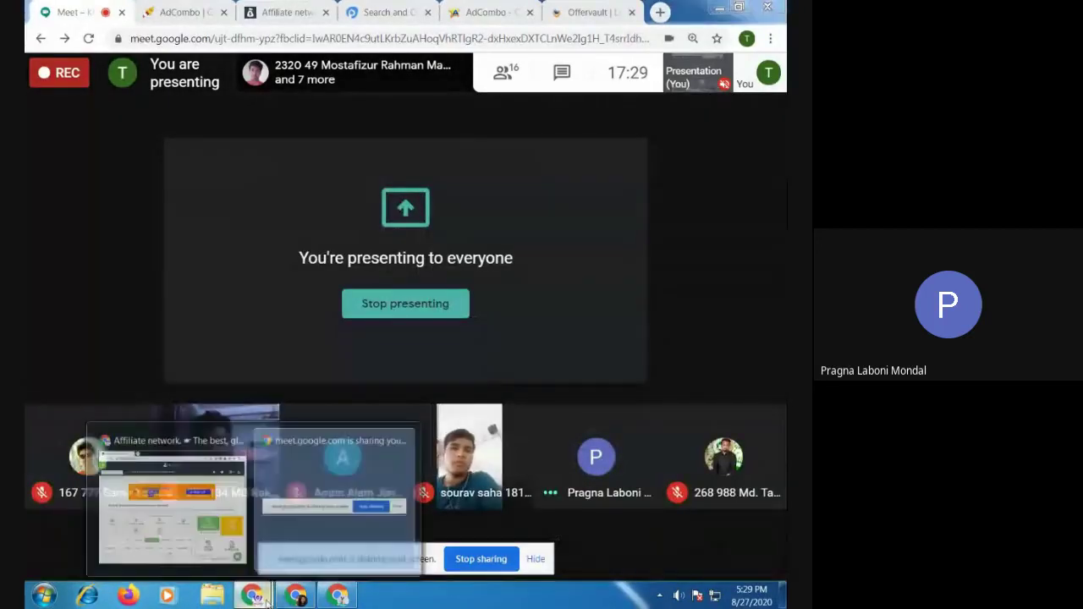
# Hide the Meet screen-sharing notice and bring the MyLead affiliate dashboard window to the front
pyautogui.click(540, 560)
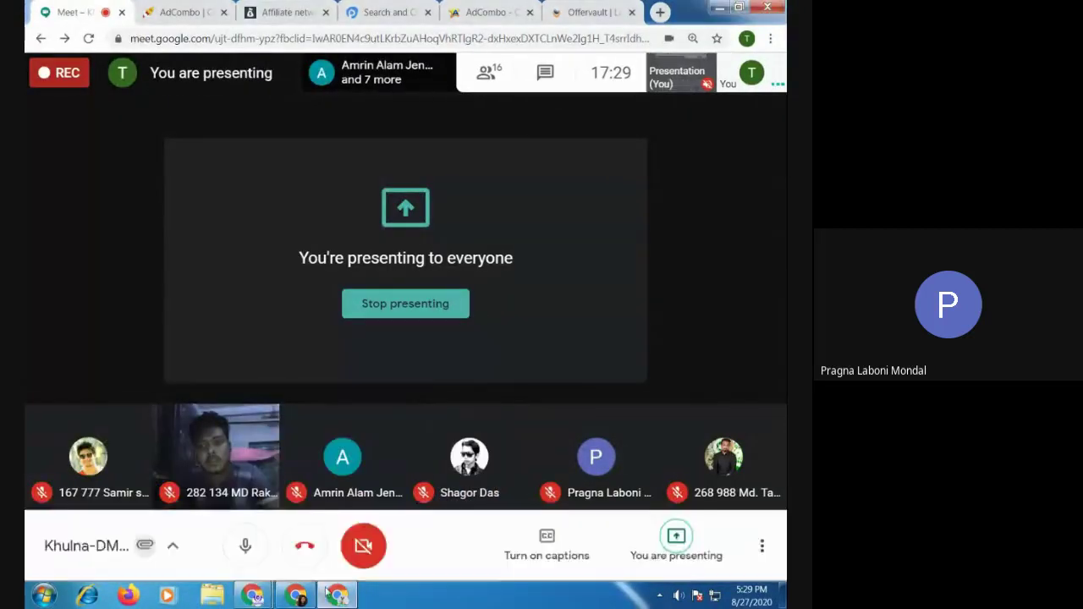
pyautogui.moveTo(258, 595)
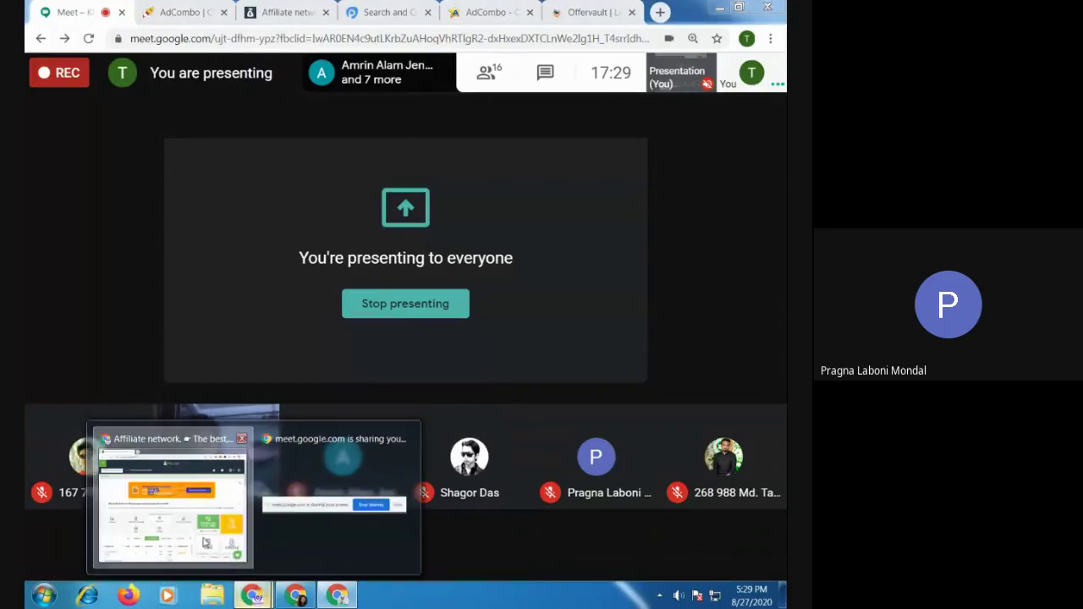
pyautogui.click(168, 481)
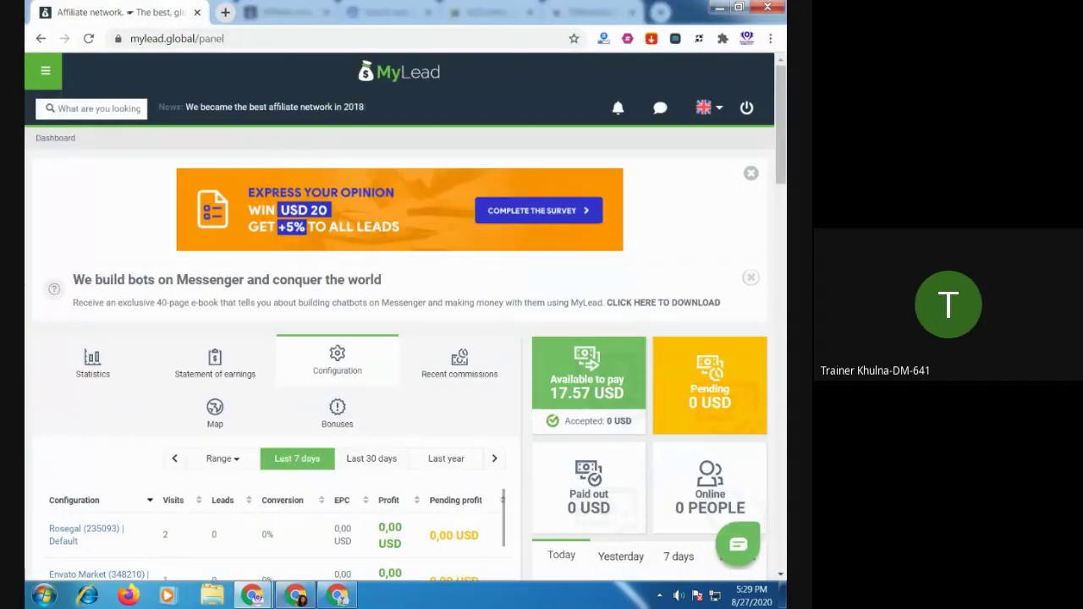
# Return to the Meet window and flip through AdCombo, MyLead and Affplus tabs to AffPaying's AdCombo review
pyautogui.moveTo(257, 599)
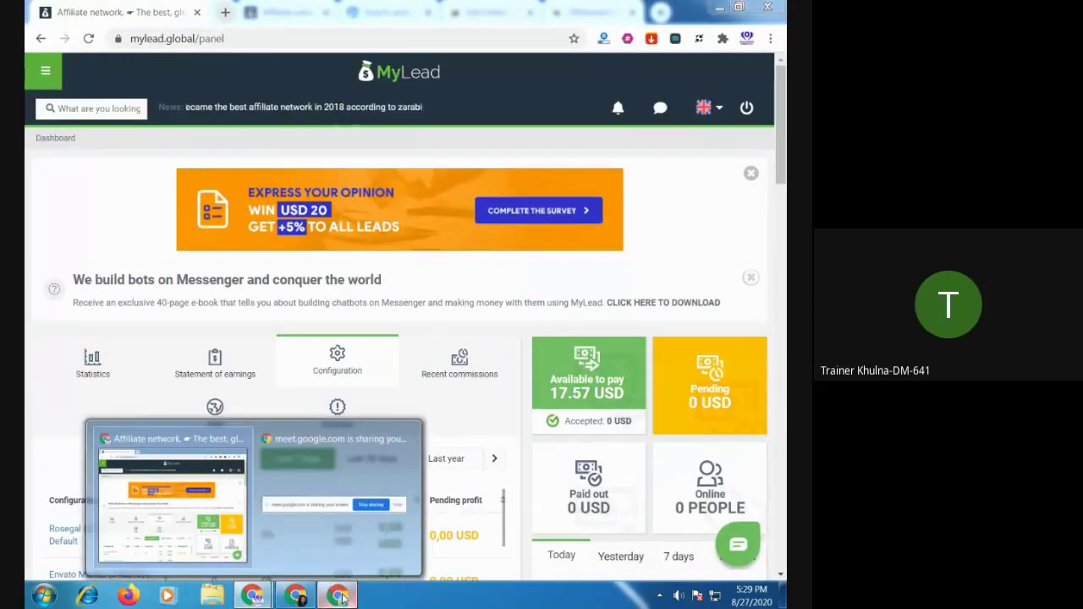
pyautogui.click(338, 508)
pyautogui.click(195, 12)
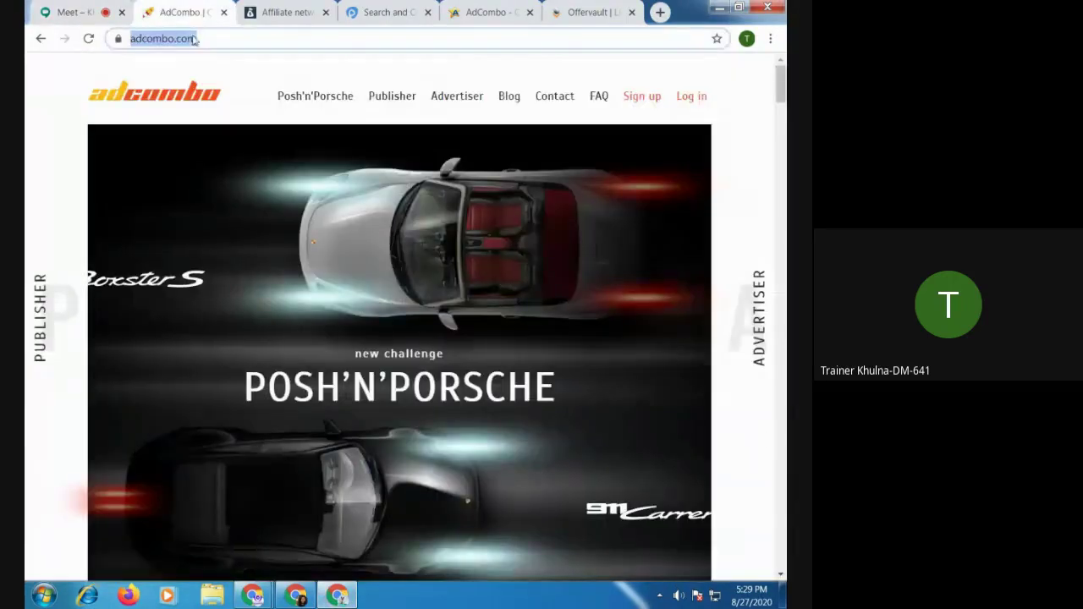
pyautogui.click(286, 14)
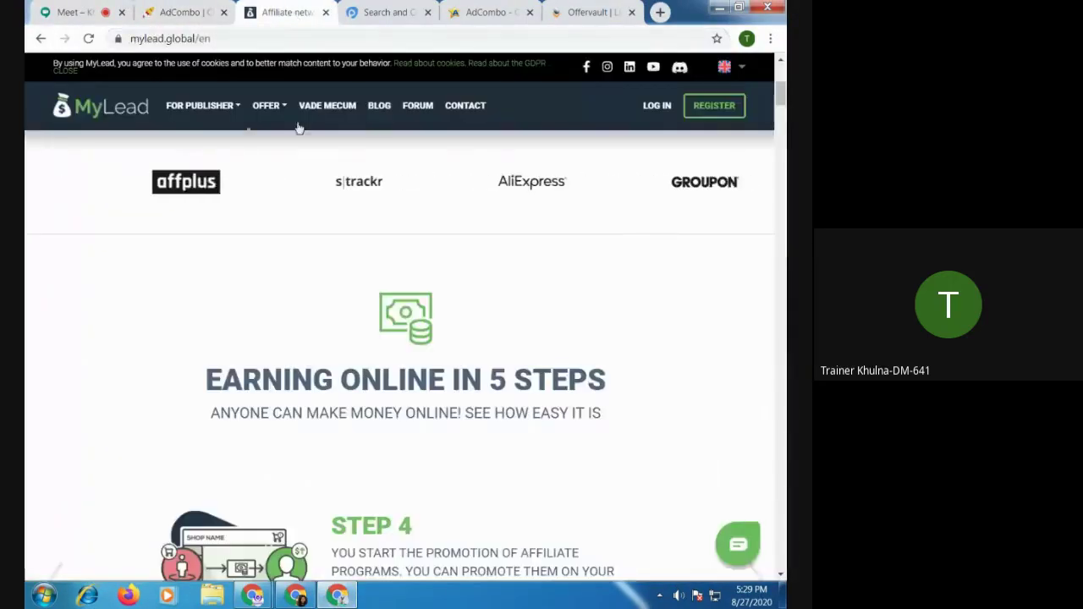
pyautogui.click(392, 22)
pyautogui.click(487, 13)
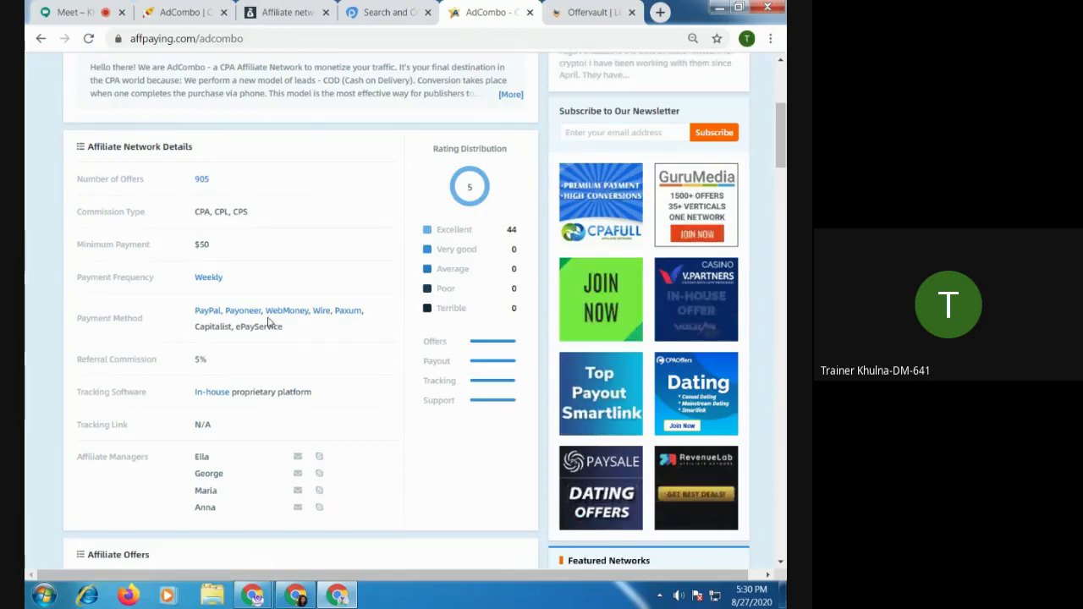
# Scroll through AffPaying's AdCombo review, glance at the Offervault adcombo search, then go to Affplus offers
pyautogui.scroll(-10, 269, 323)
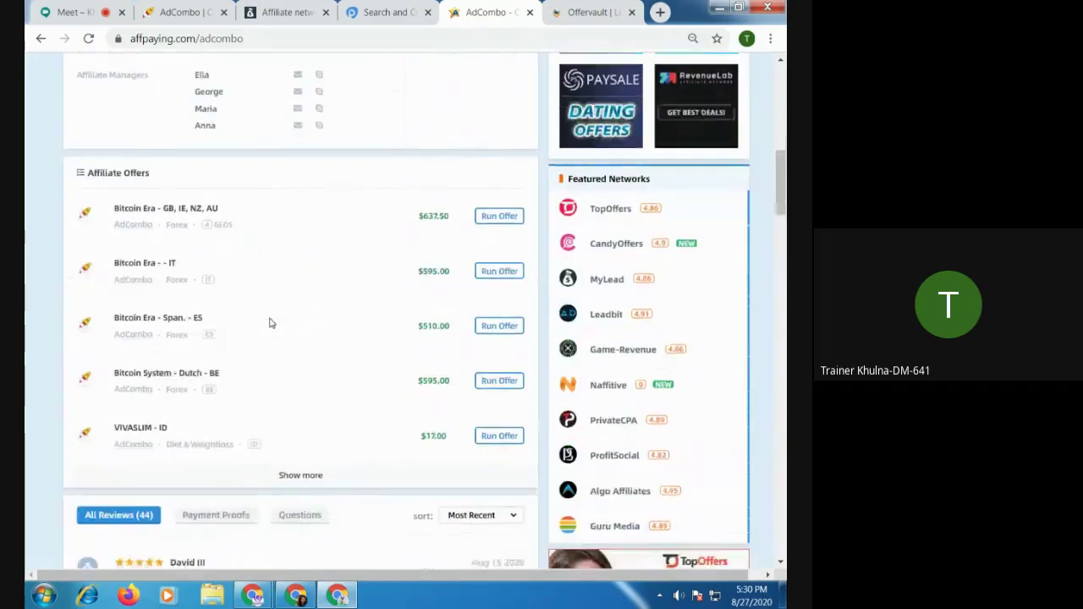
pyautogui.scroll(-10, 270, 322)
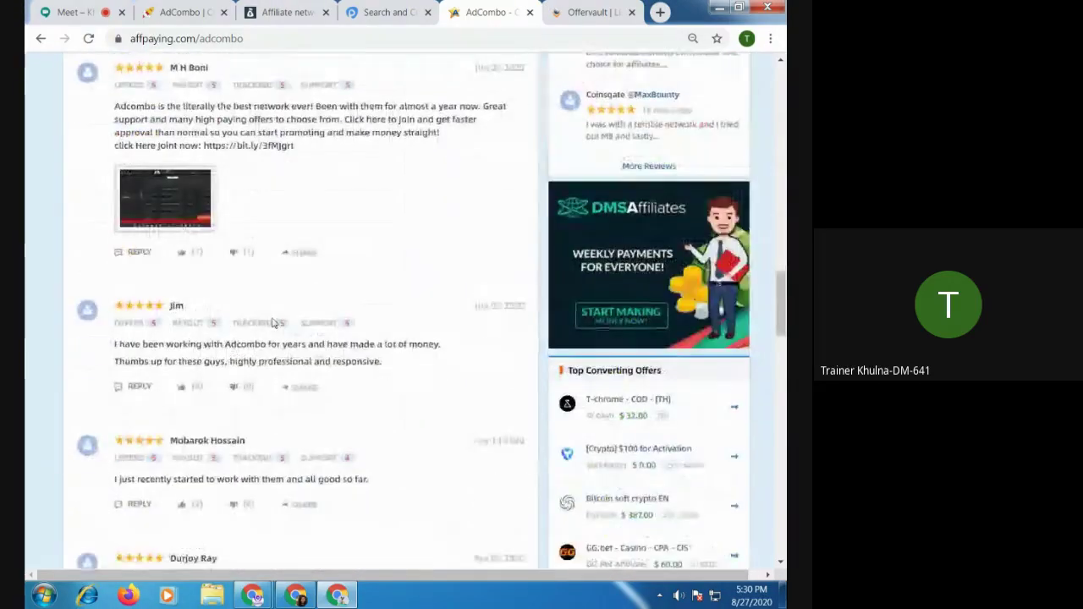
pyautogui.scroll(20, 273, 322)
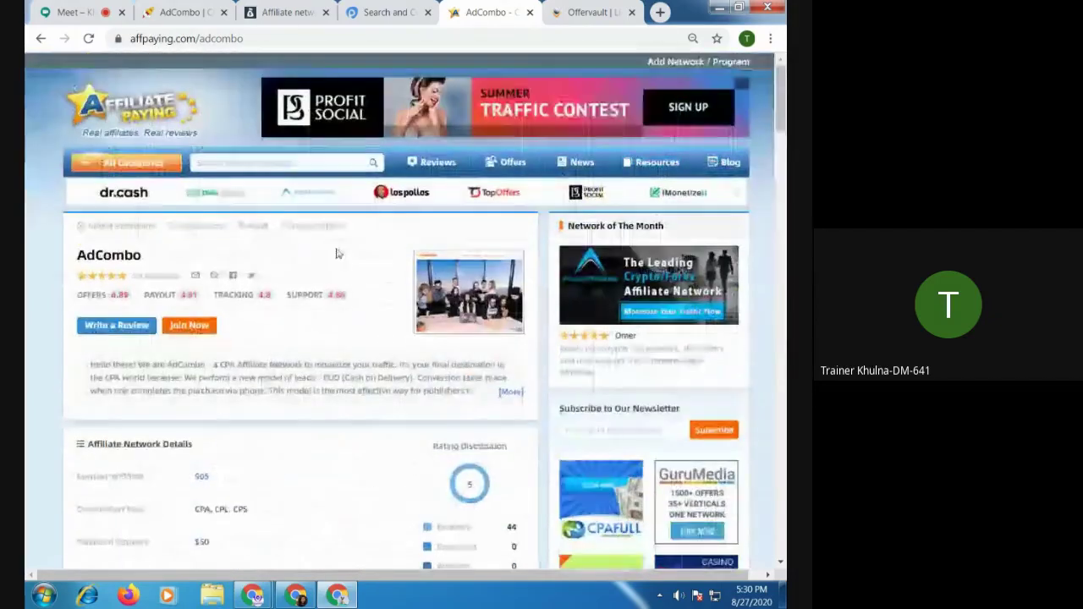
pyautogui.click(592, 12)
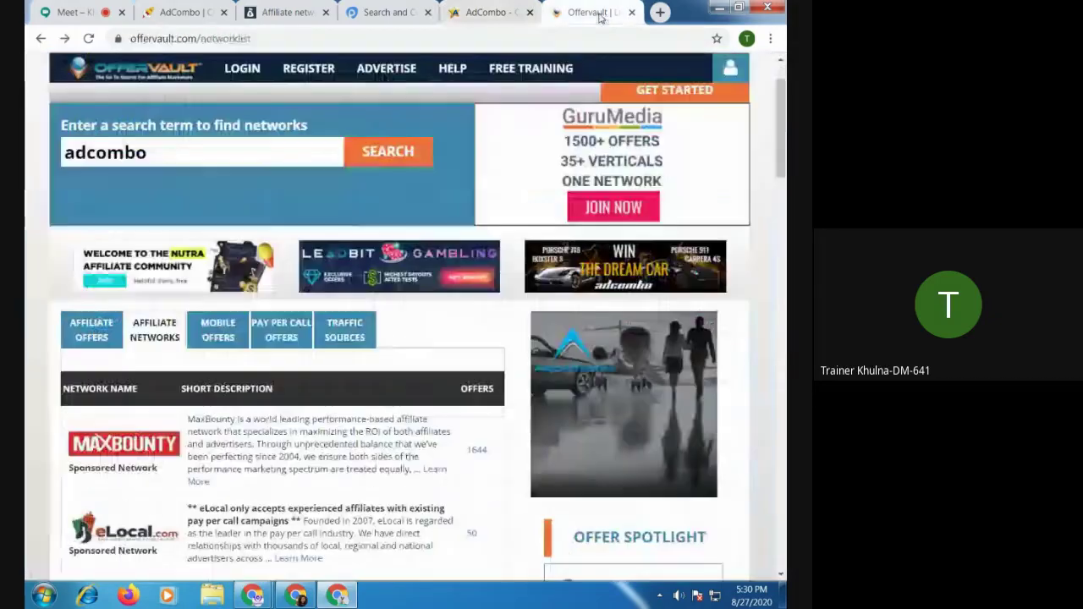
pyautogui.click(388, 12)
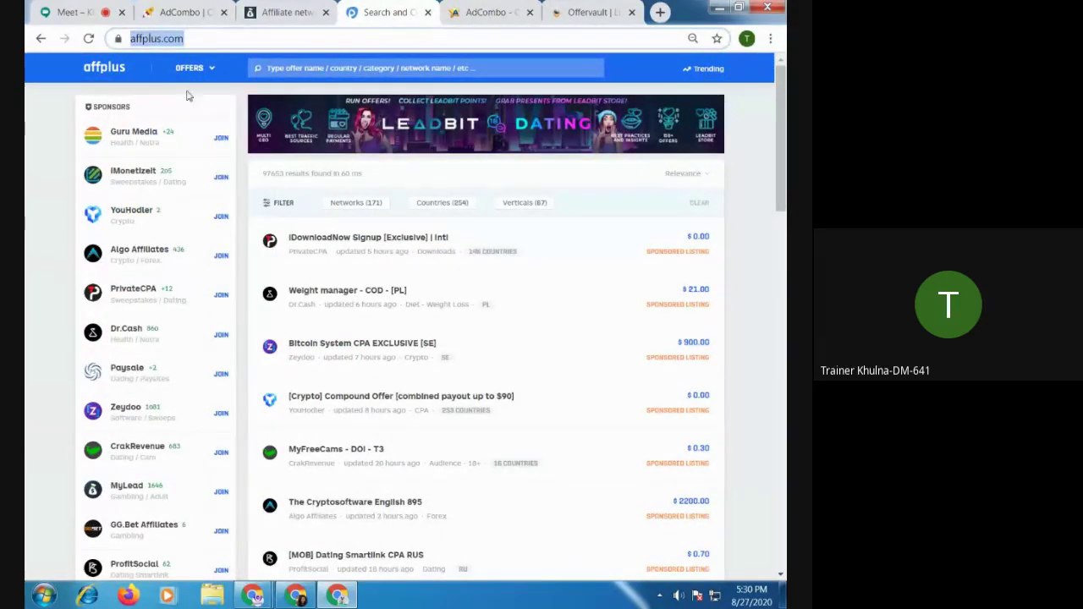
# Filter the Affplus offer list to the Guru Media sponsor, showing 1693 results
pyautogui.scroll(-20, 208, 218)
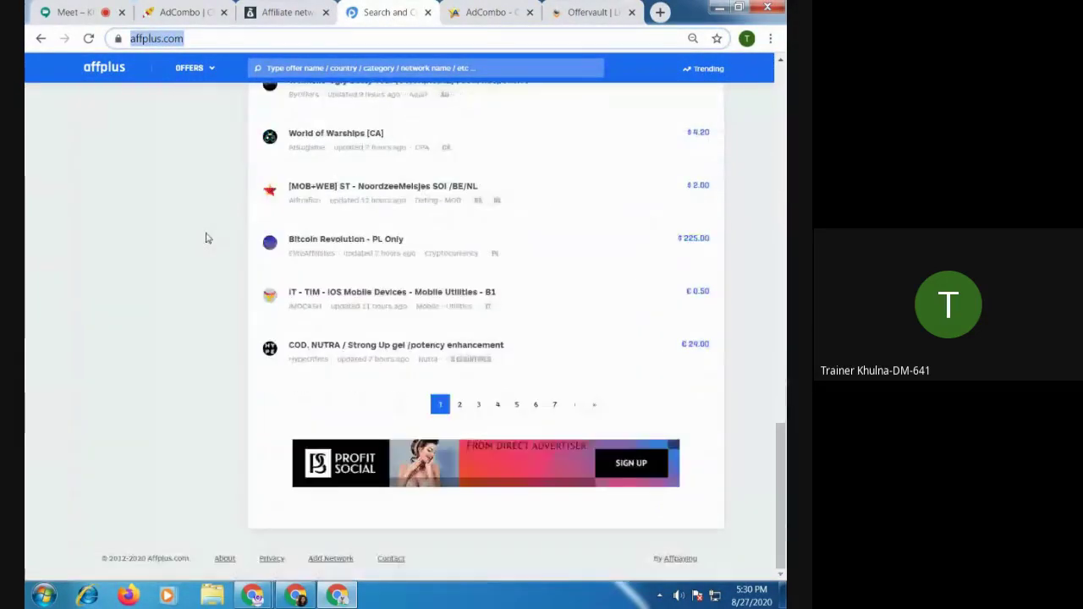
pyautogui.scroll(20, 427, 394)
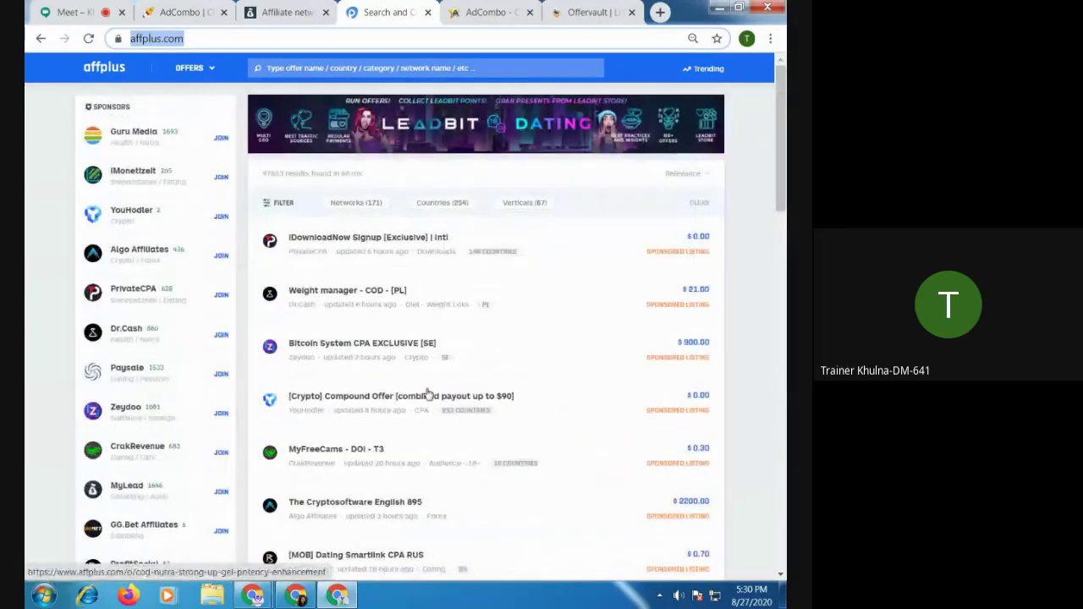
pyautogui.click(144, 137)
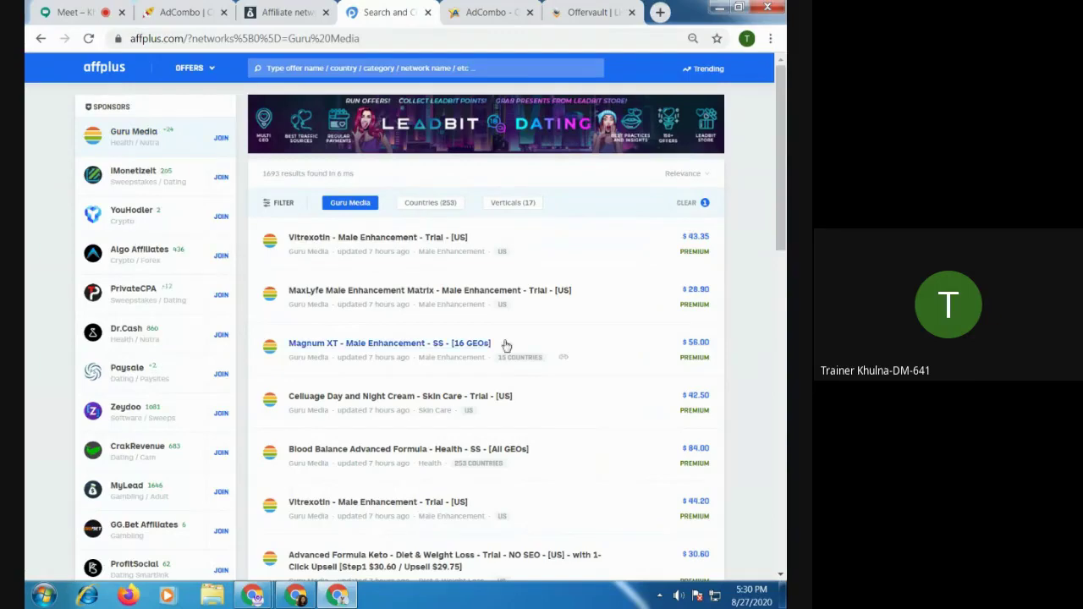
# Flip between the AffPaying AdCombo and Offervault tabs, ending back on the Guru Media list
pyautogui.click(499, 13)
pyautogui.click(593, 12)
pyautogui.click(491, 12)
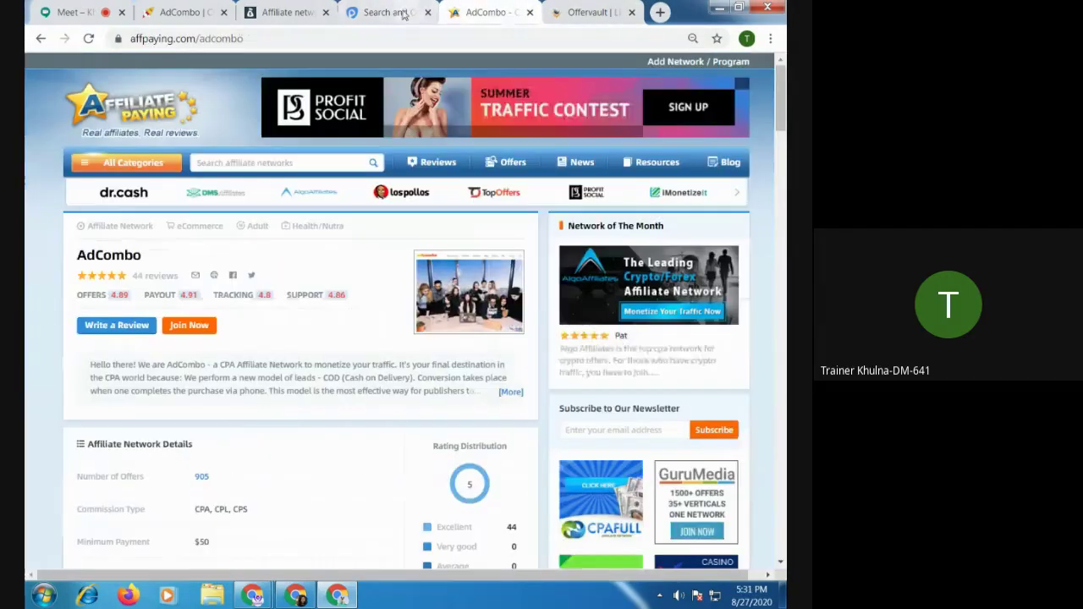
pyautogui.click(592, 11)
pyautogui.click(491, 13)
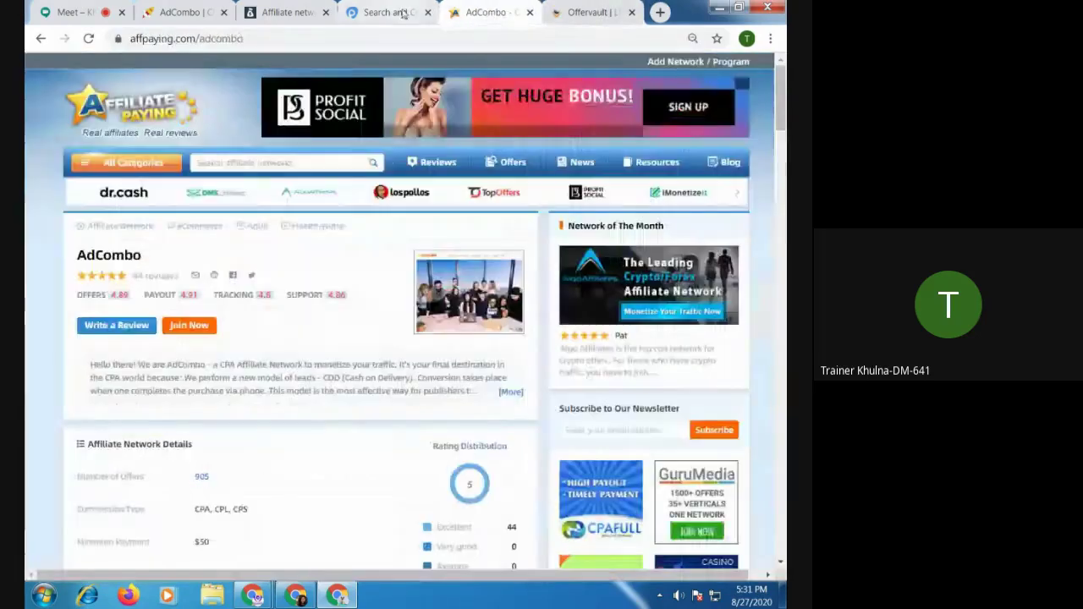
pyautogui.click(421, 12)
pyautogui.click(491, 14)
pyautogui.click(575, 14)
pyautogui.click(493, 14)
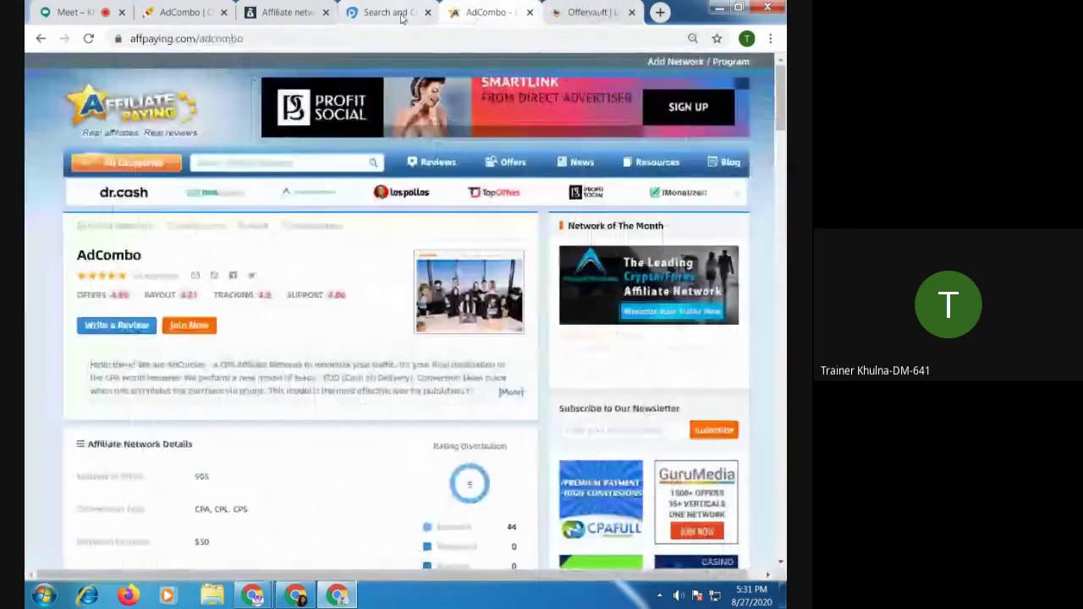
pyautogui.click(407, 13)
pyautogui.click(506, 16)
pyautogui.click(584, 13)
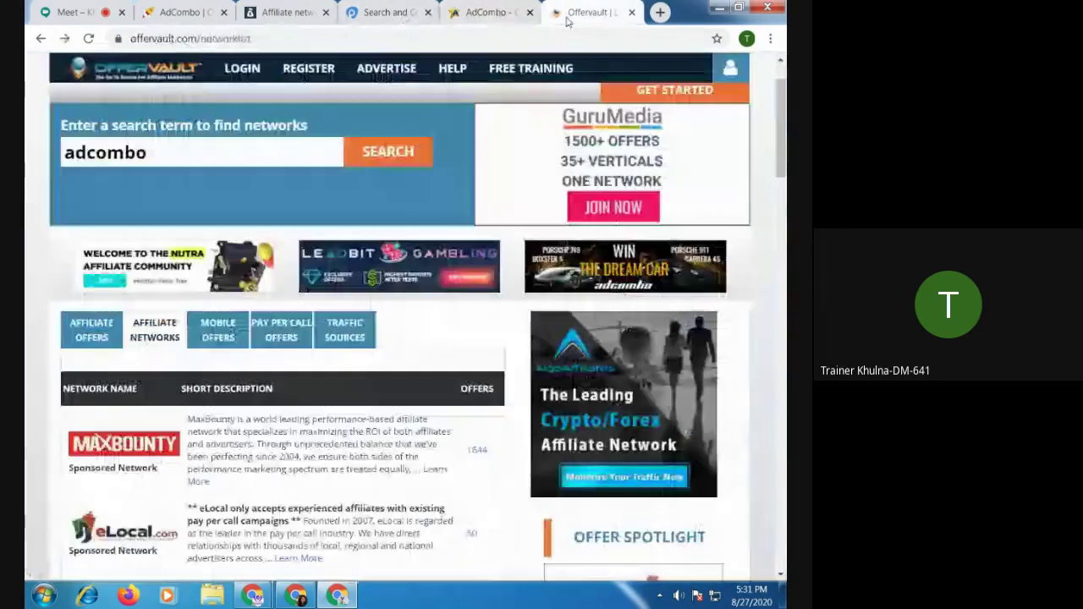
pyautogui.click(497, 14)
pyautogui.click(397, 12)
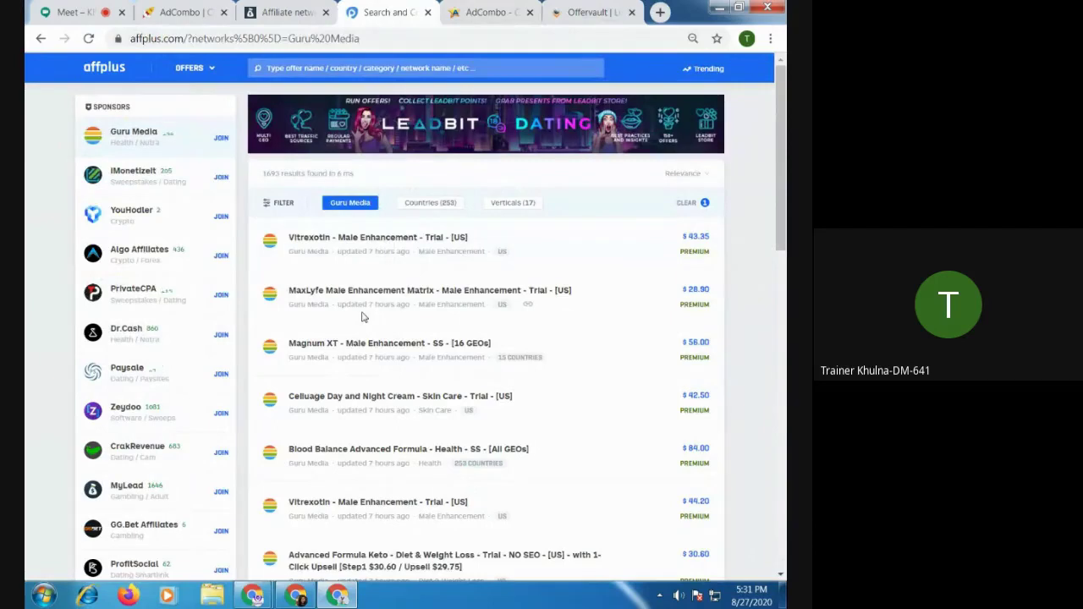
# Open aliexpress.com and amazon.de in two new tabs
pyautogui.click(660, 13)
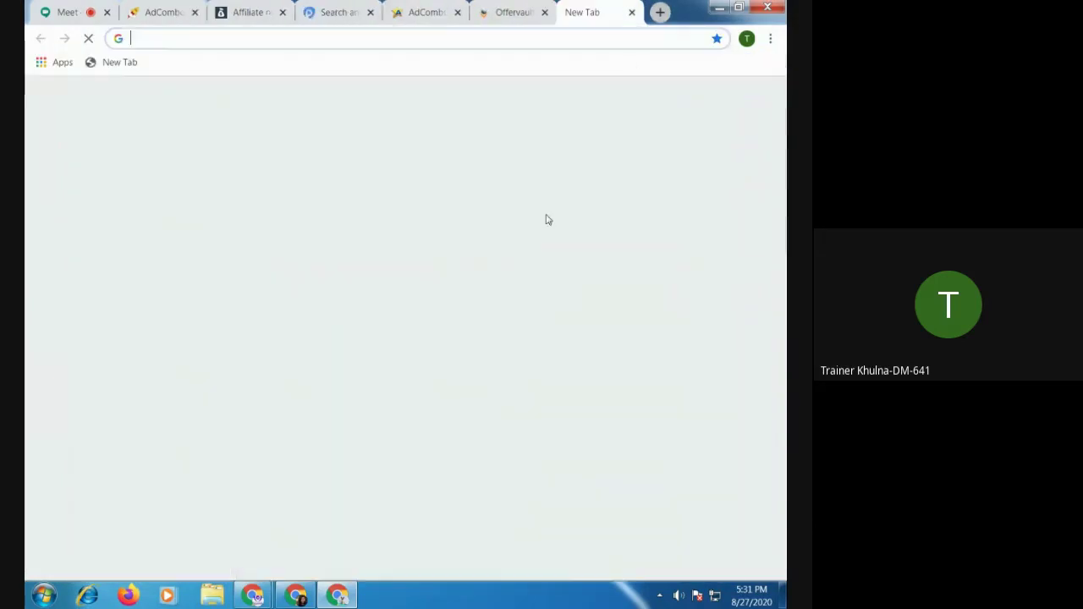
pyautogui.write('a')
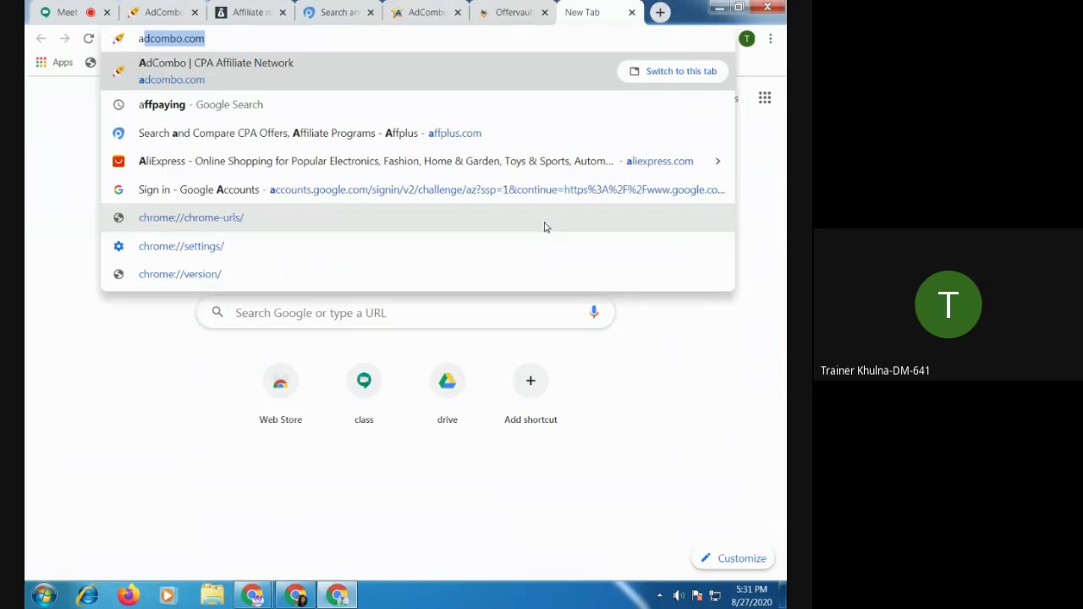
pyautogui.write('i')
pyautogui.press('BackSpace')
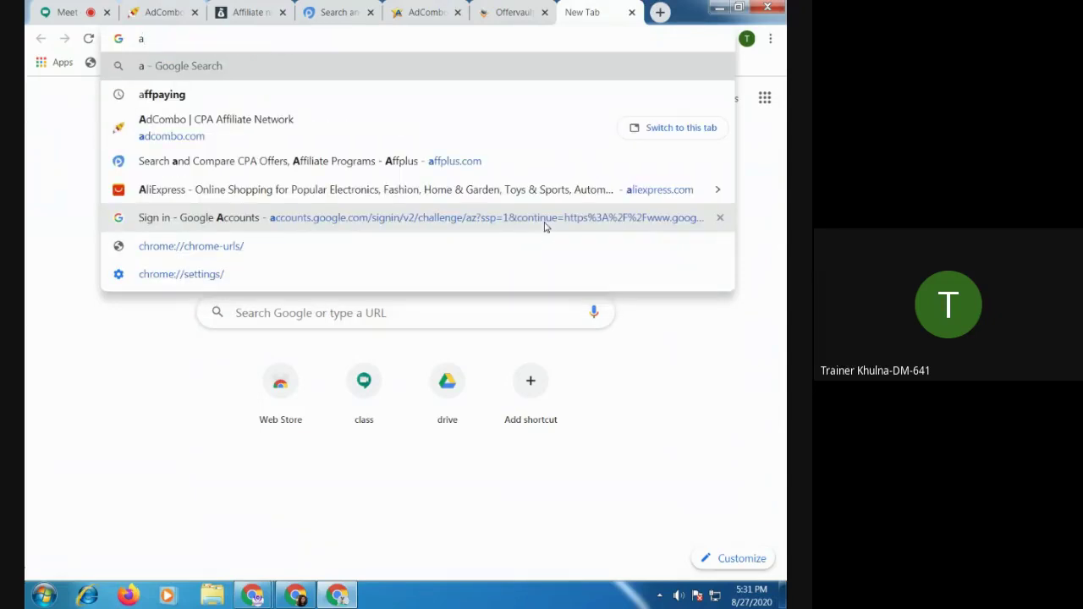
pyautogui.press('BackSpace')
pyautogui.write('l')
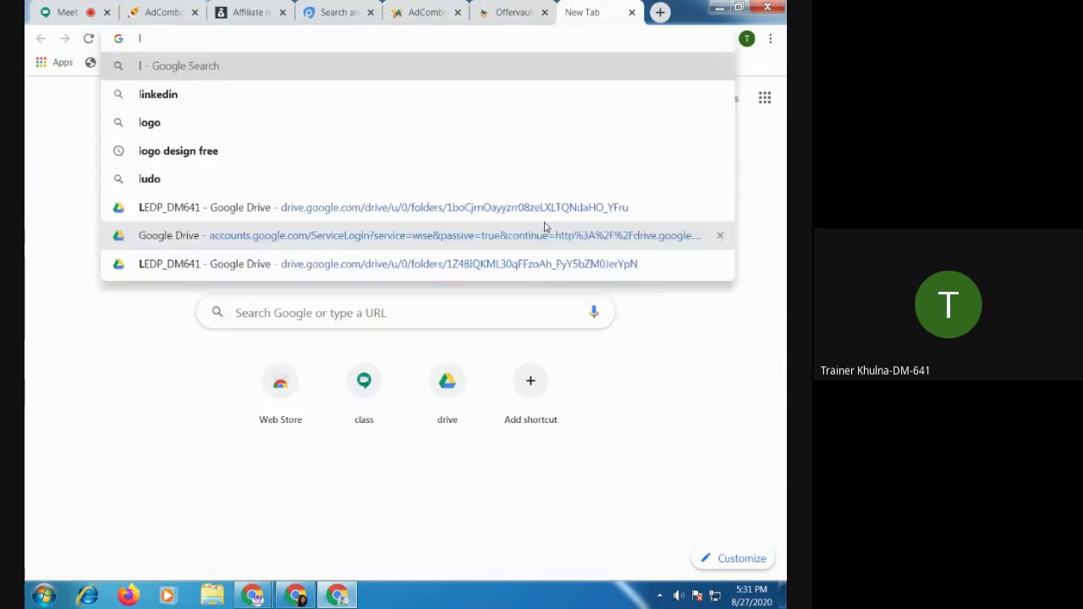
pyautogui.write('i')
pyautogui.press('BackSpace')
pyautogui.press('BackSpace')
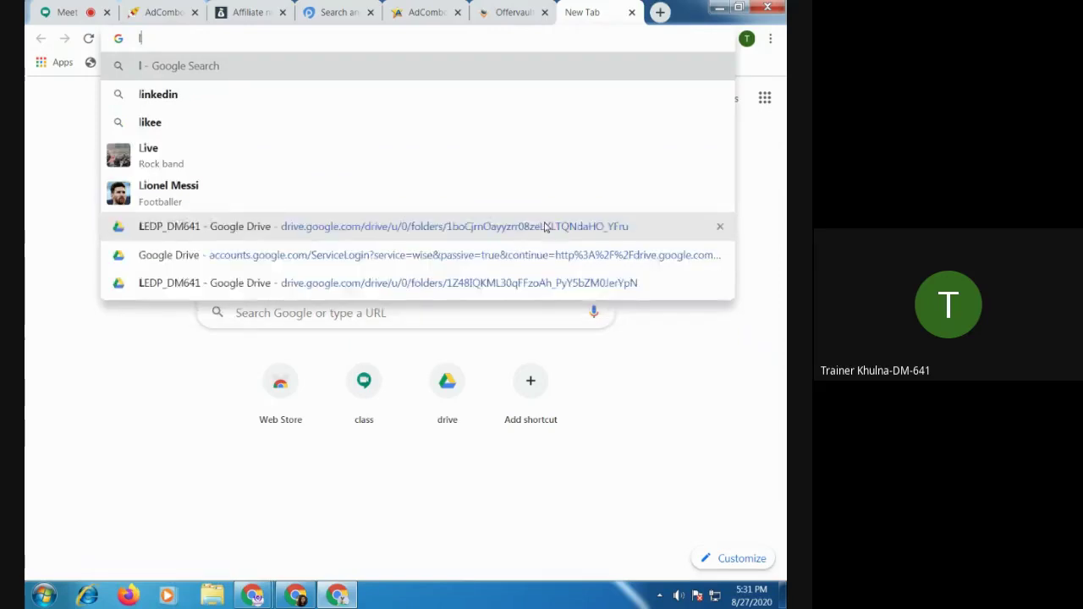
pyautogui.write('ali')
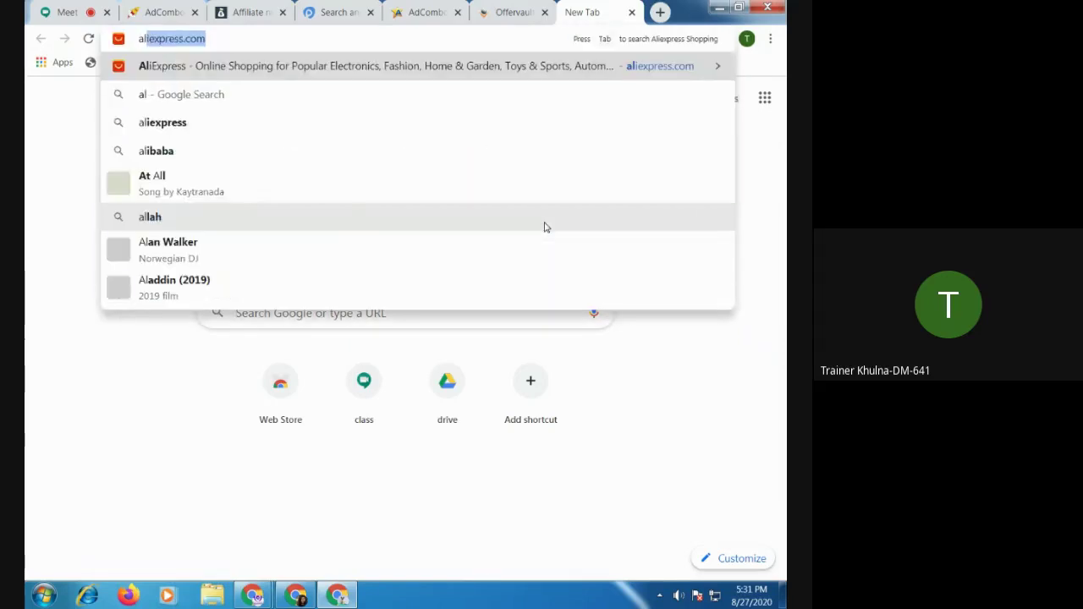
pyautogui.press('Return')
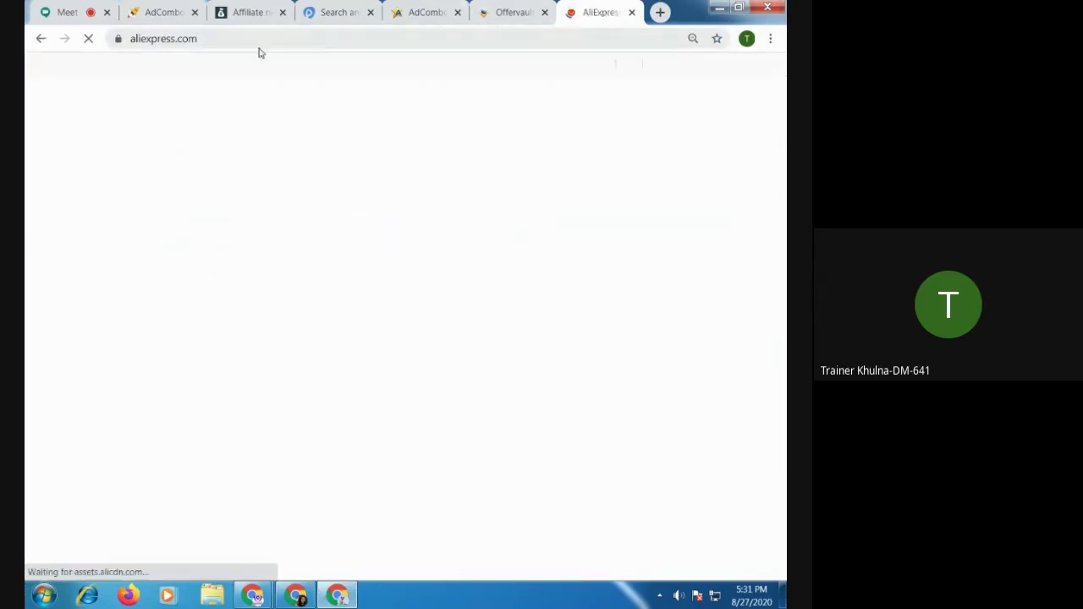
pyautogui.hotkey('ctrl', 't')
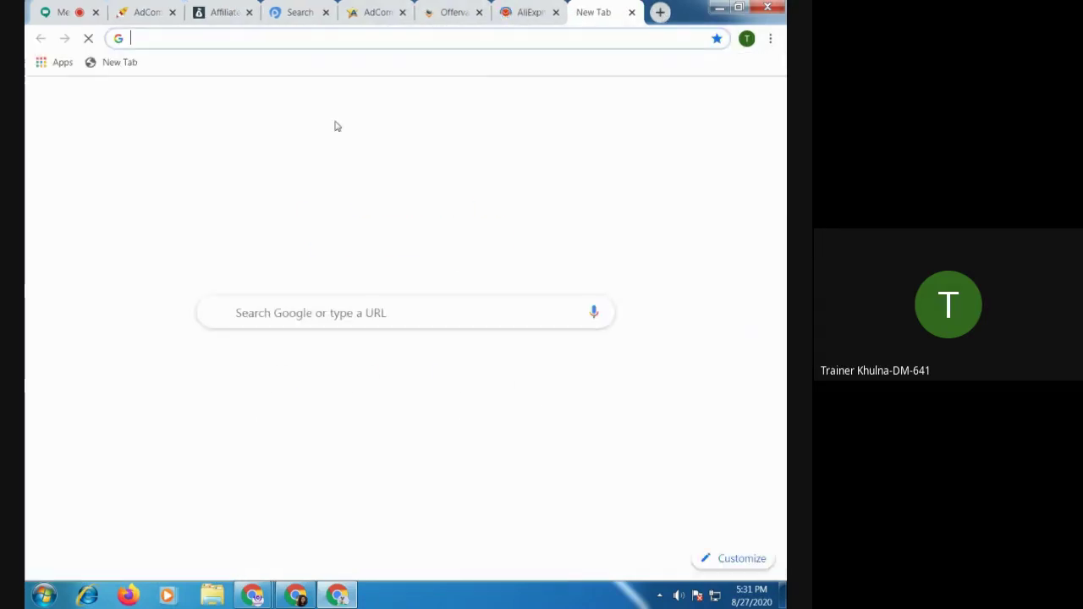
pyautogui.write('ama')
pyautogui.press('Return')
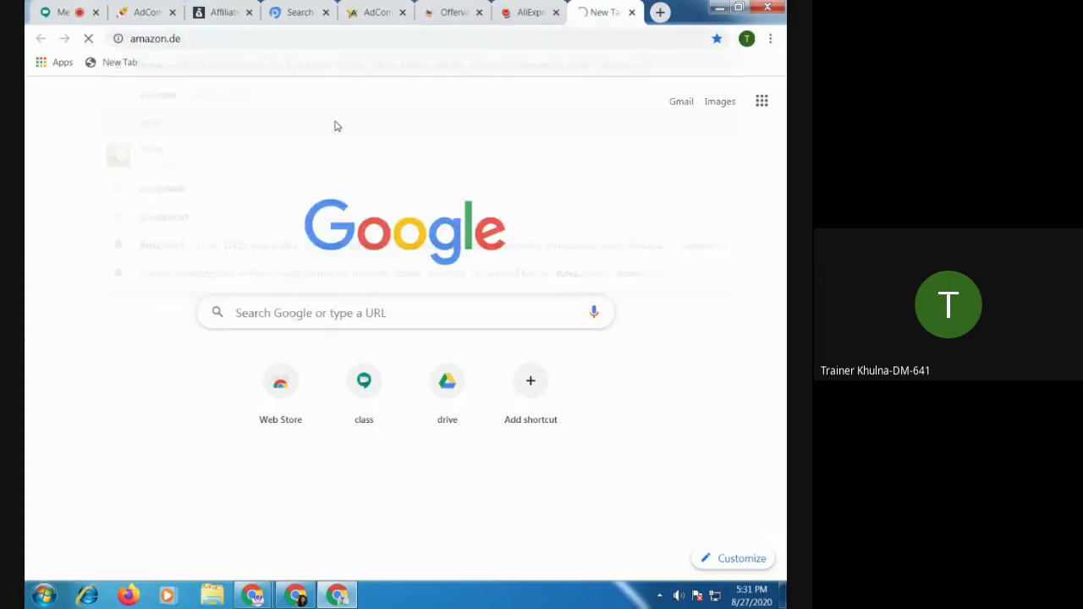
# Google 'gearbest' and 'etsy' in new tabs, and open the official Etsy site
pyautogui.hotkey('ctrl', 't')
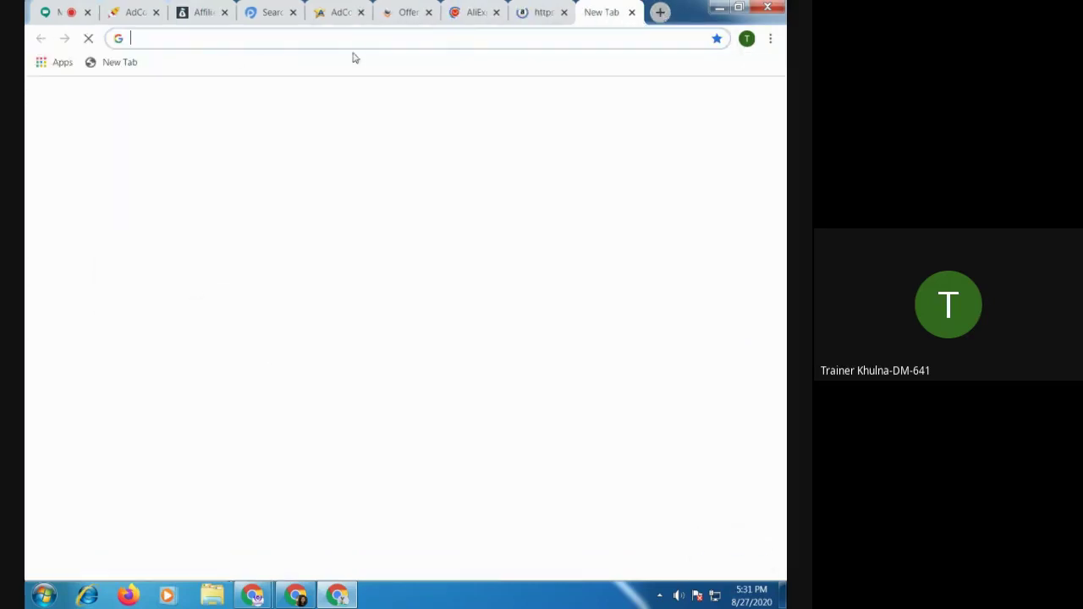
pyautogui.write('gea')
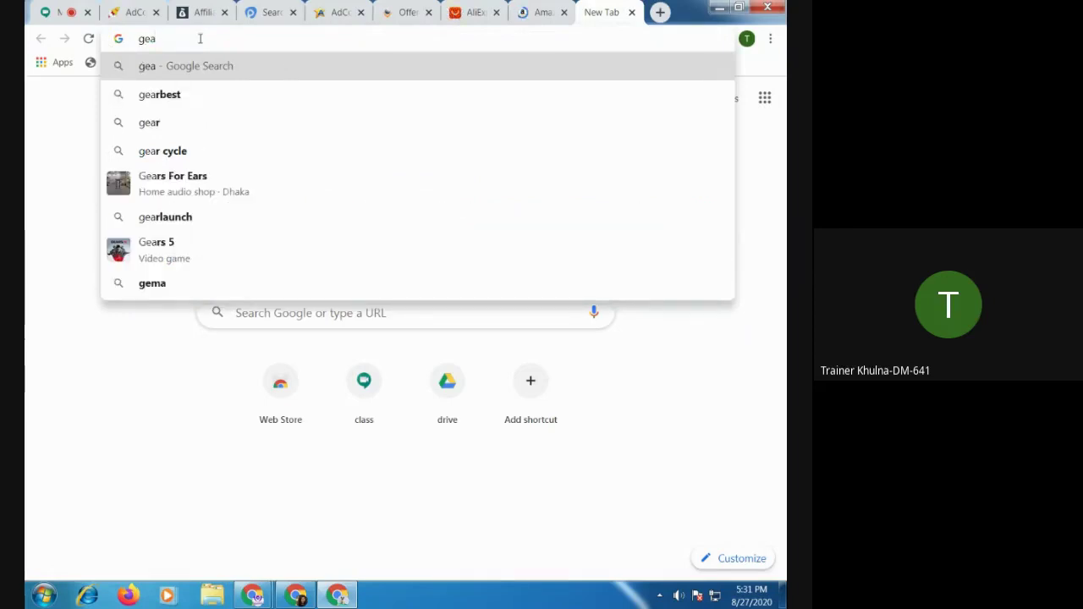
pyautogui.click(174, 95)
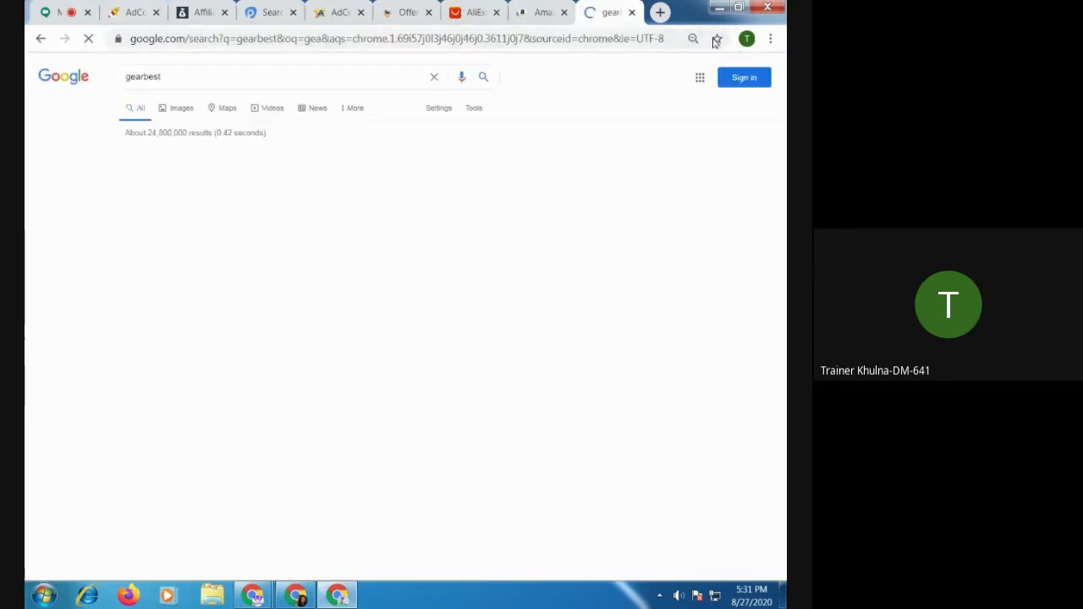
pyautogui.hotkey('ctrl', 't')
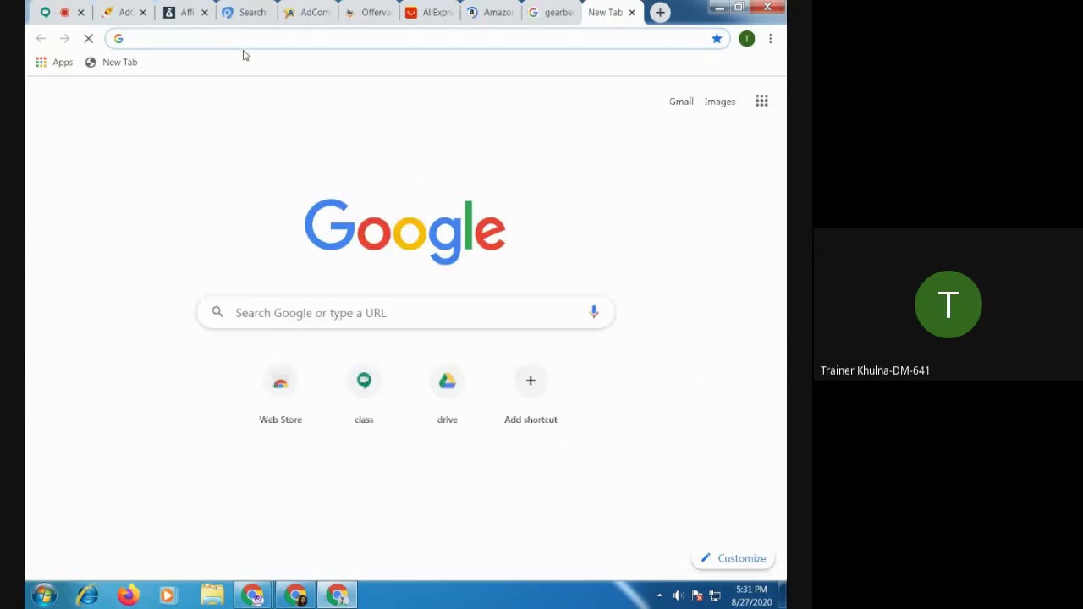
pyautogui.write('e')
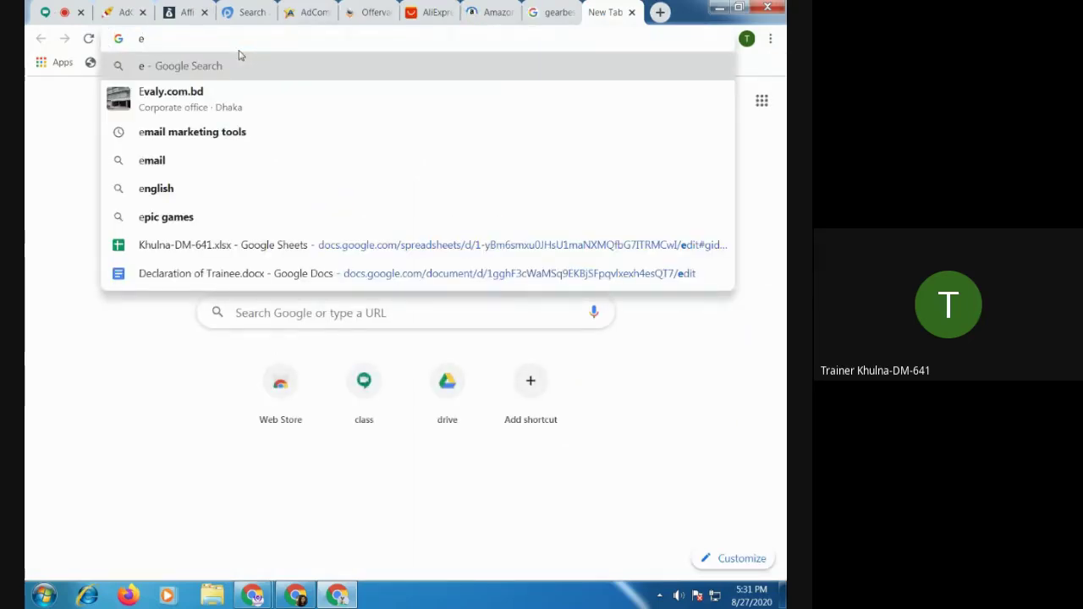
pyautogui.write('ta')
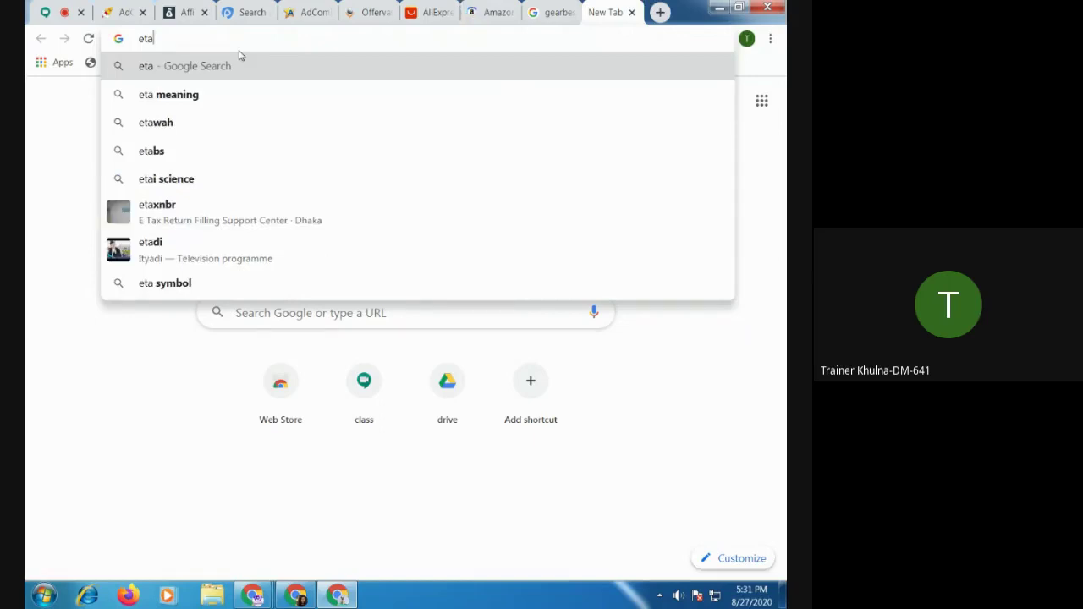
pyautogui.press('BackSpace')
pyautogui.write('sy')
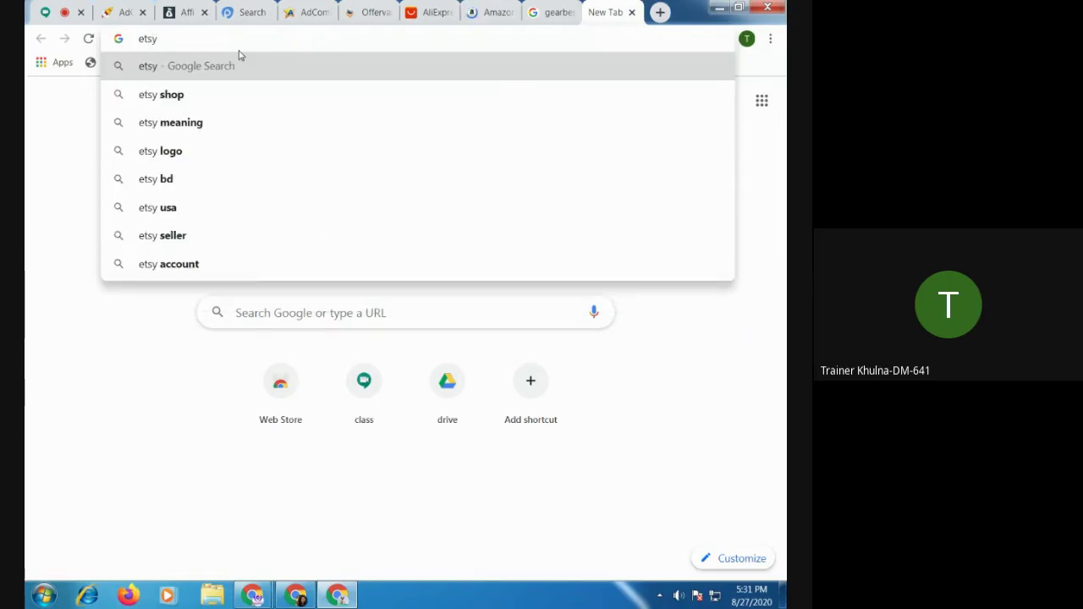
pyautogui.press('Return')
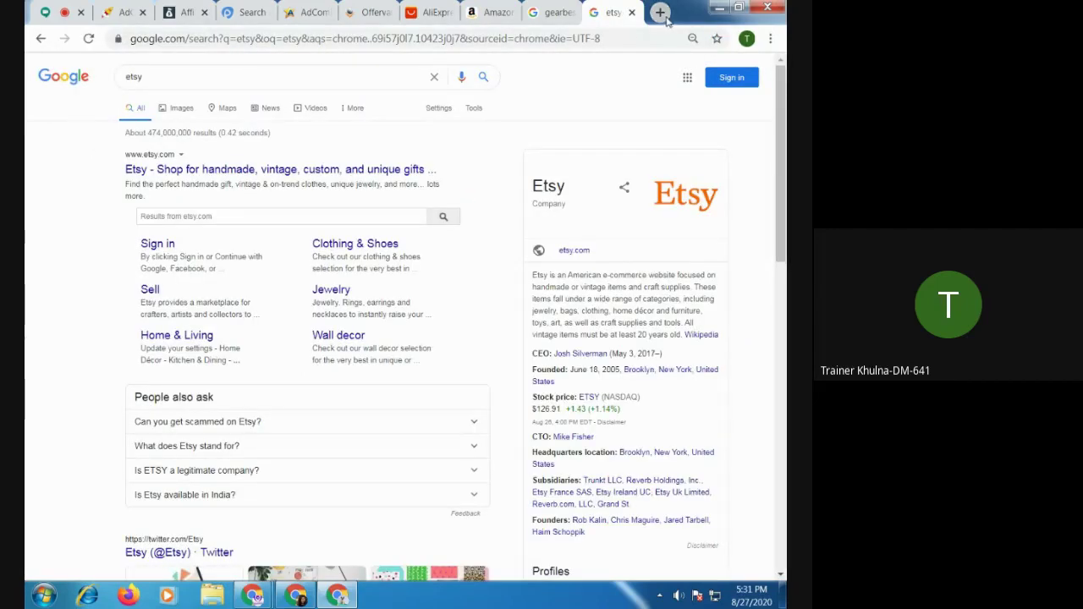
pyautogui.click(241, 169)
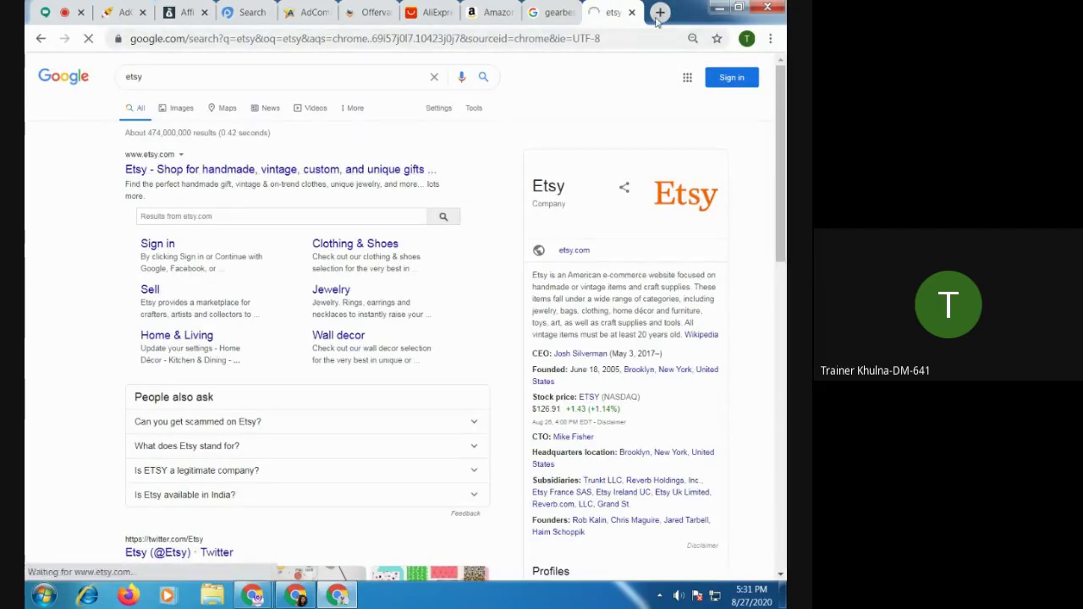
# Google 'ebay' in a new tab and open the official eBay site
pyautogui.click(659, 13)
pyautogui.write('ebay')
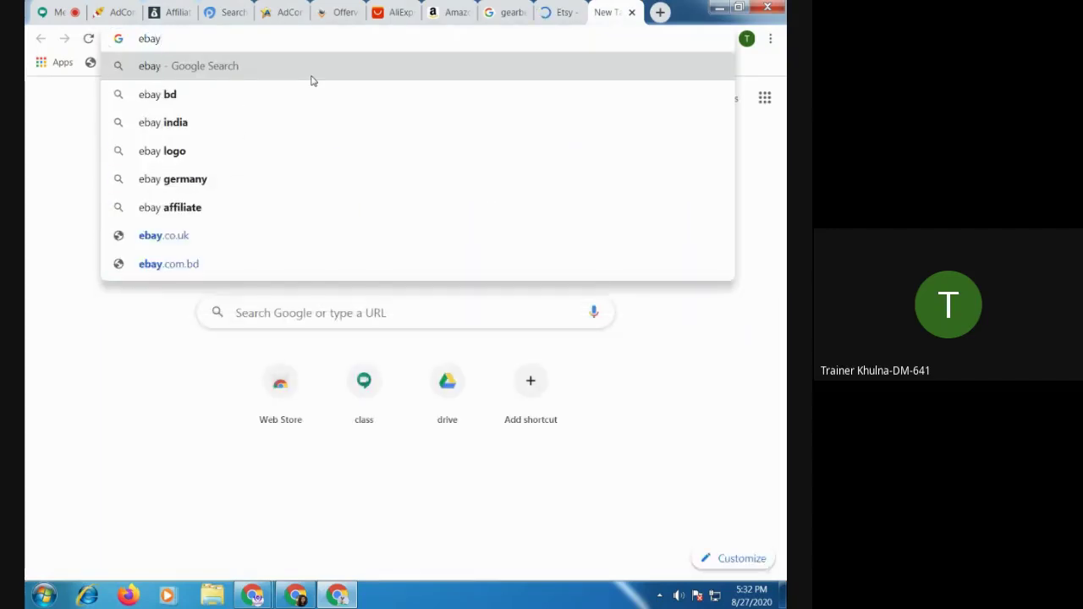
pyautogui.press('Return')
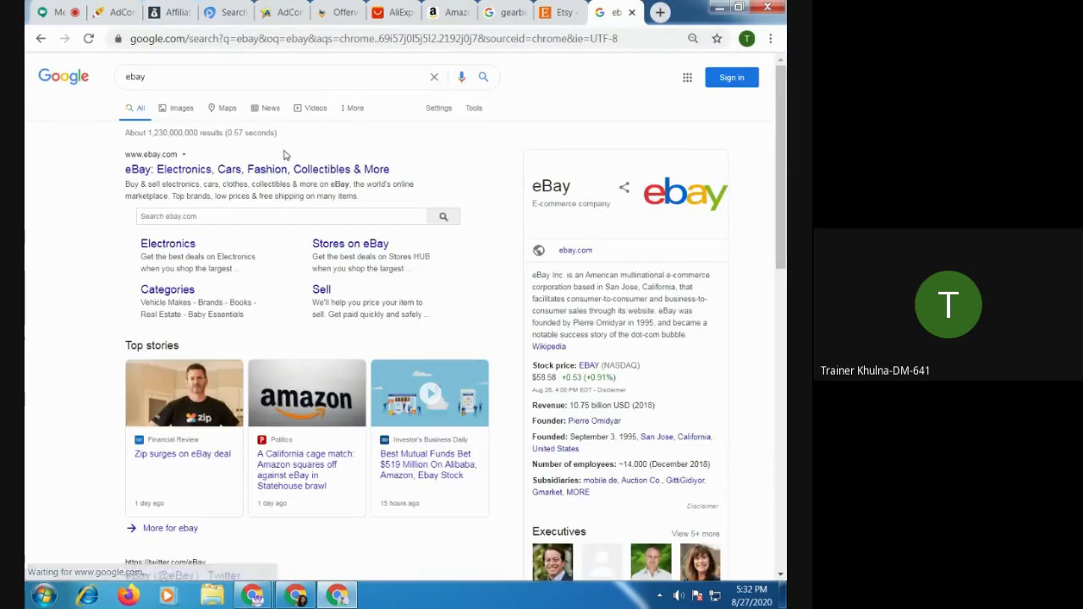
pyautogui.click(265, 171)
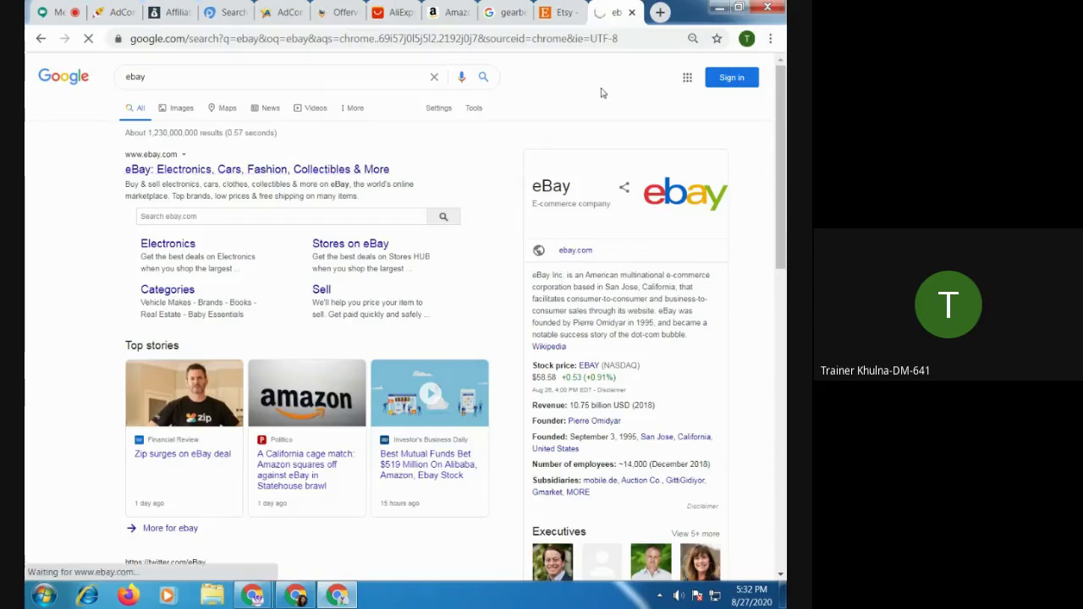
# Open the Gearbest site from the search results and dismiss AliExpress's notification request
pyautogui.click(560, 13)
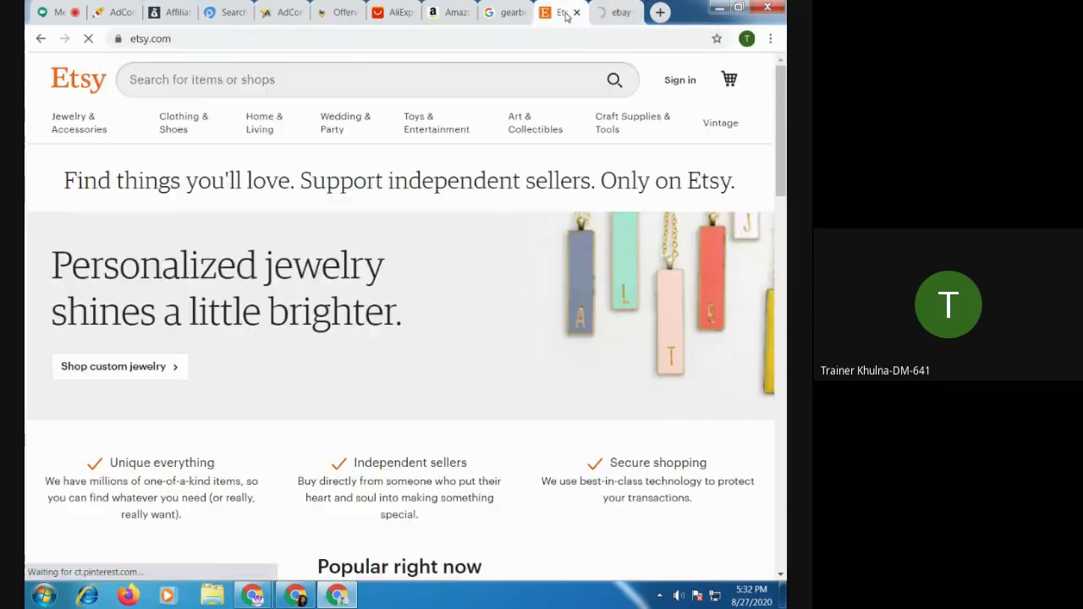
pyautogui.click(514, 12)
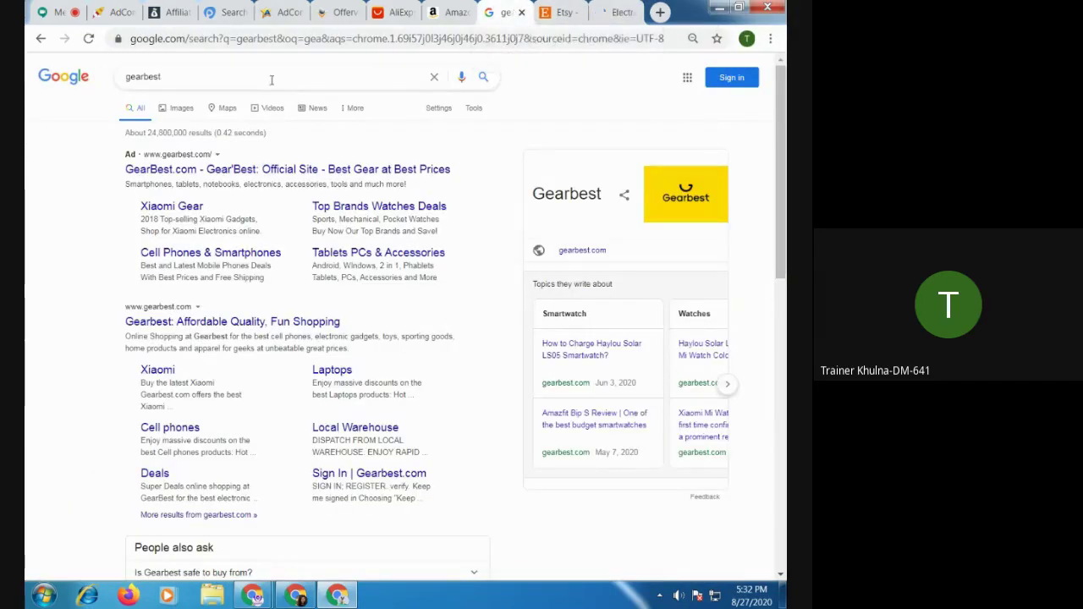
pyautogui.click(225, 169)
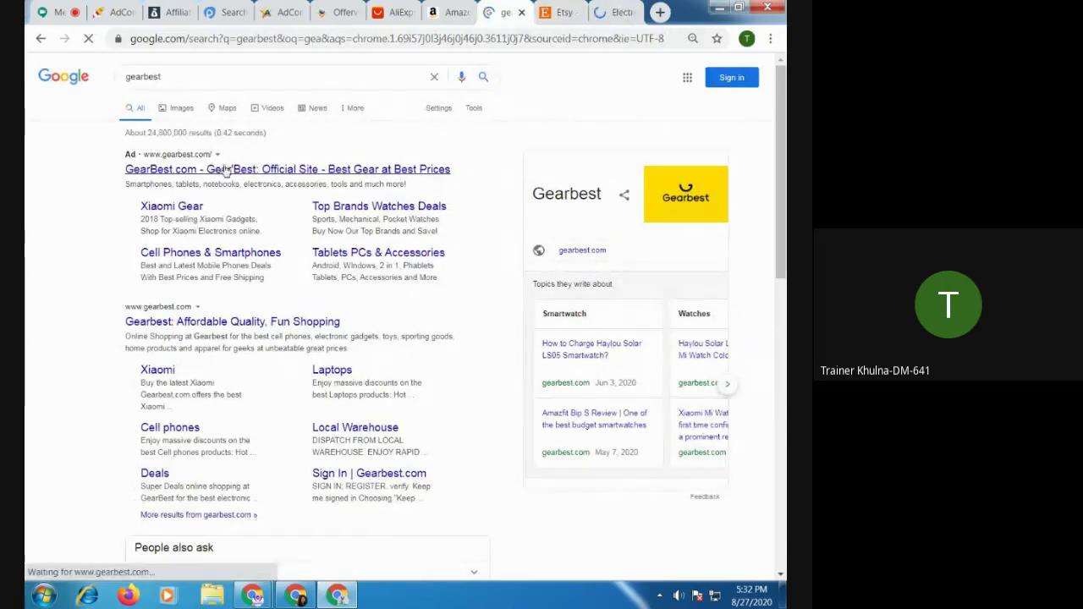
pyautogui.click(455, 13)
pyautogui.click(396, 11)
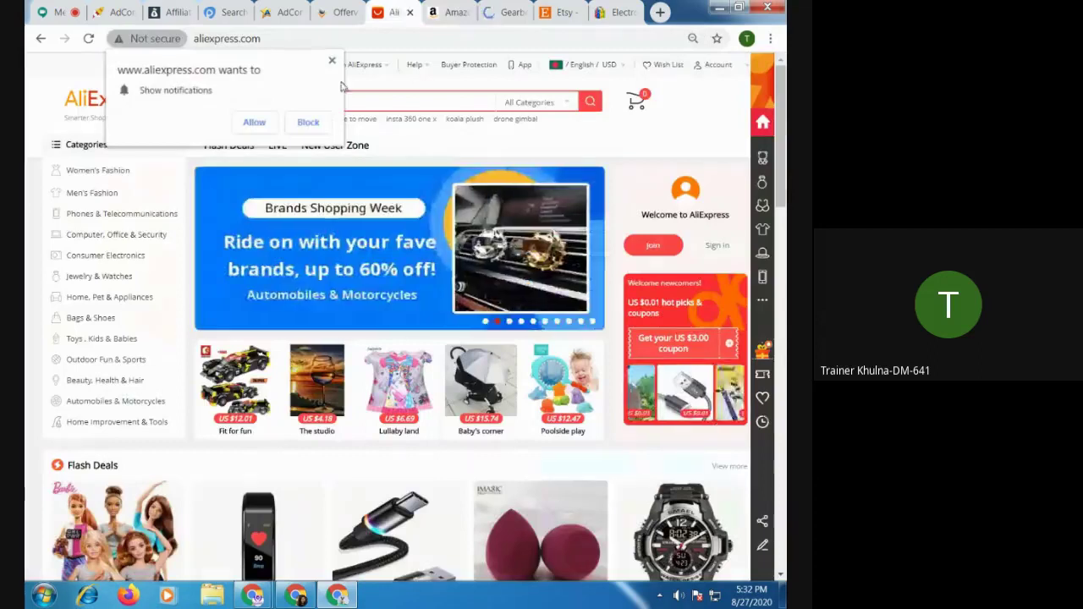
pyautogui.click(332, 60)
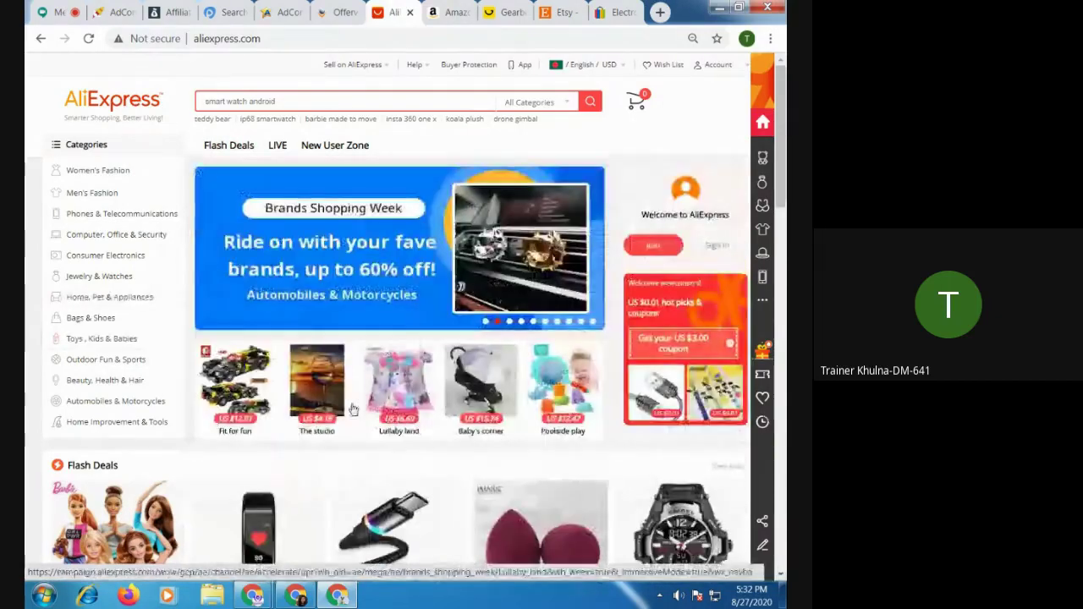
# Dismiss Gearbest's notification request and close its coupon pop-up
pyautogui.click(449, 10)
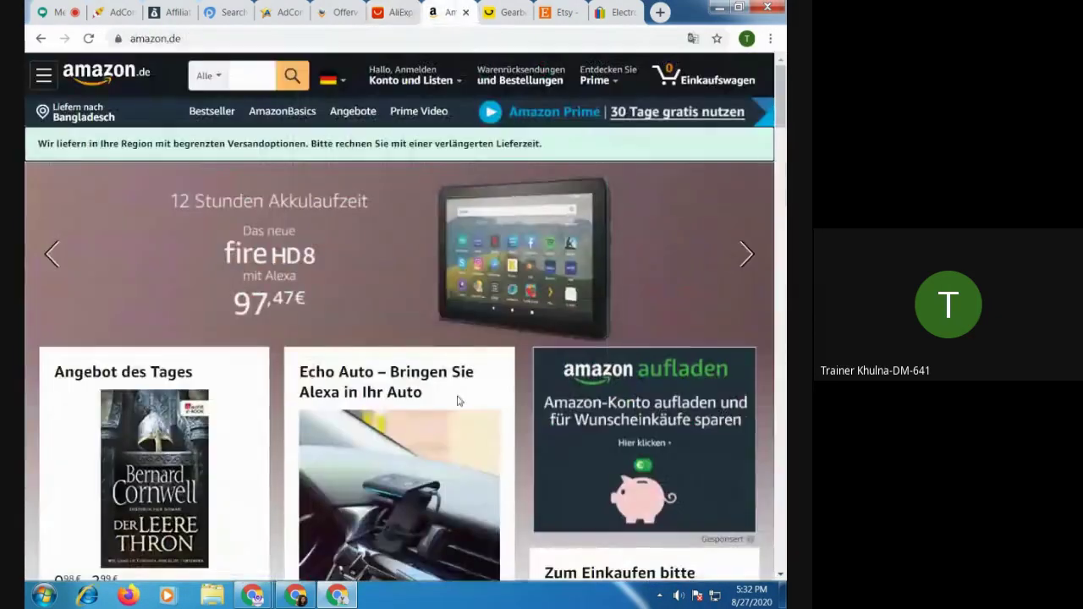
pyautogui.click(502, 13)
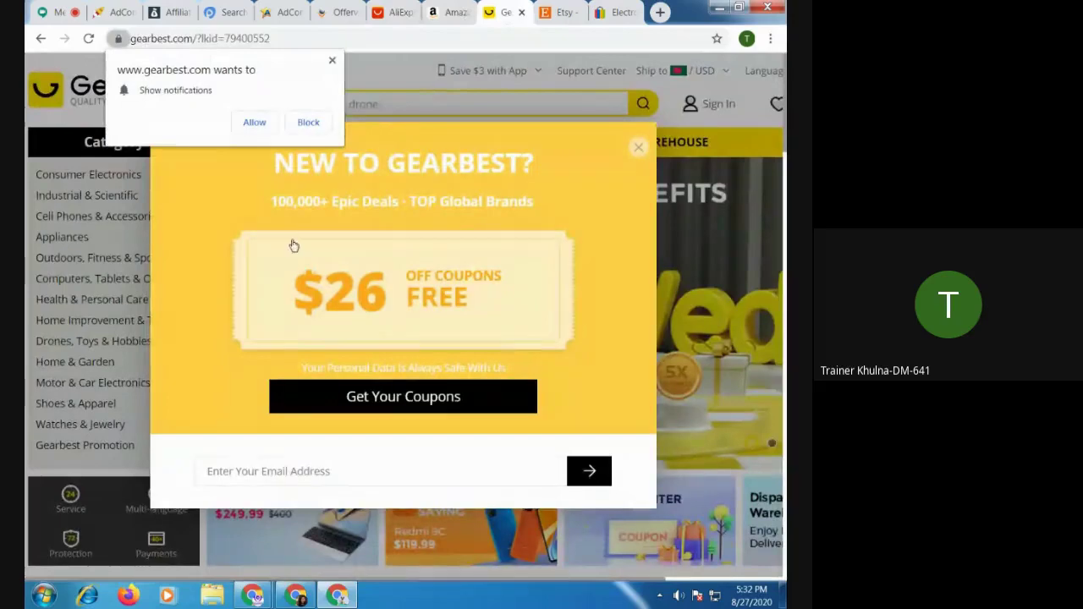
pyautogui.click(331, 59)
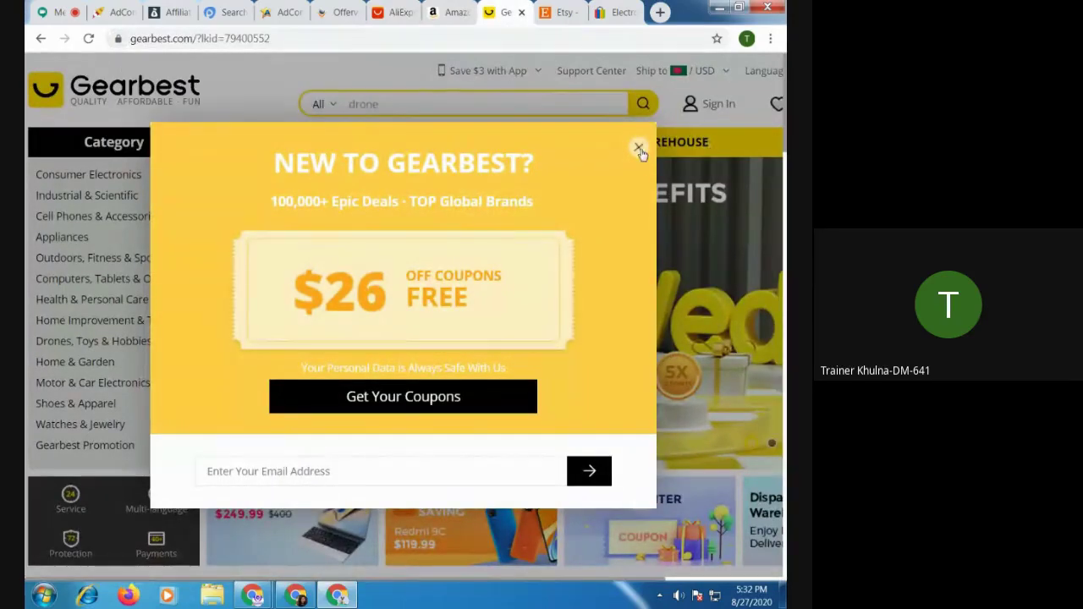
pyautogui.click(639, 150)
# Look over the Etsy and eBay tabs, then return to the AliExpress homepage
pyautogui.click(566, 15)
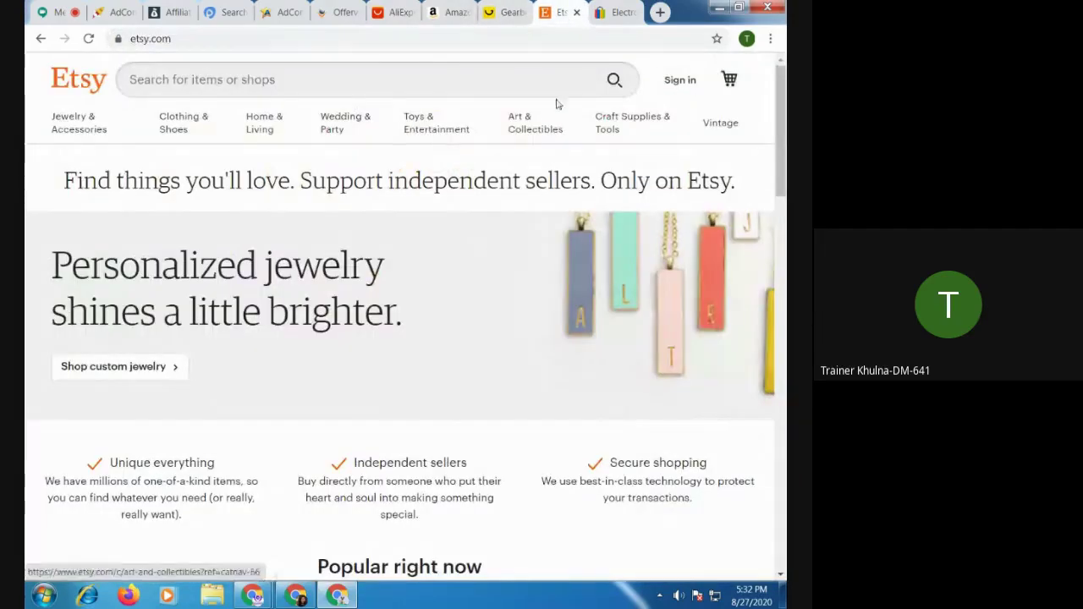
pyautogui.click(618, 12)
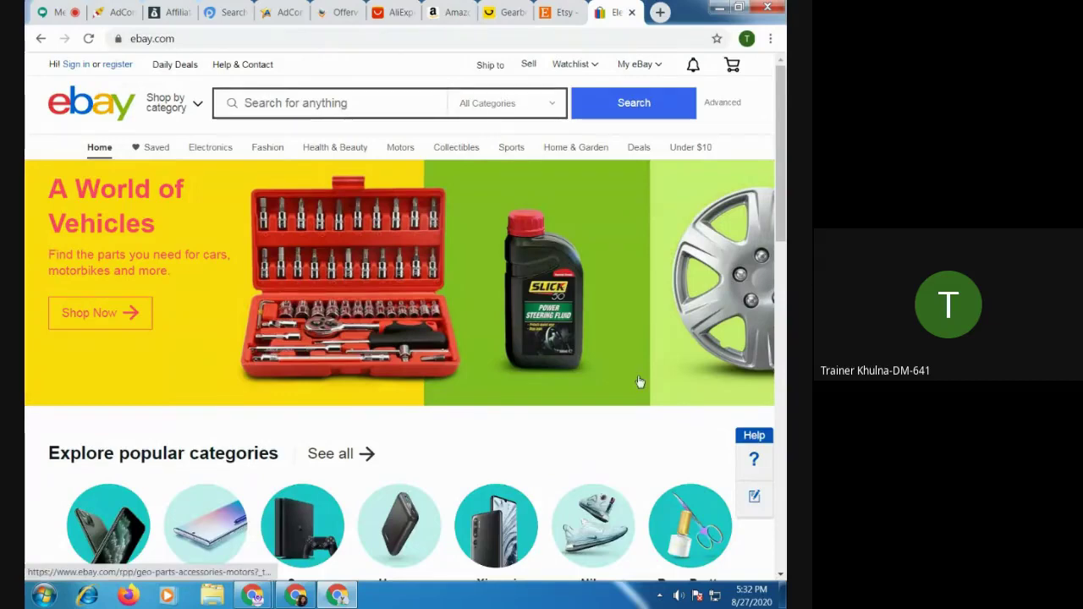
pyautogui.scroll(-15, 634, 423)
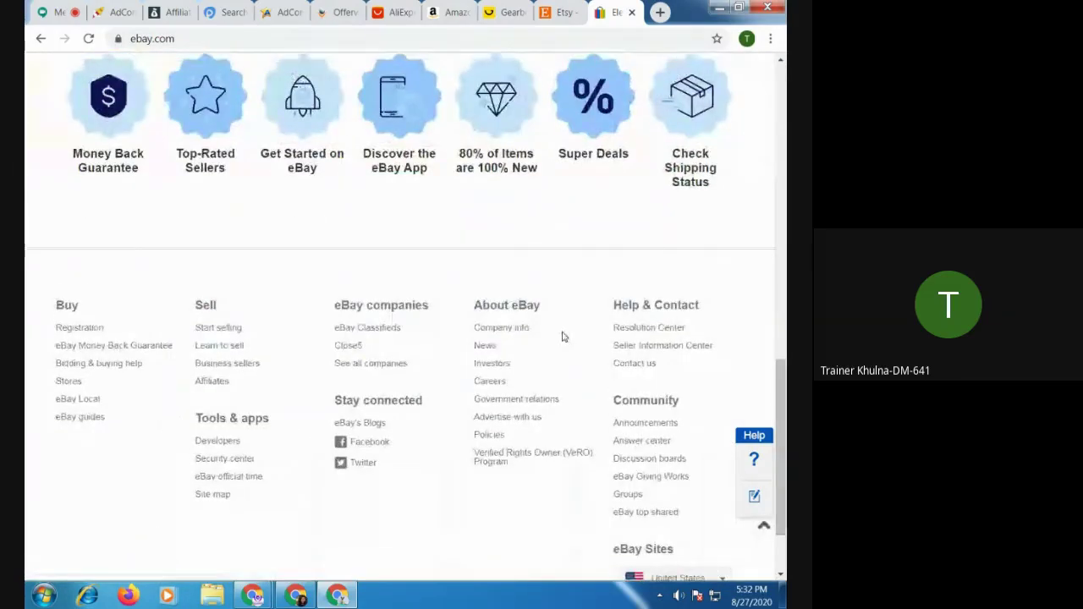
pyautogui.scroll(15, 563, 337)
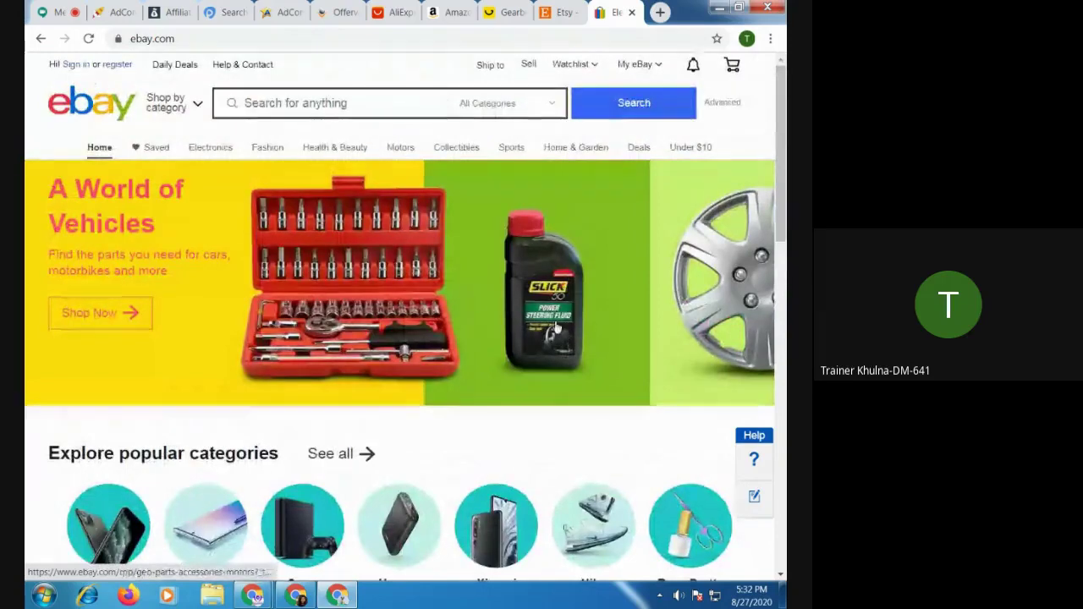
pyautogui.click(558, 13)
pyautogui.click(508, 12)
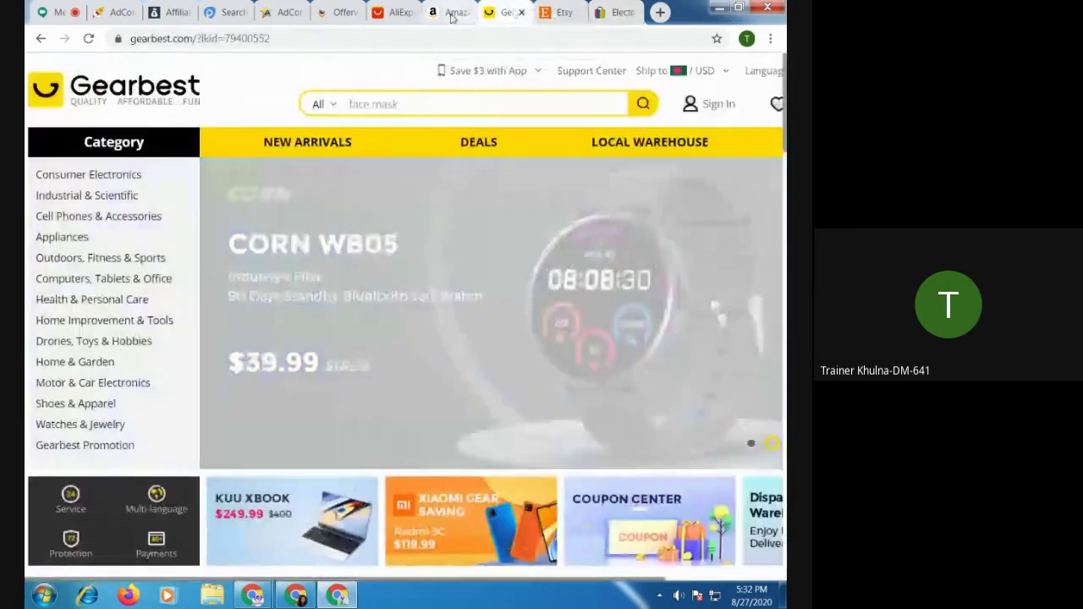
pyautogui.click(454, 12)
pyautogui.click(394, 12)
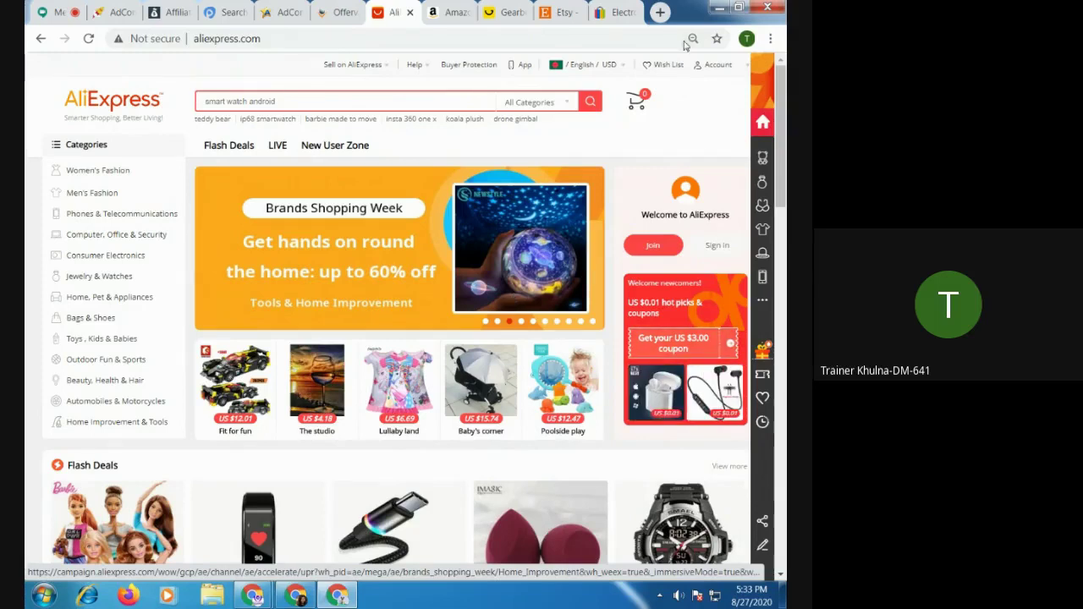
# Google 'cps' in a new tab, then refine the search to 'cps marketing'
pyautogui.click(657, 12)
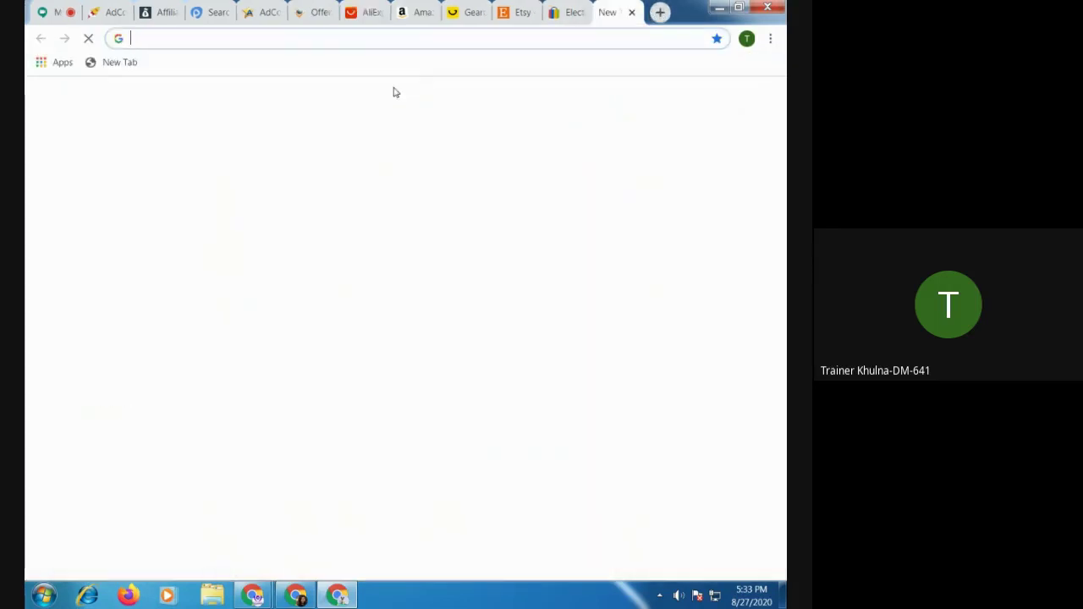
pyautogui.write('cps')
pyautogui.press('Return')
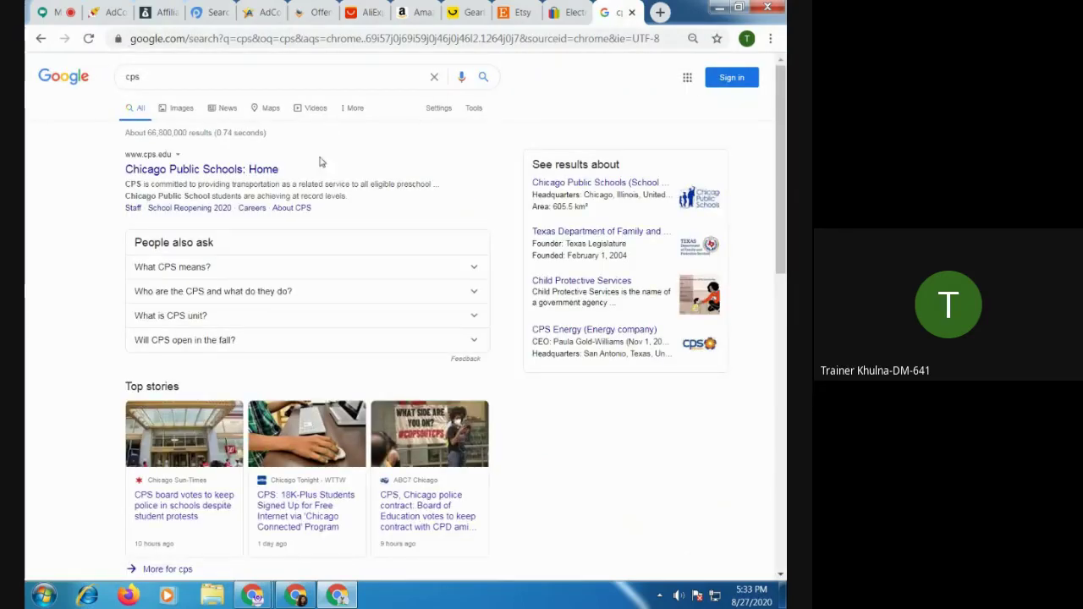
pyautogui.click(155, 76)
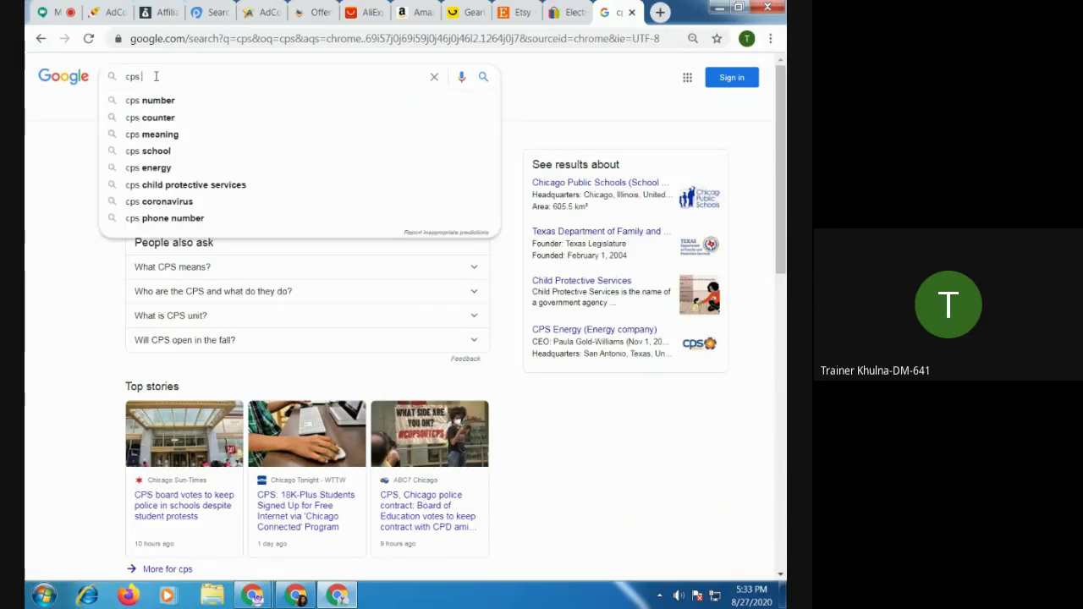
pyautogui.write('ma')
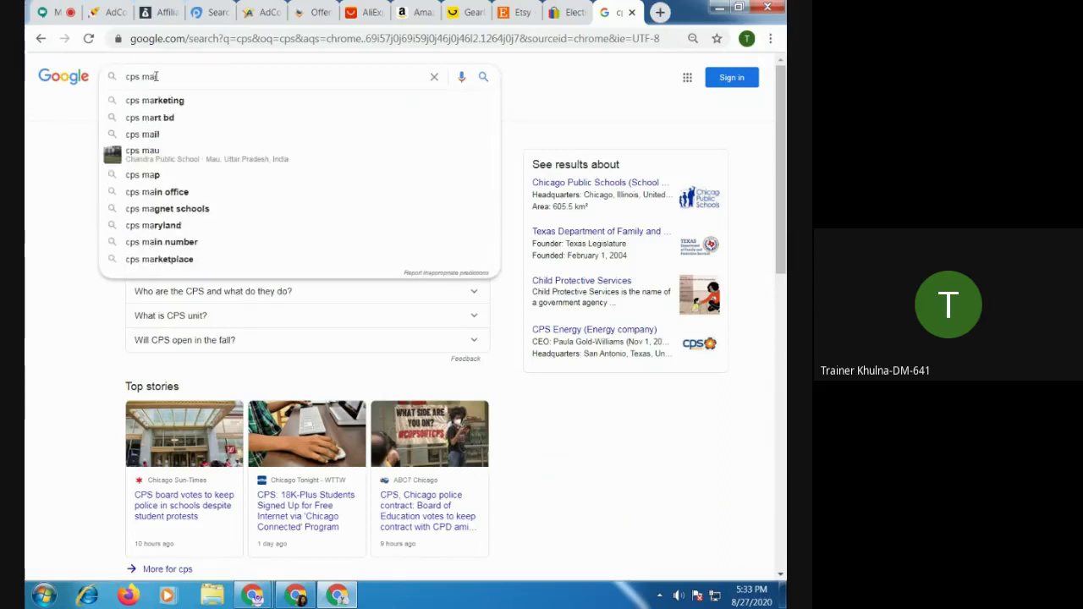
pyautogui.write('rketing')
pyautogui.click(203, 98)
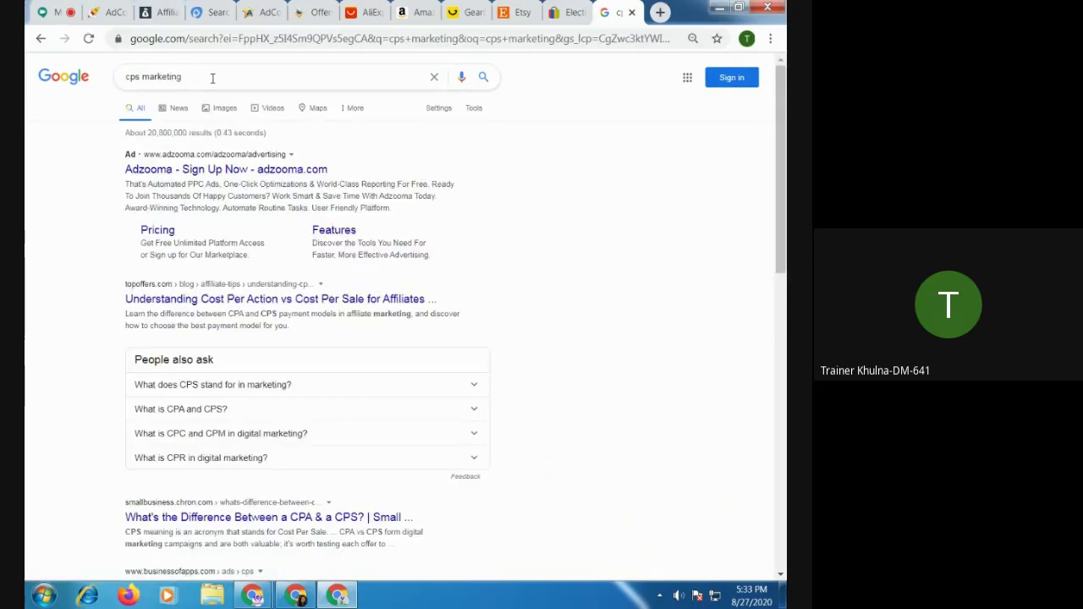
# Change the query to 'cps meaning in marketing' and run it
pyautogui.moveTo(201, 76); pyautogui.dragTo(146, 80)
pyautogui.press('BackSpace')
pyautogui.write('mea')
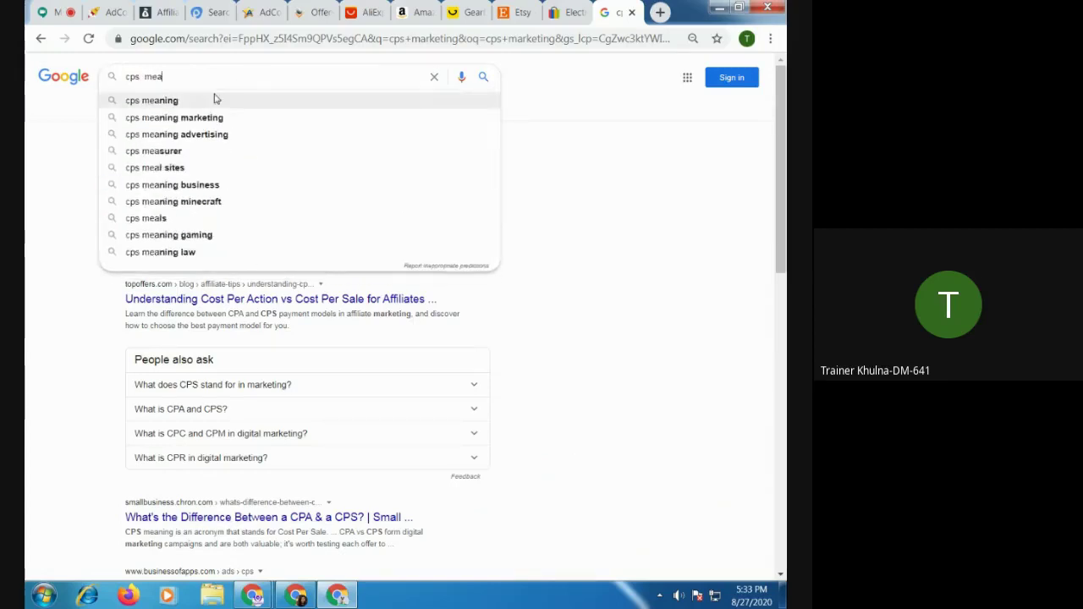
pyautogui.click(173, 104)
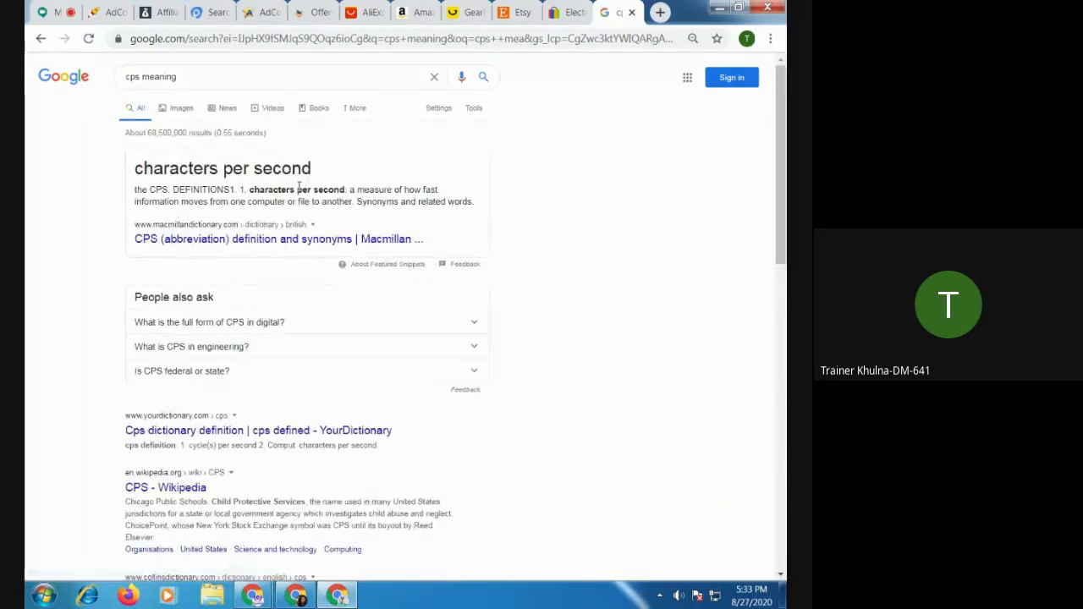
pyautogui.click(203, 76)
pyautogui.write('in m')
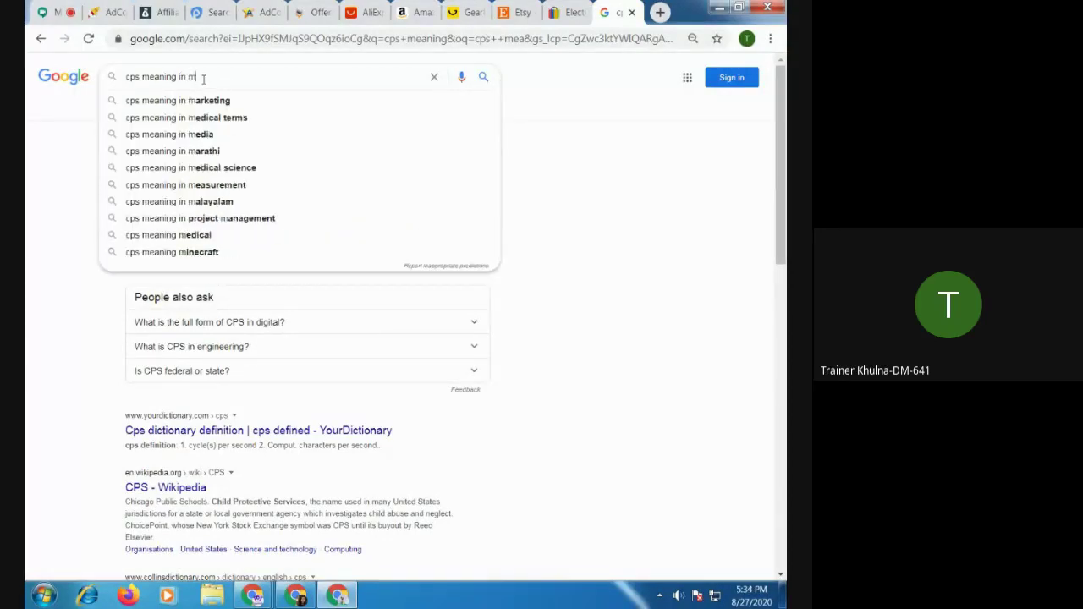
pyautogui.write('arketing')
pyautogui.press('Return')
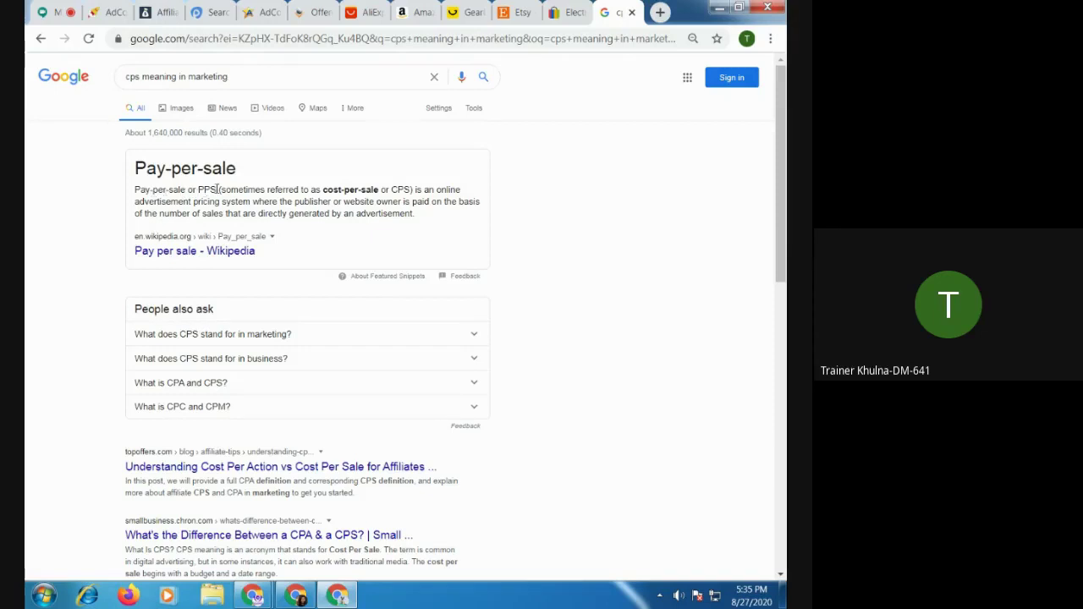
# Highlight 'PPS', 'Pay-per-sale or PPS' and 'cost-per-sale or CPS' in the snippet, then return to MyLead
pyautogui.moveTo(198, 188); pyautogui.dragTo(217, 189)
pyautogui.moveTo(135, 190); pyautogui.dragTo(222, 190)
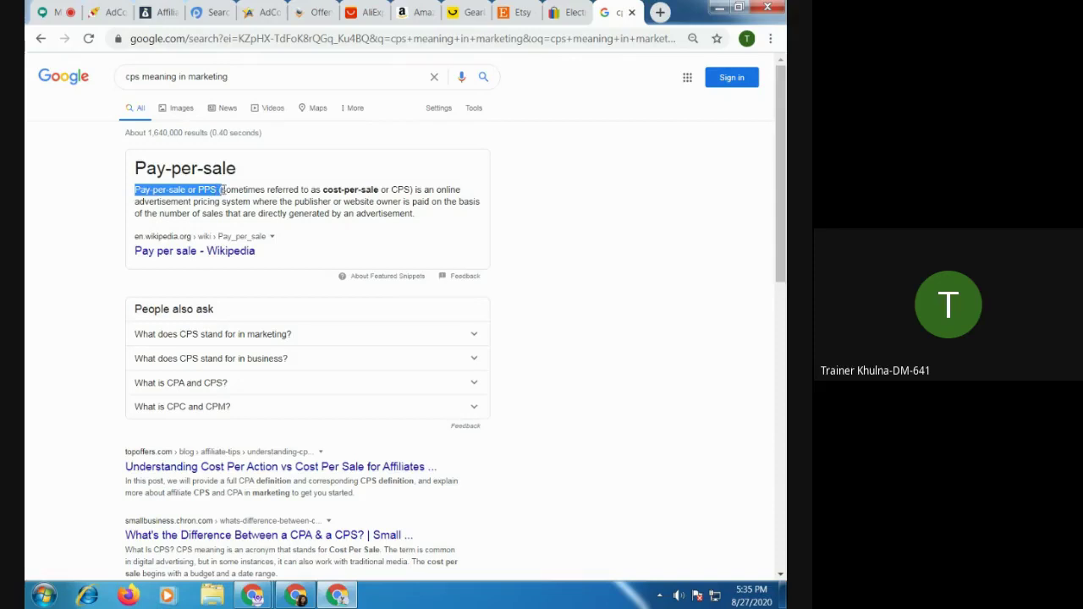
pyautogui.moveTo(322, 189); pyautogui.dragTo(417, 190)
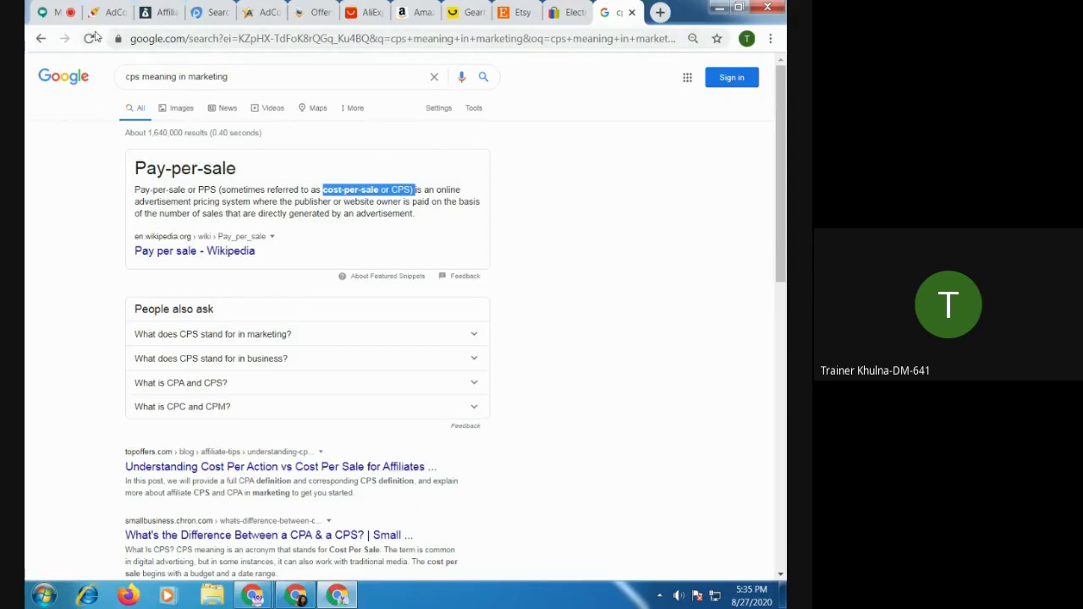
pyautogui.click(157, 12)
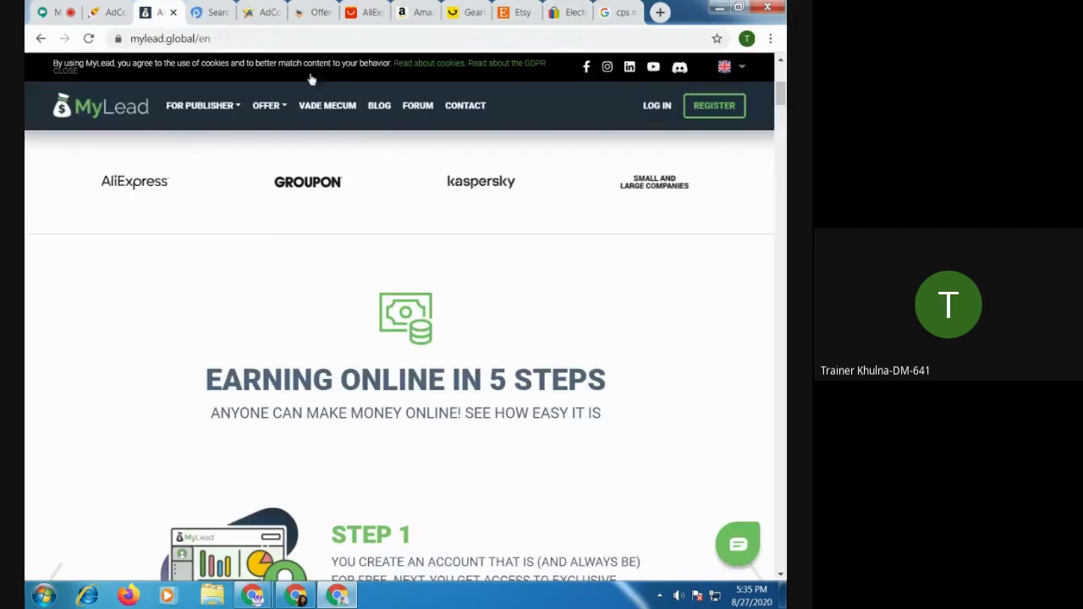
# Browse MyLead's List of Campaigns (1659 programs), then open a blank tab in the other Chrome window
pyautogui.moveTo(252, 596)
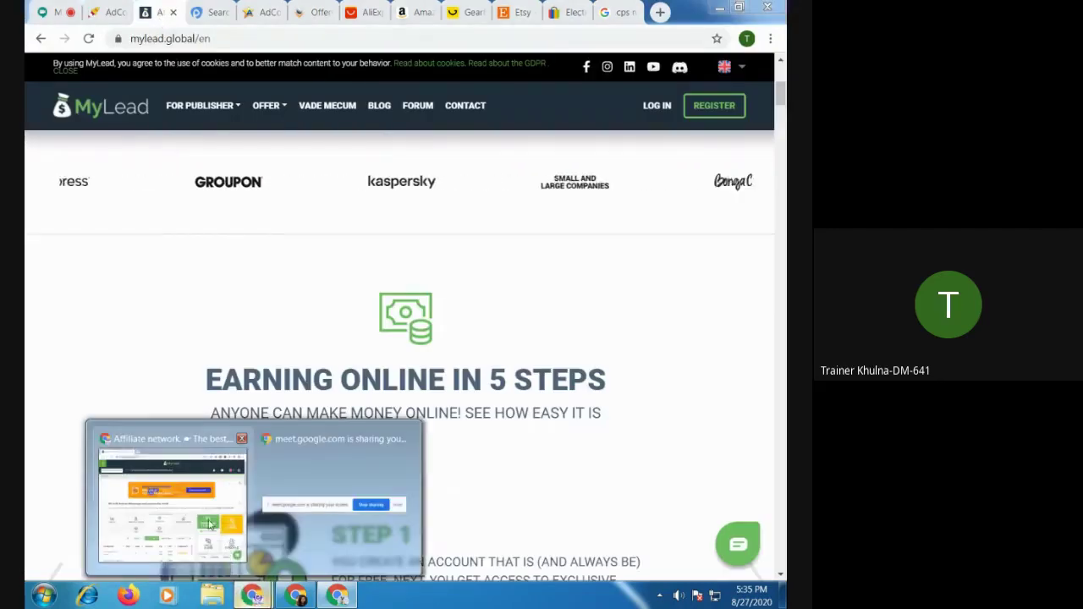
pyautogui.click(210, 524)
pyautogui.click(44, 76)
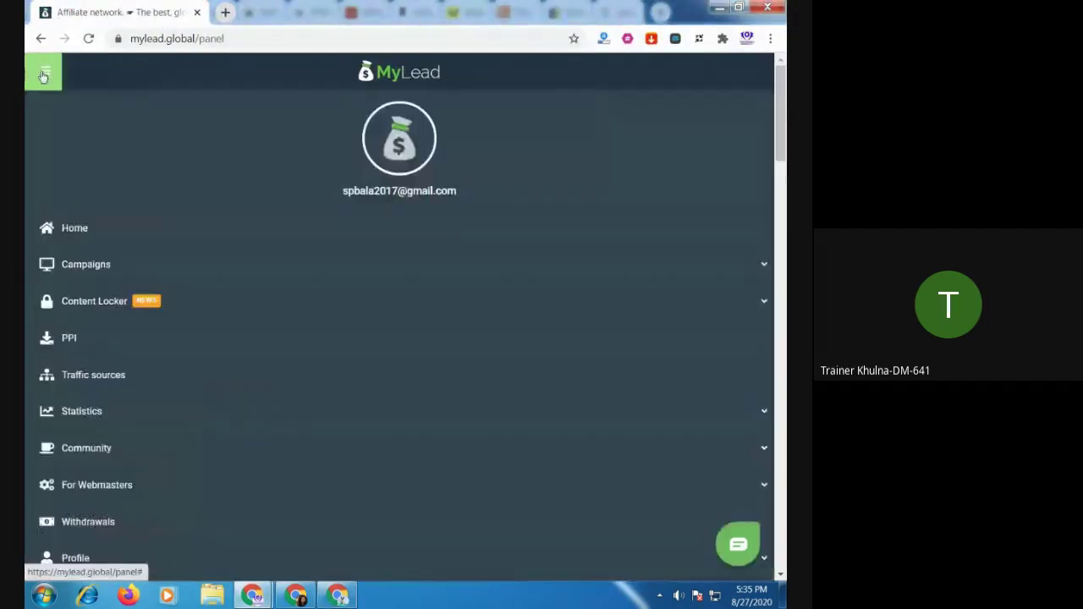
pyautogui.click(92, 265)
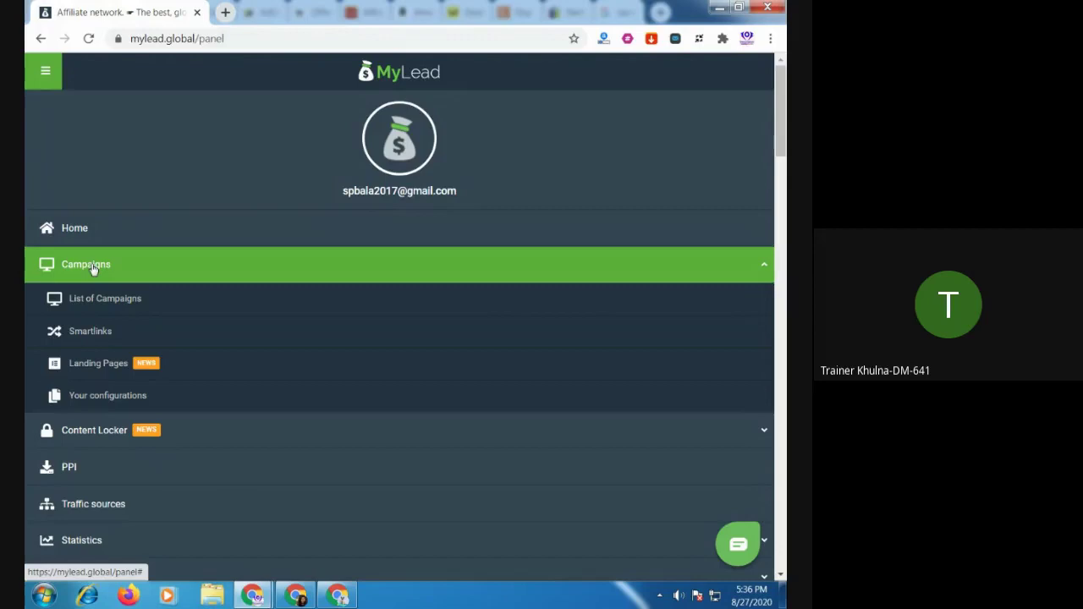
pyautogui.click(91, 303)
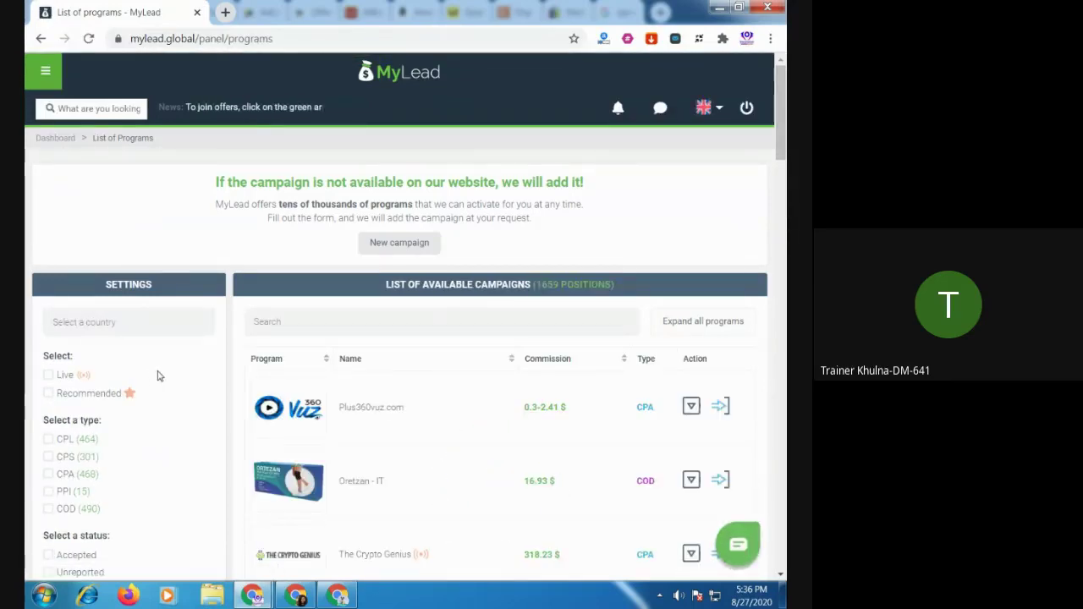
pyautogui.scroll(-1, 155, 387)
pyautogui.scroll(-2, 155, 386)
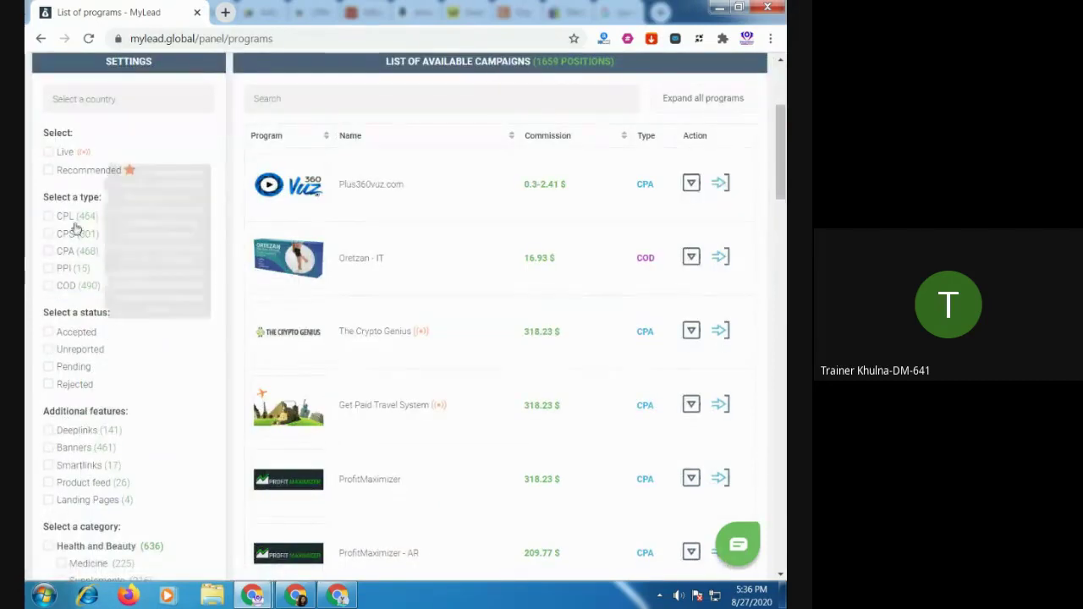
pyautogui.click(337, 595)
pyautogui.click(657, 17)
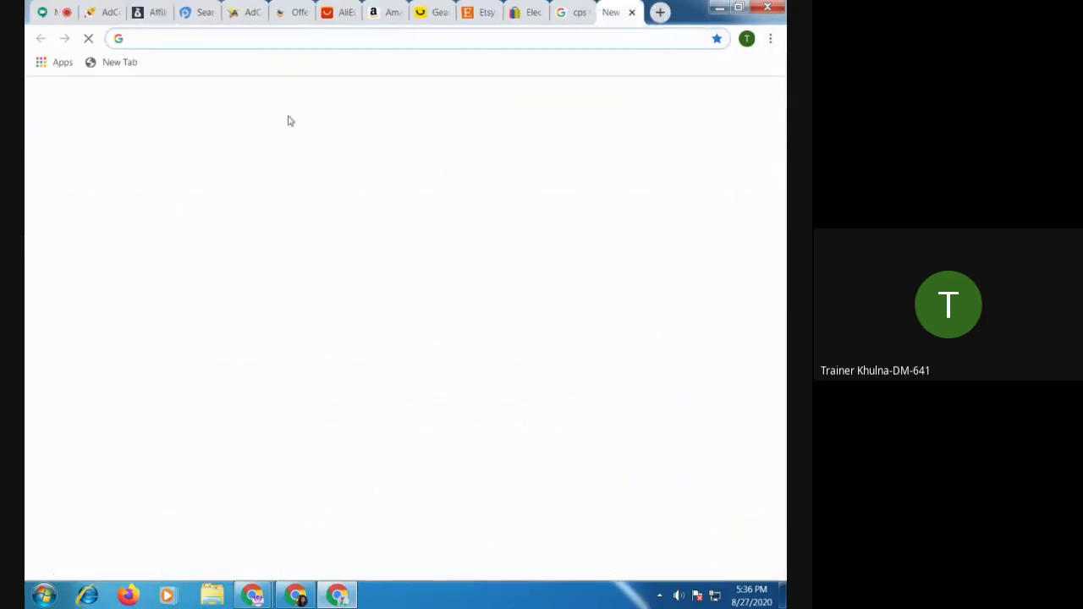
# Rerun 'cps meaning in marketing', swap cps for cpl to get the Cost per lead definition
pyautogui.click(256, 316)
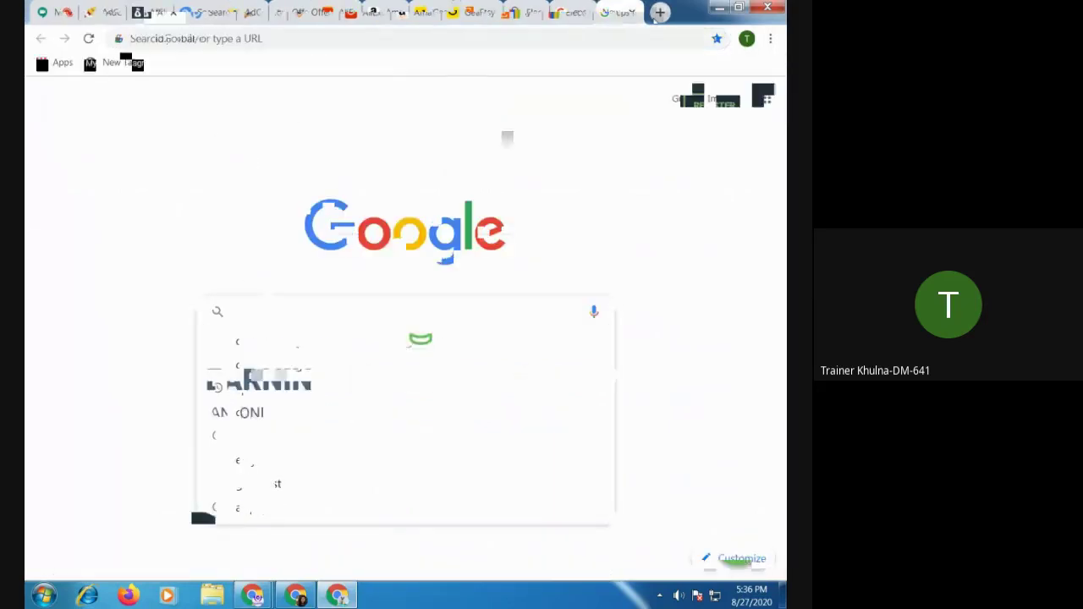
pyautogui.click(350, 340)
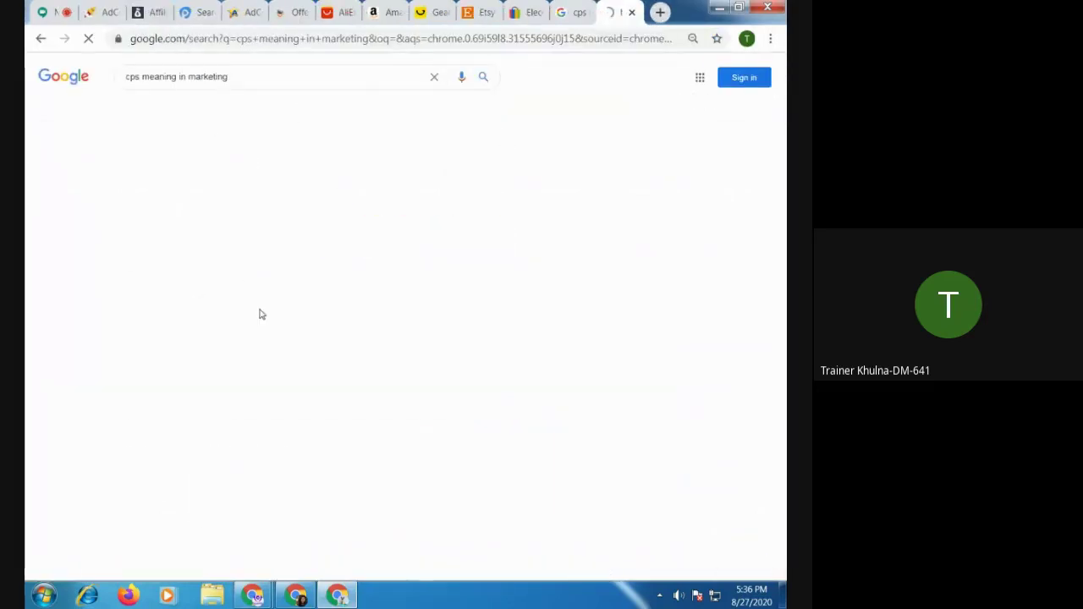
pyautogui.doubleClick(137, 77)
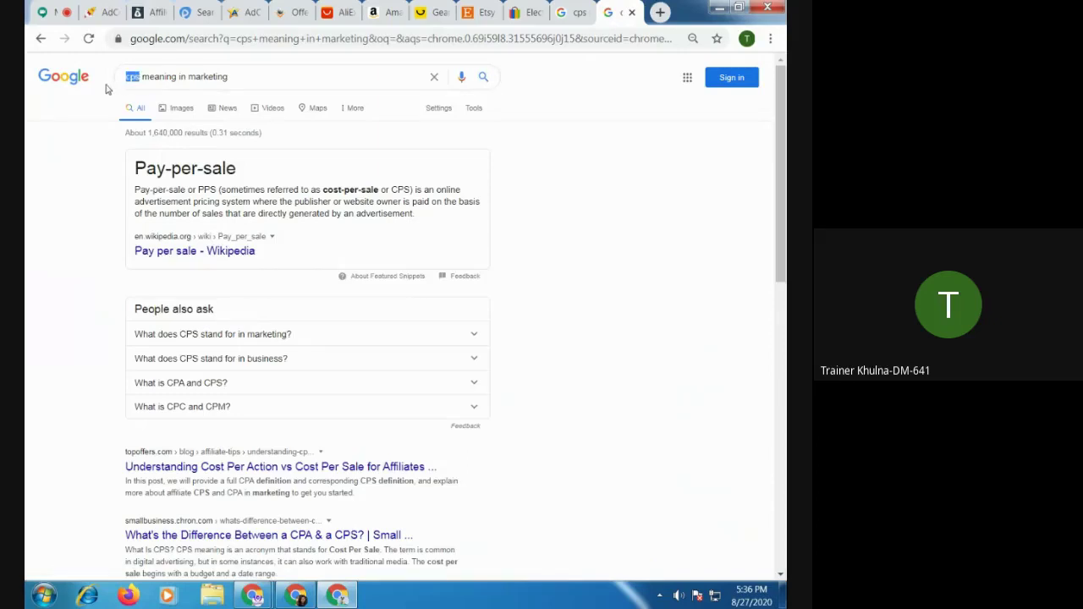
pyautogui.write('cpl')
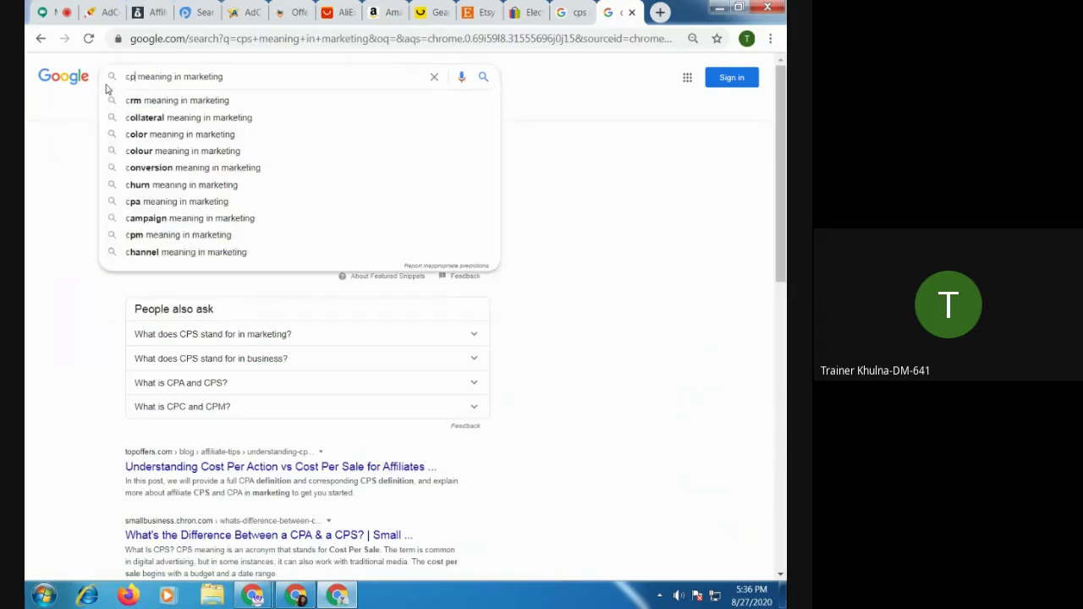
pyautogui.press('Return')
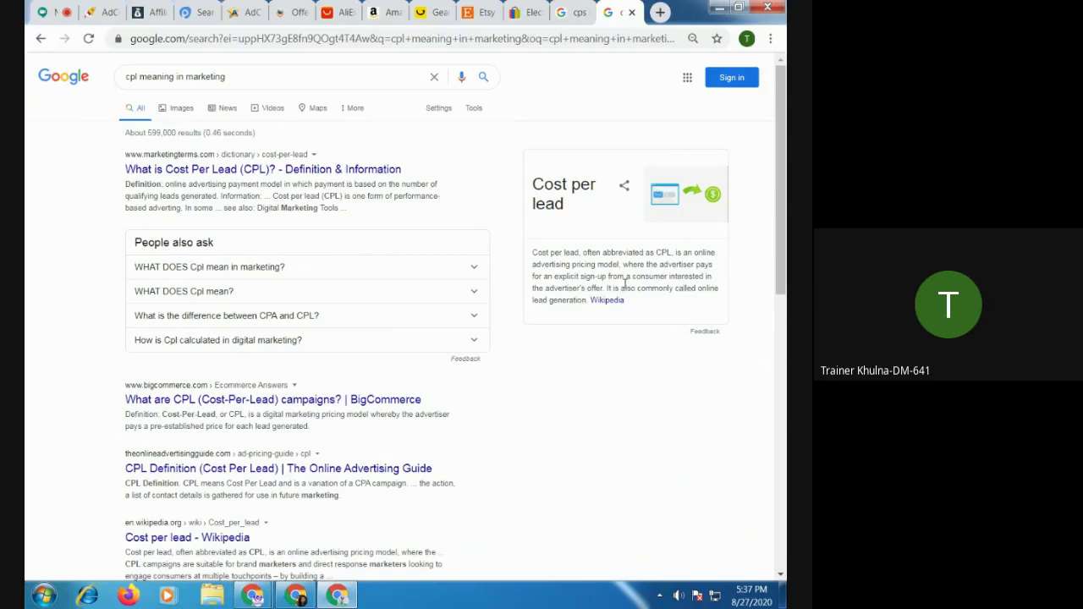
pyautogui.click(661, 12)
# Search Google for cpagrip and open the CPAGrip.com result
pyautogui.write('cpa')
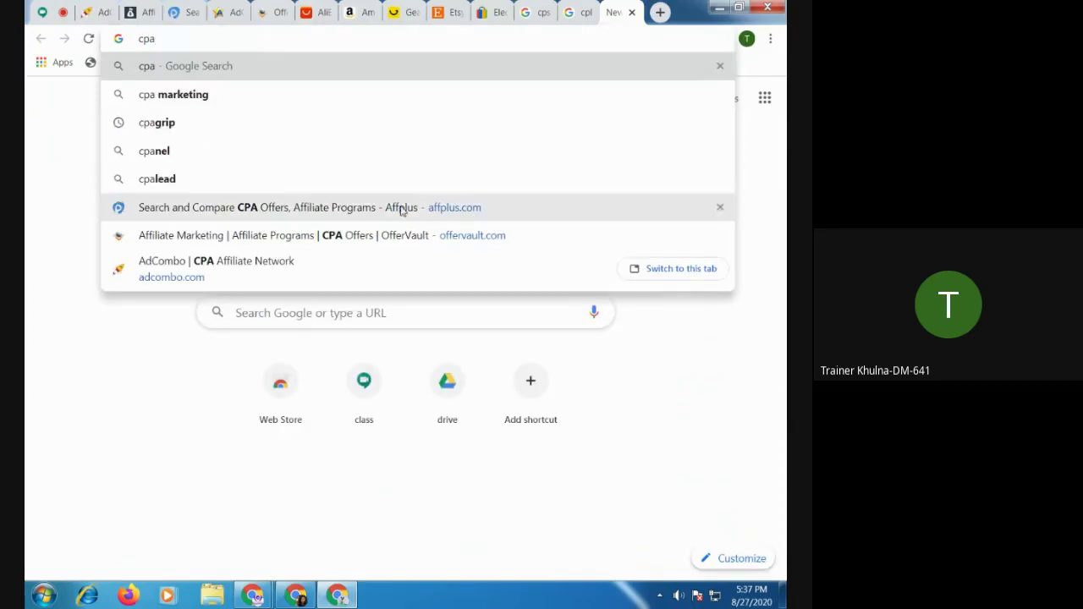
pyautogui.click(189, 123)
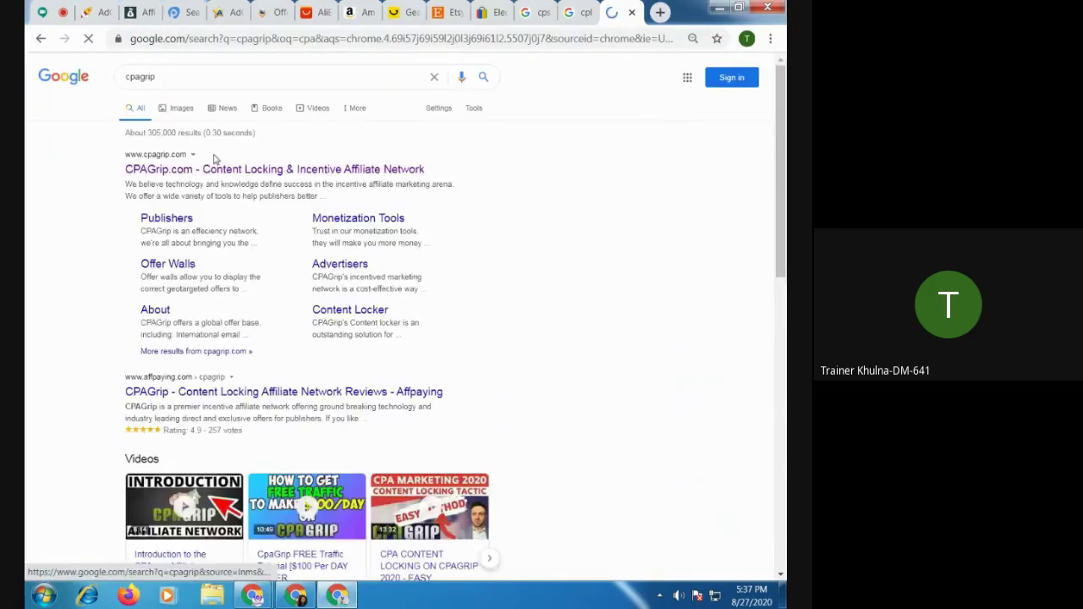
pyautogui.click(224, 174)
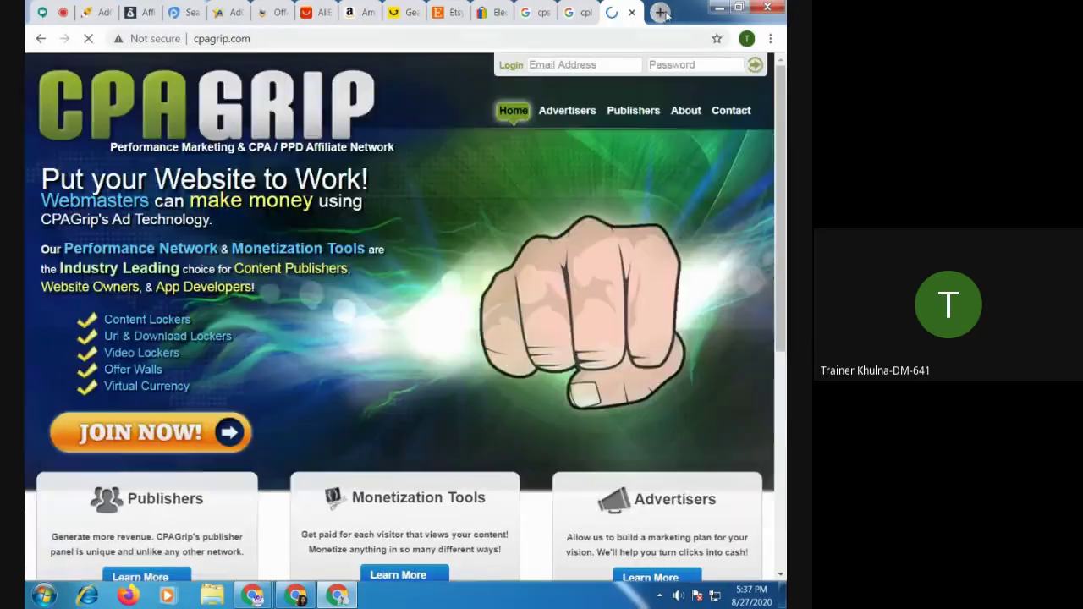
# In another new tab, search cpagrip again and bring up the CPAGrip homepage
pyautogui.click(661, 12)
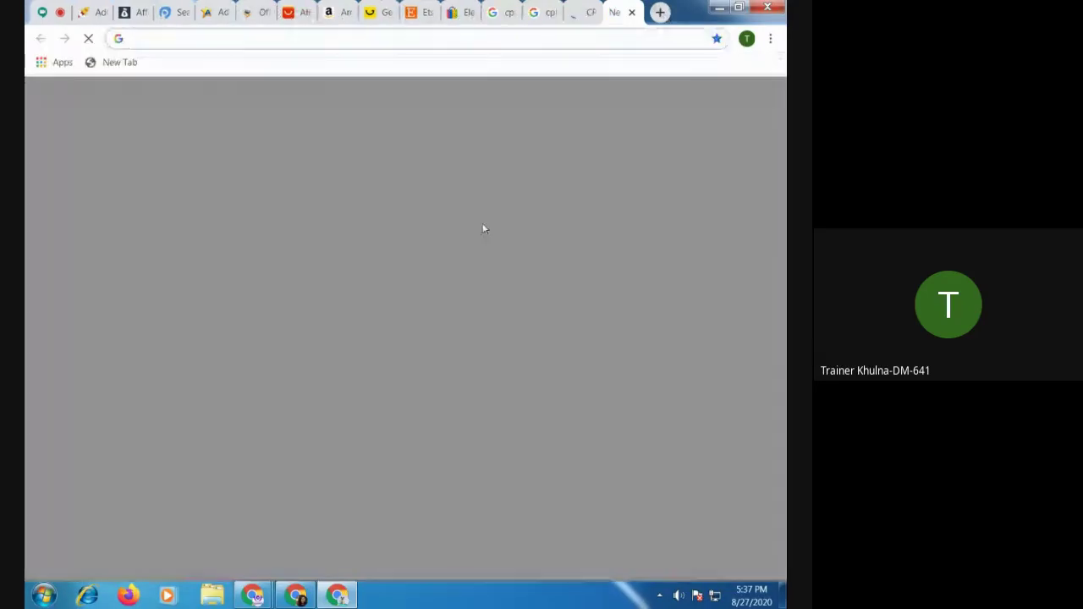
pyautogui.write('cla')
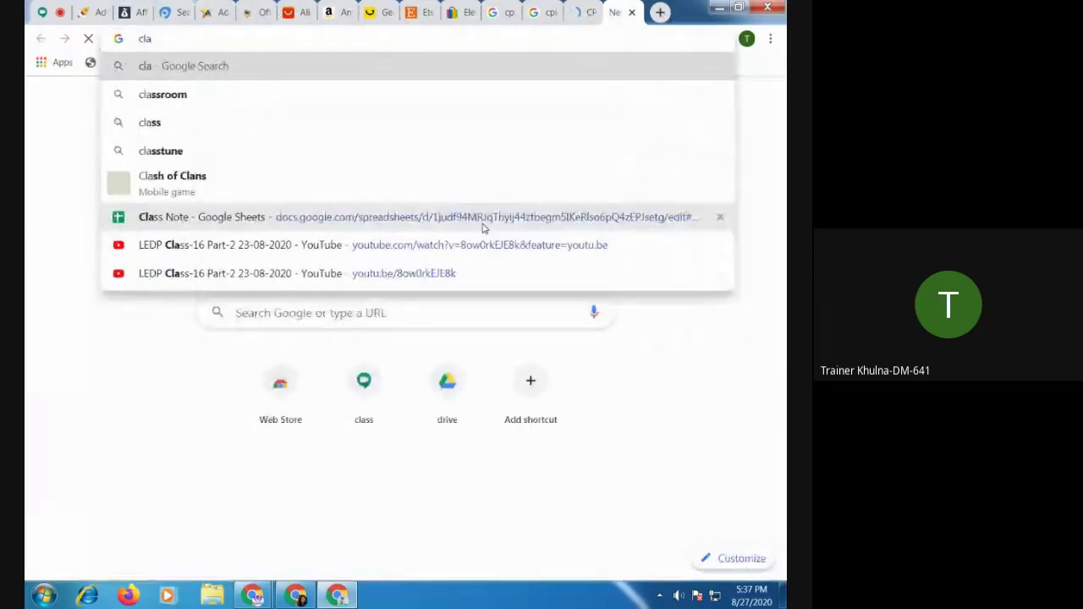
pyautogui.press('BackSpace')
pyautogui.press('BackSpace')
pyautogui.press('BackSpace')
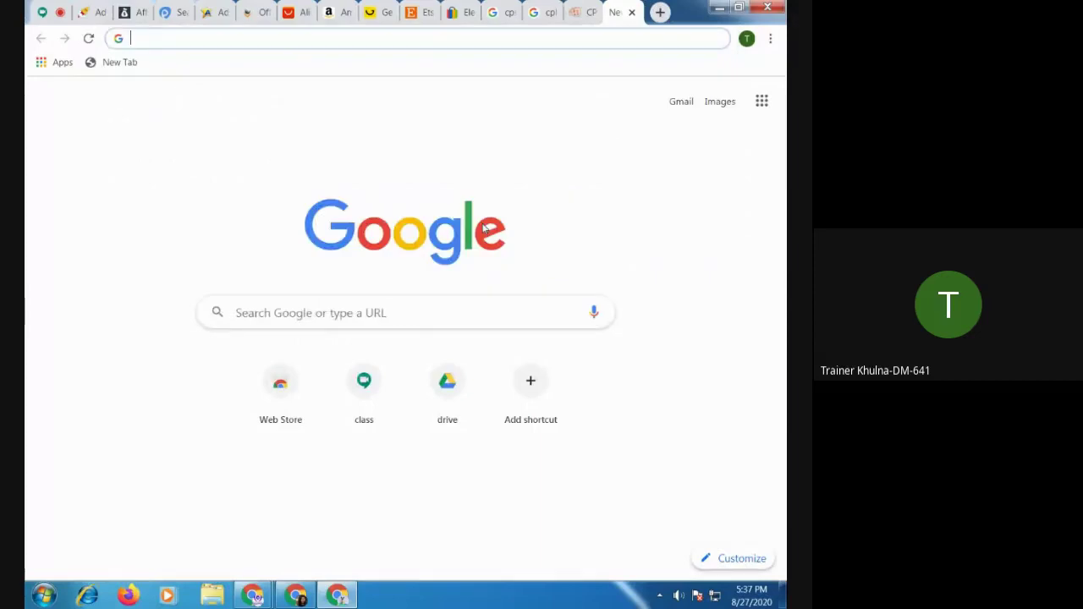
pyautogui.write('cpa')
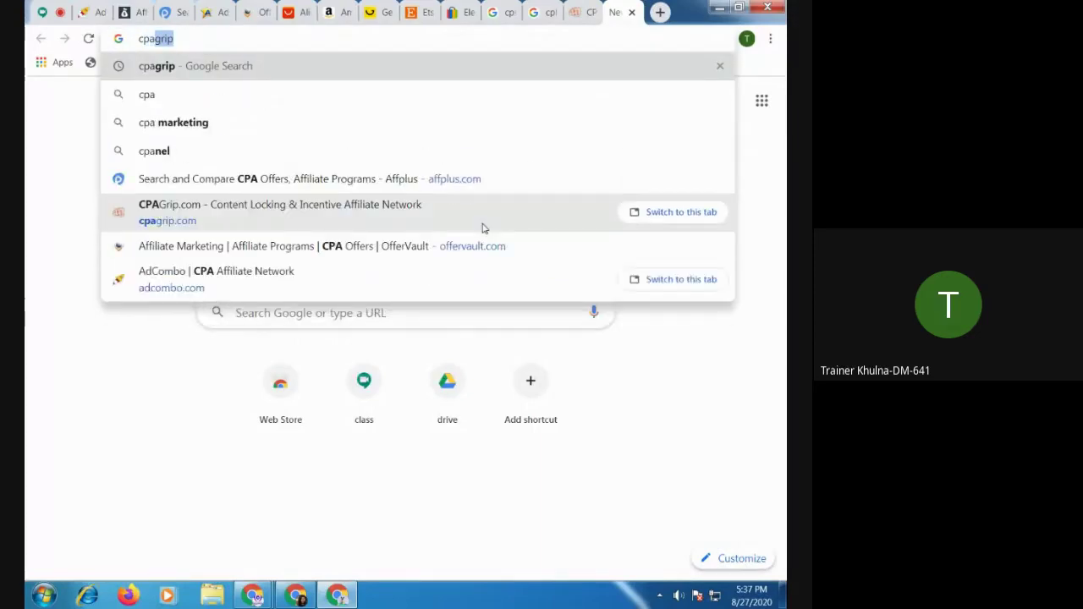
pyautogui.press('Return')
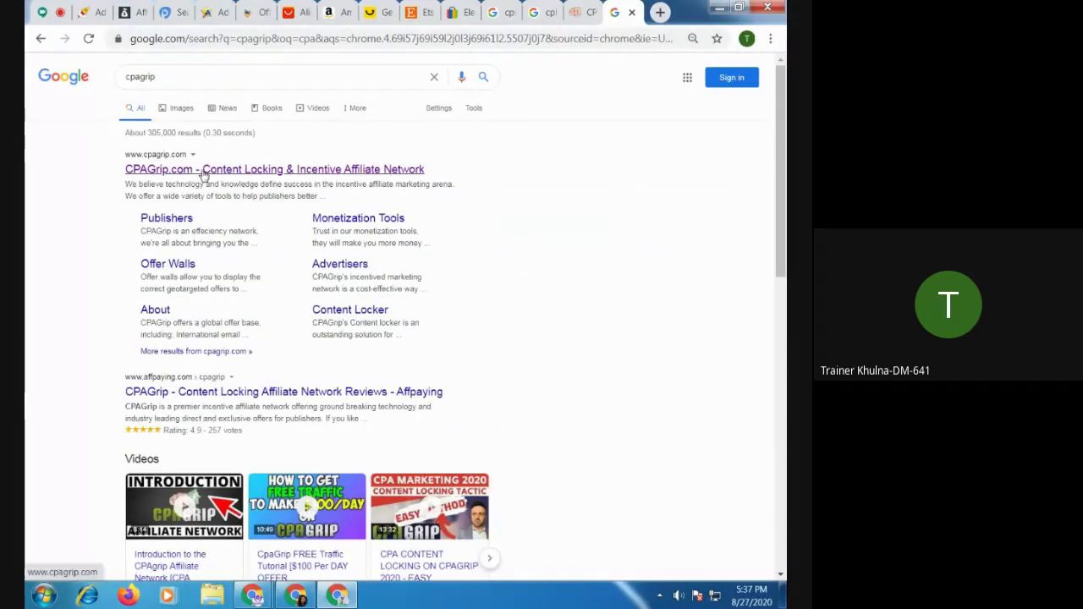
pyautogui.click(203, 174)
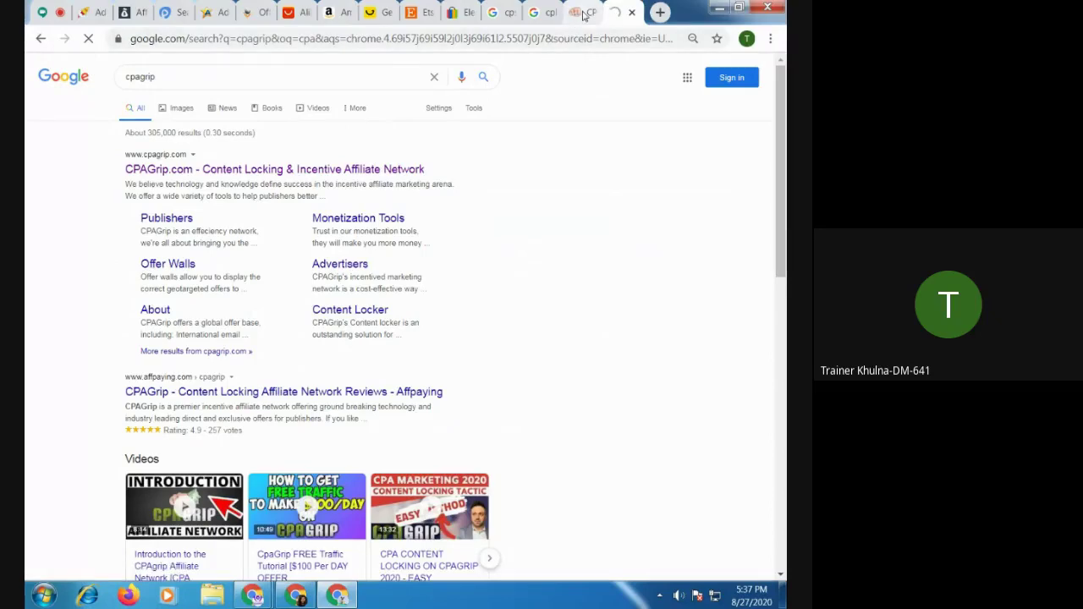
pyautogui.click(584, 14)
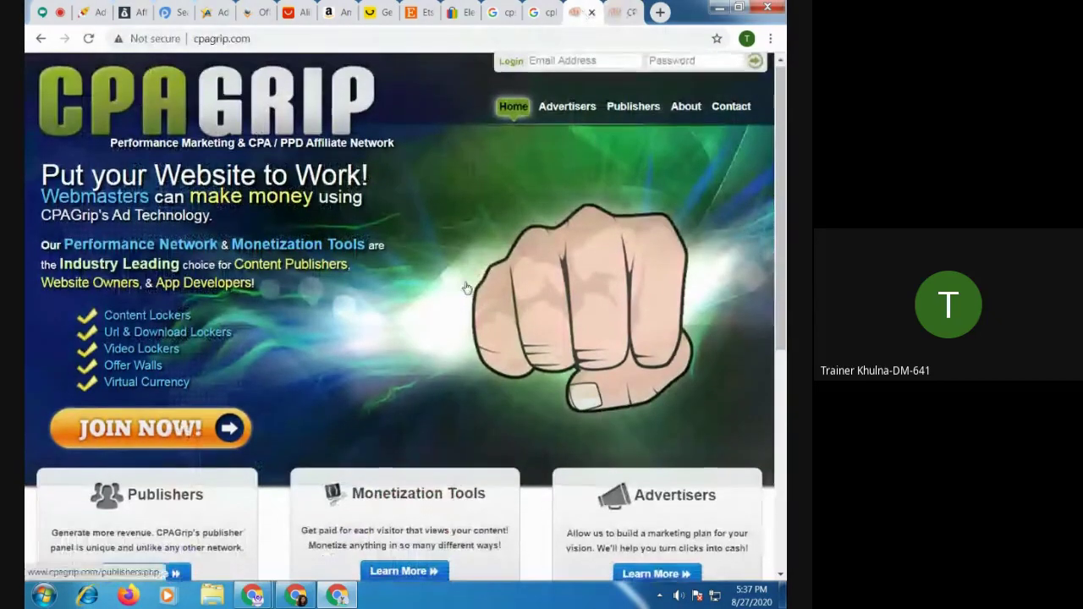
pyautogui.scroll(-3, 466, 289)
pyautogui.scroll(3, 603, 188)
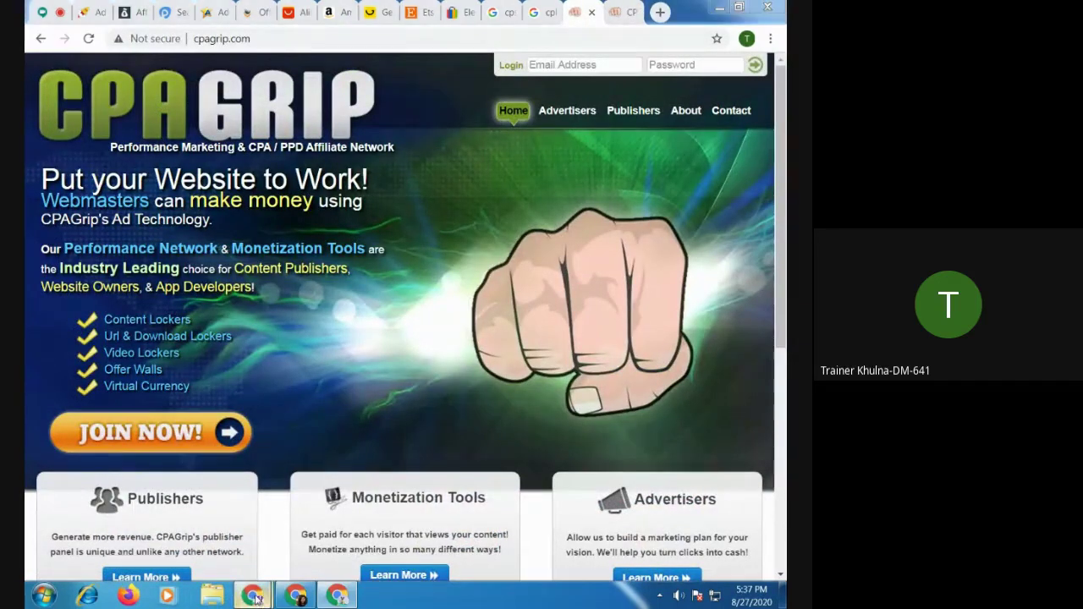
# In the MyLead window, run a Google search for cpagrip in a new tab
pyautogui.moveTo(254, 596)
pyautogui.click(152, 508)
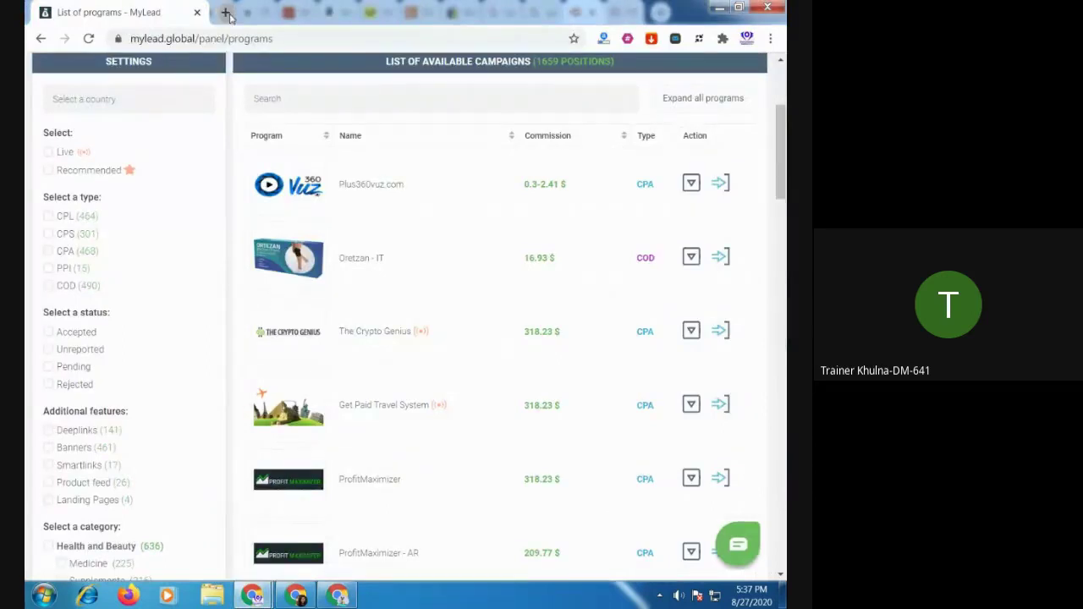
pyautogui.click(226, 12)
pyautogui.write('cp')
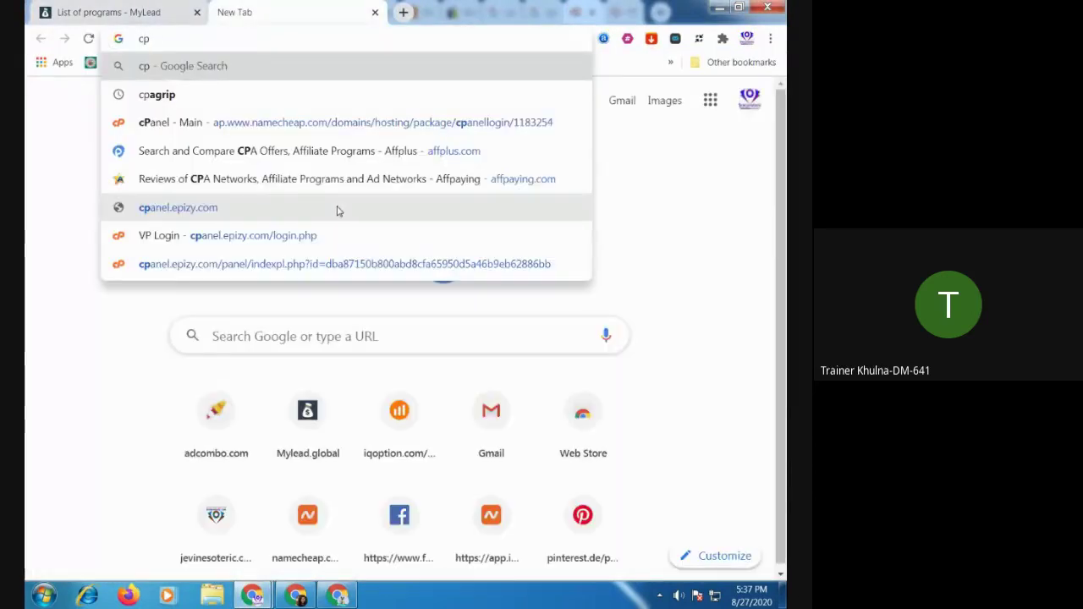
pyautogui.write('ag')
pyautogui.press('Down')
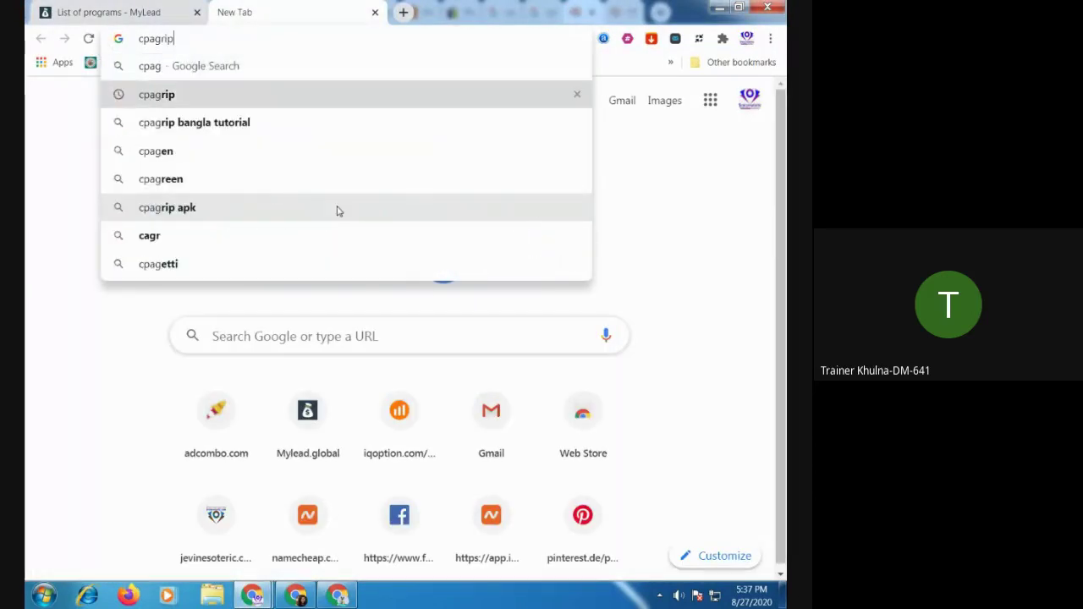
pyautogui.press('Return')
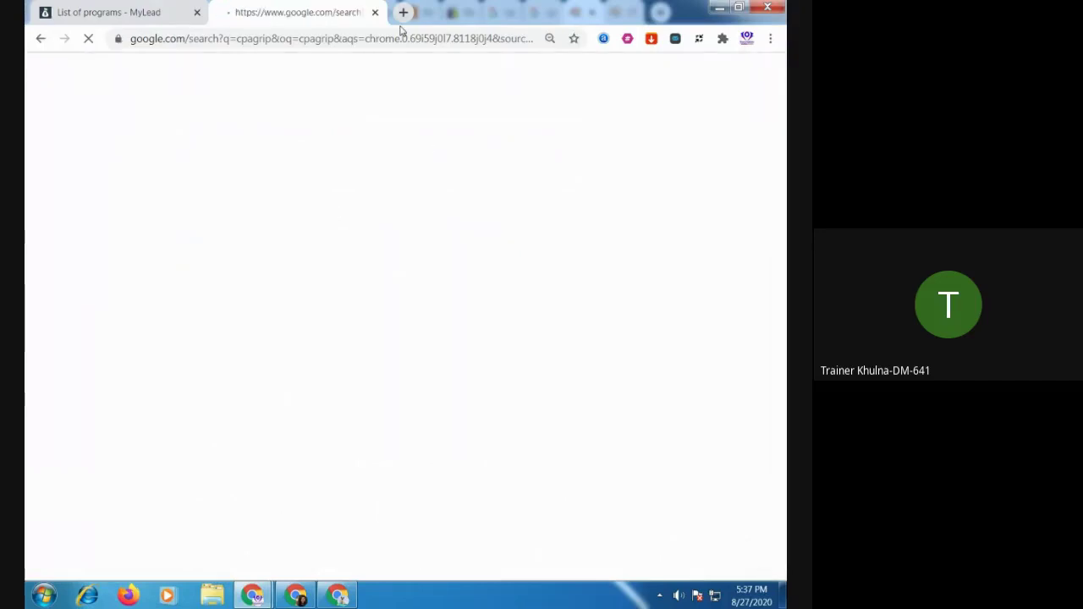
# Start a Google search for cpalead in another new tab
pyautogui.click(403, 12)
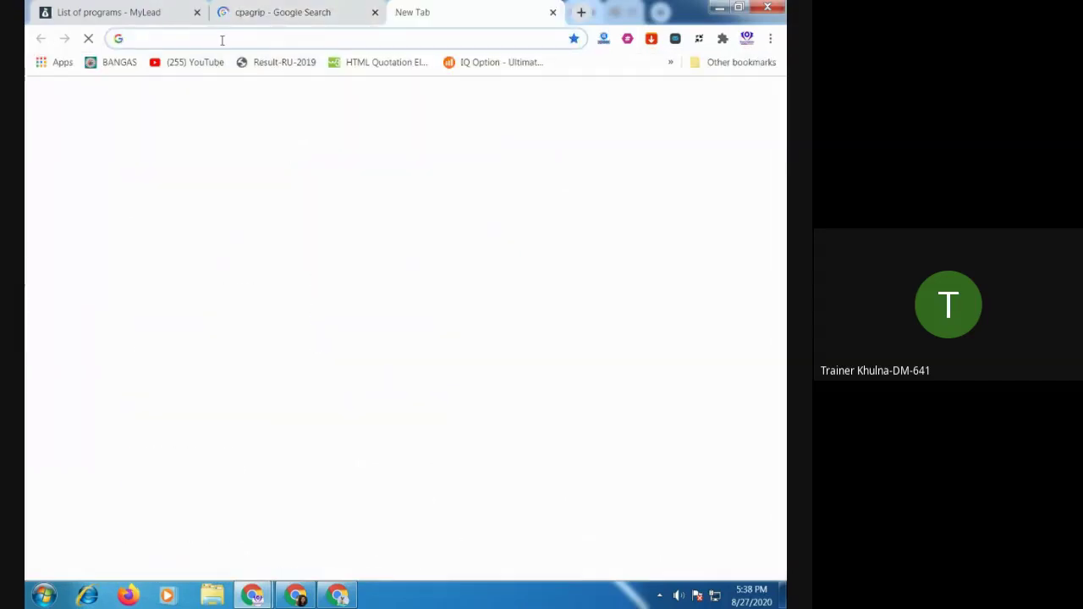
pyautogui.write('cpalead')
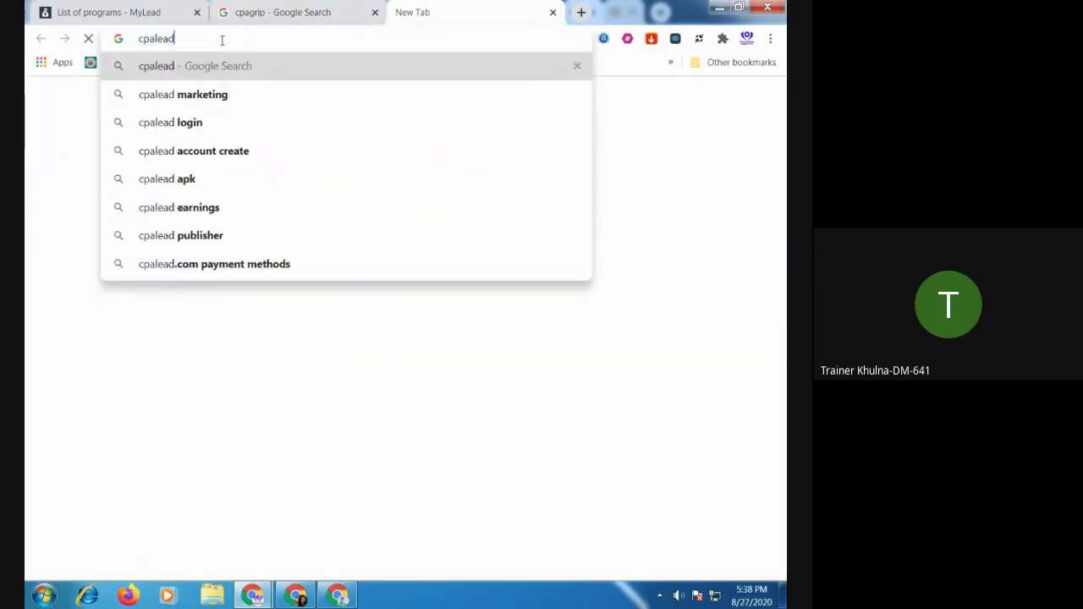
pyautogui.press('Return')
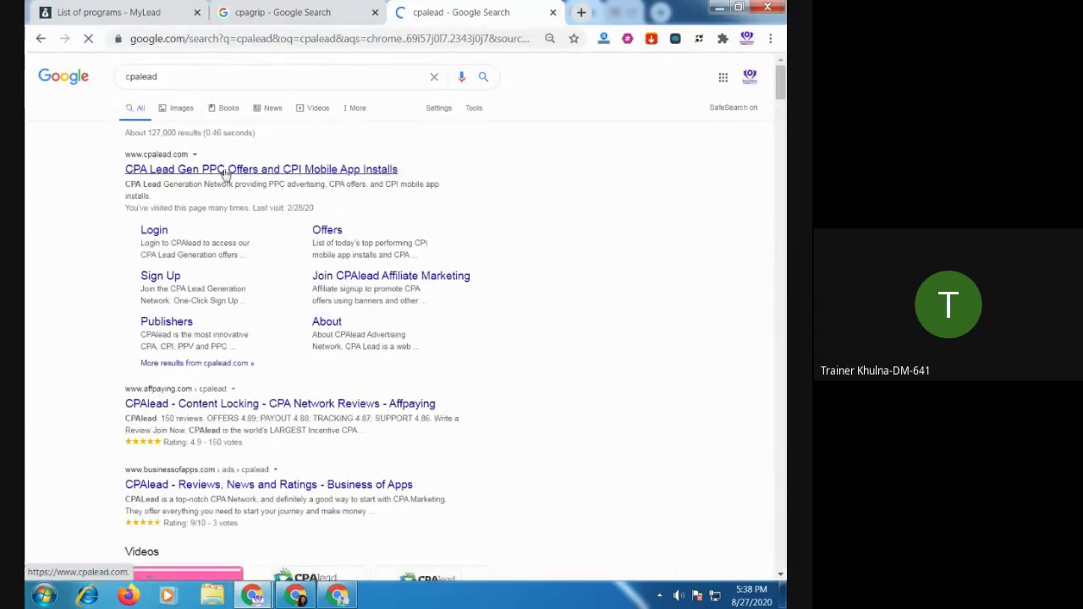
# Open the CPAlead and CPAGrip.com sites from the results and reach the CPAlead login page
pyautogui.click(224, 170)
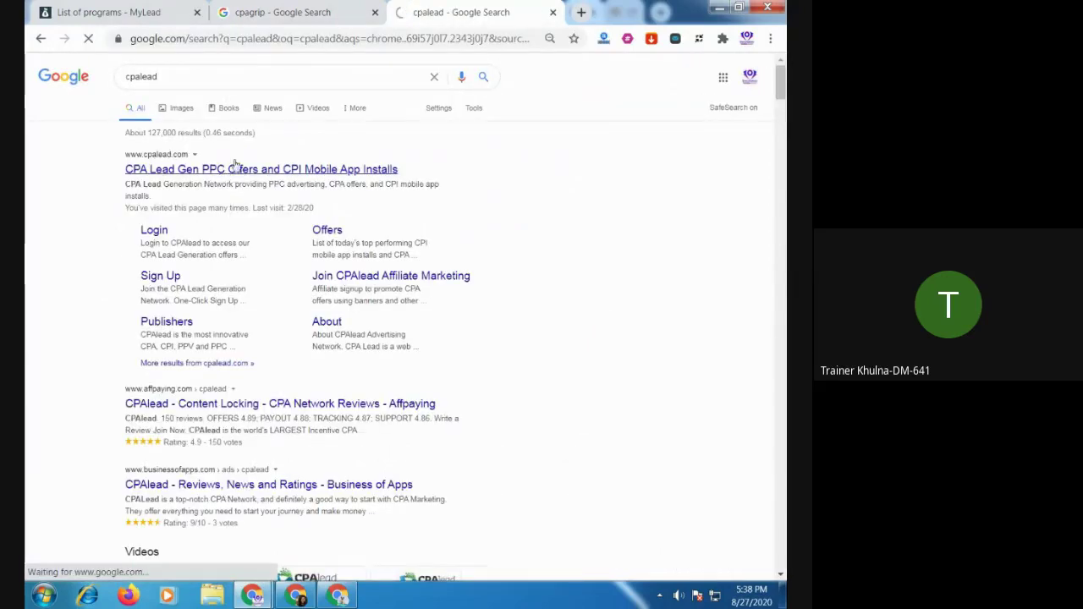
pyautogui.click(303, 13)
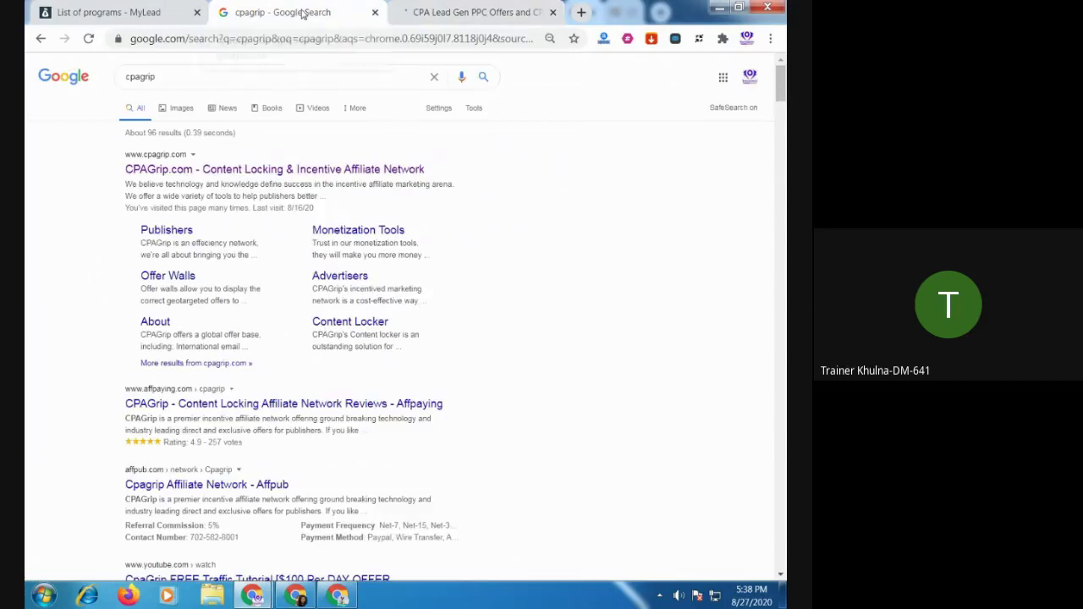
pyautogui.click(209, 170)
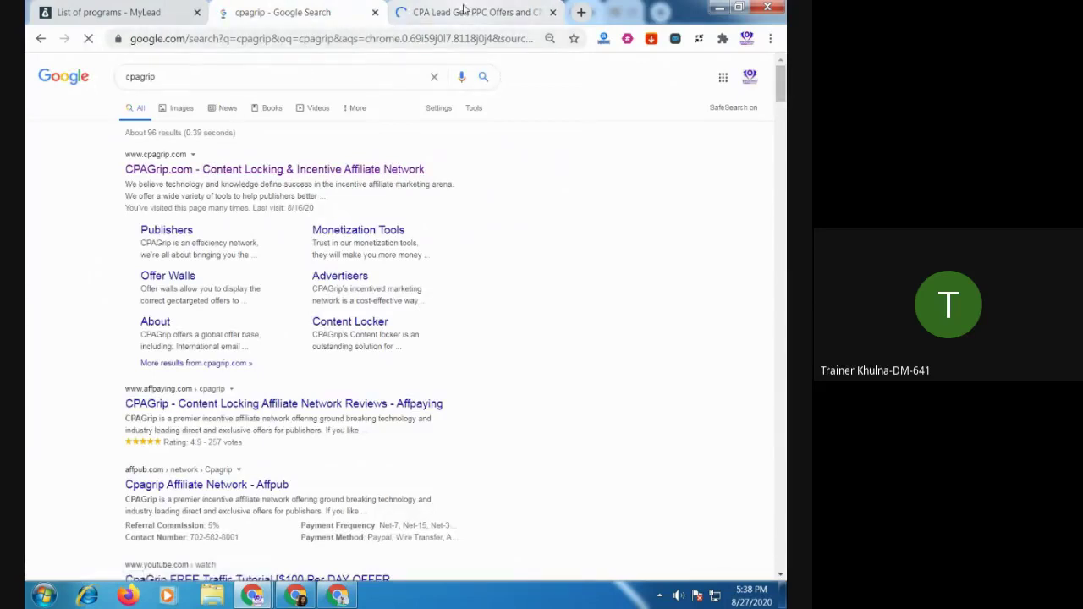
pyautogui.click(465, 12)
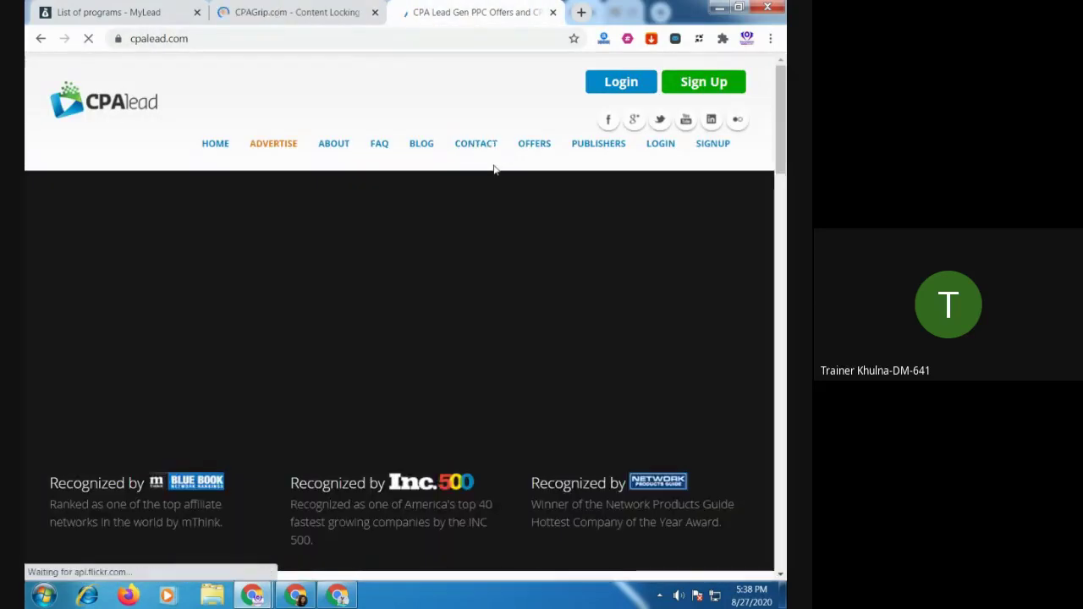
pyautogui.click(630, 92)
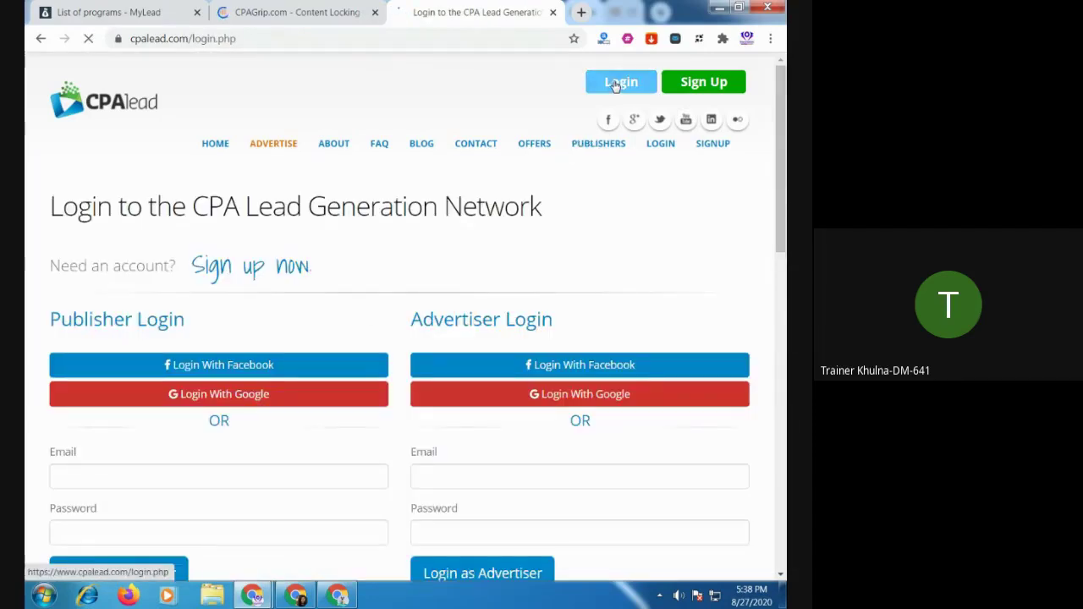
# Log in to CPAGrip as a publisher using the saved credentials
pyautogui.click(294, 19)
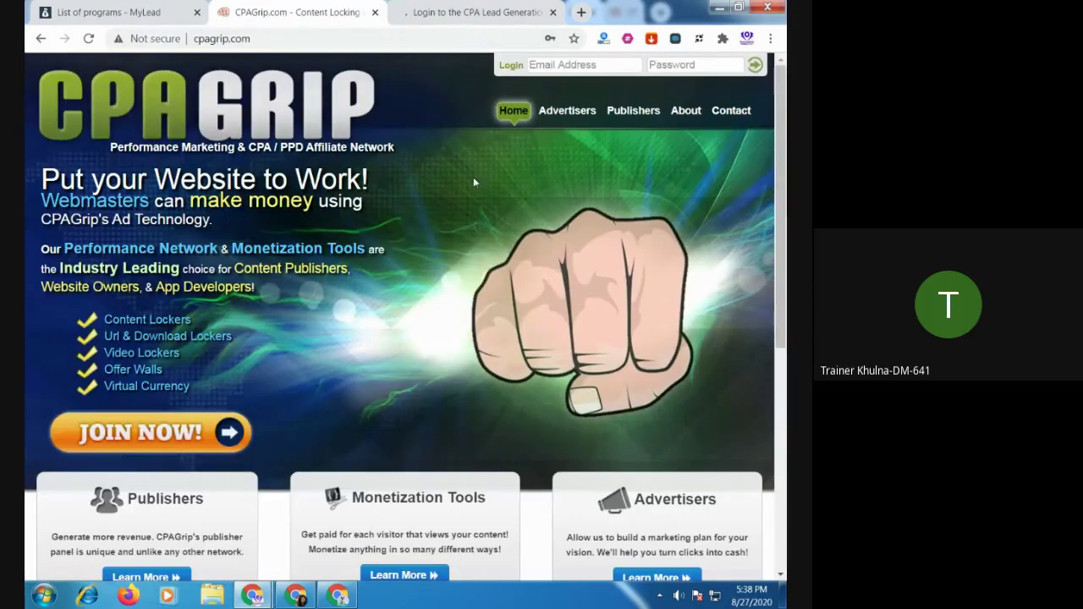
pyautogui.click(751, 71)
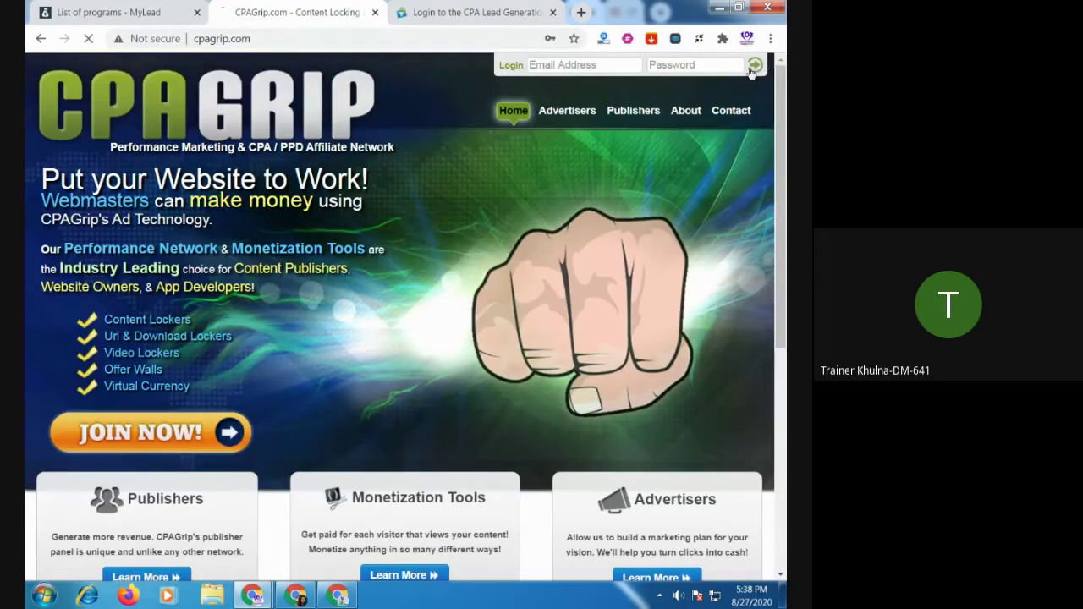
pyautogui.click(584, 66)
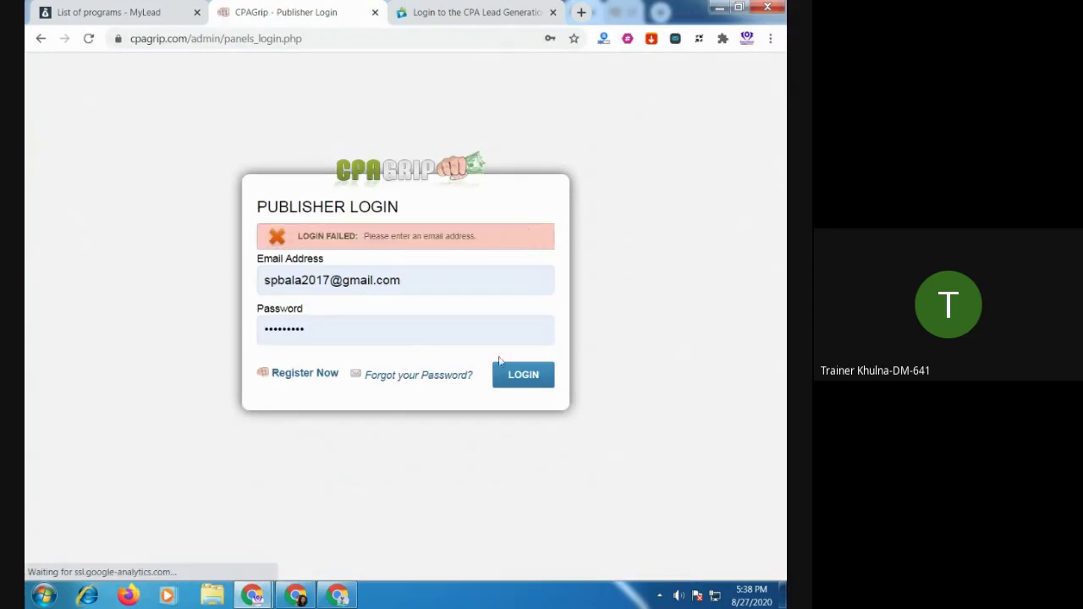
pyautogui.click(508, 378)
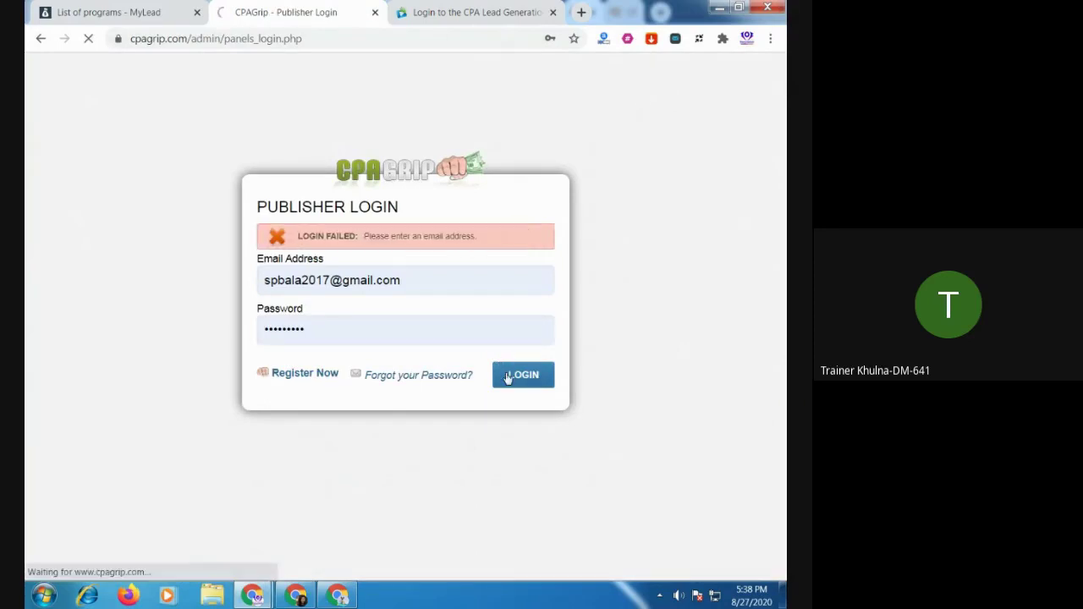
# Sign in to CPAlead as a publisher via Facebook, then return to CPAGrip
pyautogui.click(479, 15)
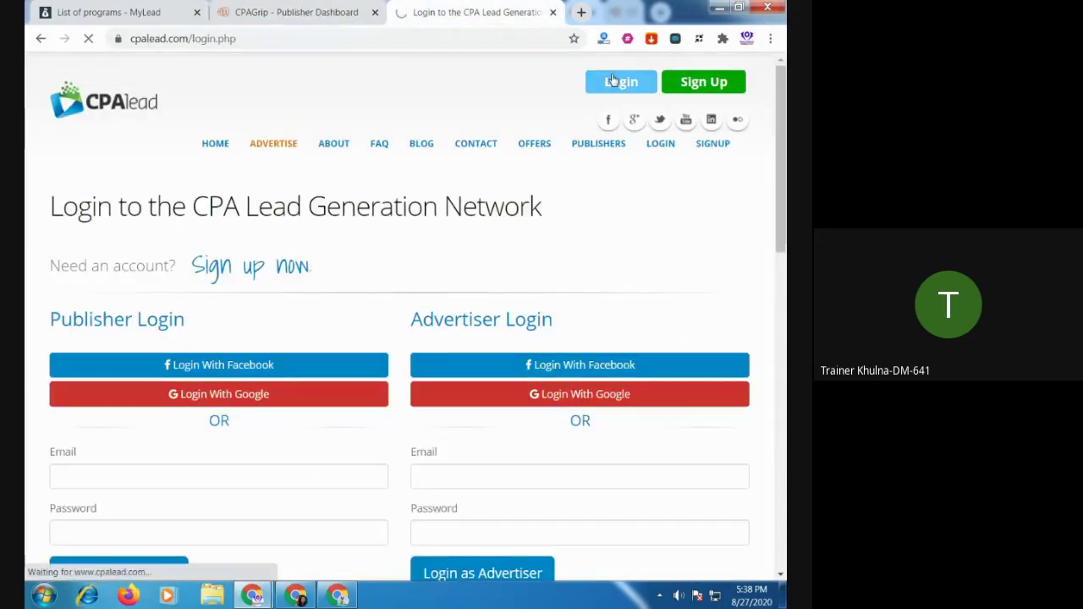
pyautogui.click(230, 375)
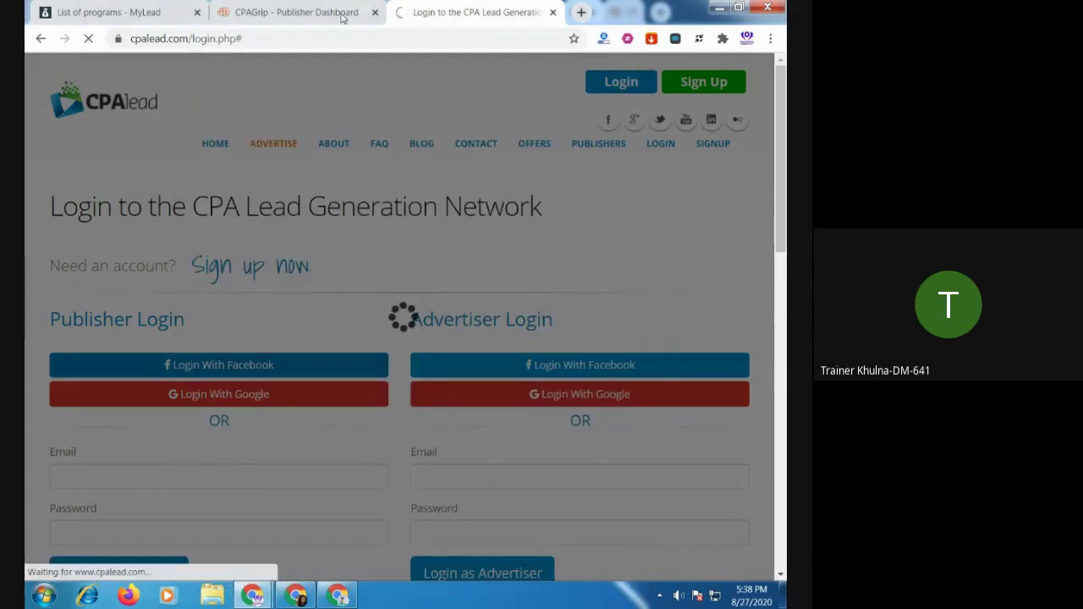
pyautogui.click(343, 13)
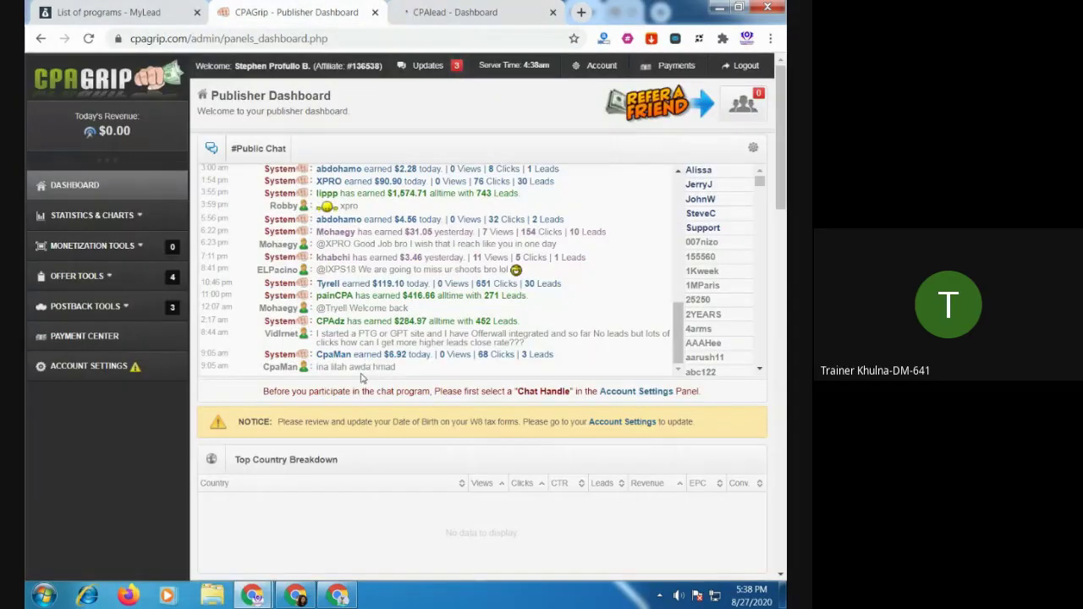
# Open My Offers under OFFER TOOLS and filter the country to US | United States
pyautogui.click(93, 284)
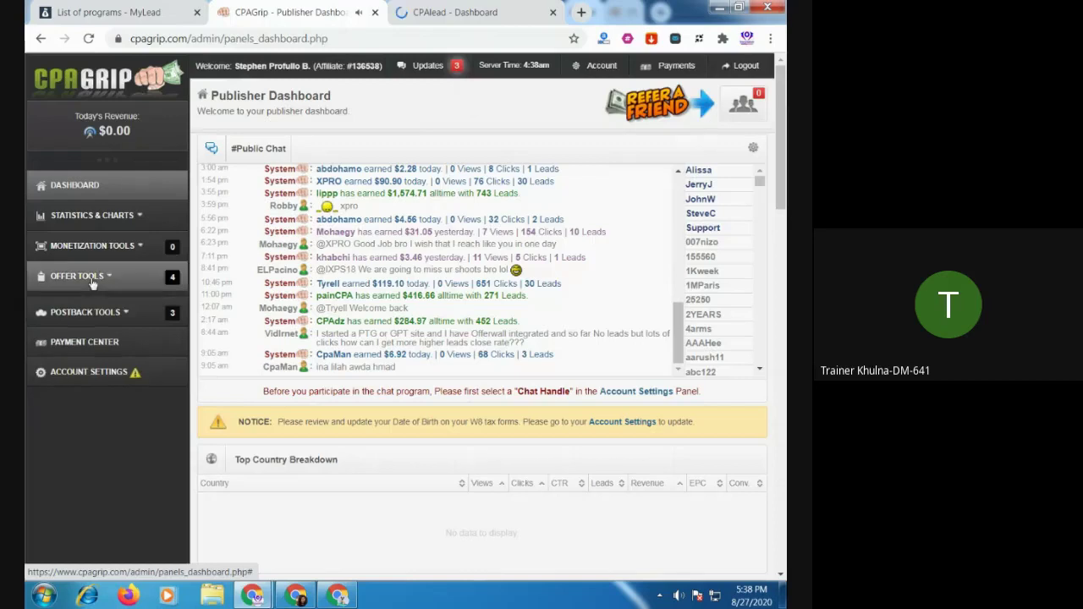
pyautogui.click(89, 310)
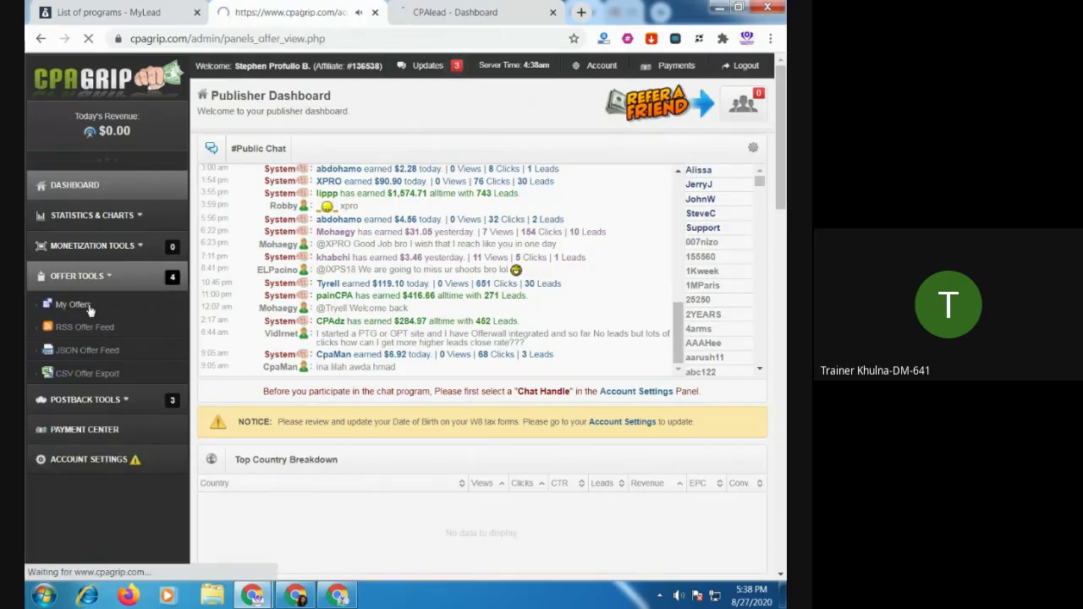
pyautogui.click(339, 164)
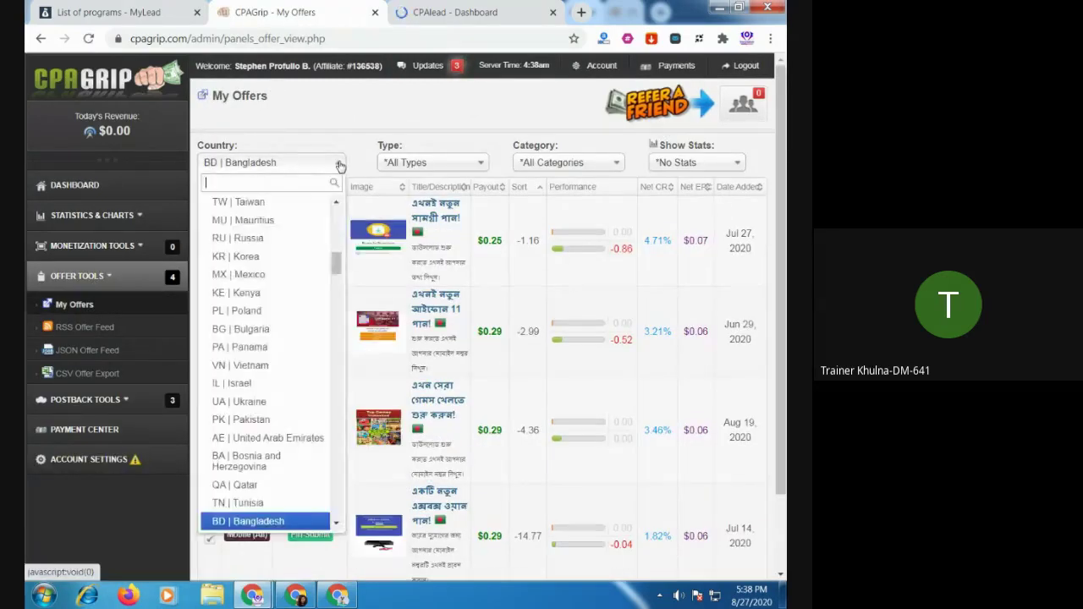
pyautogui.scroll(-10, 292, 359)
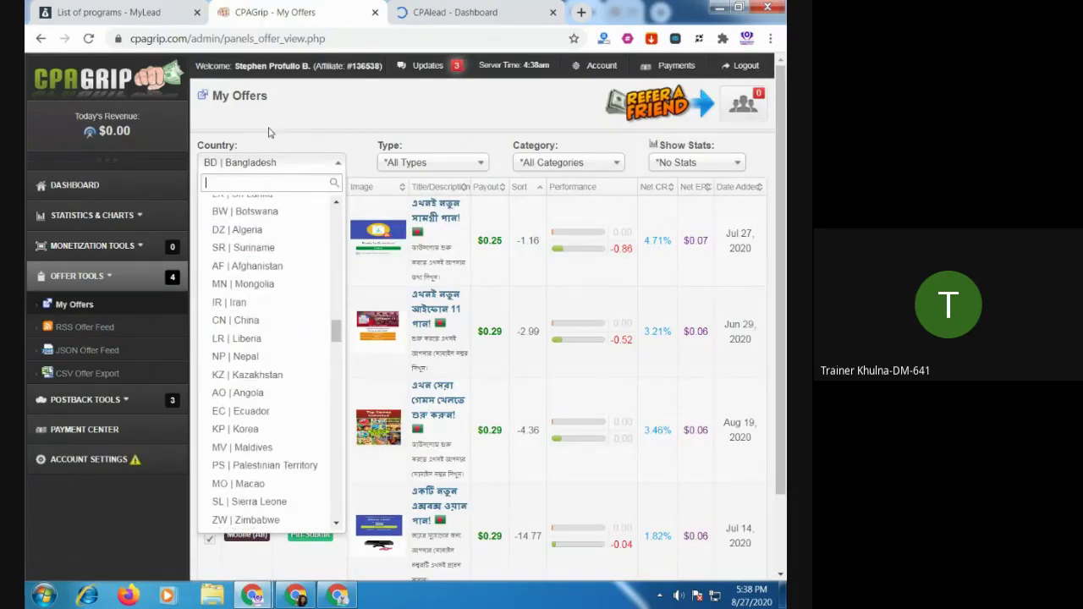
pyautogui.click(266, 165)
pyautogui.click(267, 166)
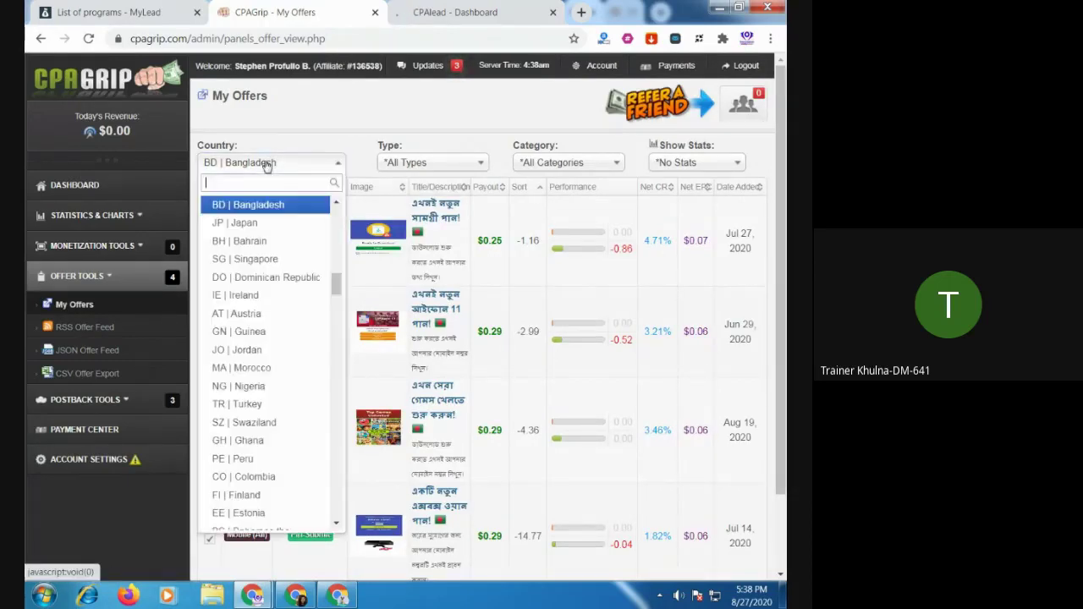
pyautogui.write('uni')
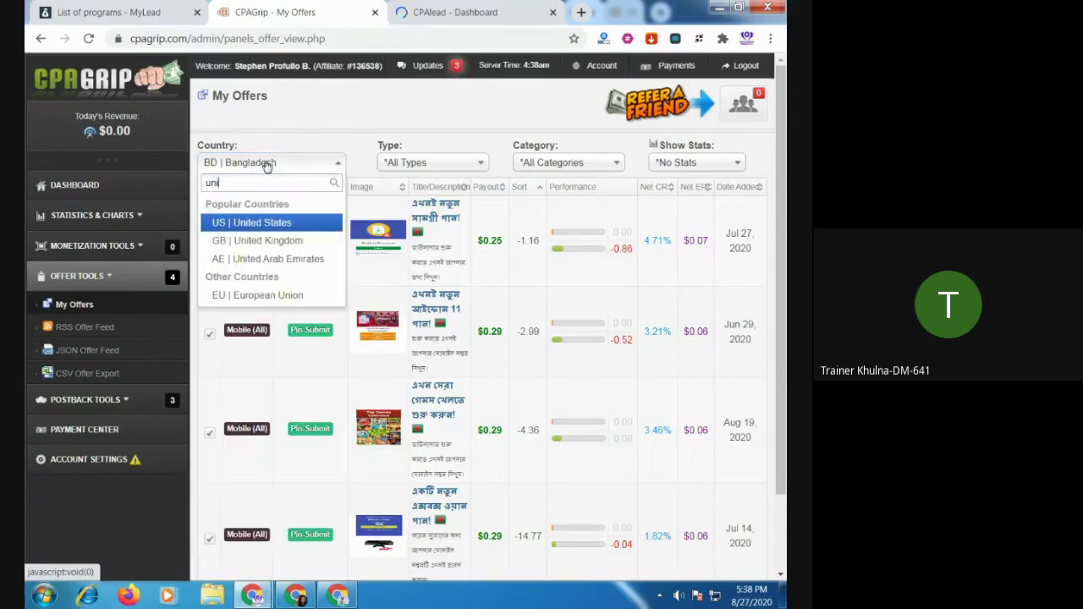
pyautogui.click(273, 224)
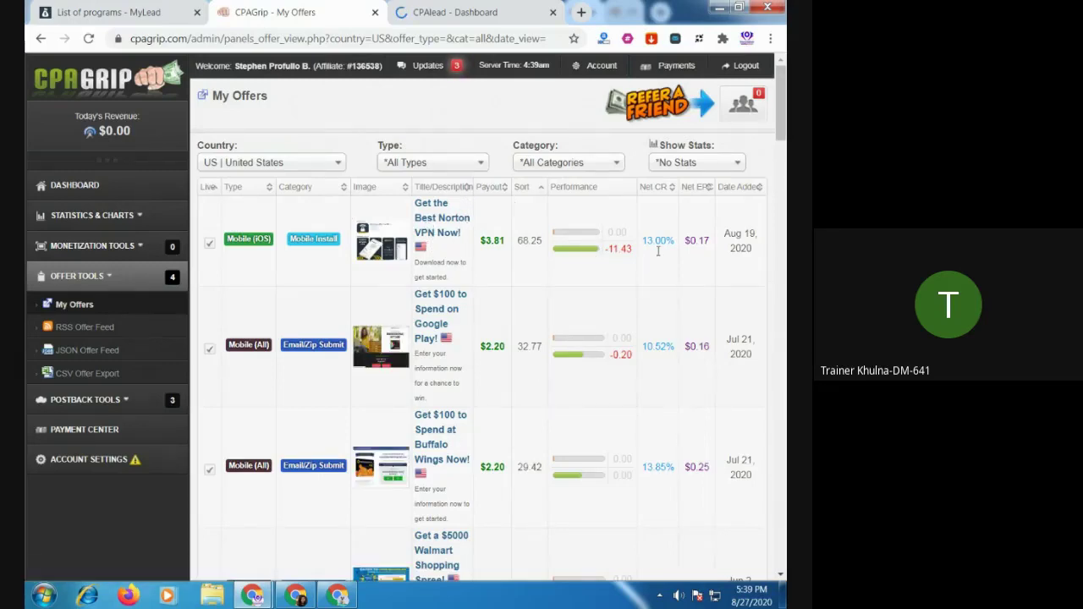
# Review the Norton VPN offer details at a smaller zoom, then go to the MyLead programs tab
pyautogui.click(442, 223)
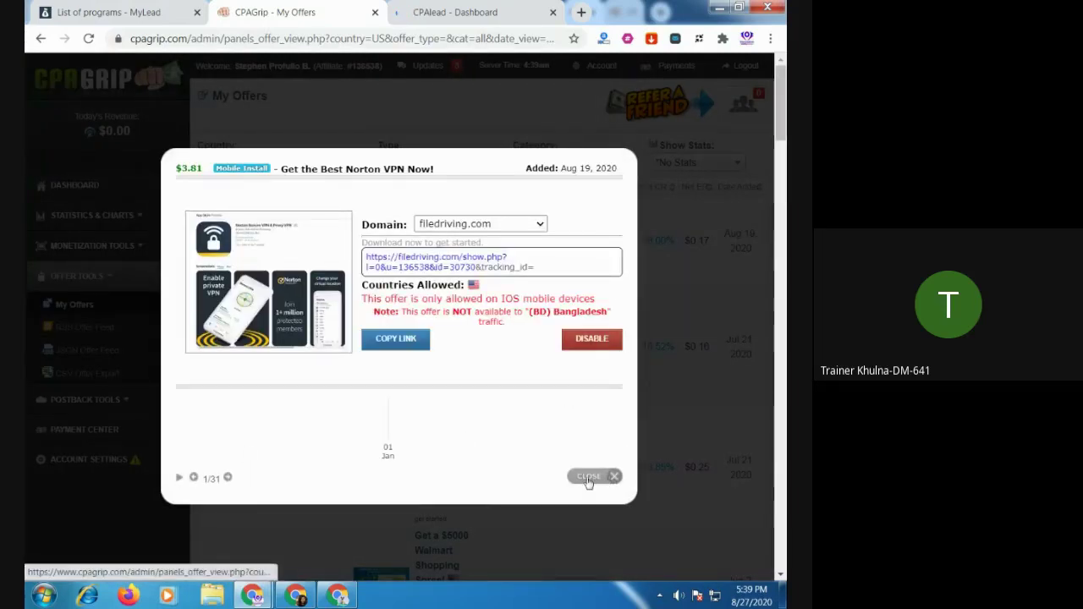
pyautogui.click(608, 477)
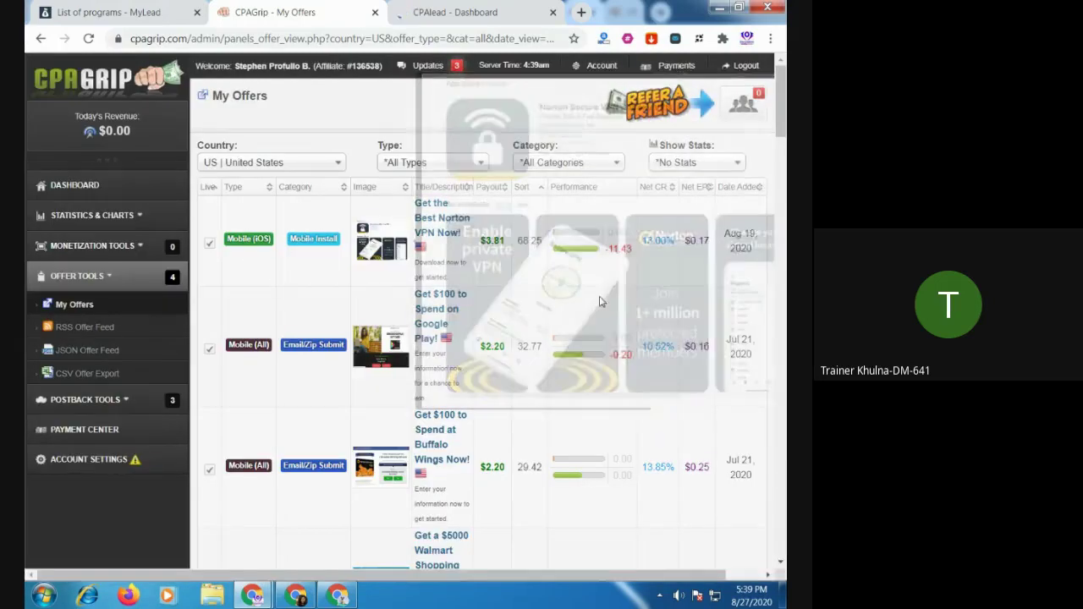
pyautogui.hotkey('ctrl', '-')
pyautogui.hotkey('ctrl', '-')
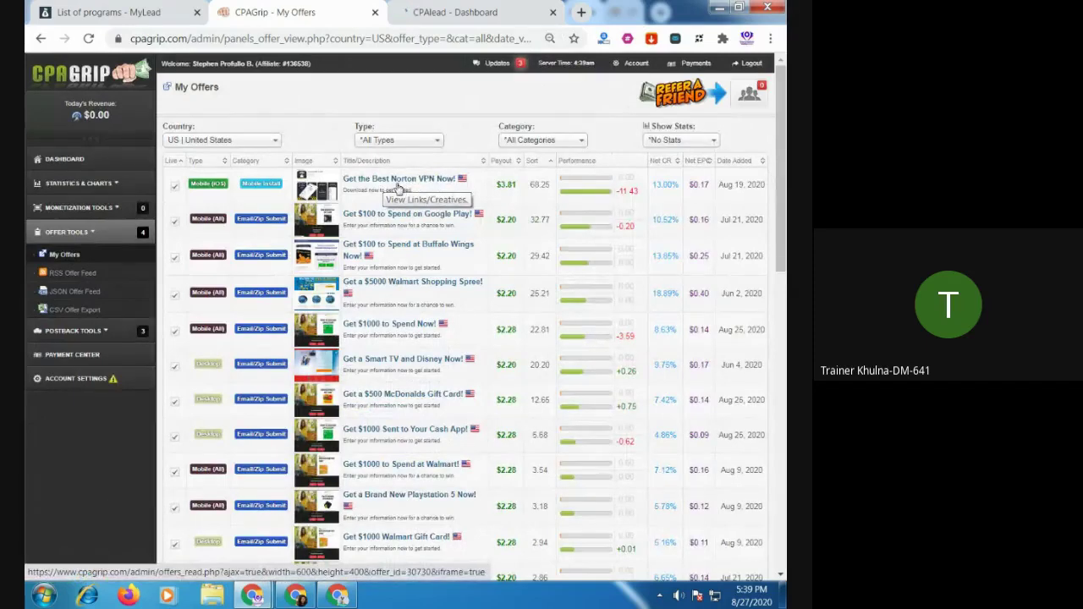
pyautogui.click(392, 180)
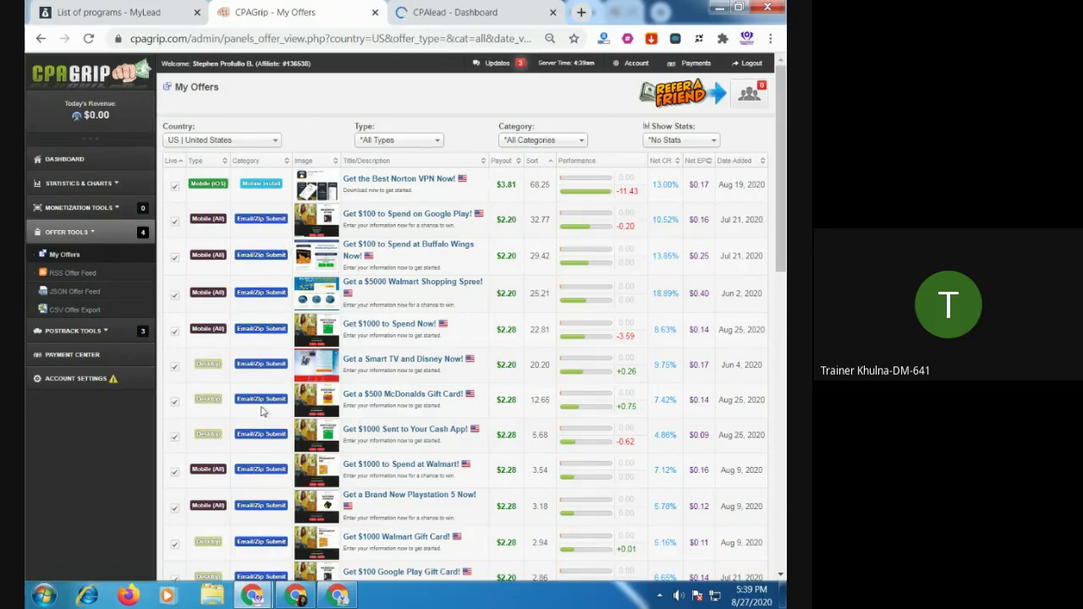
pyautogui.scroll(-5, 266, 432)
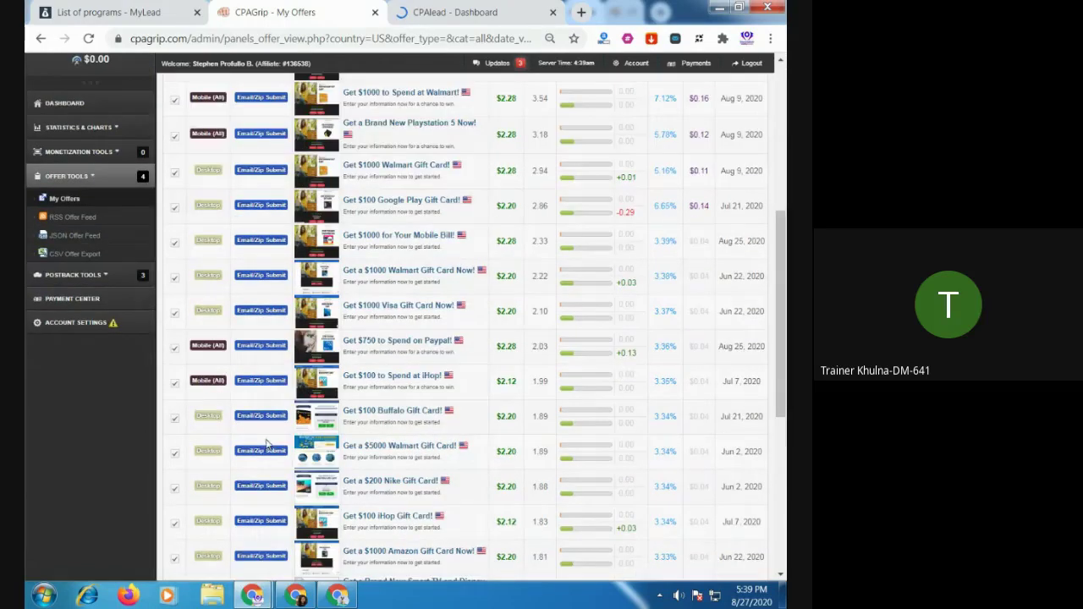
pyautogui.scroll(5, 266, 444)
pyautogui.click(100, 12)
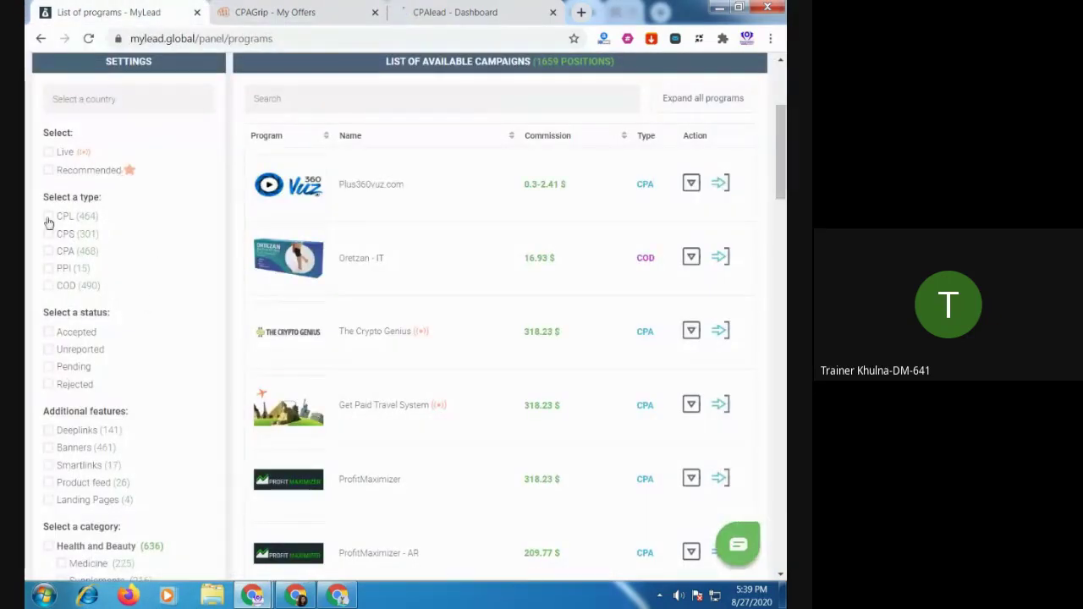
# Filter to CPL and inspect the GreenFlamingo - Iphone 11 Pro - TH program details
pyautogui.click(48, 217)
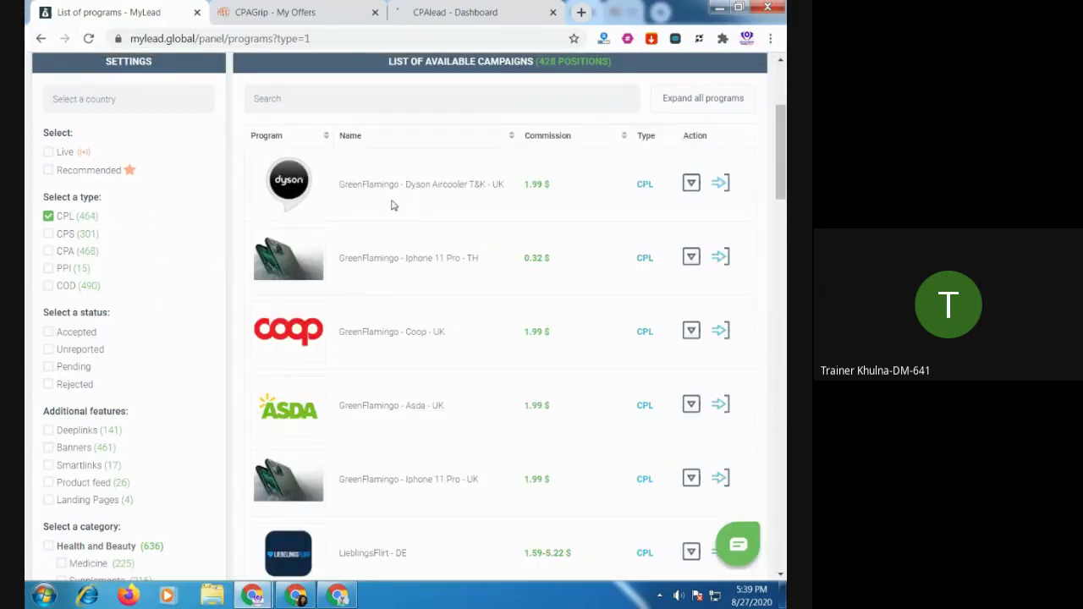
pyautogui.click(421, 259)
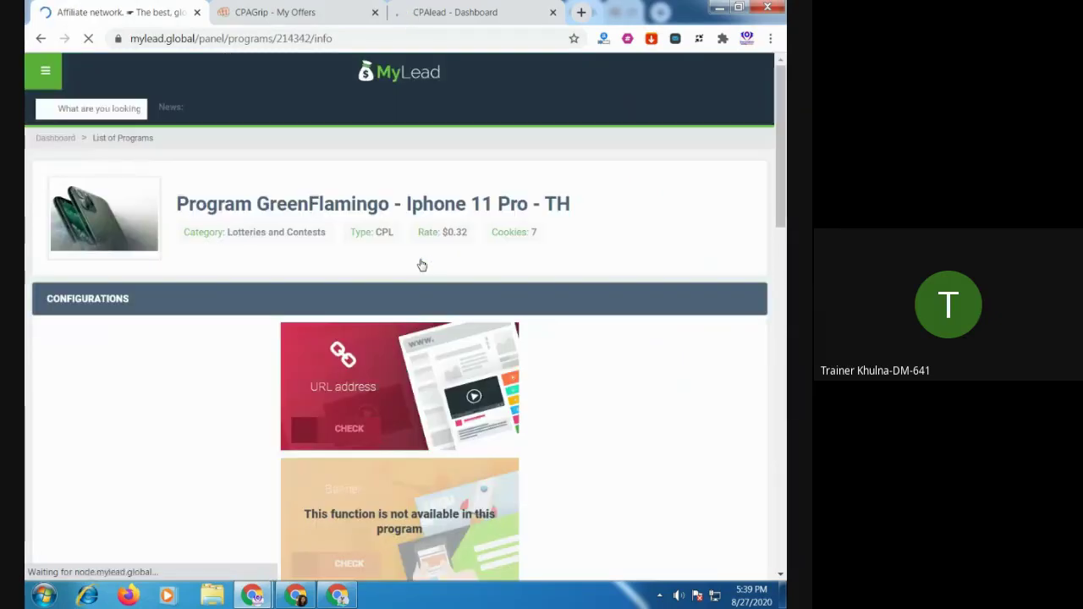
pyautogui.scroll(-10, 421, 265)
pyautogui.scroll(2, 449, 258)
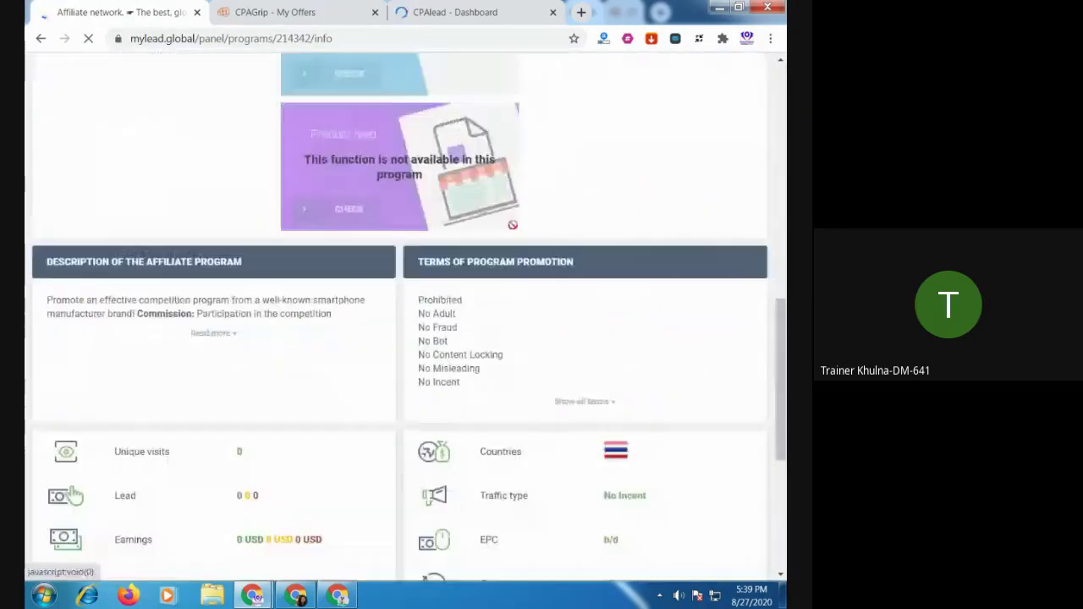
pyautogui.scroll(-3, 527, 329)
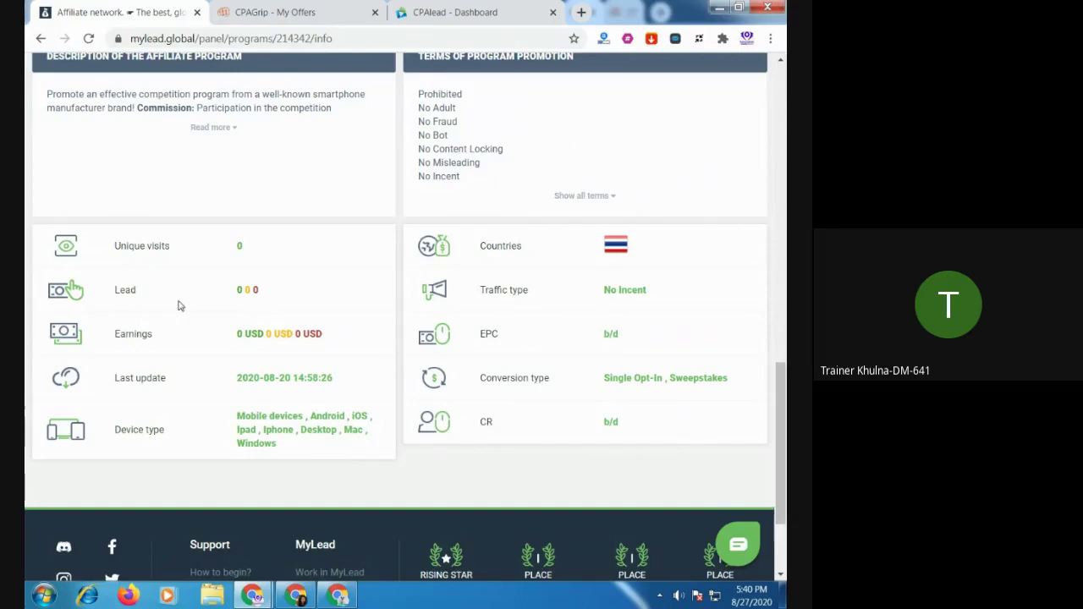
pyautogui.scroll(3, 324, 308)
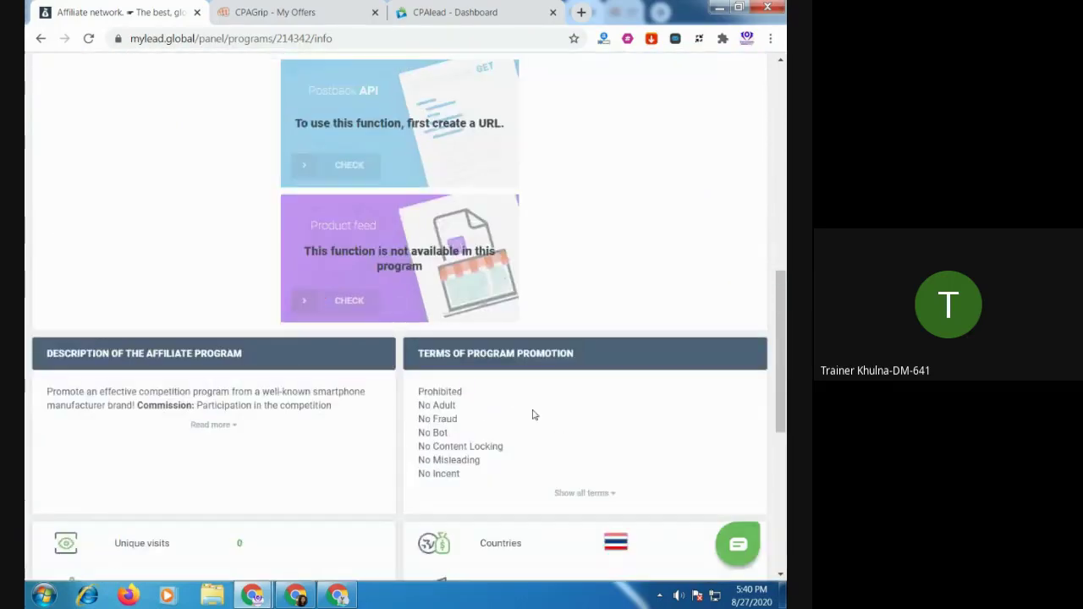
pyautogui.scroll(6, 383, 410)
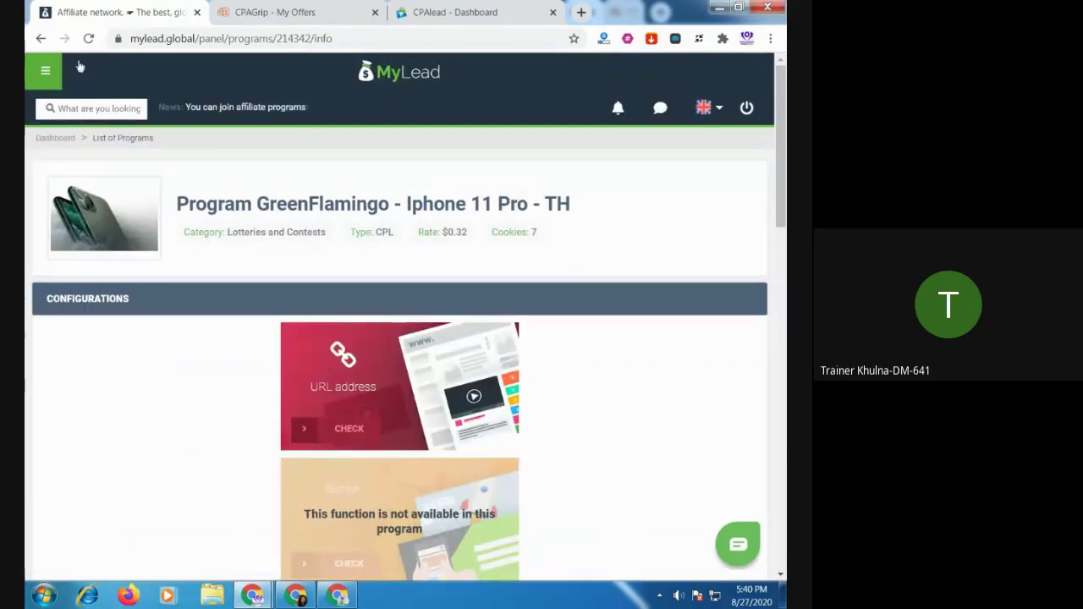
pyautogui.click(41, 38)
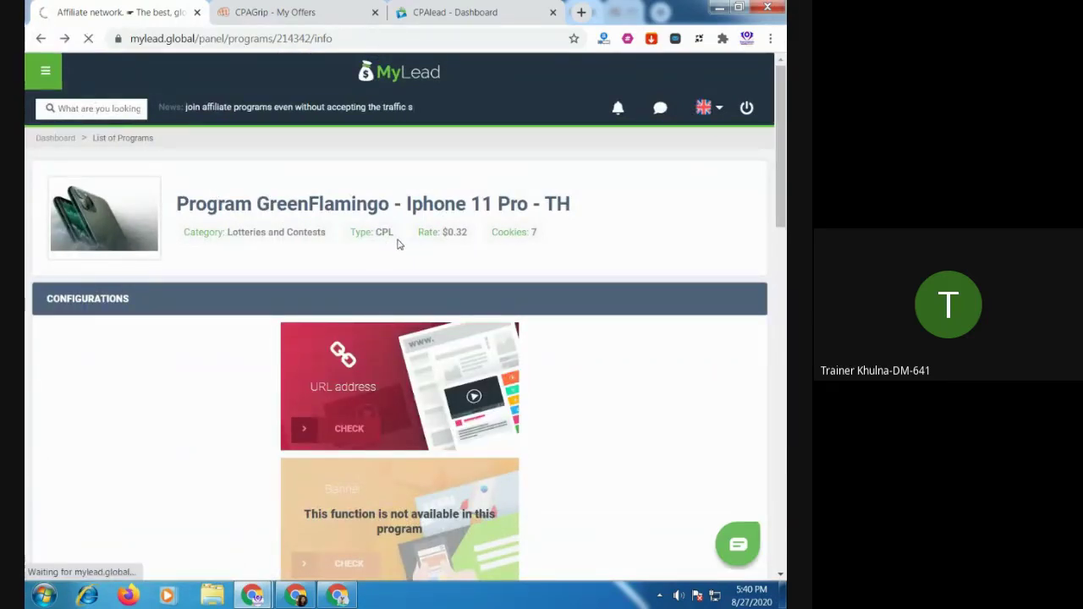
pyautogui.click(39, 39)
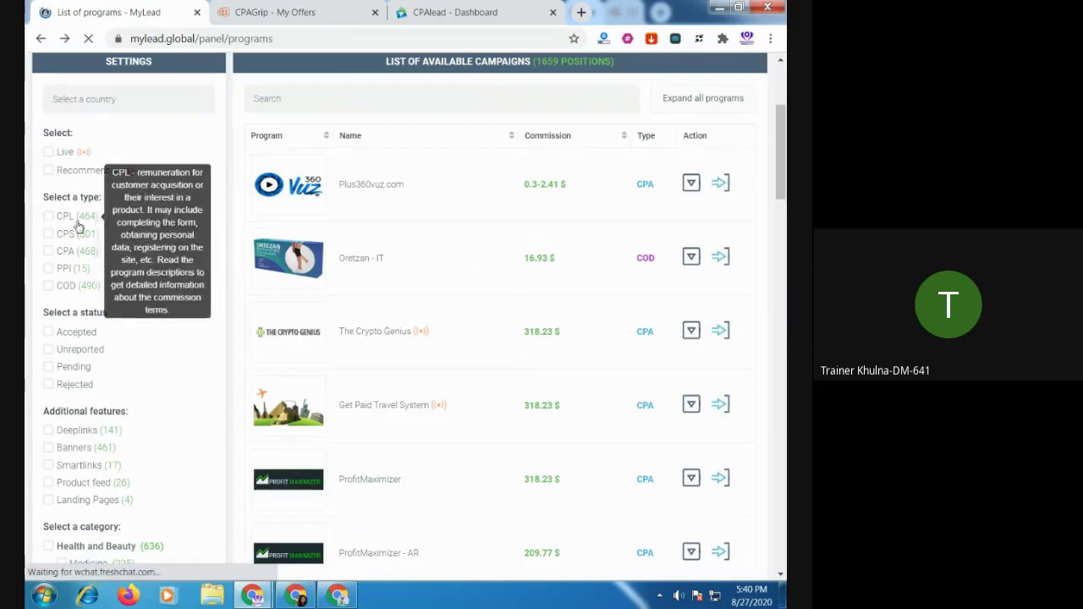
# Back on the programs list, reapply the CPL filter and browse the 428 positions
pyautogui.click(48, 216)
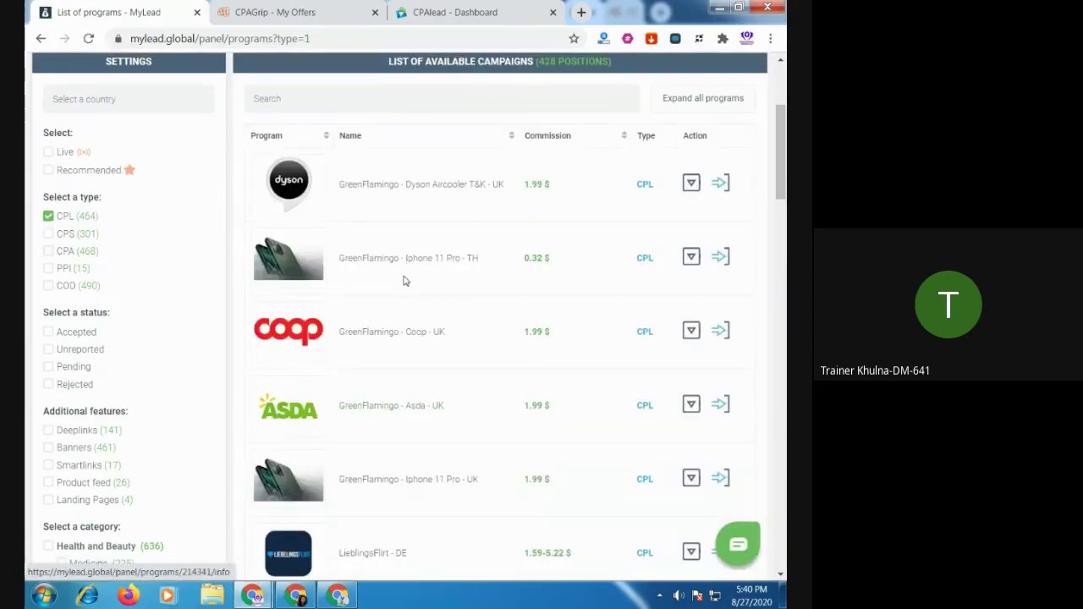
pyautogui.scroll(-15, 405, 285)
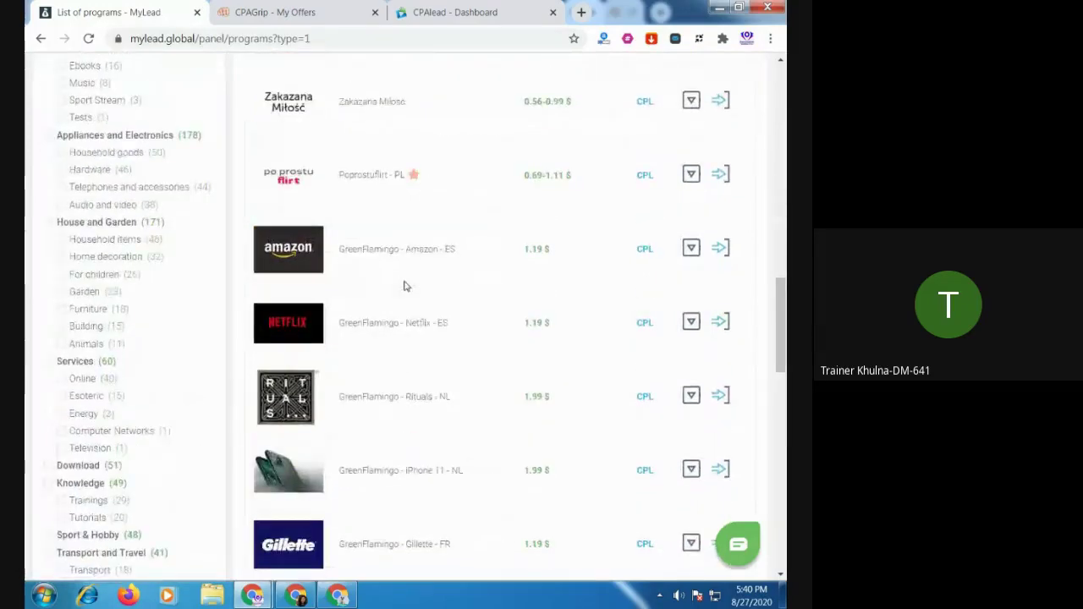
pyautogui.scroll(-10, 405, 284)
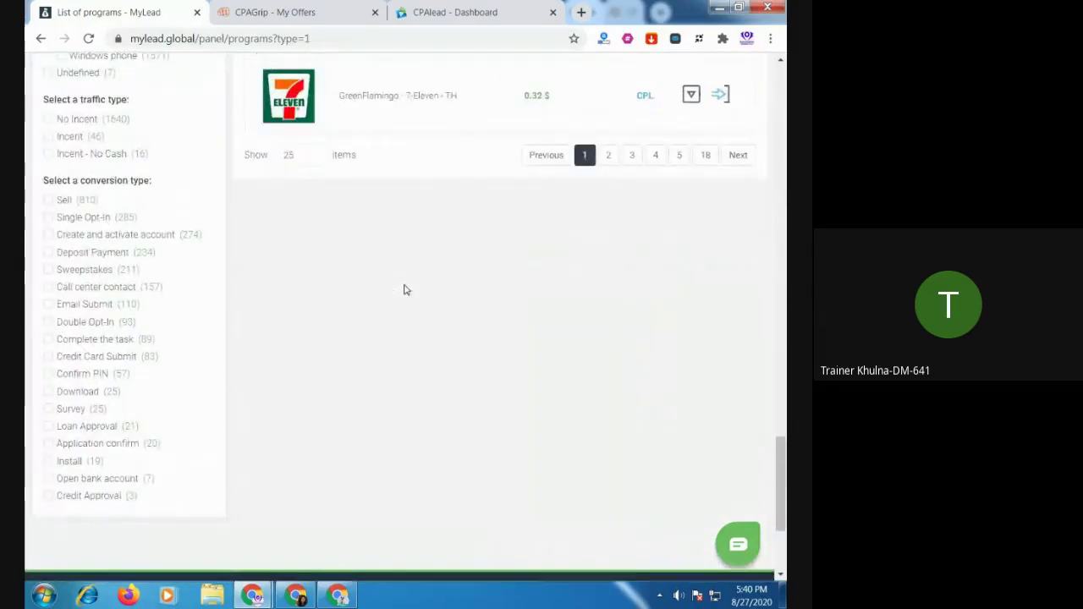
pyautogui.scroll(4, 405, 289)
pyautogui.scroll(4, 461, 261)
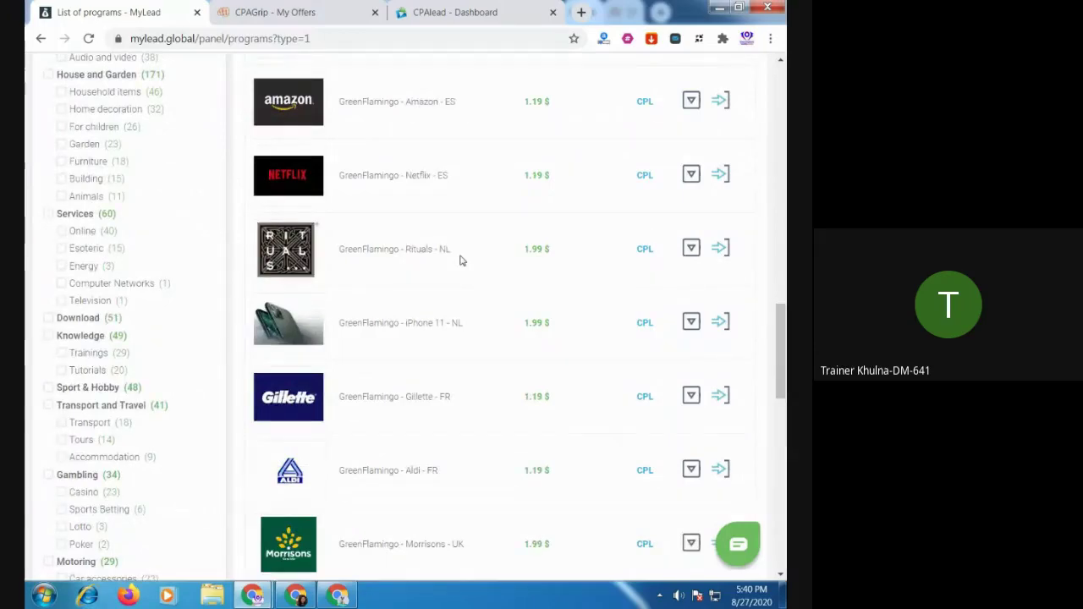
pyautogui.scroll(6, 461, 261)
pyautogui.scroll(5, 461, 260)
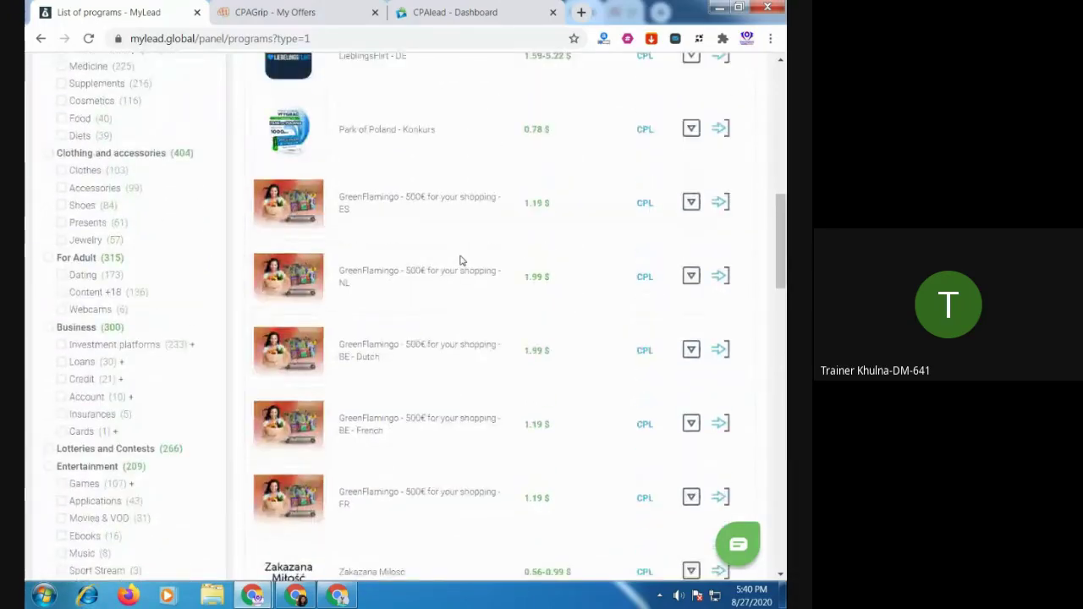
pyautogui.scroll(3, 447, 252)
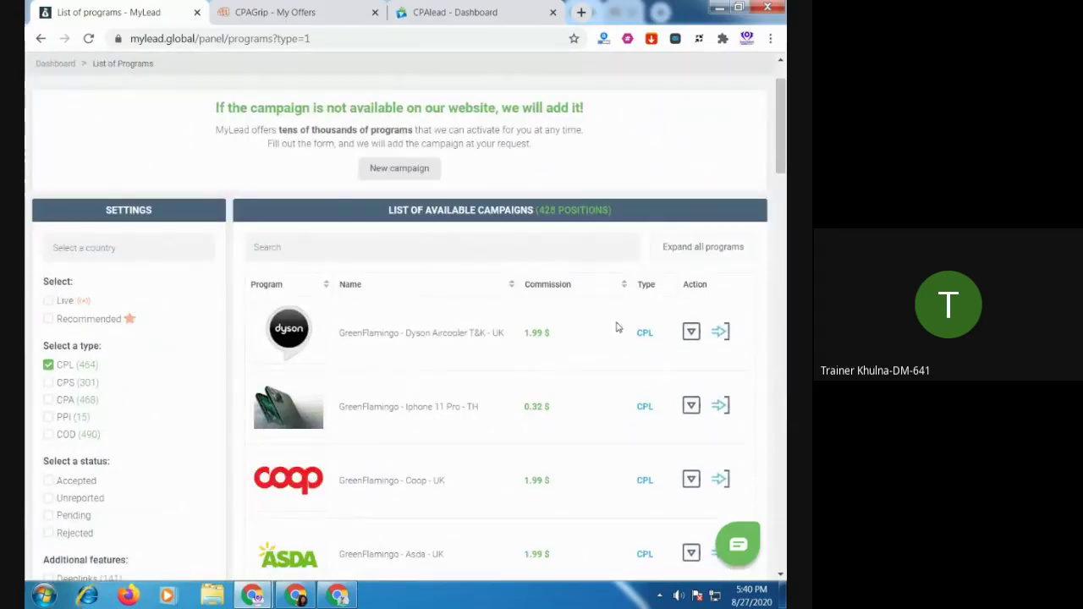
pyautogui.click(133, 247)
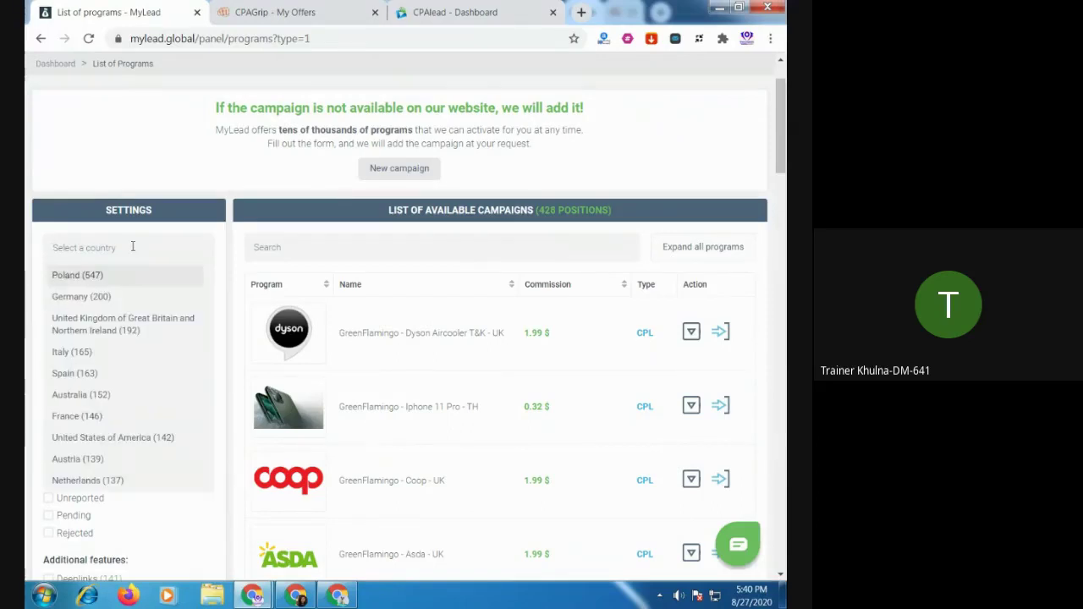
pyautogui.write('united')
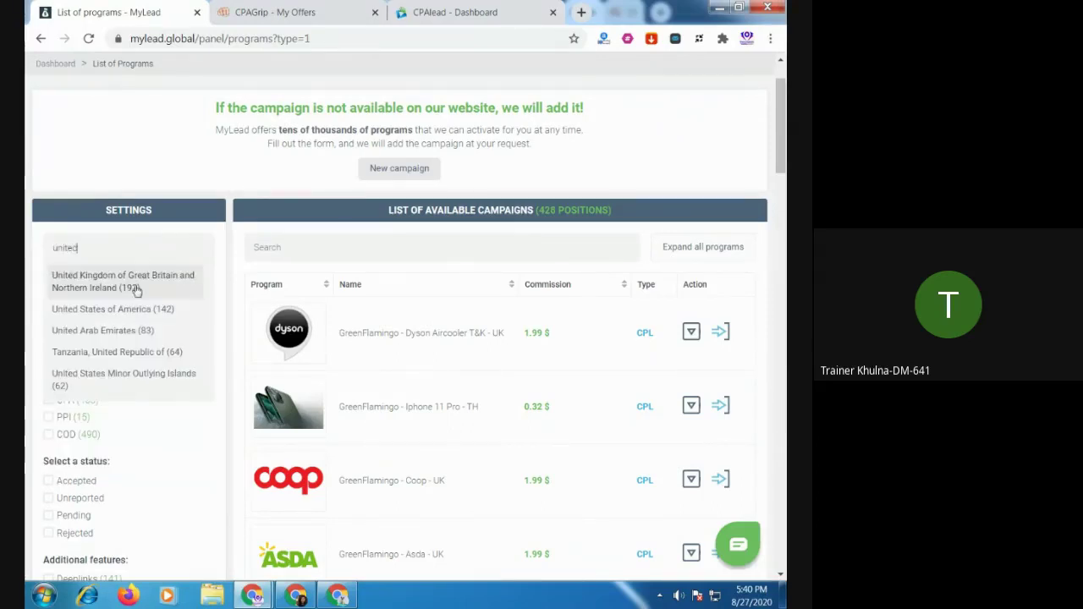
pyautogui.click(134, 310)
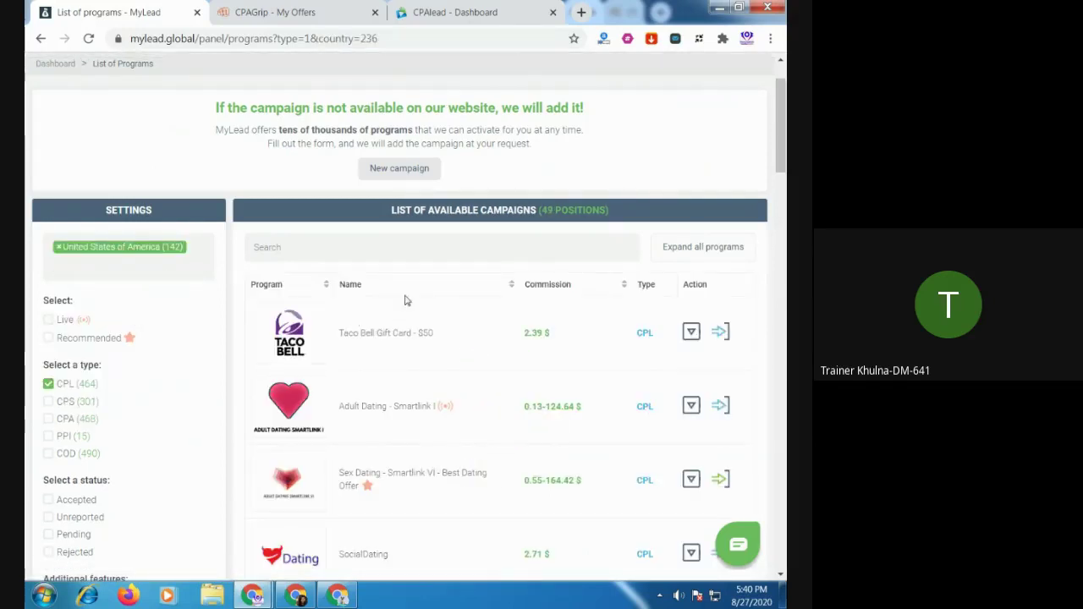
pyautogui.scroll(-5, 405, 300)
pyautogui.scroll(6, 407, 305)
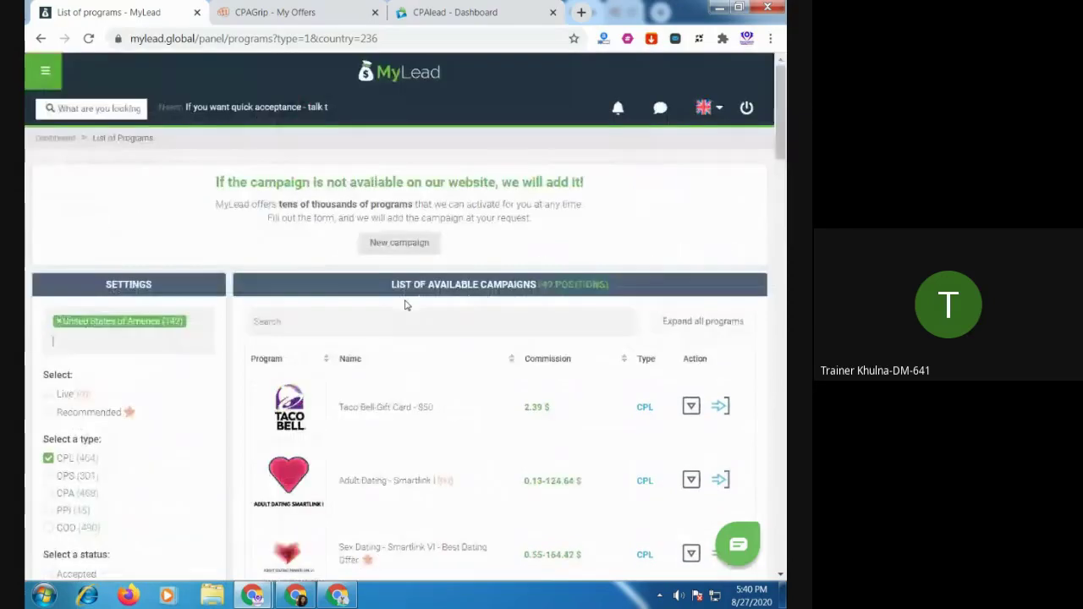
pyautogui.click(191, 324)
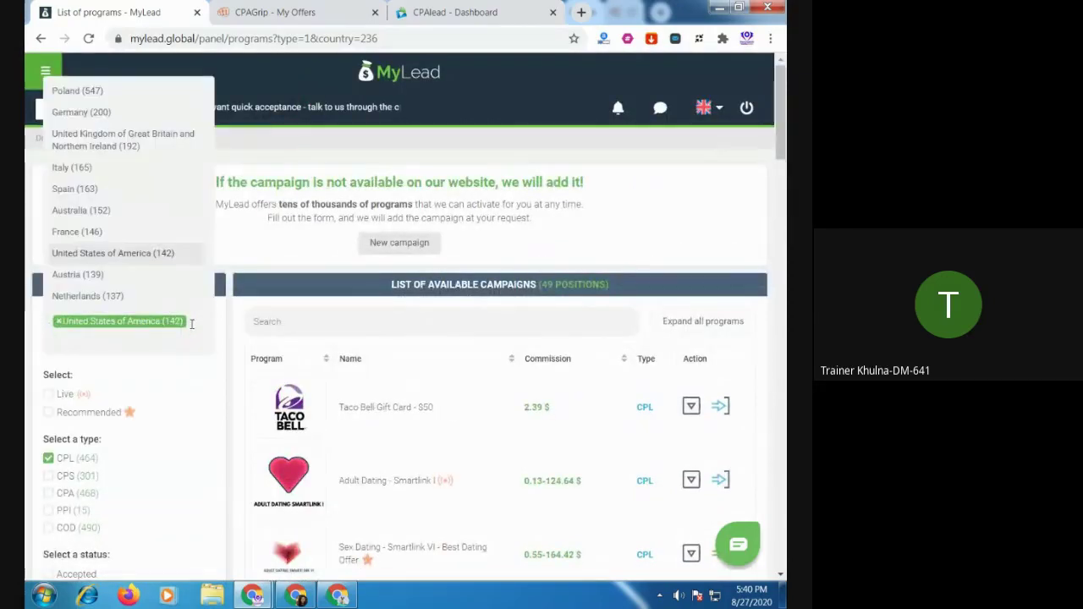
pyautogui.press('BackSpace')
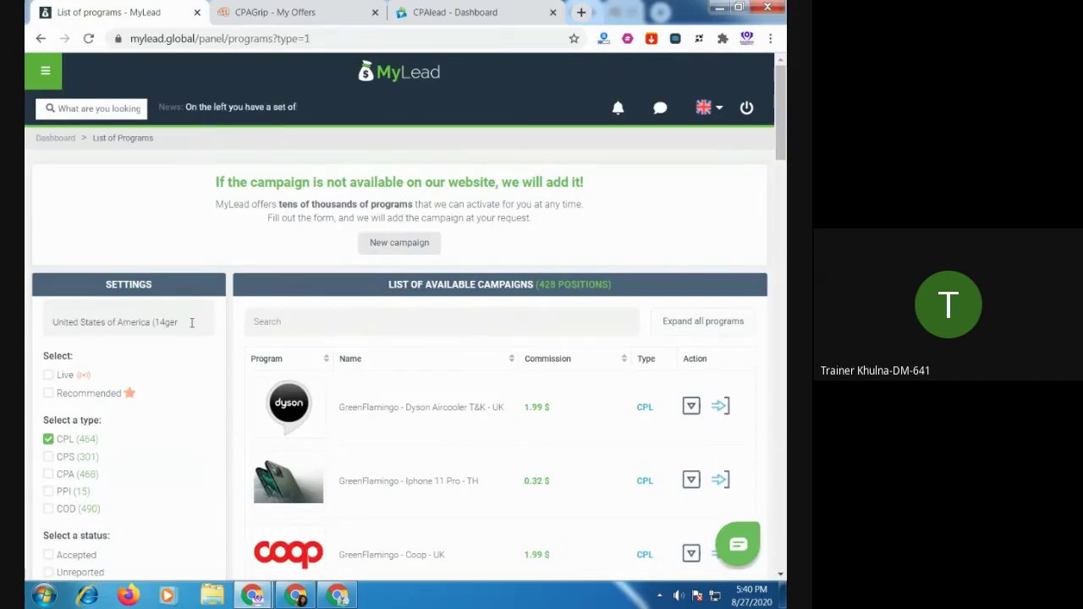
pyautogui.click(192, 323)
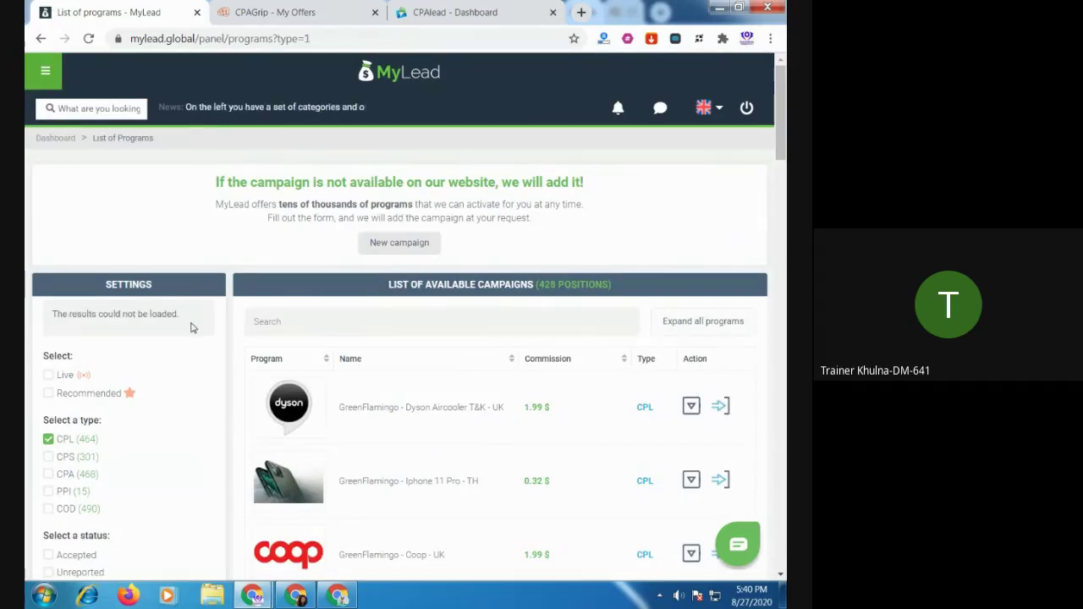
pyautogui.press('BackSpace')
pyautogui.press('BackSpace')
pyautogui.press('BackSpace')
pyautogui.press('BackSpace')
pyautogui.press('BackSpace')
pyautogui.press('BackSpace')
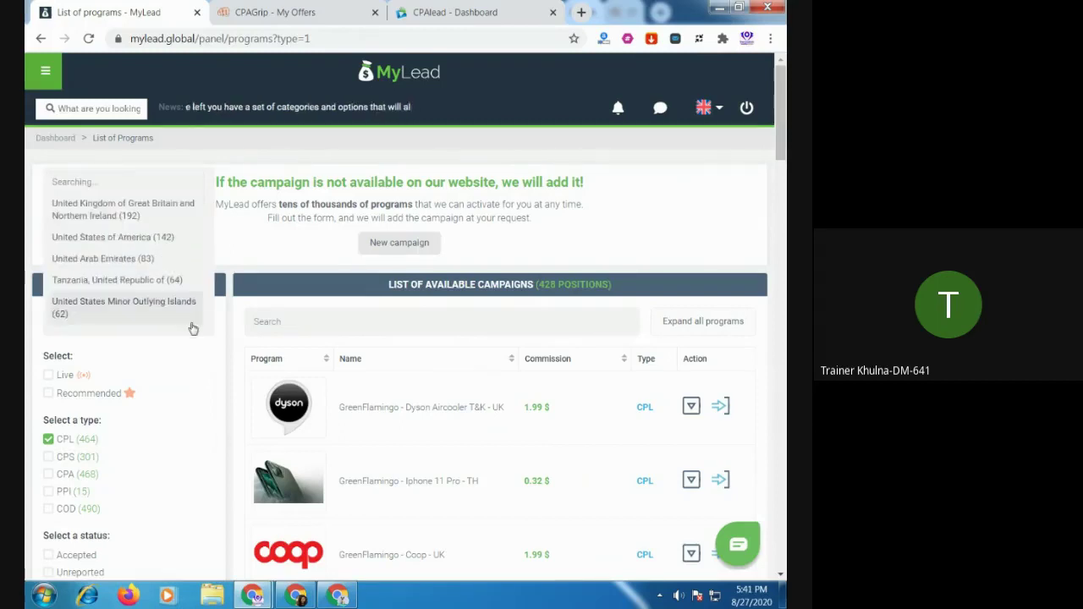
pyautogui.write('ger')
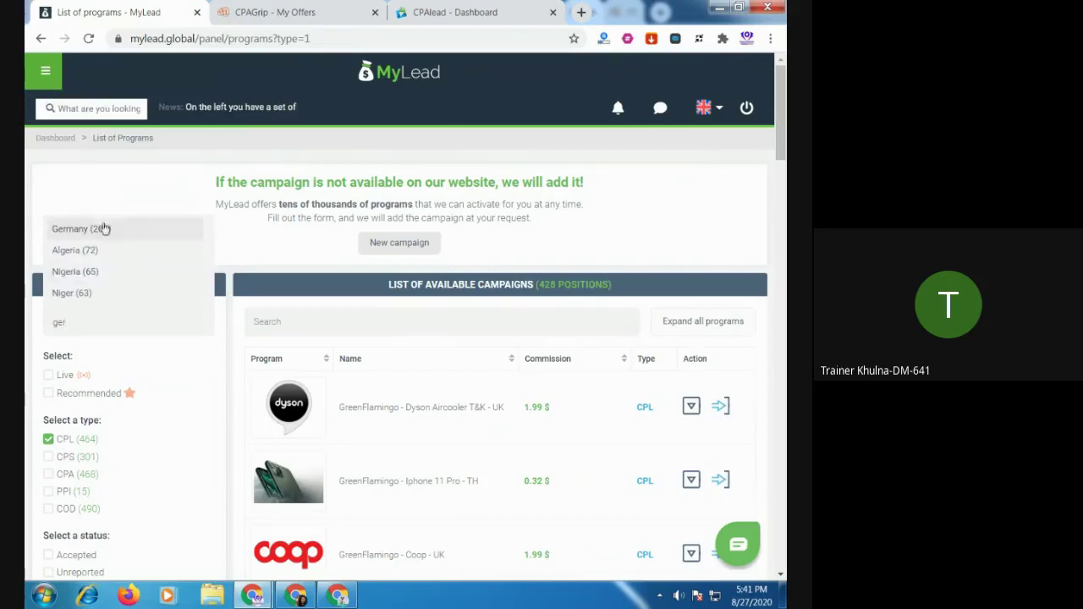
# Limit the MyLead campaign list to Germany
pyautogui.click(95, 231)
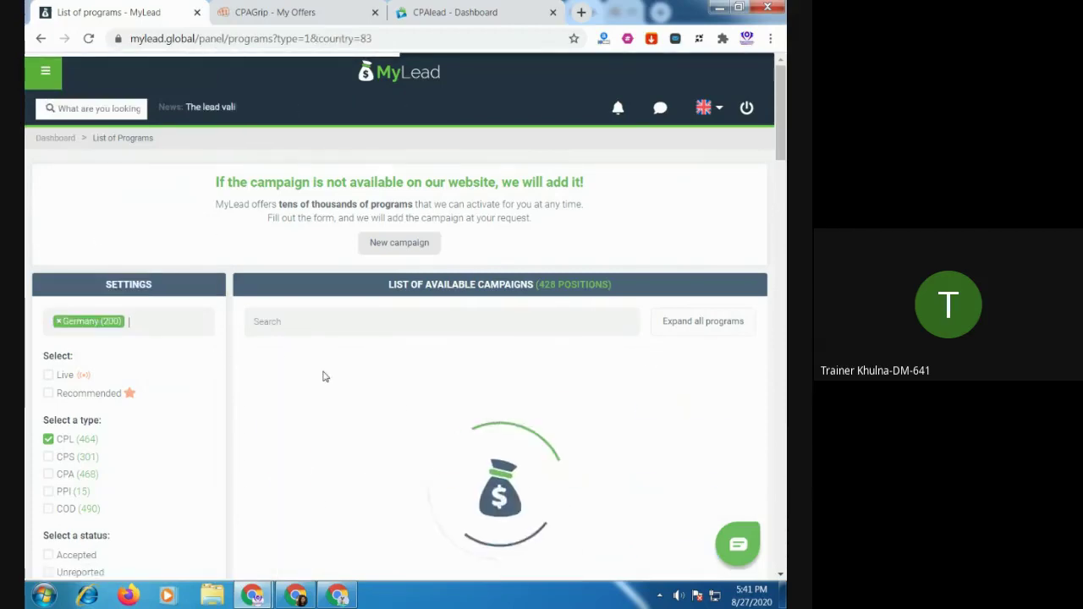
pyautogui.scroll(-2, 365, 411)
pyautogui.scroll(-5, 368, 415)
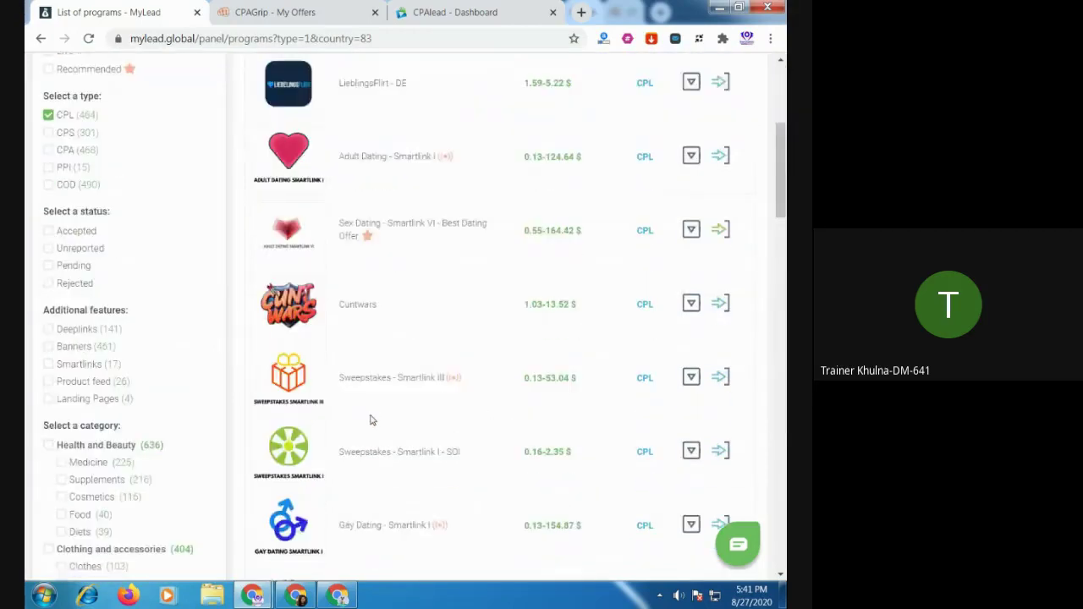
pyautogui.scroll(5, 370, 420)
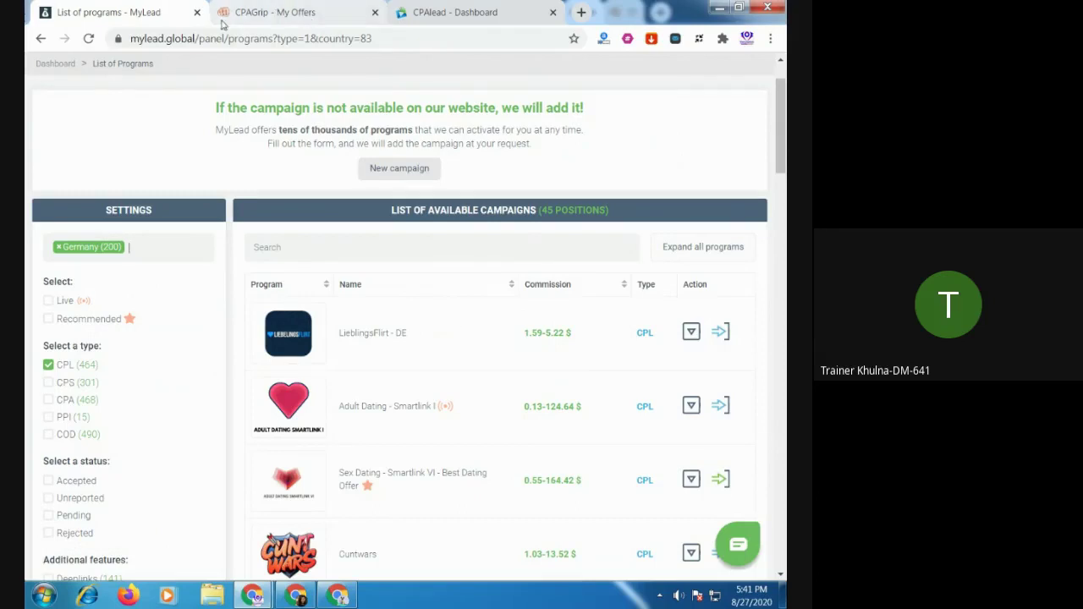
# Bring the MyLead programs window forward and clear the CPL campaign-type filter
pyautogui.click(339, 596)
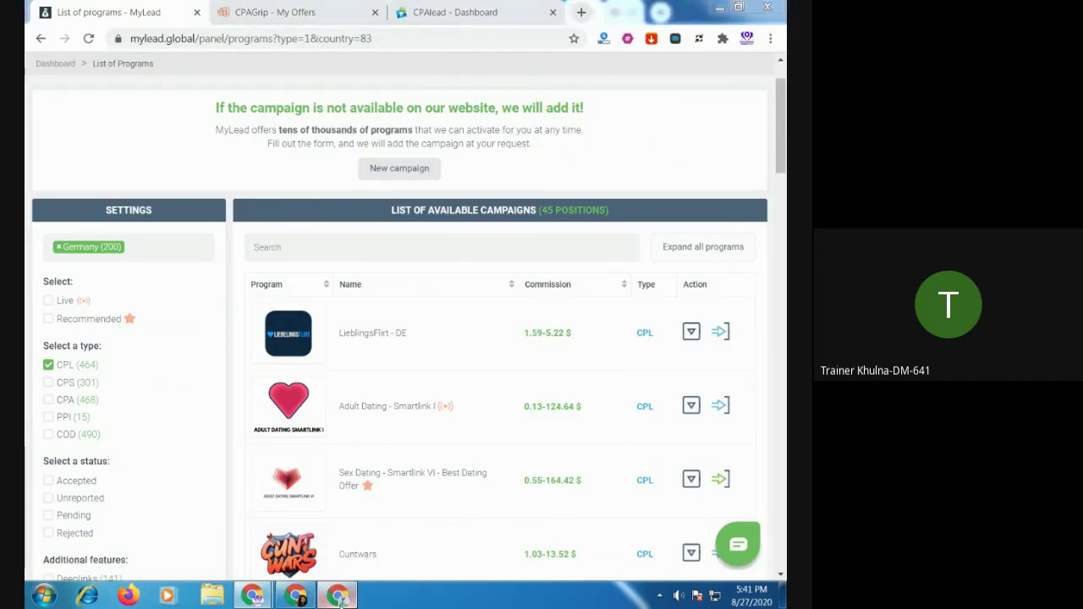
pyautogui.click(633, 14)
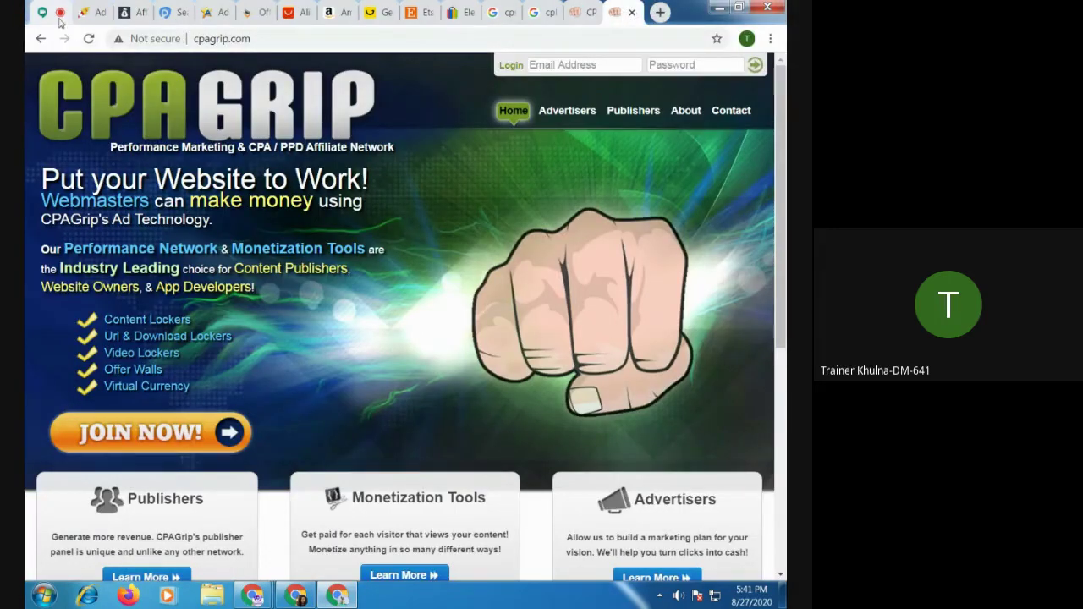
pyautogui.click(130, 16)
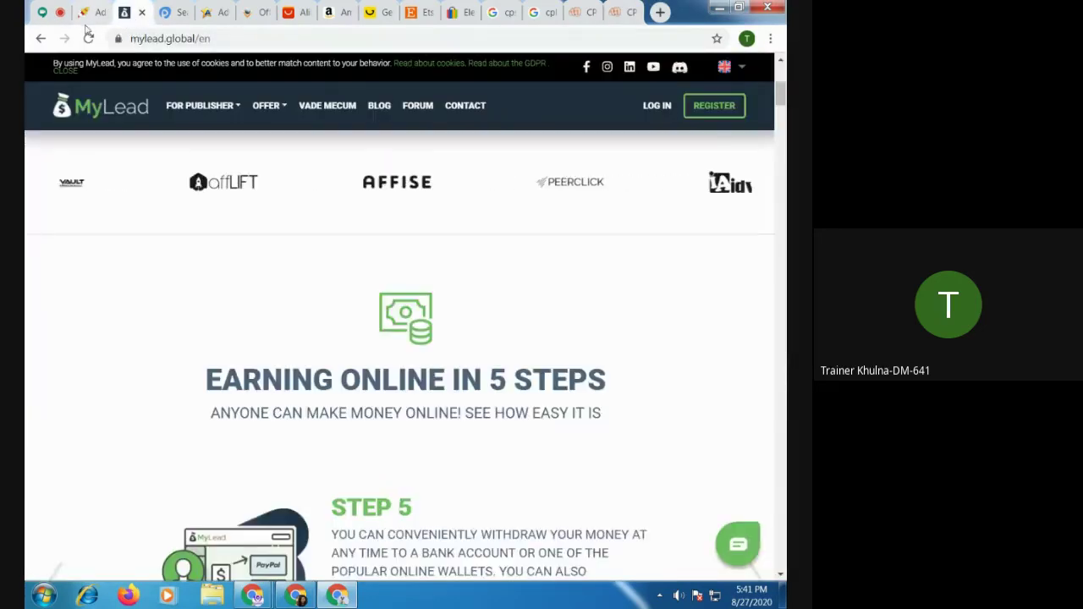
pyautogui.moveTo(253, 597)
pyautogui.click(212, 551)
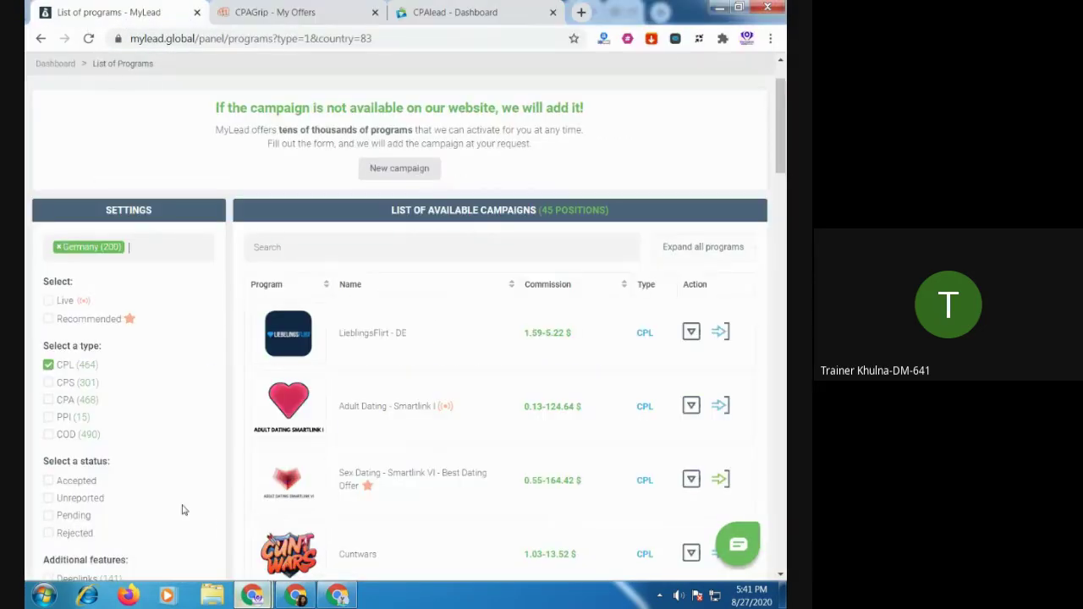
pyautogui.click(48, 365)
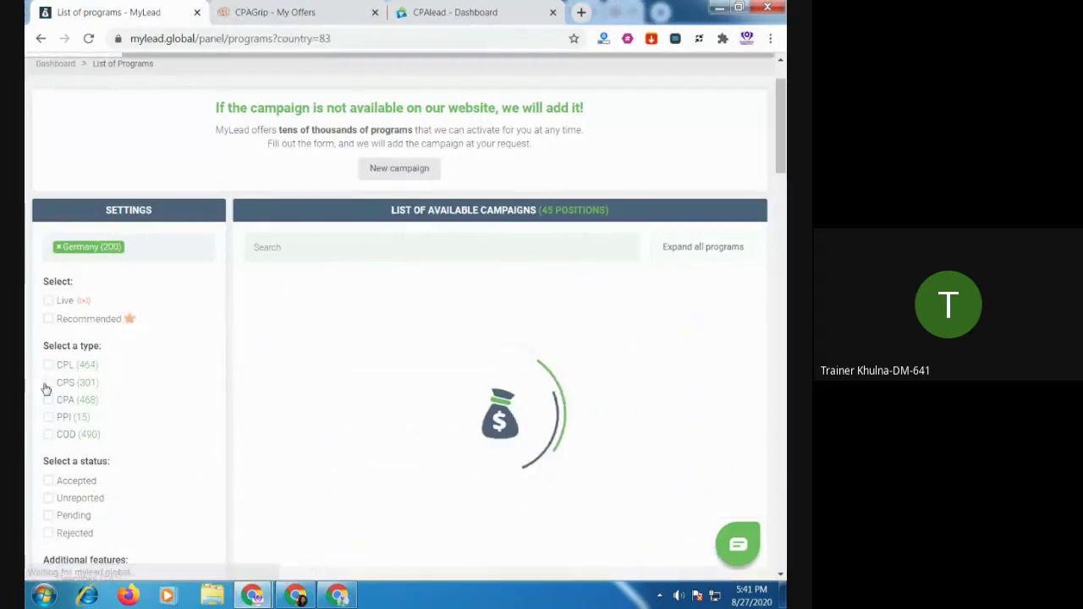
# Browse CPS and then CPA campaigns, clear the type filter, and bring the other Chrome window forward
pyautogui.click(49, 383)
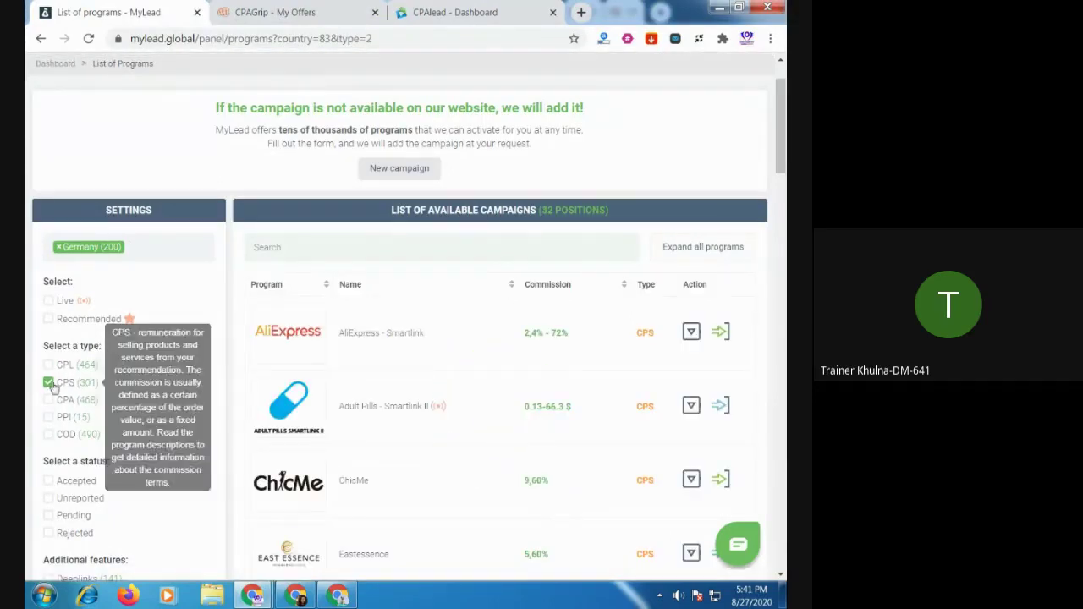
pyautogui.click(48, 382)
pyautogui.click(49, 400)
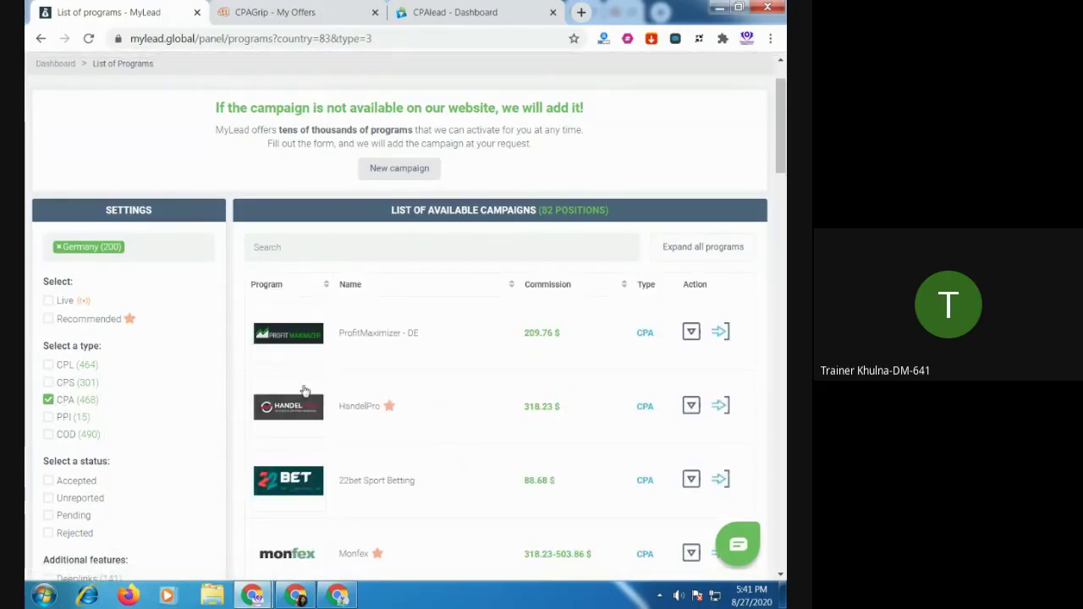
pyautogui.scroll(-2, 457, 381)
pyautogui.moveTo(81, 257)
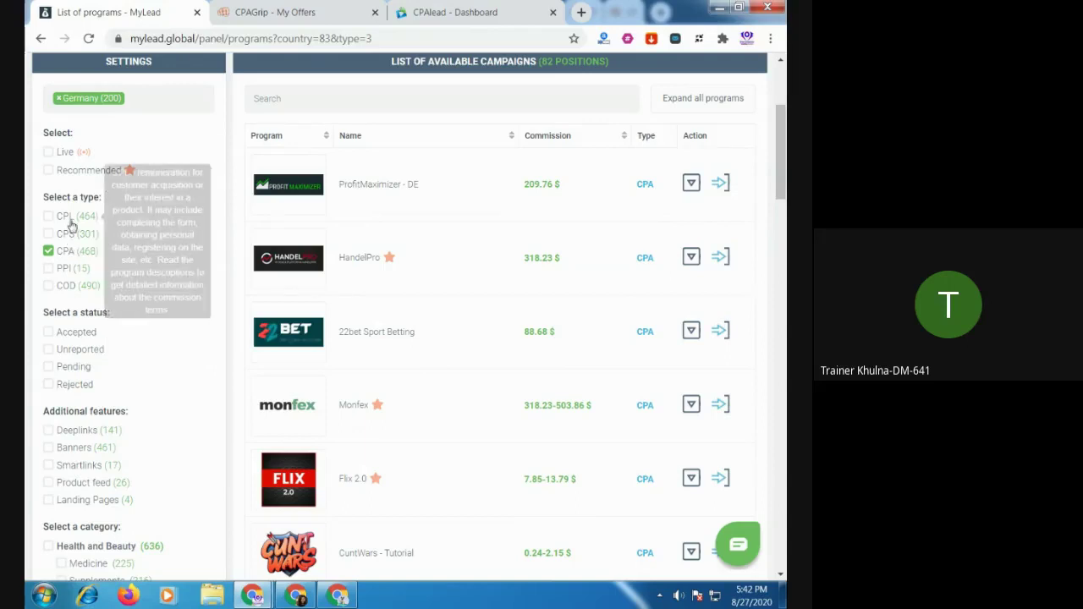
pyautogui.moveTo(71, 222)
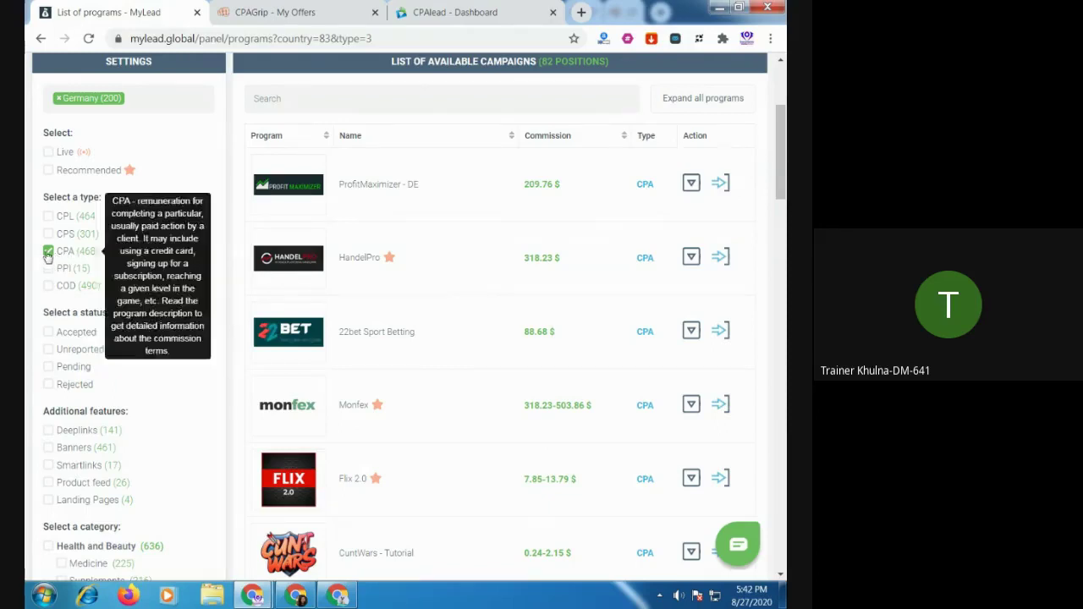
pyautogui.click(49, 252)
pyautogui.moveTo(66, 276)
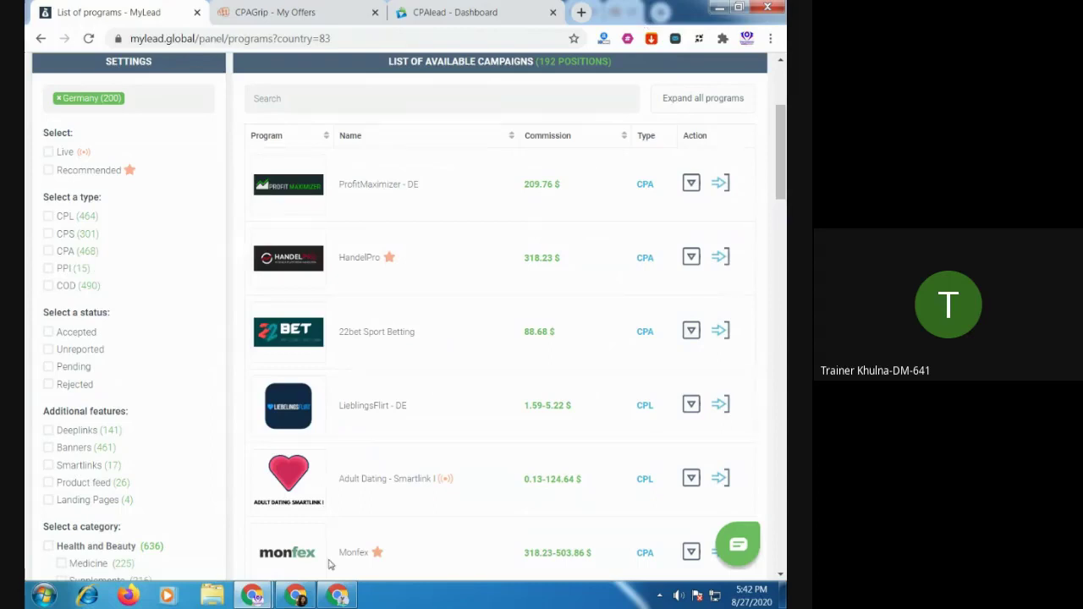
pyautogui.click(337, 594)
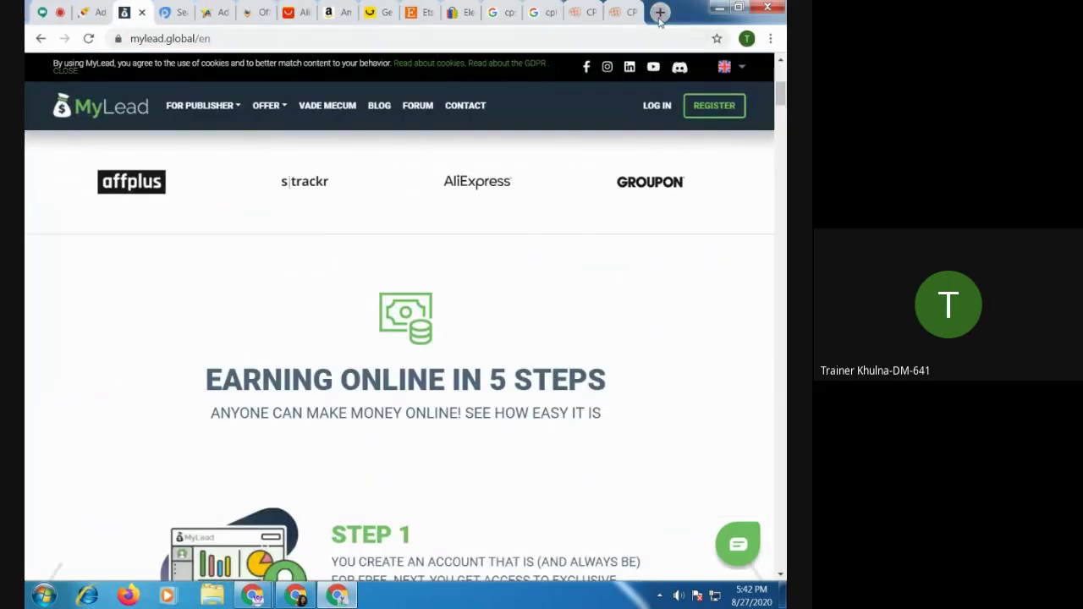
# Search Google in a new tab for 'ppl meaning in marketing'
pyautogui.click(660, 12)
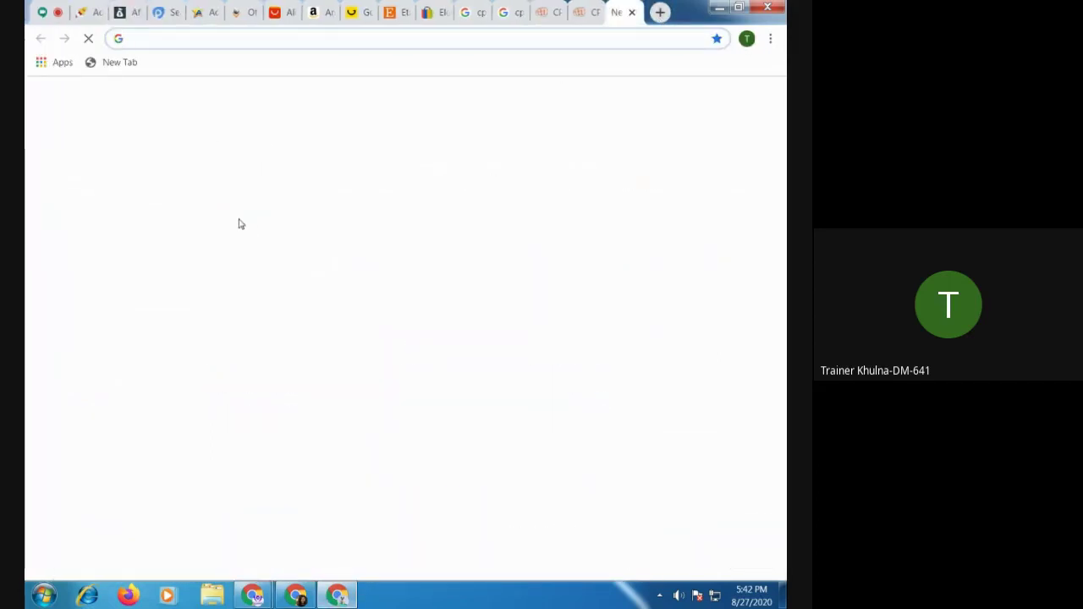
pyautogui.write('ppl')
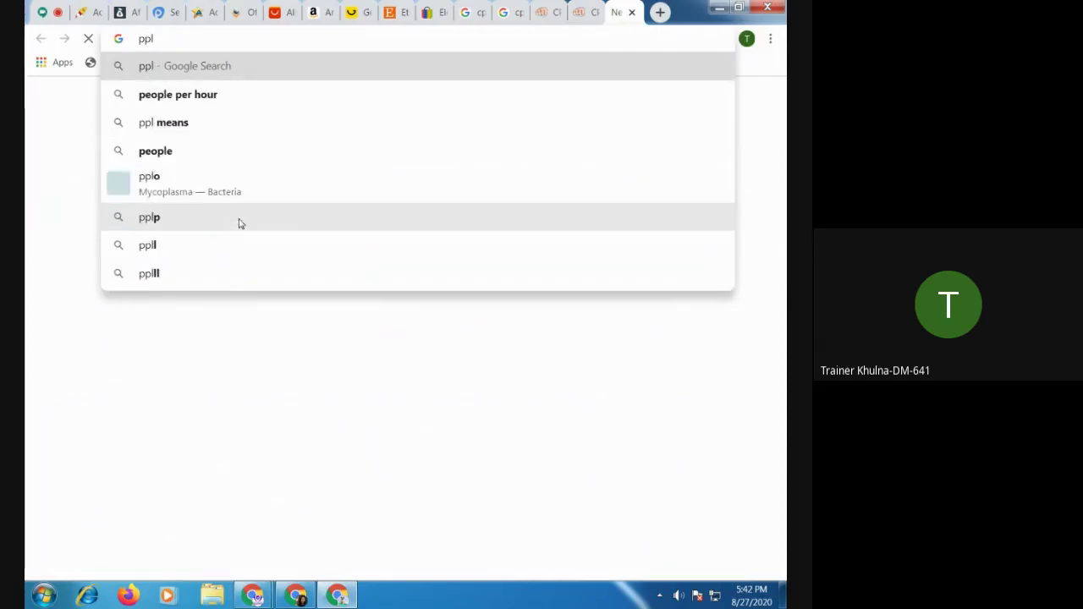
pyautogui.write(' me')
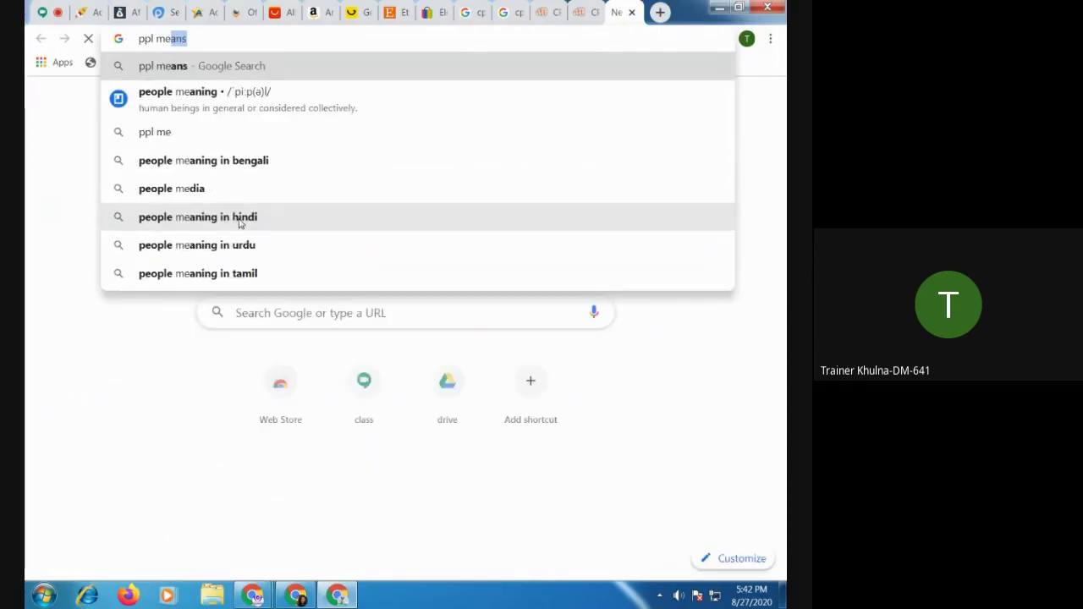
pyautogui.write('a')
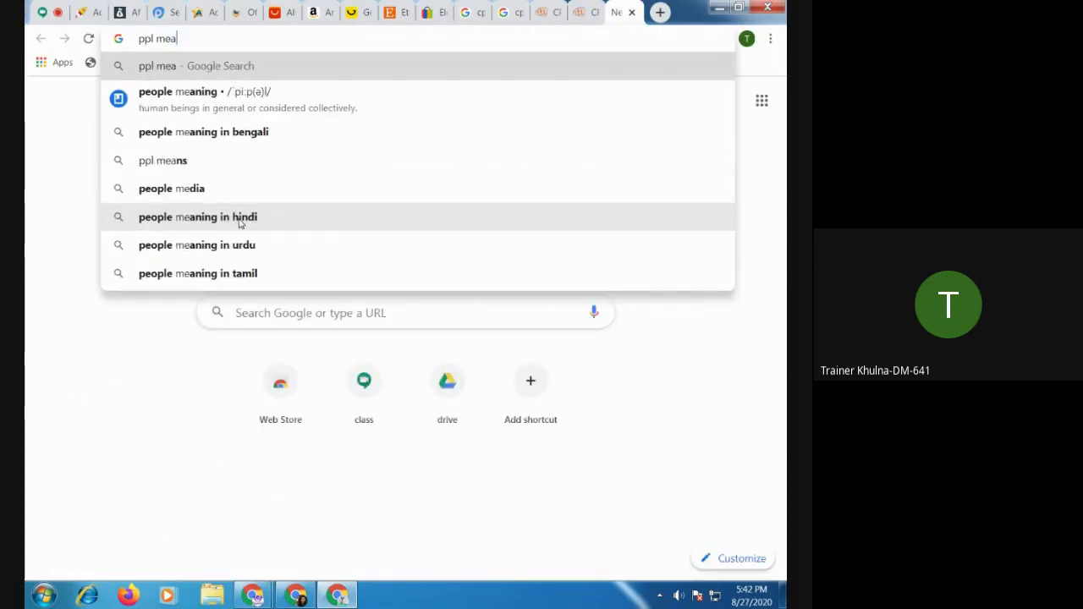
pyautogui.write('ning in ')
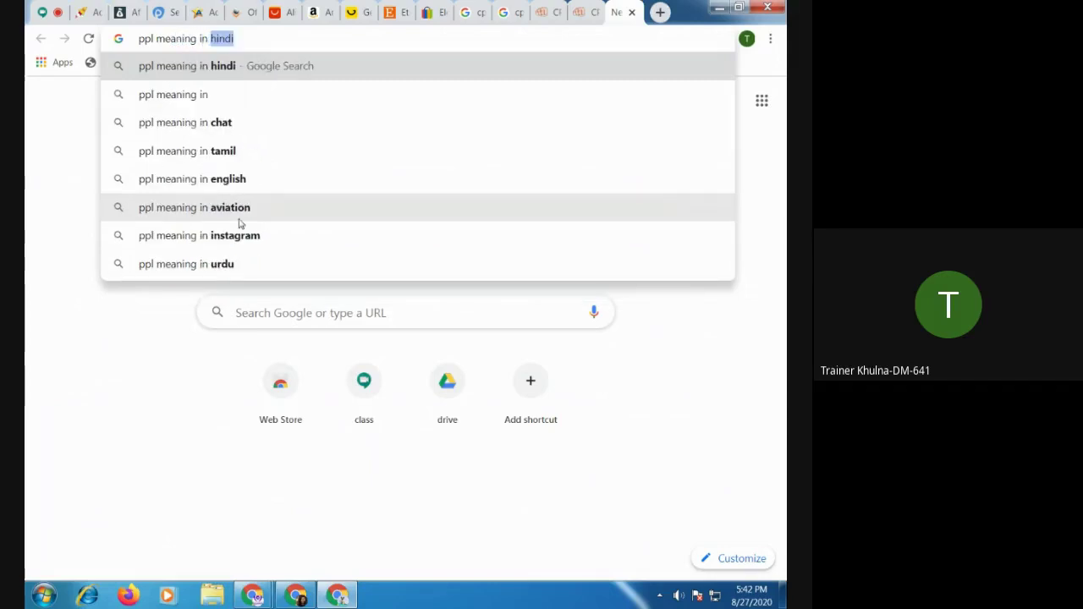
pyautogui.write('marketing')
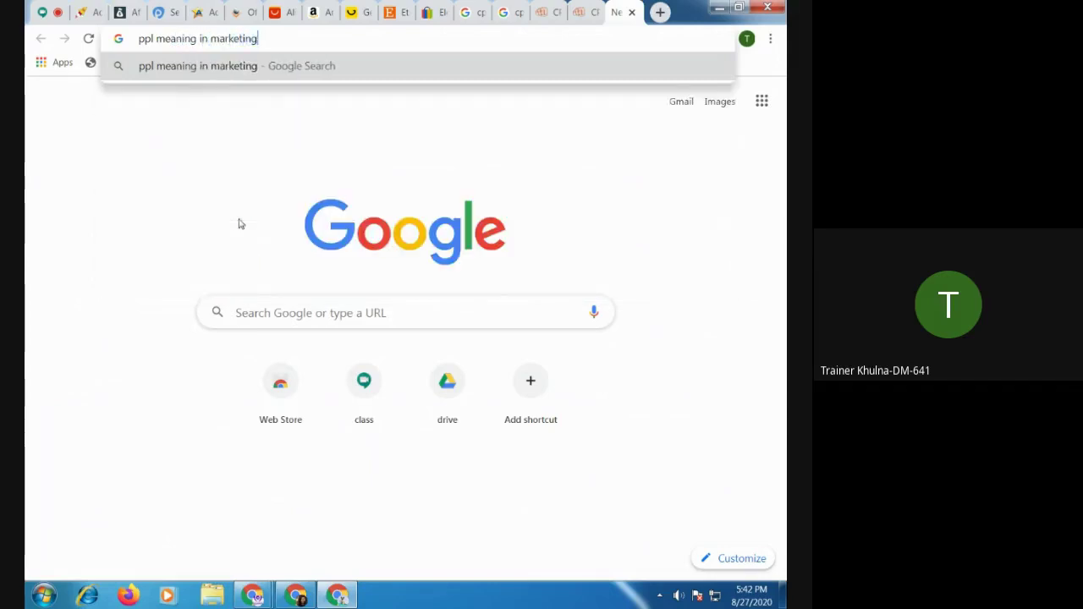
pyautogui.press('Return')
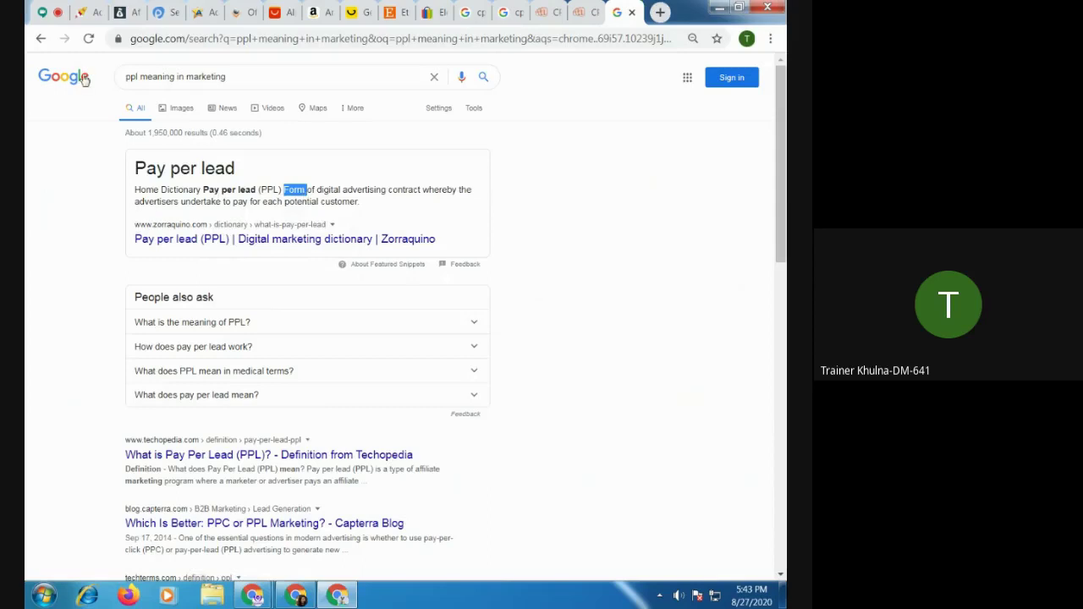
# Back in MyLead's programs window, filter the Germany campaigns to PPI and browse the 9 positions
pyautogui.click(123, 12)
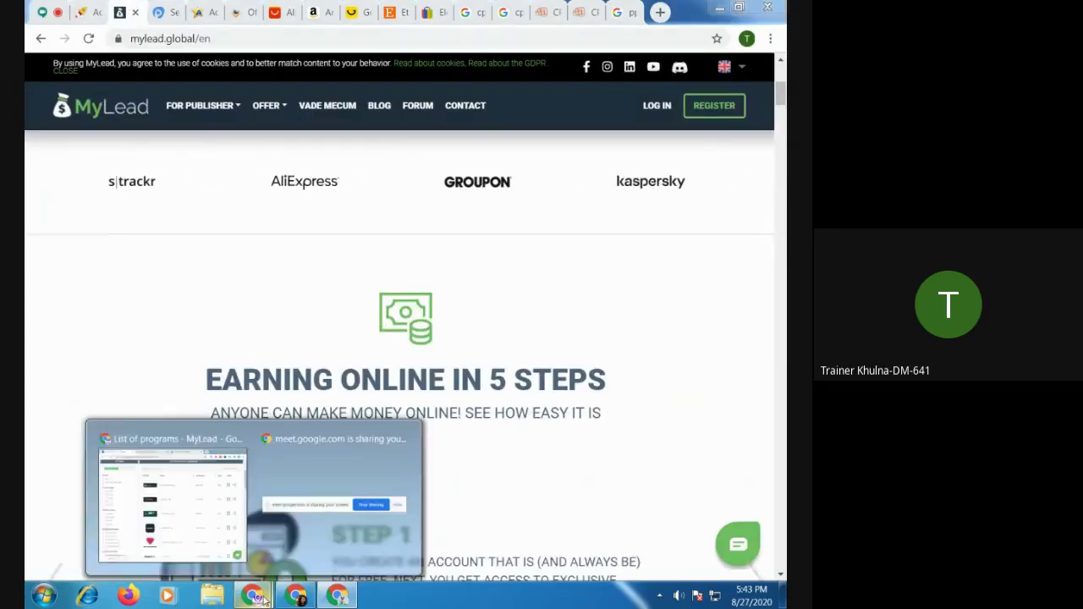
pyautogui.click(196, 554)
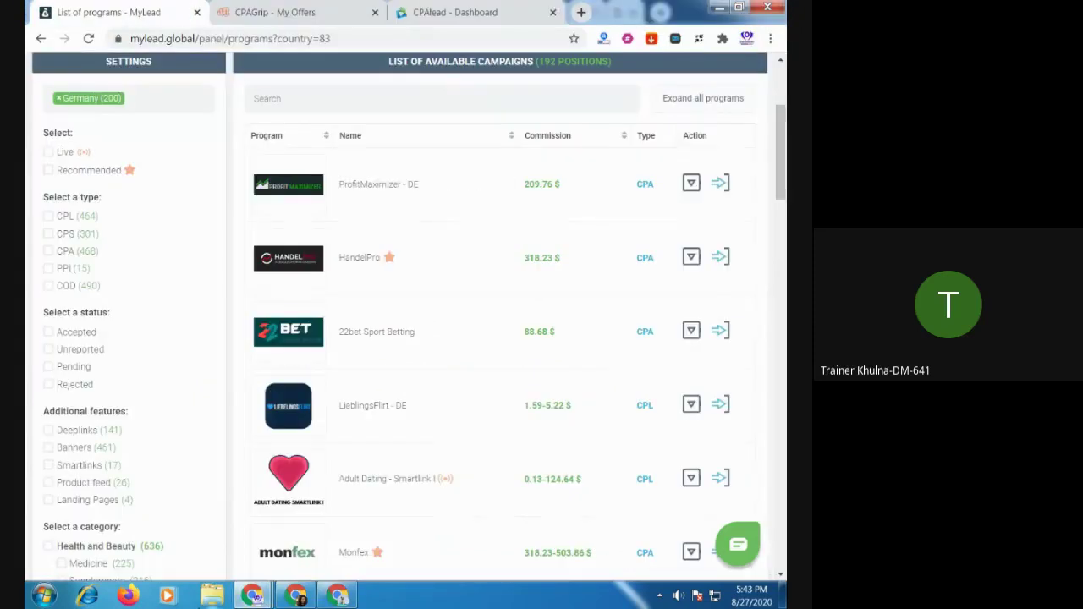
pyautogui.click(88, 269)
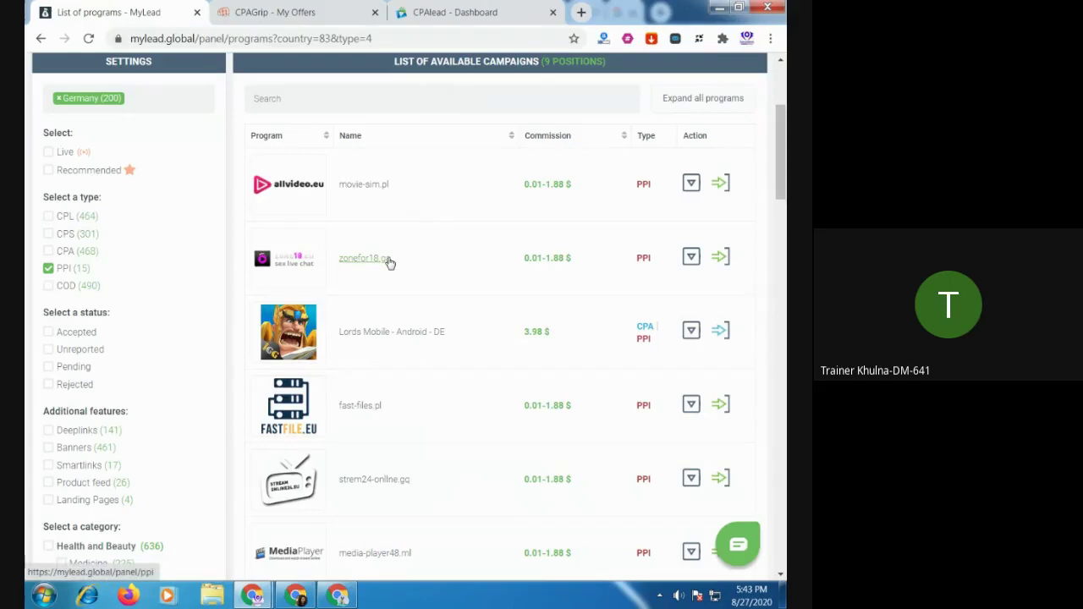
pyautogui.scroll(-1, 384, 272)
pyautogui.scroll(-2, 383, 273)
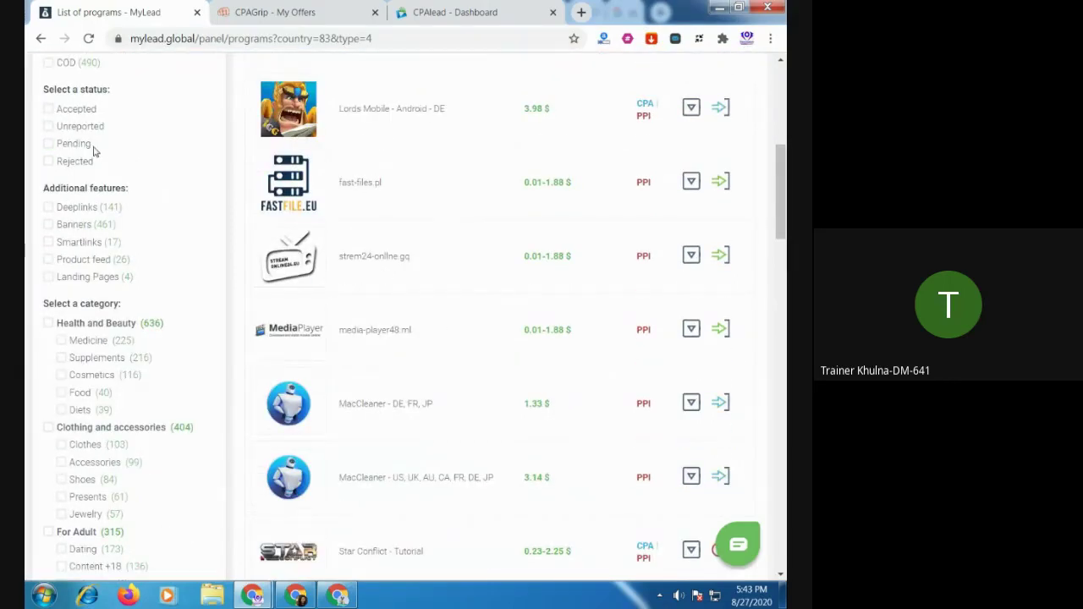
pyautogui.scroll(2, 192, 178)
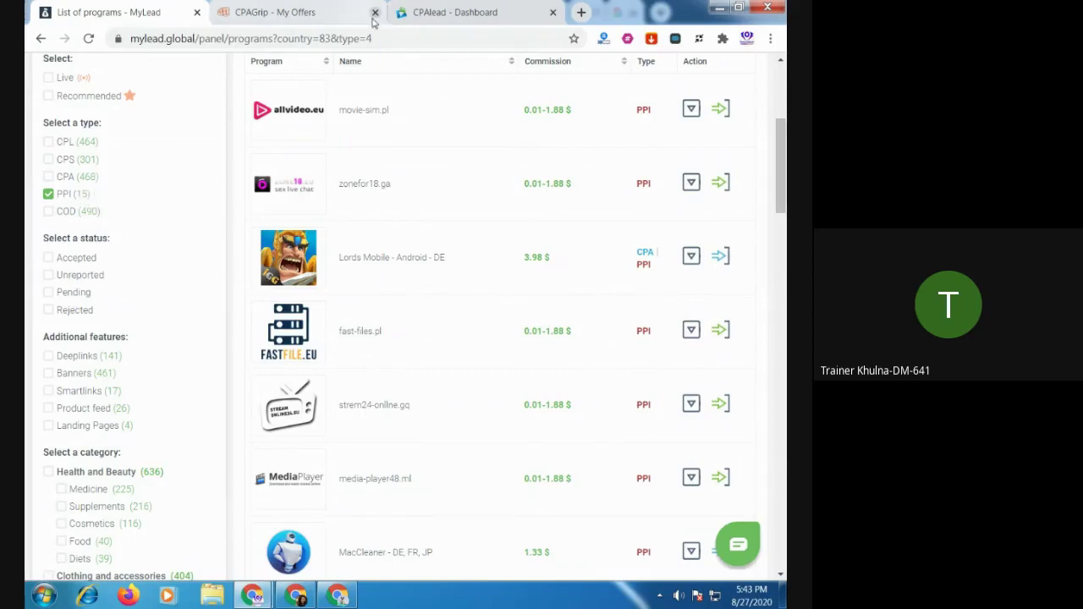
# Cycle through the open Chrome windows to bring the CPAlead dashboard window forward
pyautogui.click(460, 17)
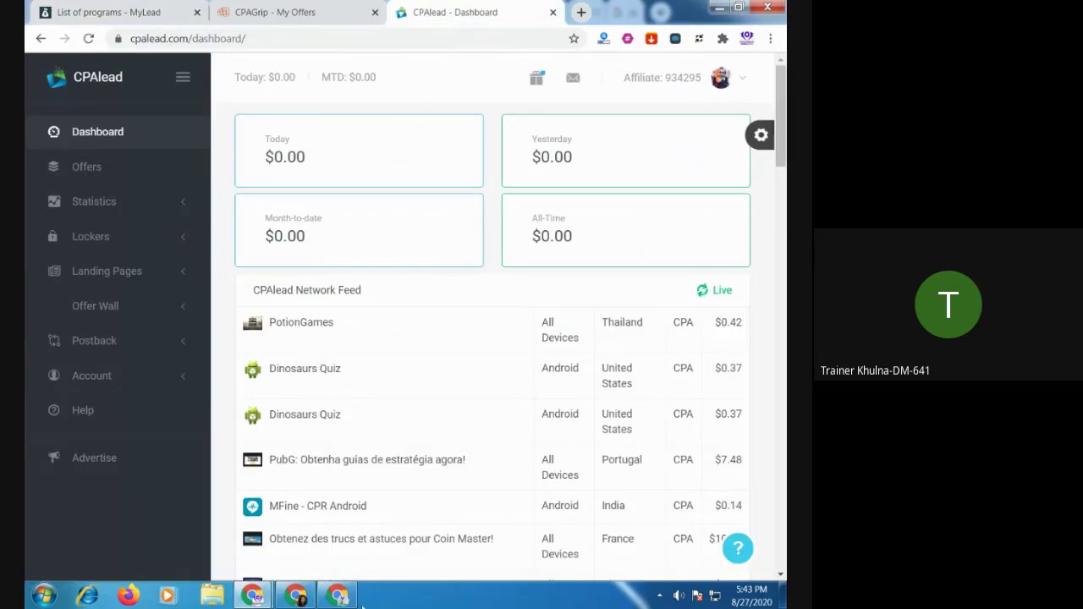
pyautogui.click(337, 595)
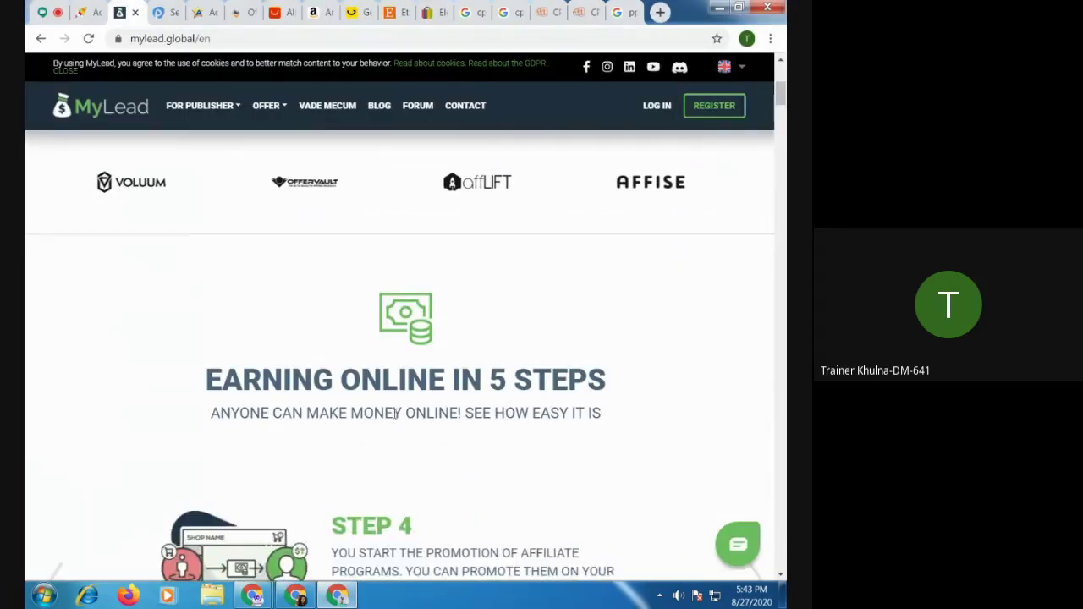
pyautogui.click(343, 599)
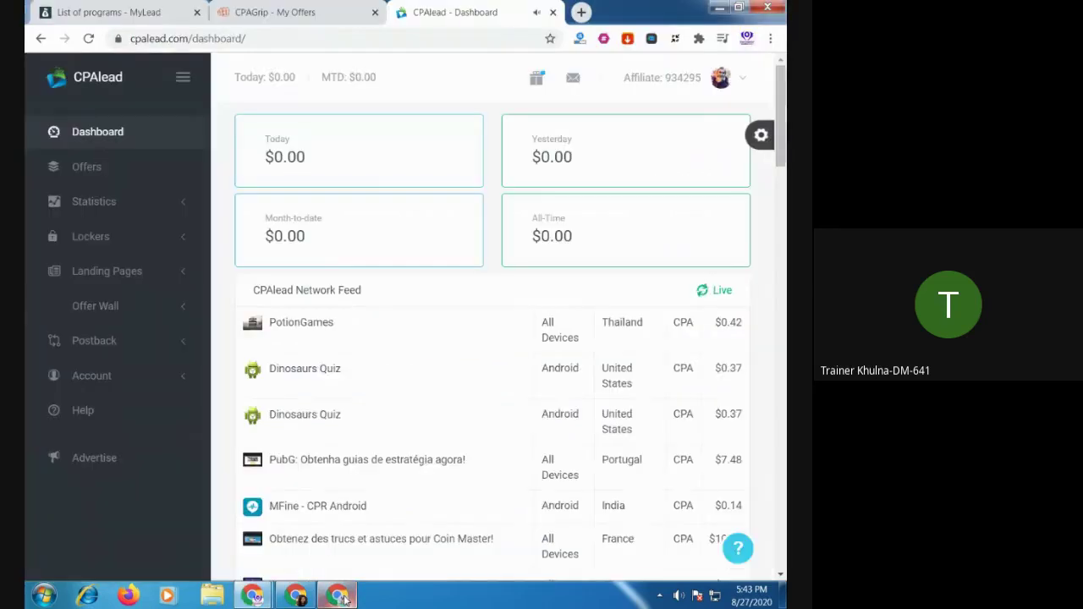
pyautogui.click(298, 597)
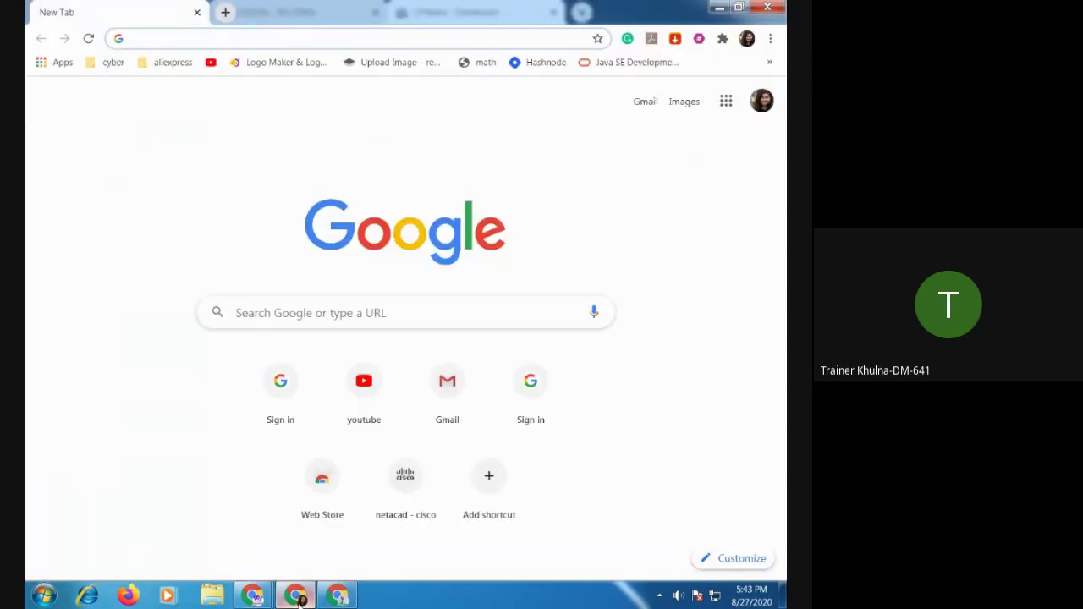
pyautogui.click(252, 597)
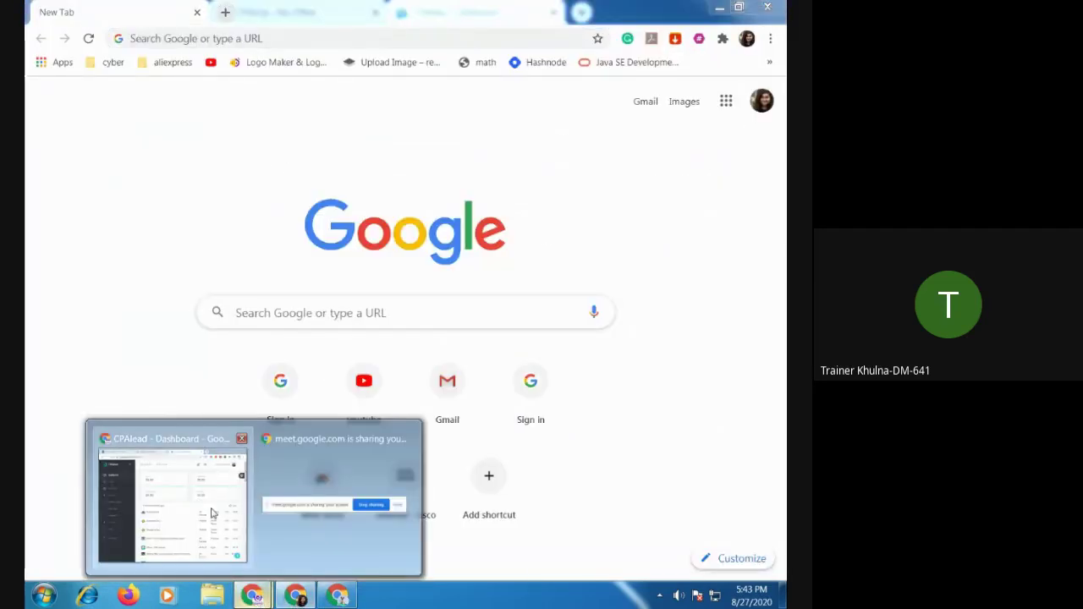
pyautogui.click(211, 513)
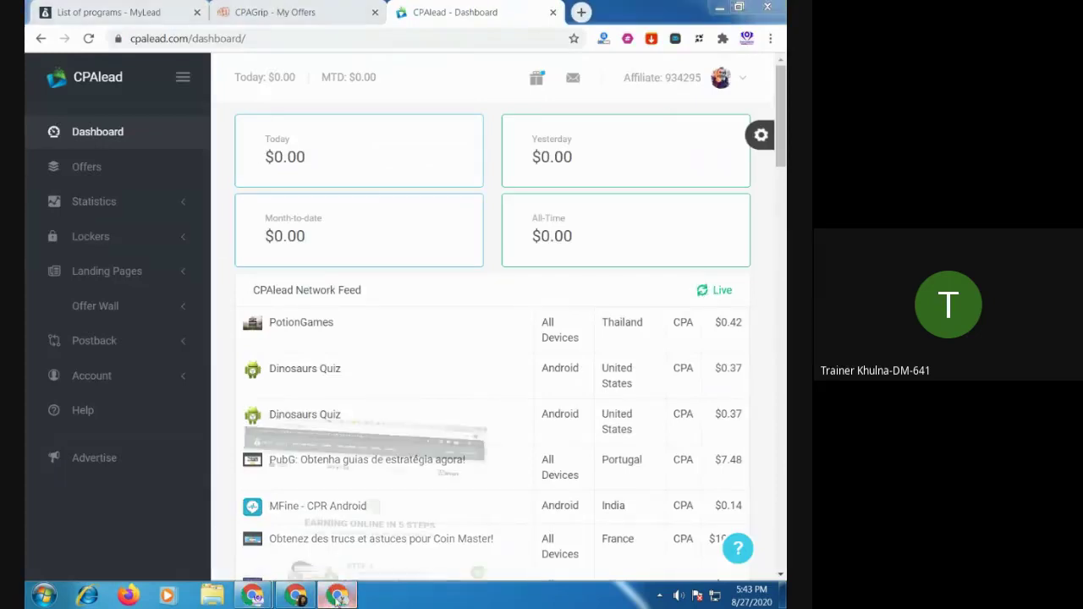
# Show the MyLead programs list and clear its PPI campaign-type filter
pyautogui.click(337, 598)
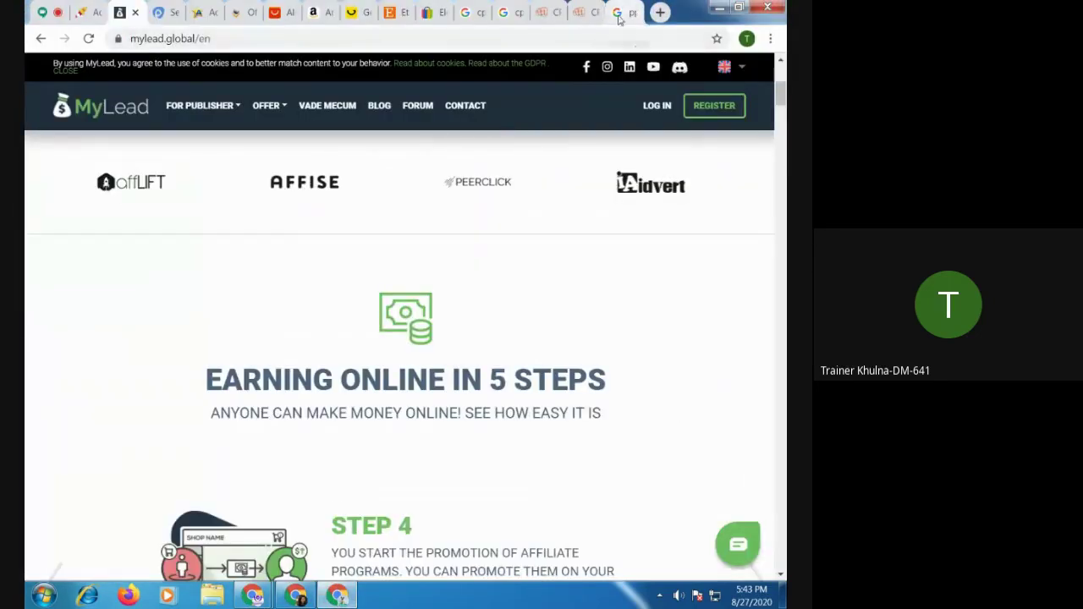
pyautogui.click(340, 597)
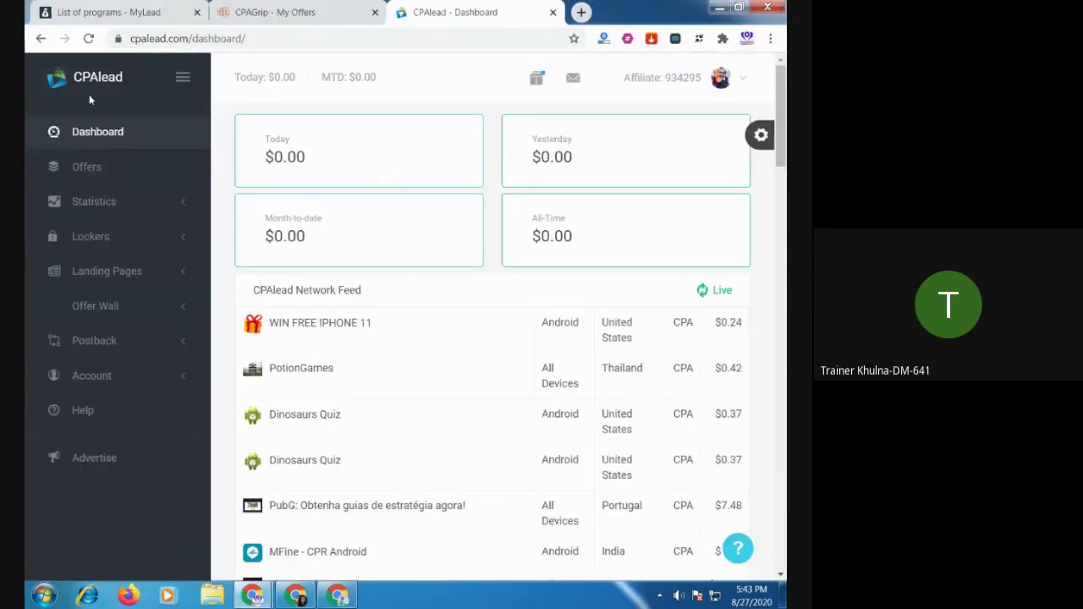
pyautogui.click(109, 12)
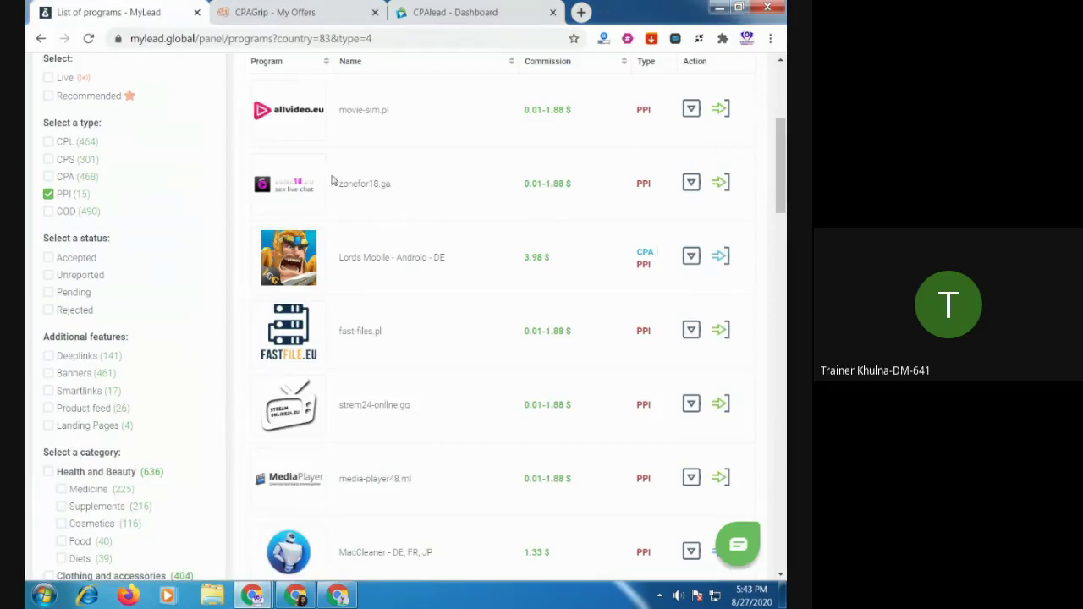
pyautogui.click(49, 194)
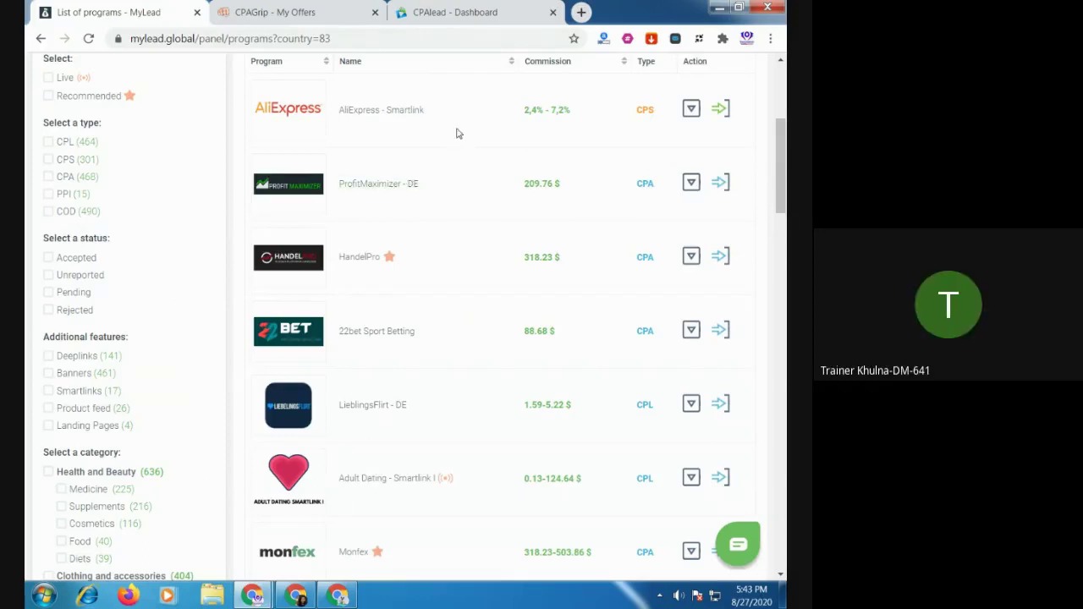
pyautogui.click(340, 597)
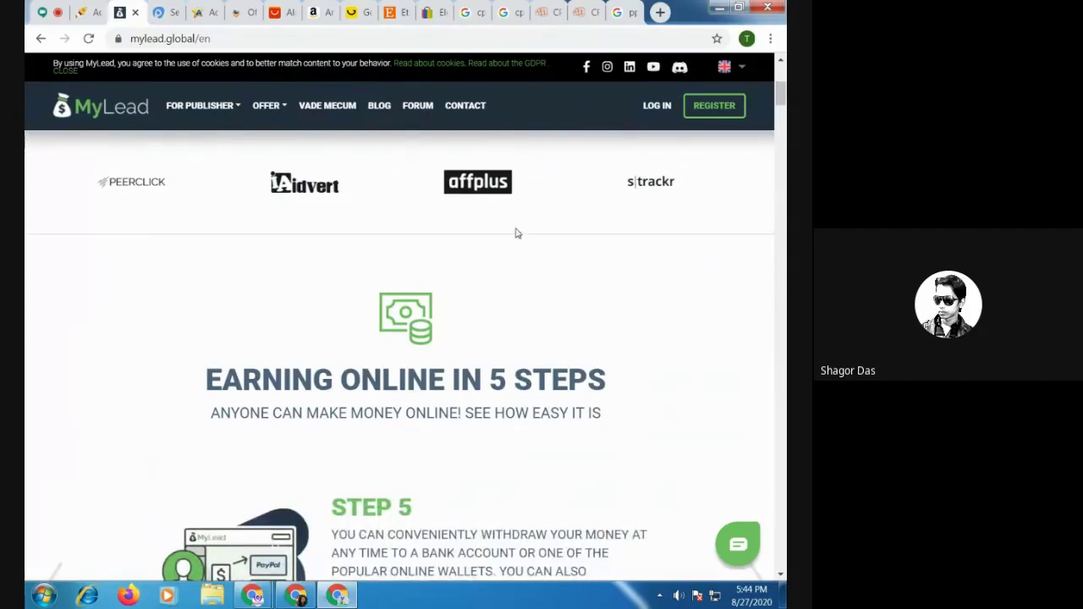
pyautogui.moveTo(259, 598)
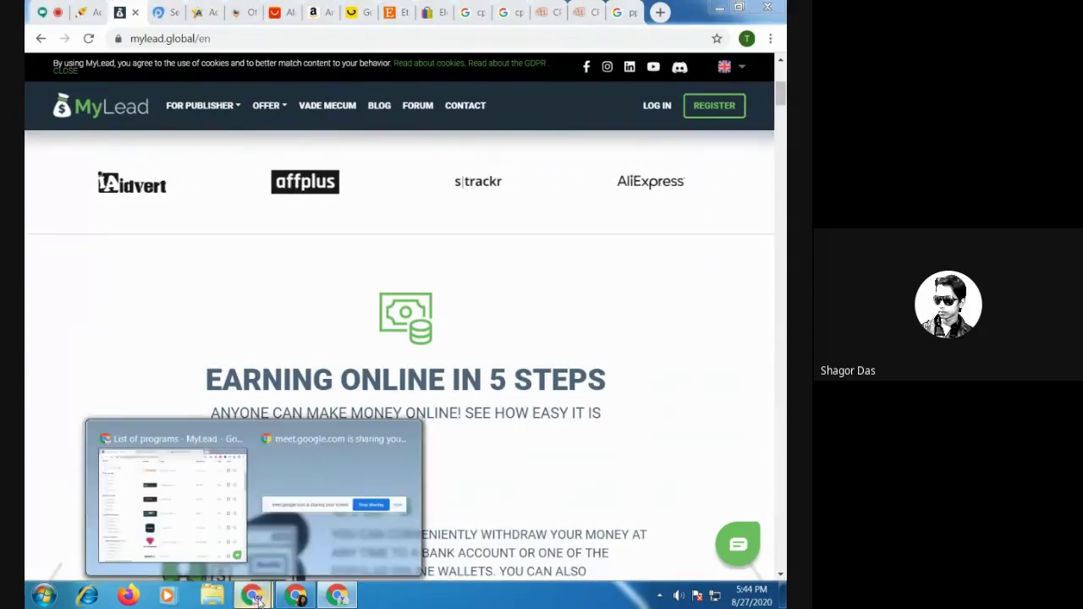
pyautogui.click(169, 499)
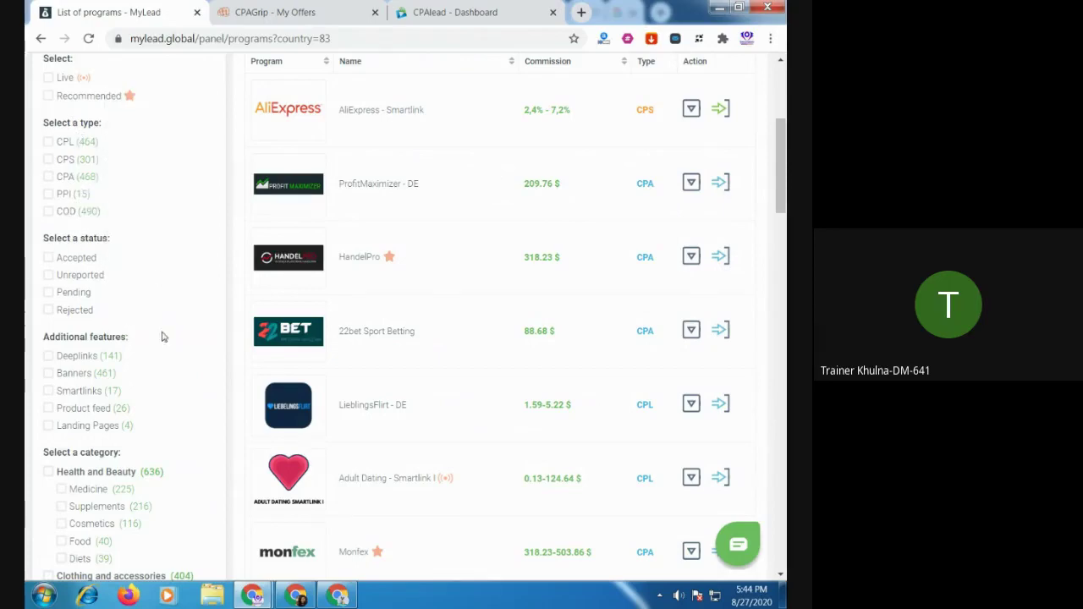
pyautogui.scroll(-5, 164, 338)
pyautogui.scroll(9, 164, 339)
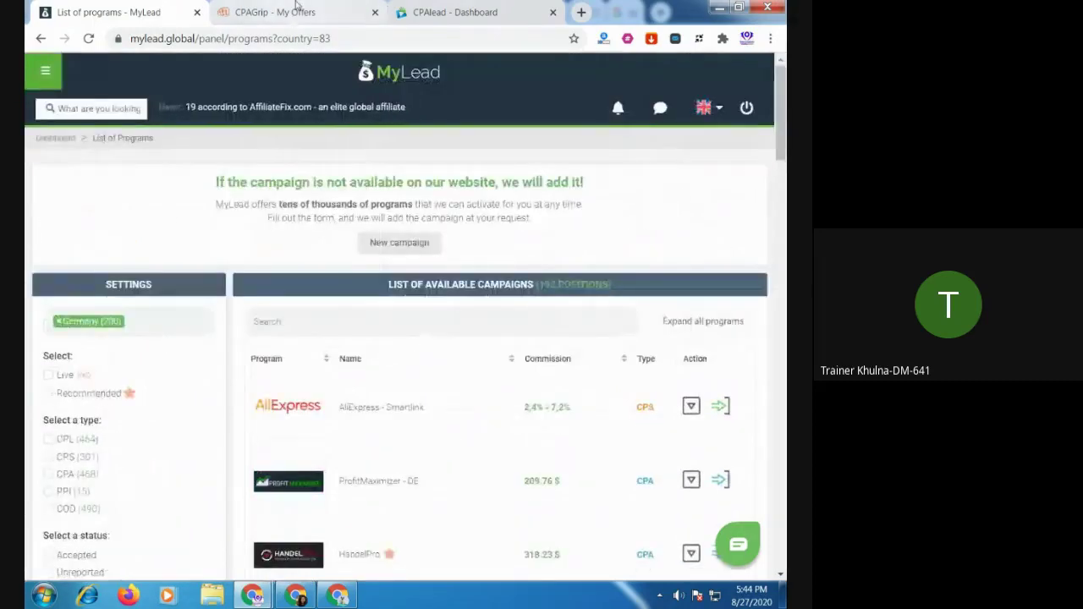
# Look over the CPAGrip, CPAlead and ppl meaning search tabs across the Chrome windows
pyautogui.click(296, 10)
pyautogui.click(457, 12)
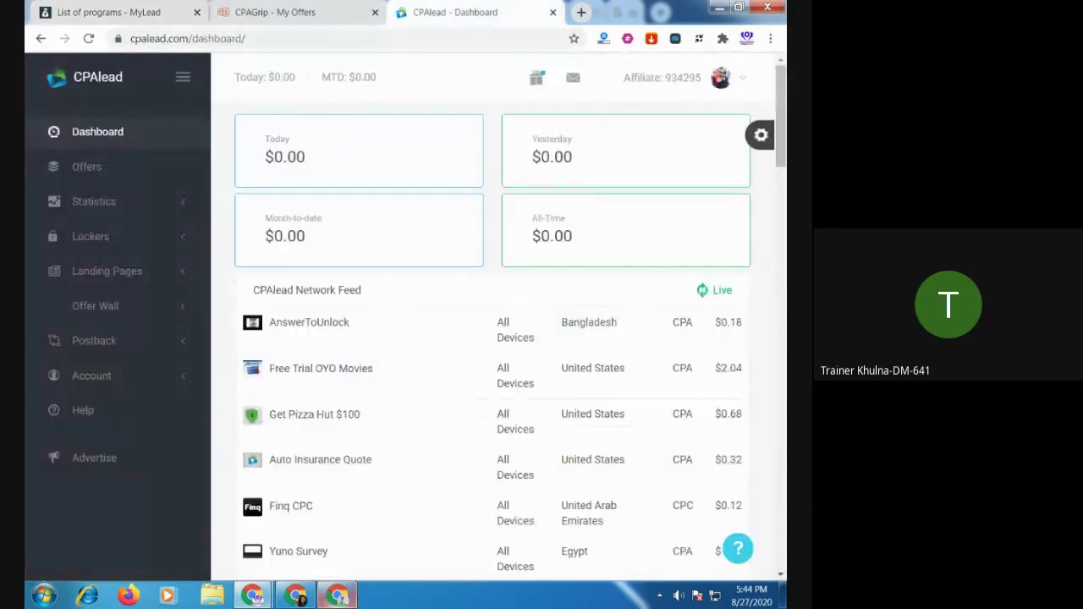
pyautogui.click(340, 596)
pyautogui.click(630, 18)
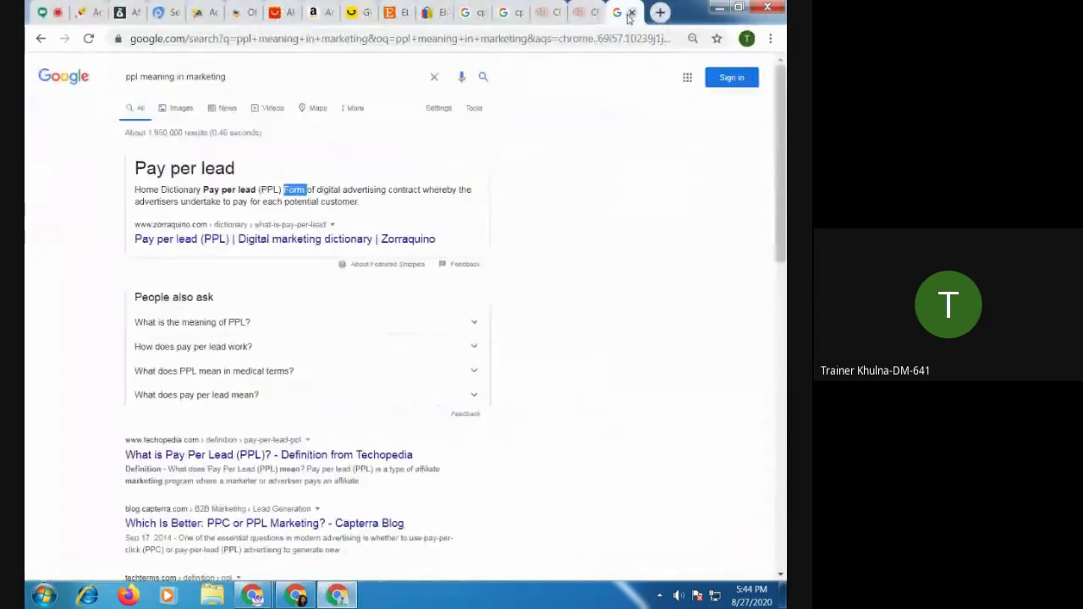
pyautogui.click(544, 12)
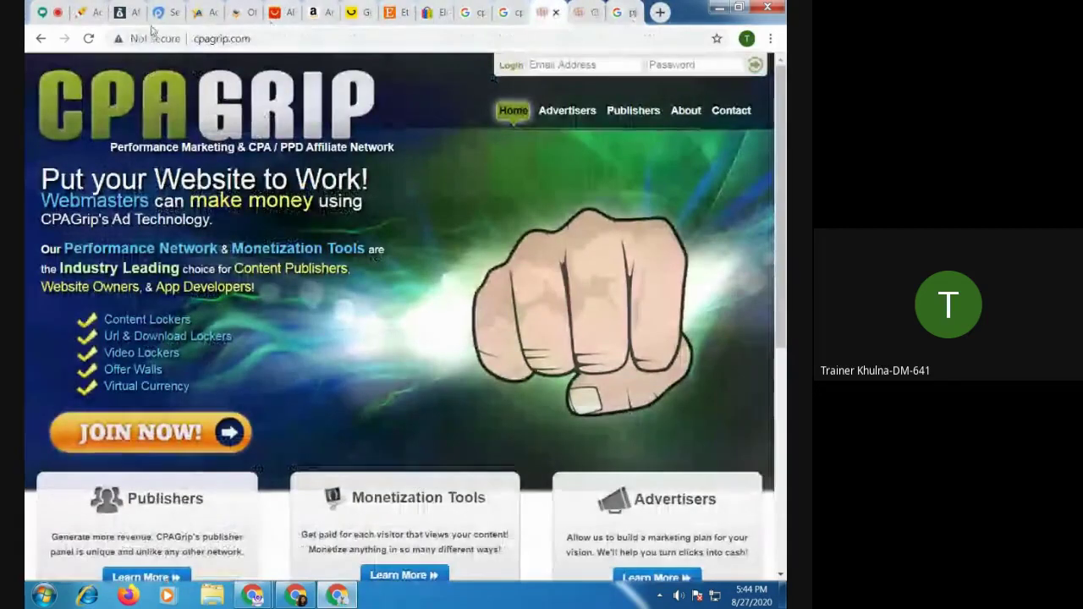
pyautogui.click(634, 17)
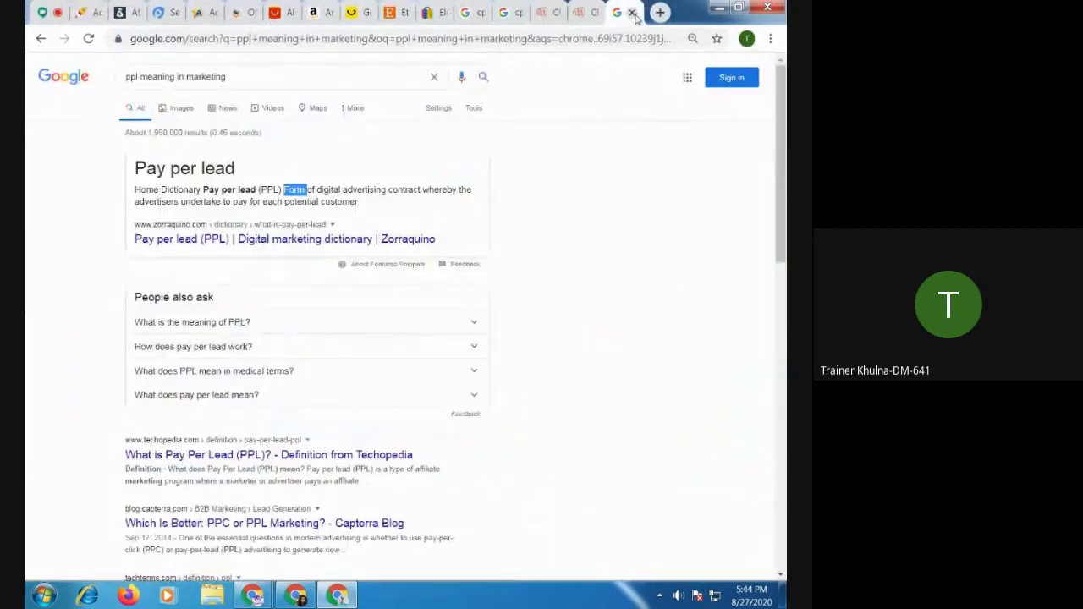
# Close the ppl, cpl and cps meaning search tabs and both CPAGrip tabs
pyautogui.click(632, 13)
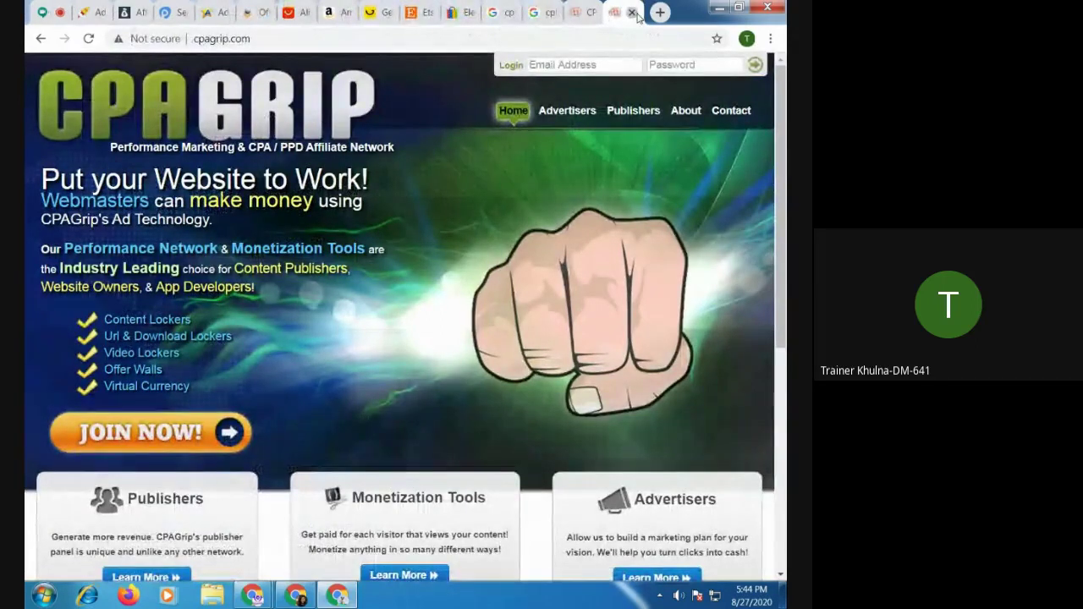
pyautogui.click(634, 12)
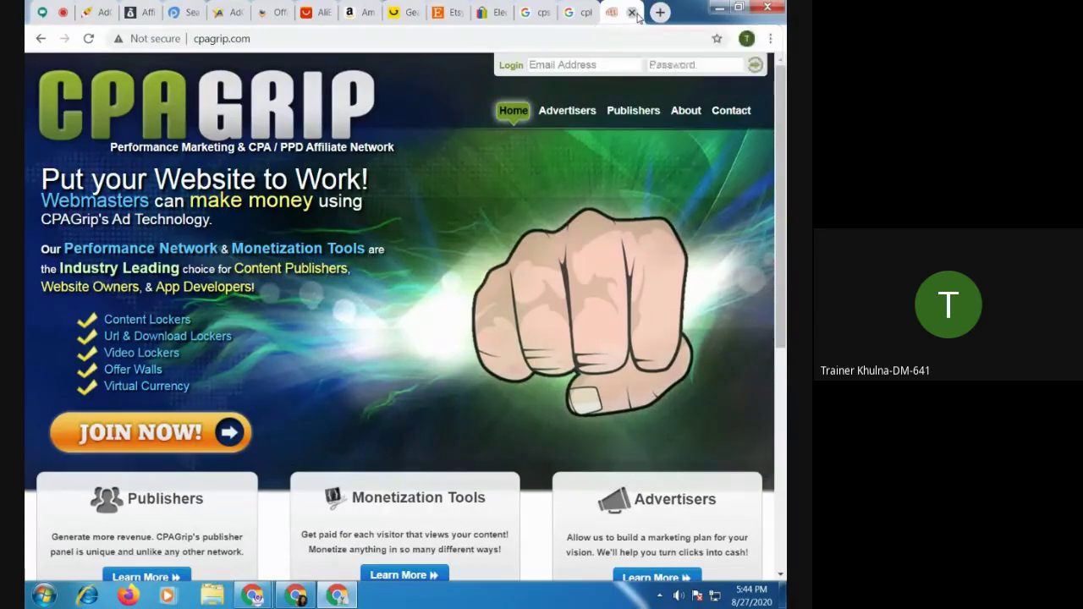
pyautogui.click(634, 13)
pyautogui.click(634, 13)
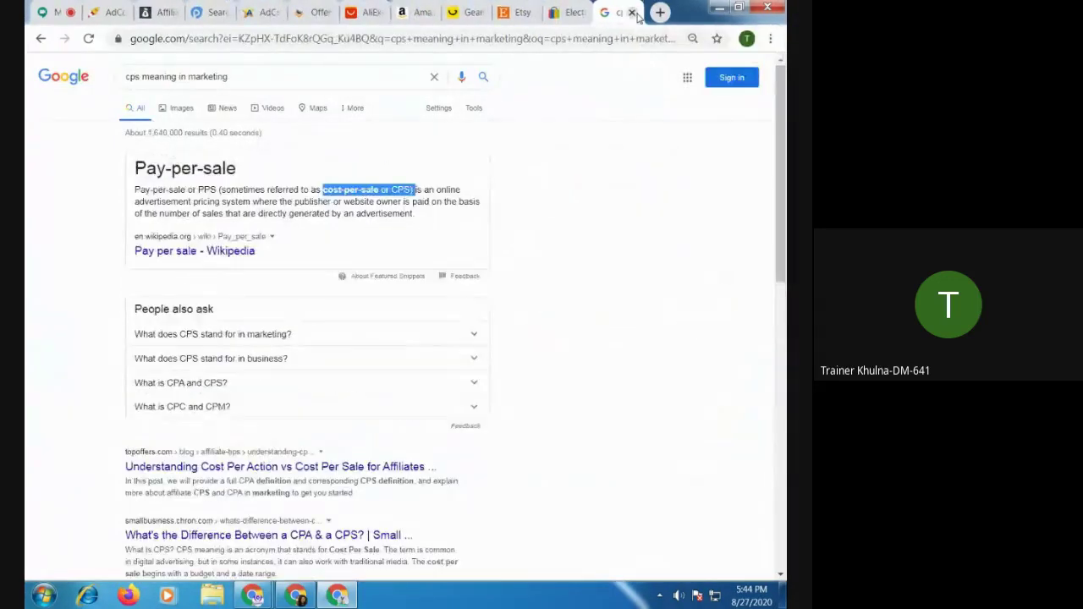
pyautogui.click(634, 13)
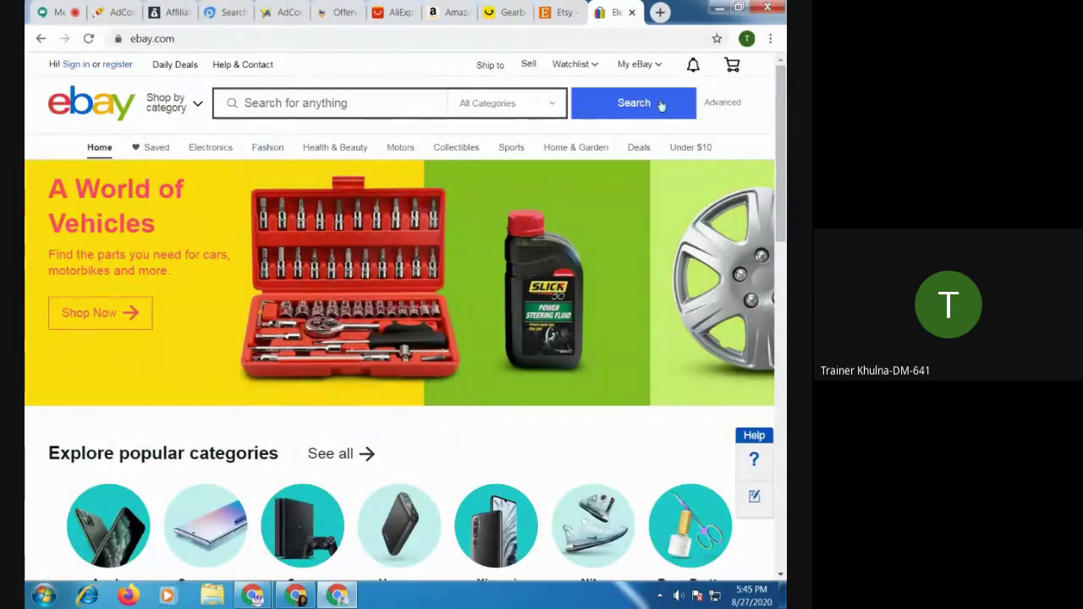
# Close the eBay, Etsy, Gearbest and Amazon tabs
pyautogui.click(633, 13)
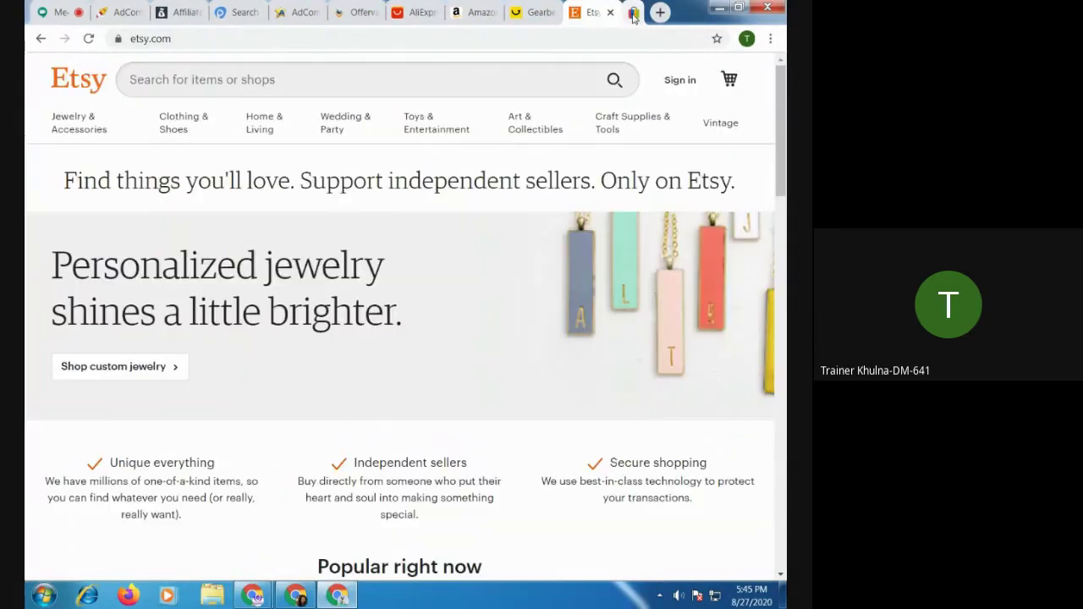
pyautogui.click(632, 12)
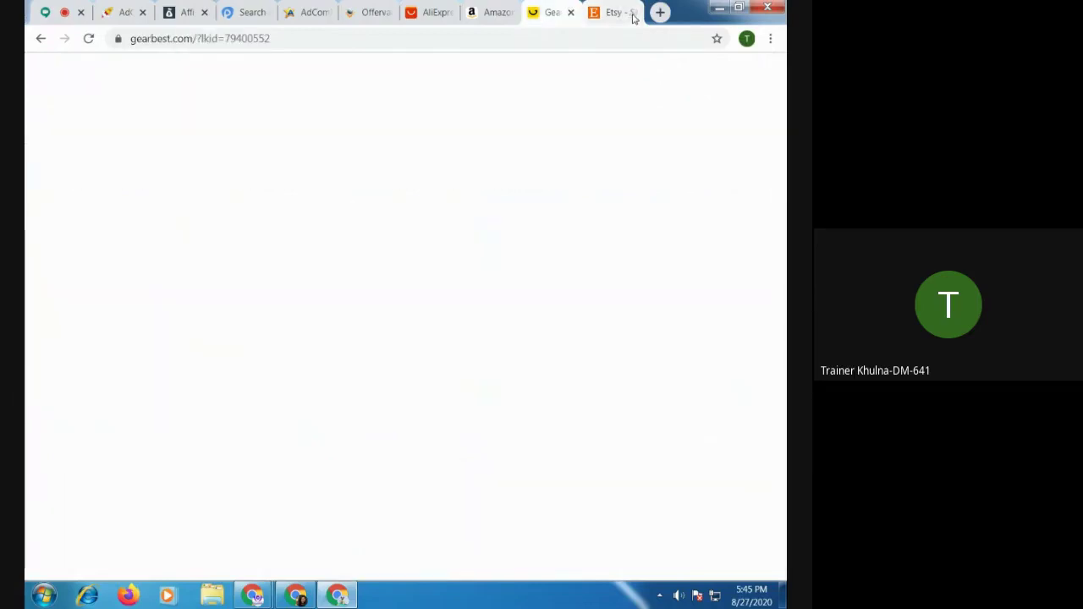
pyautogui.click(632, 13)
pyautogui.click(632, 13)
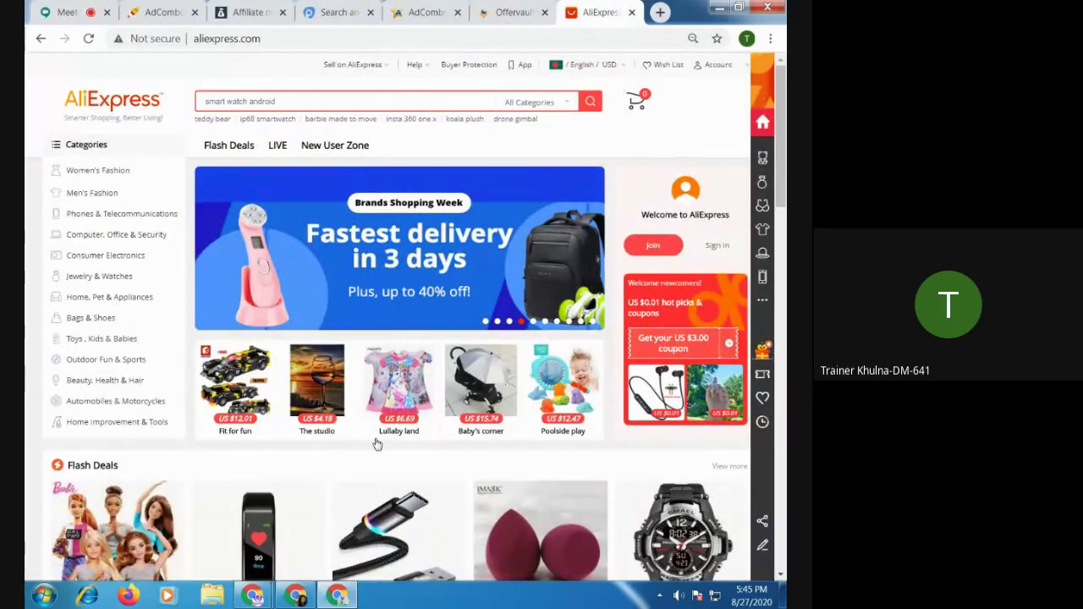
# Scroll down through the AliExpress home page and back to the top
pyautogui.scroll(-6, 375, 444)
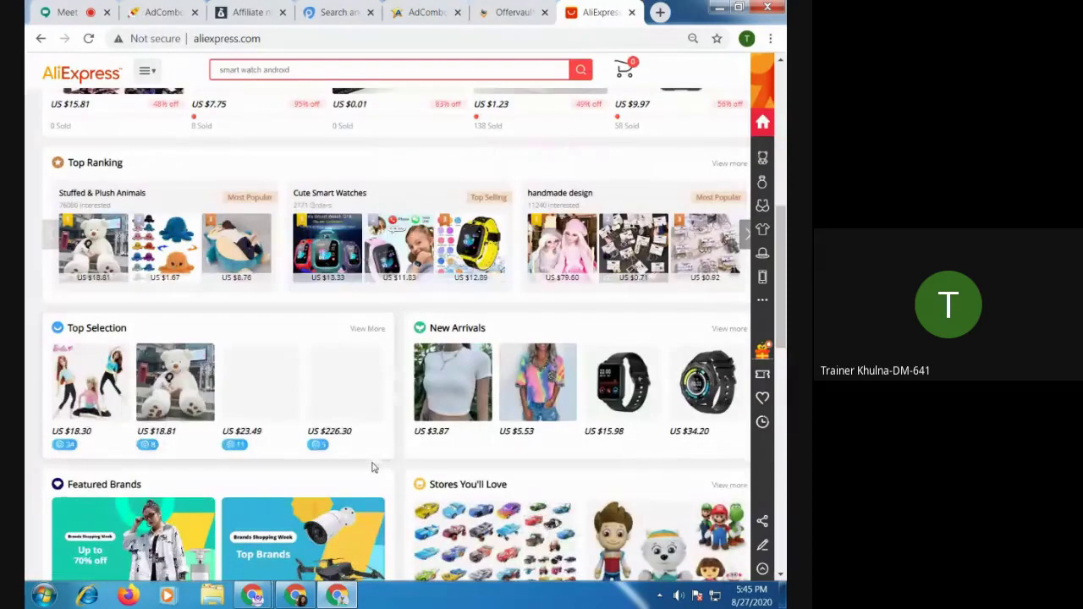
pyautogui.scroll(-3, 375, 461)
pyautogui.scroll(-3, 373, 483)
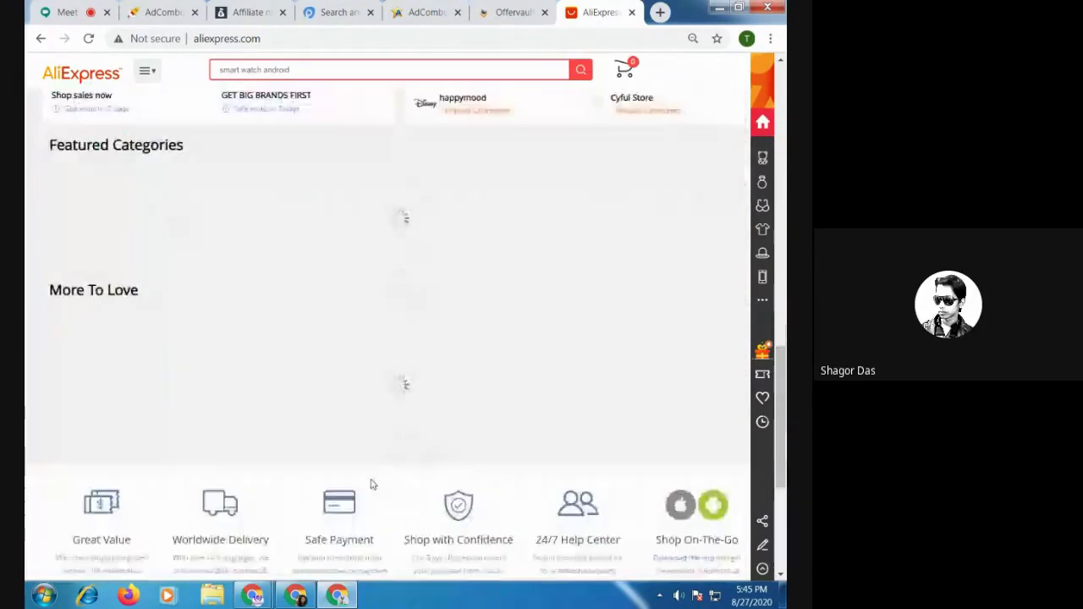
pyautogui.scroll(6, 373, 484)
pyautogui.scroll(8, 373, 484)
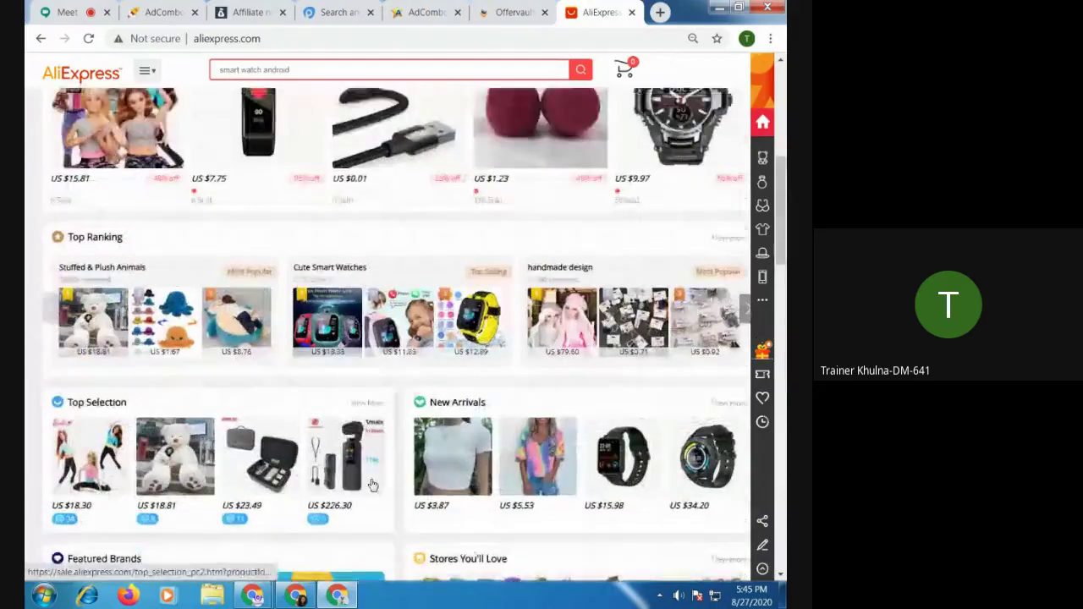
# Open portals.aliexpress.com in a new tab of the CPAlead window and copy its address
pyautogui.click(660, 12)
pyautogui.write('po')
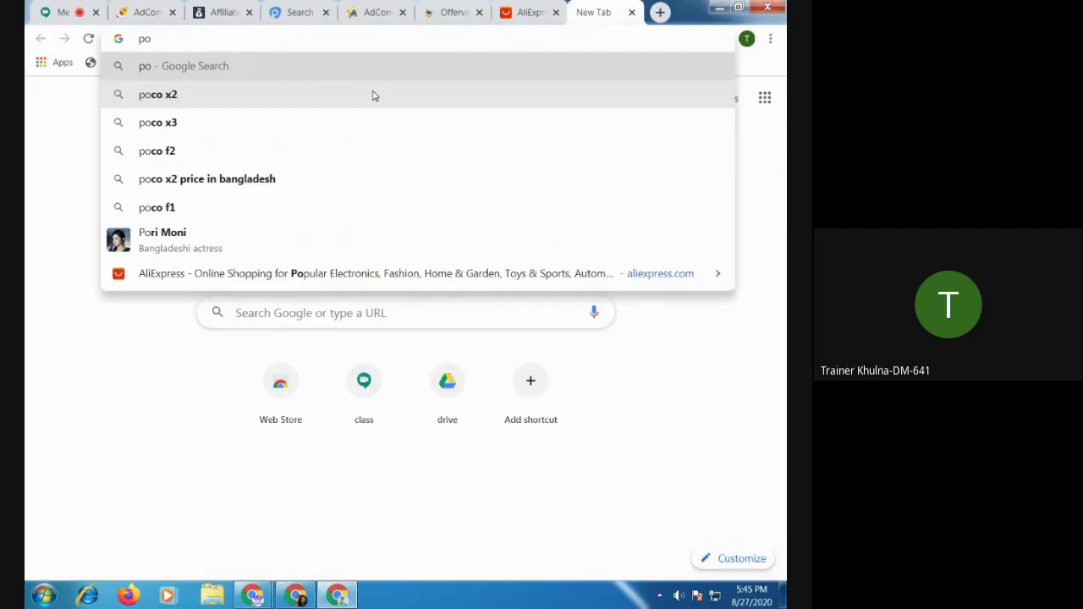
pyautogui.write('rt')
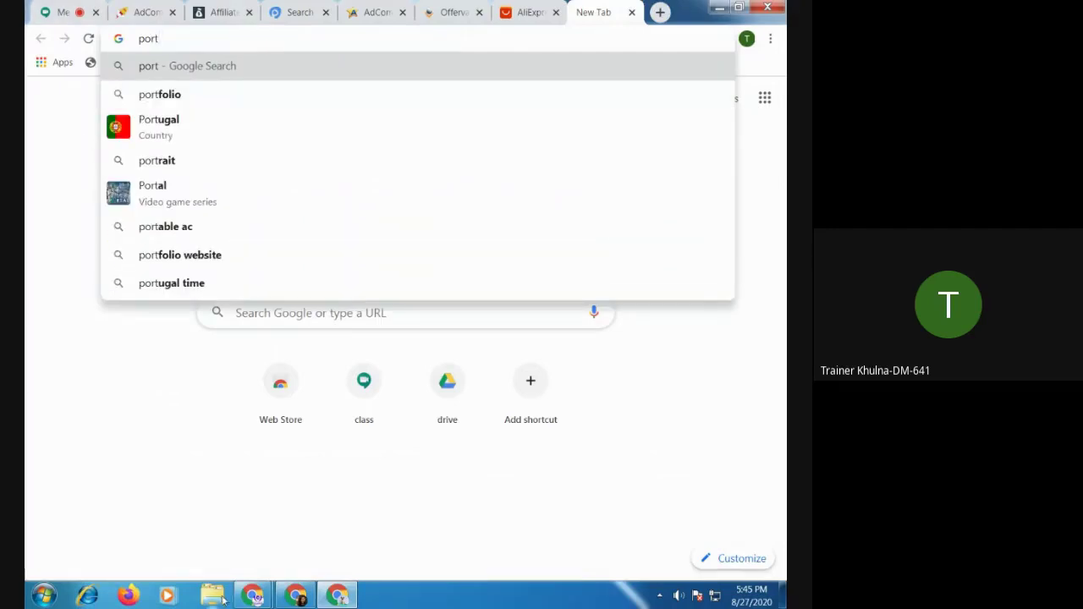
pyautogui.click(252, 595)
pyautogui.click(191, 512)
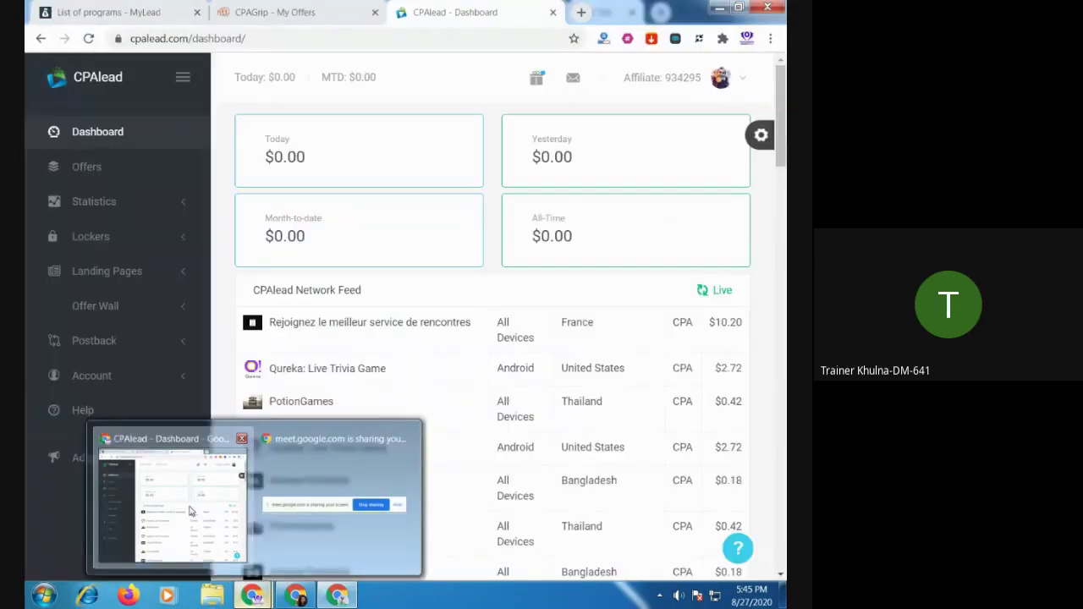
pyautogui.click(581, 12)
pyautogui.write('p')
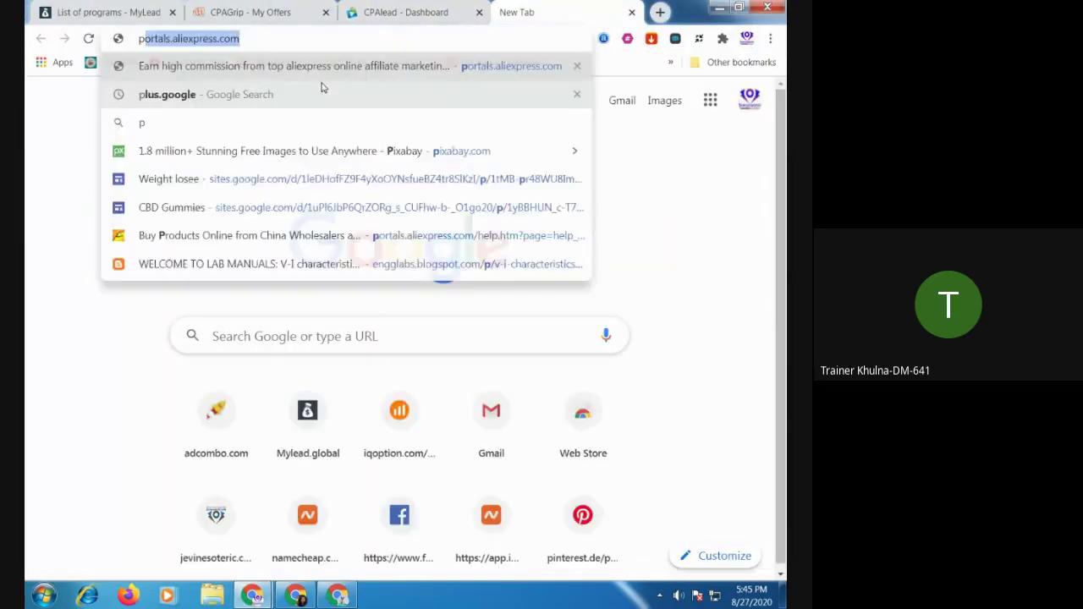
pyautogui.press('Return')
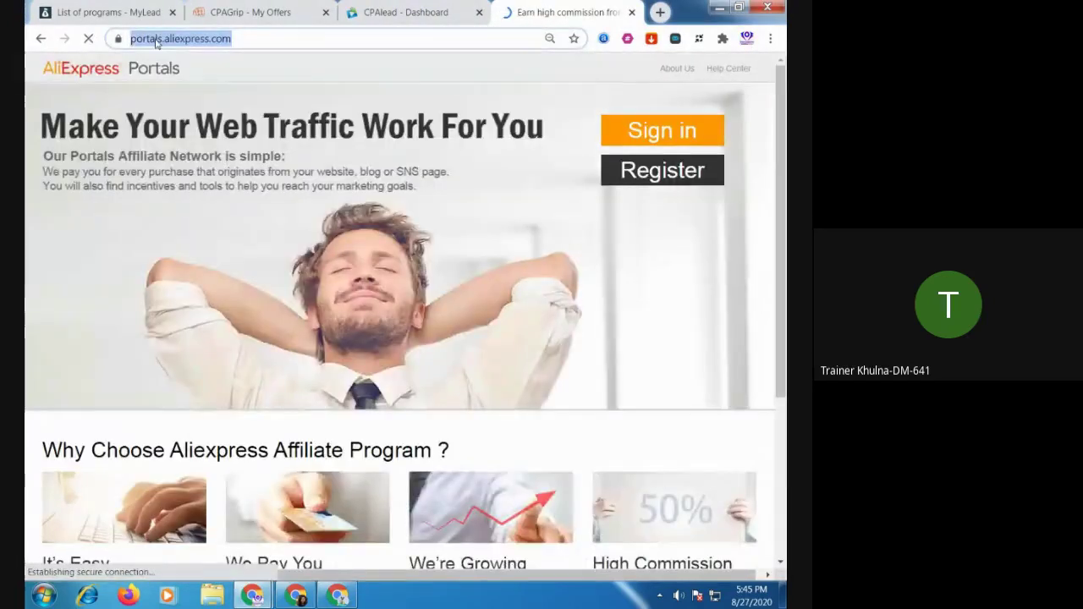
pyautogui.rightClick(151, 38)
pyautogui.click(193, 95)
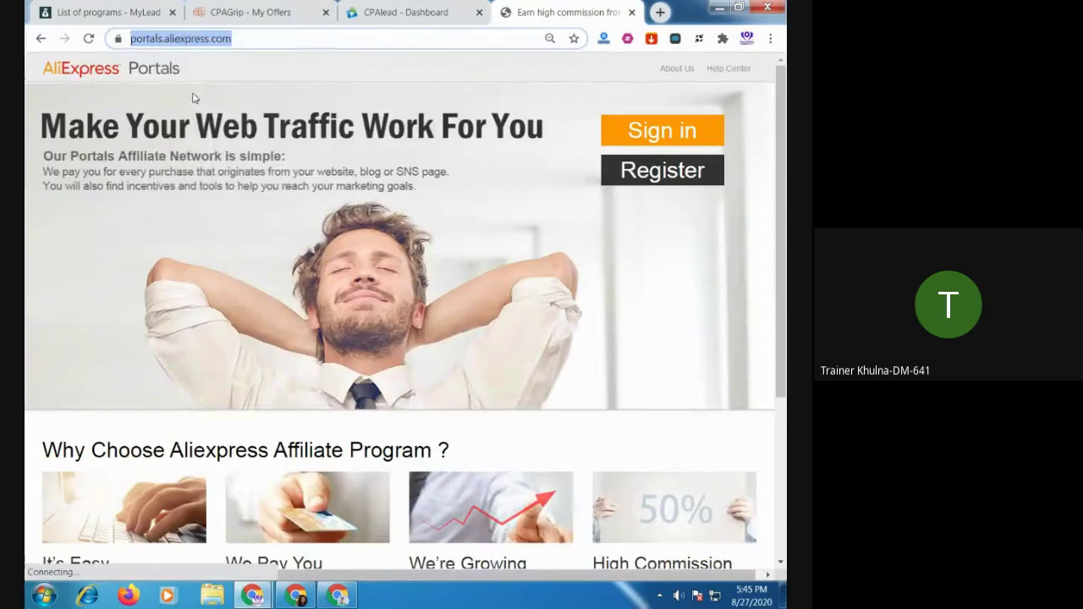
# Close the extra browser window and return to the Google Meet presentation
pyautogui.click(295, 596)
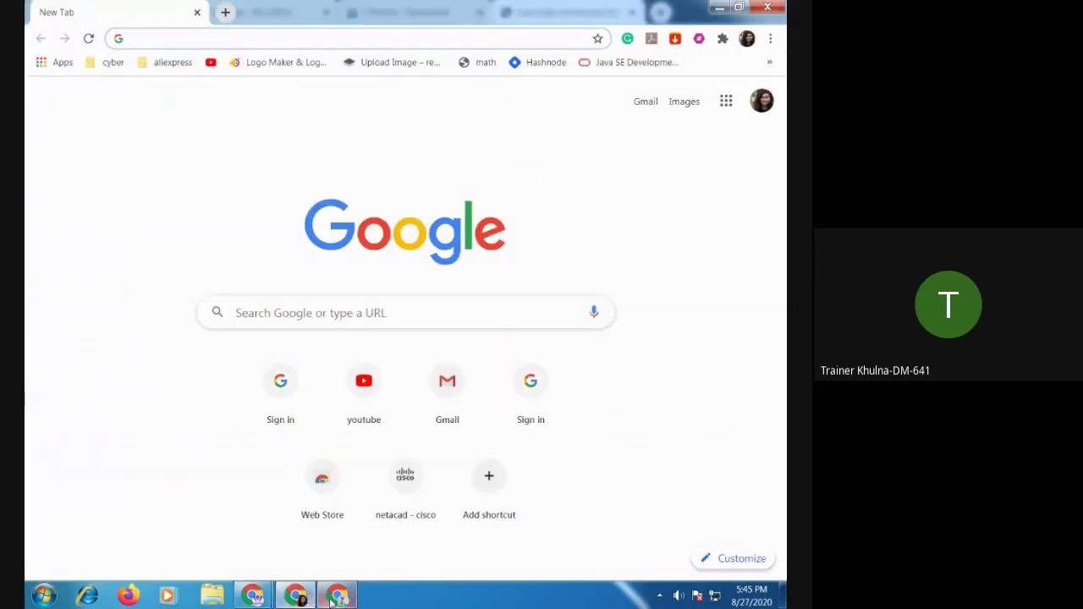
pyautogui.click(337, 596)
pyautogui.click(295, 596)
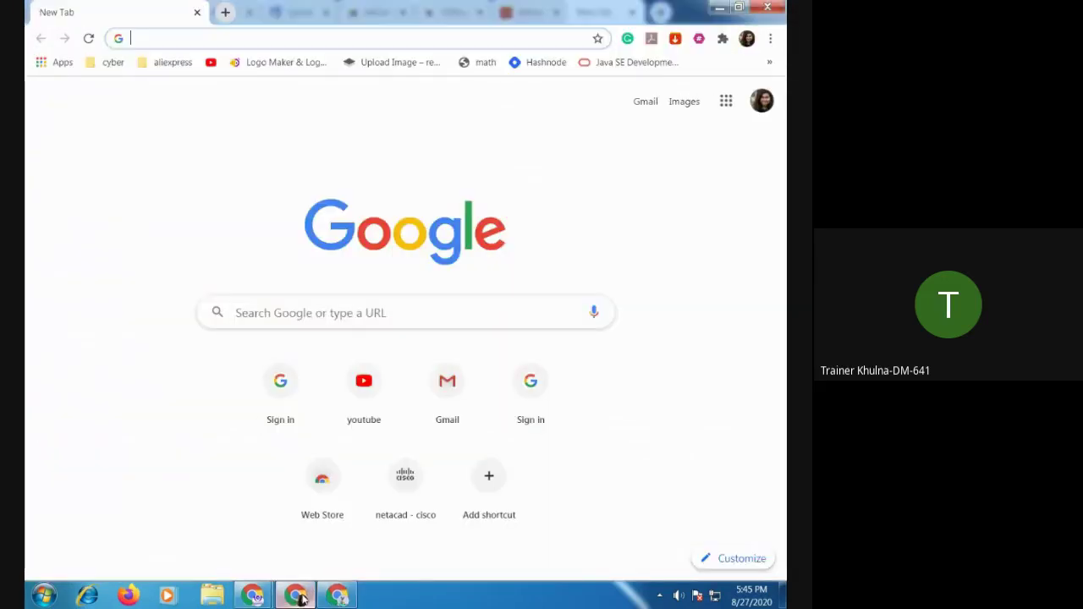
pyautogui.click(257, 597)
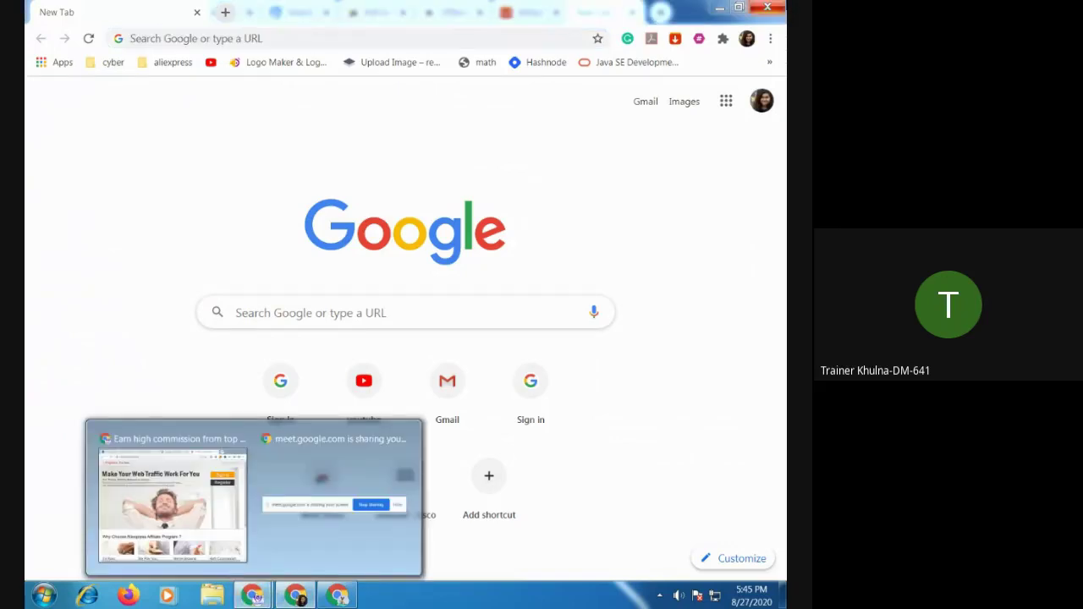
pyautogui.click(770, 9)
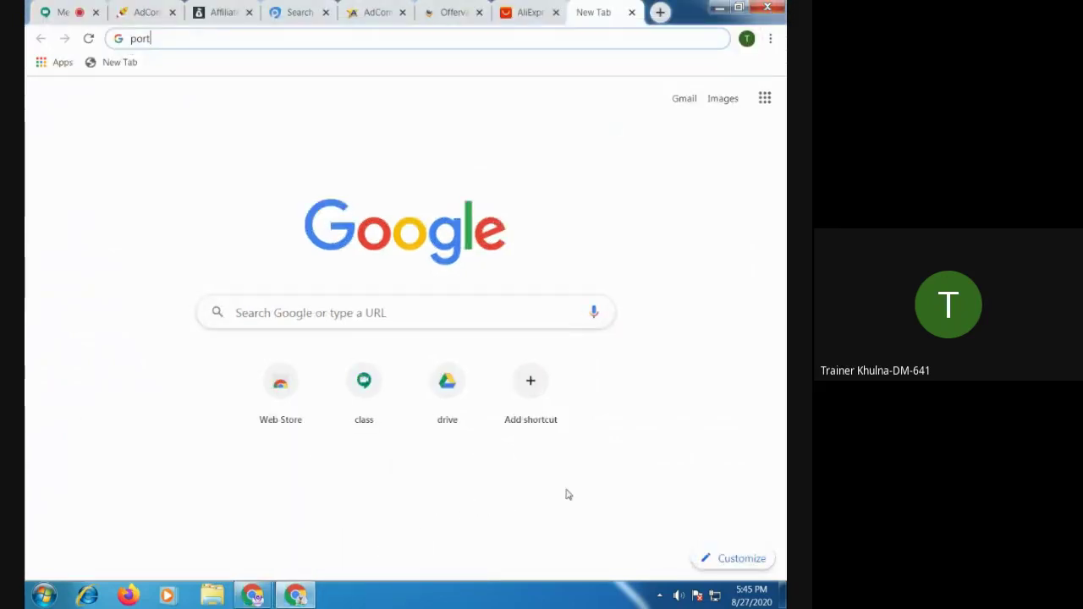
pyautogui.click(68, 13)
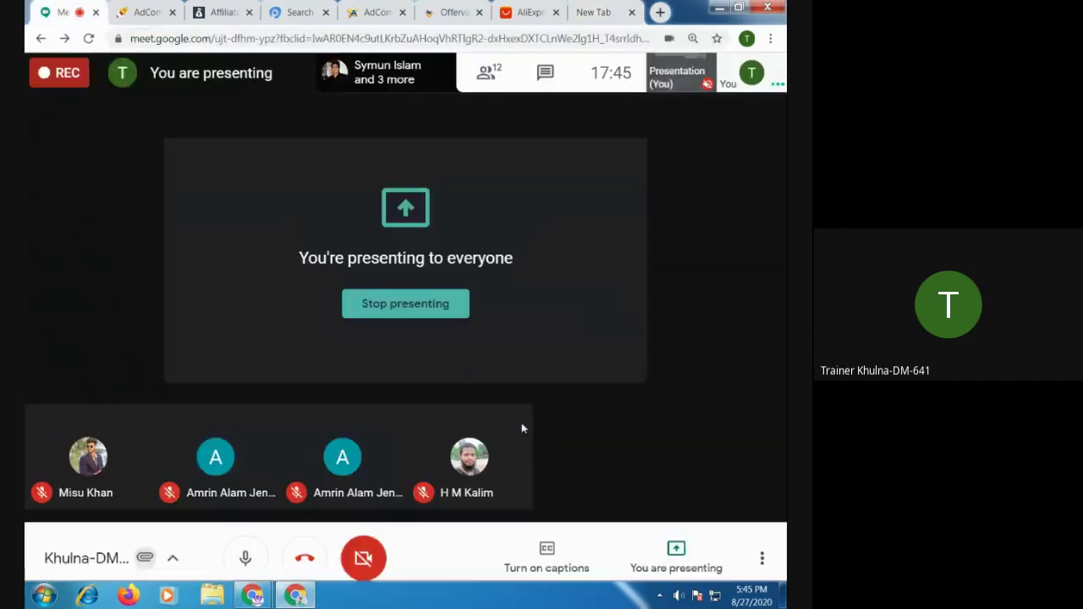
# Paste the AliExpress Portals link into the Meet chat, send it, and close the chat panel
pyautogui.click(545, 75)
pyautogui.hotkey('ctrl', 'v')
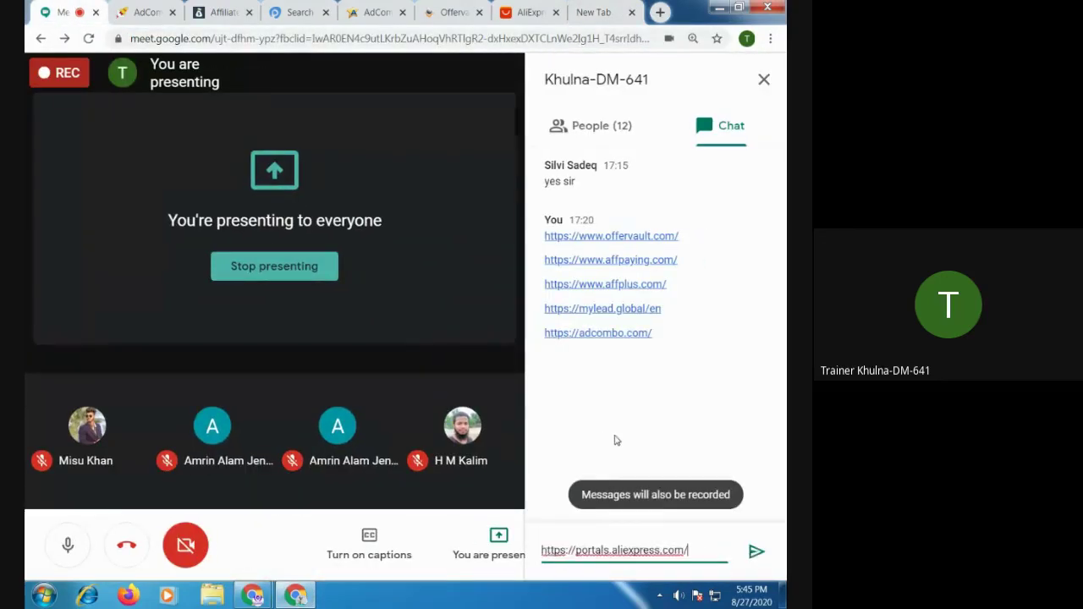
pyautogui.press('Return')
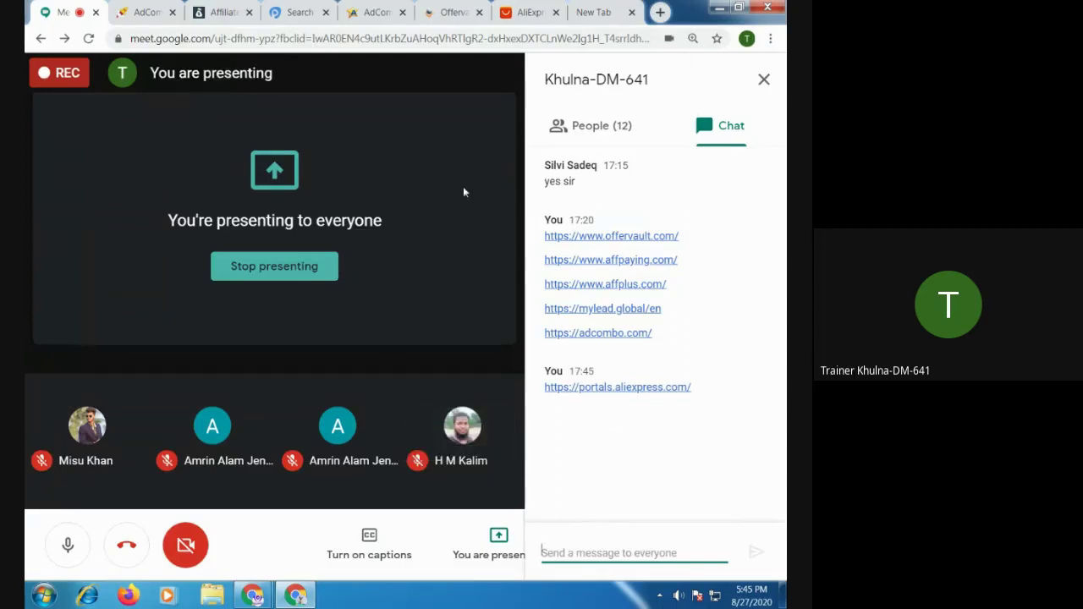
pyautogui.click(764, 78)
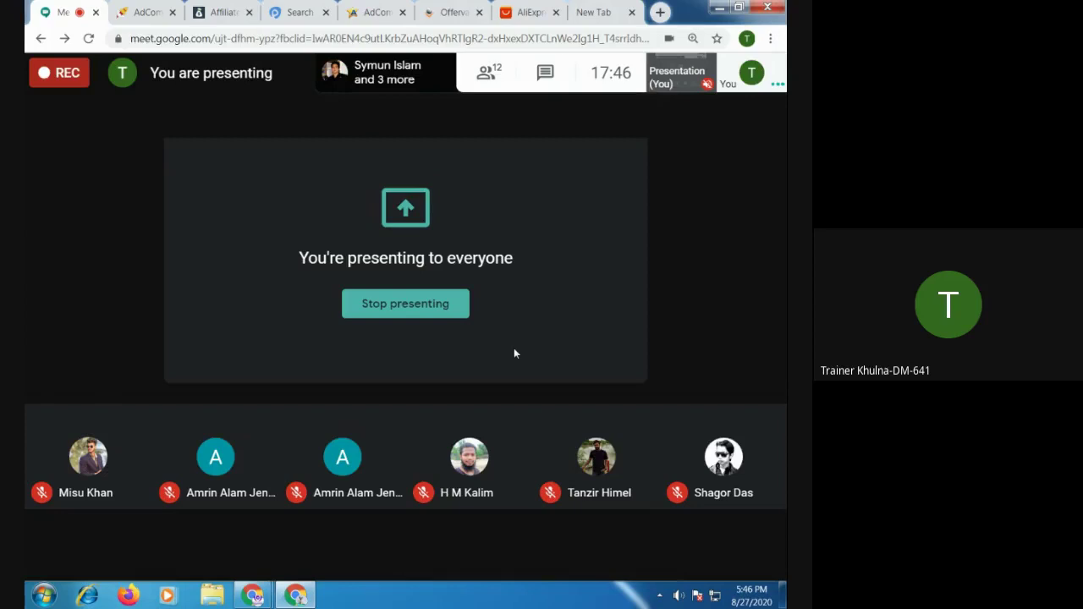
# Close the unused New Tab and the AliExpress tab
pyautogui.click(147, 15)
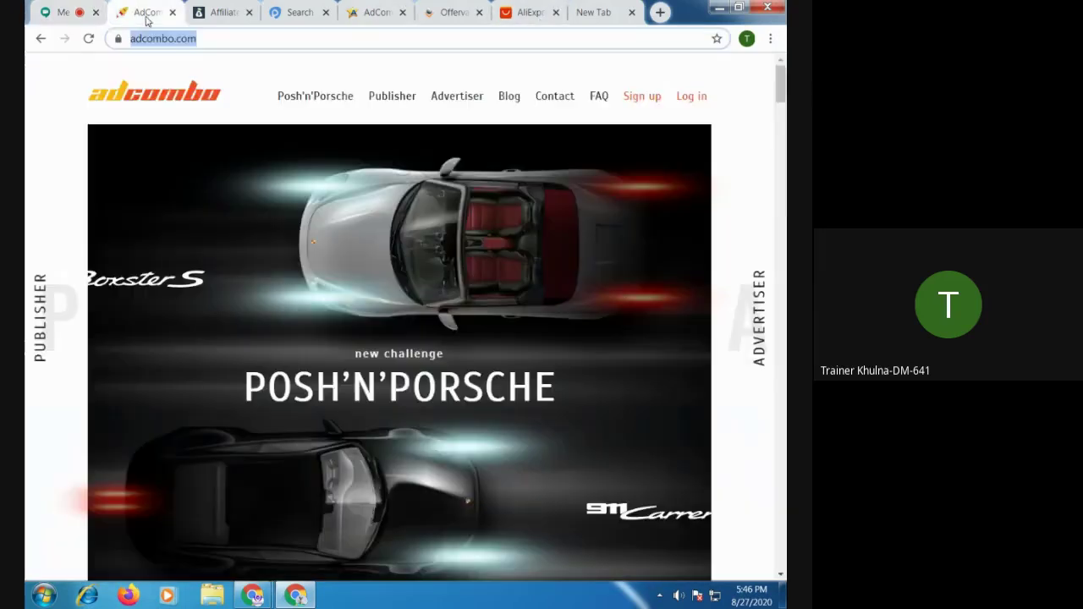
pyautogui.click(595, 12)
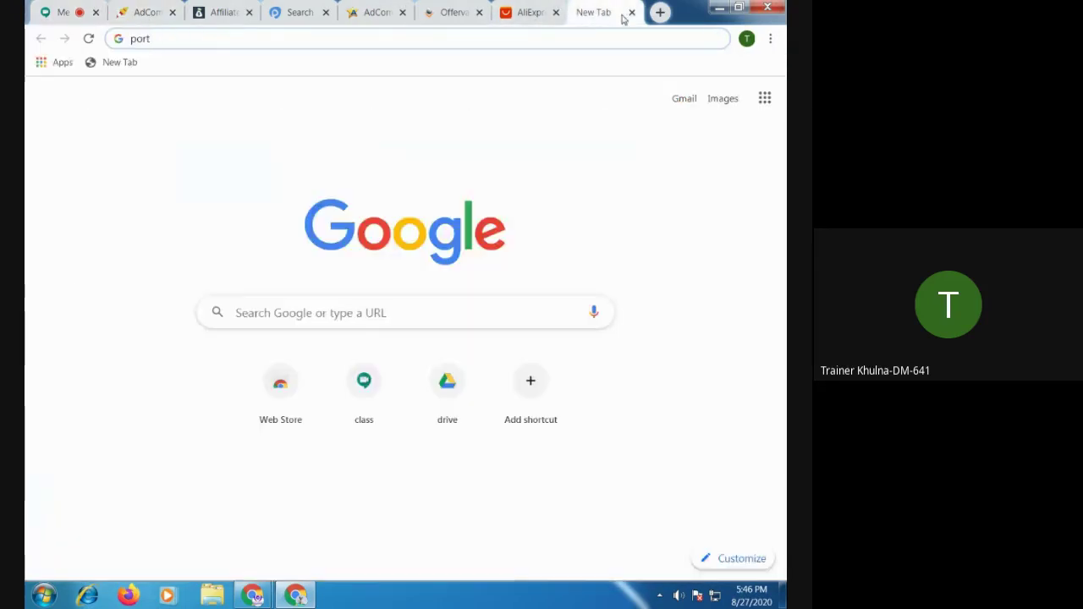
pyautogui.click(632, 13)
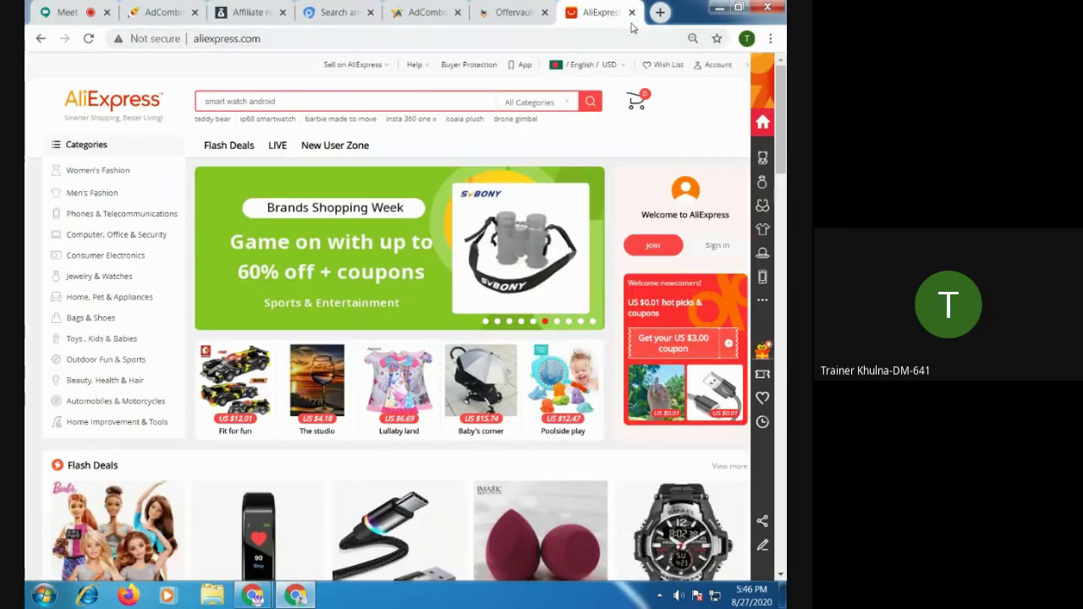
pyautogui.click(631, 12)
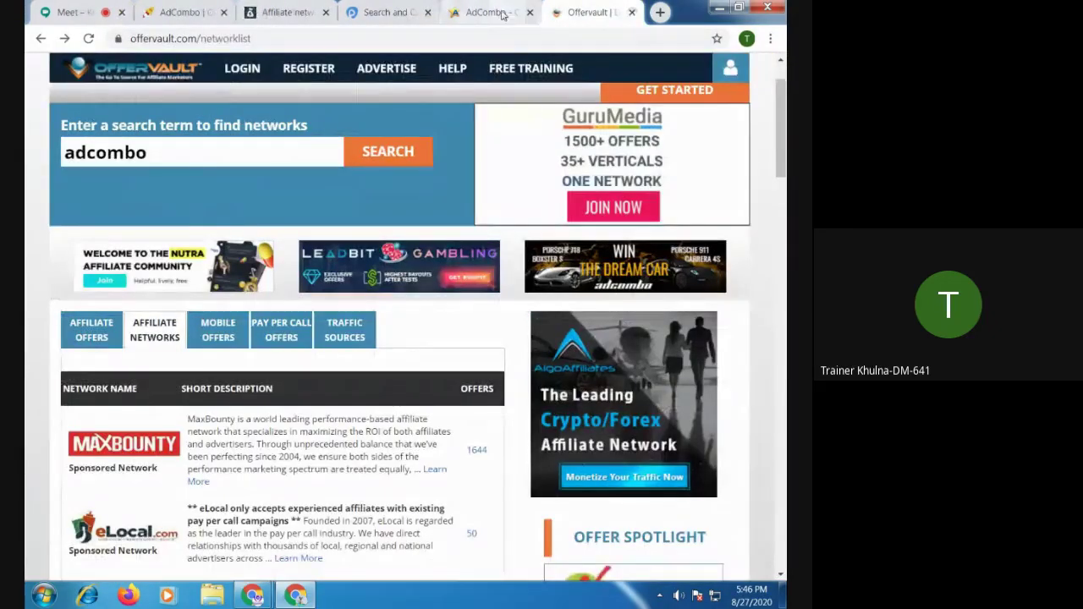
# Flip through the affpaying, affplus, MyLead, AdCombo and Meet tabs, ending on OfferVault
pyautogui.click(487, 13)
pyautogui.click(373, 14)
pyautogui.click(280, 13)
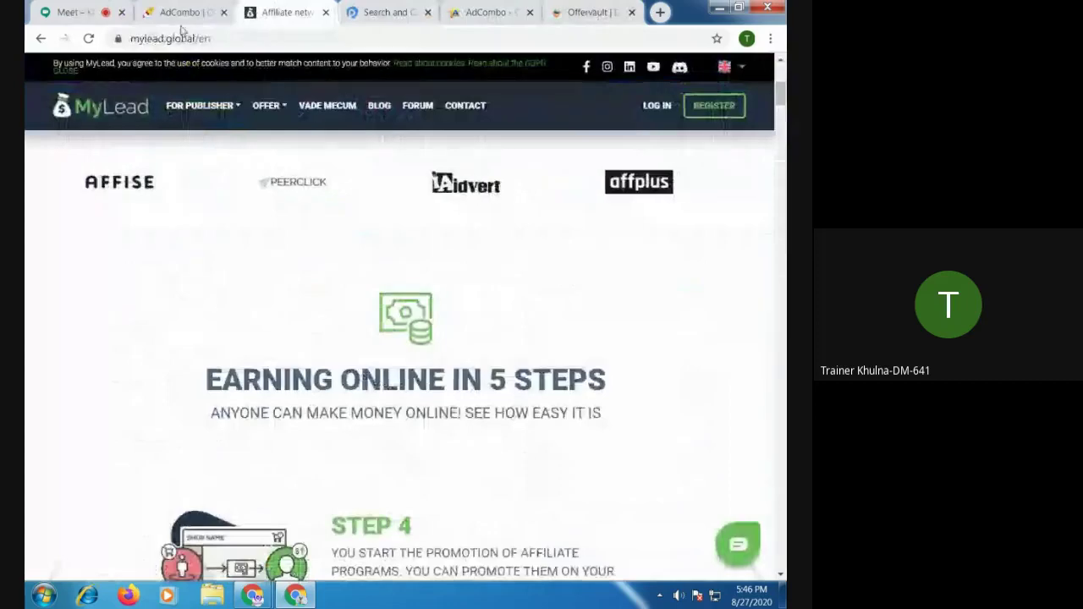
pyautogui.click(180, 12)
pyautogui.click(63, 12)
pyautogui.click(180, 13)
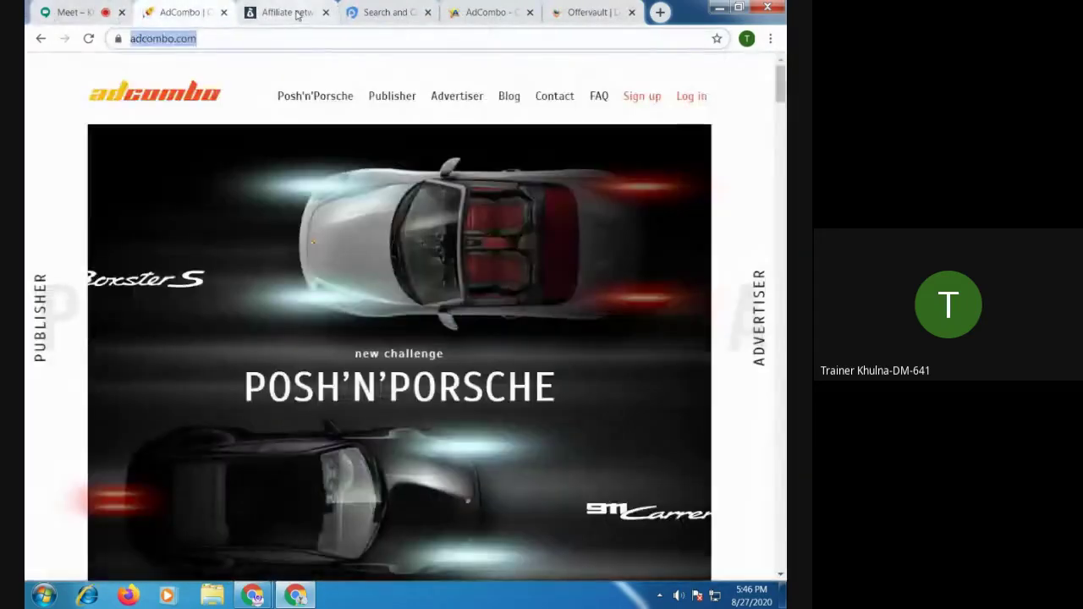
pyautogui.click(288, 13)
pyautogui.click(385, 13)
pyautogui.click(491, 13)
pyautogui.click(592, 13)
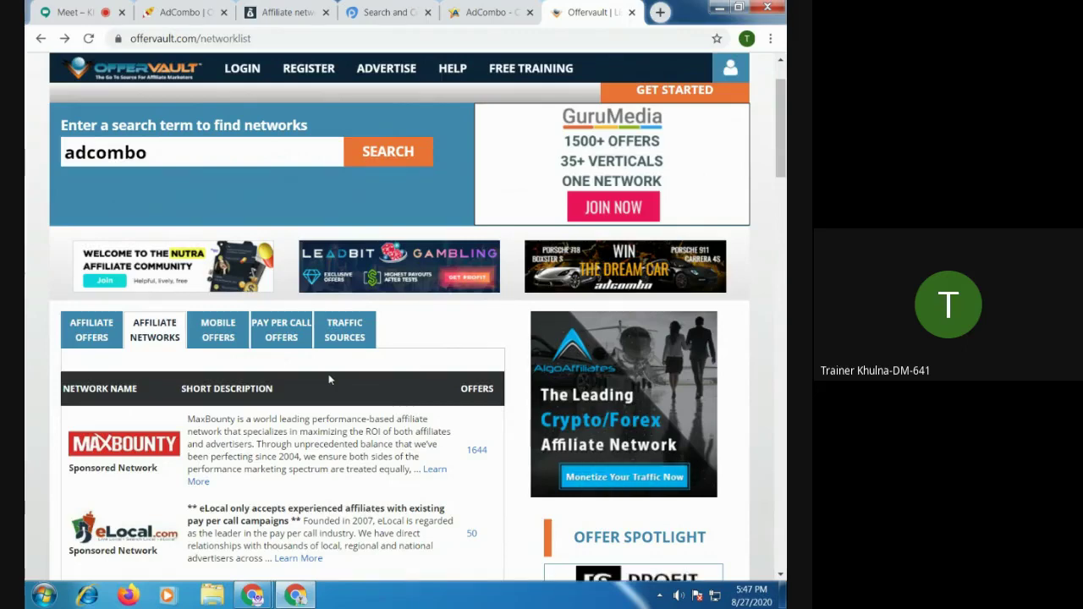
# Check and close the AdCombo website tab, then return to the OfferVault network list
pyautogui.click(181, 16)
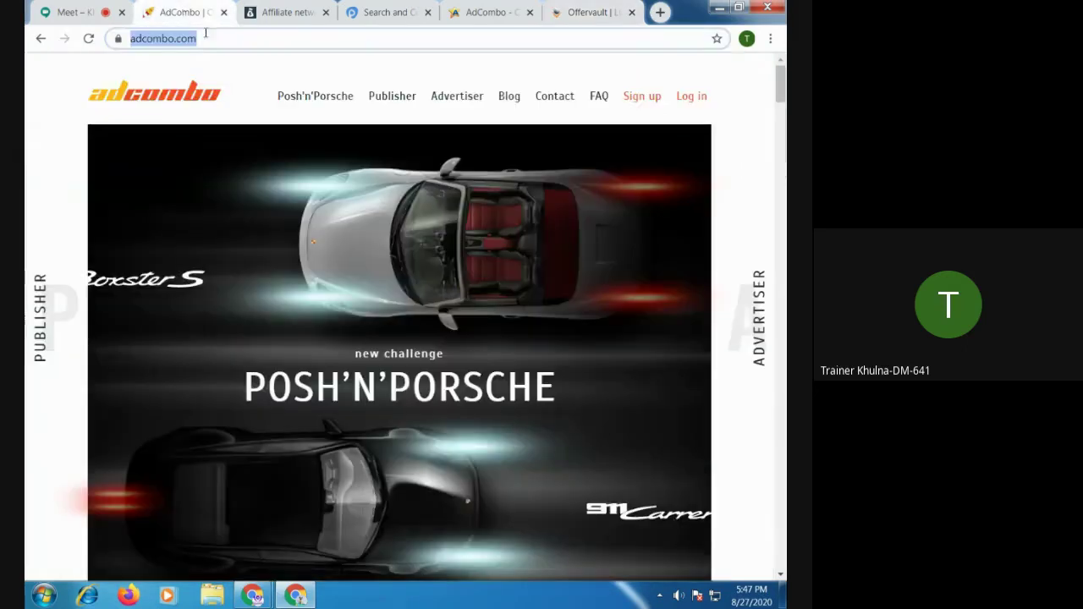
pyautogui.scroll(-3, 370, 390)
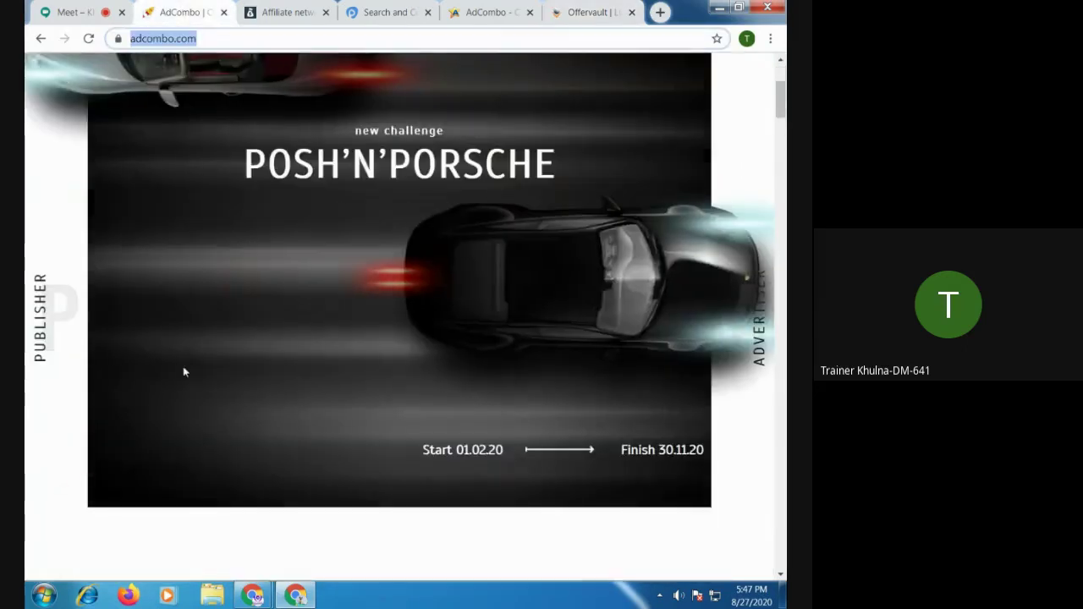
pyautogui.scroll(3, 260, 120)
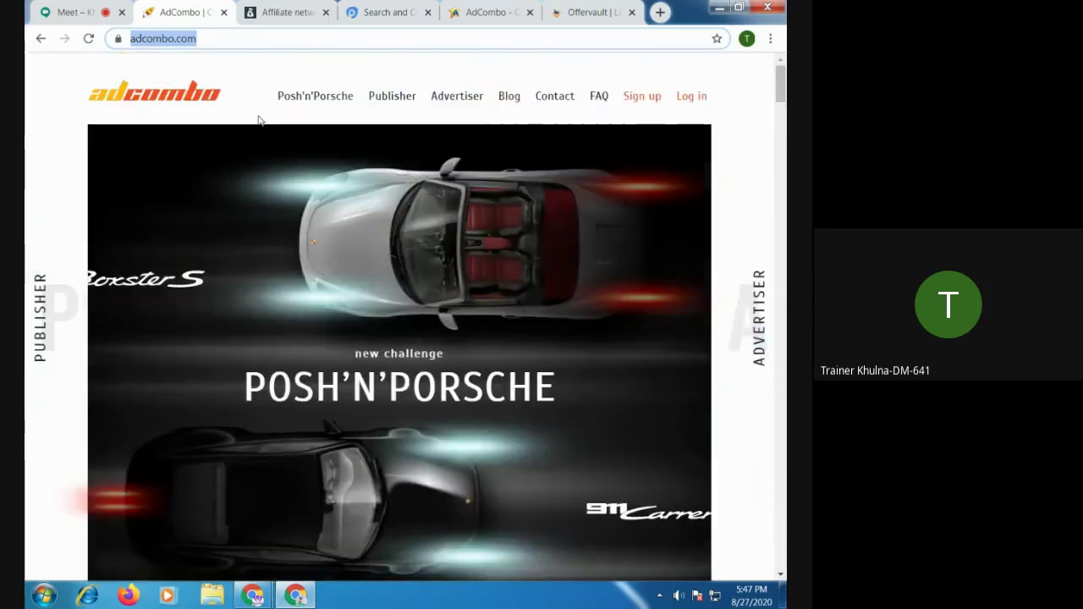
pyautogui.click(224, 14)
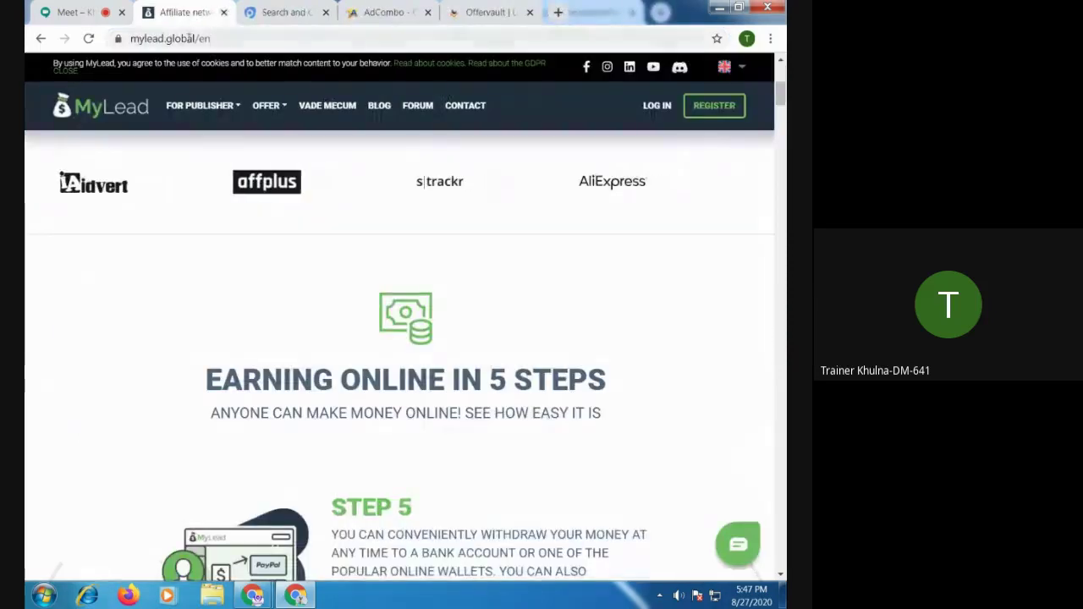
pyautogui.click(264, 13)
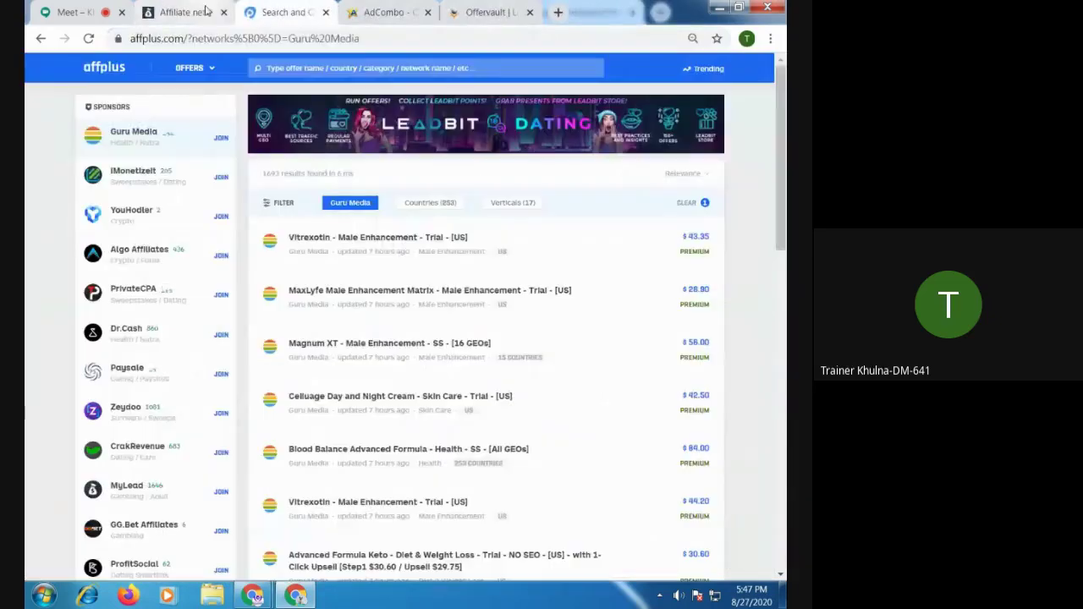
pyautogui.click(385, 12)
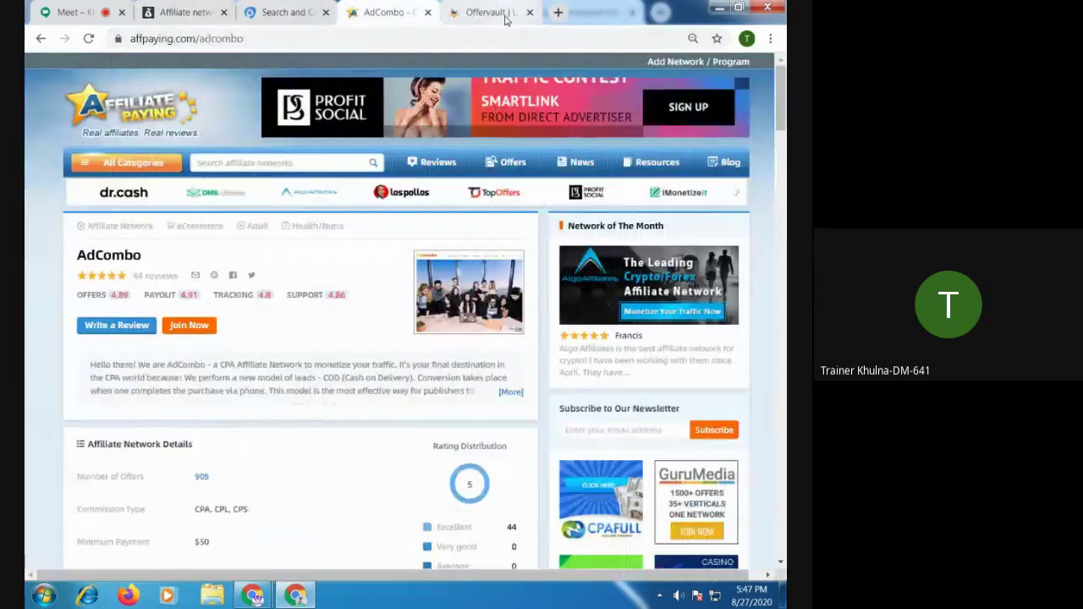
pyautogui.click(483, 12)
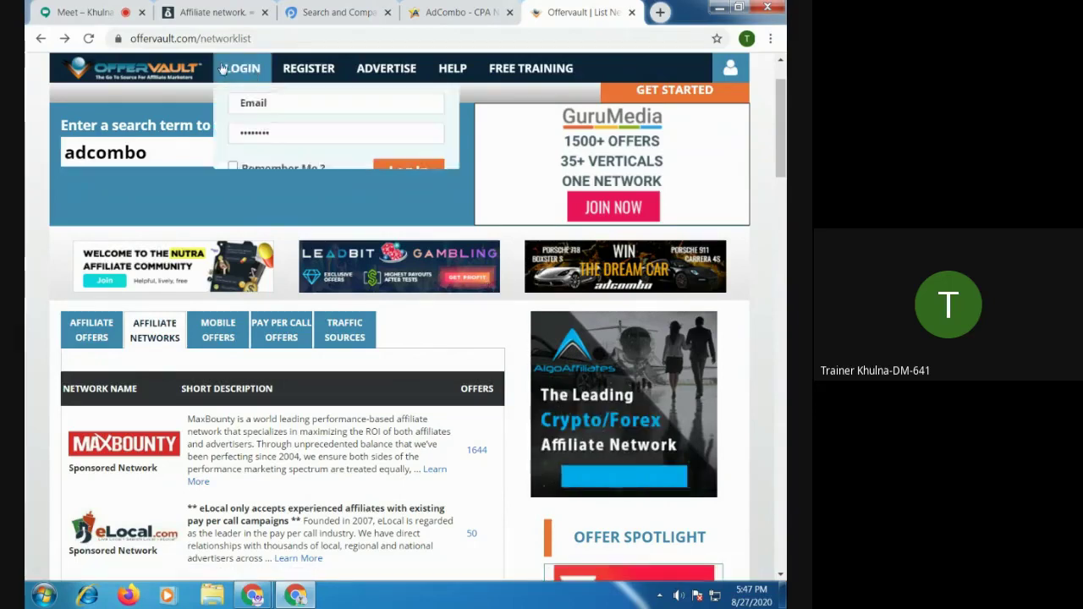
# Copy offervault.com from the address bar and open a blank new tab
pyautogui.moveTo(193, 40); pyautogui.dragTo(110, 48)
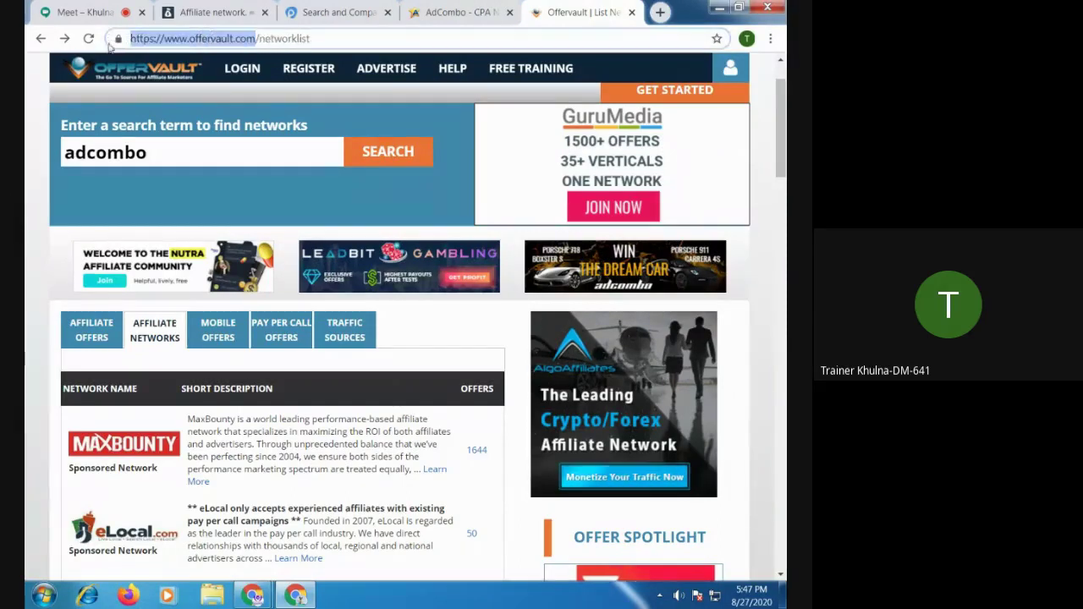
pyautogui.click(252, 40)
pyautogui.moveTo(255, 39); pyautogui.dragTo(189, 40)
pyautogui.click(242, 68)
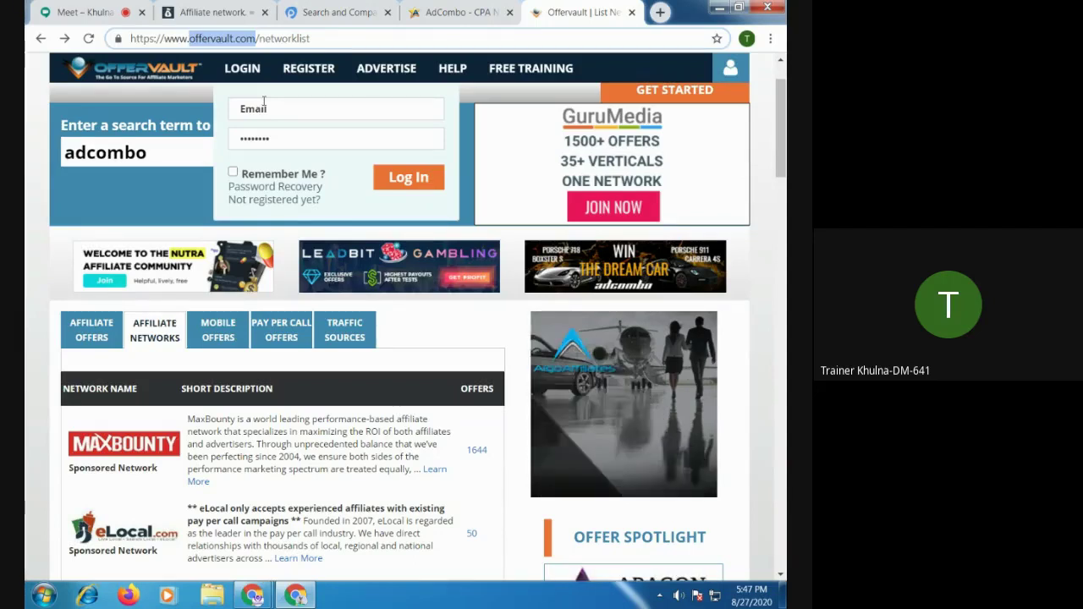
pyautogui.rightClick(226, 38)
pyautogui.click(261, 89)
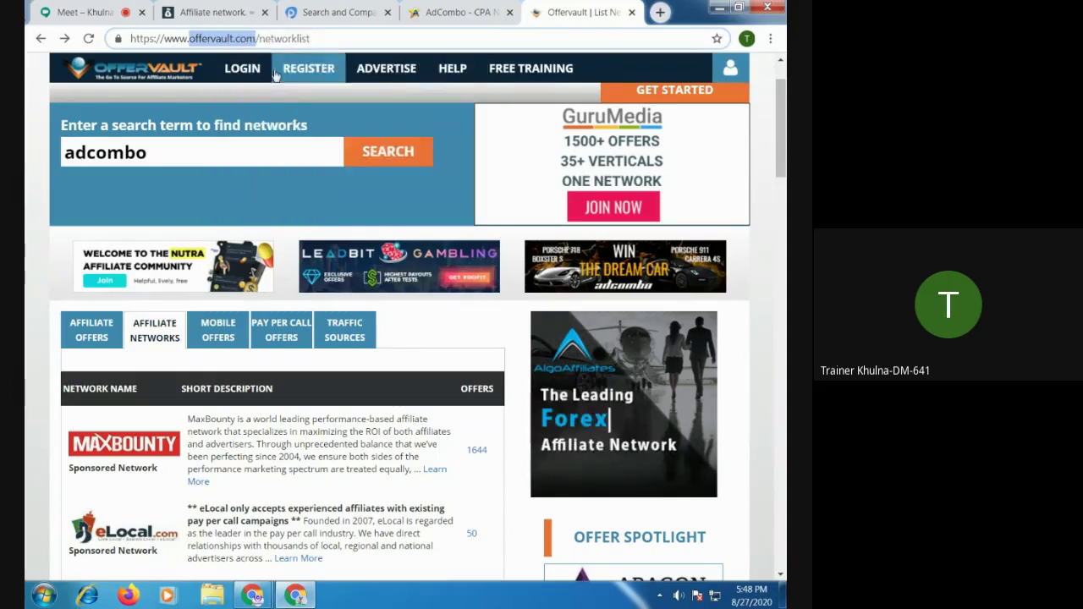
pyautogui.hotkey('ctrl', 't')
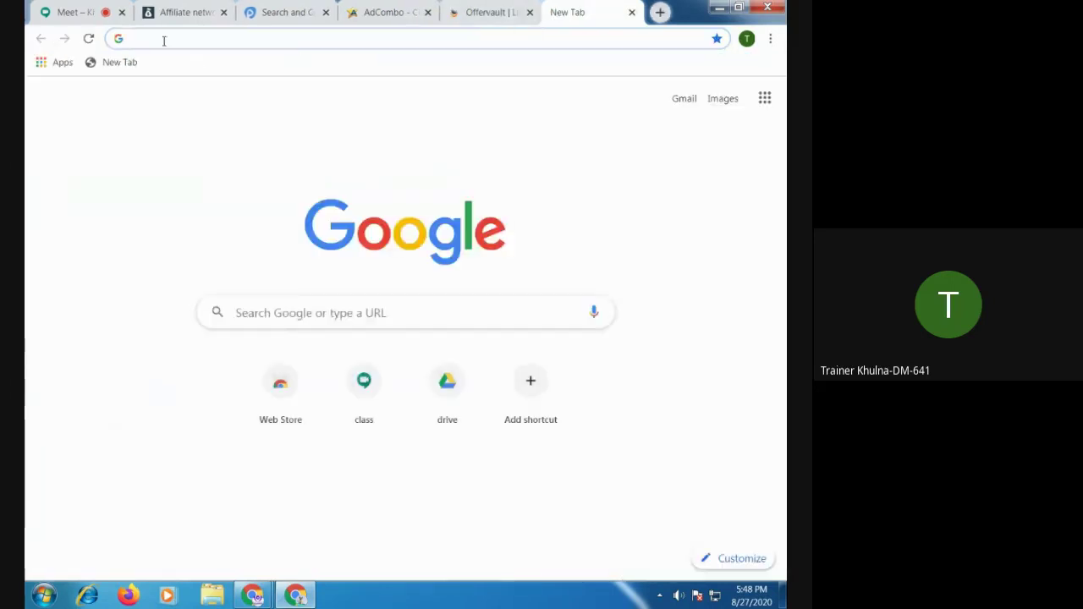
# Paste offervault.com into the new tab, load it, and browse its 57670 listed offers
pyautogui.rightClick(165, 39)
pyautogui.click(201, 115)
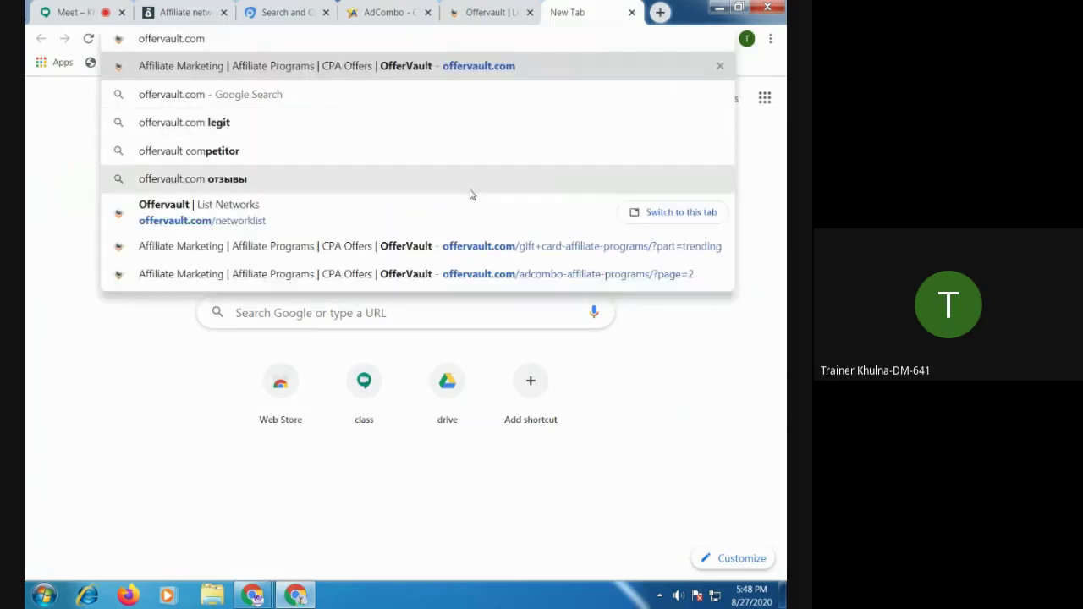
pyautogui.press('Return')
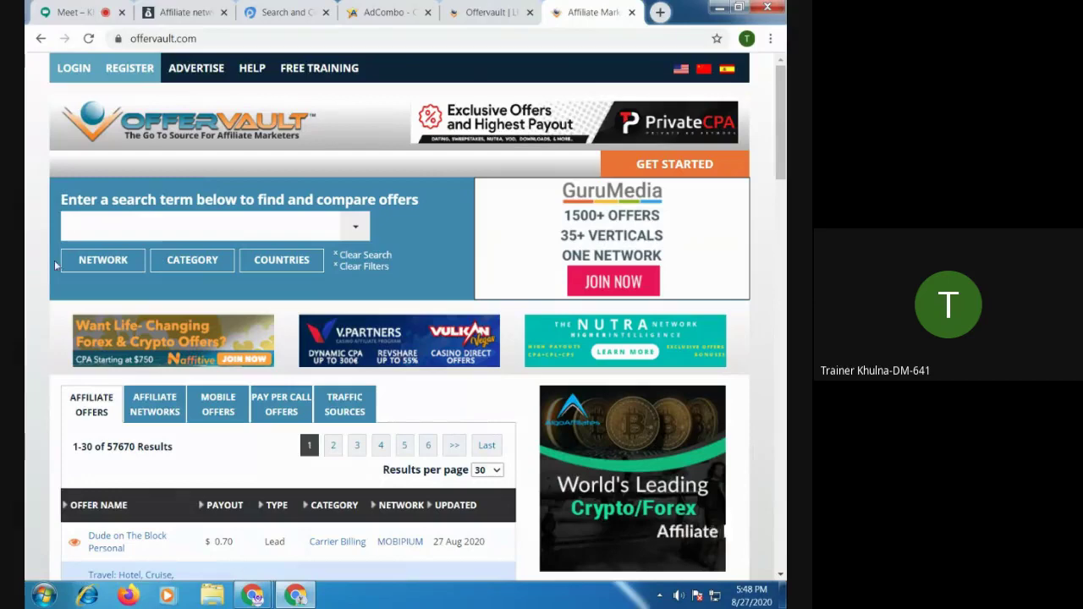
pyautogui.scroll(-4, 606, 526)
pyautogui.scroll(-2, 606, 188)
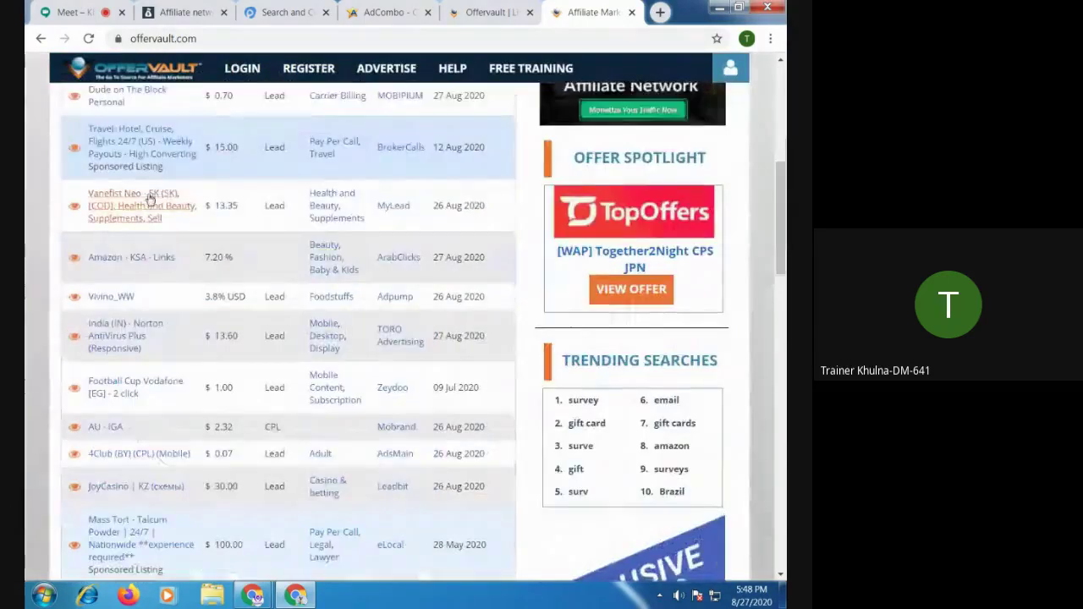
pyautogui.scroll(-8, 584, 251)
pyautogui.scroll(-7, 587, 264)
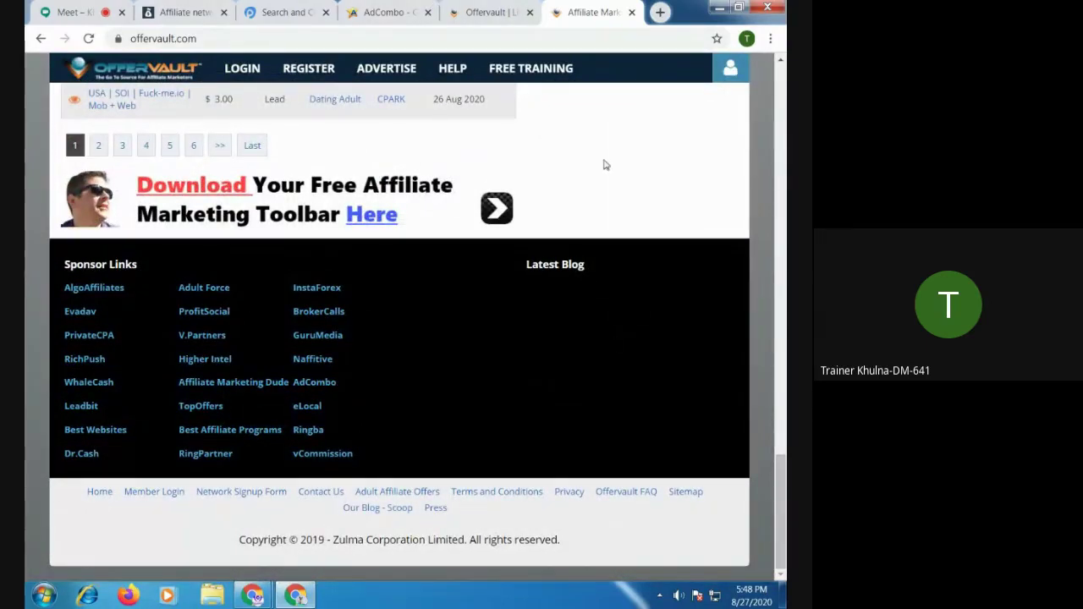
pyautogui.scroll(10, 465, 207)
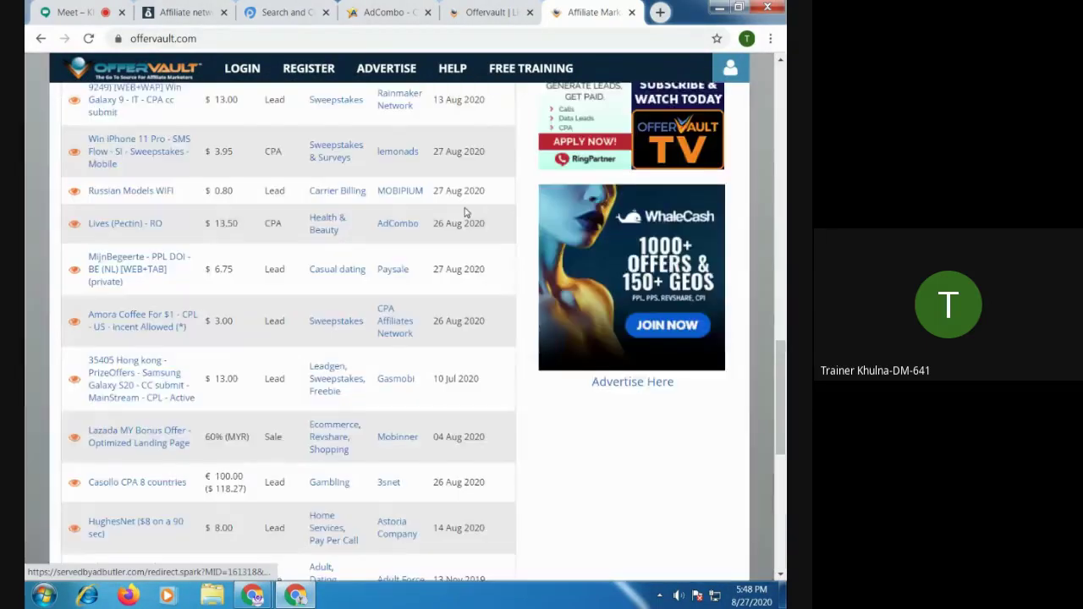
pyautogui.scroll(-4, 465, 208)
pyautogui.scroll(1, 465, 213)
pyautogui.scroll(7, 463, 212)
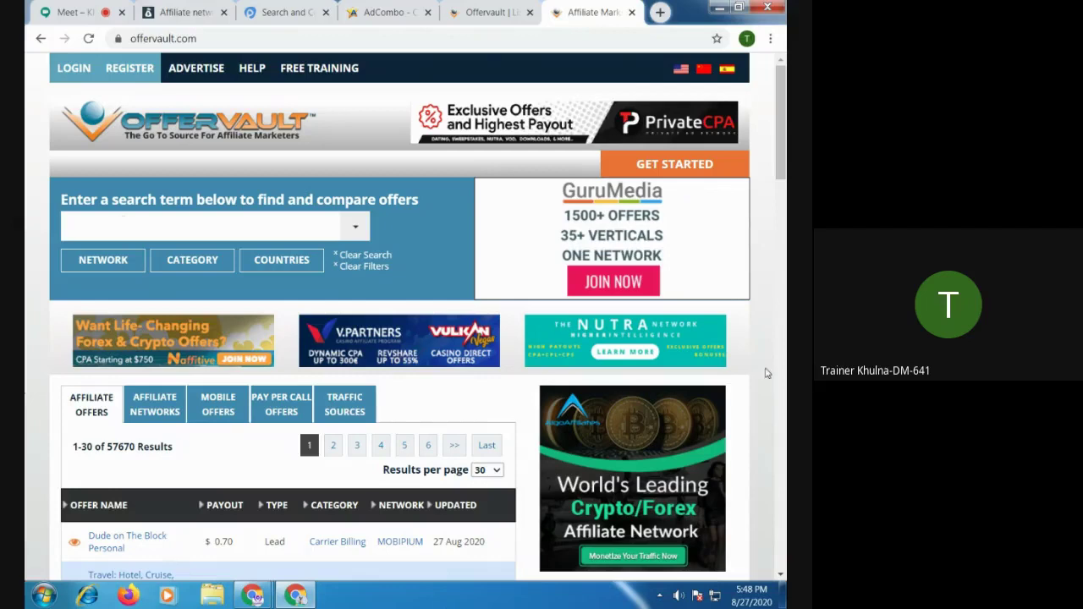
pyautogui.click(169, 39)
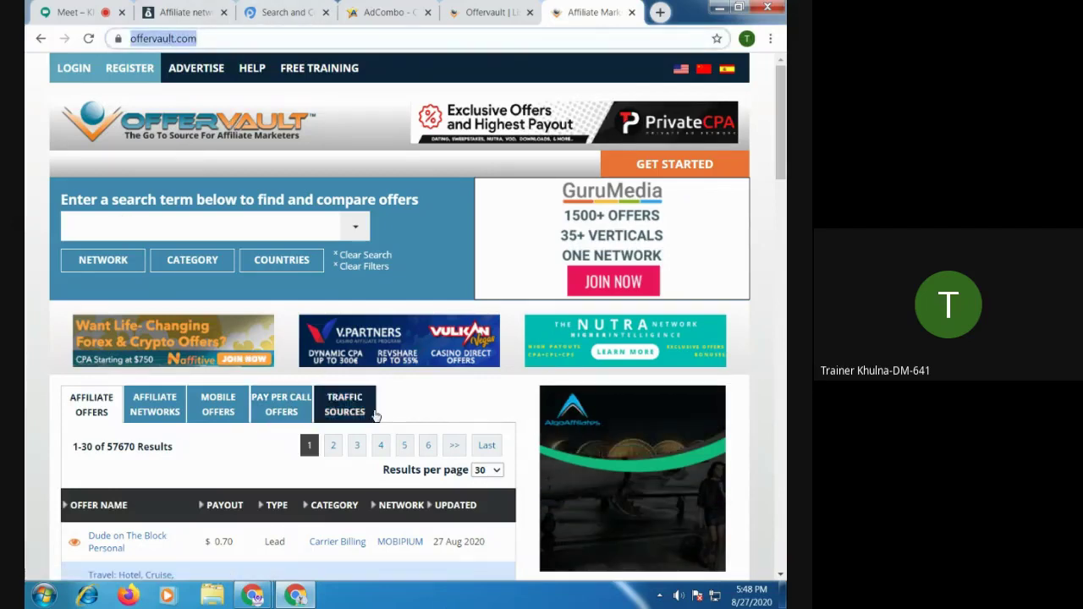
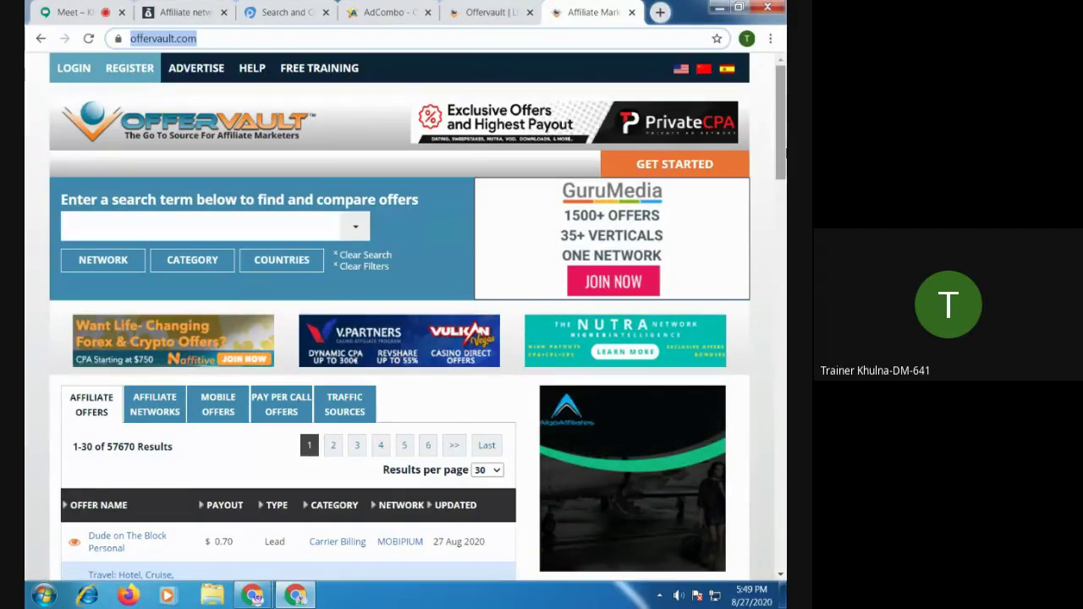
# Search Google for namecheap and bluehost in new tabs and open the Bluehost website
pyautogui.click(660, 12)
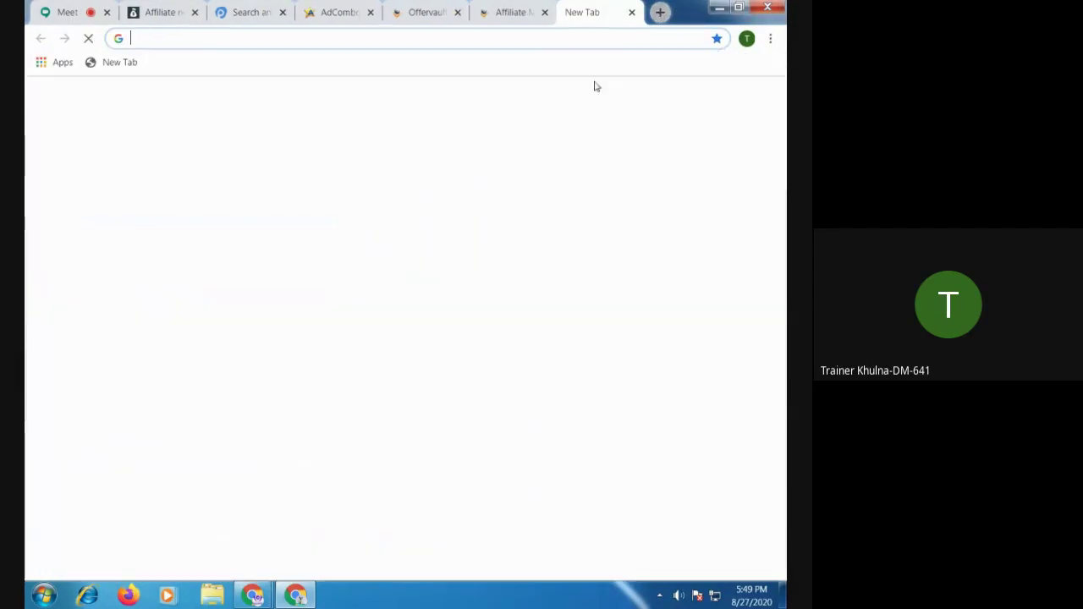
pyautogui.click(315, 306)
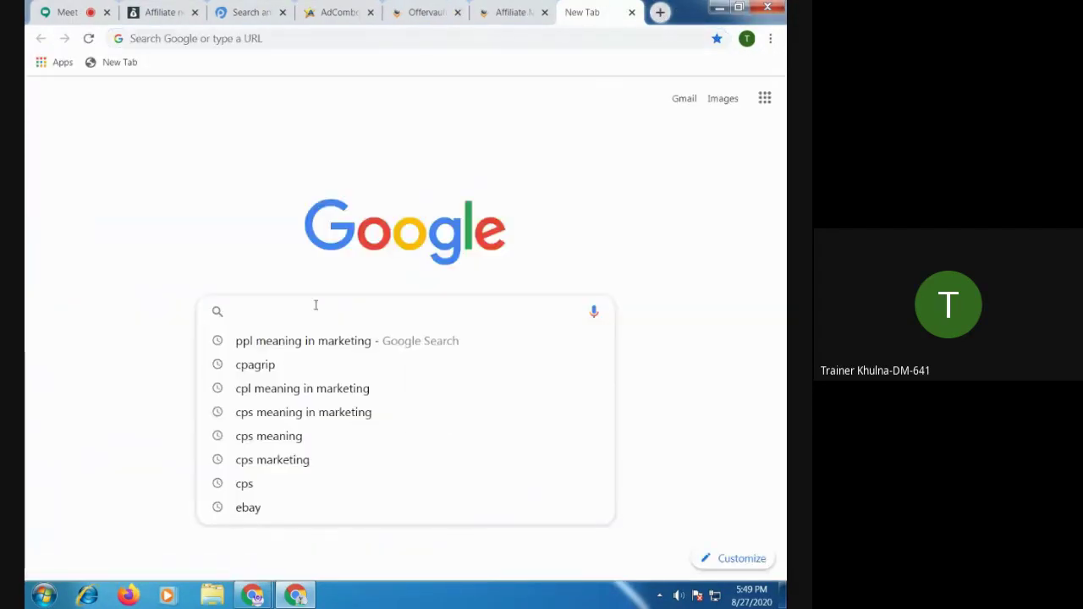
pyautogui.write('namech')
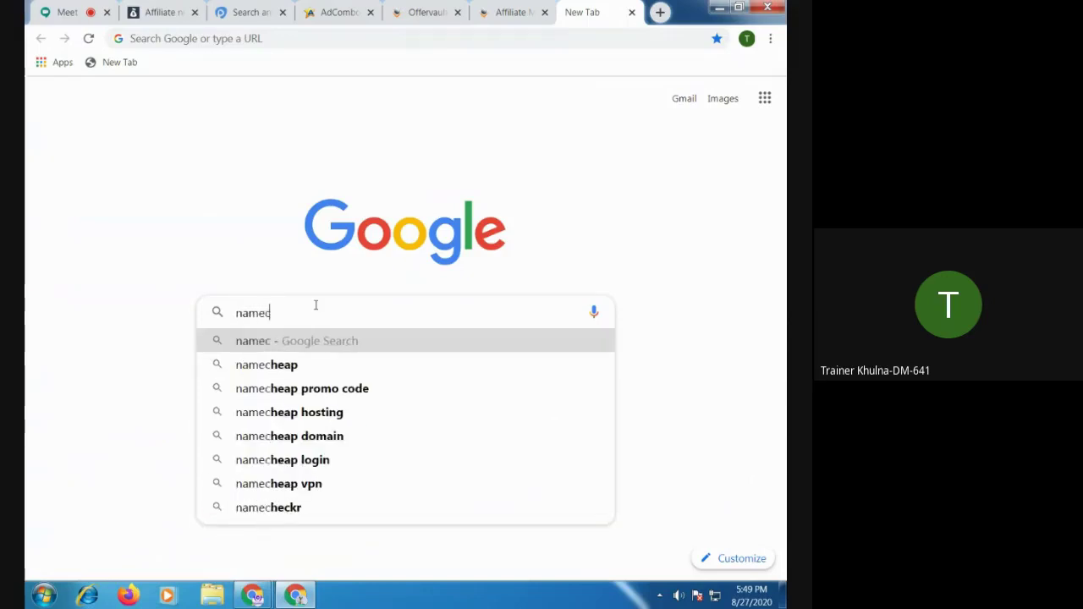
pyautogui.write('e')
pyautogui.press('Return')
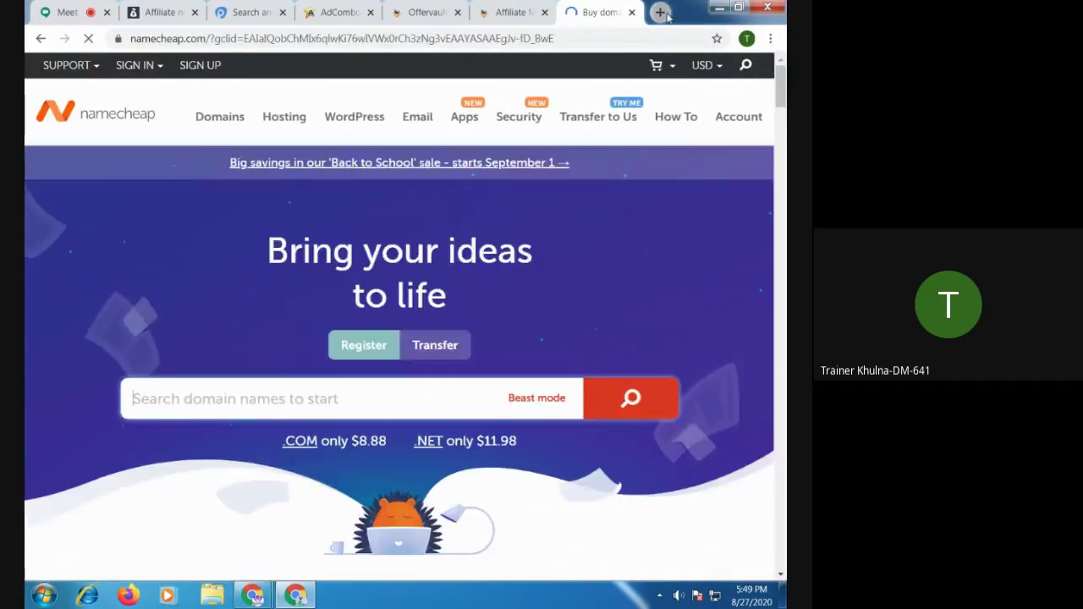
pyautogui.click(660, 12)
pyautogui.write('bluehost')
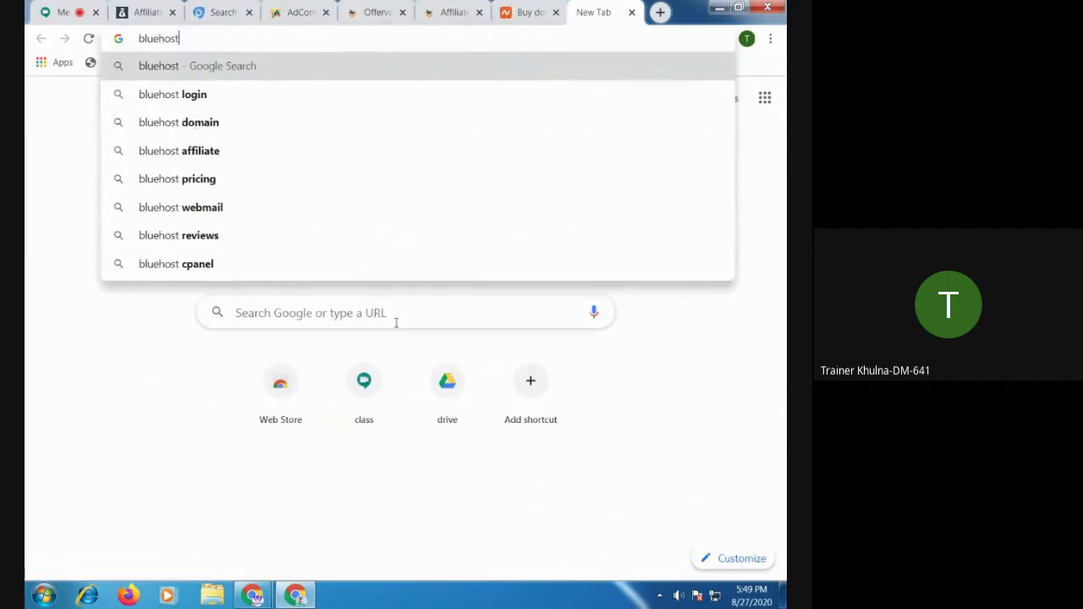
pyautogui.press('Return')
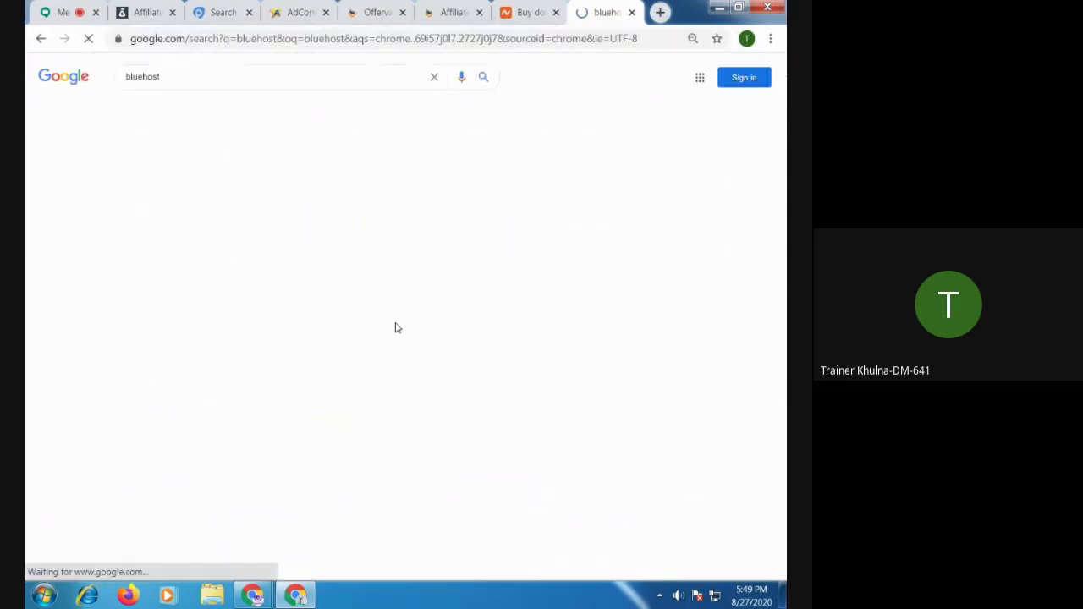
pyautogui.click(157, 173)
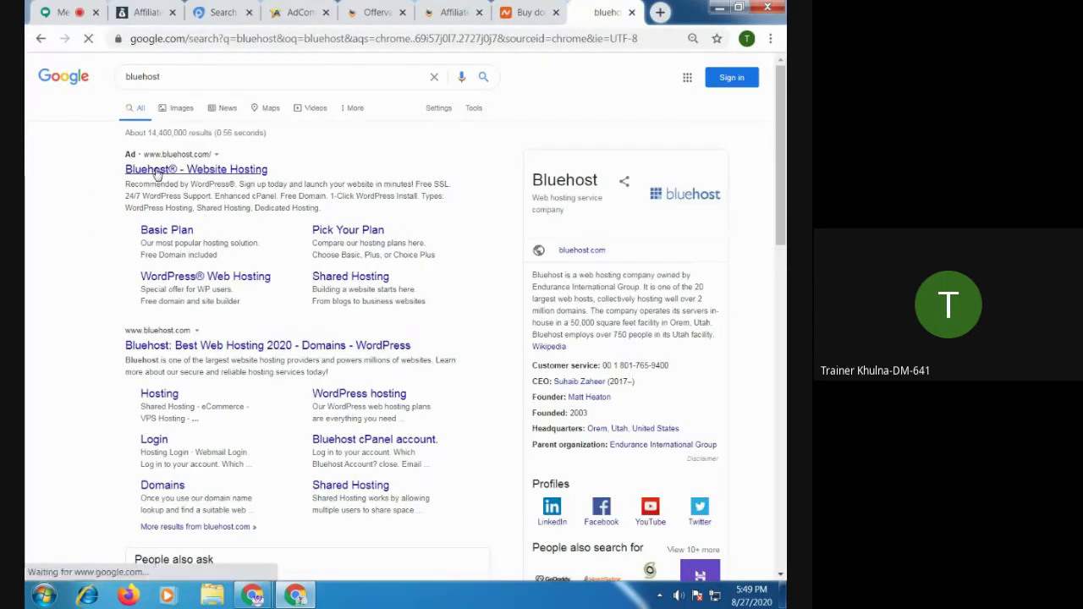
# Search hostgator and godaddy in new tabs, correcting the 'goda' query to godaddy
pyautogui.click(660, 12)
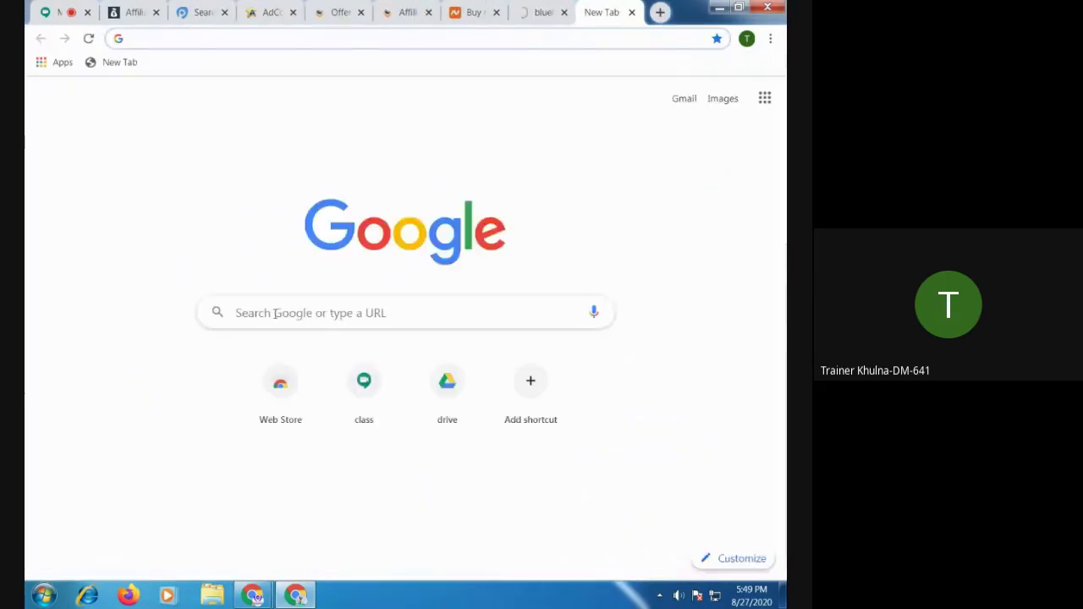
pyautogui.write('hostgat')
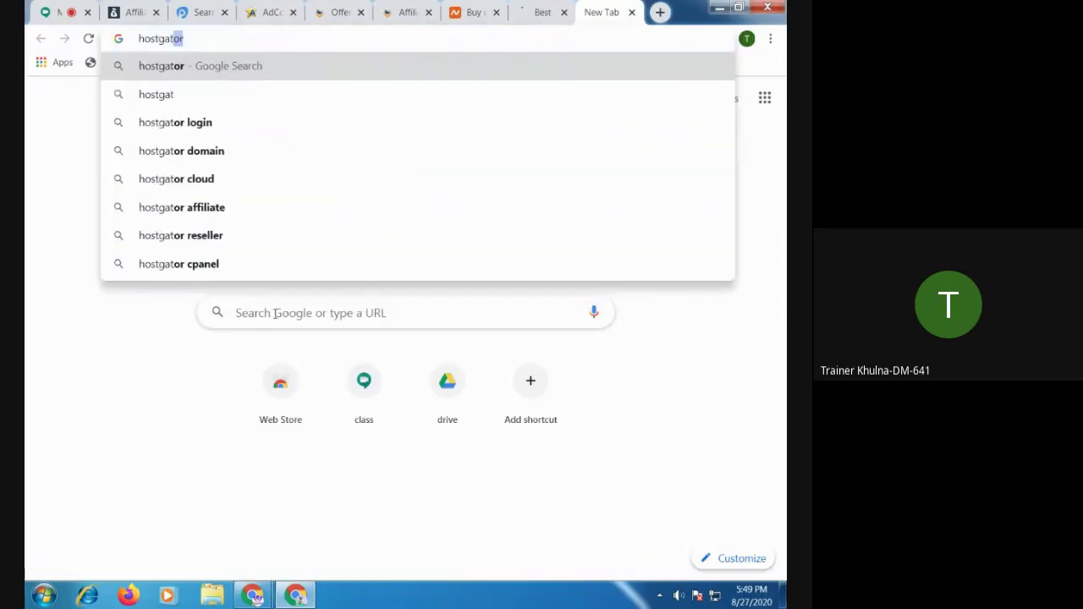
pyautogui.press('Return')
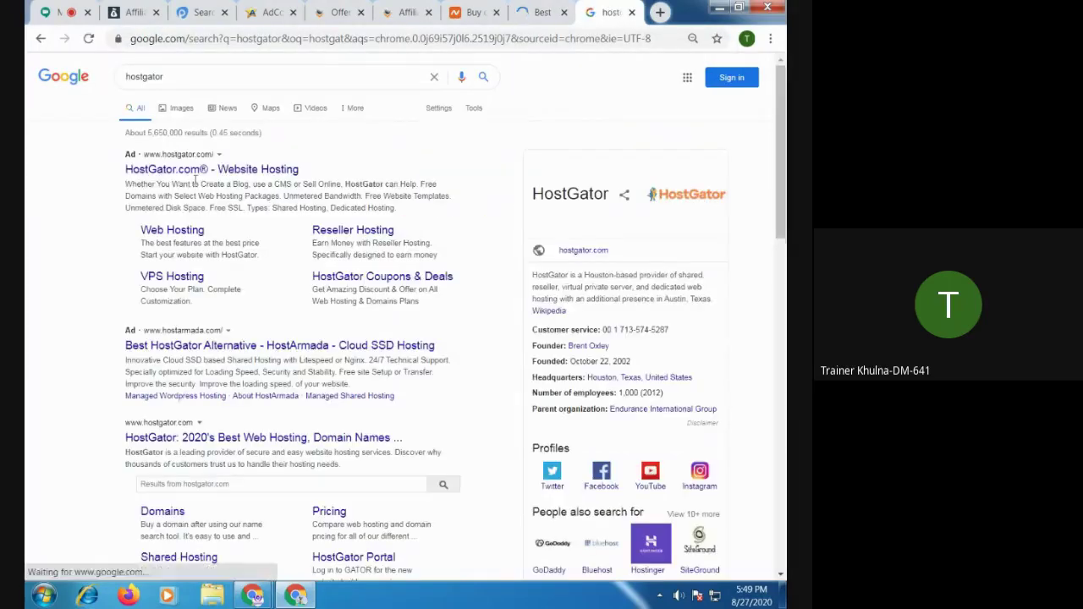
pyautogui.click(660, 12)
pyautogui.write('goda')
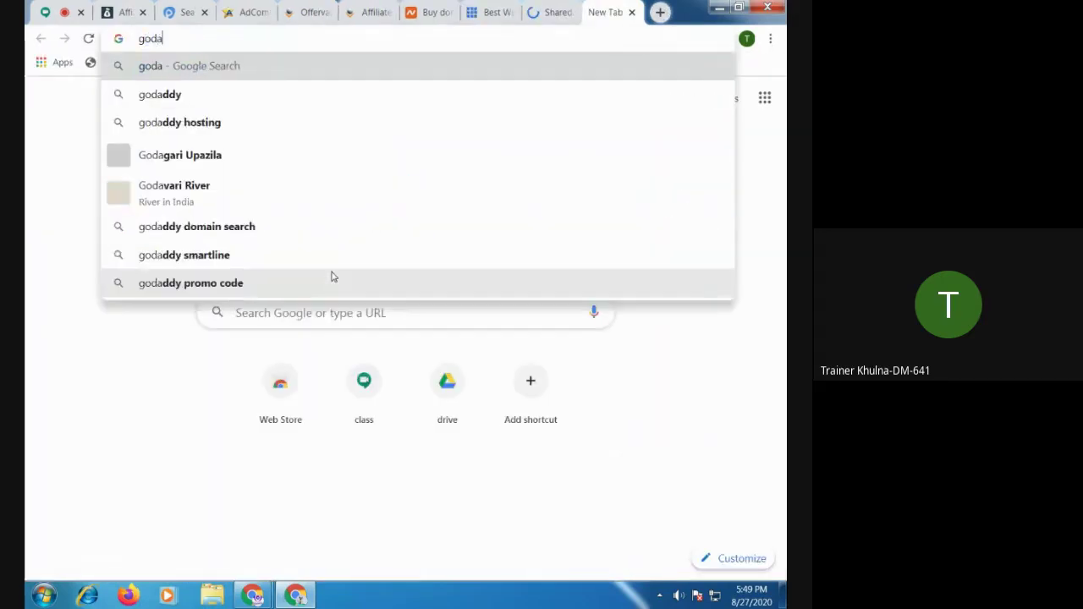
pyautogui.press('Return')
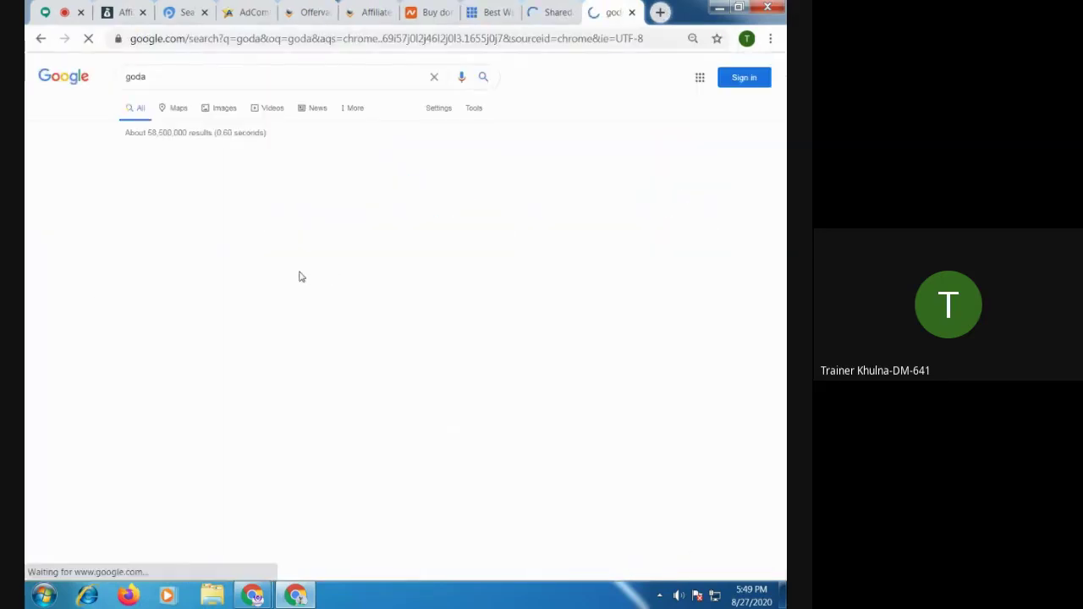
pyautogui.click(178, 76)
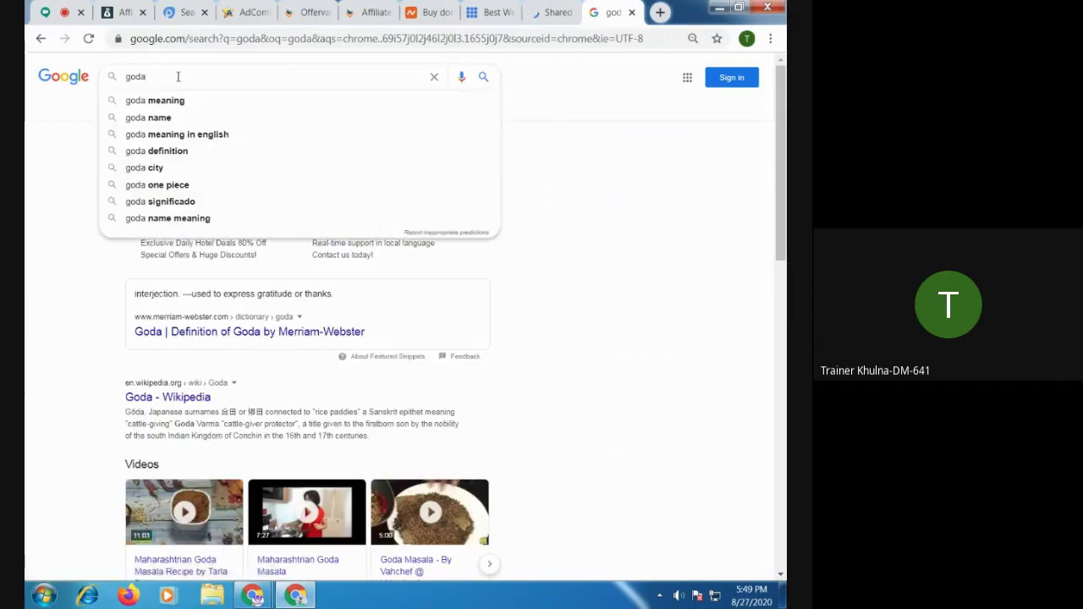
pyautogui.write('dady')
pyautogui.press('Return')
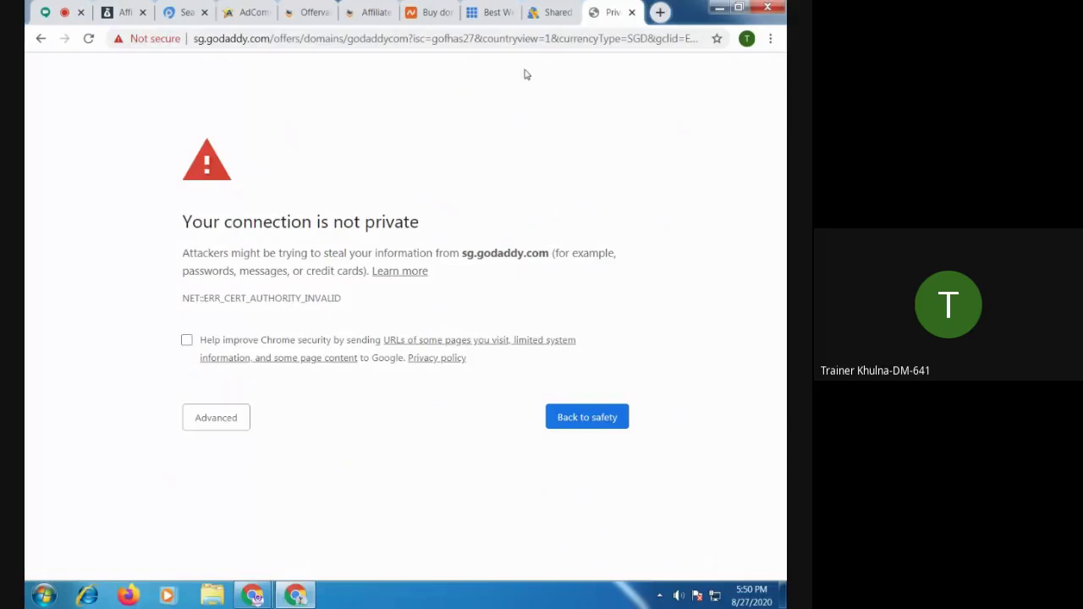
# Compare the HostGator, Bluehost and GoDaddy warning tabs, finishing on the Namecheap homepage
pyautogui.click(555, 16)
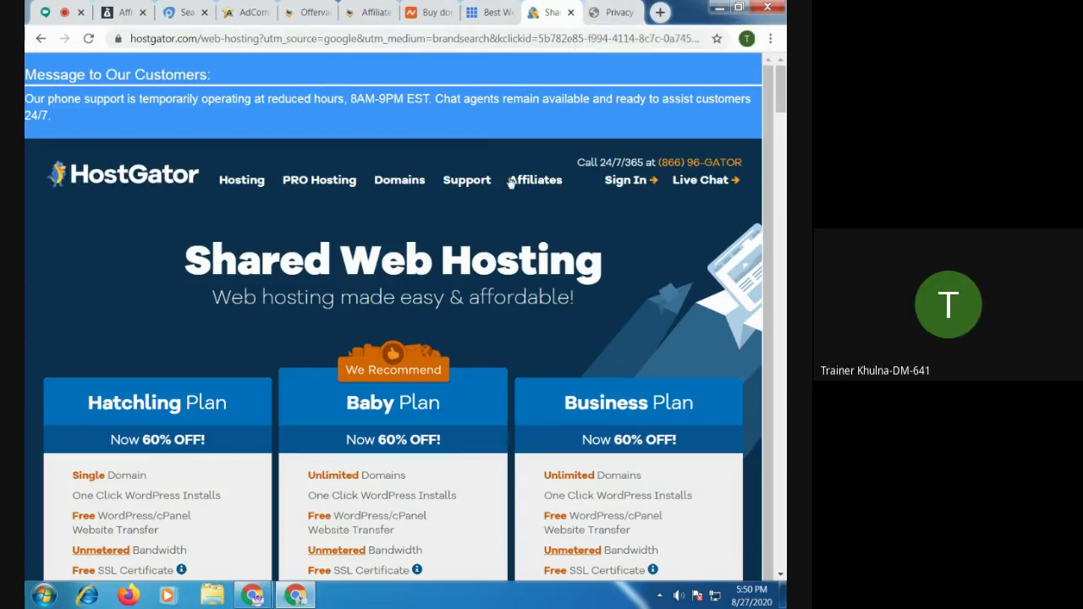
pyautogui.click(489, 14)
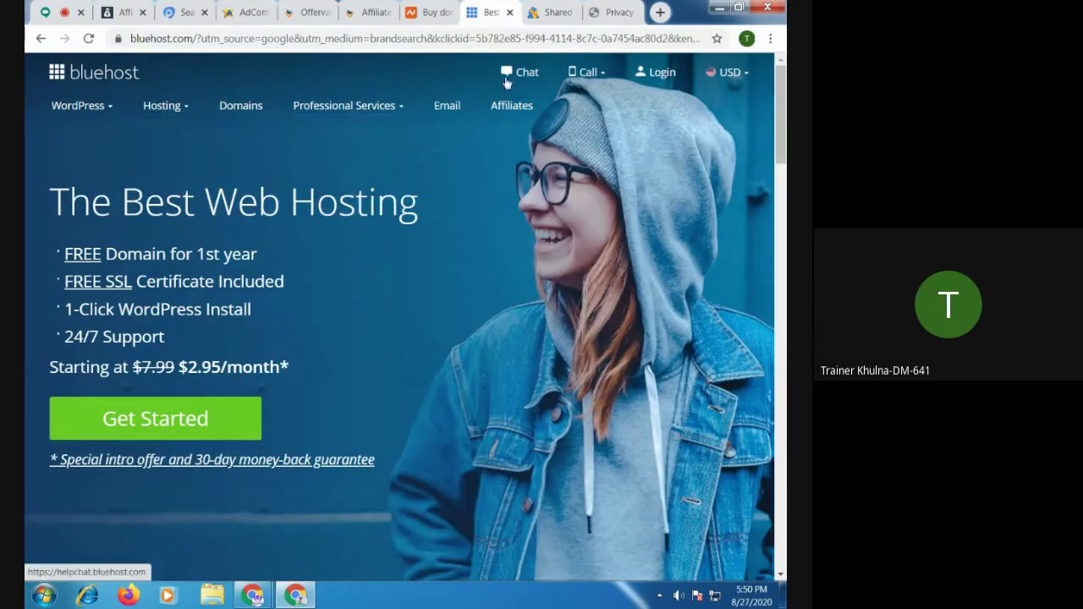
pyautogui.click(426, 16)
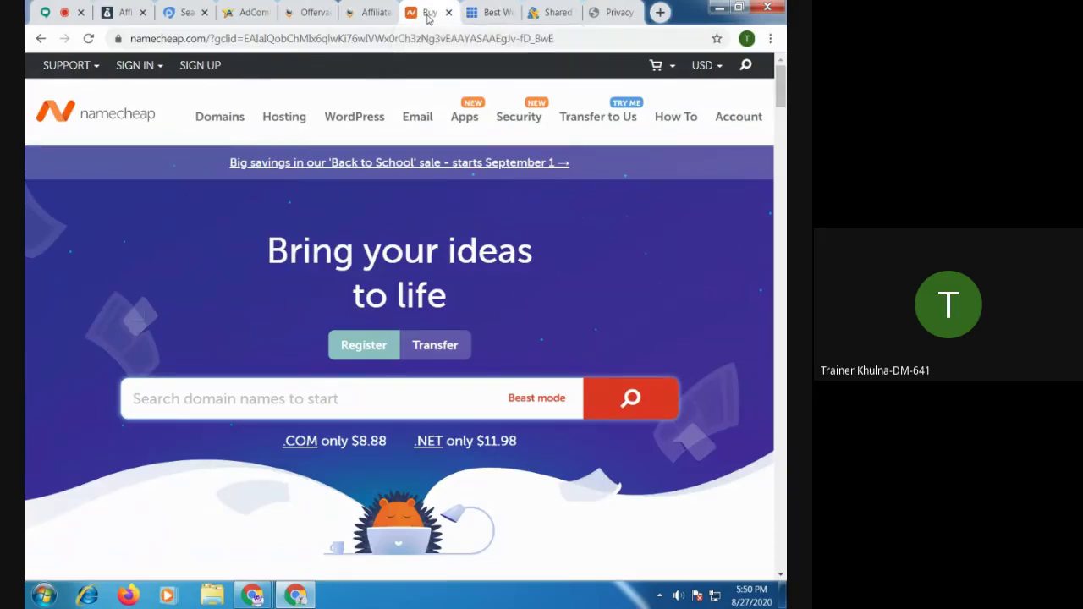
pyautogui.click(491, 12)
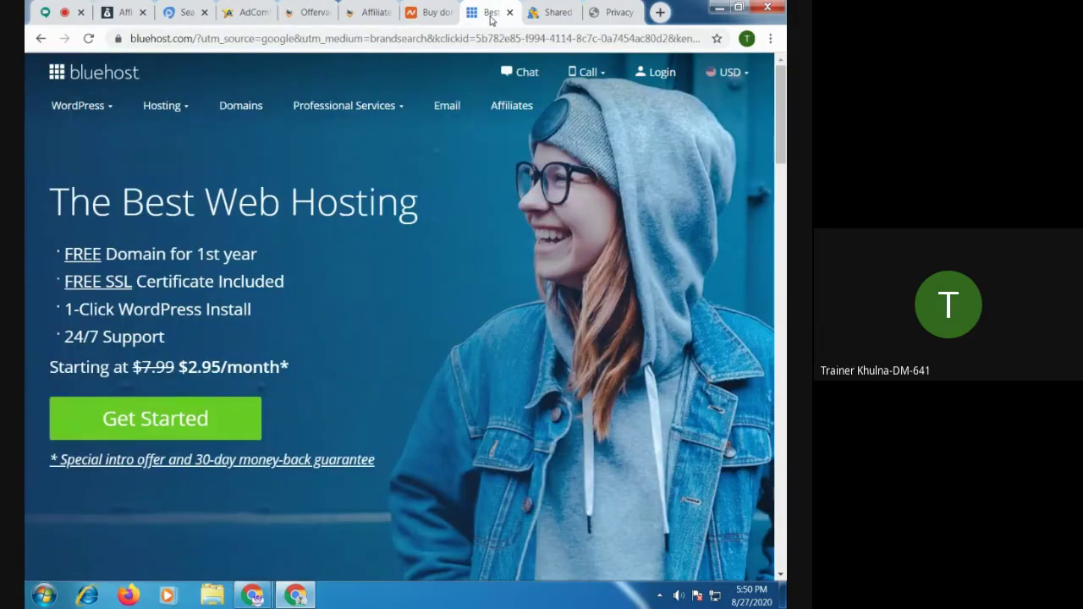
pyautogui.click(430, 13)
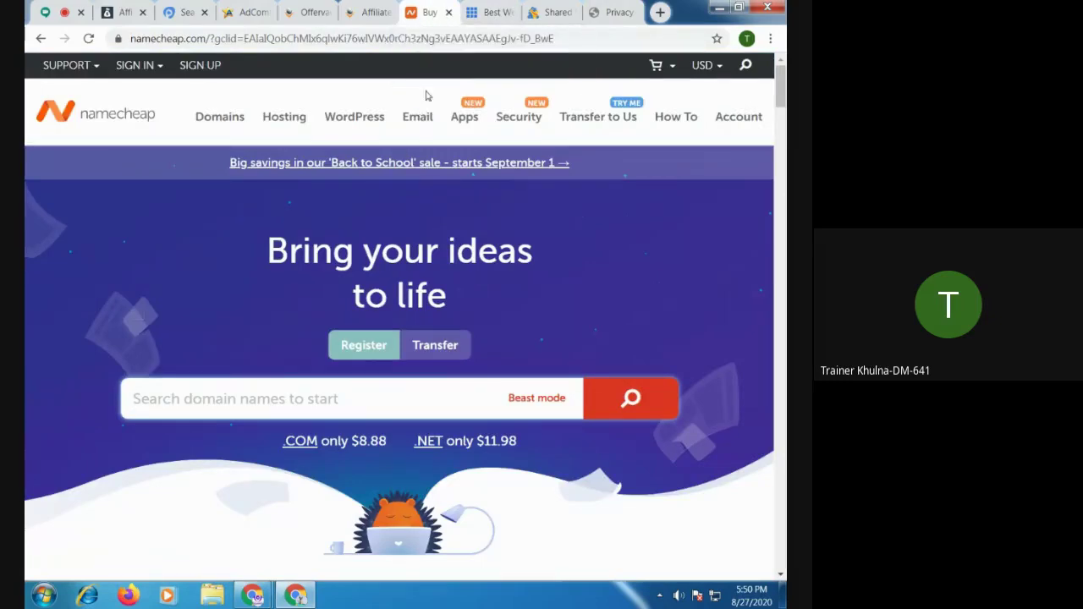
pyautogui.click(492, 12)
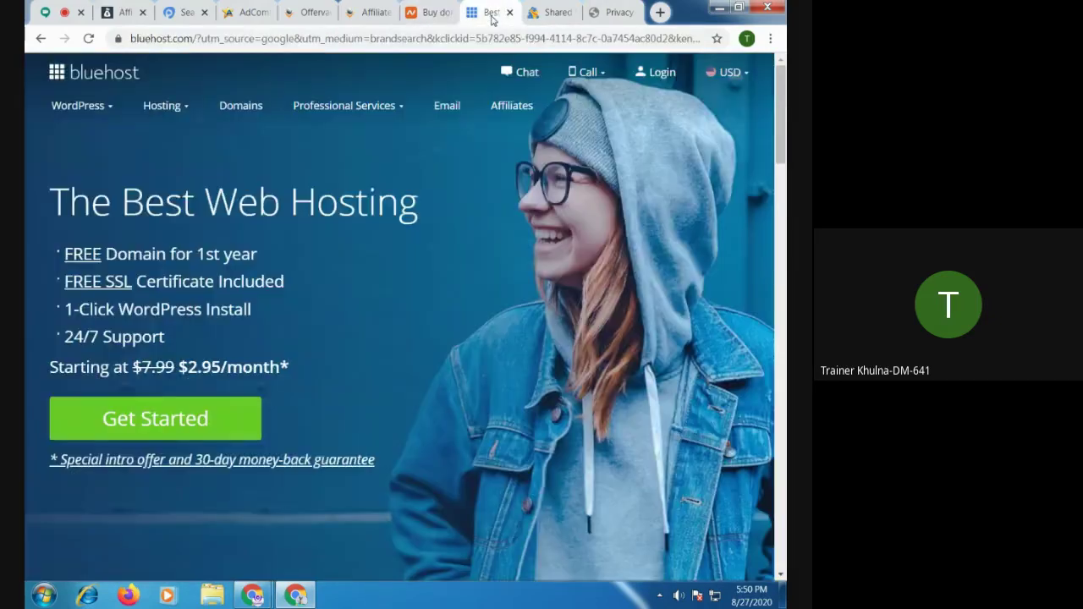
pyautogui.click(436, 13)
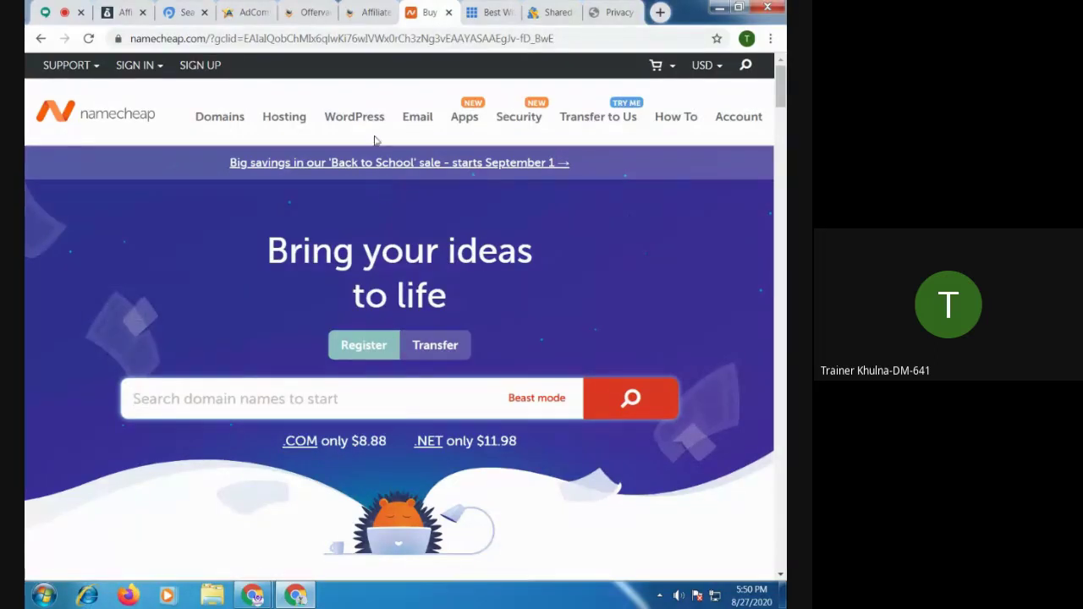
pyautogui.click(498, 13)
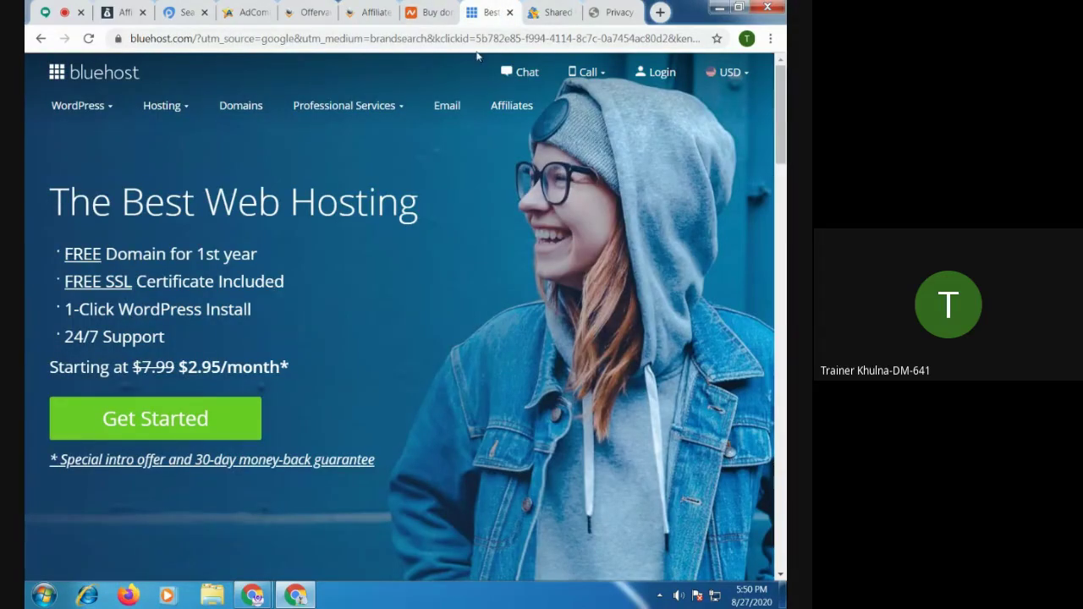
pyautogui.click(562, 17)
pyautogui.click(616, 14)
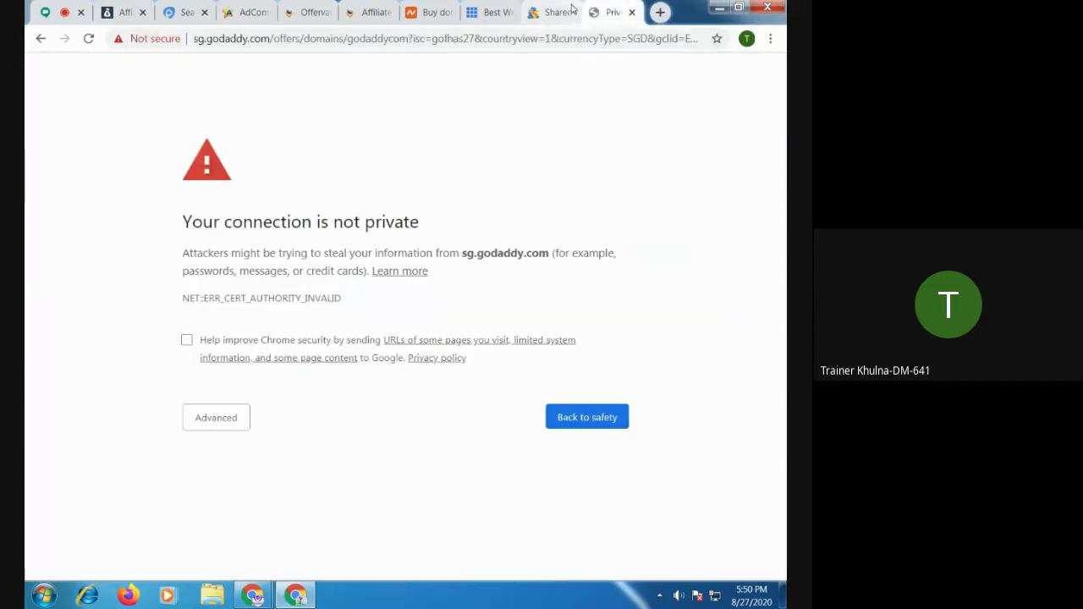
pyautogui.click(554, 13)
pyautogui.click(498, 14)
pyautogui.click(431, 13)
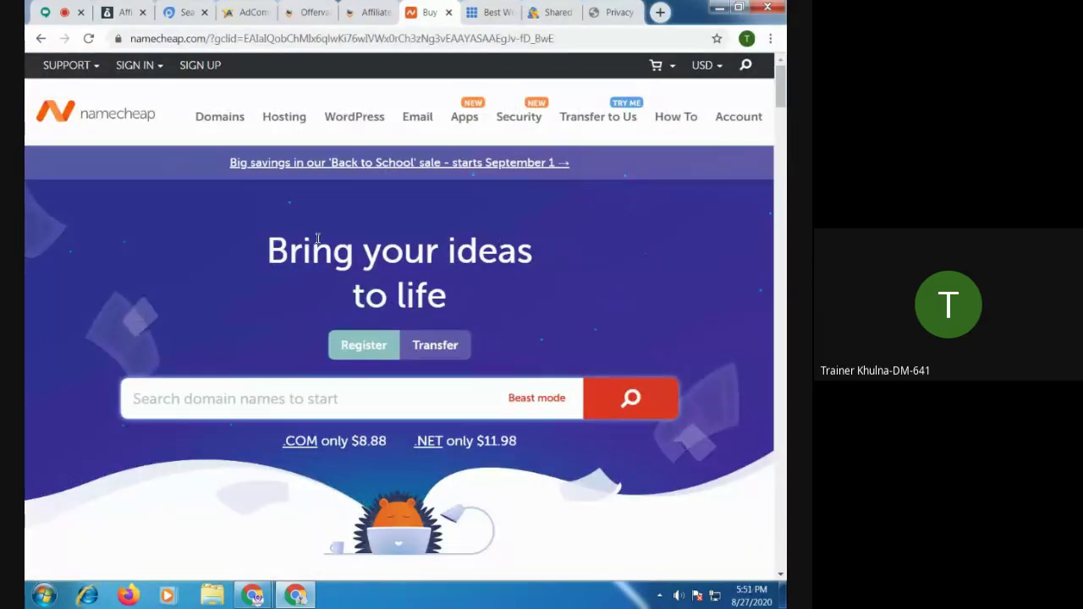
# Review Namecheap's Shared Hosting plans, Stellar at $1.44/mo and Stellar Plus at $2.44/mo, in a new tab
pyautogui.click(300, 124)
pyautogui.click(297, 160)
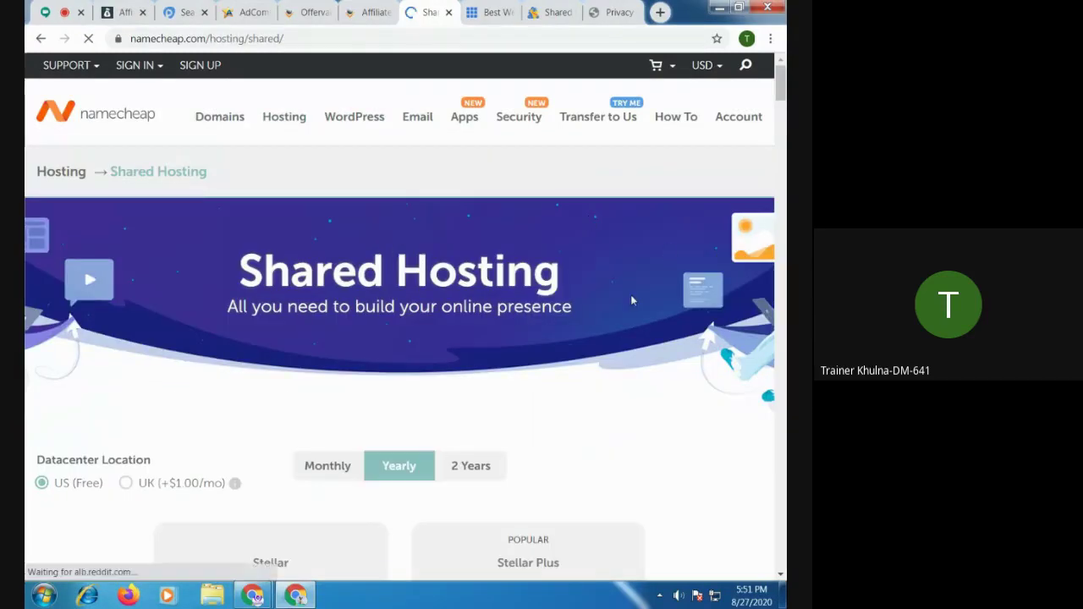
pyautogui.scroll(-3, 631, 301)
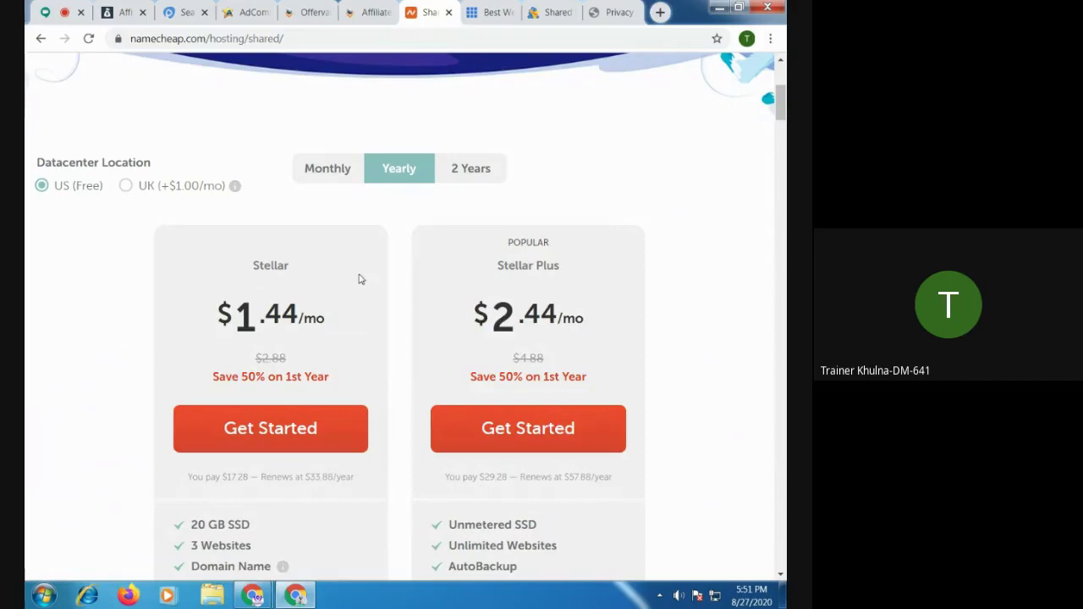
pyautogui.scroll(-5, 575, 314)
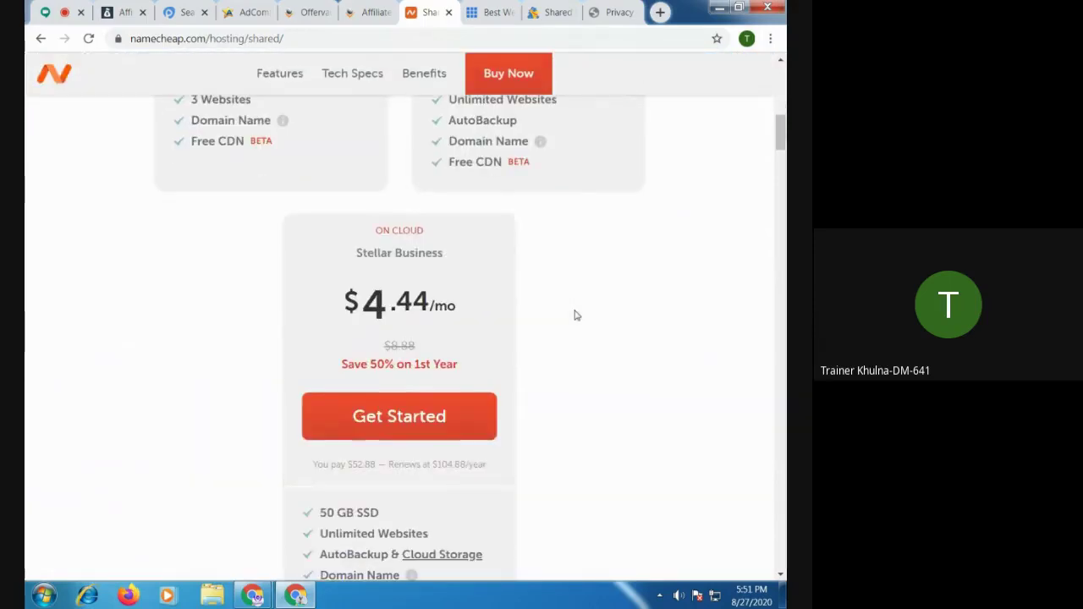
pyautogui.scroll(-4, 535, 311)
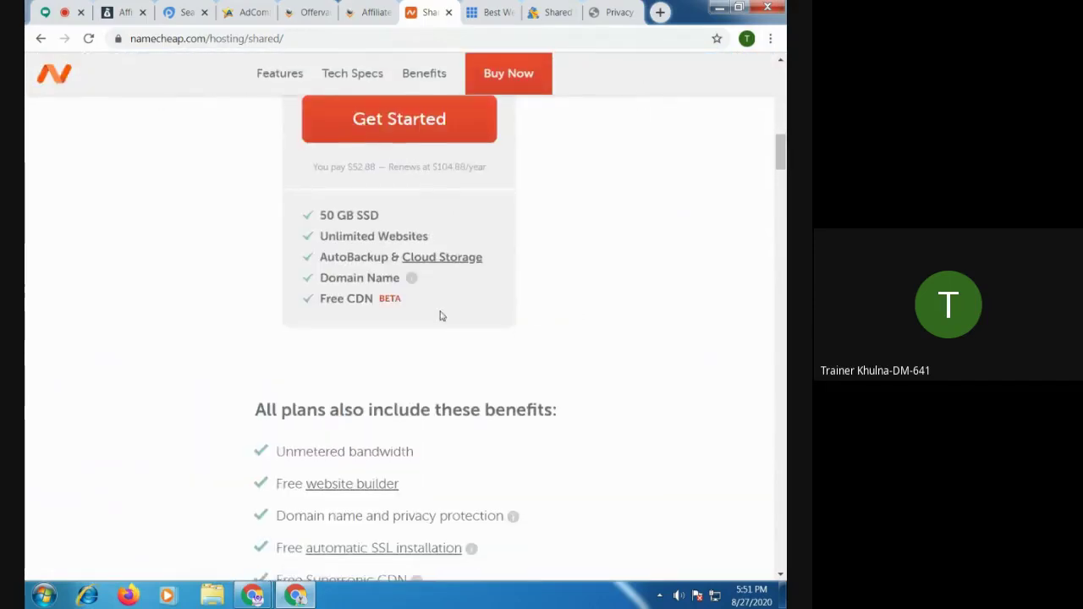
pyautogui.scroll(9, 440, 315)
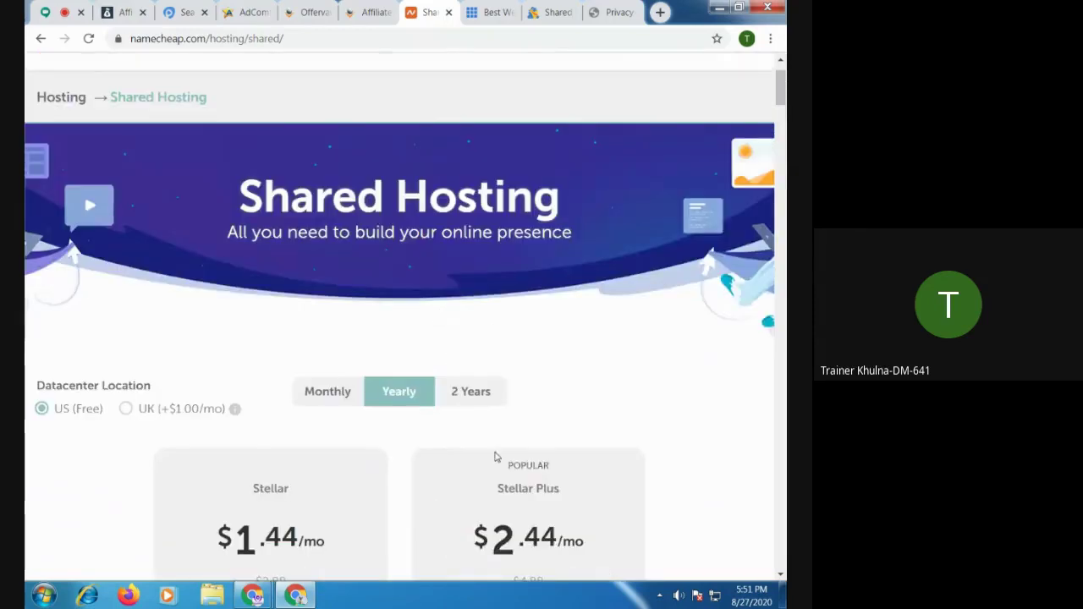
pyautogui.scroll(-3, 496, 457)
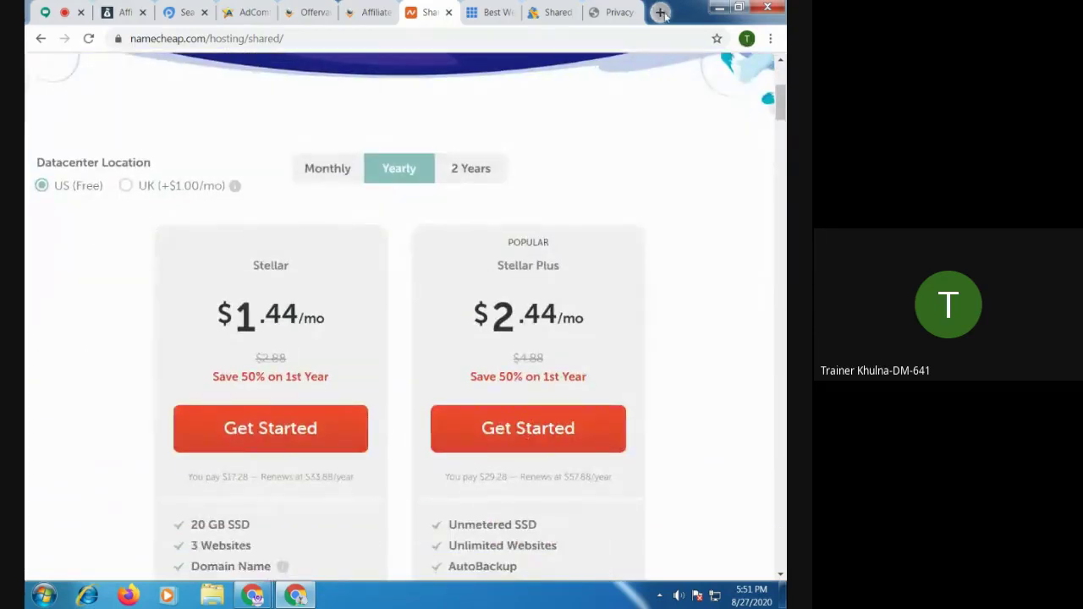
pyautogui.click(660, 12)
# Load jevinesoteric.com and follow its Namecheap hosting banner
pyautogui.write('j')
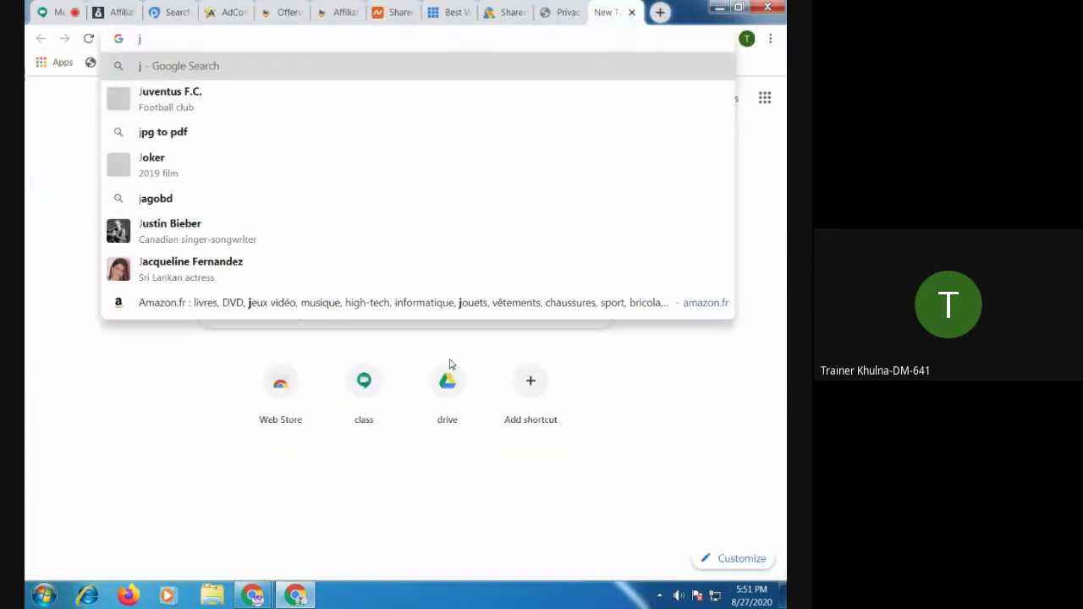
pyautogui.write('evin')
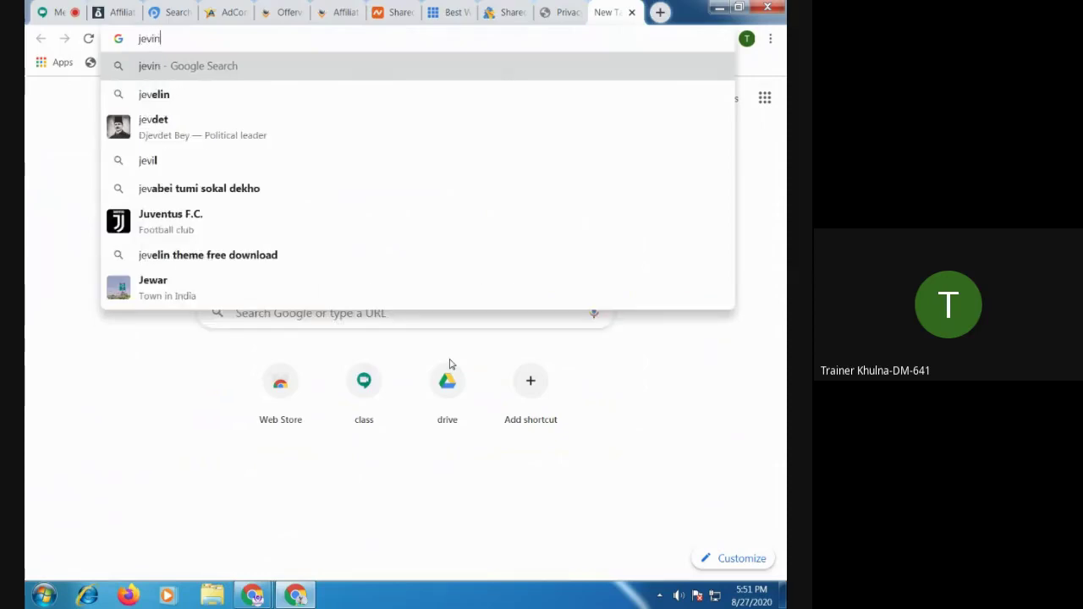
pyautogui.write('esote')
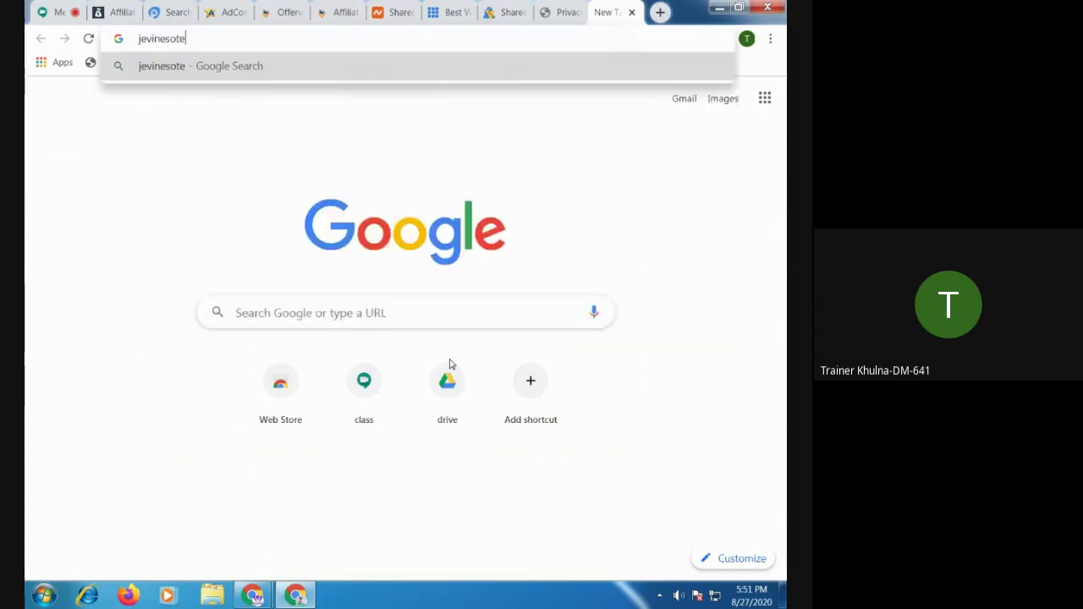
pyautogui.write('ric.com')
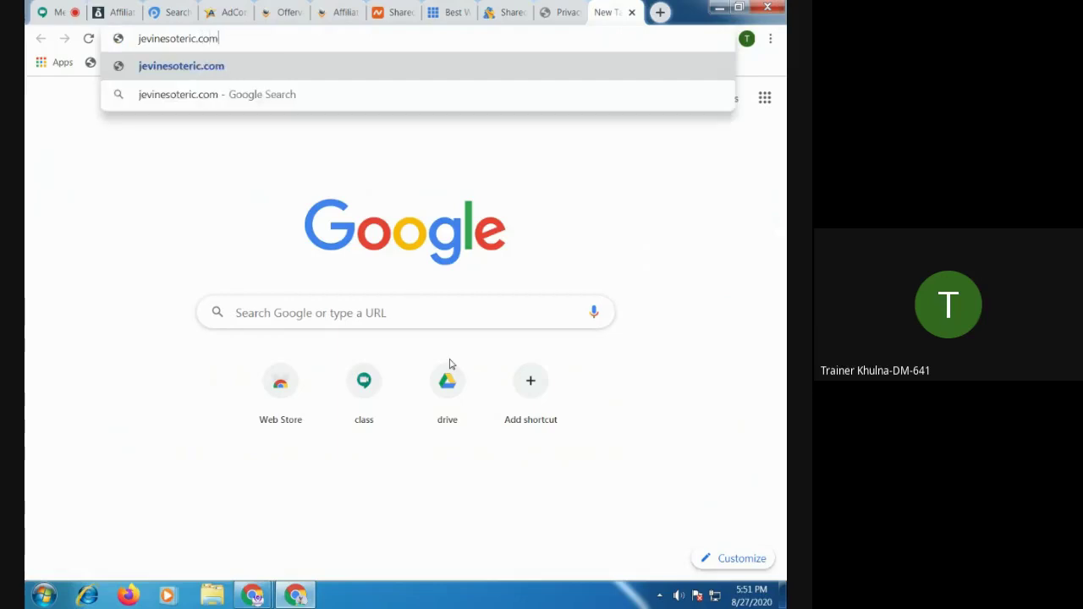
pyautogui.press('Return')
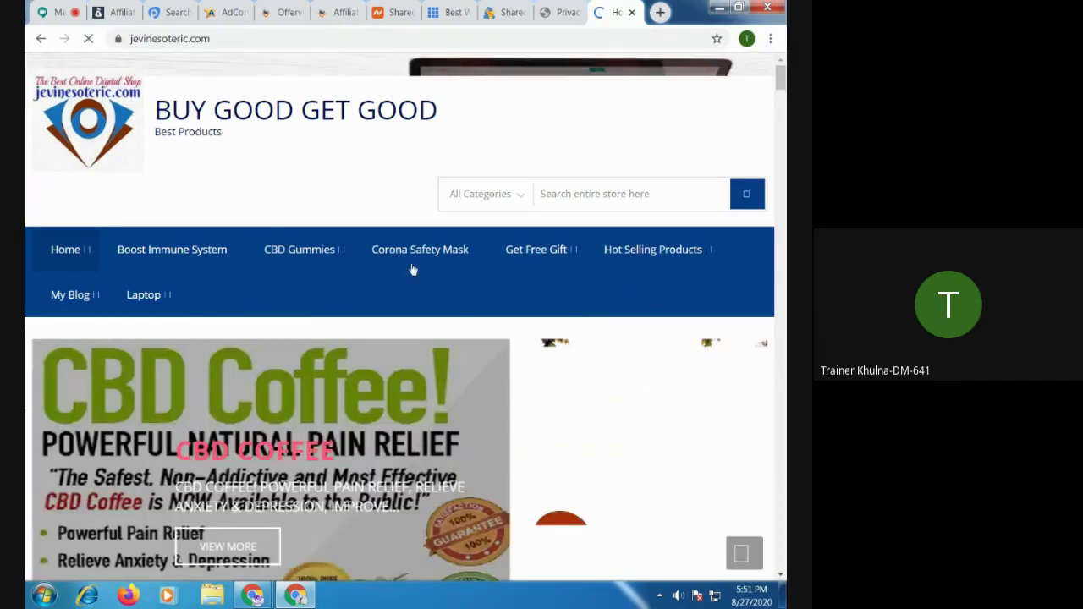
pyautogui.scroll(-15, 474, 312)
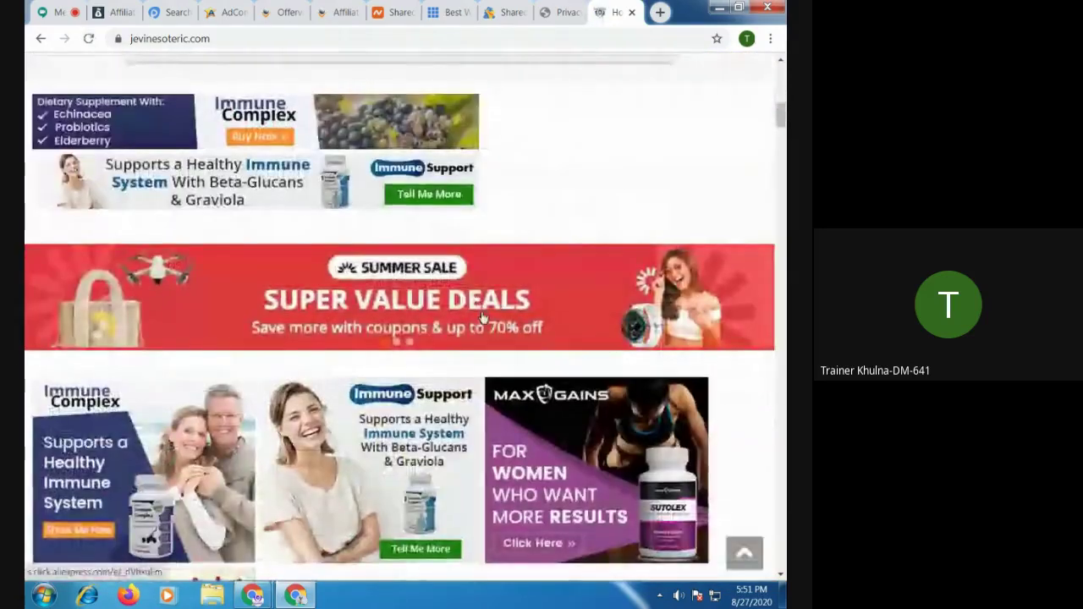
pyautogui.scroll(-7, 482, 318)
pyautogui.click(423, 232)
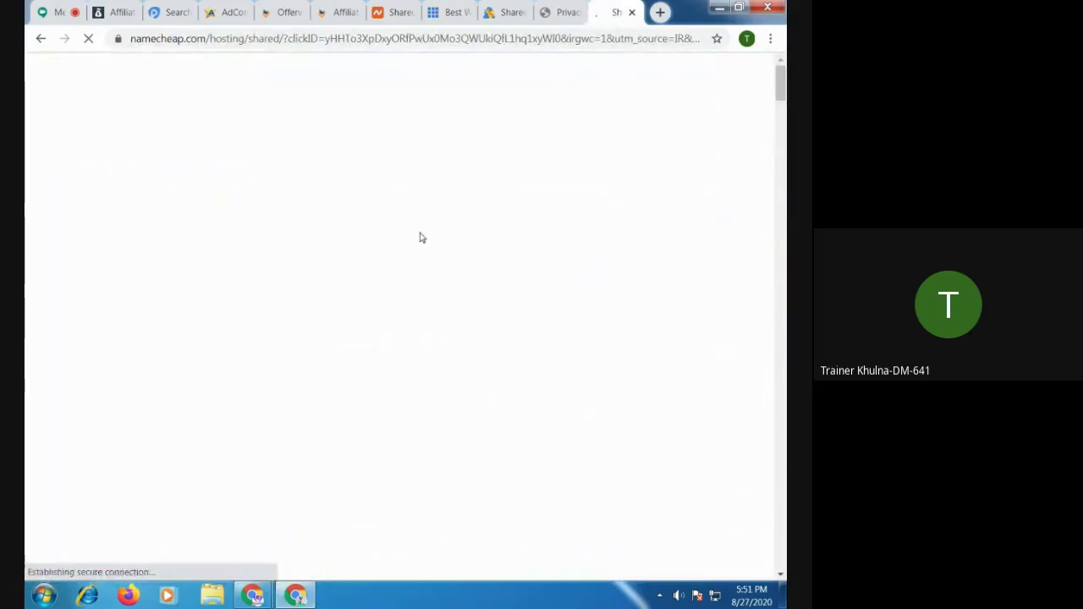
# Scroll through the Namecheap shared hosting plans page
pyautogui.scroll(-4, 421, 238)
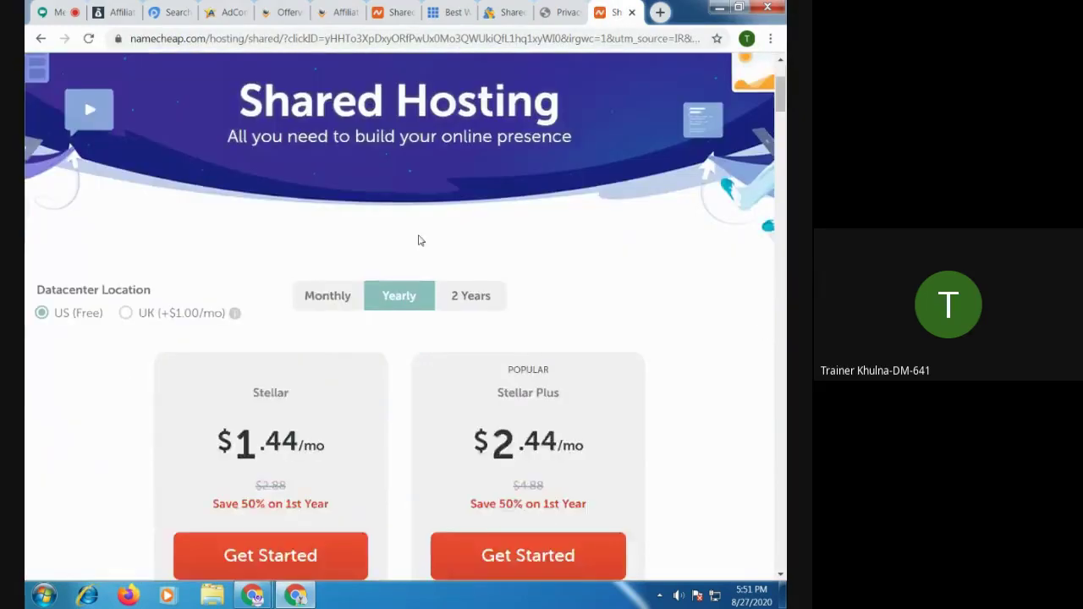
pyautogui.scroll(-6, 417, 241)
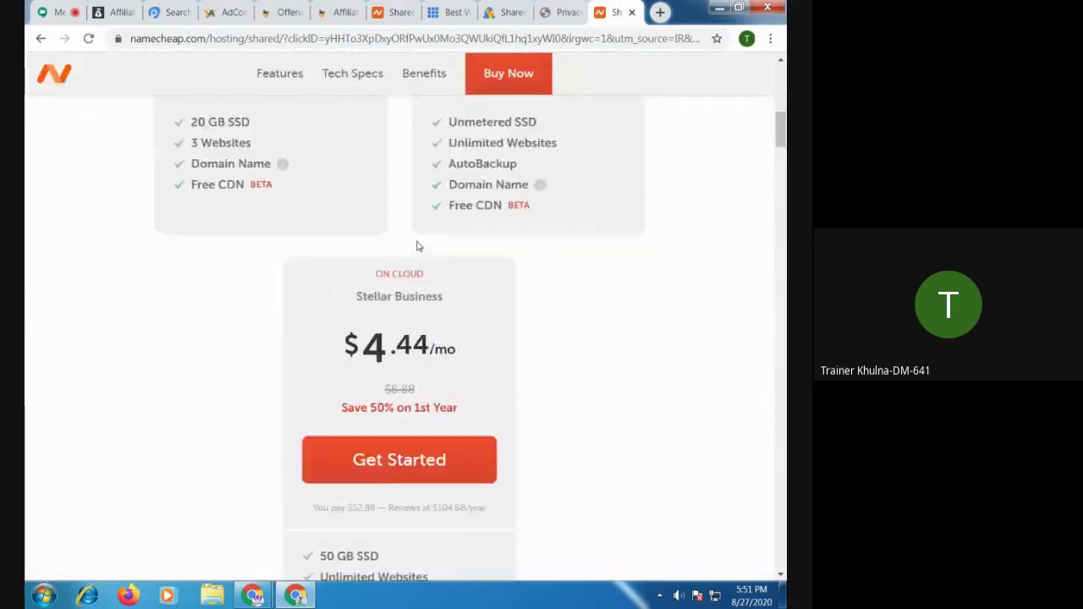
pyautogui.scroll(-1, 418, 242)
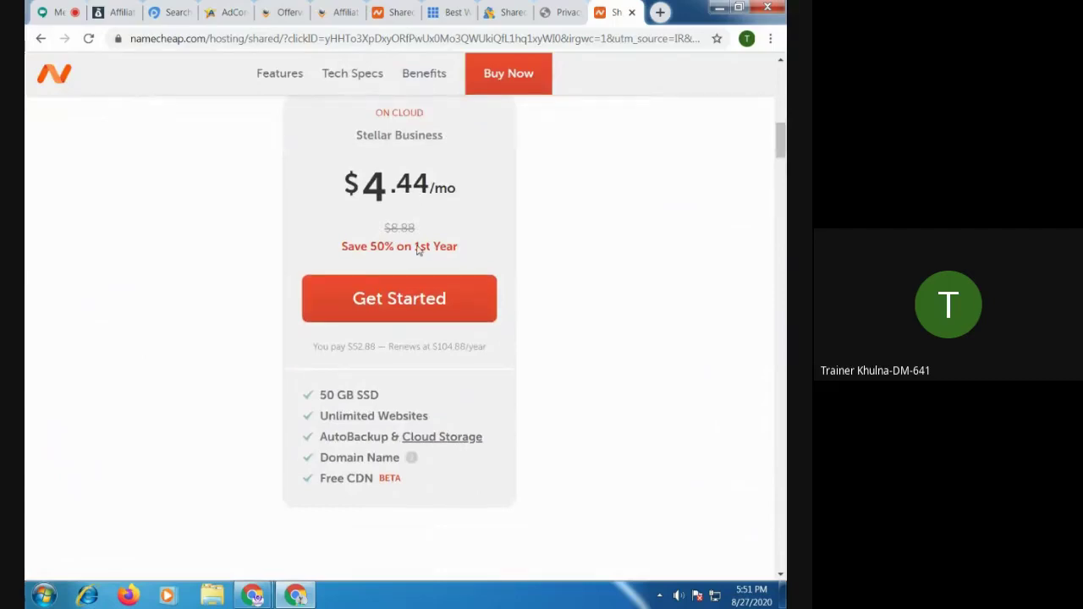
pyautogui.scroll(-4, 417, 249)
pyautogui.scroll(8, 417, 249)
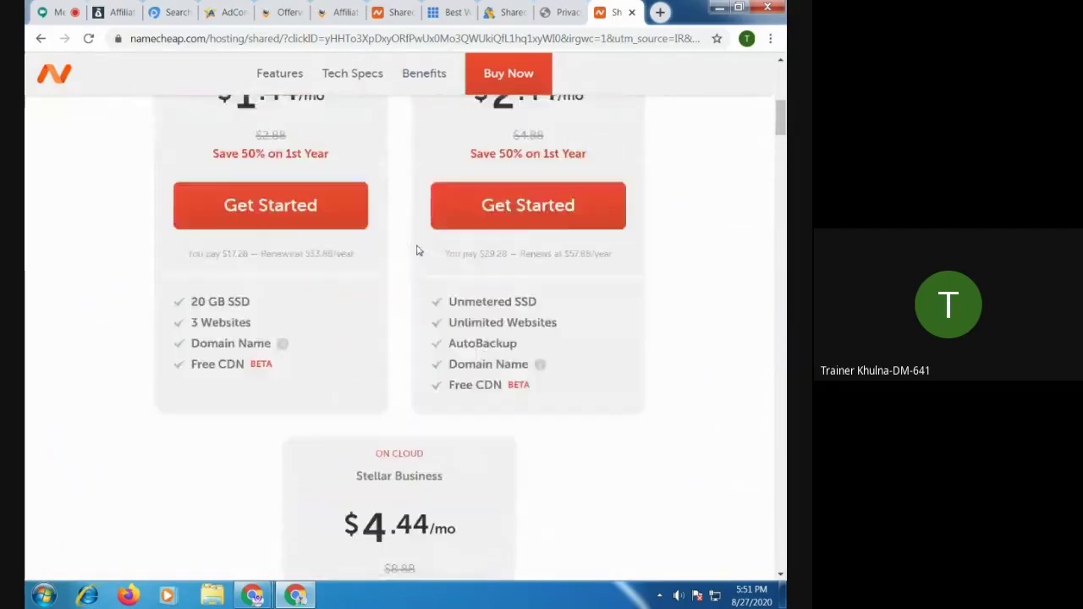
pyautogui.scroll(4, 417, 249)
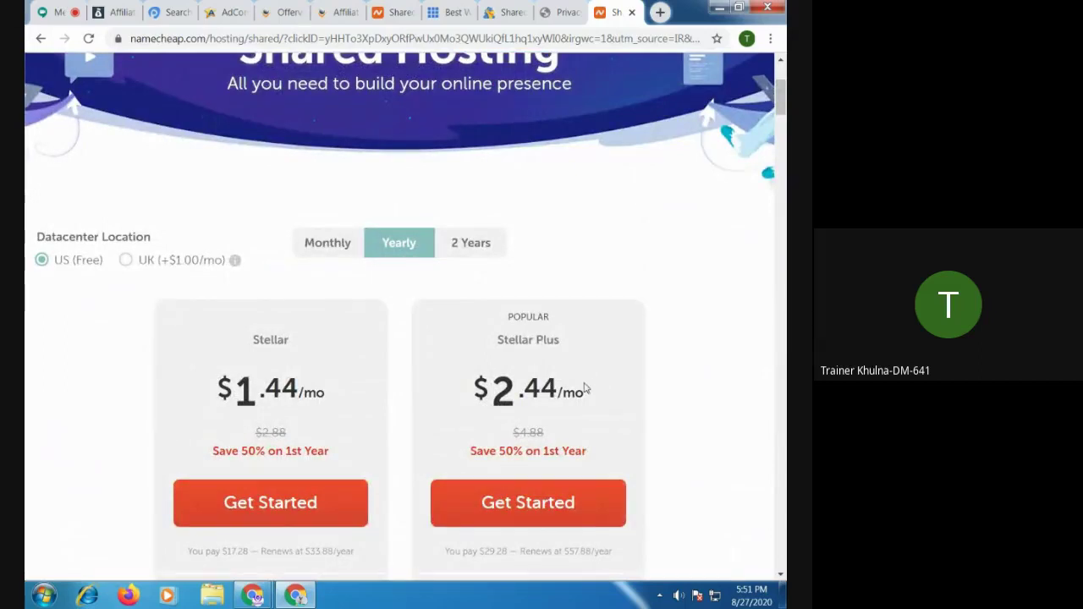
pyautogui.scroll(-4, 584, 391)
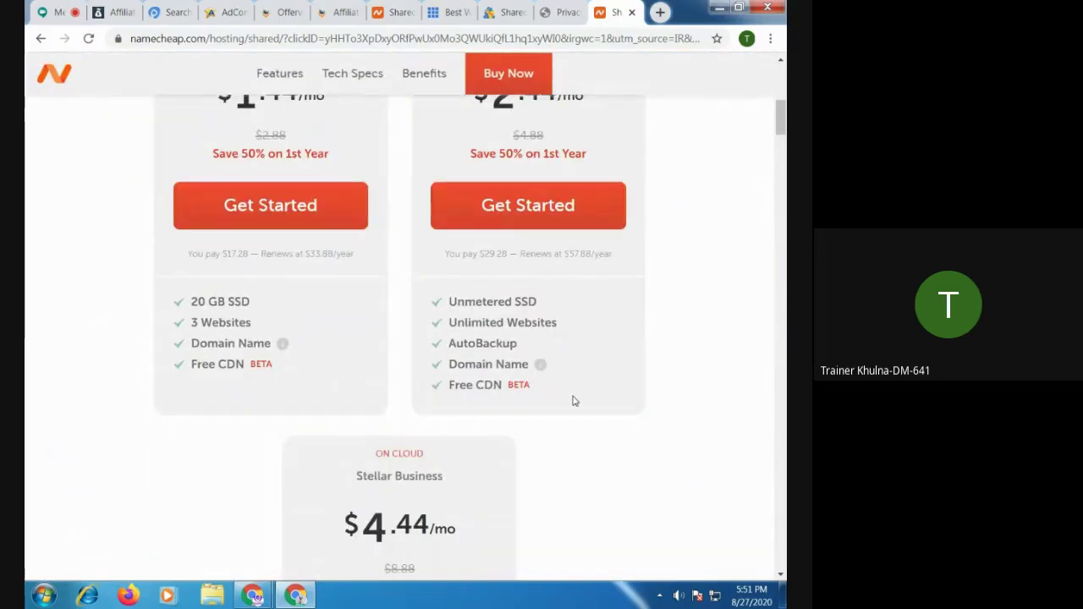
# Zoom out to fit all three plans, including Stellar Business at $4.44/mo with 50 GB SSD
pyautogui.hotkey('ctrl', '-')
pyautogui.hotkey('ctrl', '-')
pyautogui.hotkey('ctrl', '-')
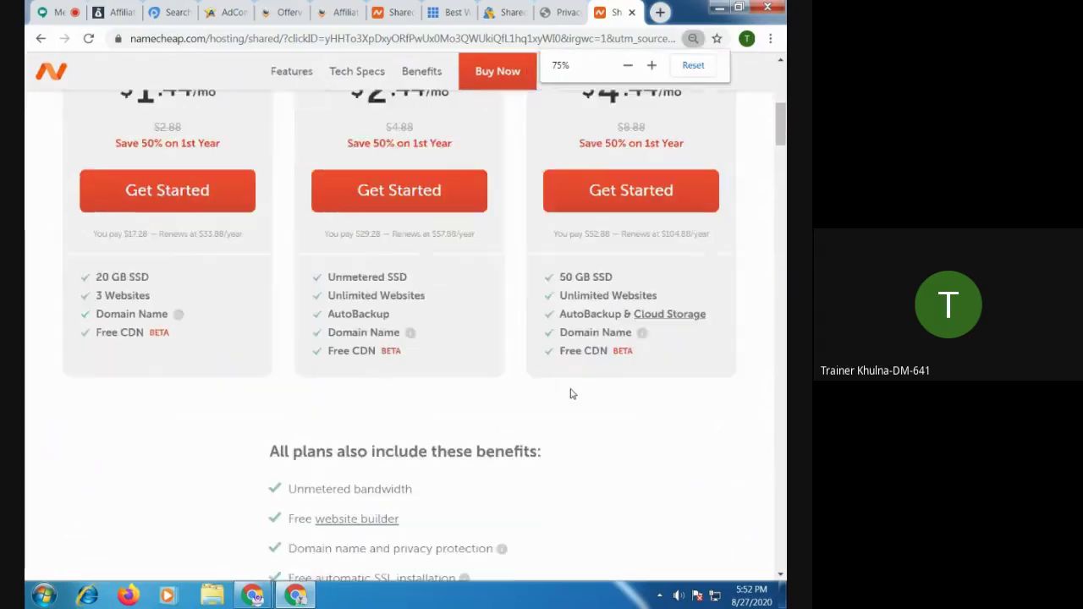
pyautogui.scroll(3, 486, 370)
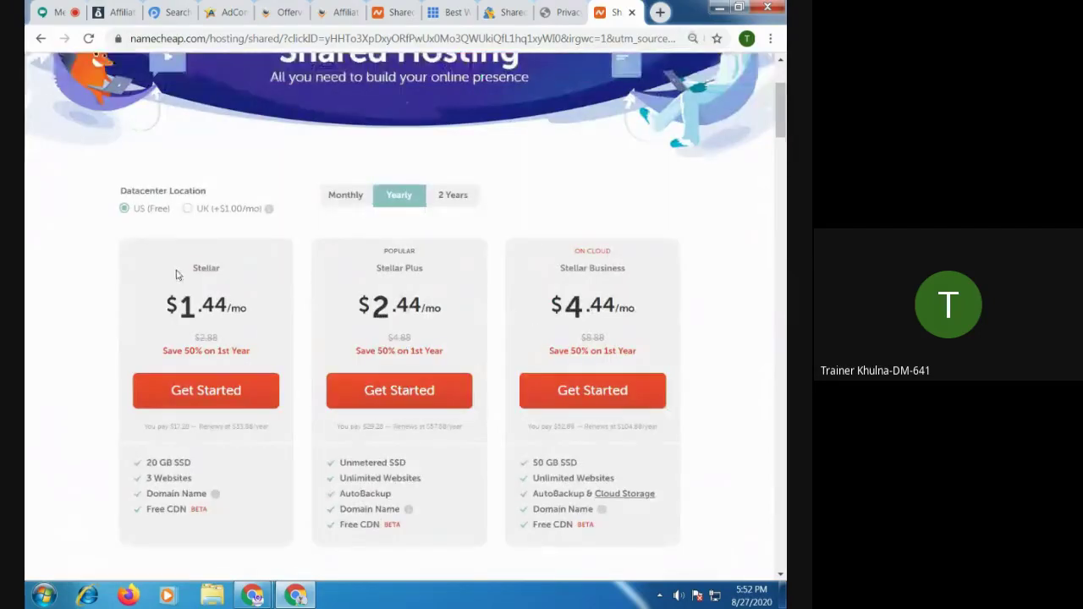
pyautogui.scroll(-3, 259, 331)
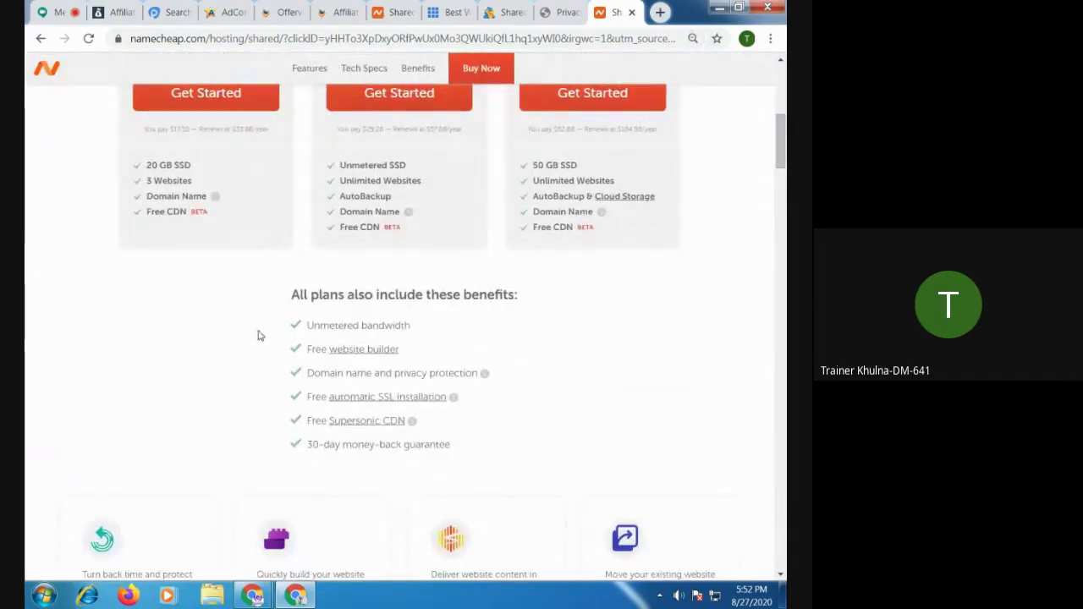
pyautogui.scroll(2, 212, 287)
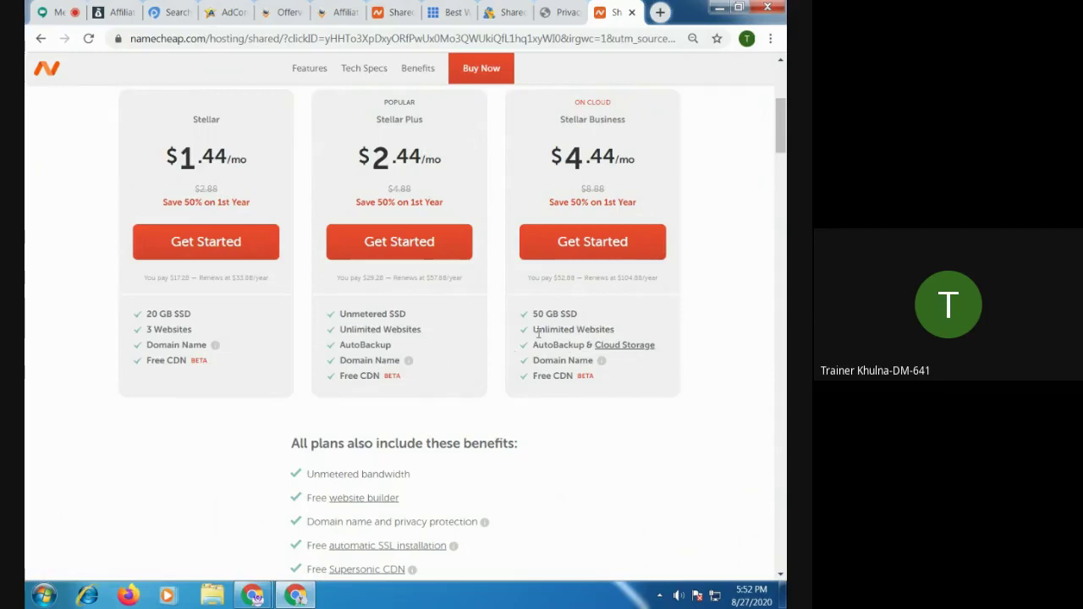
pyautogui.scroll(-10, 448, 395)
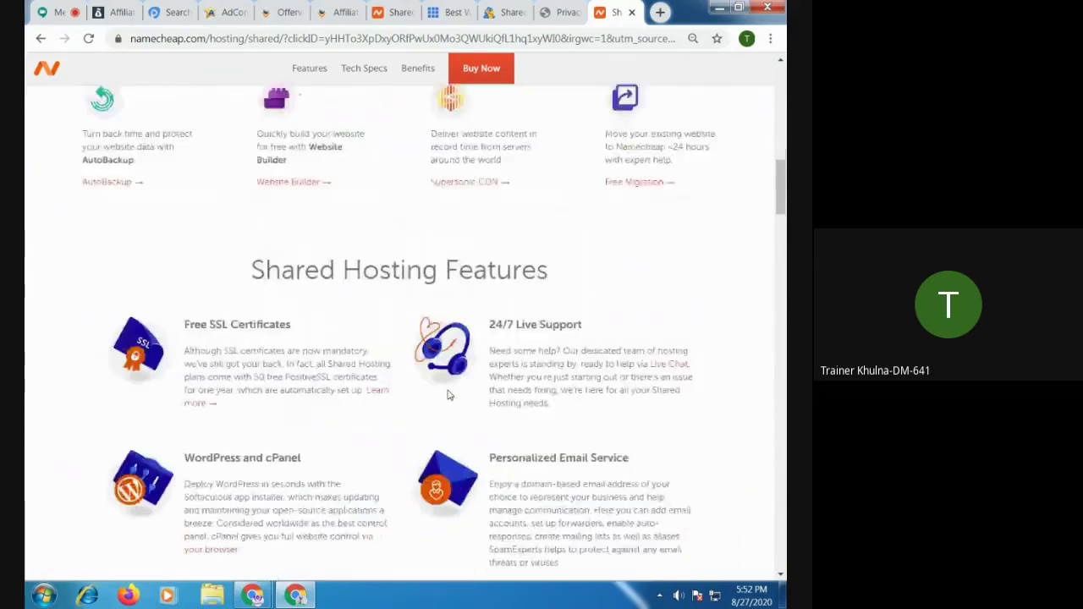
pyautogui.scroll(-6, 449, 396)
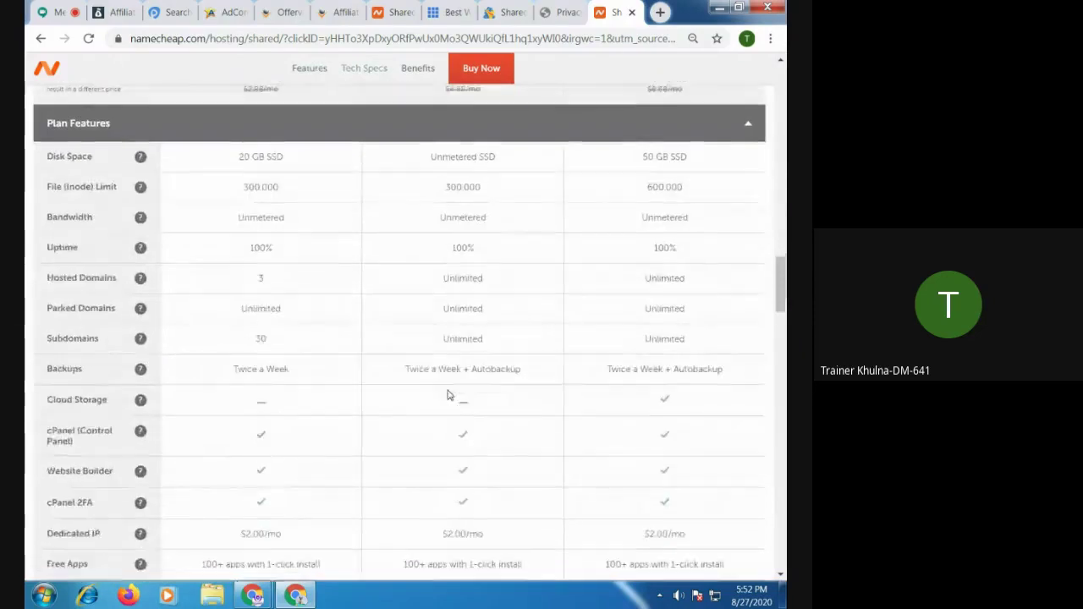
pyautogui.scroll(2, 347, 432)
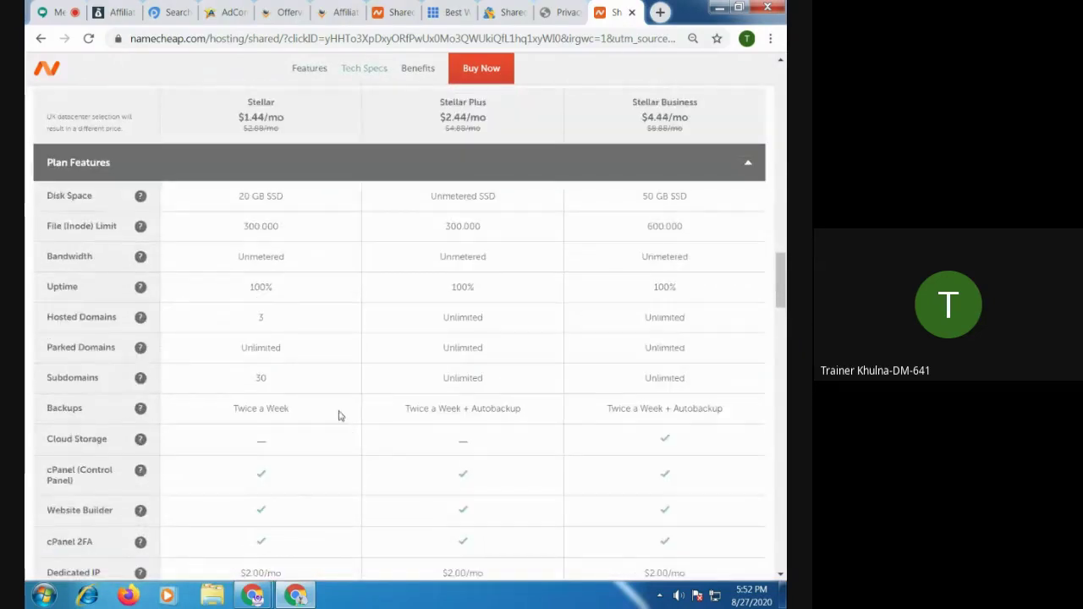
pyautogui.scroll(-4, 279, 271)
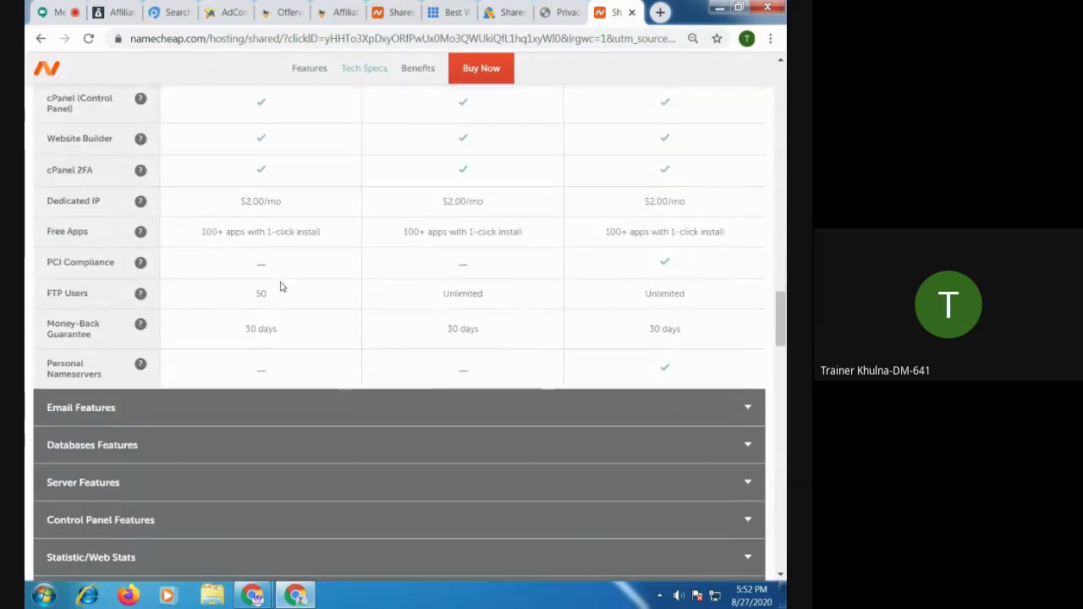
pyautogui.scroll(4, 466, 335)
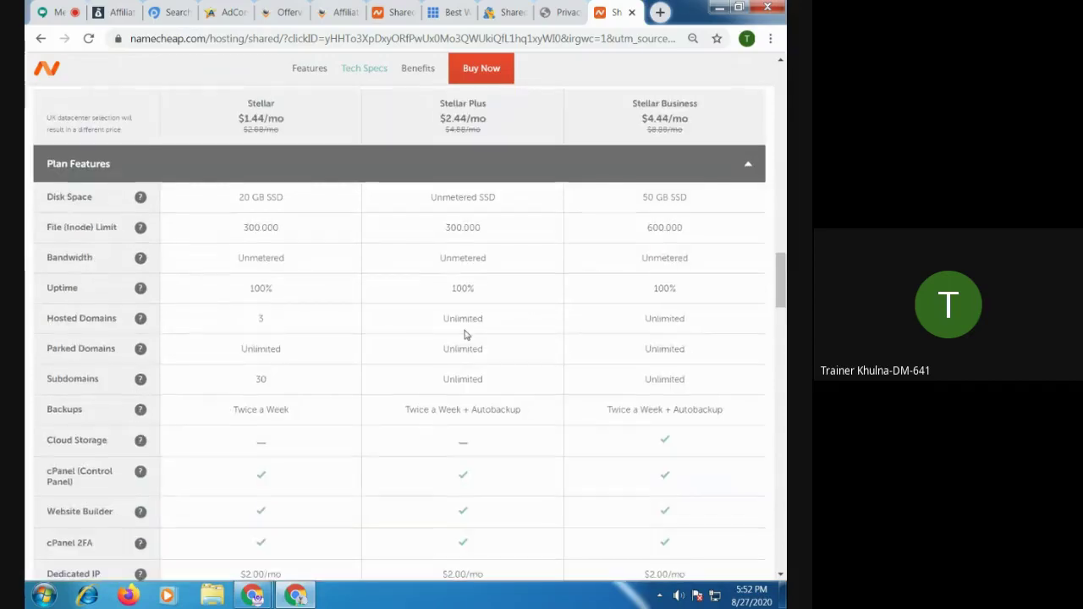
pyautogui.scroll(4, 466, 335)
pyautogui.scroll(4, 465, 335)
pyautogui.scroll(5, 465, 335)
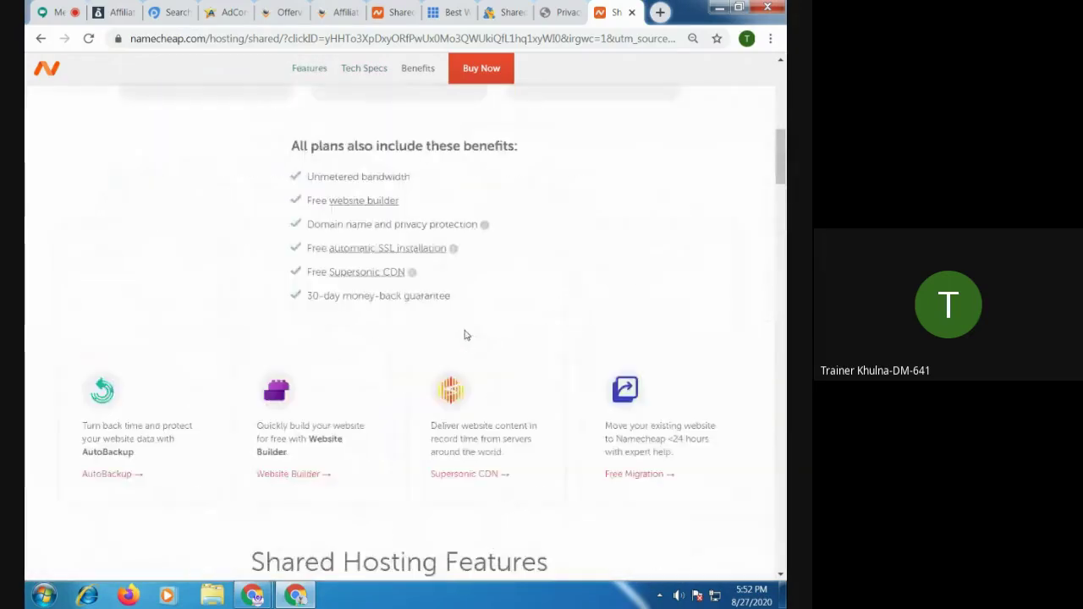
pyautogui.scroll(4, 465, 335)
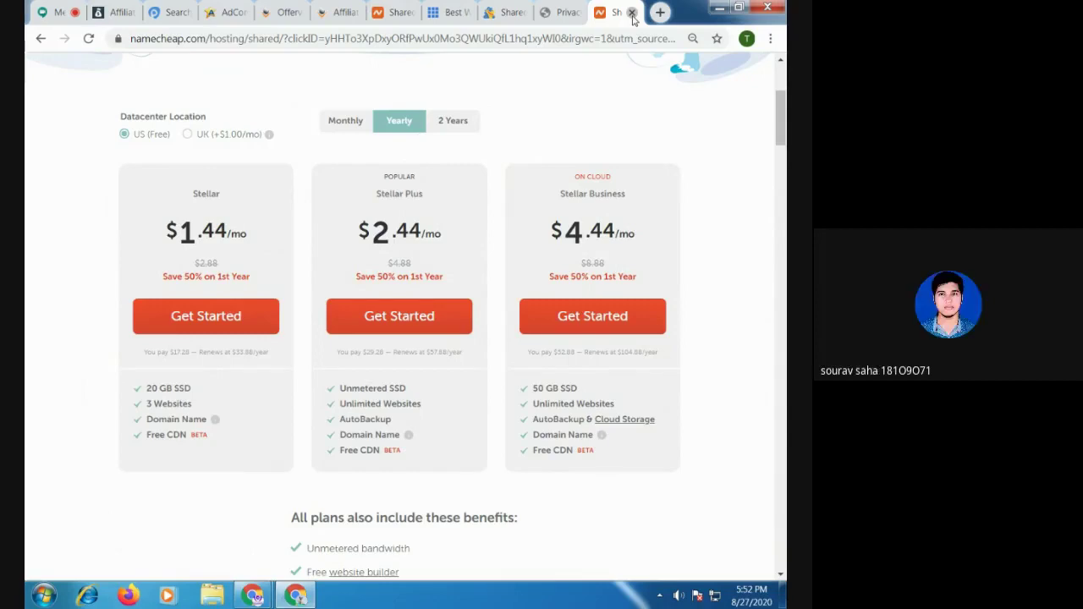
# Close the banner's Namecheap tab, the GoDaddy privacy-error tab and the HostGator shared hosting tab
pyautogui.click(632, 12)
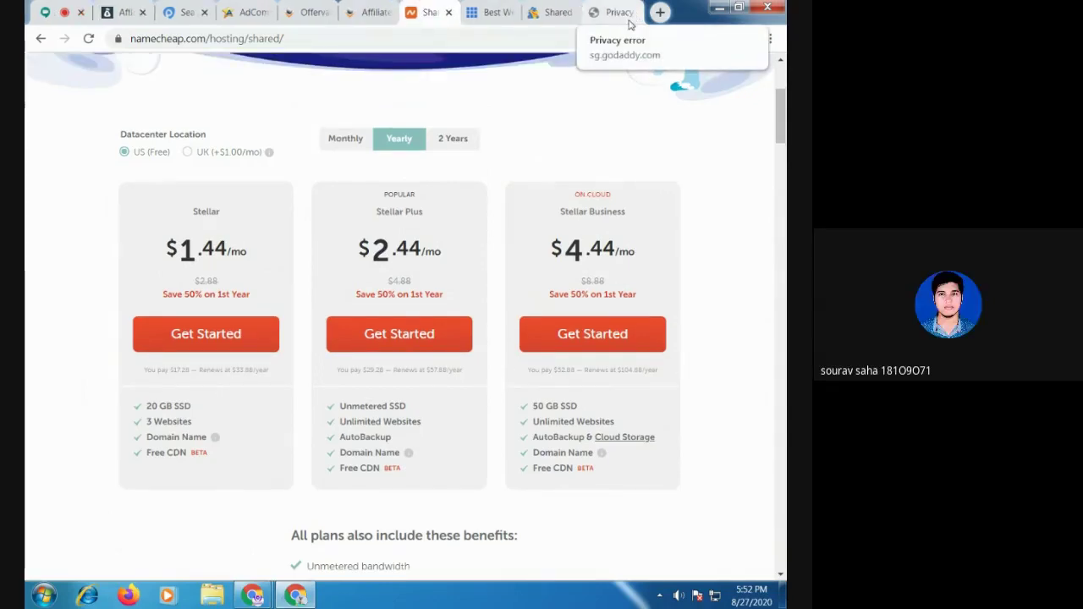
pyautogui.click(633, 17)
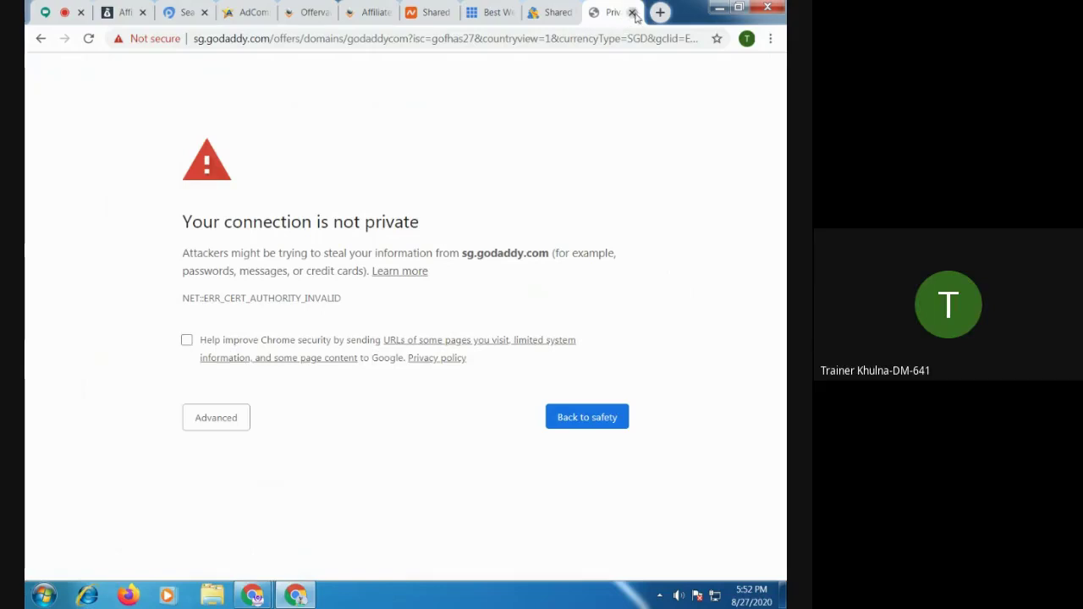
pyautogui.click(633, 13)
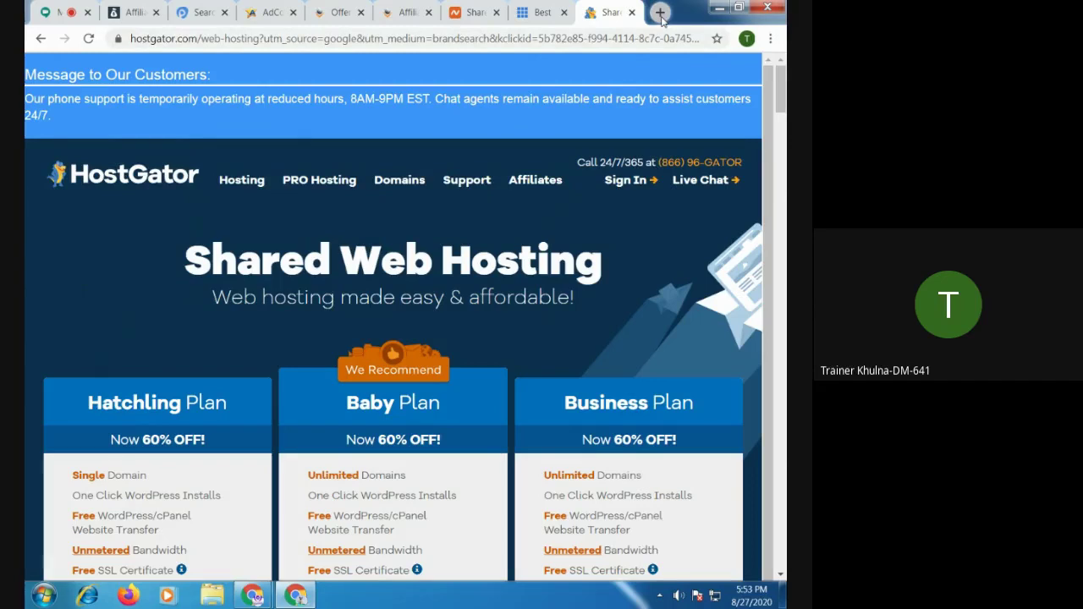
pyautogui.moveTo(617, 262)
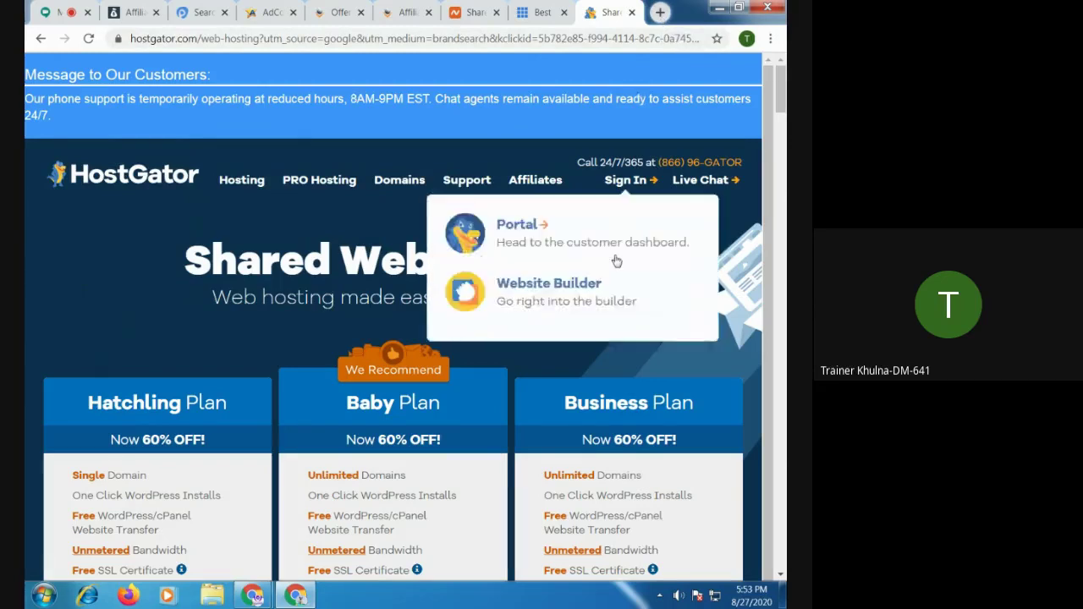
pyautogui.scroll(-1, 490, 317)
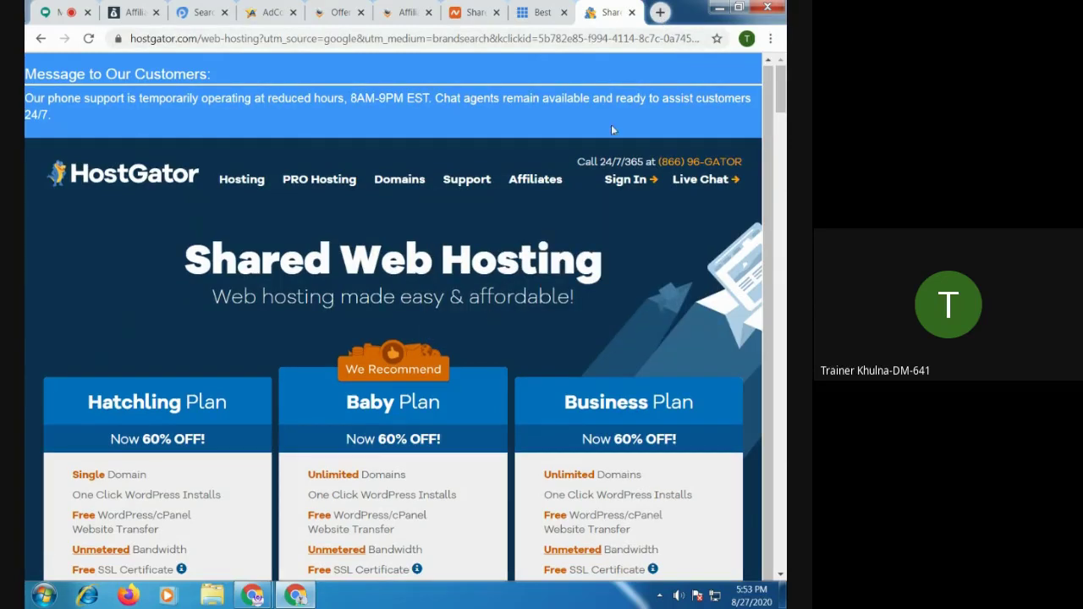
pyautogui.click(632, 13)
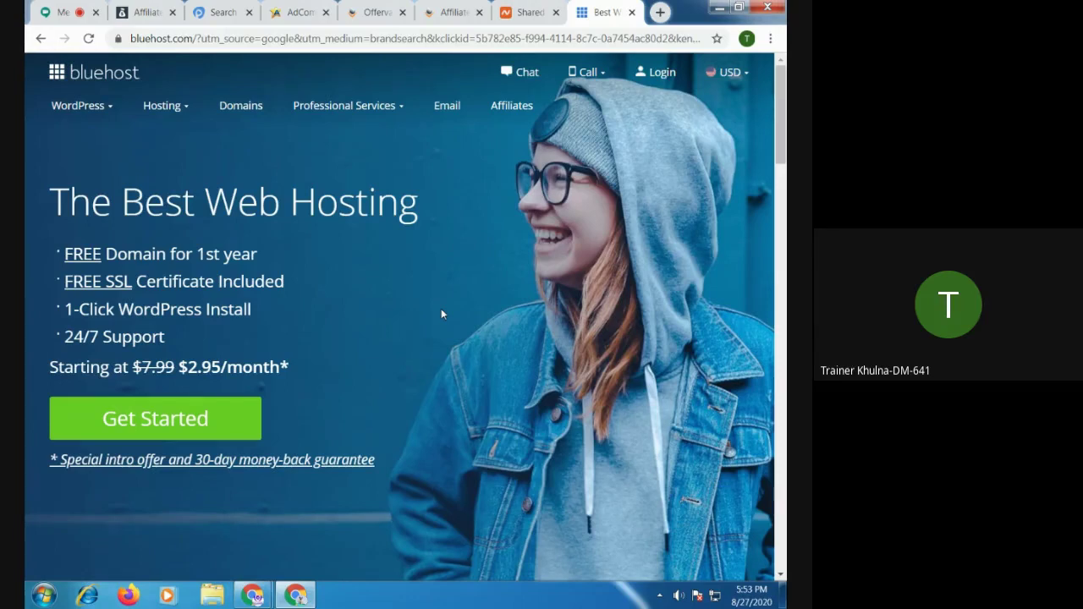
# Search 'ebl aqua card' in a new tab and return to the results from the error page
pyautogui.click(659, 11)
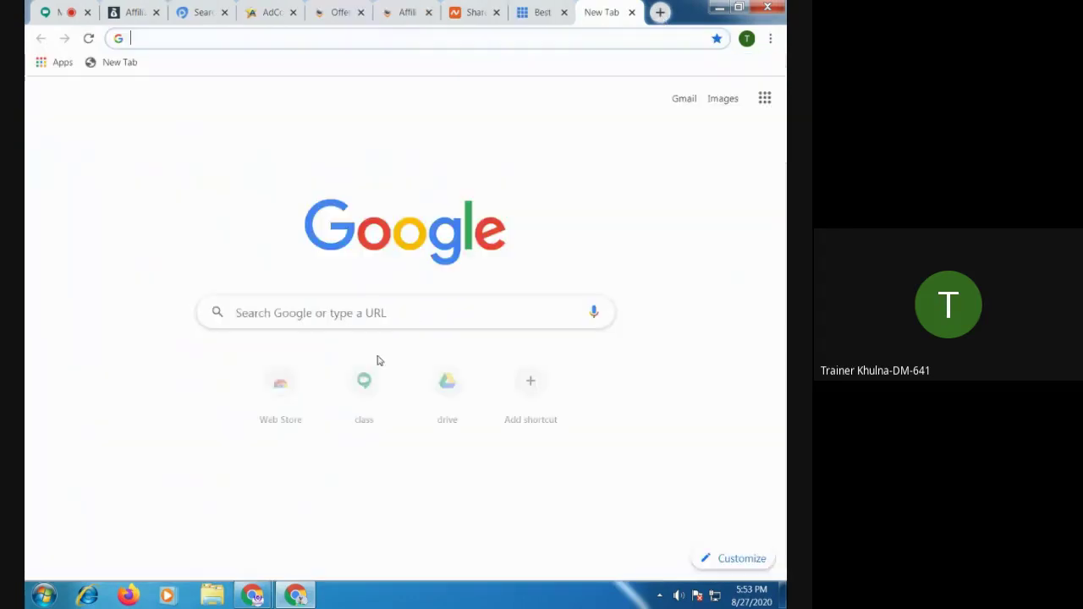
pyautogui.write('ebl ')
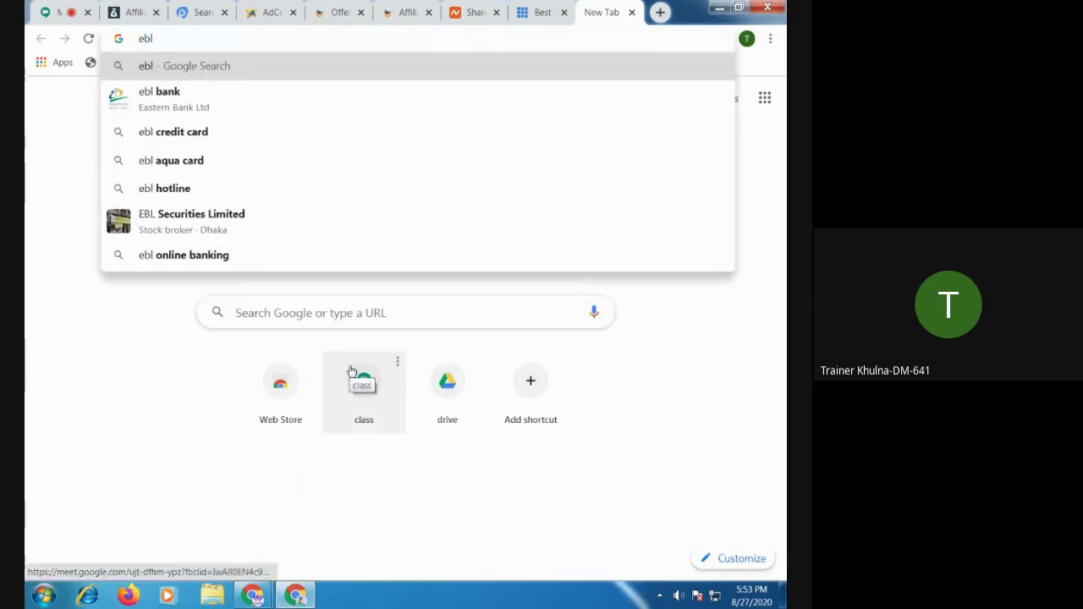
pyautogui.write('aqua card')
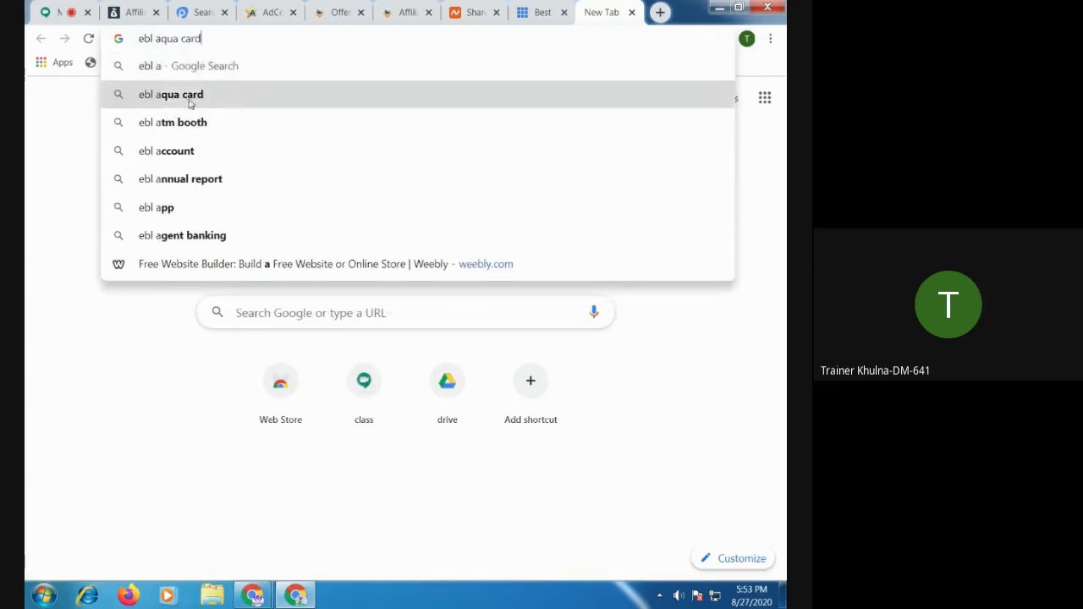
pyautogui.click(194, 95)
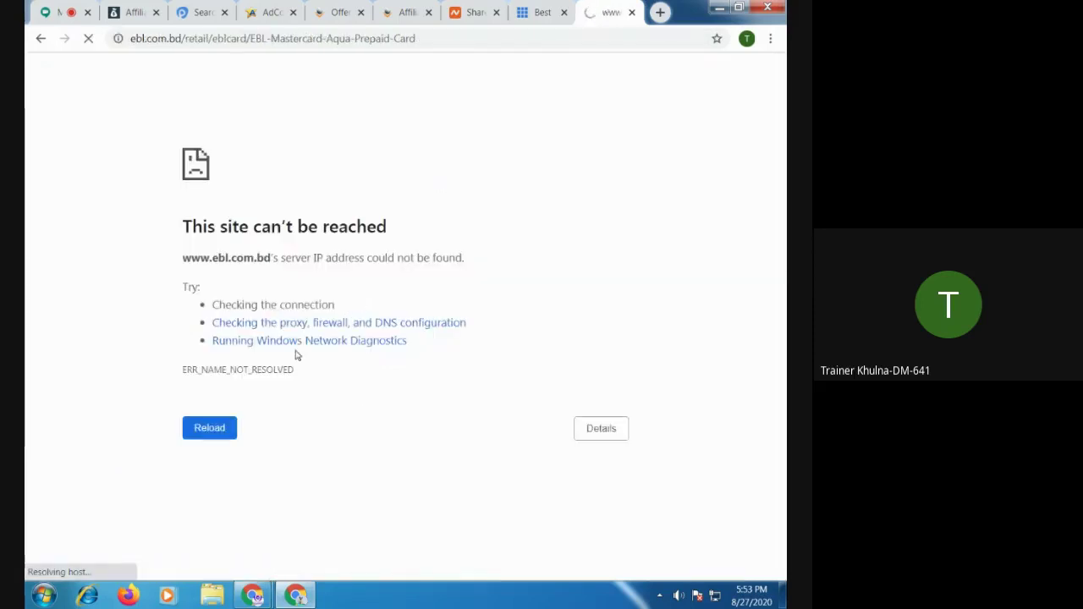
pyautogui.click(41, 38)
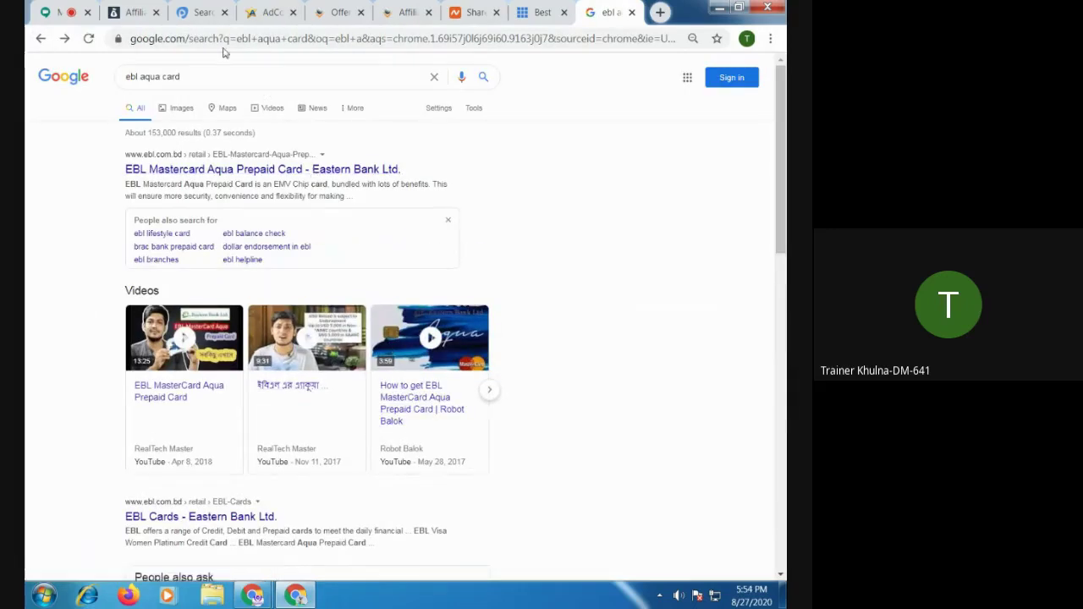
# Copy the results page address and switch to the other Chrome window
pyautogui.click(223, 40)
pyautogui.rightClick(223, 40)
pyautogui.click(266, 93)
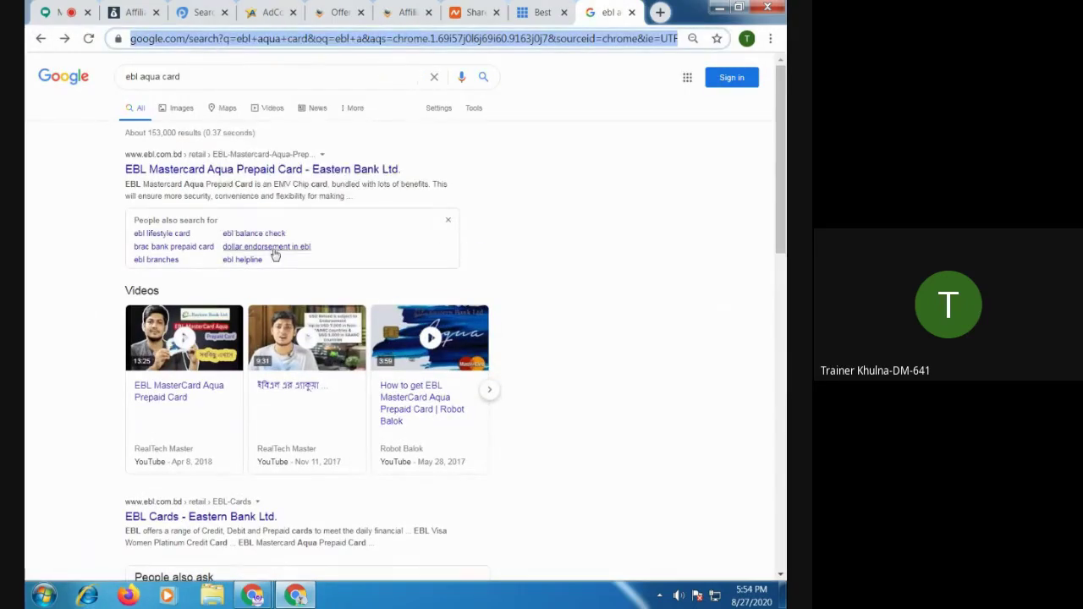
pyautogui.click(251, 597)
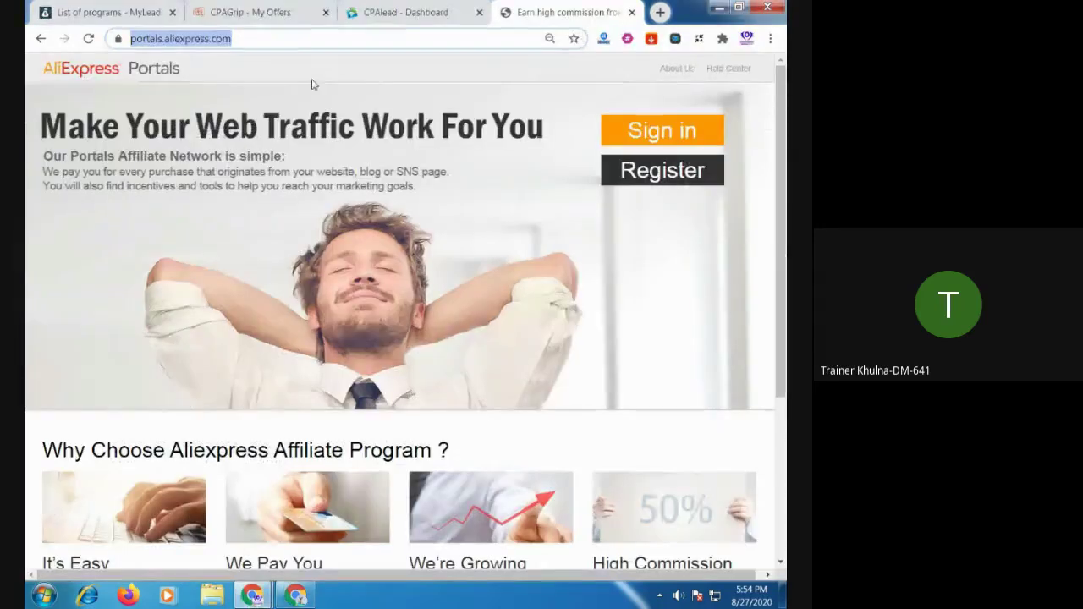
# Paste the copied search address into a new tab and try the unreachable EBL Aqua card page
pyautogui.click(169, 499)
pyautogui.click(660, 11)
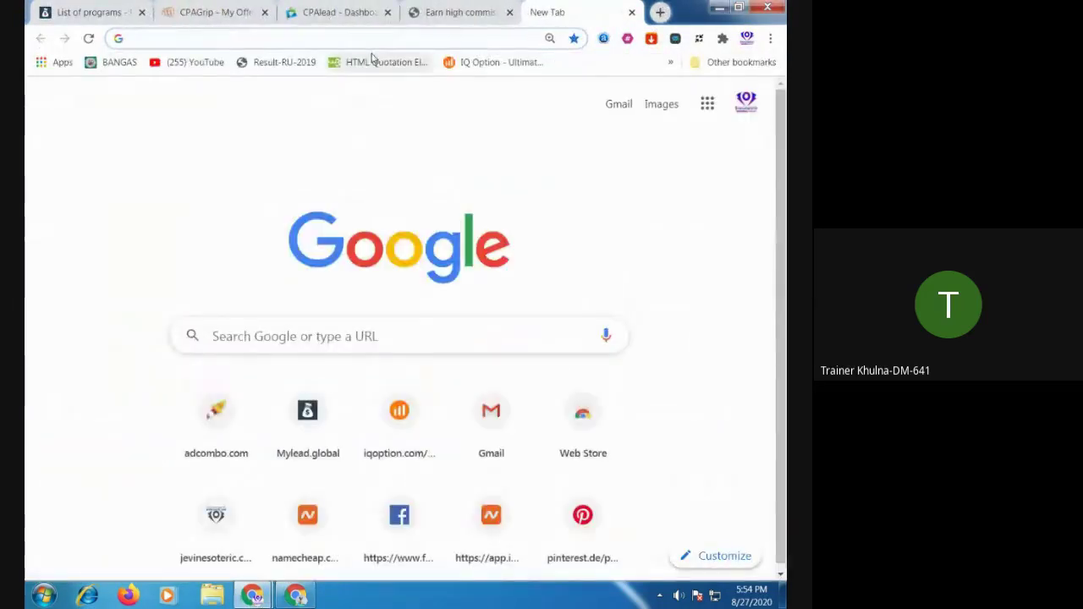
pyautogui.hotkey('ctrl', 'v')
pyautogui.press('Return')
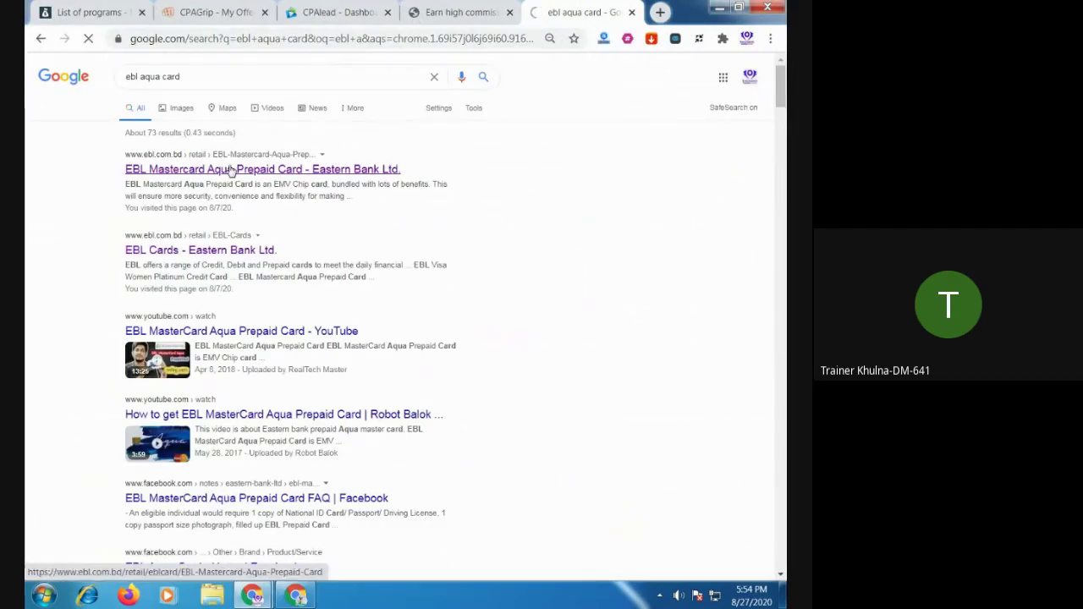
pyautogui.click(230, 171)
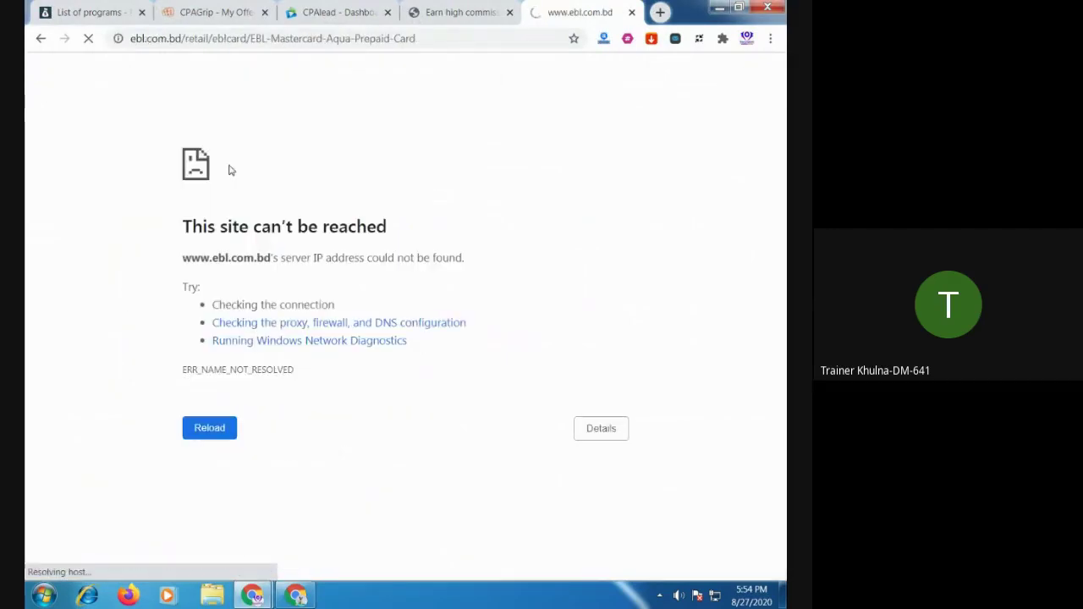
pyautogui.click(220, 428)
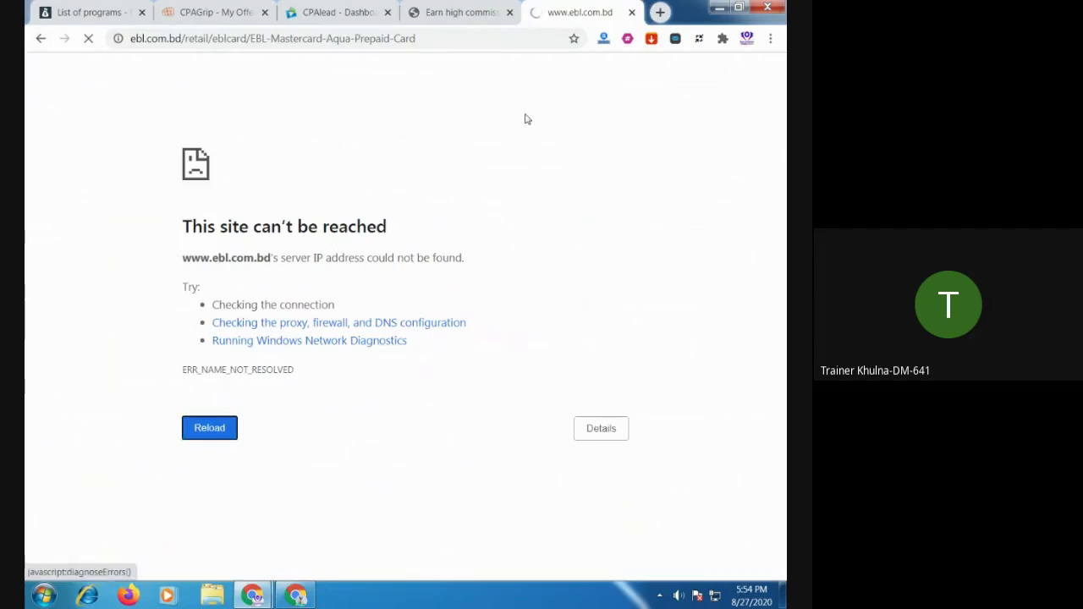
pyautogui.click(468, 14)
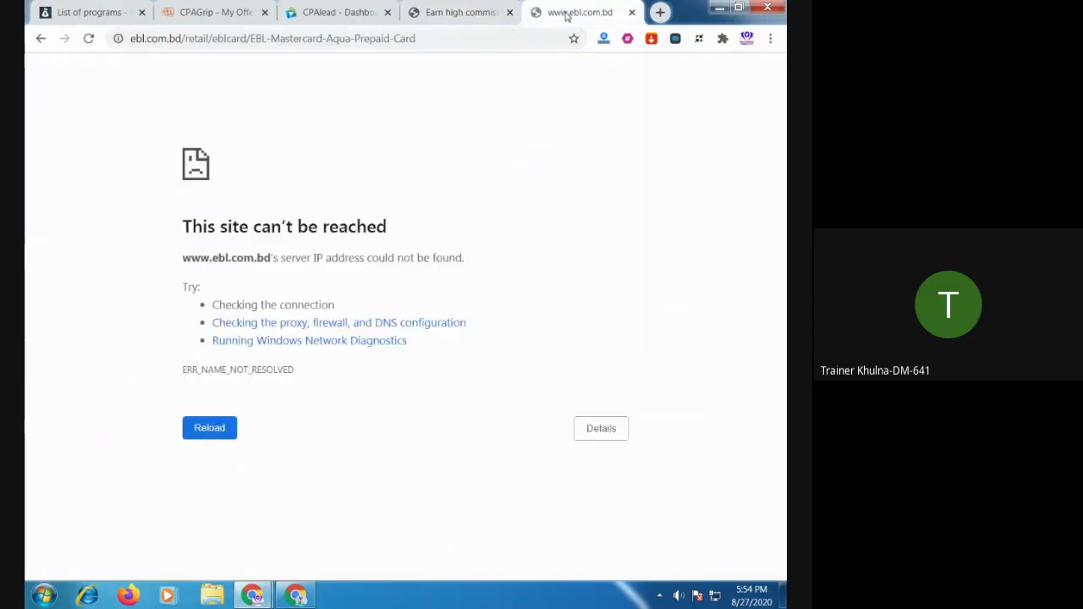
pyautogui.click(544, 12)
# Re-search ebl aqua card, check the YouTube and EBL Cards results, then open the Facebook FAQ note
pyautogui.click(270, 47)
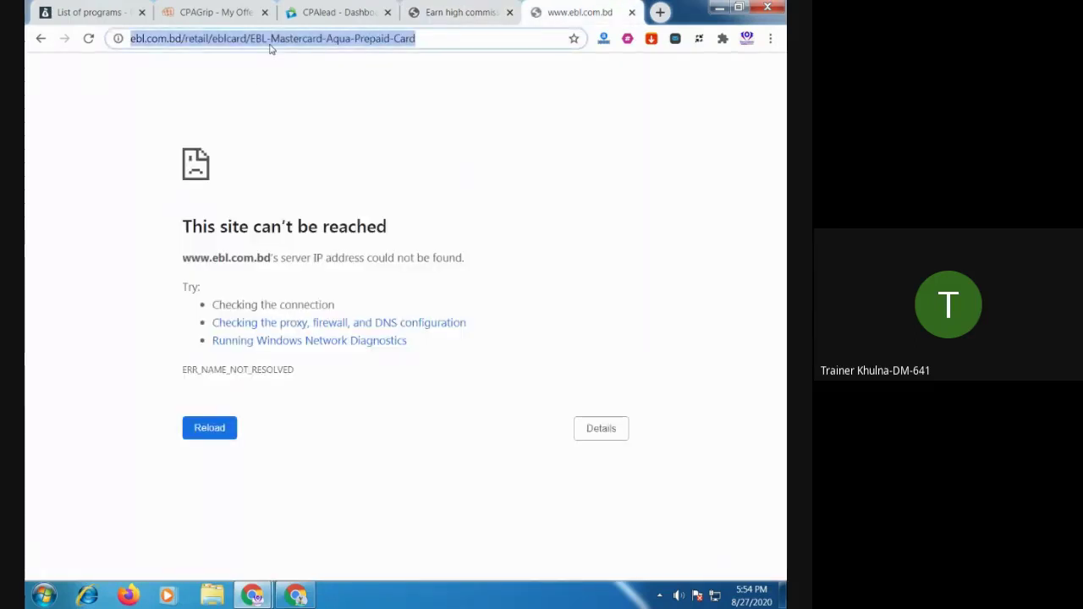
pyautogui.write('ebl')
pyautogui.press('Down')
pyautogui.press('Return')
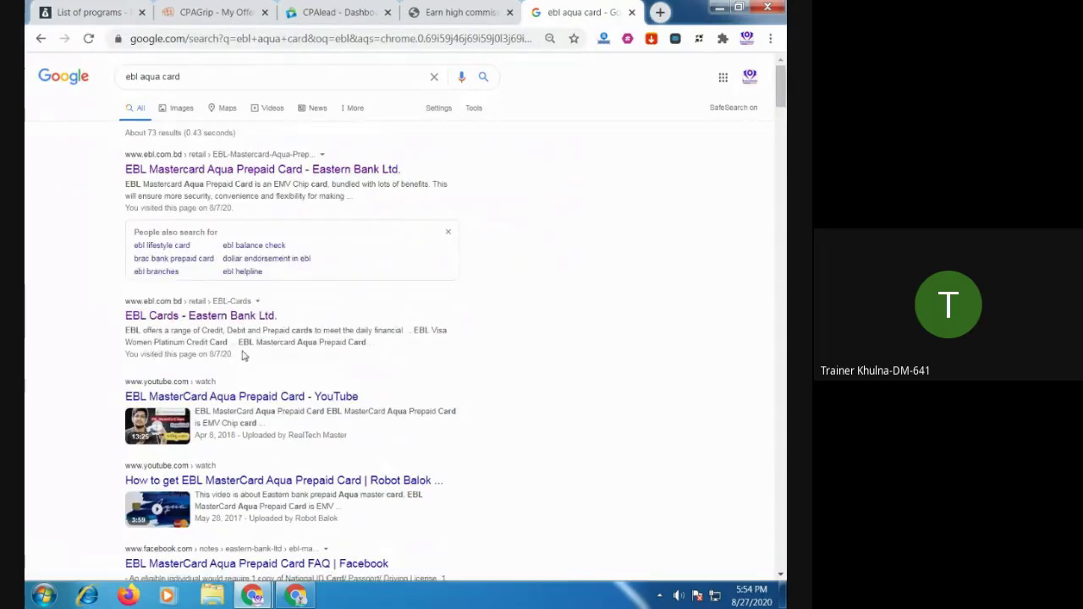
pyautogui.click(243, 399)
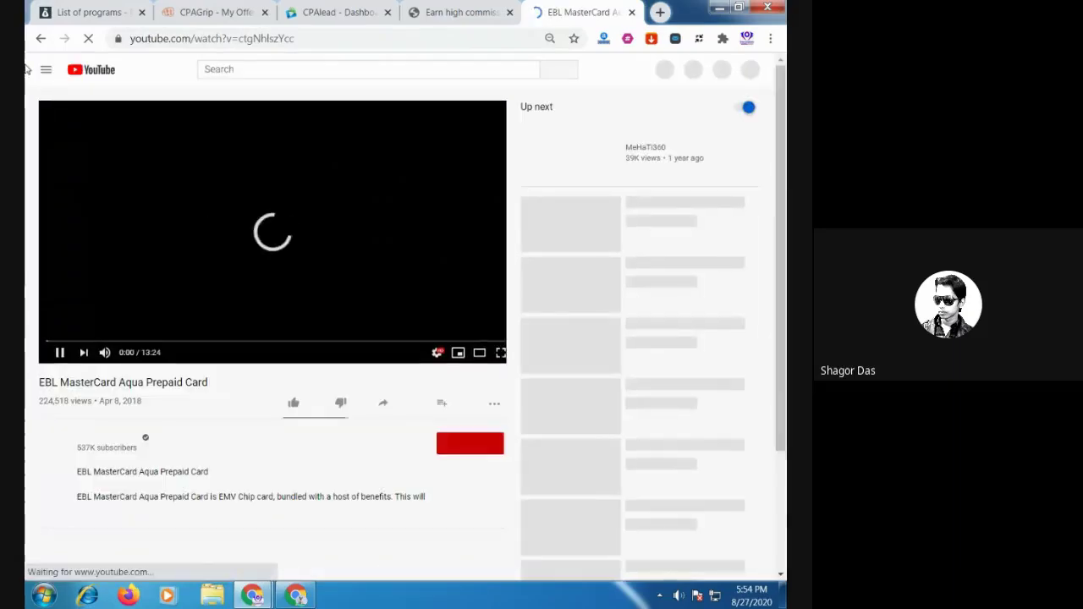
pyautogui.click(41, 40)
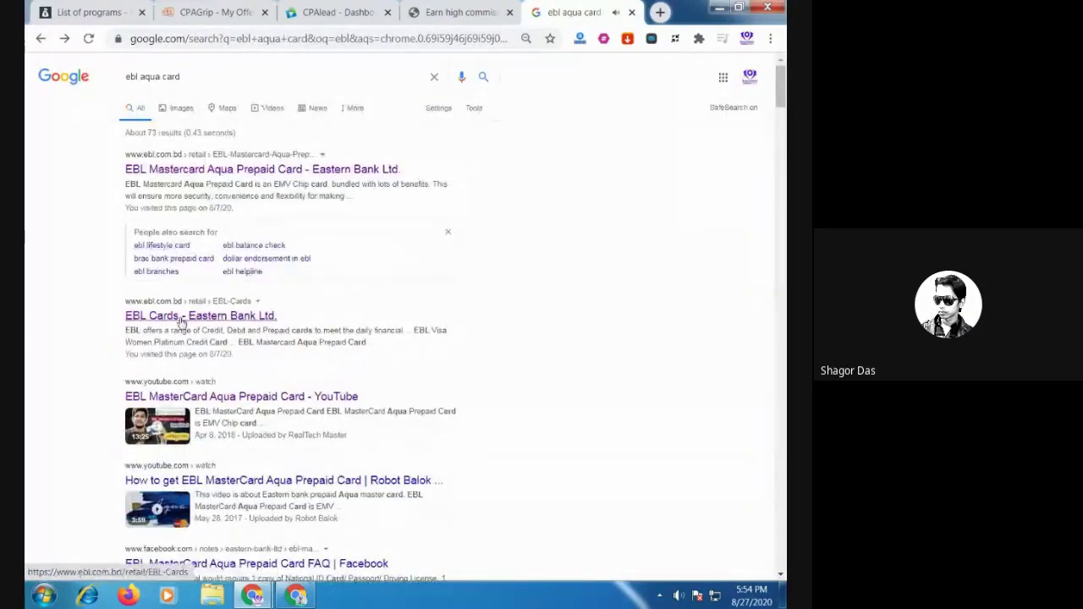
pyautogui.click(180, 321)
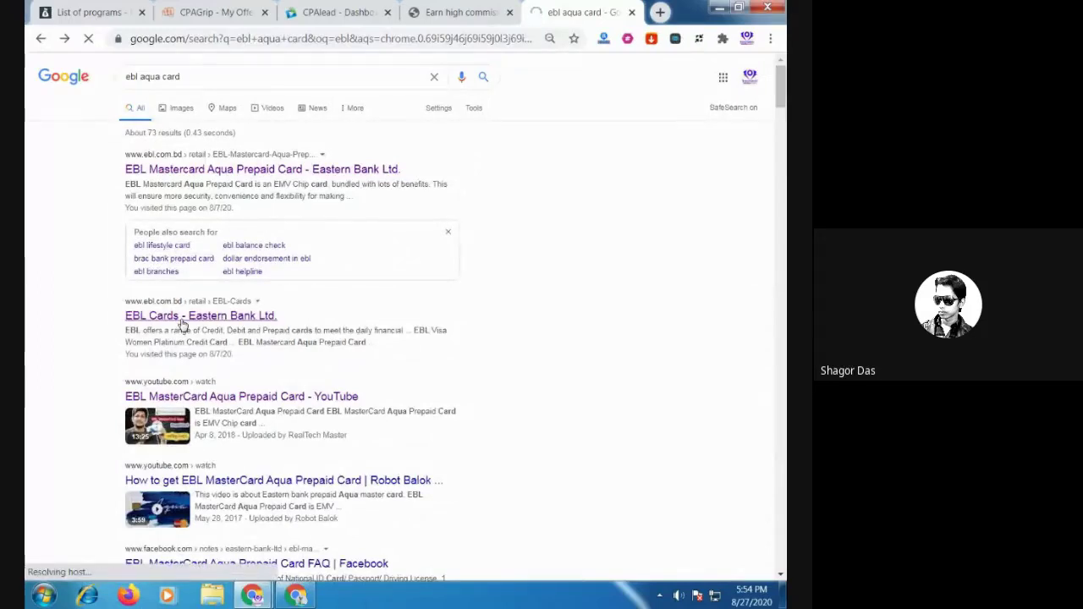
pyautogui.click(41, 39)
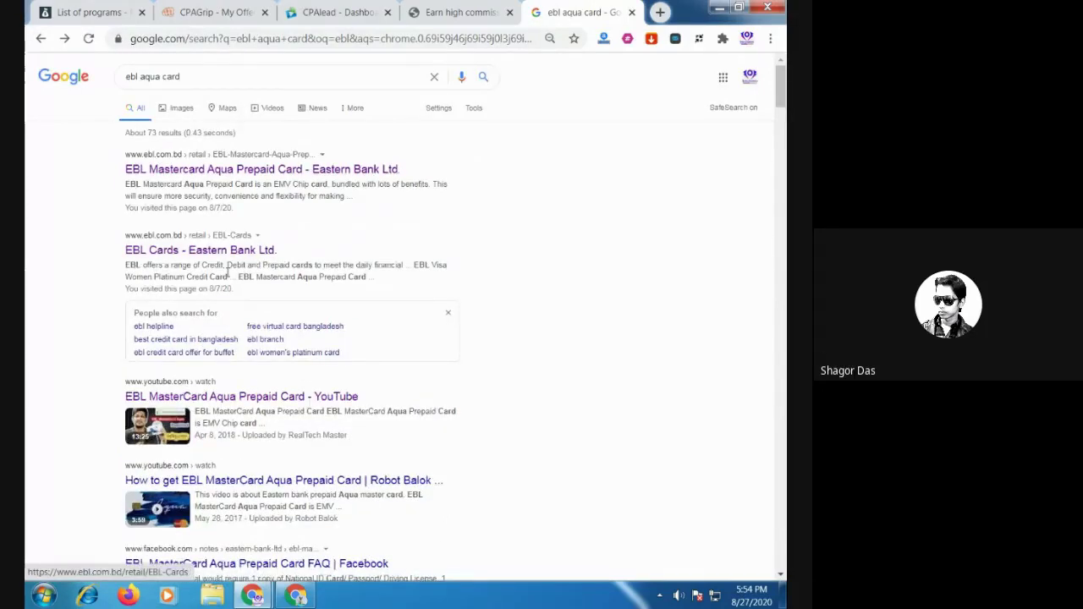
pyautogui.scroll(-3, 241, 339)
pyautogui.click(246, 342)
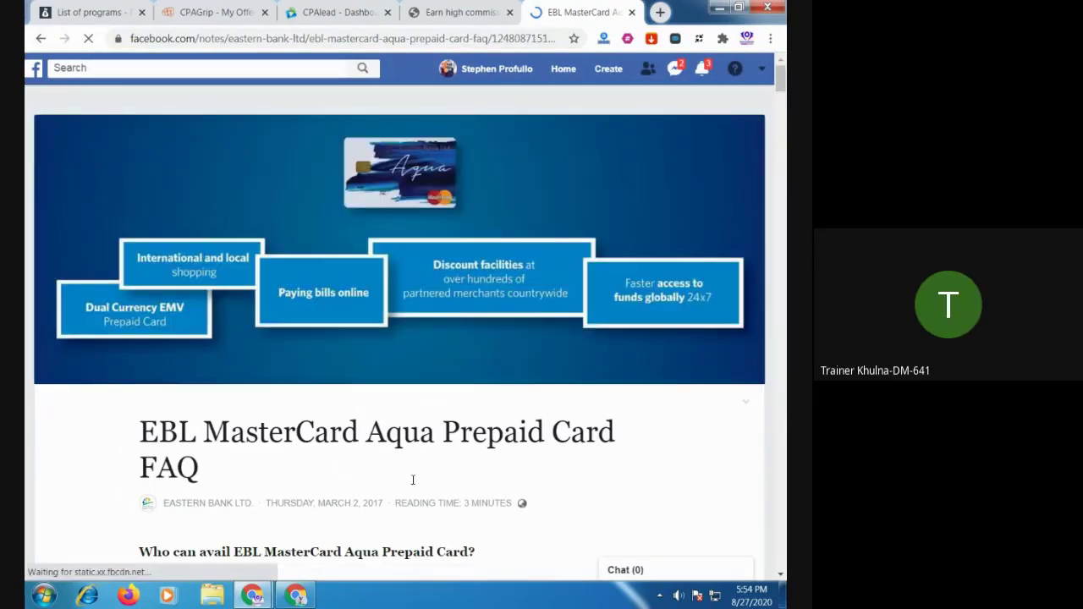
# Close the ebl results, Bluehost, Namecheap, OfferVault, AdCombo and CPA offers tabs, leaving the Meet tab
pyautogui.click(297, 598)
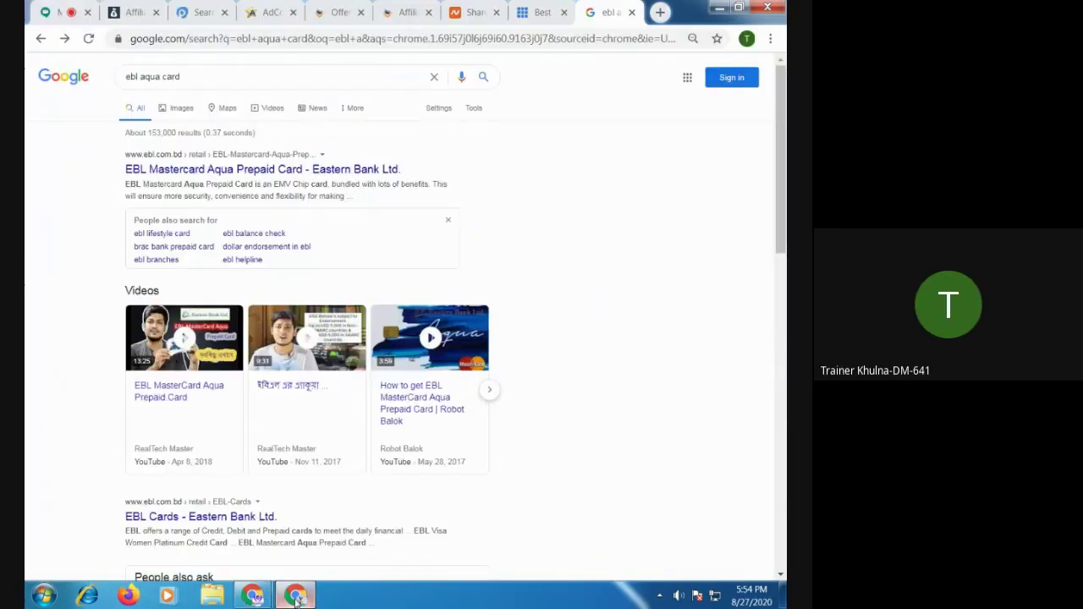
pyautogui.click(541, 12)
pyautogui.click(616, 12)
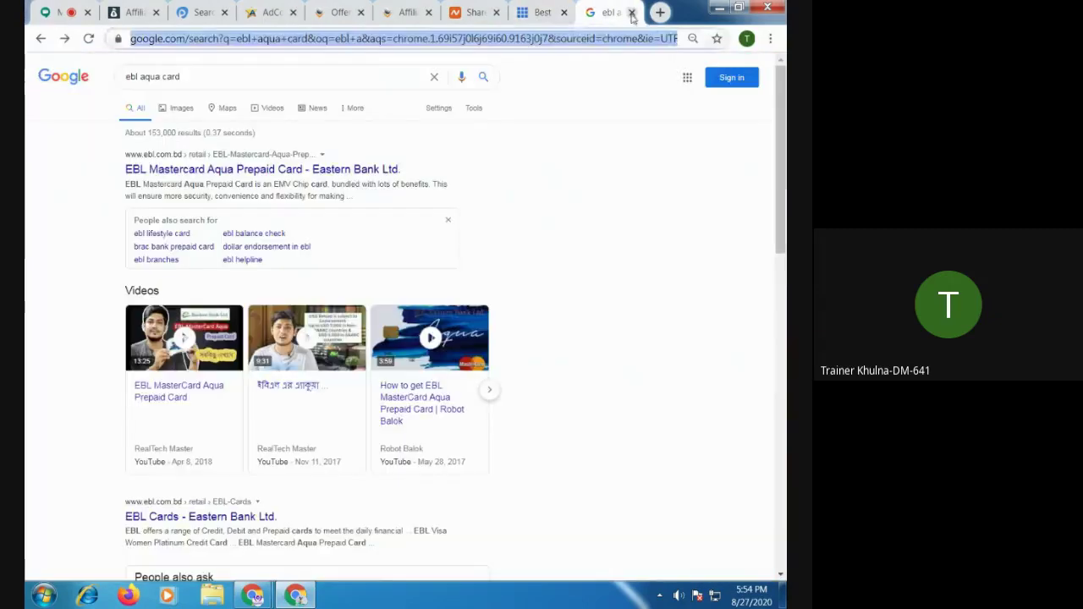
pyautogui.click(631, 12)
pyautogui.click(632, 12)
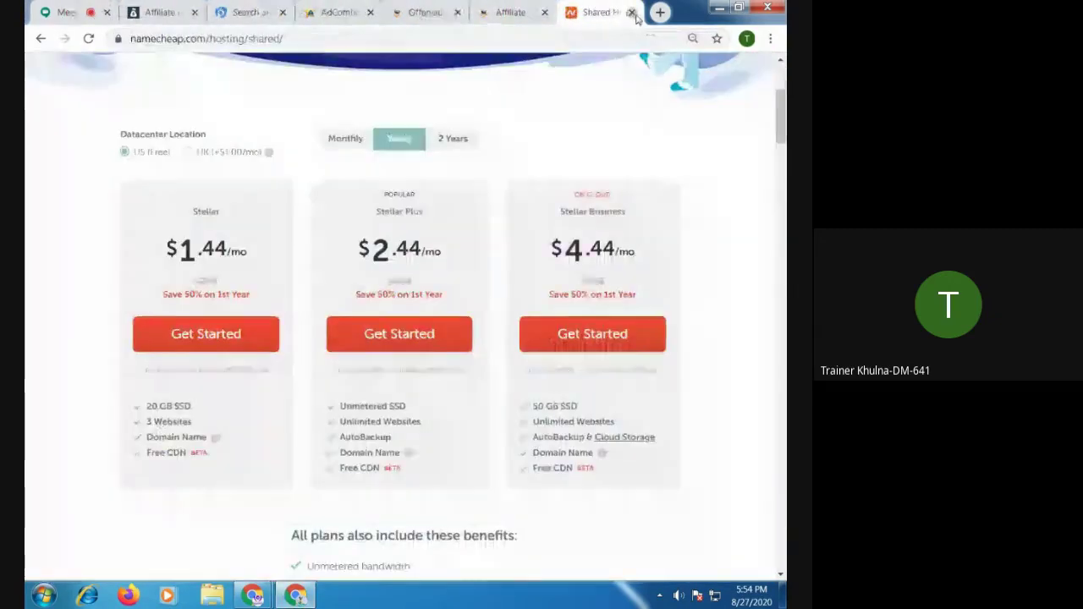
pyautogui.click(630, 12)
pyautogui.click(632, 12)
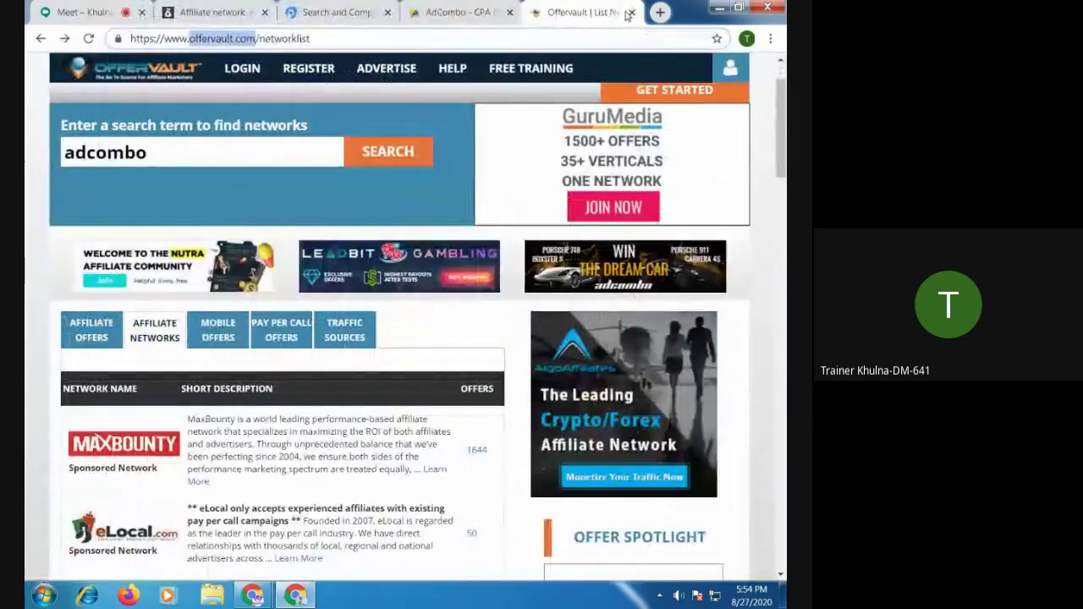
pyautogui.click(631, 12)
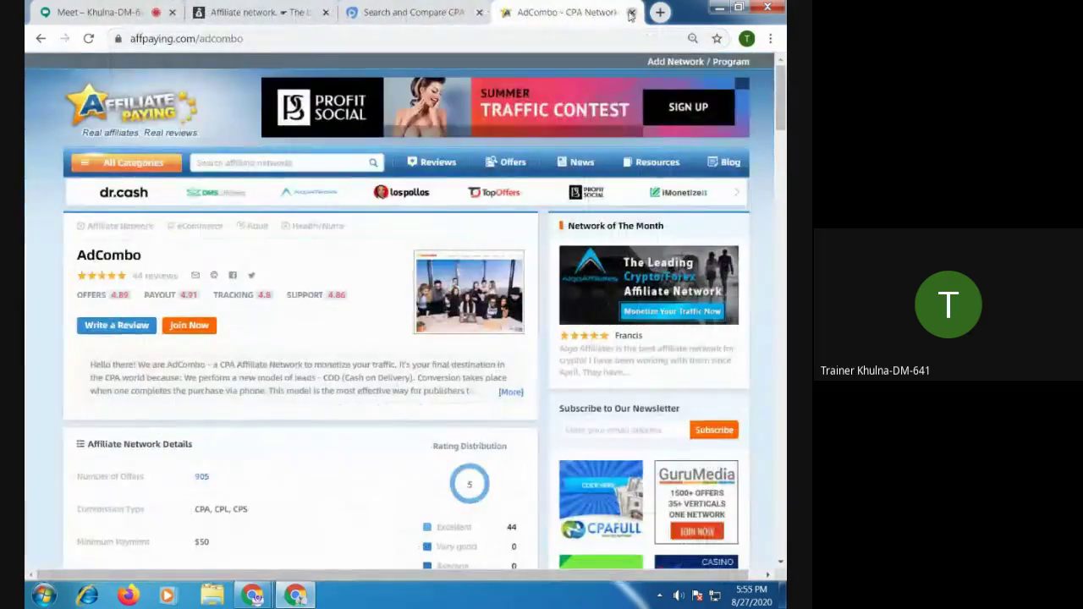
pyautogui.click(632, 12)
pyautogui.click(552, 11)
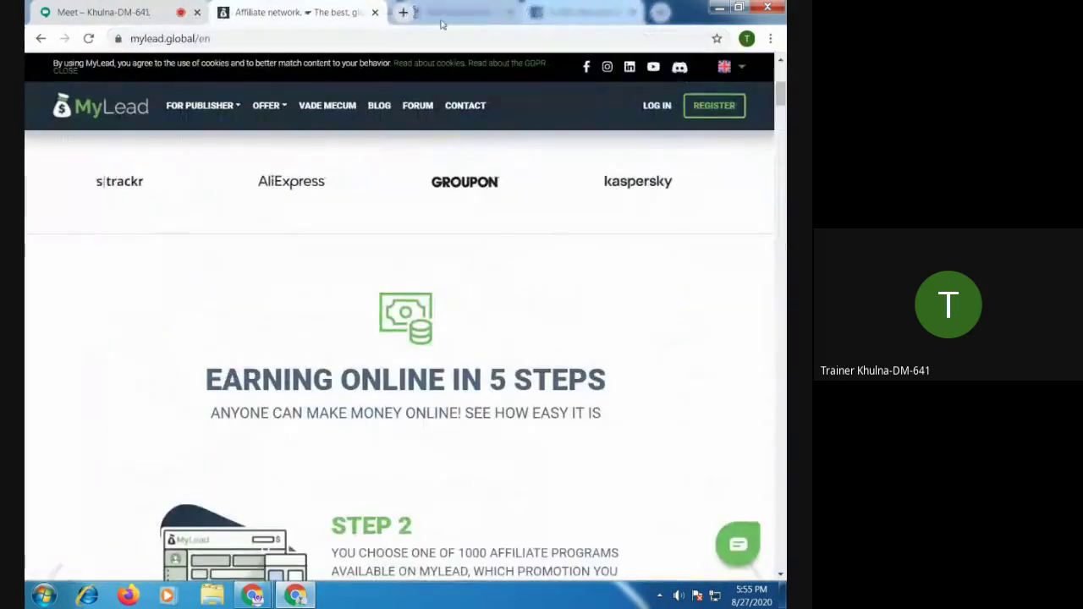
pyautogui.click(375, 12)
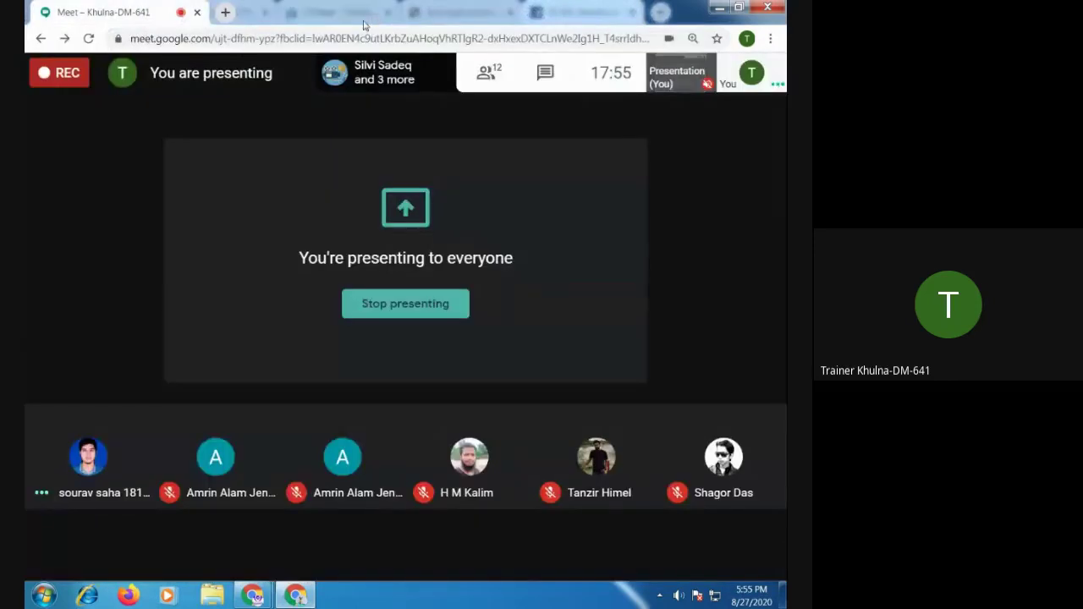
# Read the EBL MasterCard Aqua FAQ note down to its comments, then close its tab
pyautogui.moveTo(253, 596)
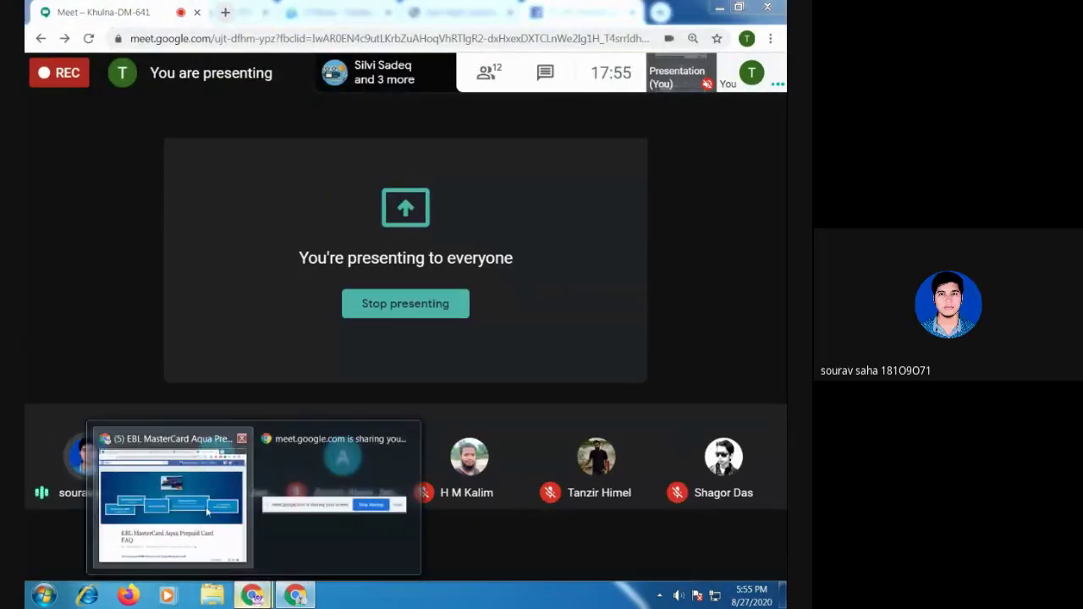
pyautogui.click(175, 500)
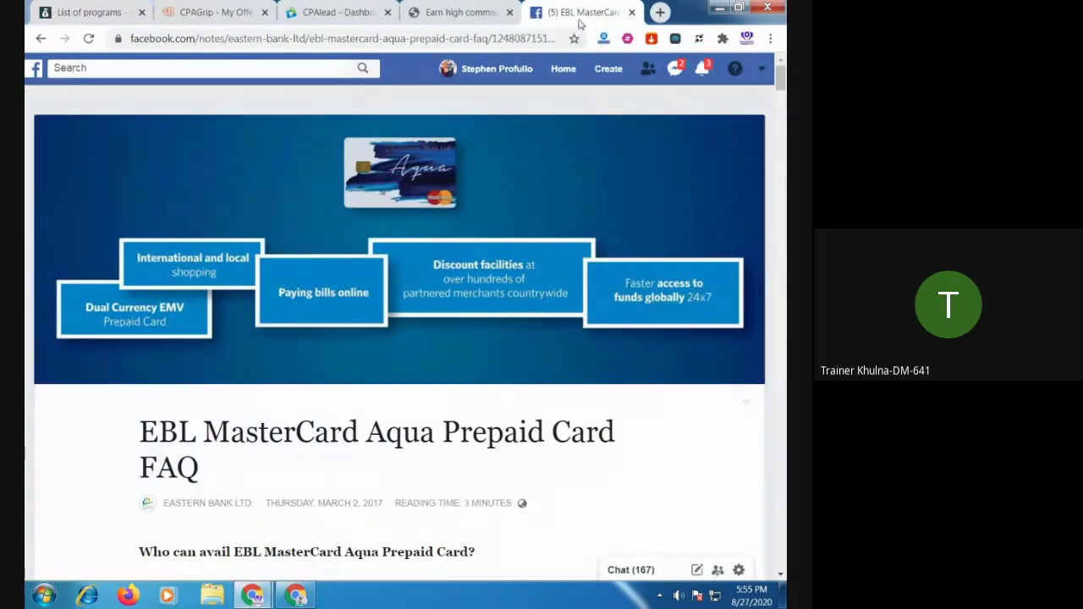
pyautogui.scroll(-3, 481, 237)
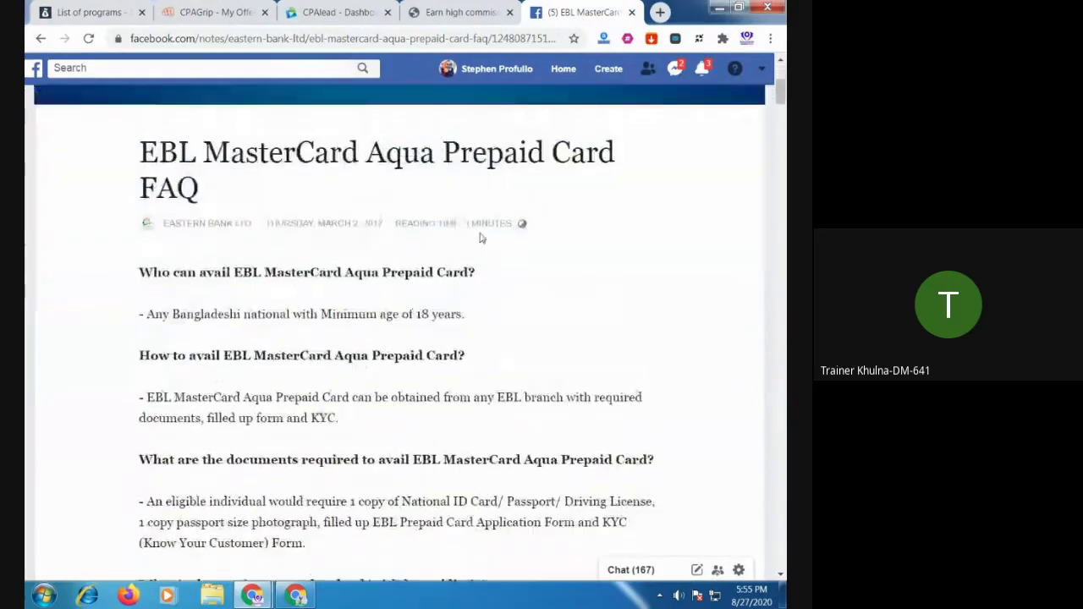
pyautogui.scroll(3, 481, 238)
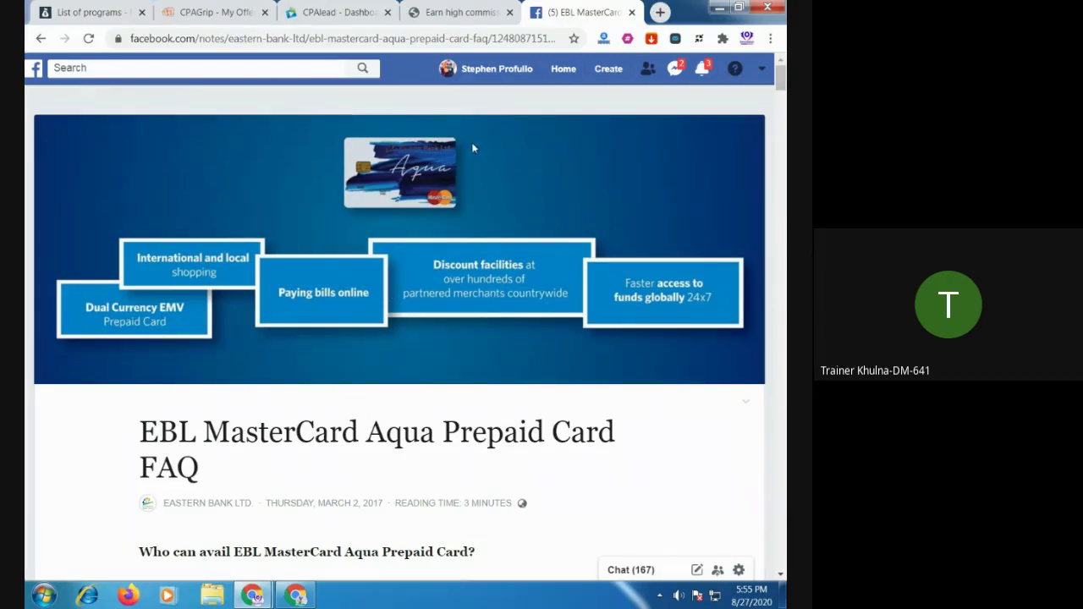
pyautogui.scroll(-8, 470, 199)
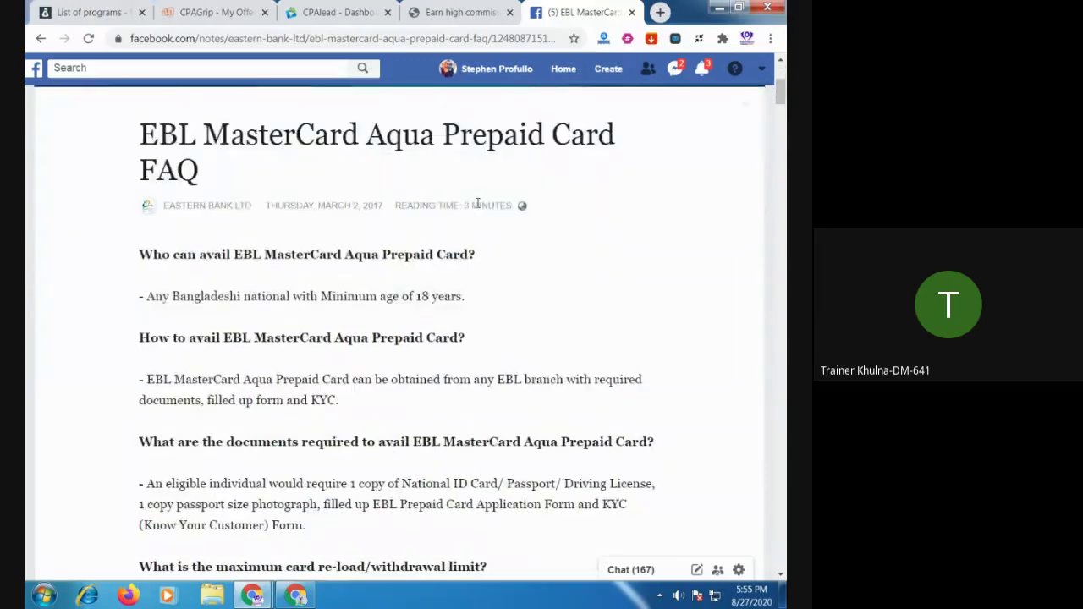
pyautogui.scroll(-12, 479, 205)
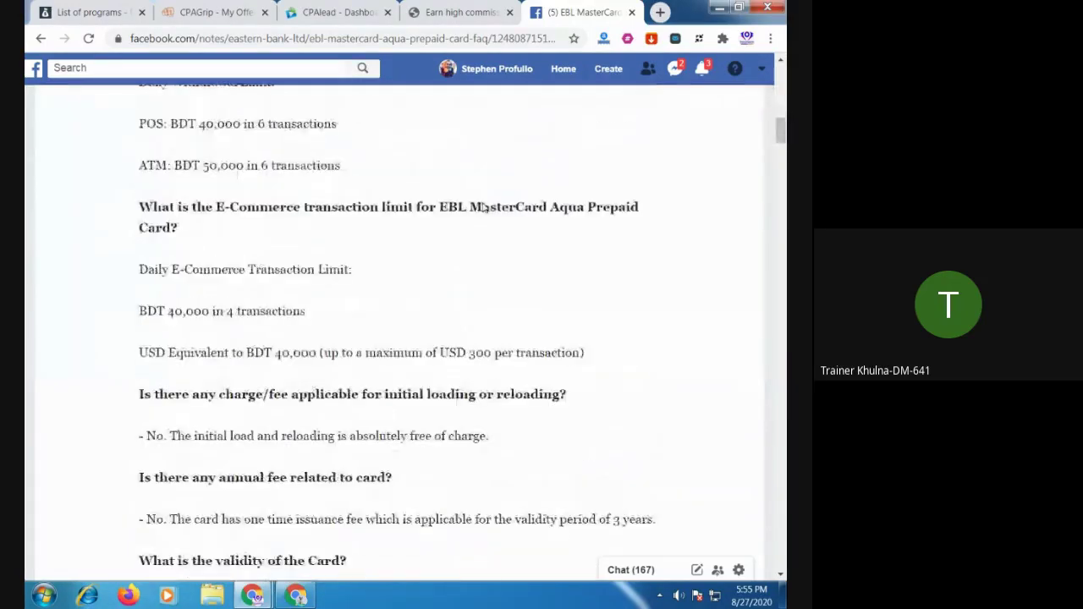
pyautogui.scroll(-15, 511, 200)
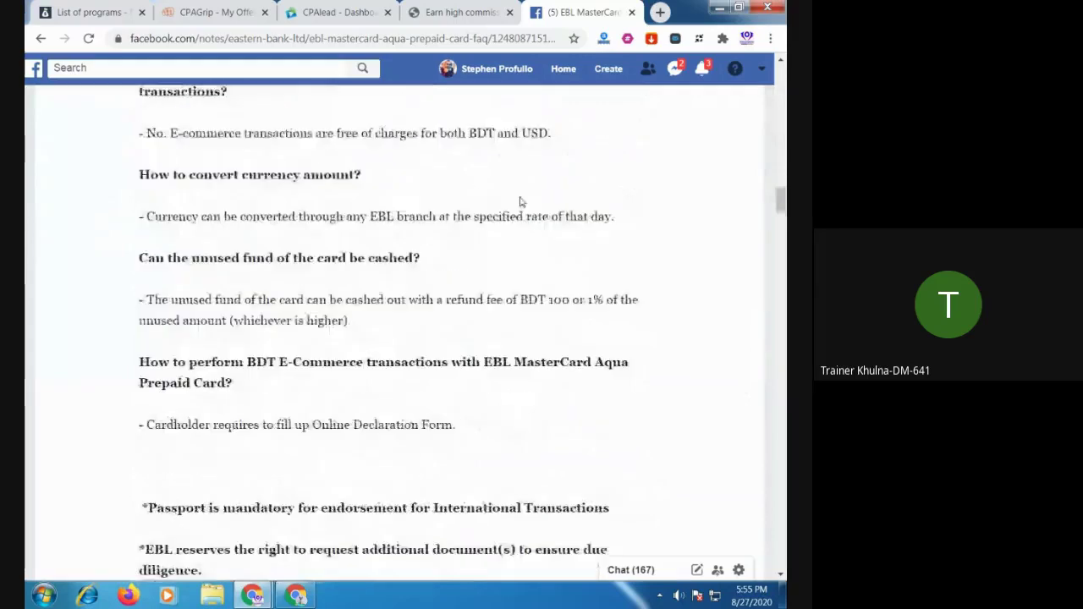
pyautogui.click(632, 13)
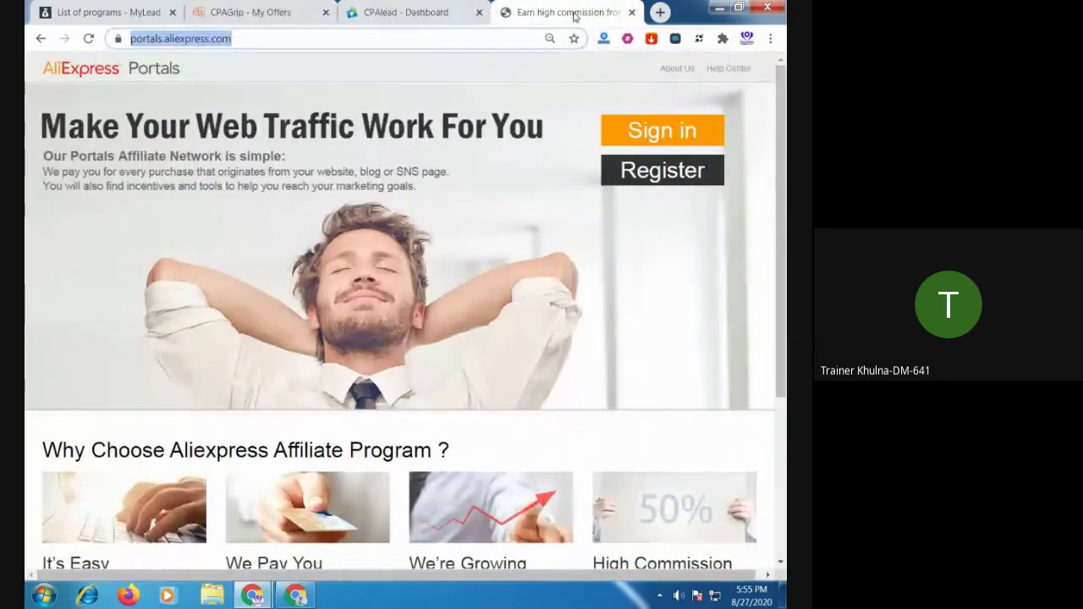
# Close the CPAlead dashboard tab and locate the CPAGrip My Offers tab
pyautogui.click(440, 18)
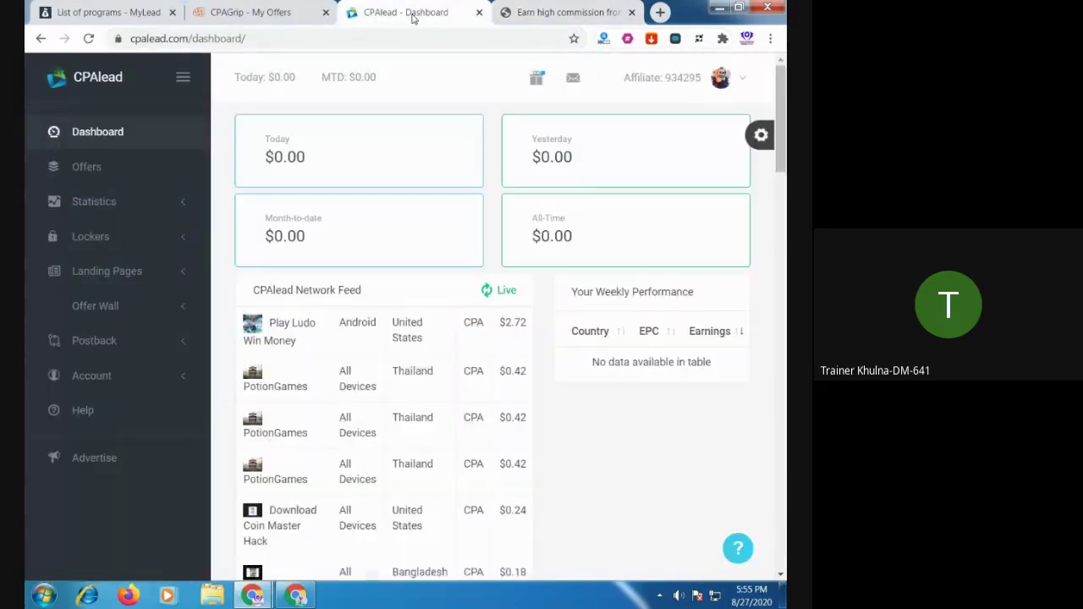
pyautogui.click(479, 12)
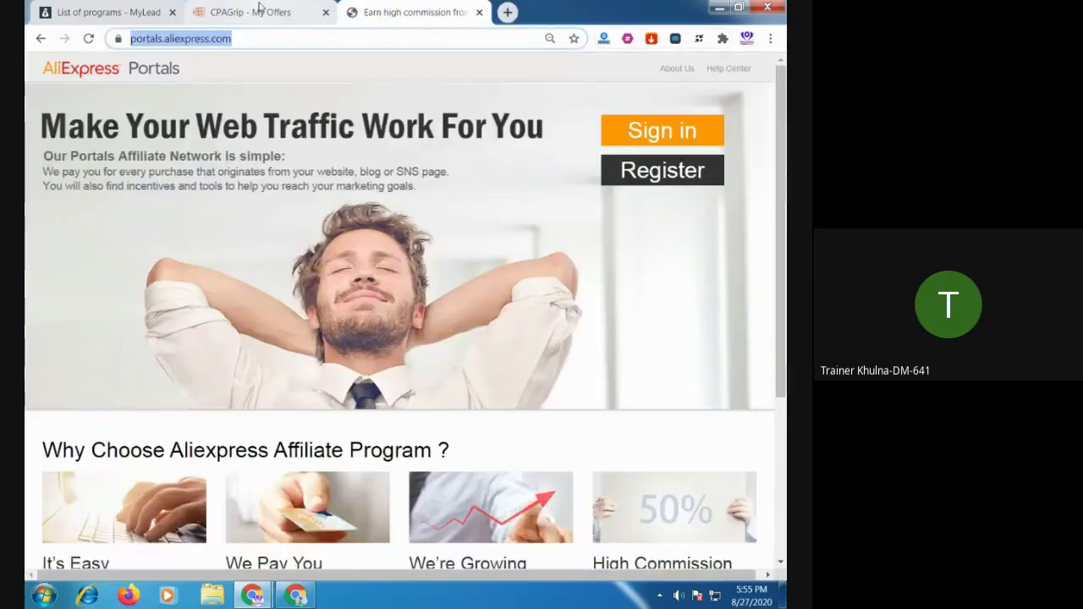
pyautogui.click(260, 10)
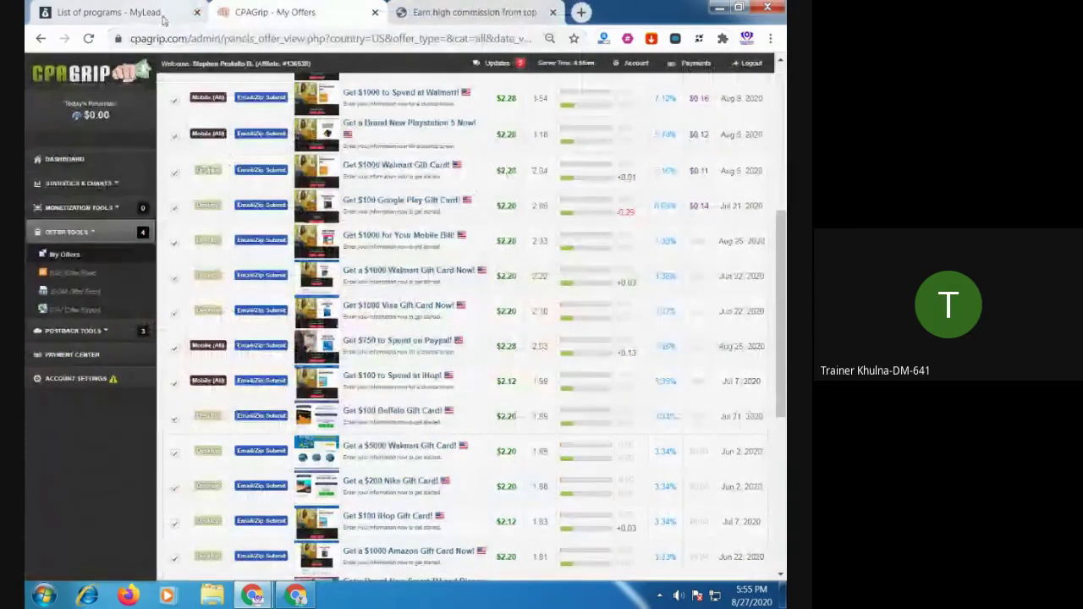
pyautogui.click(135, 16)
pyautogui.click(287, 12)
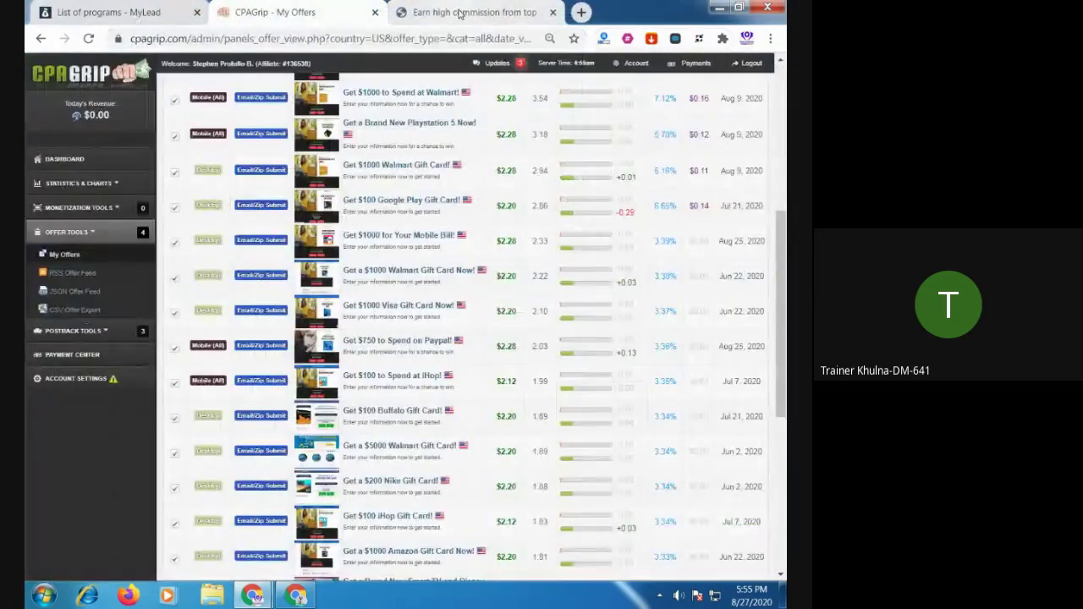
pyautogui.click(460, 12)
# Close the AliExpress Portals and CPAGrip tabs, then open a new Google tab beside MyLead
pyautogui.click(308, 13)
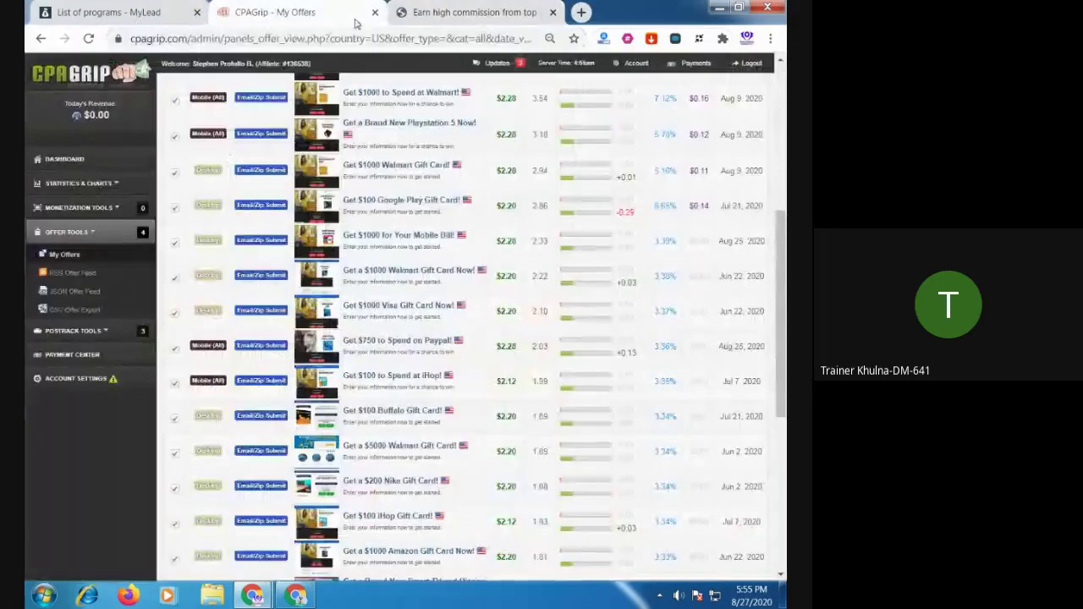
pyautogui.click(466, 13)
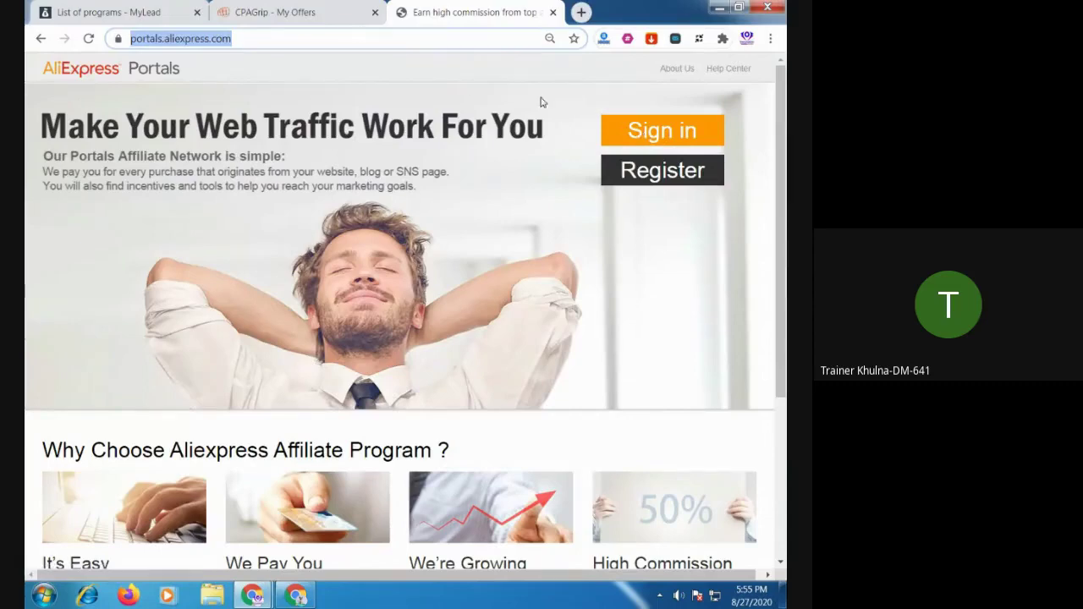
pyautogui.click(553, 13)
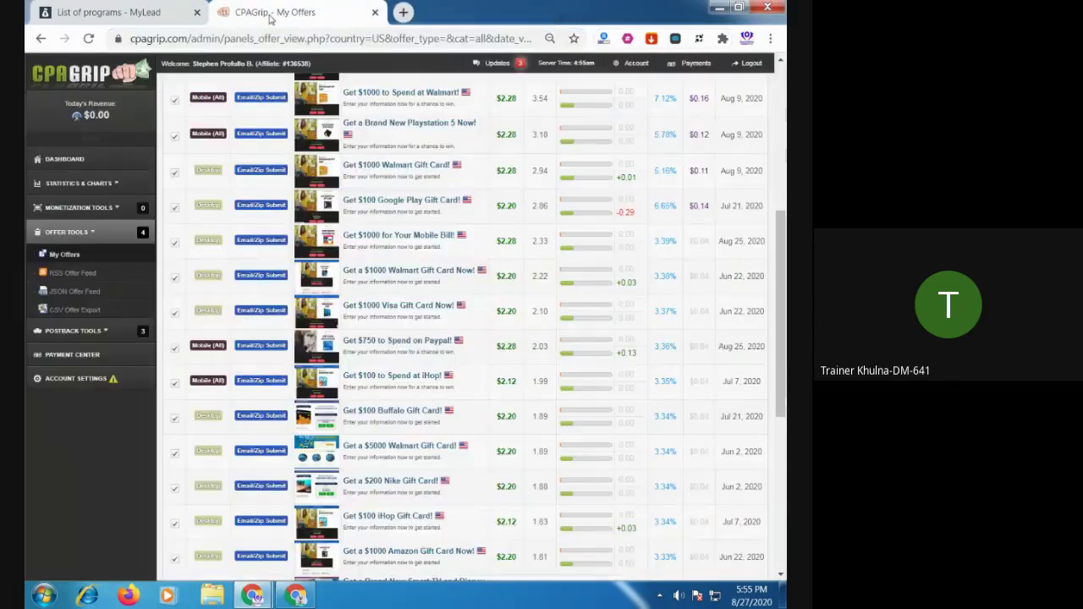
pyautogui.click(377, 12)
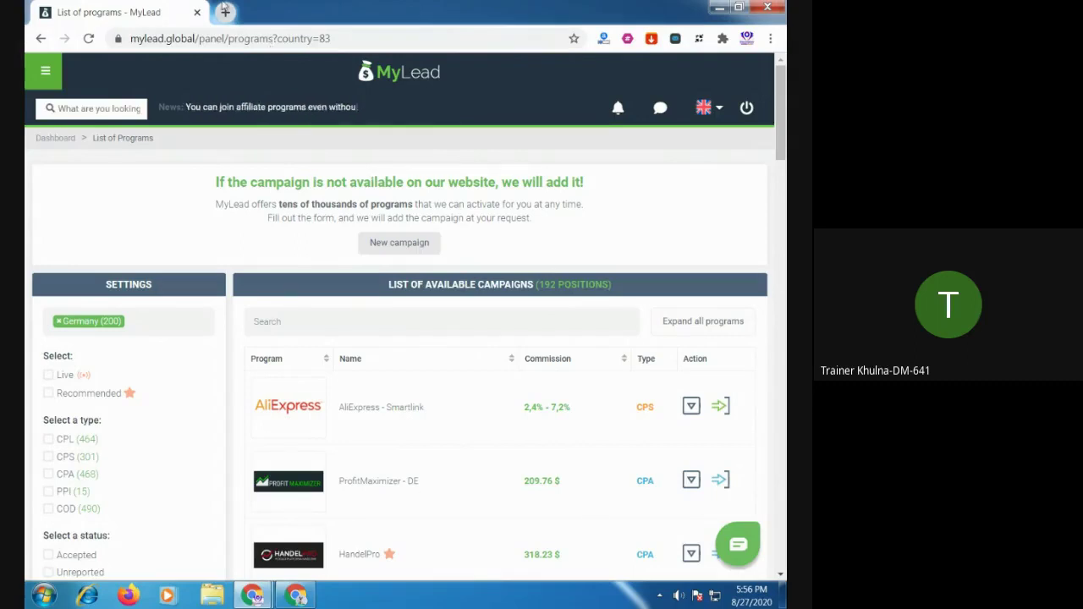
pyautogui.click(225, 12)
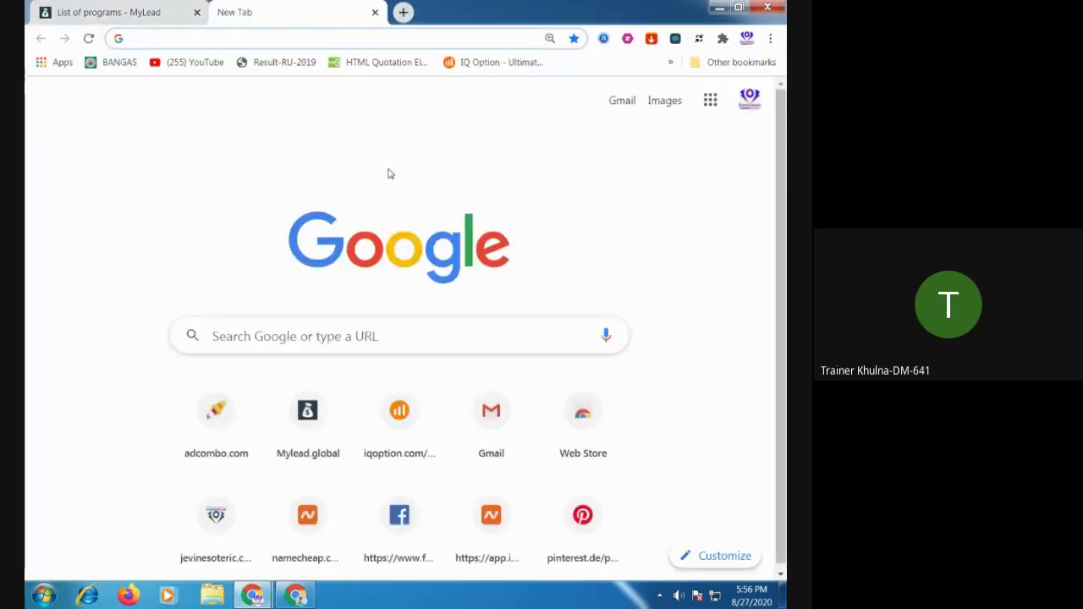
# Enter sites.google.com in the new tab's address bar and select the whole address
pyautogui.write('sit')
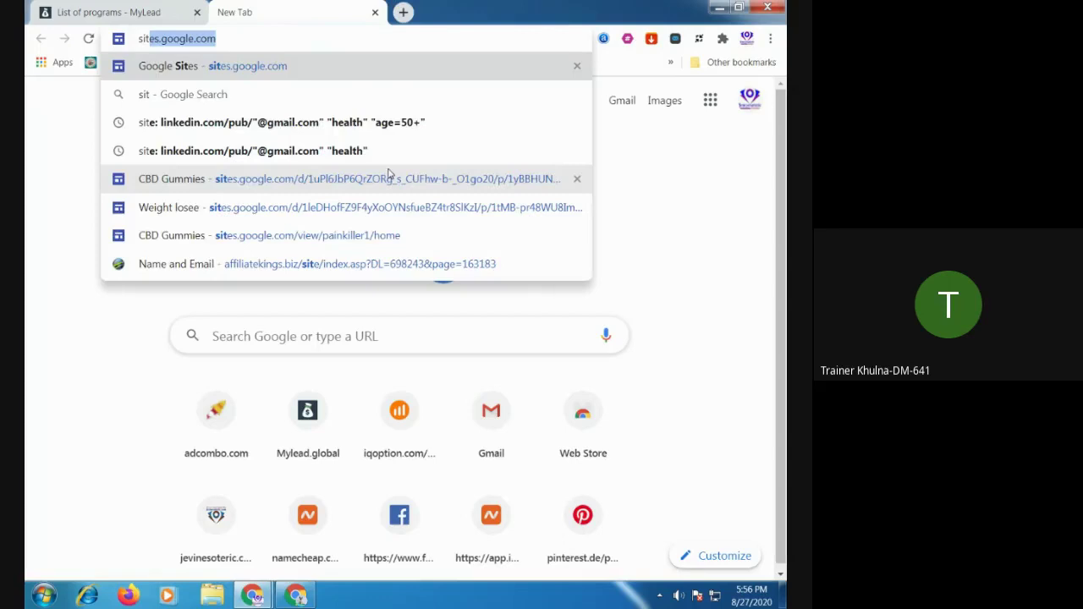
pyautogui.click(308, 37)
pyautogui.moveTo(272, 39); pyautogui.dragTo(129, 59)
pyautogui.hotkey('ctrl', 'c')
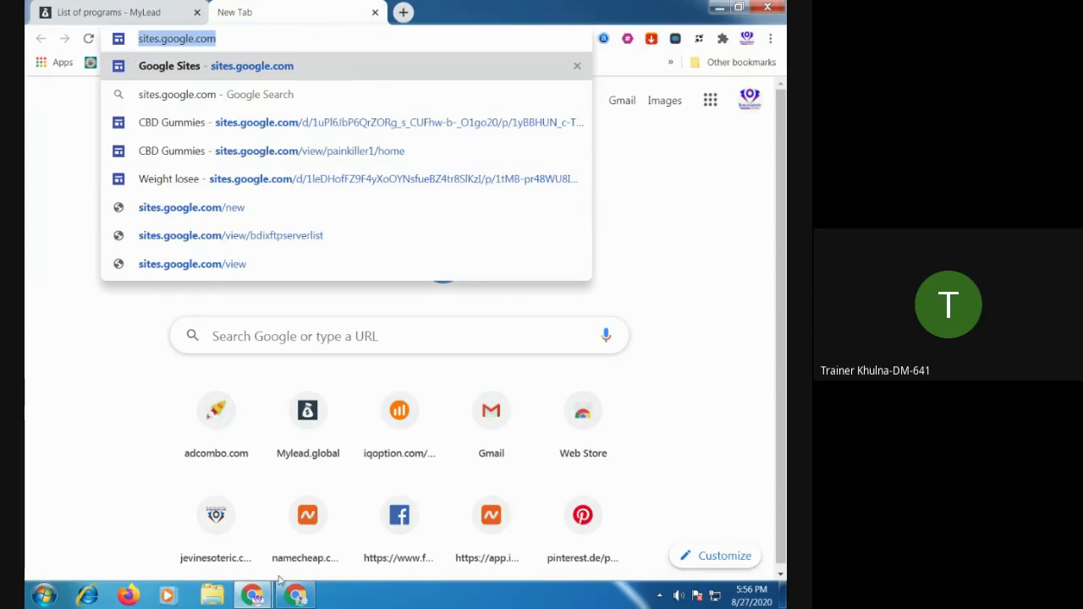
# Post the sites.google.com link in the Meet chat for everyone, then return to the browser
pyautogui.click(295, 596)
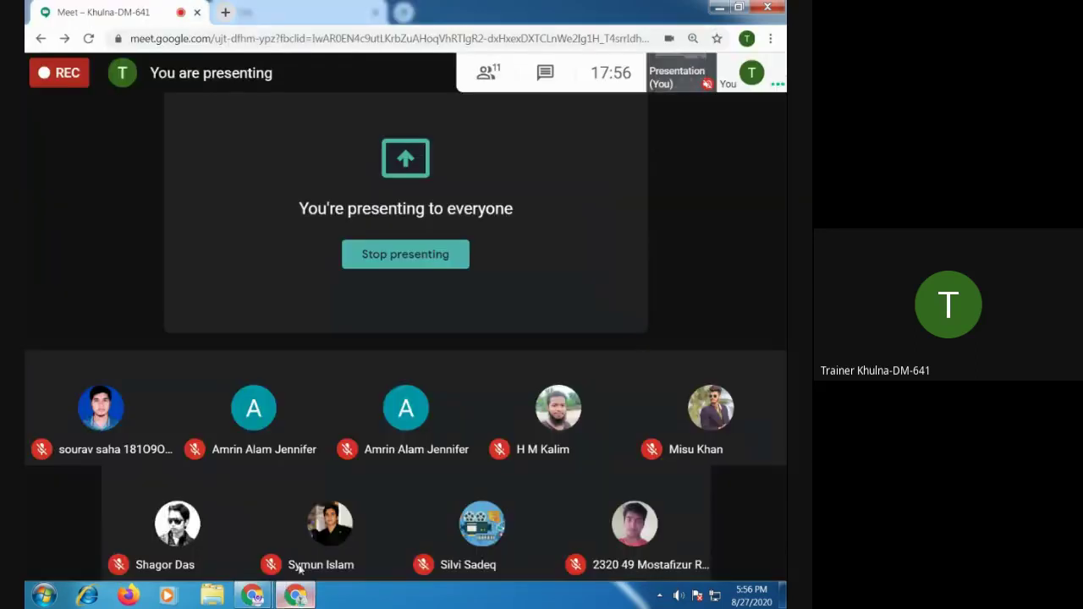
pyautogui.click(545, 73)
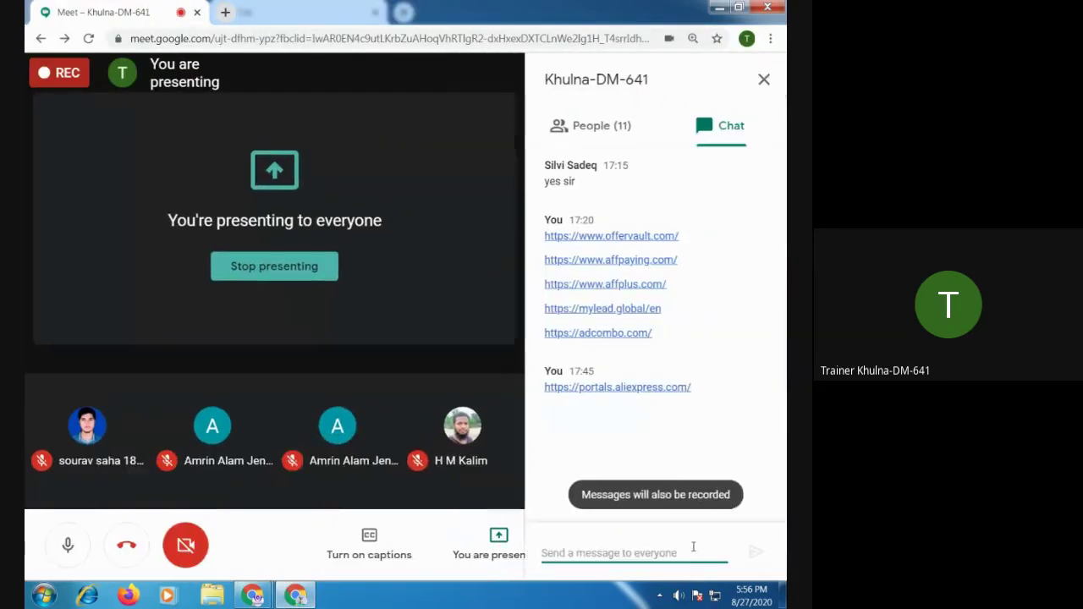
pyautogui.click(690, 549)
pyautogui.hotkey('ctrl', 'v')
pyautogui.press('Return')
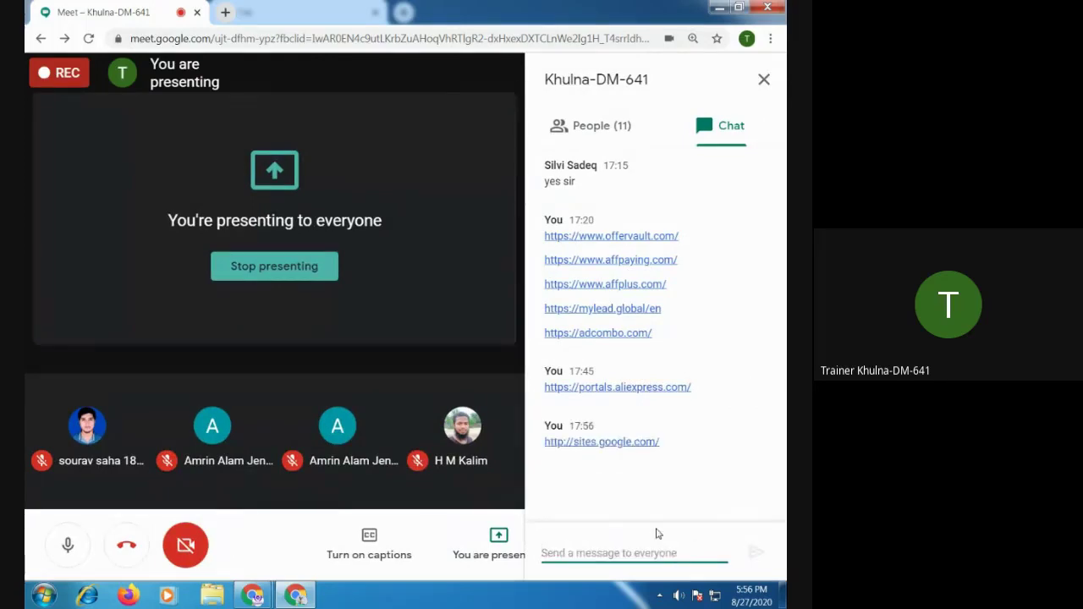
pyautogui.moveTo(251, 597)
pyautogui.click(212, 513)
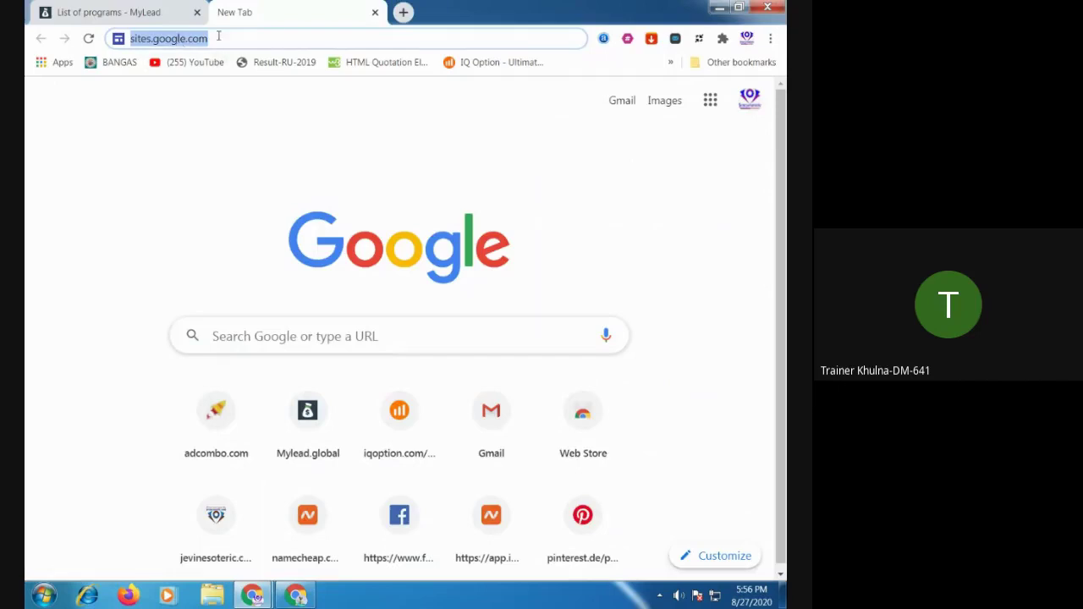
# Load sites.google.com in the browser, then bring the Meet window back in front
pyautogui.click(270, 37)
pyautogui.press('Return')
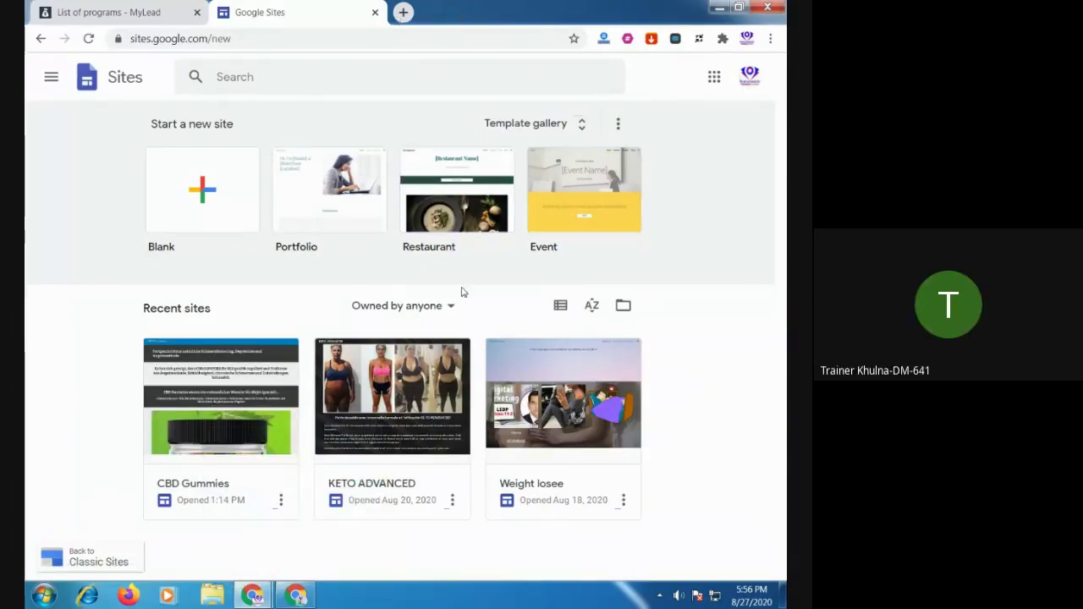
pyautogui.click(309, 599)
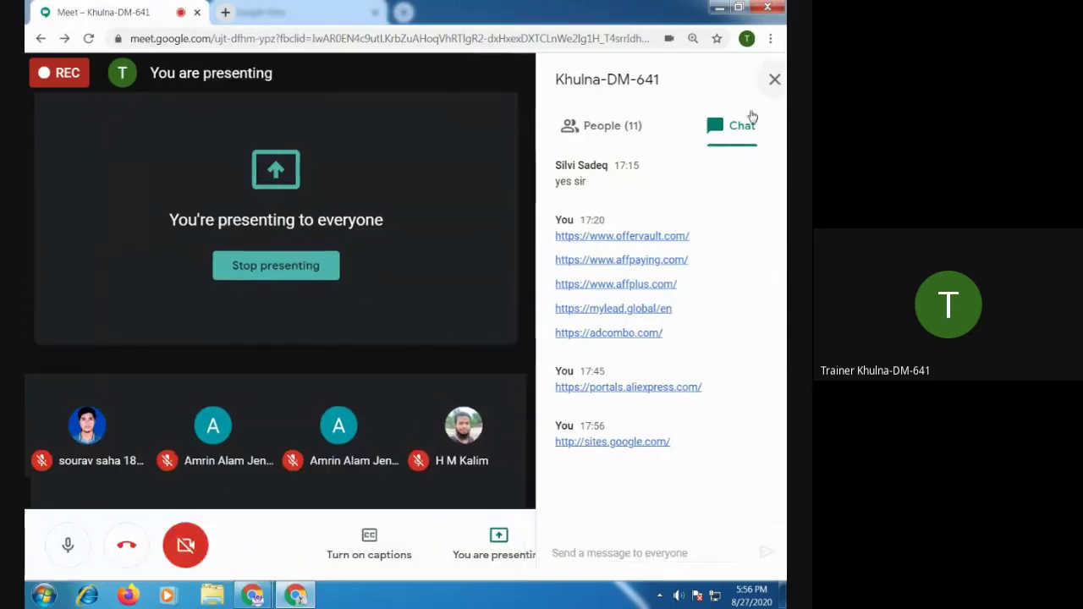
# Close the Meet chat panel, briefly switch to the Google Sites window, and return
pyautogui.click(764, 79)
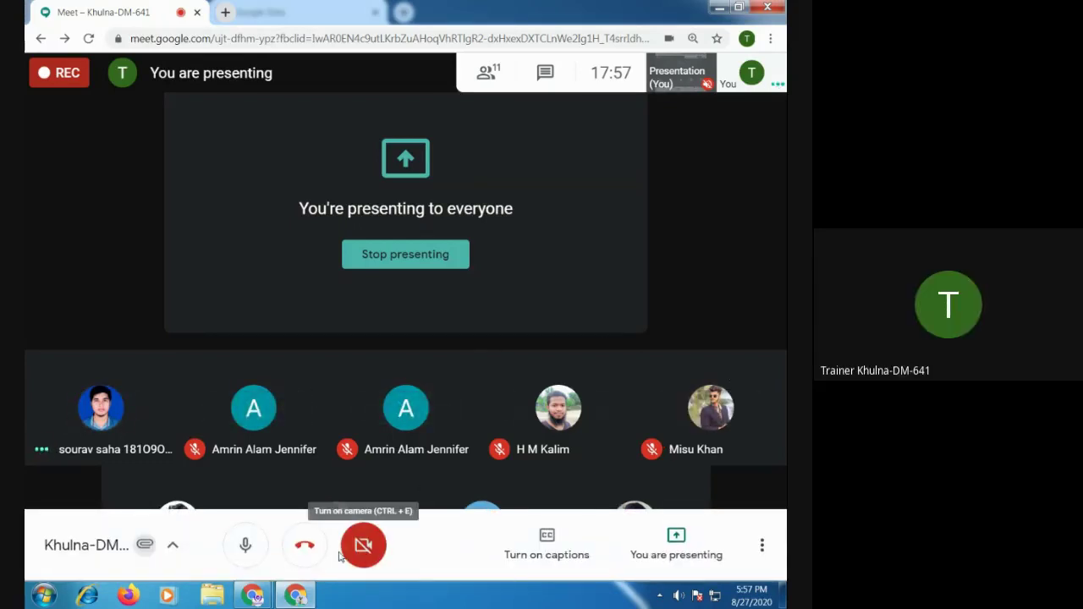
pyautogui.click(295, 595)
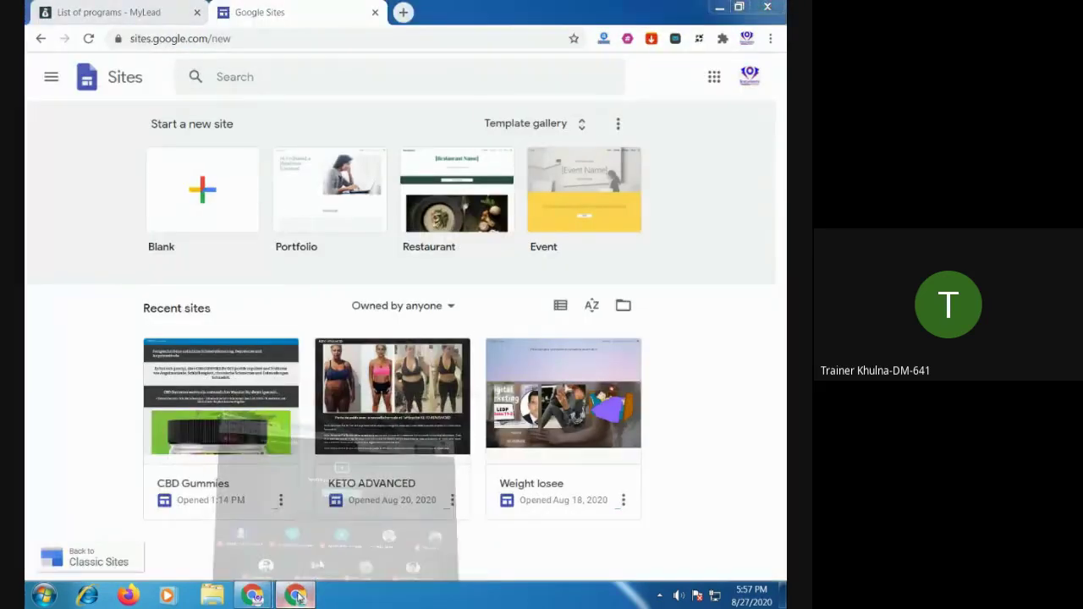
pyautogui.click(296, 596)
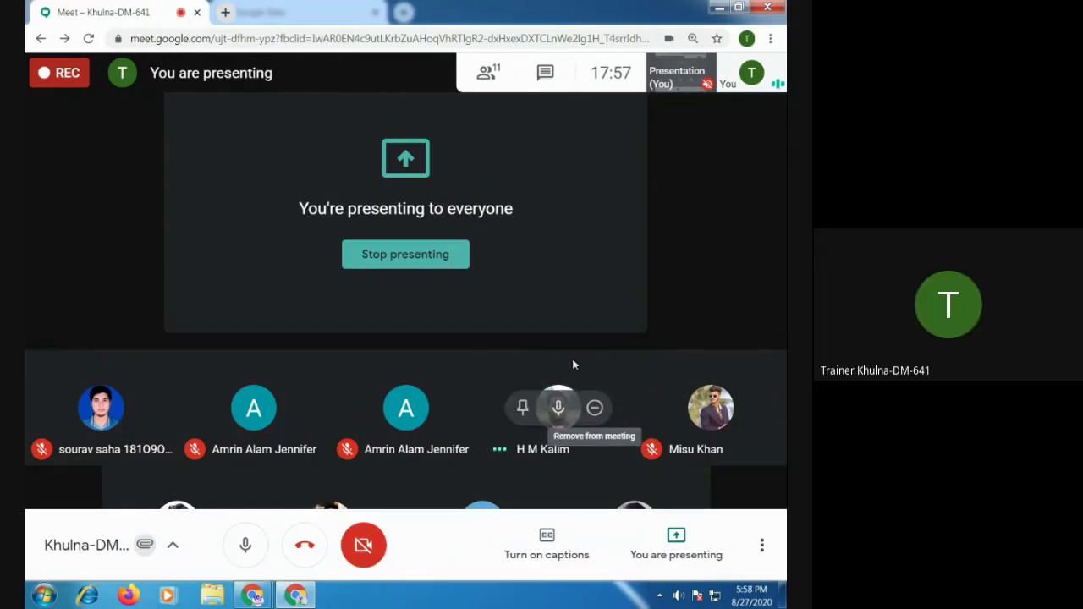
# Watch the participant's shared phone screen showing the German weight-loss blog
pyautogui.moveTo(554, 356)
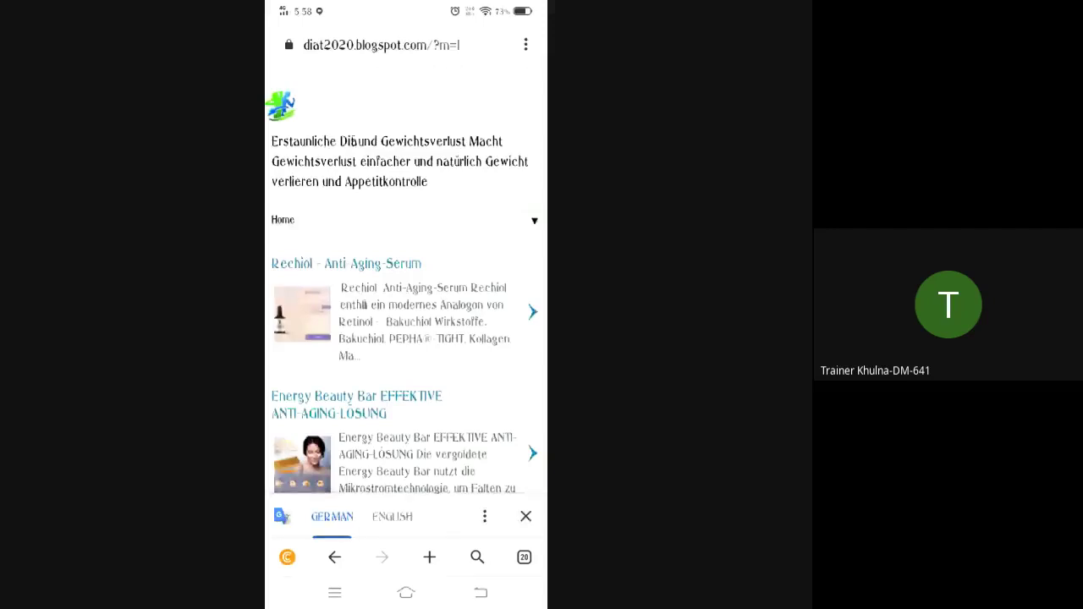
# On the phone, reopen the Meet call full-screen and open the shared Google Sites link
pyautogui.click(406, 592)
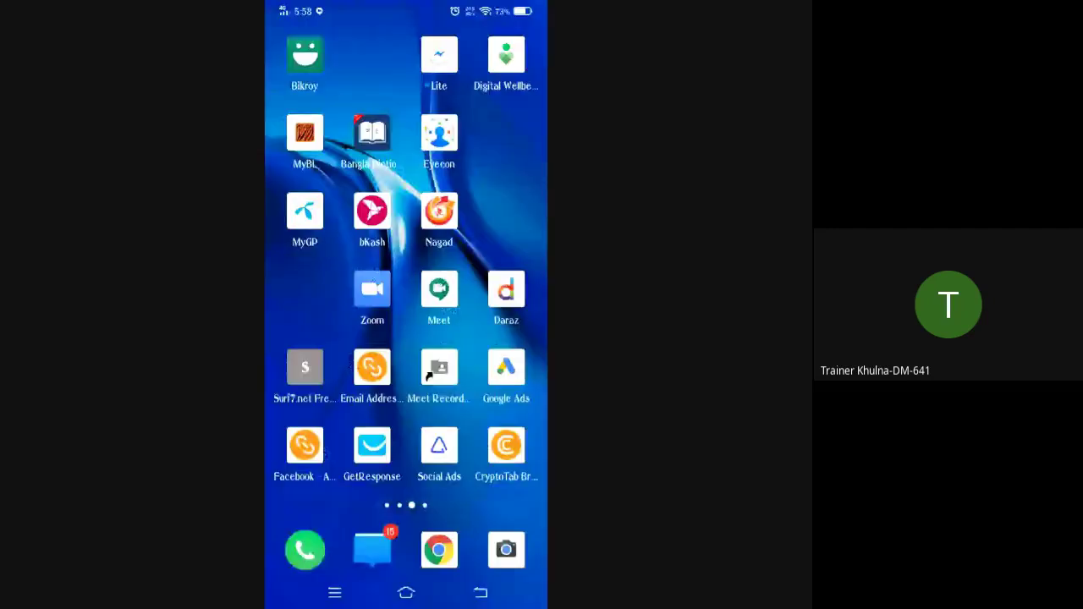
pyautogui.click(336, 593)
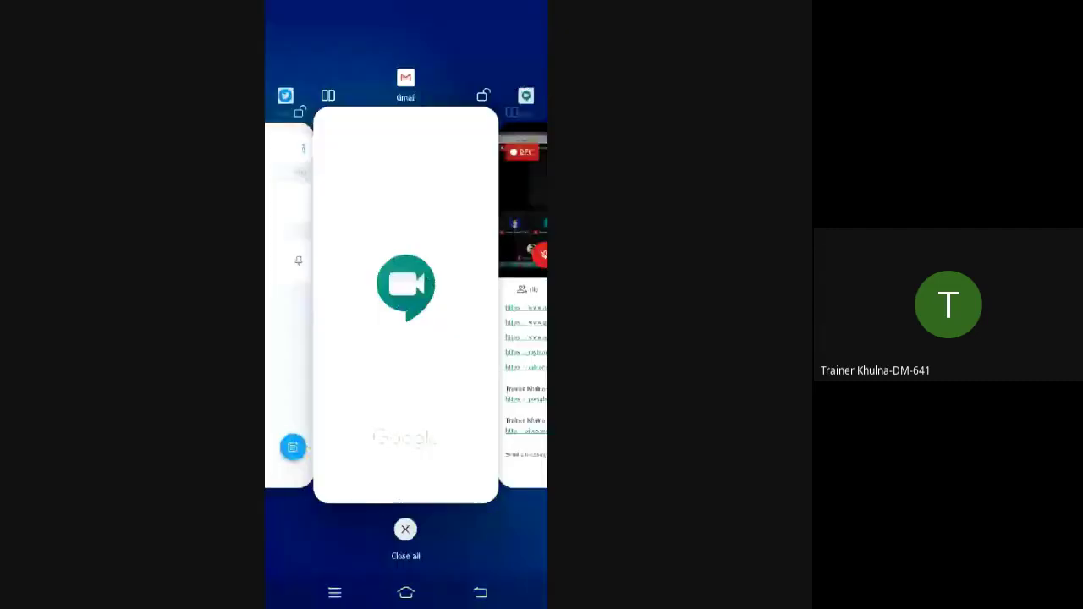
pyautogui.moveTo(457, 339); pyautogui.dragTo(304, 339)
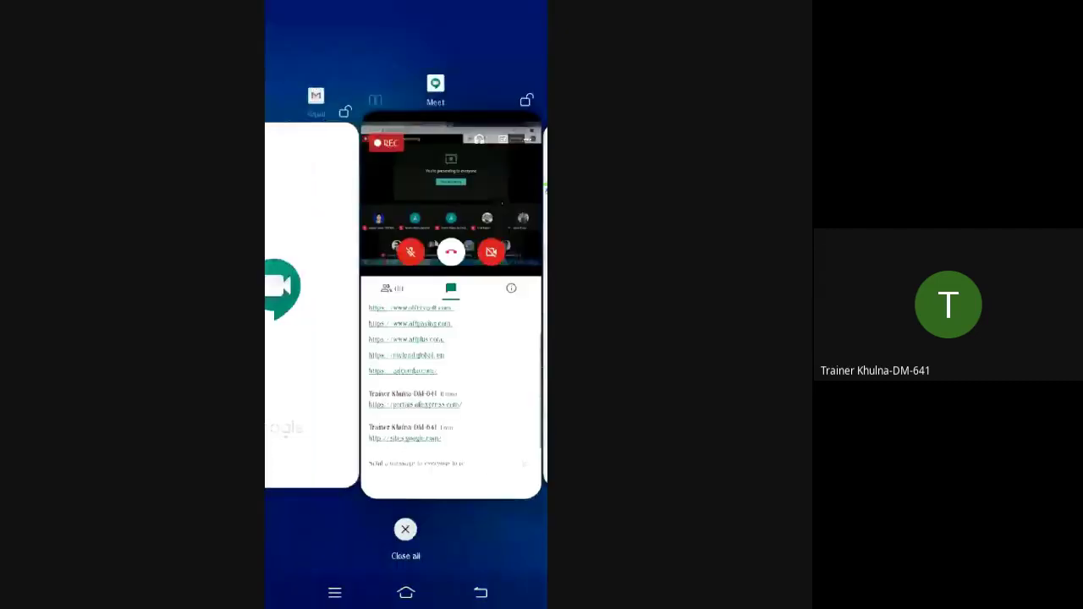
pyautogui.click(454, 302)
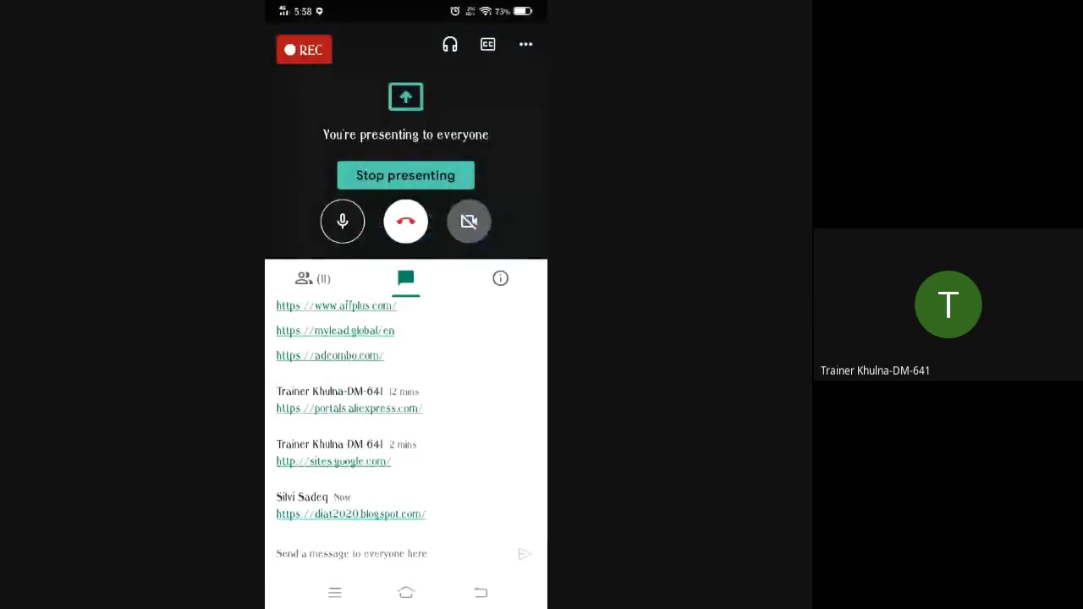
pyautogui.click(319, 459)
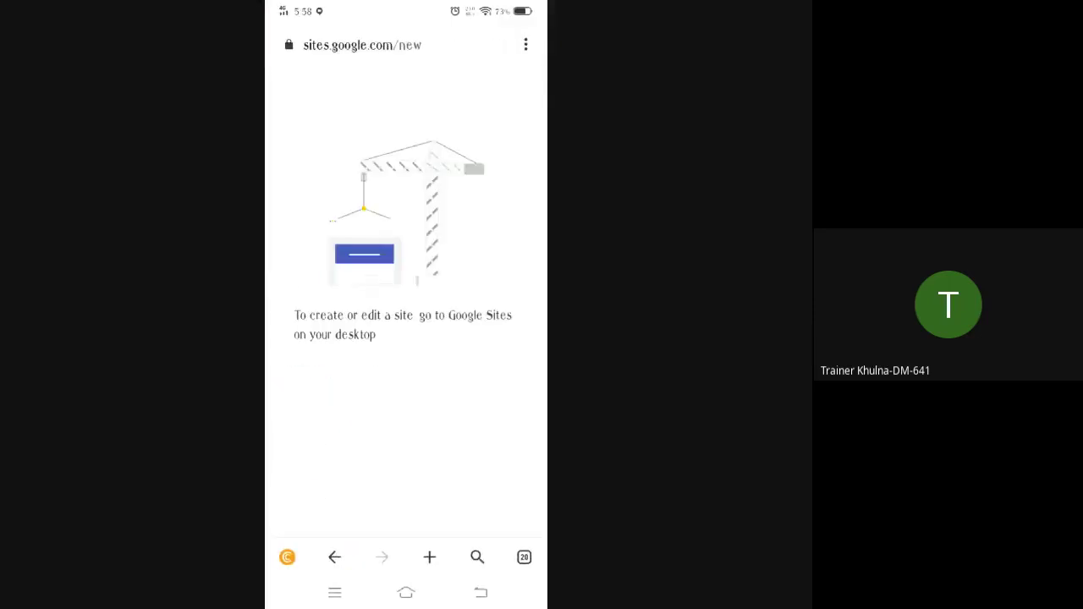
# Switch the phone browser to Desktop site, check the signed-in account, then go home
pyautogui.click(526, 44)
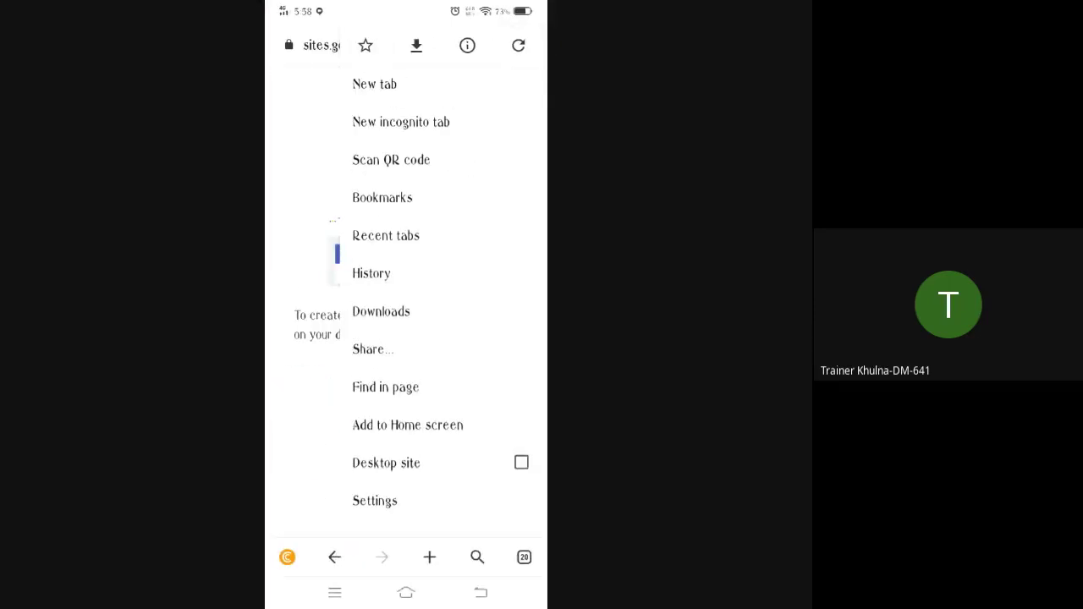
pyautogui.click(521, 463)
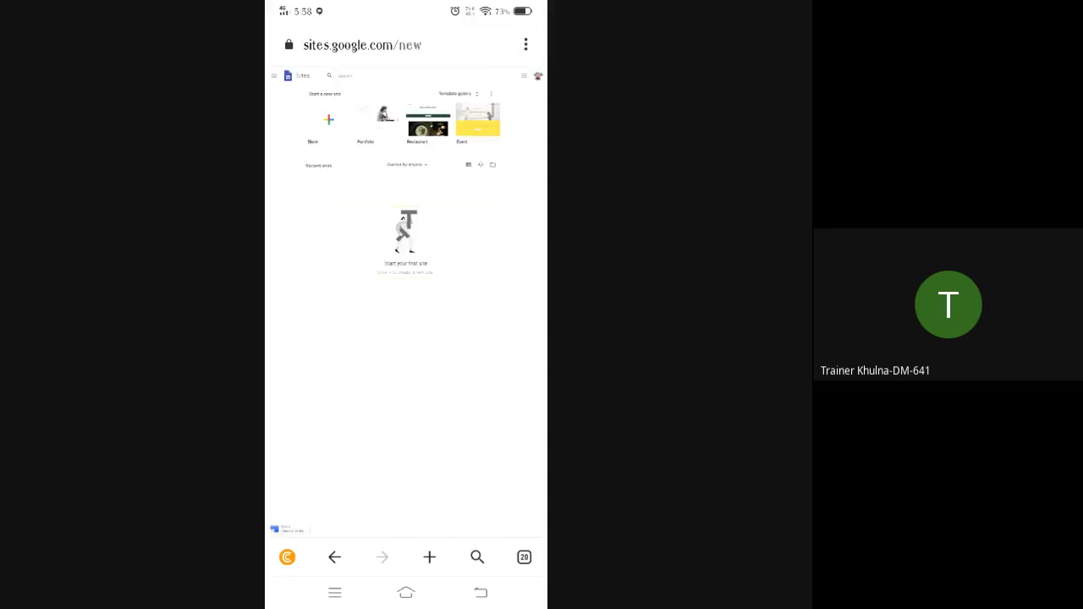
pyautogui.click(537, 76)
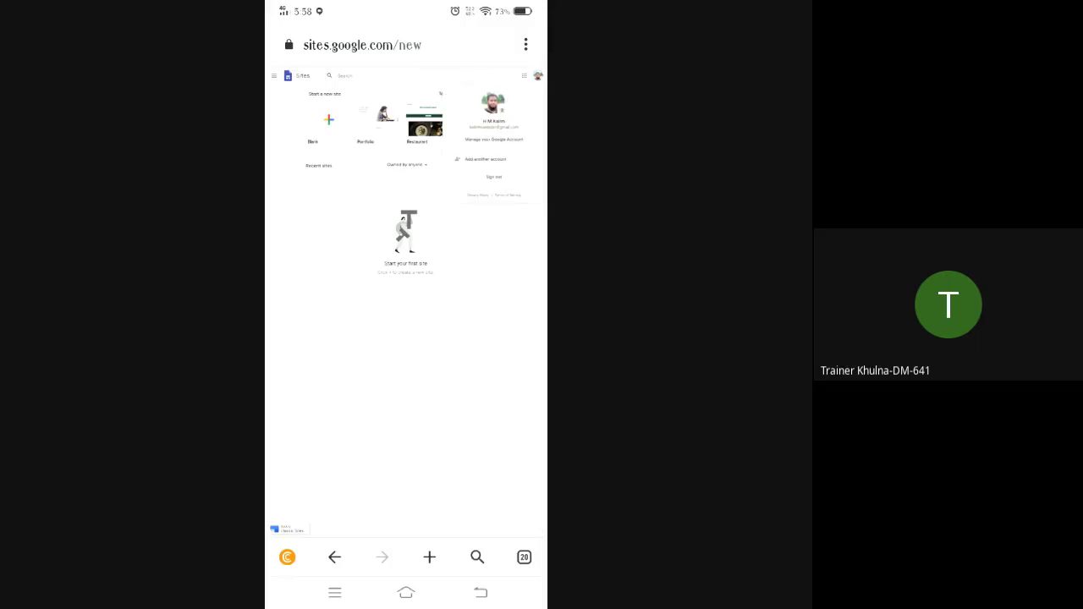
pyautogui.click(493, 139)
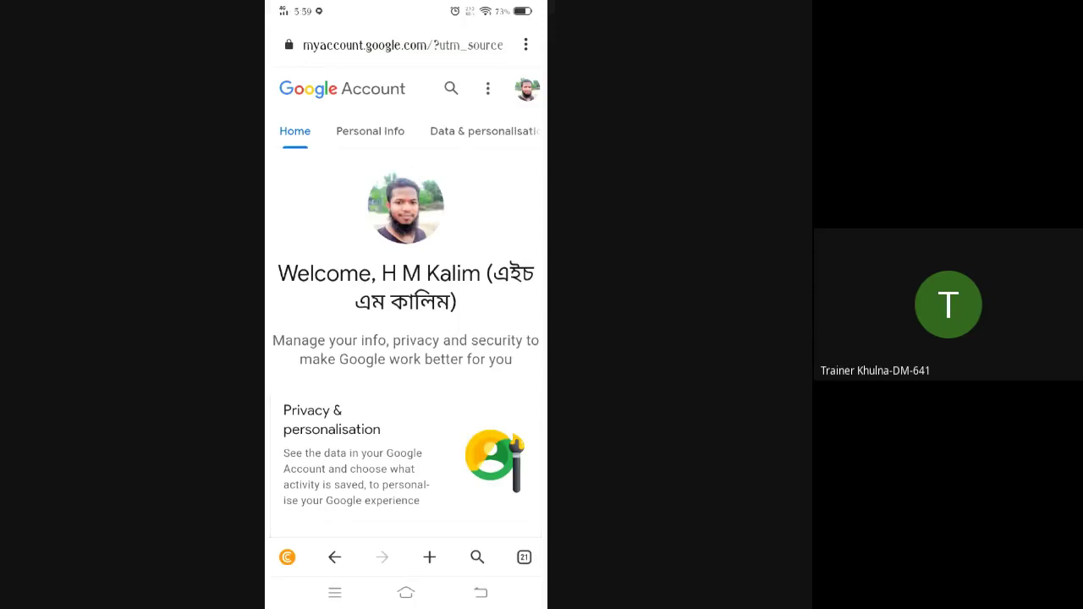
pyautogui.click(527, 89)
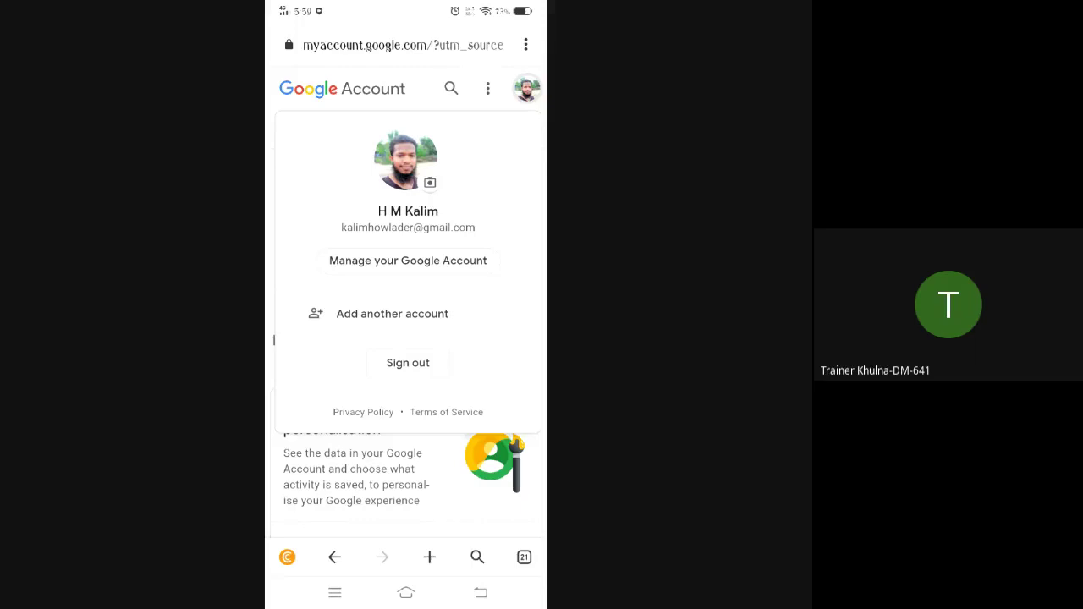
pyautogui.hotkey('alt', 'Left')
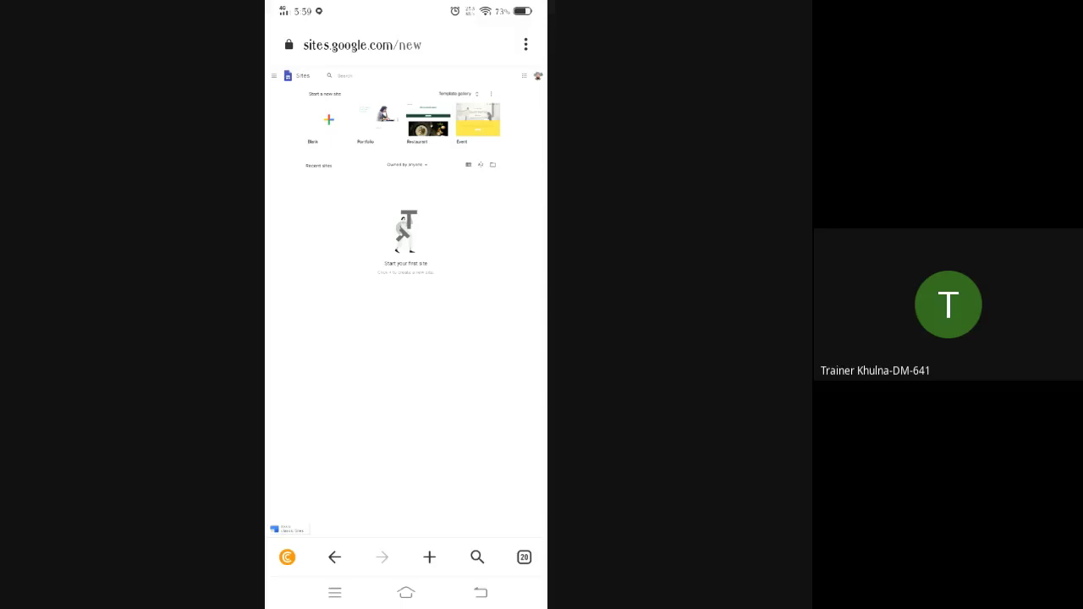
pyautogui.click(407, 593)
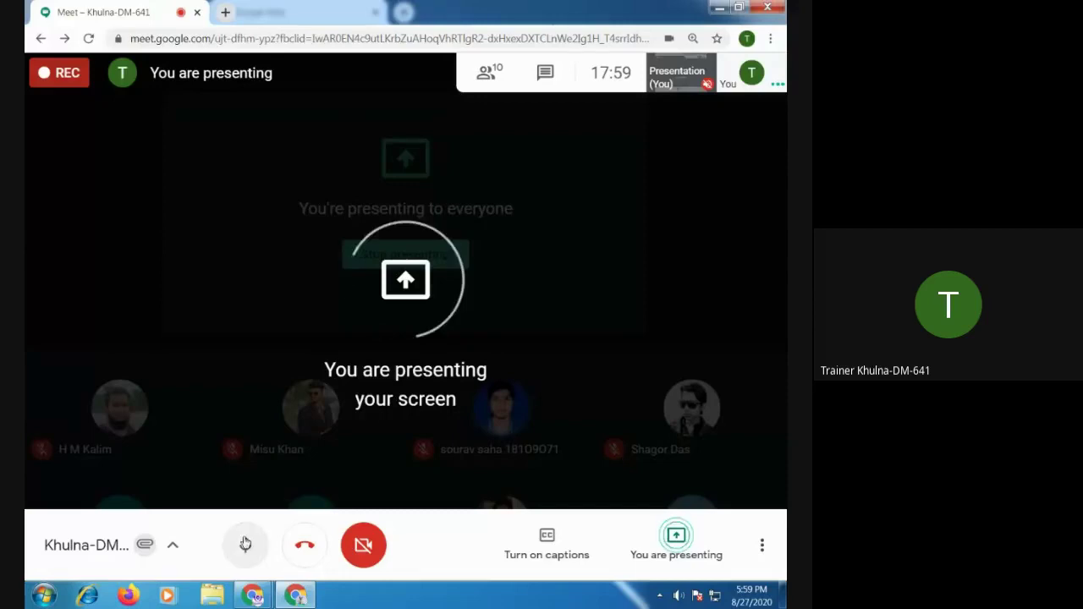
# Bring the desktop Google Sites window in front of the Meet call
pyautogui.moveTo(253, 596)
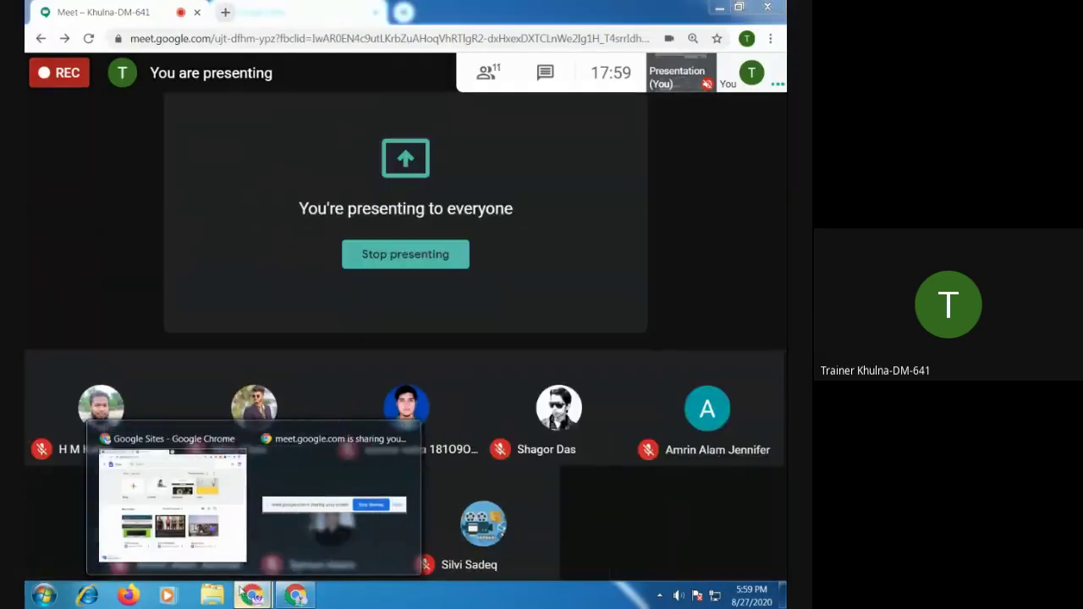
pyautogui.click(218, 551)
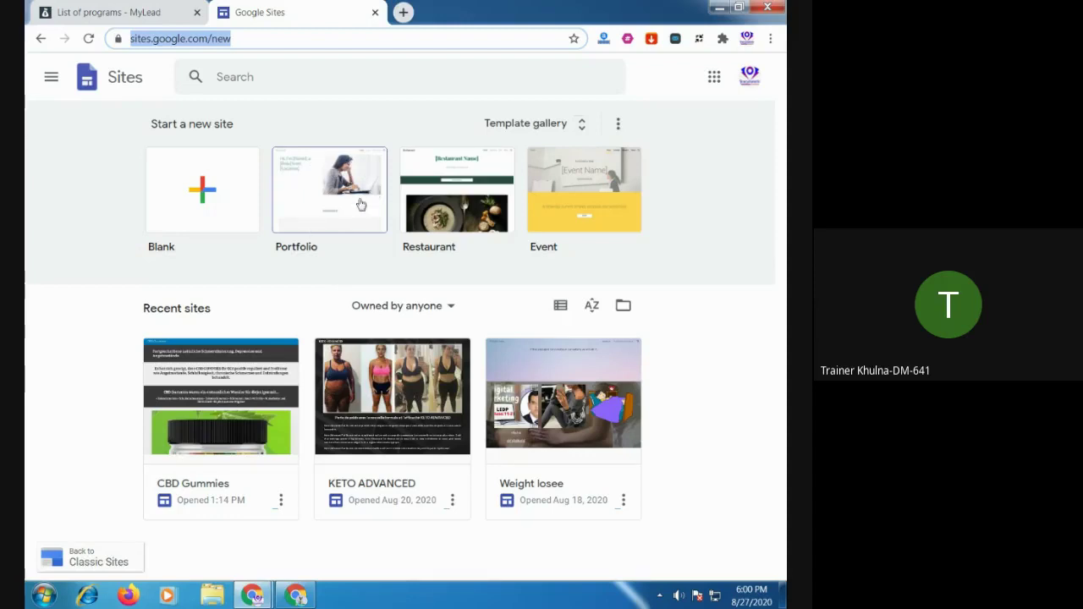
# Create a new site from the Portfolio template and scroll through its editor
pyautogui.click(353, 185)
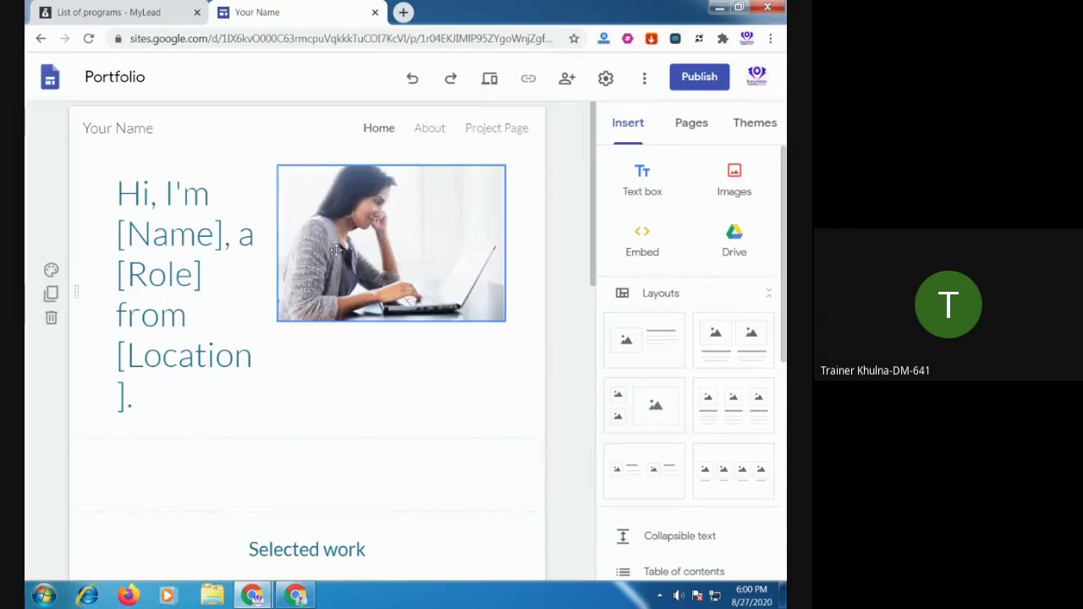
pyautogui.scroll(-3, 338, 266)
pyautogui.scroll(-5, 338, 266)
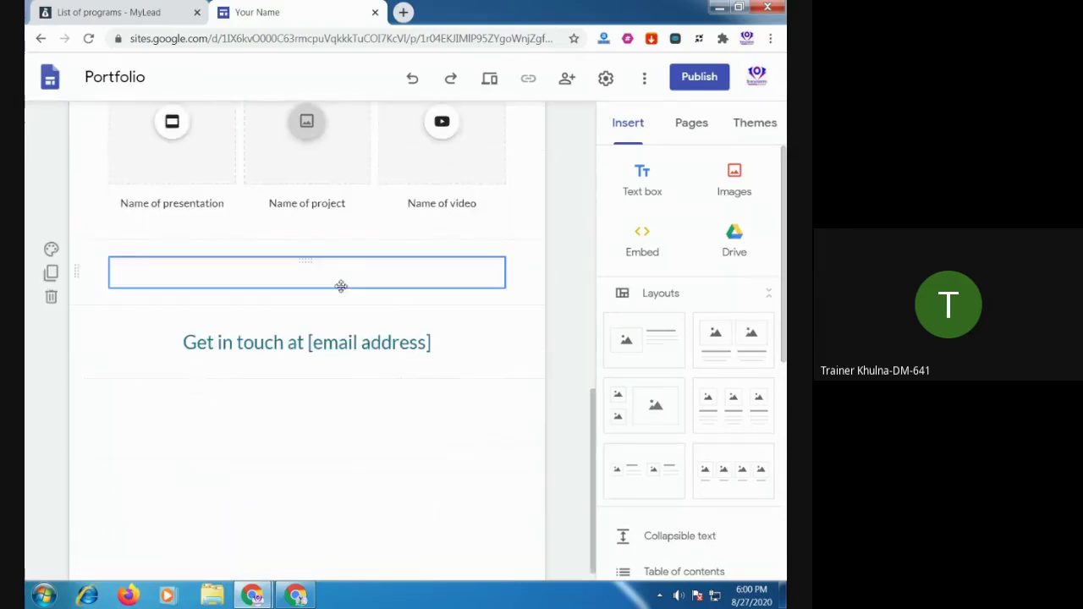
pyautogui.scroll(5, 341, 302)
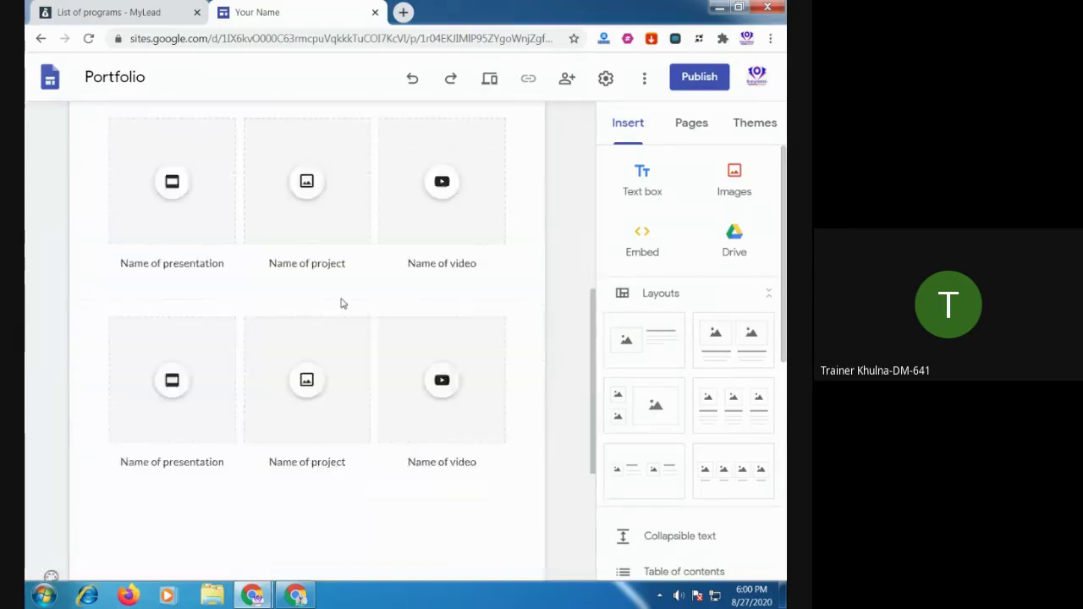
# Preview the Portfolio site, then return to the Google Sites start page
pyautogui.click(488, 79)
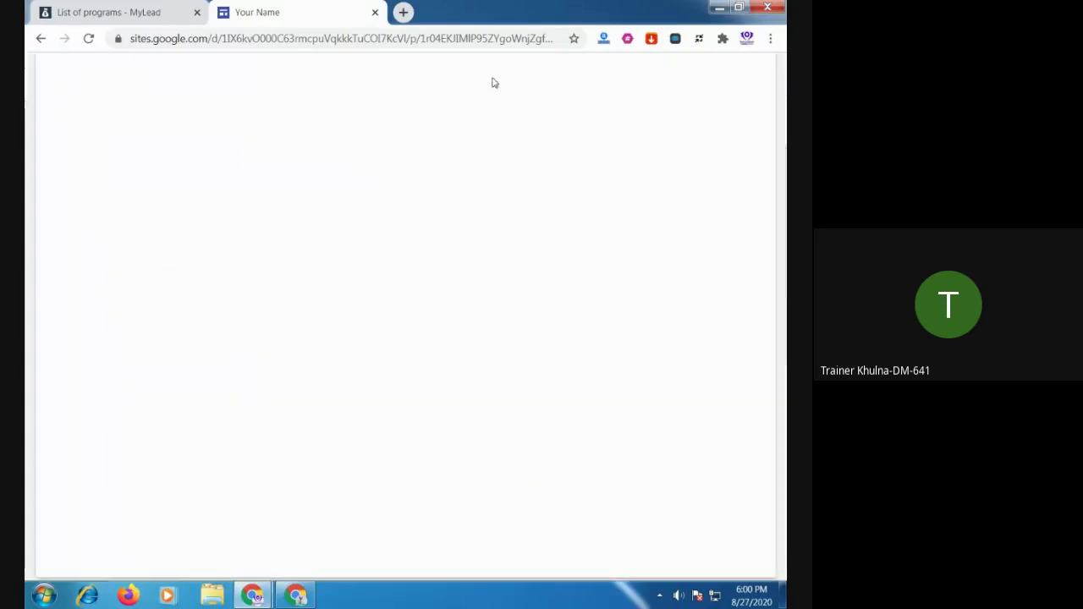
pyautogui.scroll(-5, 459, 172)
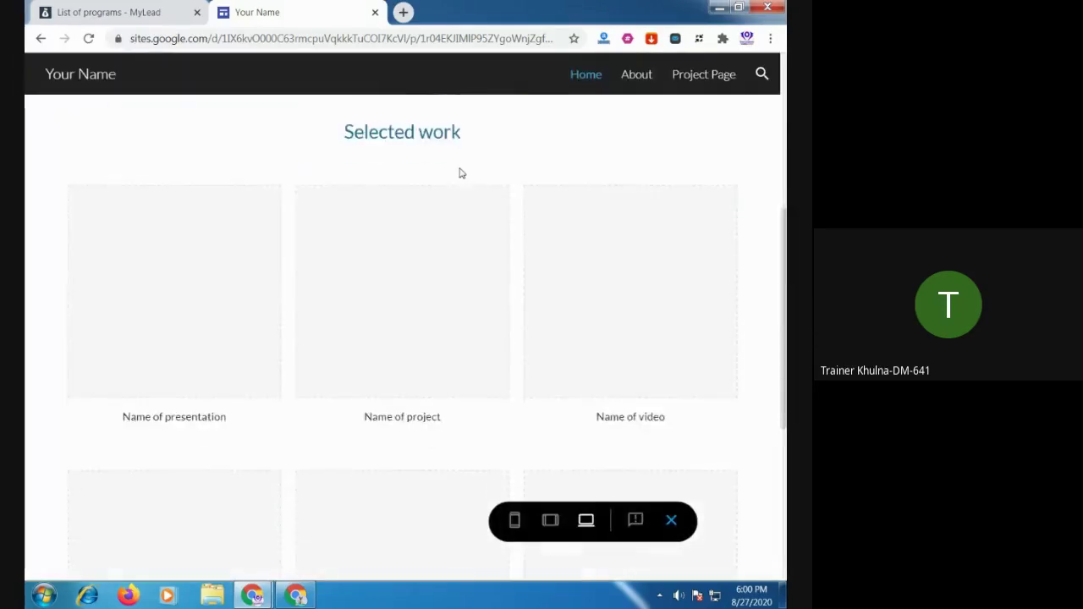
pyautogui.scroll(5, 457, 184)
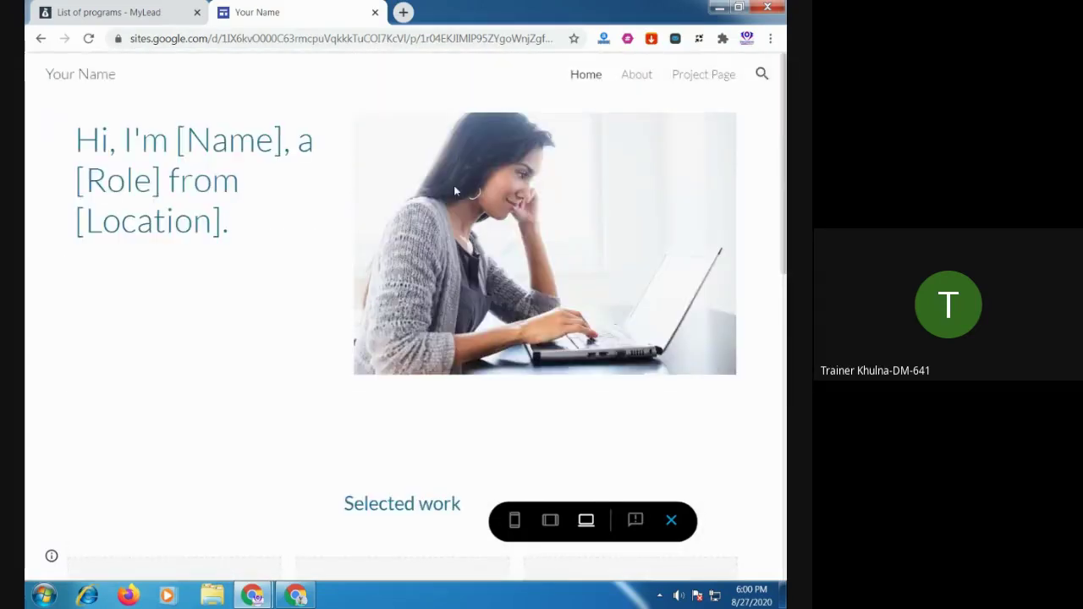
pyautogui.scroll(-3, 454, 188)
pyautogui.scroll(-3, 453, 205)
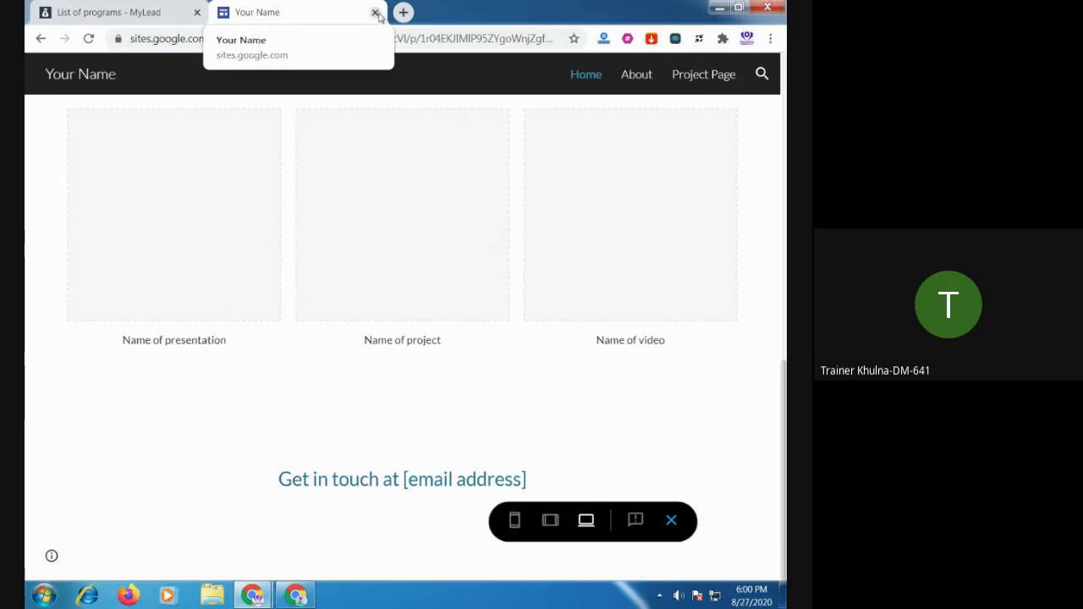
pyautogui.click(40, 38)
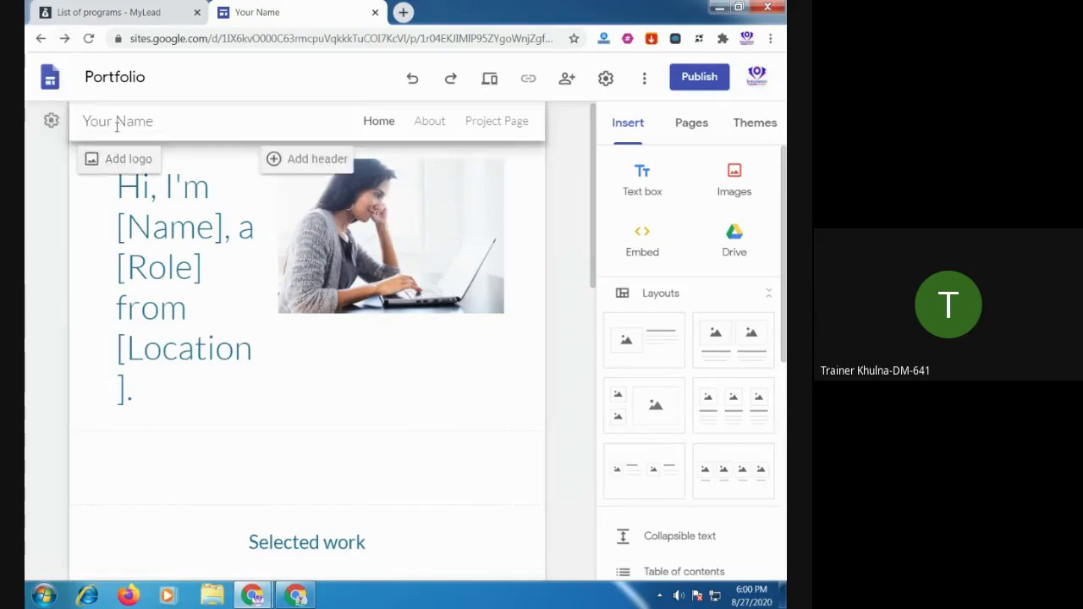
pyautogui.click(41, 38)
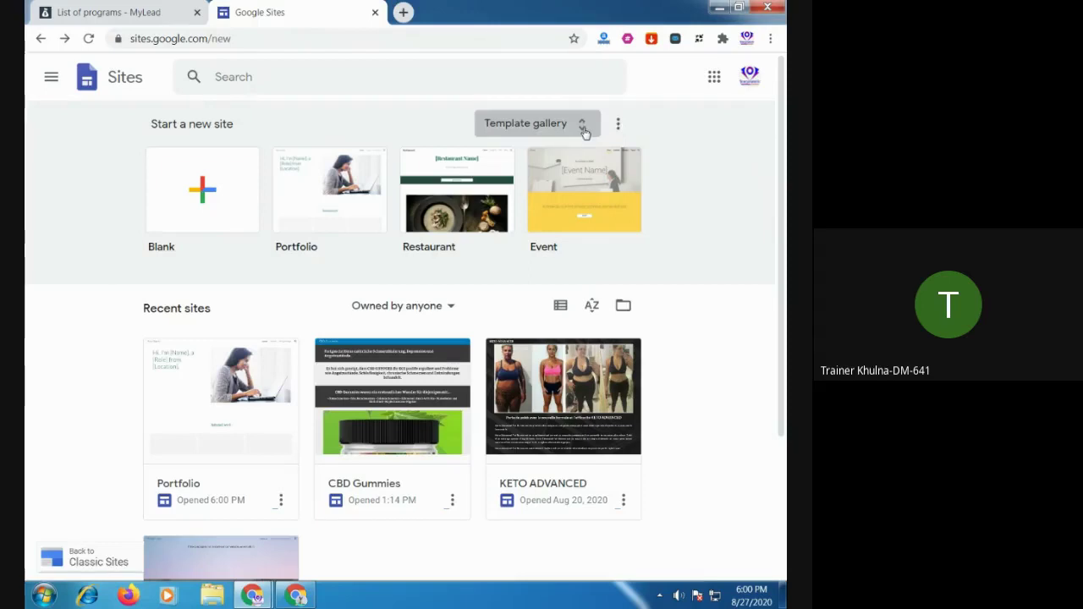
pyautogui.click(583, 130)
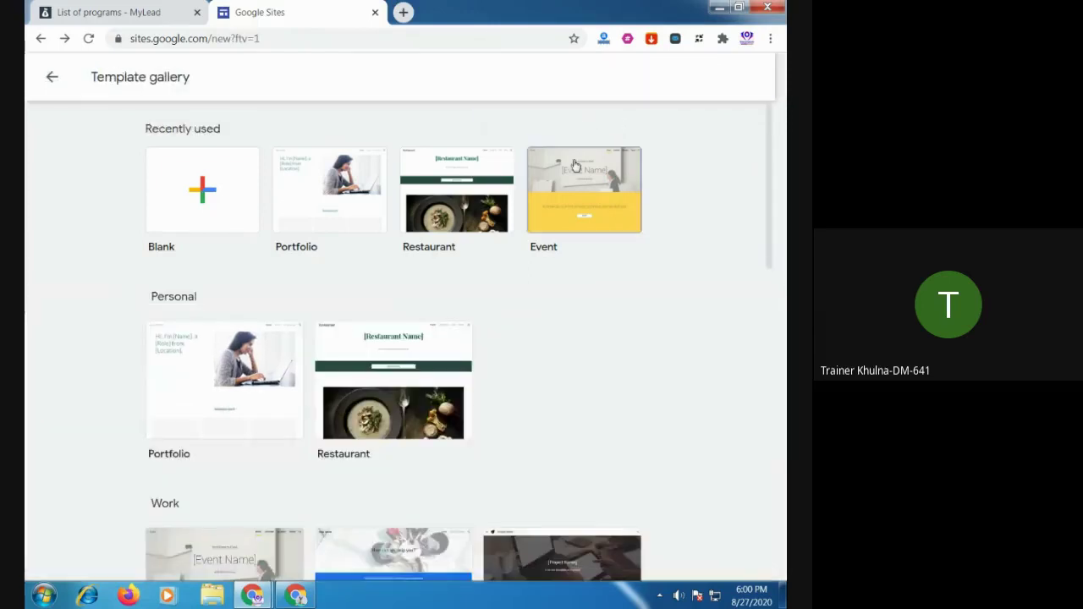
pyautogui.scroll(-5, 543, 335)
pyautogui.scroll(-5, 543, 339)
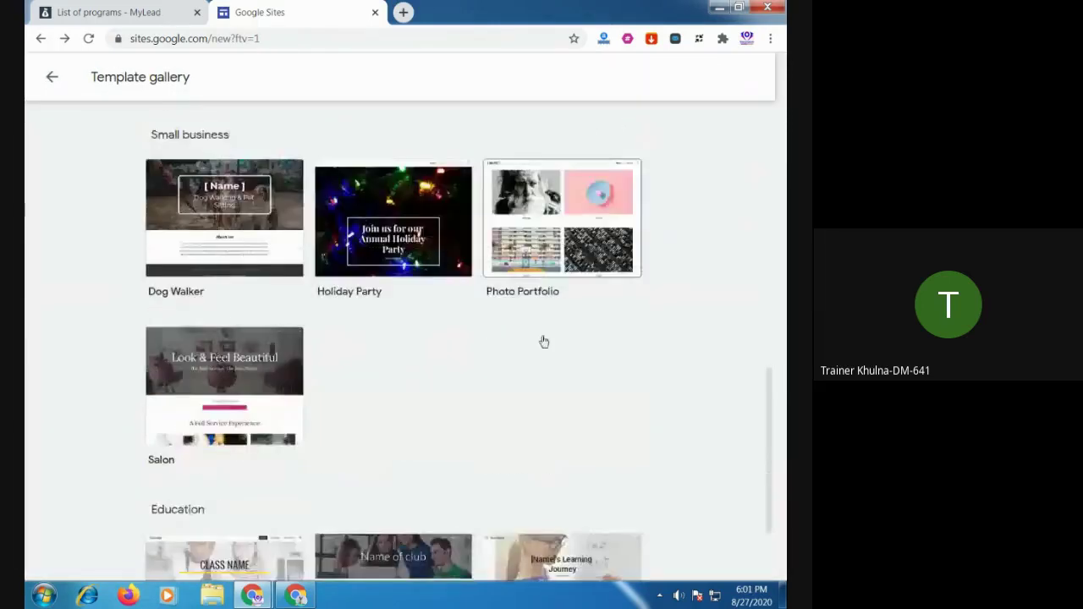
pyautogui.scroll(-3, 543, 343)
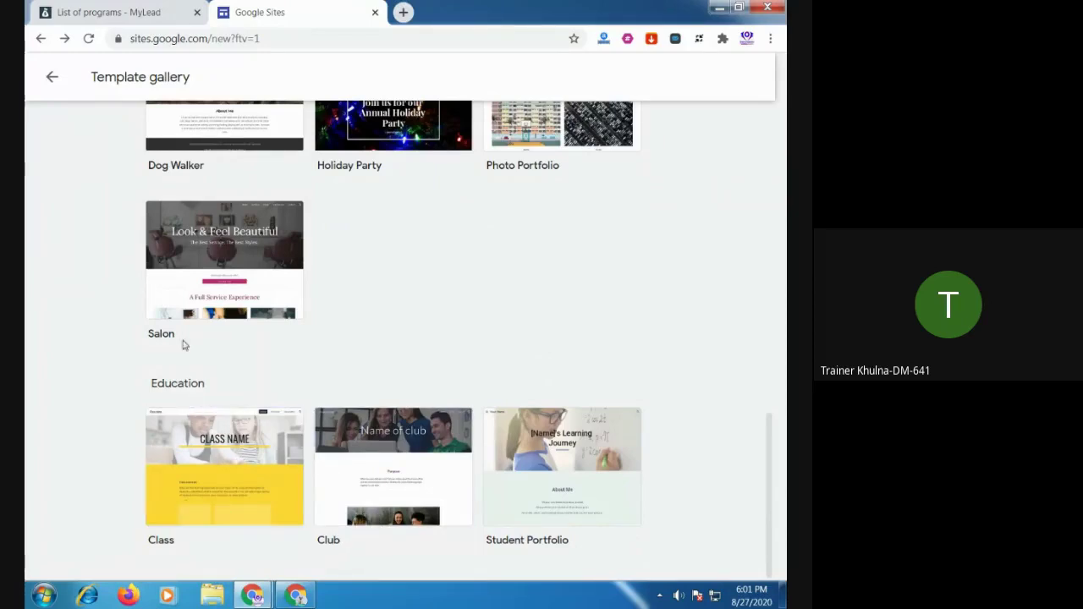
pyautogui.scroll(2, 444, 359)
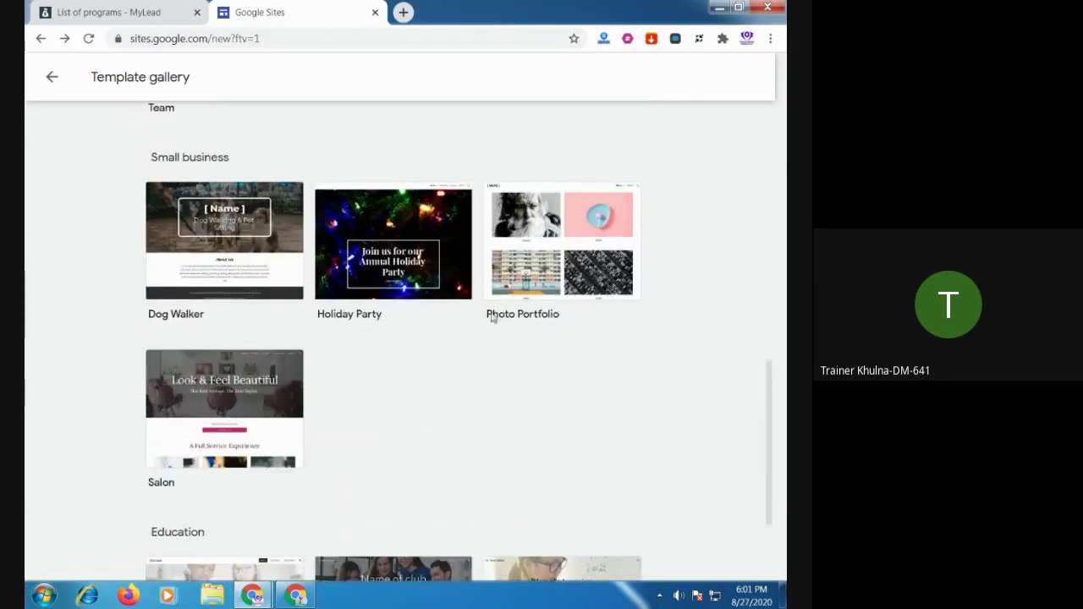
pyautogui.scroll(12, 508, 375)
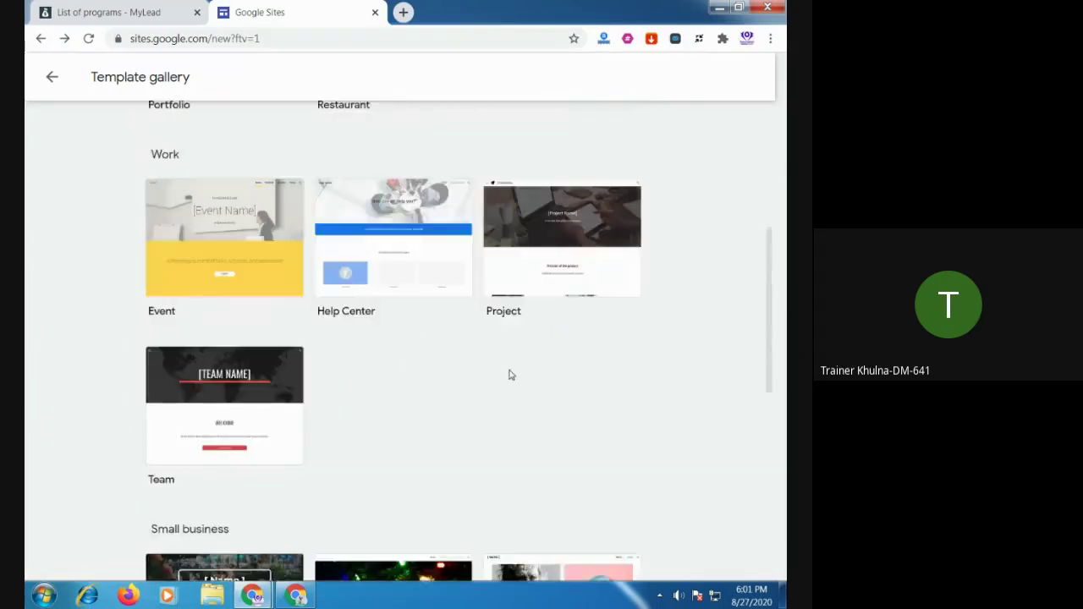
pyautogui.scroll(1, 507, 375)
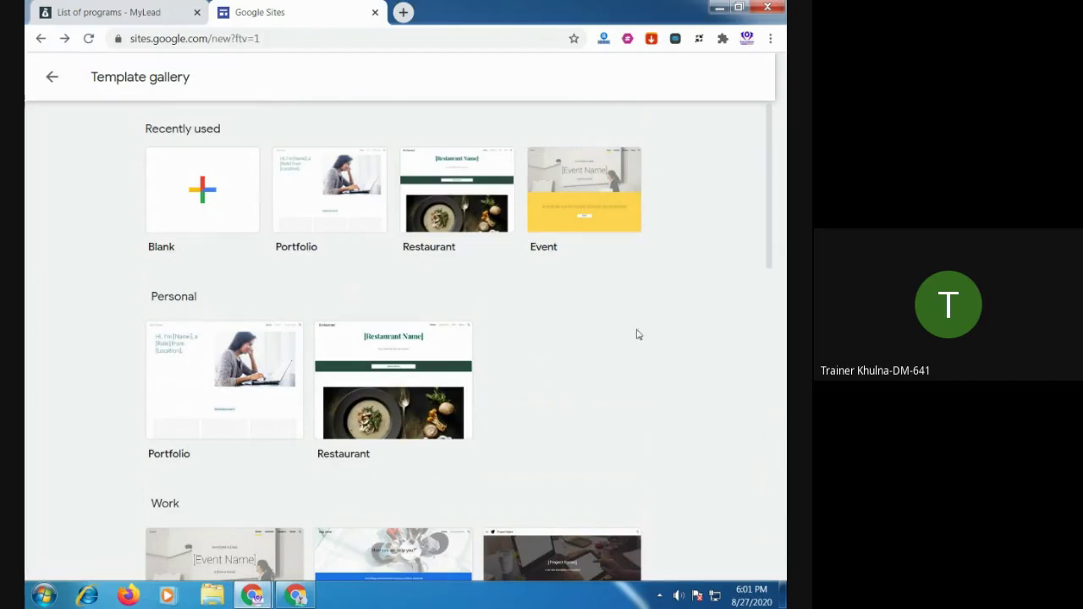
pyautogui.scroll(-3, 532, 375)
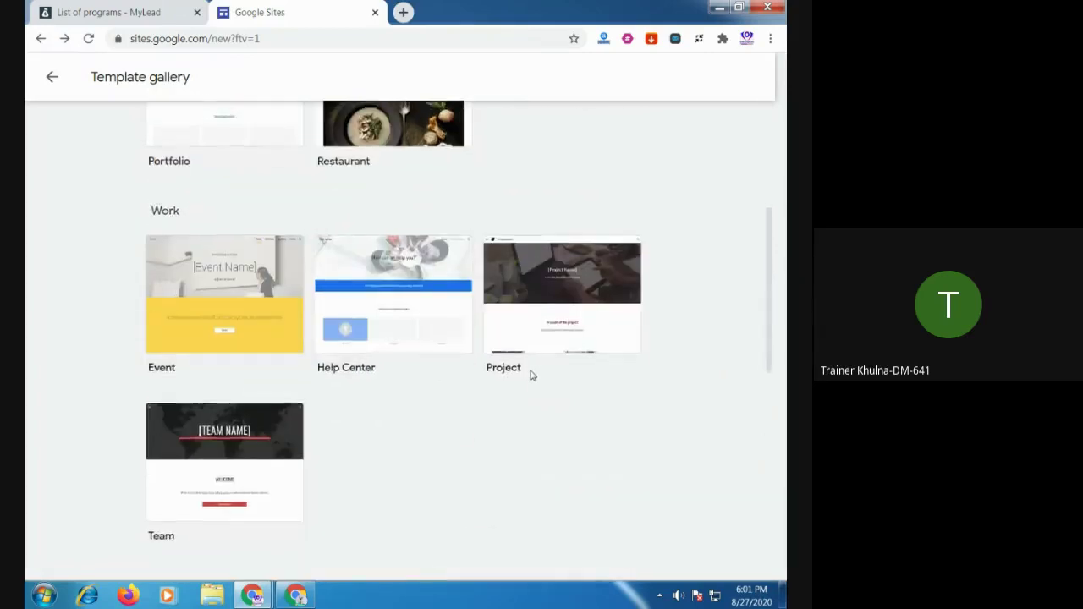
pyautogui.scroll(4, 529, 375)
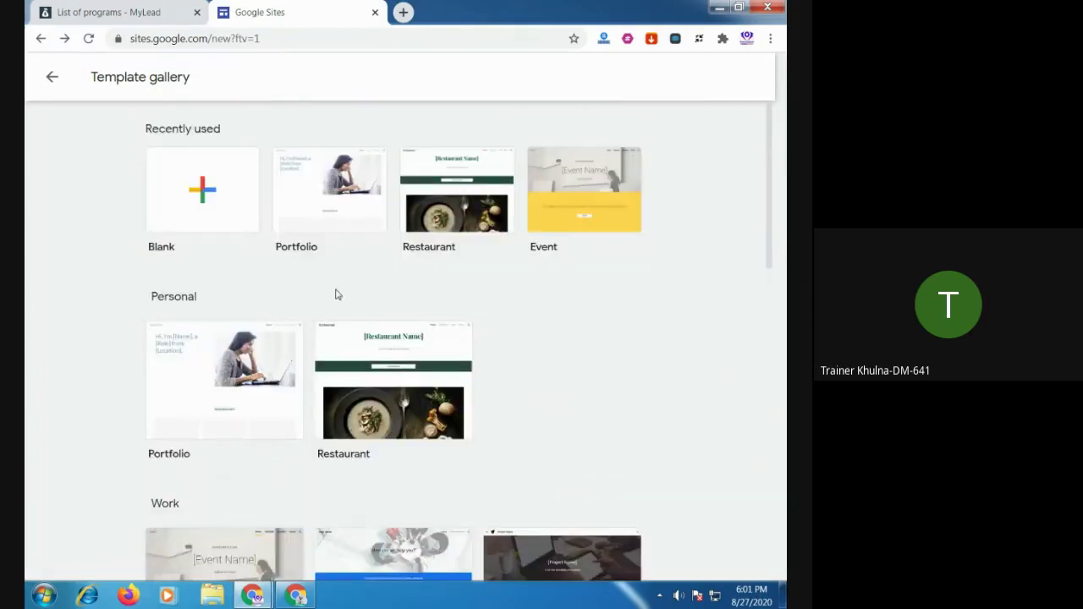
# Create a blank site and replace its 'Untitled site' name with Home Decor
pyautogui.click(203, 191)
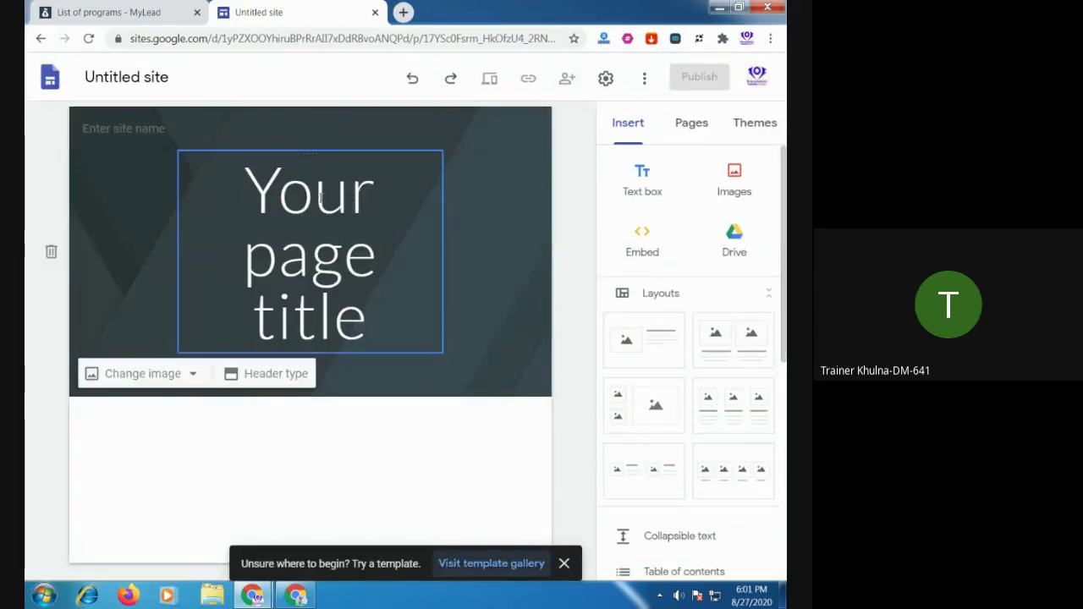
pyautogui.click(200, 80)
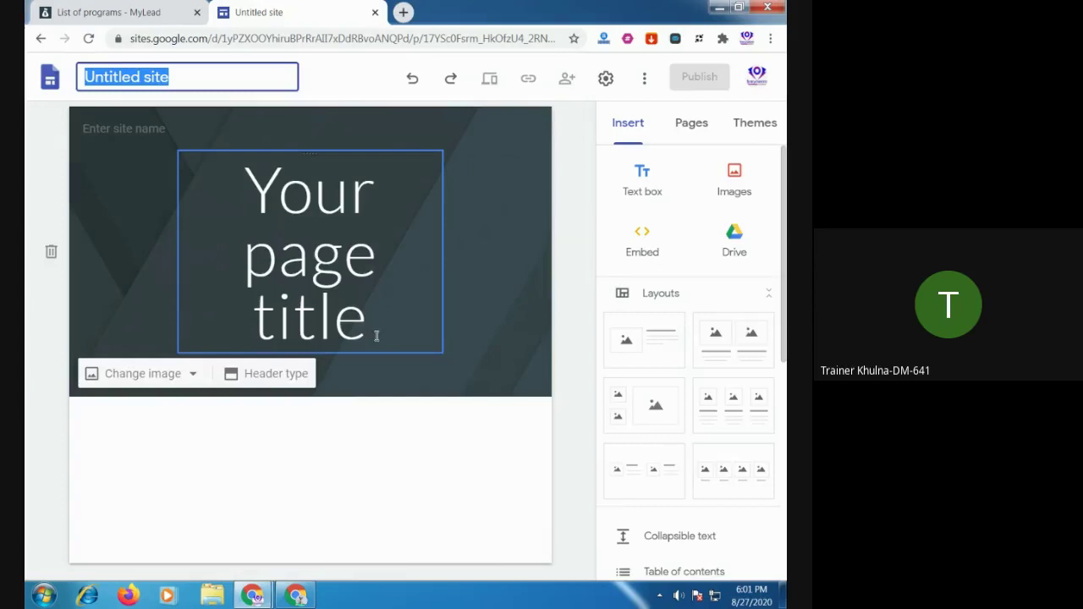
pyautogui.click(207, 71)
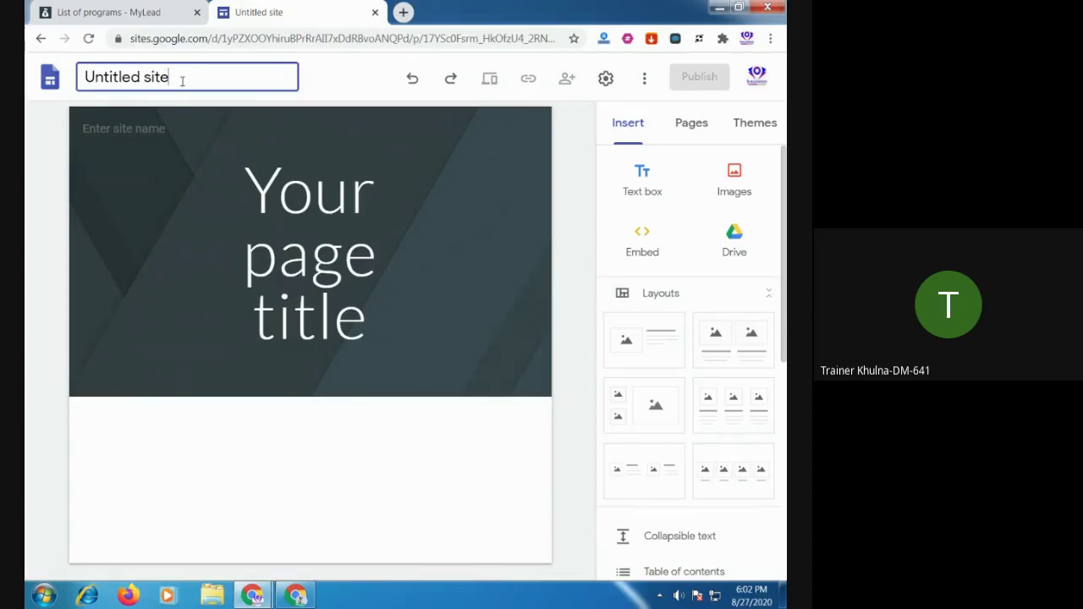
pyautogui.moveTo(182, 81); pyautogui.dragTo(68, 88)
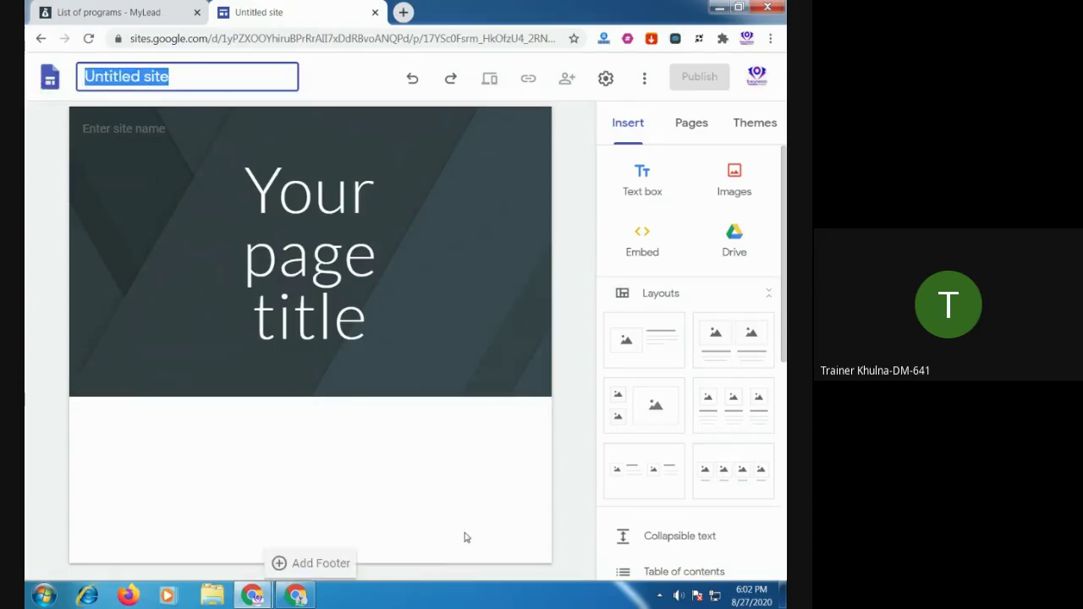
pyautogui.write('W')
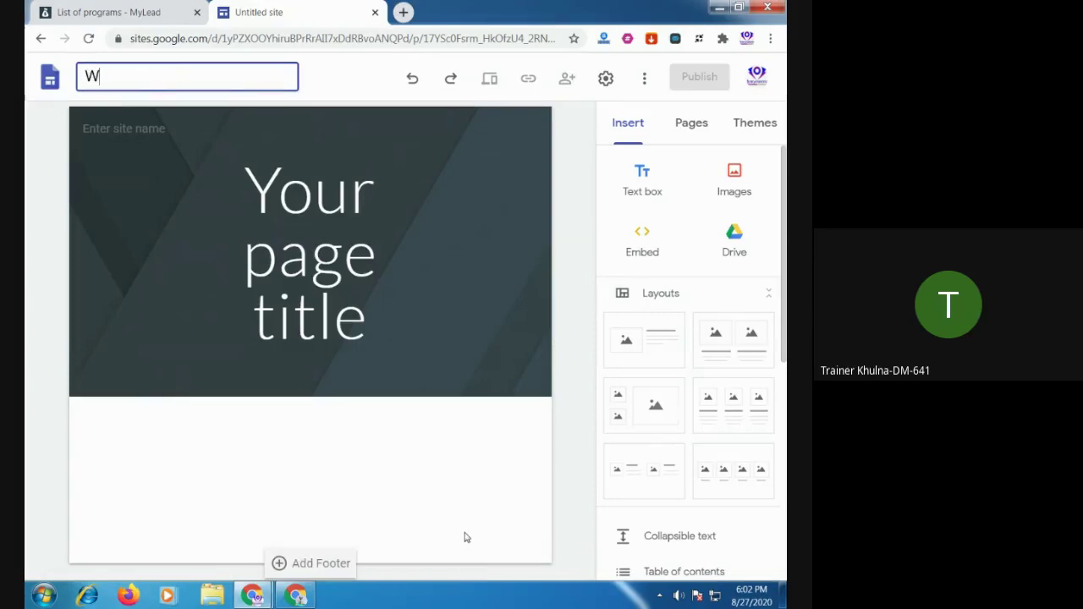
pyautogui.write('eight')
pyautogui.press('BackSpace')
pyautogui.press('BackSpace')
pyautogui.press('BackSpace')
pyautogui.press('BackSpace')
pyautogui.press('BackSpace')
pyautogui.press('BackSpace')
pyautogui.write('Home Decor')
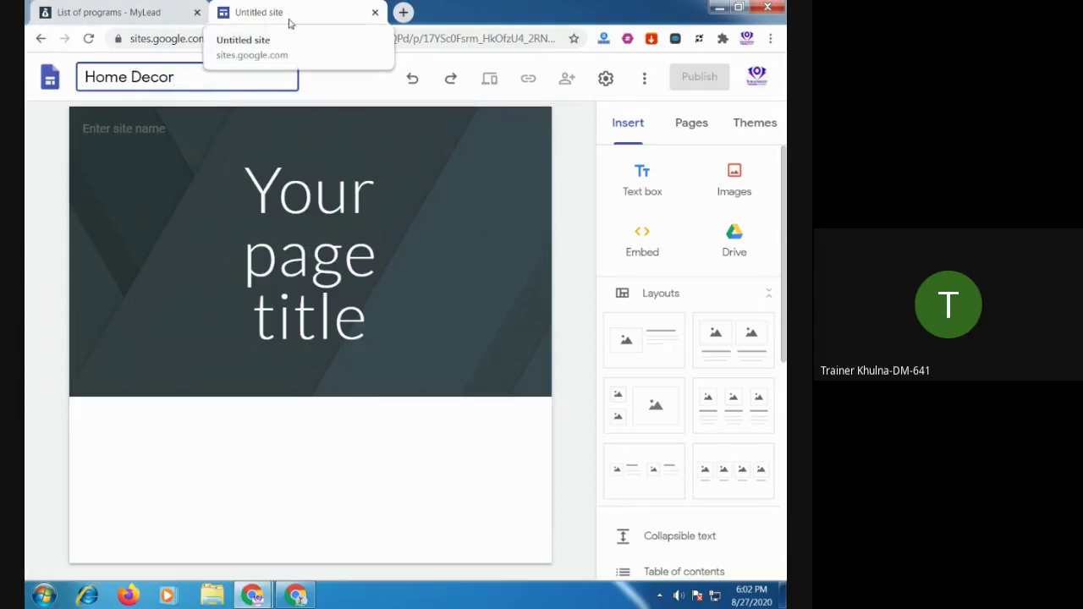
# Commit the Home Decor name, preview the site, and open then close Settings
pyautogui.click(54, 189)
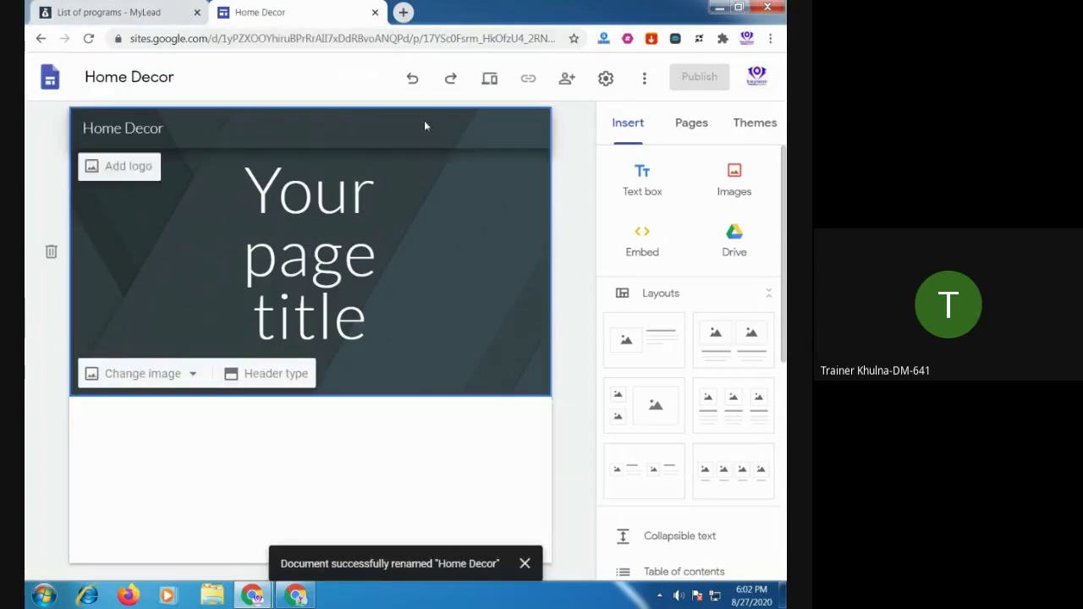
pyautogui.click(491, 79)
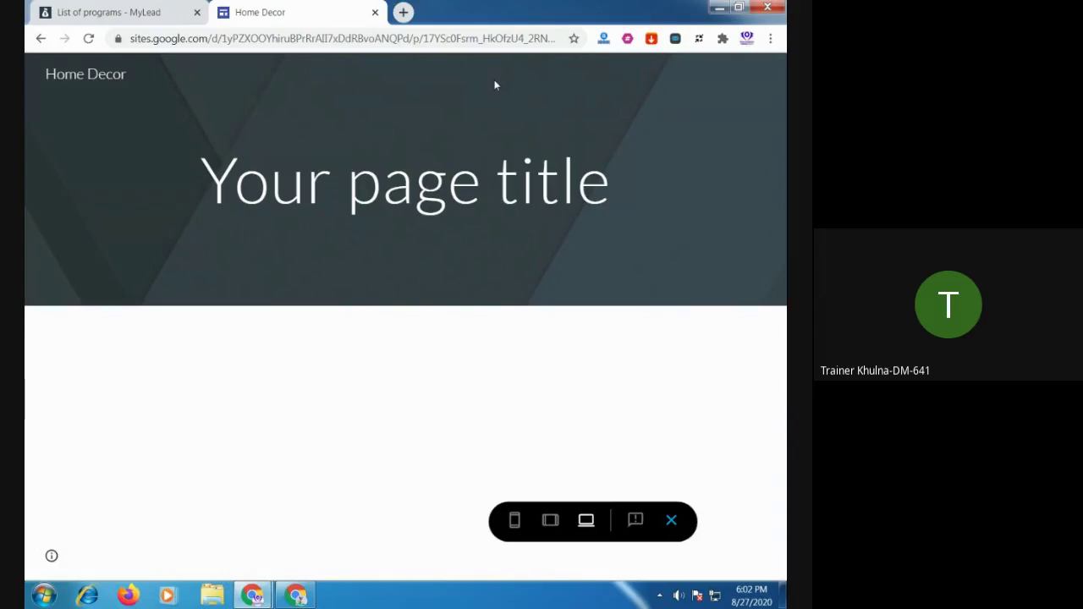
pyautogui.click(672, 520)
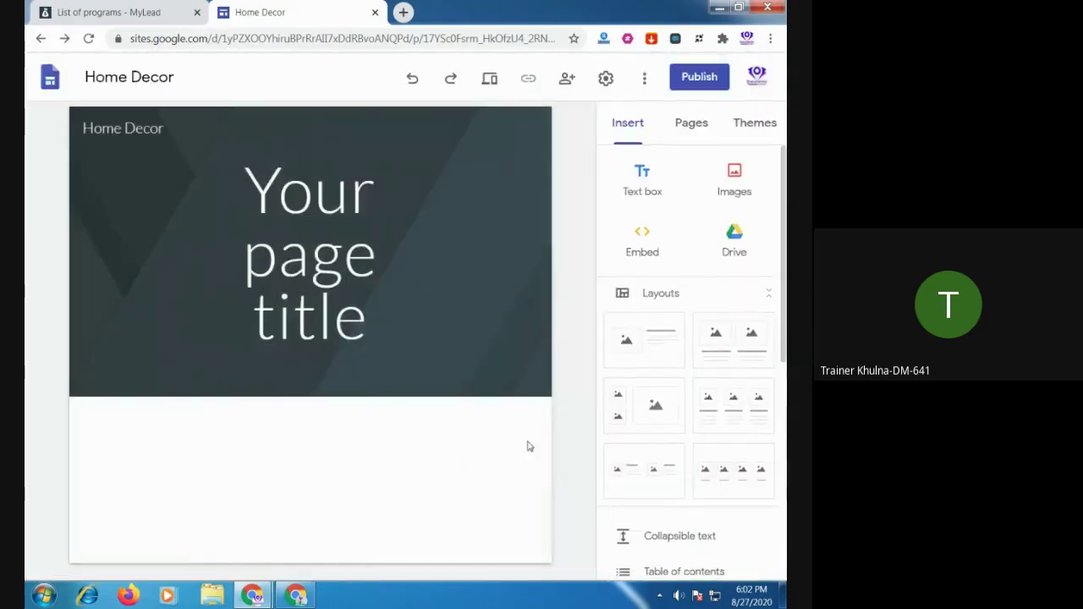
pyautogui.click(606, 77)
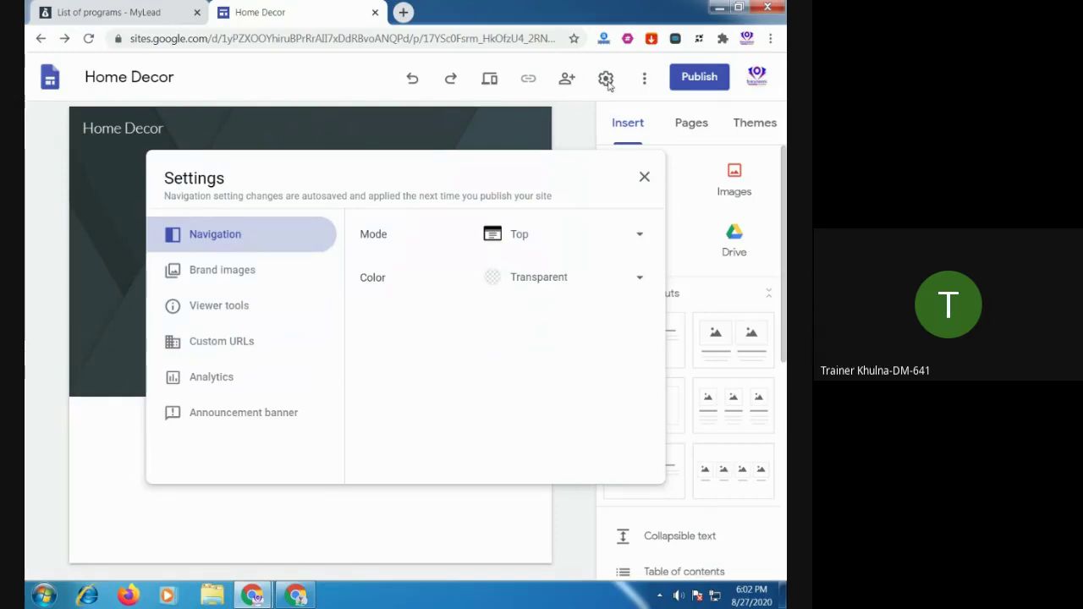
pyautogui.click(644, 177)
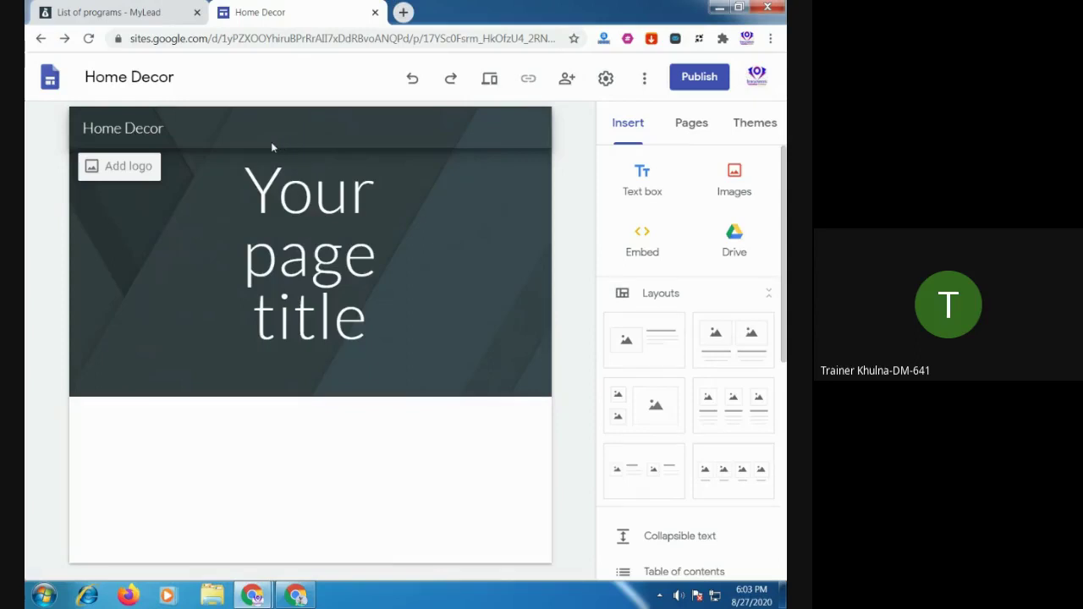
# Look through the Pages, Themes and Insert panels while focusing the site file name
pyautogui.click(142, 84)
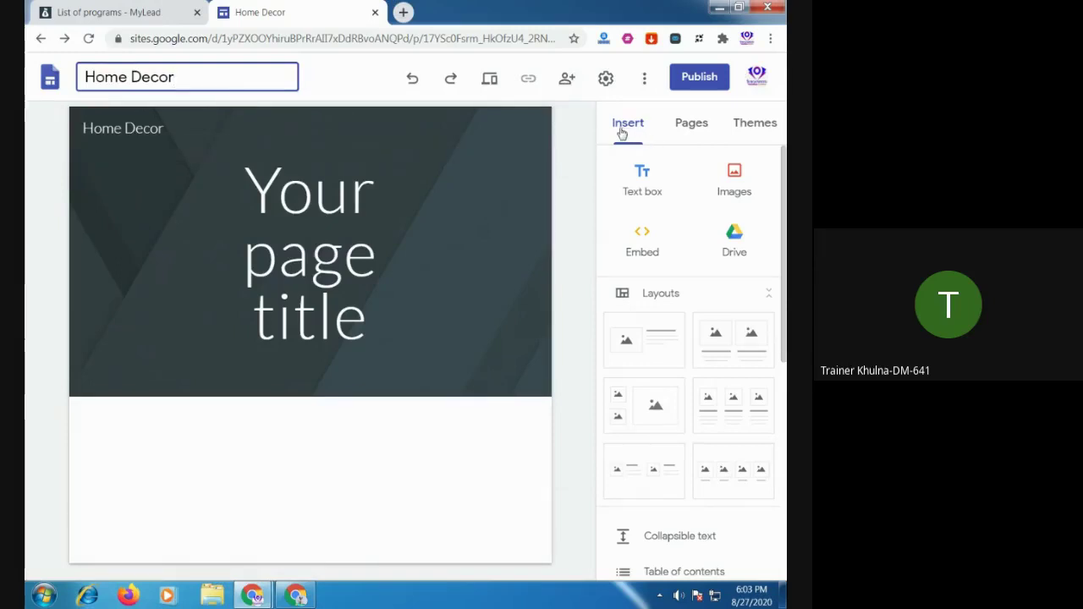
pyautogui.click(686, 127)
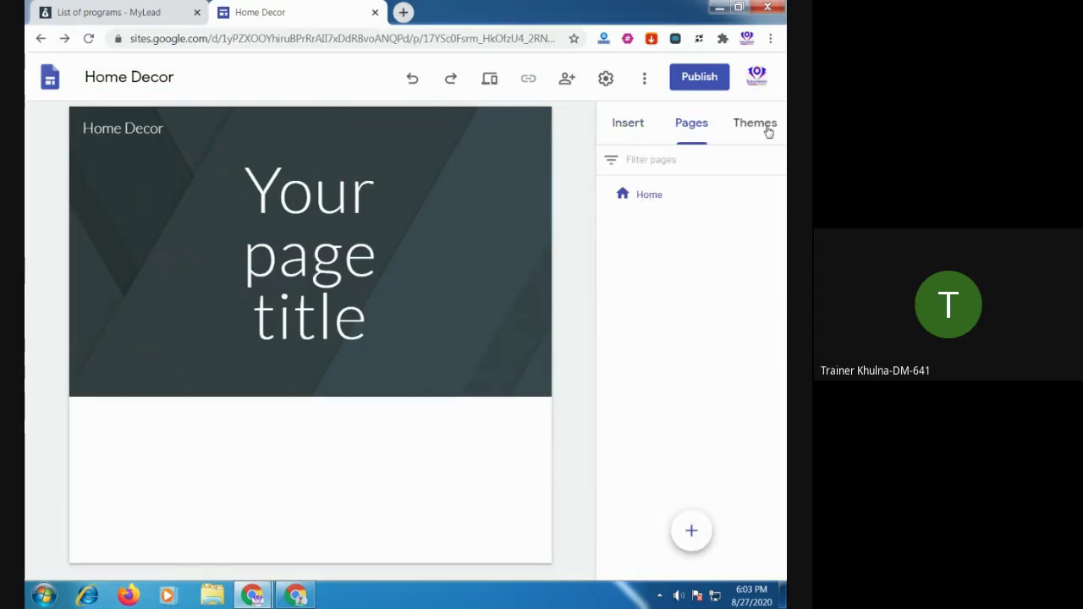
pyautogui.click(768, 131)
pyautogui.click(693, 135)
pyautogui.click(630, 135)
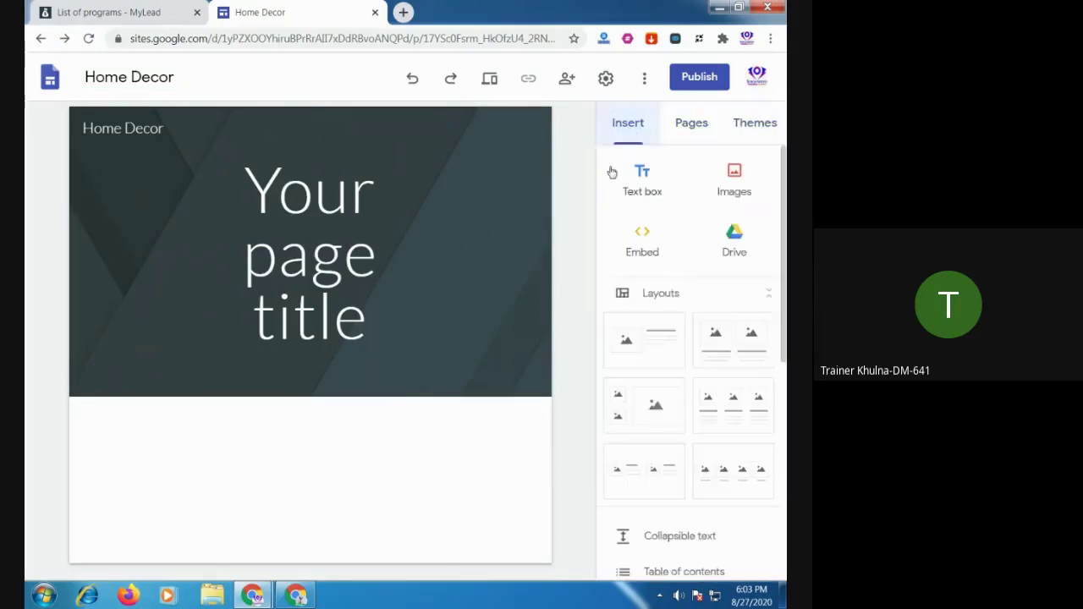
pyautogui.click(157, 78)
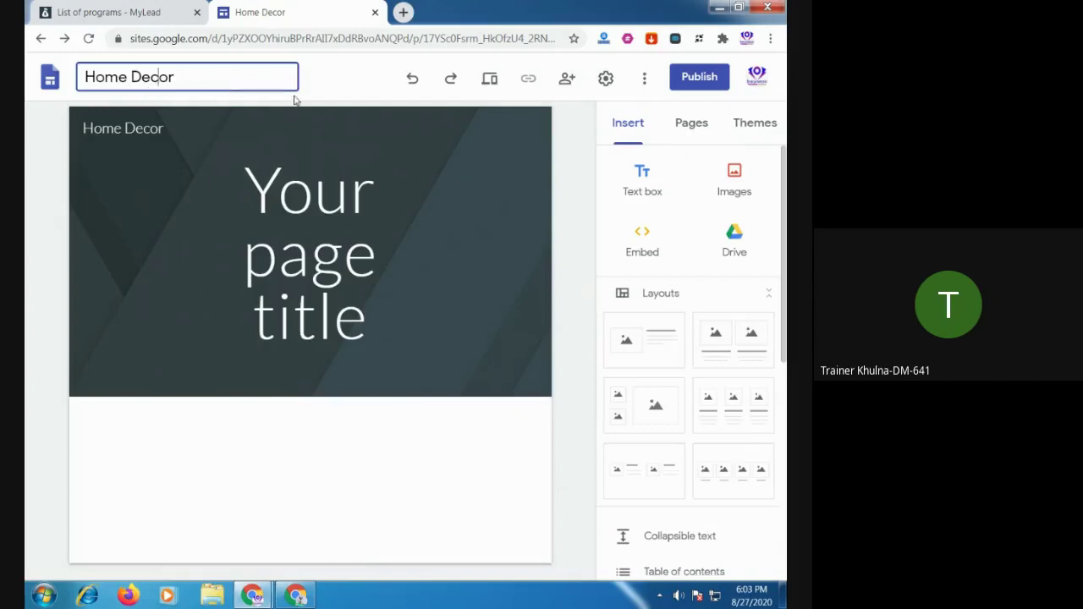
pyautogui.click(699, 133)
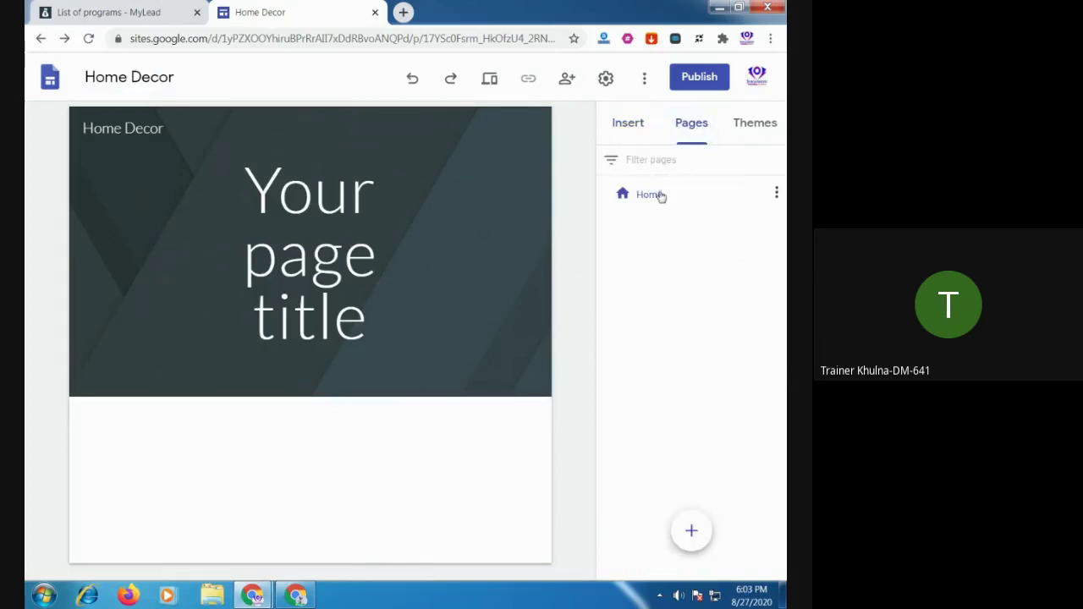
# Rename the site file to 'Your favourite Home Decor products'
pyautogui.click(191, 77)
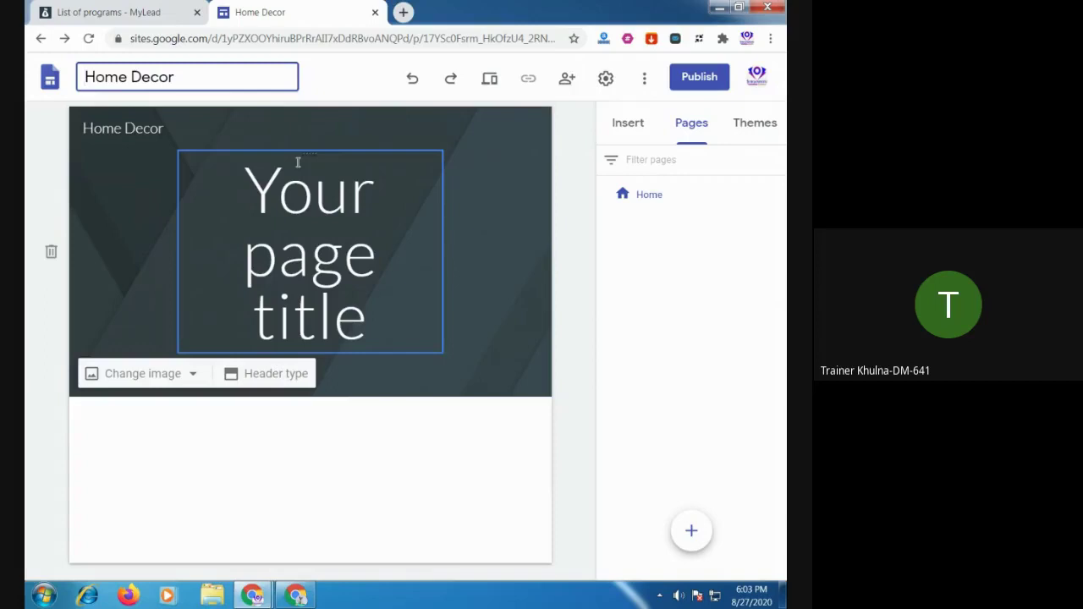
pyautogui.write('Your ')
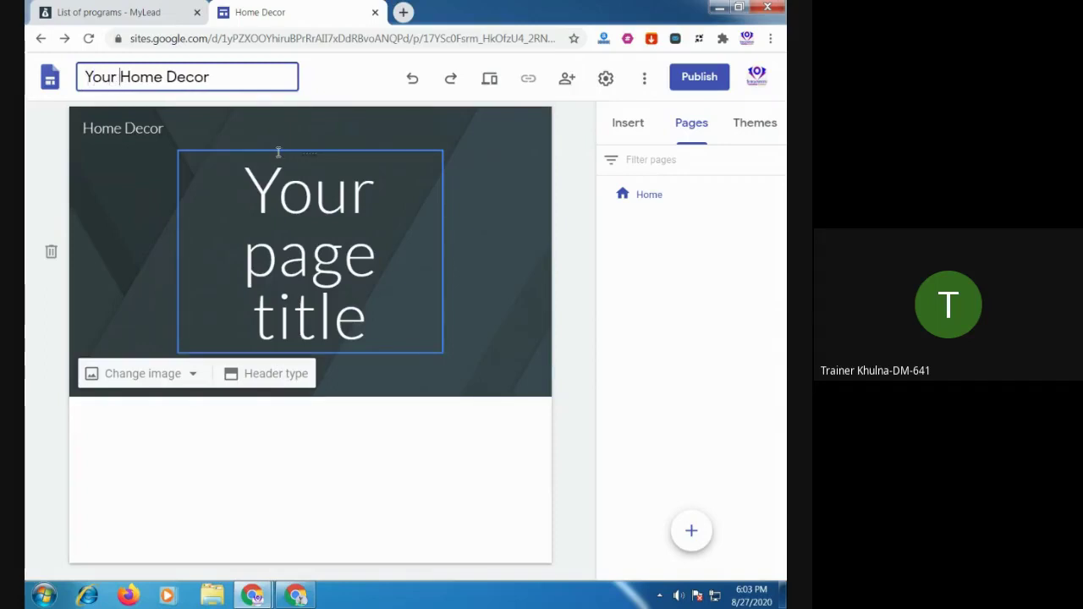
pyautogui.write('f')
pyautogui.press('BackSpace')
pyautogui.write('c')
pyautogui.press('BackSpace')
pyautogui.write('fa')
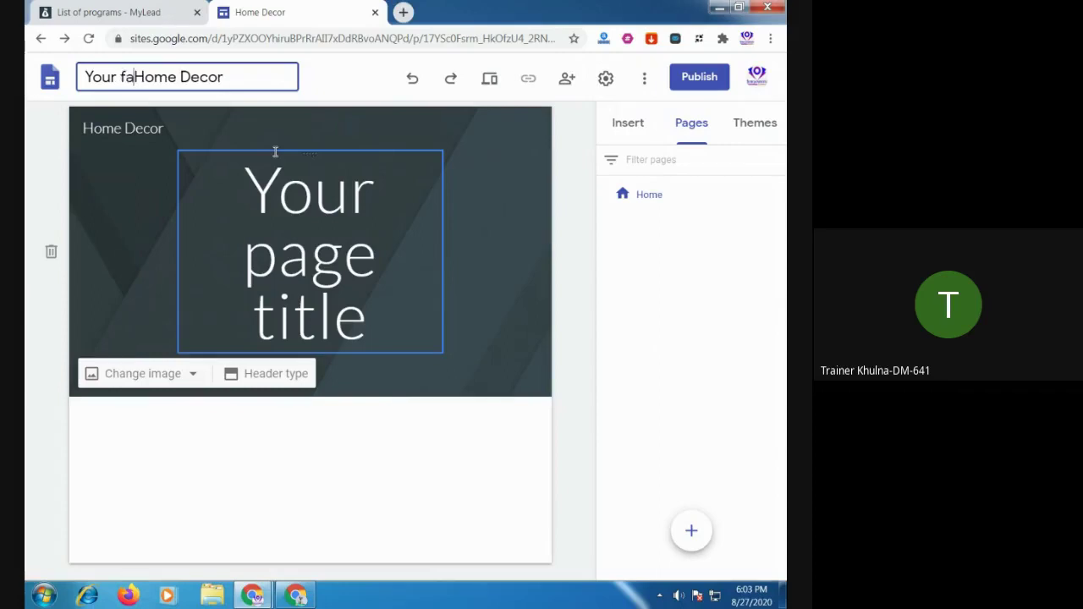
pyautogui.write('vourit')
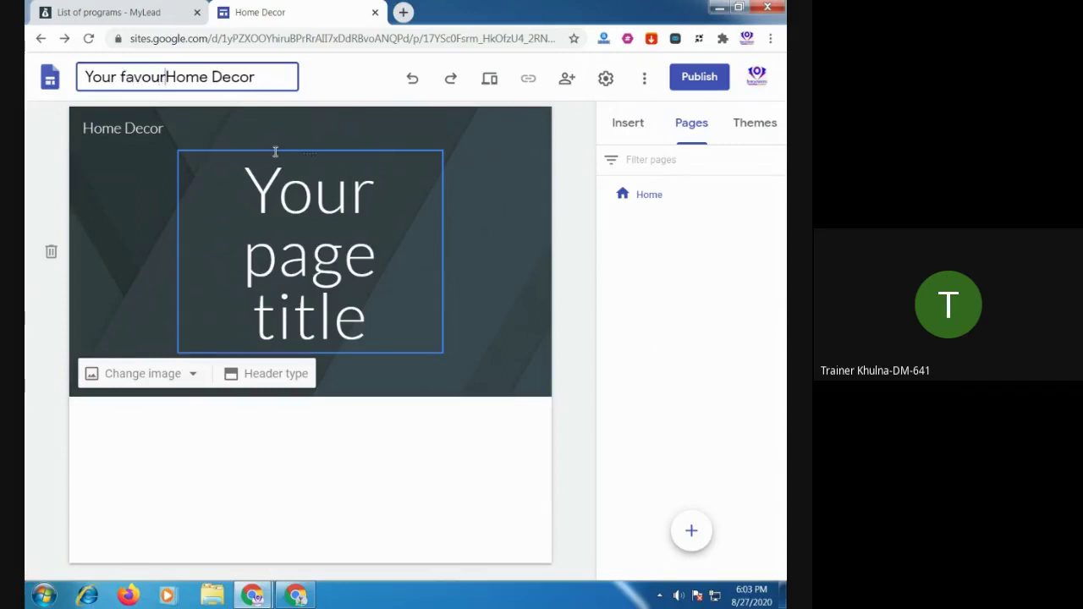
pyautogui.write('e ')
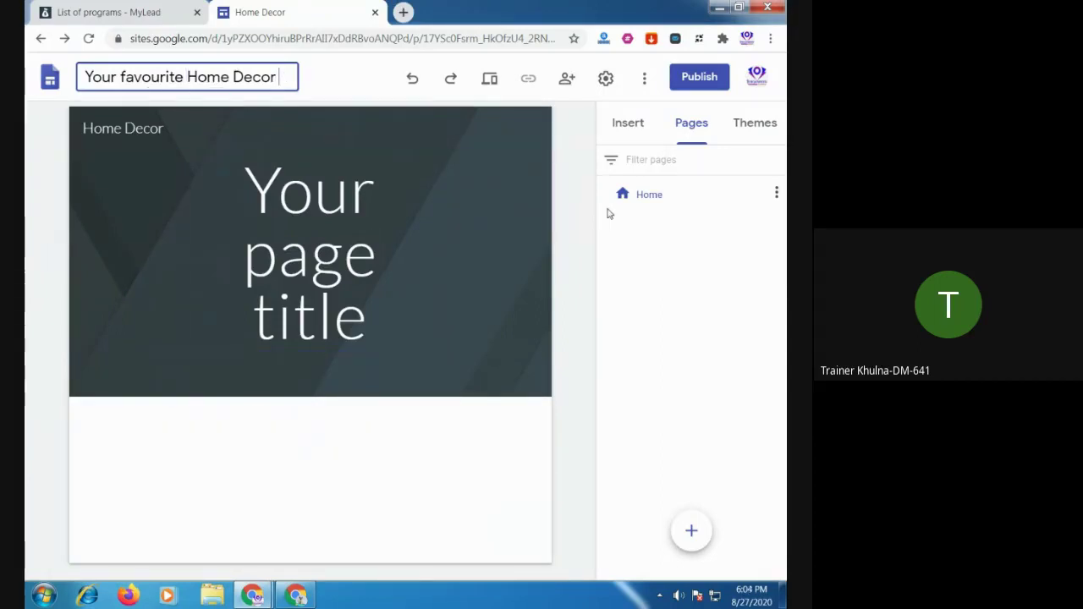
pyautogui.write('prod')
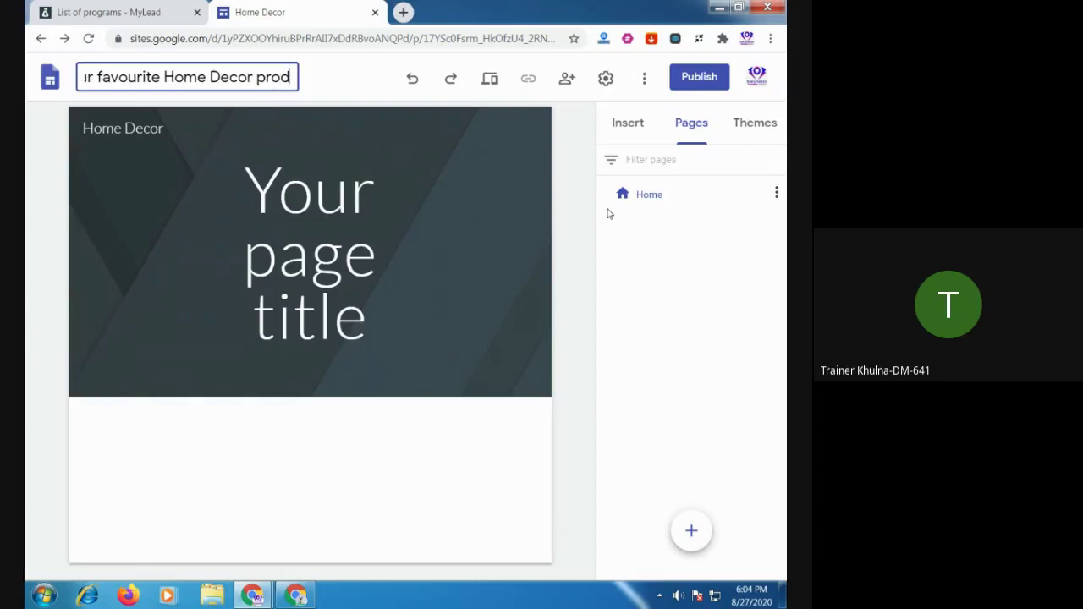
pyautogui.write('ucts')
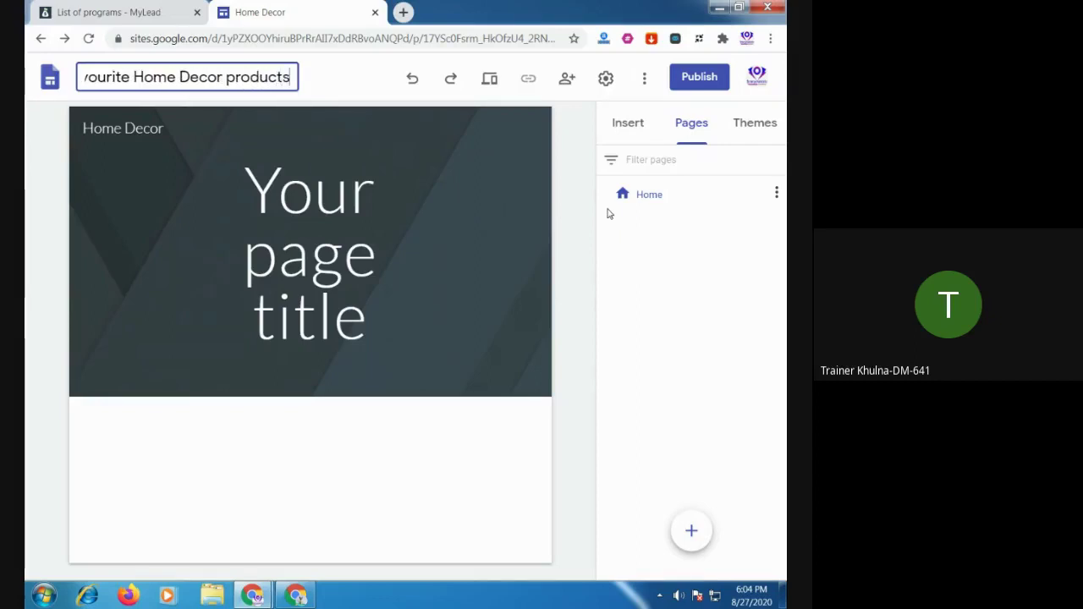
pyautogui.press('Return')
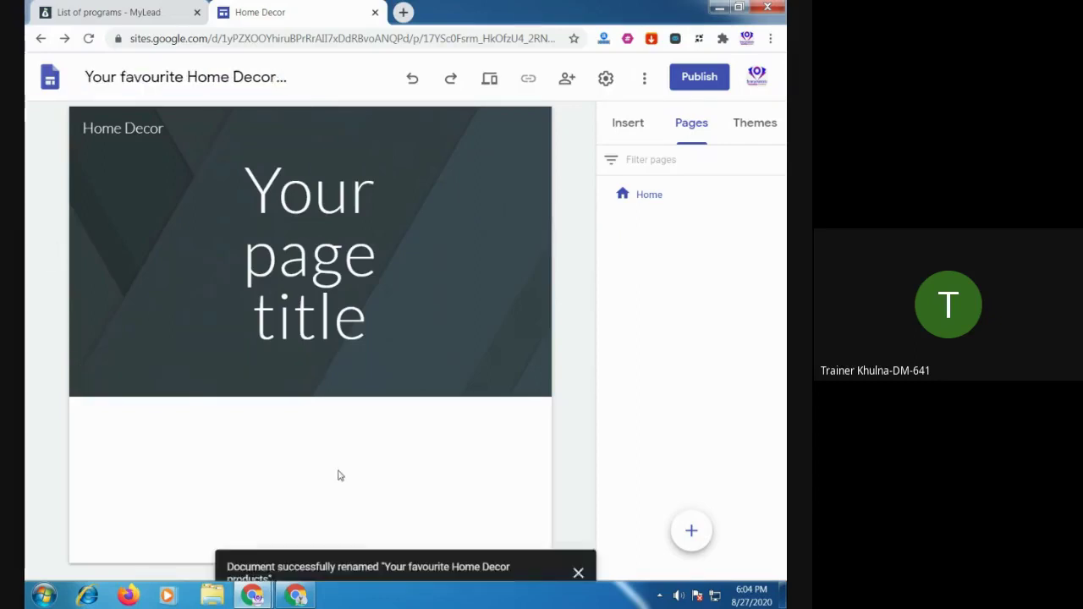
# Select the 'Home Decor' header site name and paste copied text over it
pyautogui.click(145, 128)
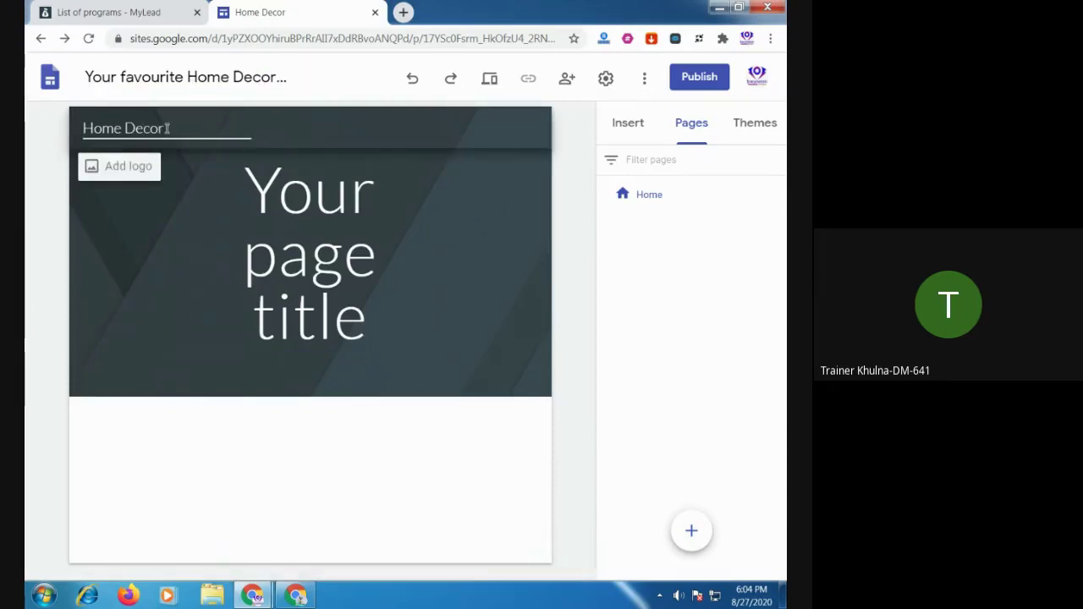
pyautogui.click(169, 128)
pyautogui.click(115, 78)
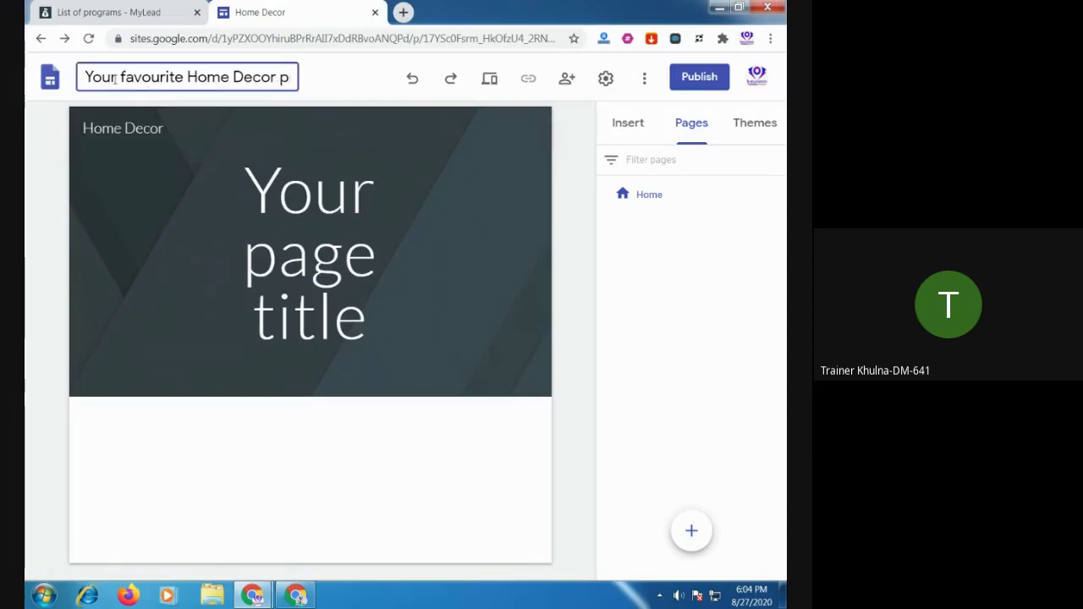
pyautogui.click(174, 127)
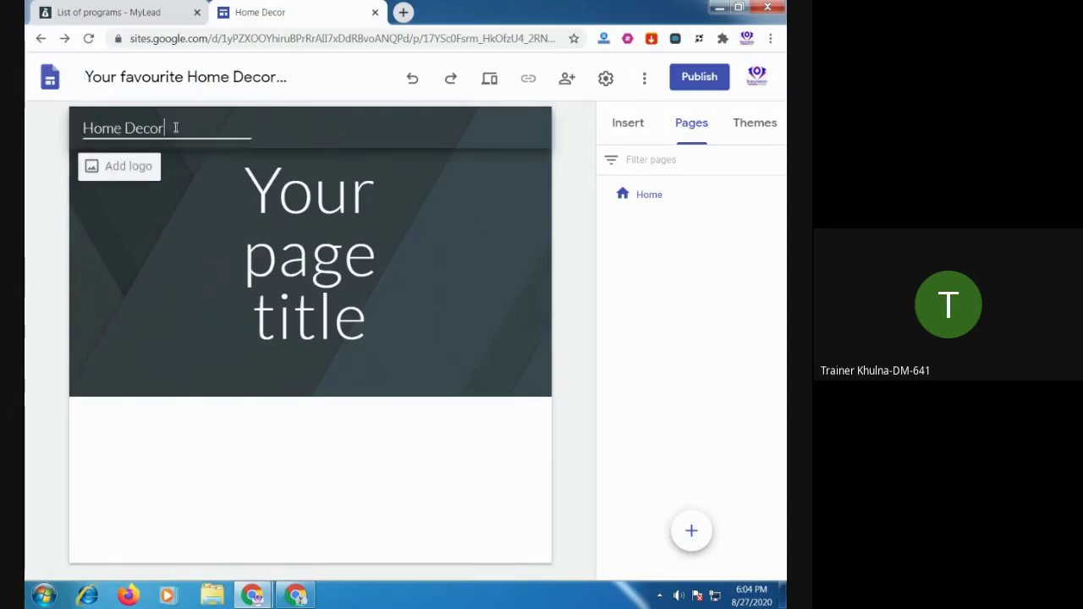
pyautogui.moveTo(174, 127); pyautogui.dragTo(52, 131)
pyautogui.hotkey('ctrl', 'v')
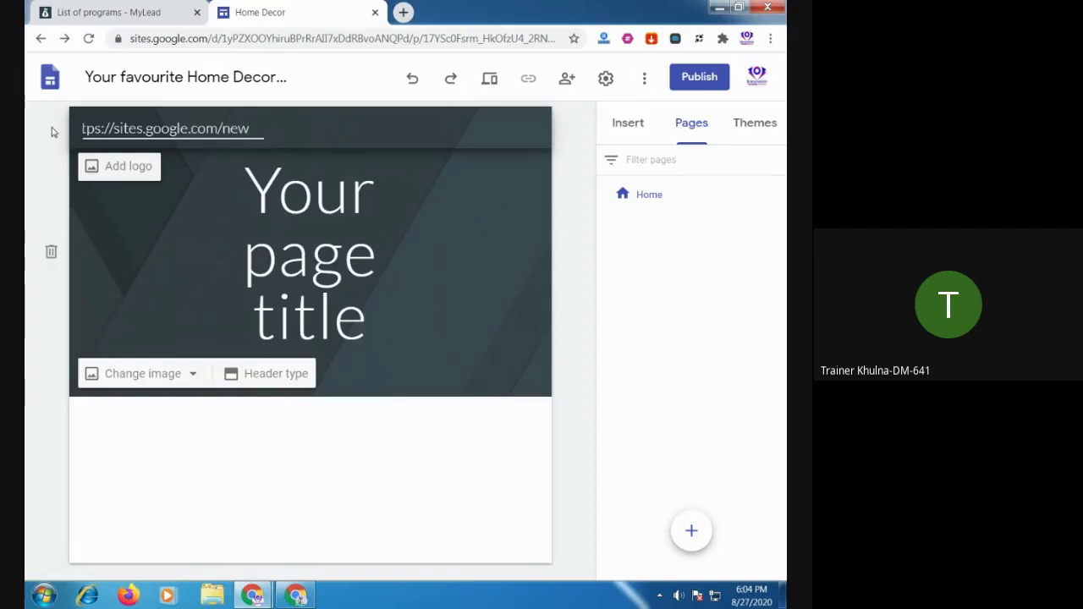
# Copy the full site title and paste it as the header name 'Your favourite Home Decor products'
pyautogui.click(110, 79)
pyautogui.hotkey('ctrl', 'a')
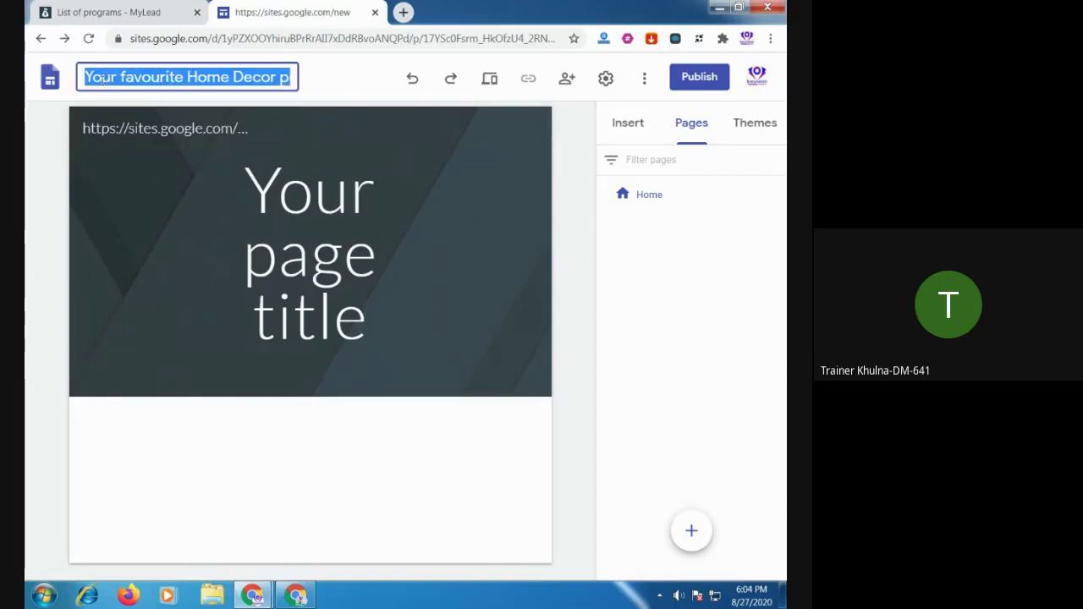
pyautogui.click(84, 129)
pyautogui.hotkey('ctrl', 'a')
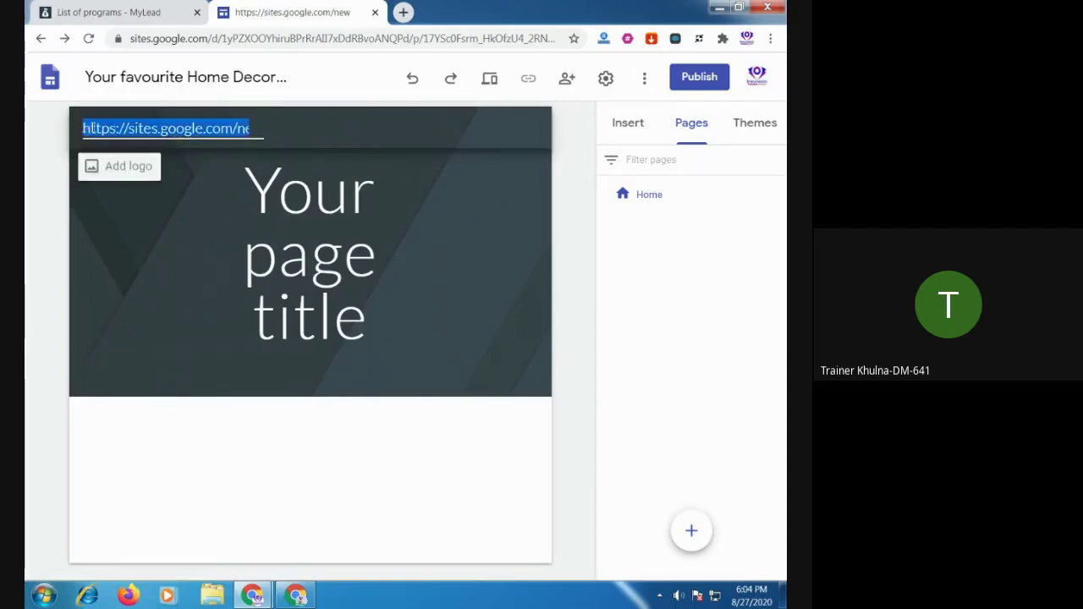
pyautogui.write('Your favourite Home Decor products')
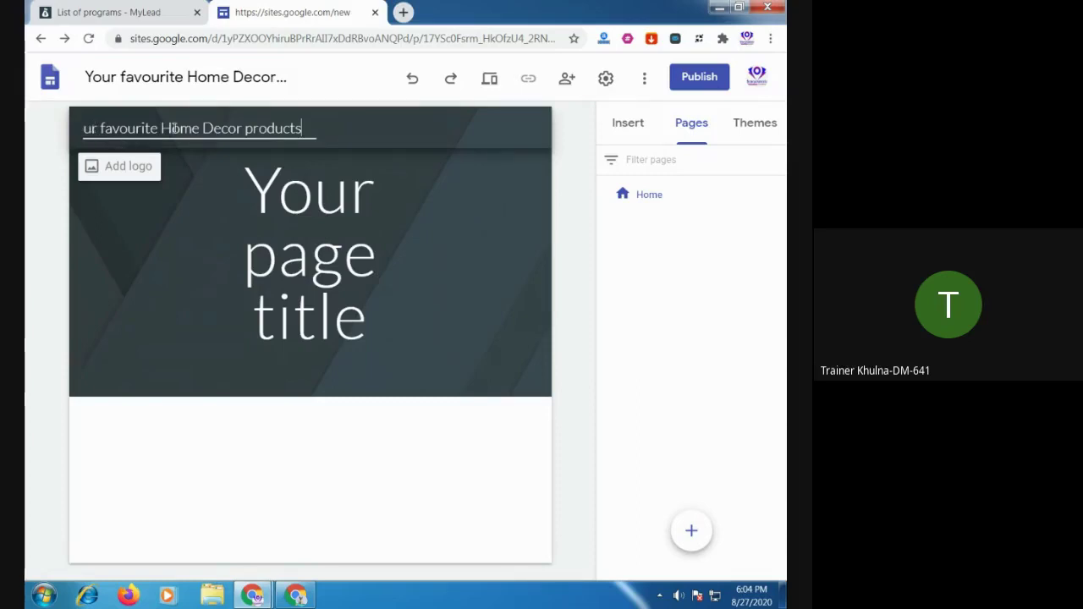
pyautogui.press('Home')
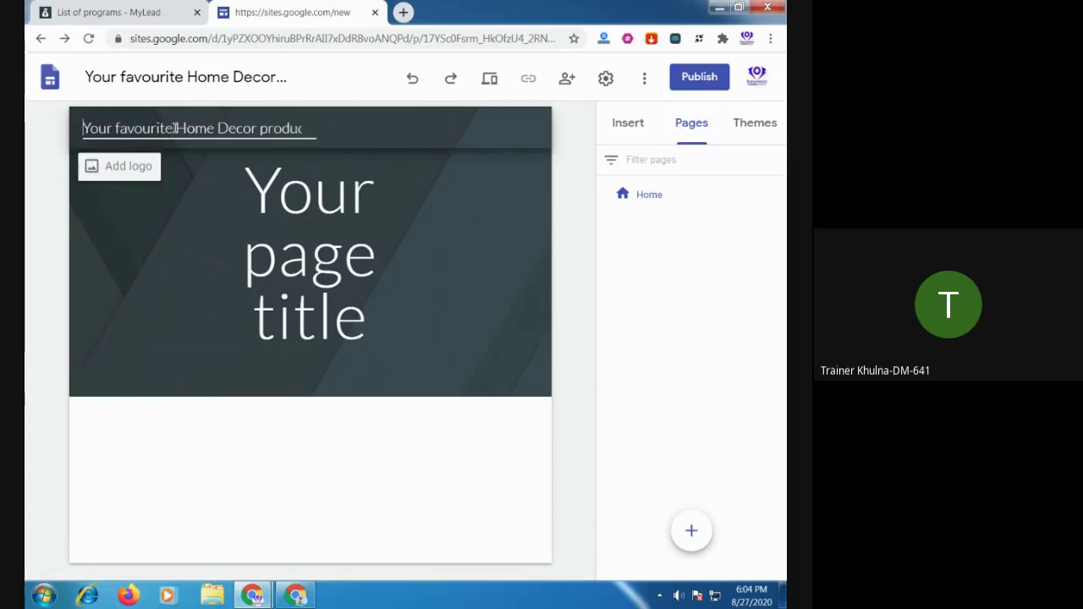
pyautogui.click(115, 165)
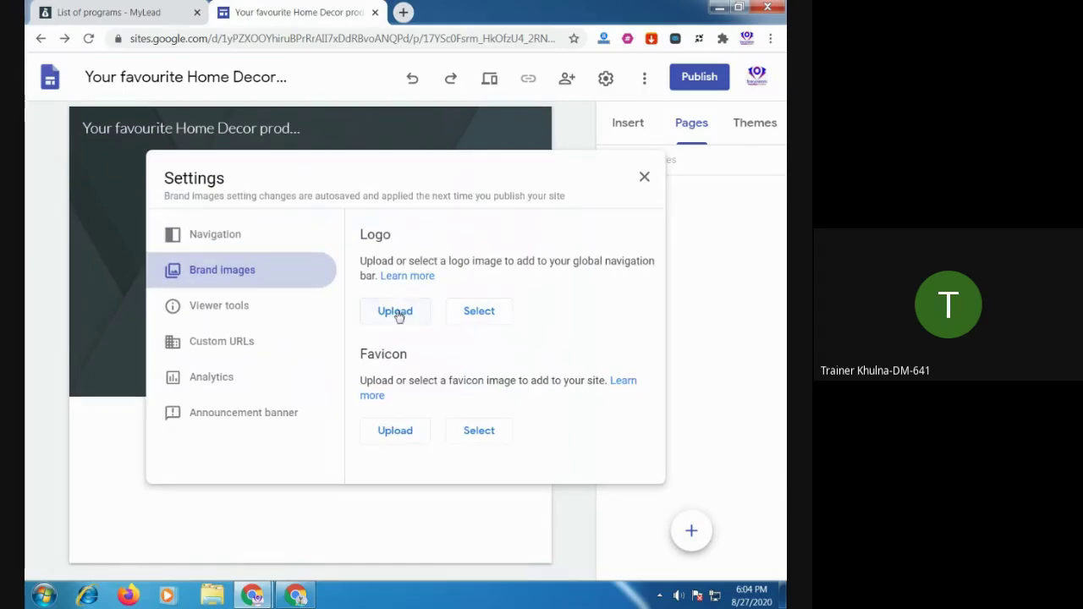
# Try uploading a logo from the Downloads folder, then cancel without choosing a file
pyautogui.click(397, 313)
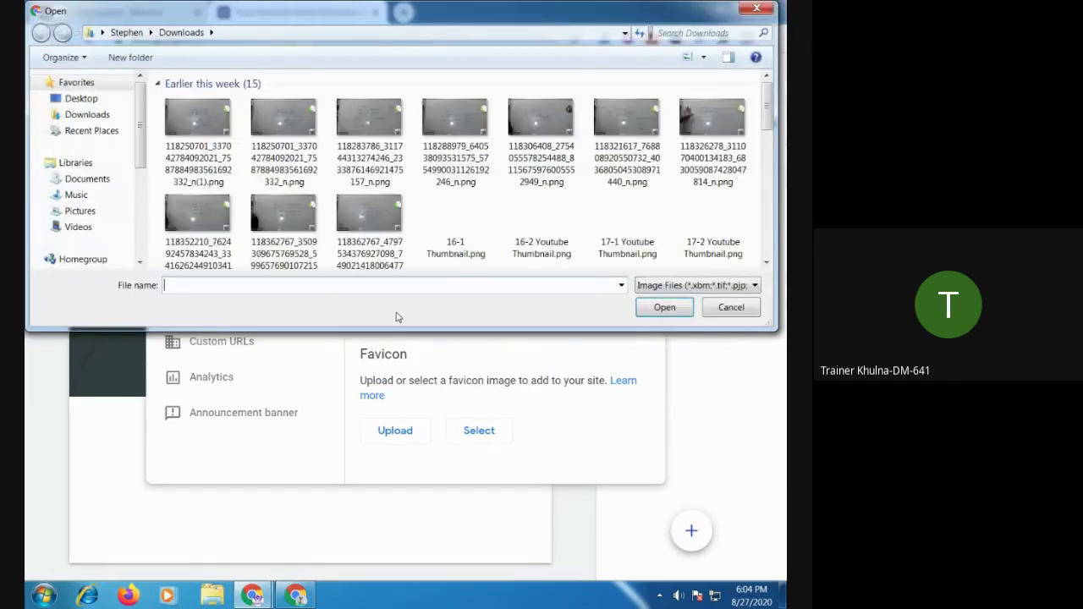
pyautogui.click(89, 115)
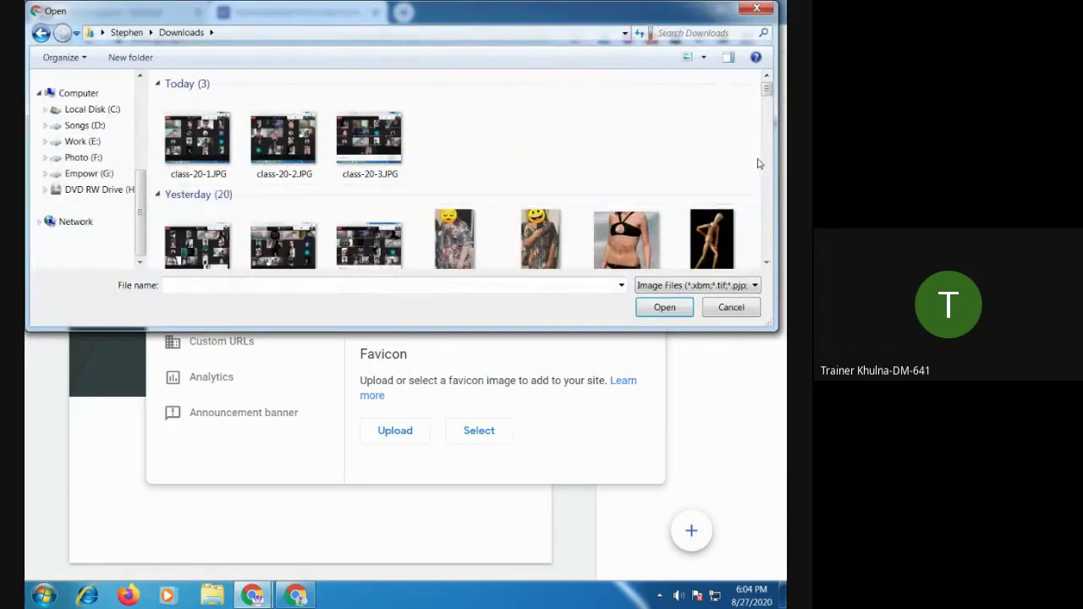
pyautogui.moveTo(766, 90); pyautogui.dragTo(768, 96)
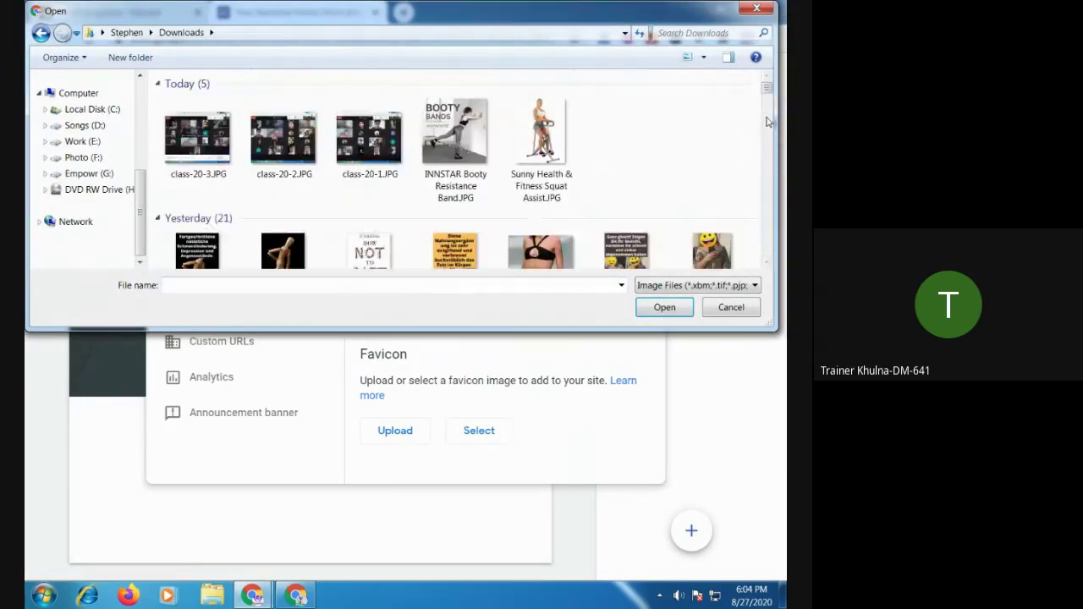
pyautogui.moveTo(768, 265); pyautogui.dragTo(767, 265)
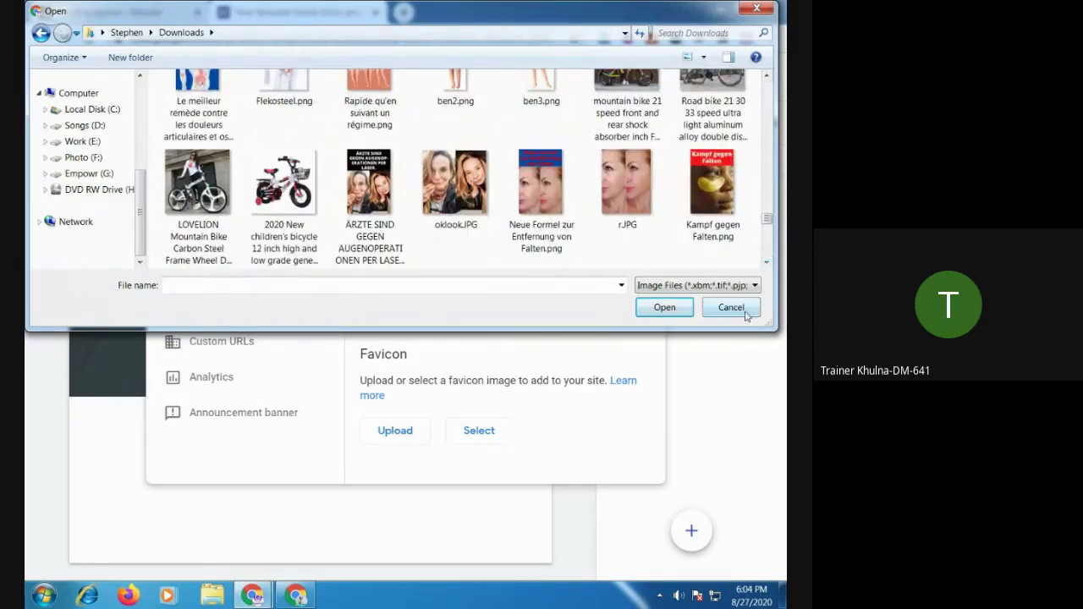
pyautogui.click(730, 307)
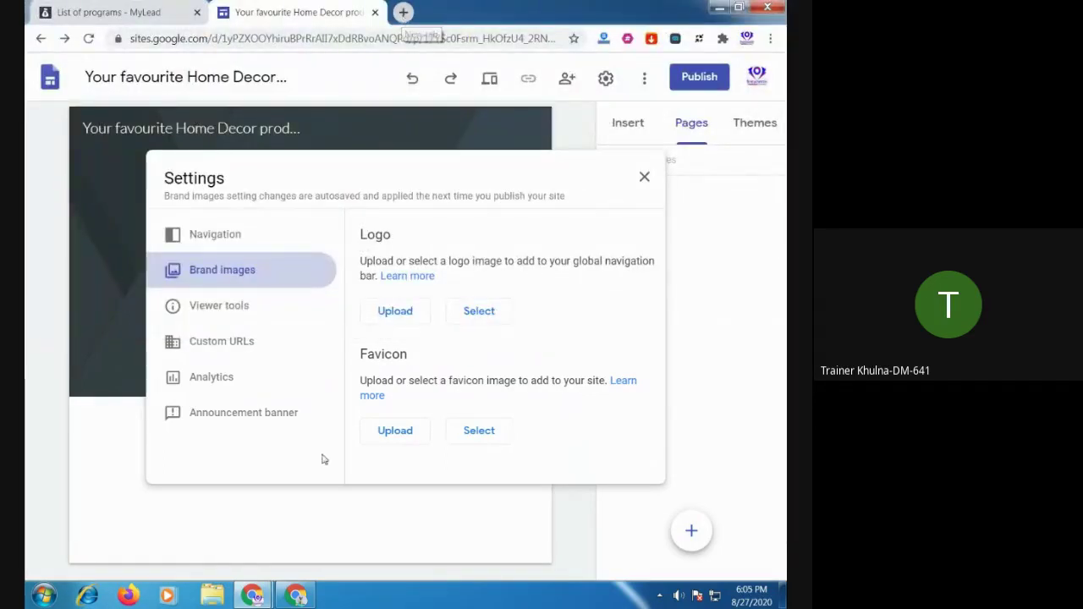
# Find Rechiol.JPG in the Downloads folder in Windows Explorer, then return to the Google Sites editor
pyautogui.click(212, 595)
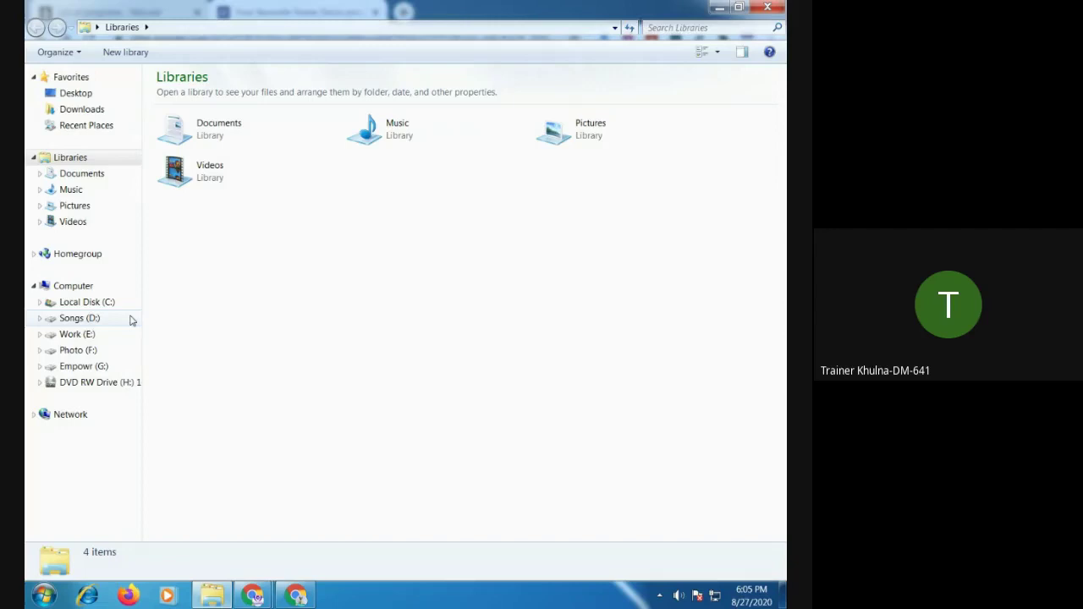
pyautogui.click(84, 109)
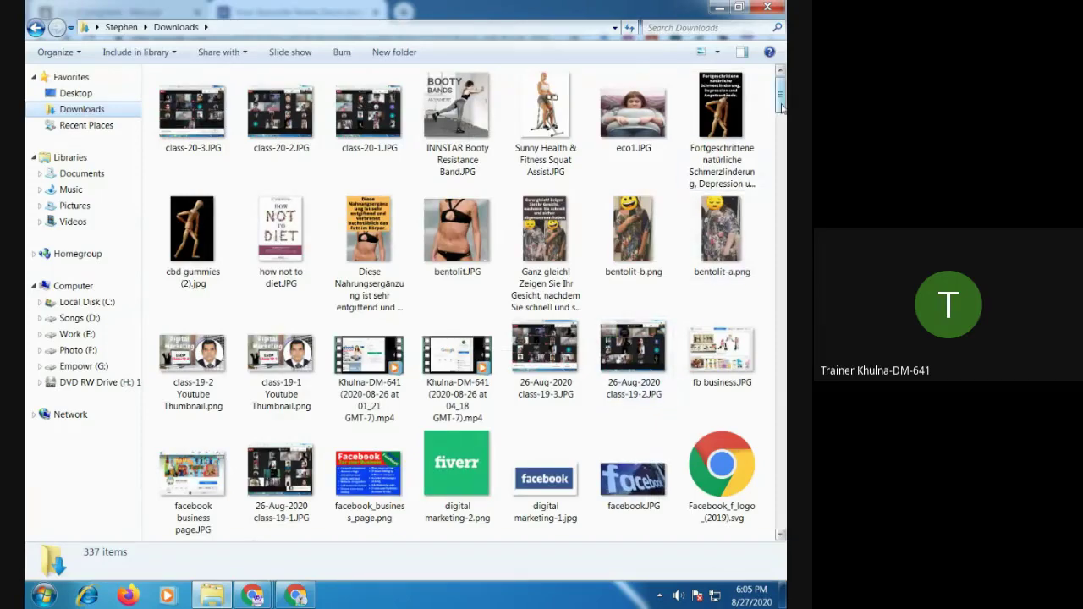
pyautogui.moveTo(782, 106); pyautogui.dragTo(782, 222)
pyautogui.click(546, 413)
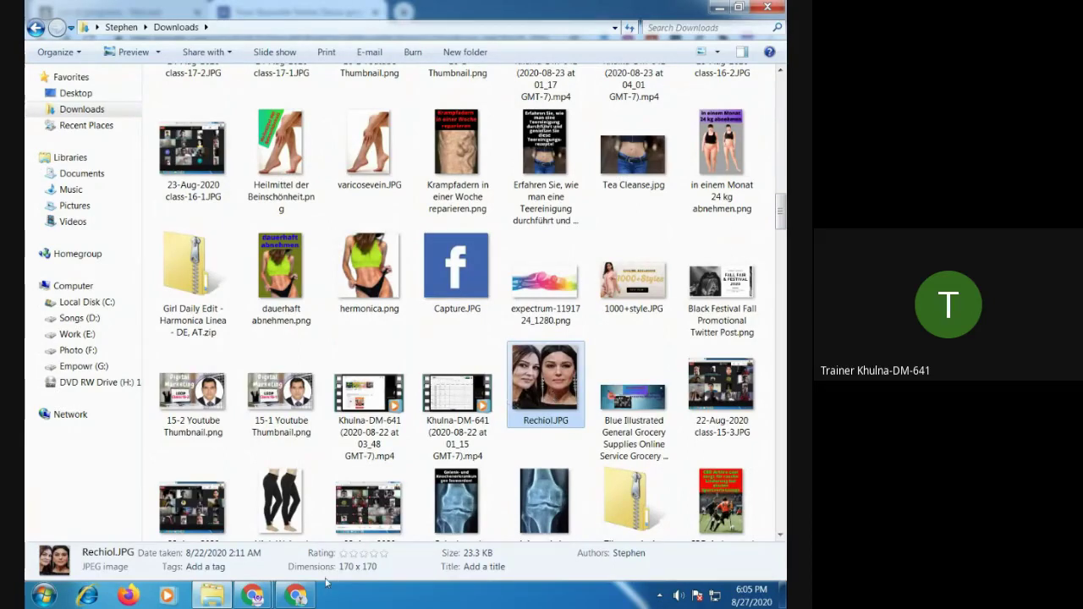
pyautogui.moveTo(296, 594)
pyautogui.click(286, 555)
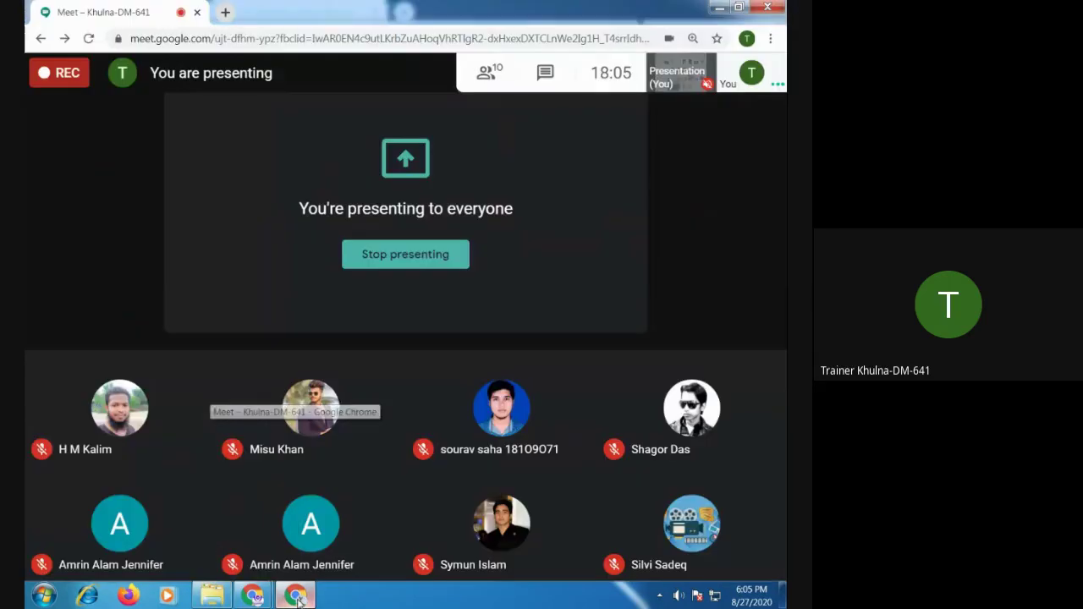
pyautogui.moveTo(252, 596)
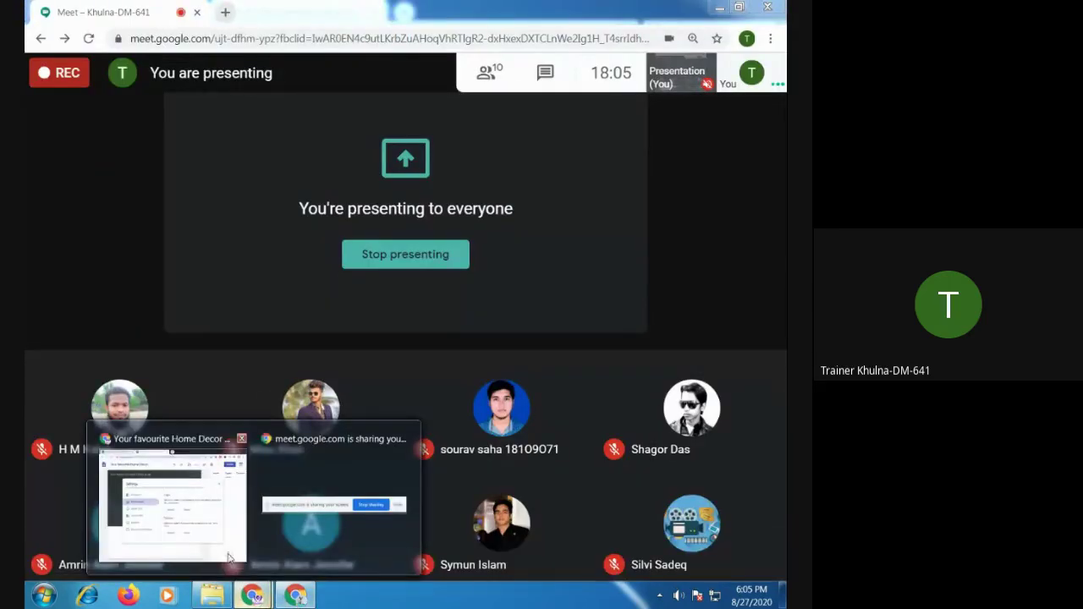
pyautogui.click(173, 521)
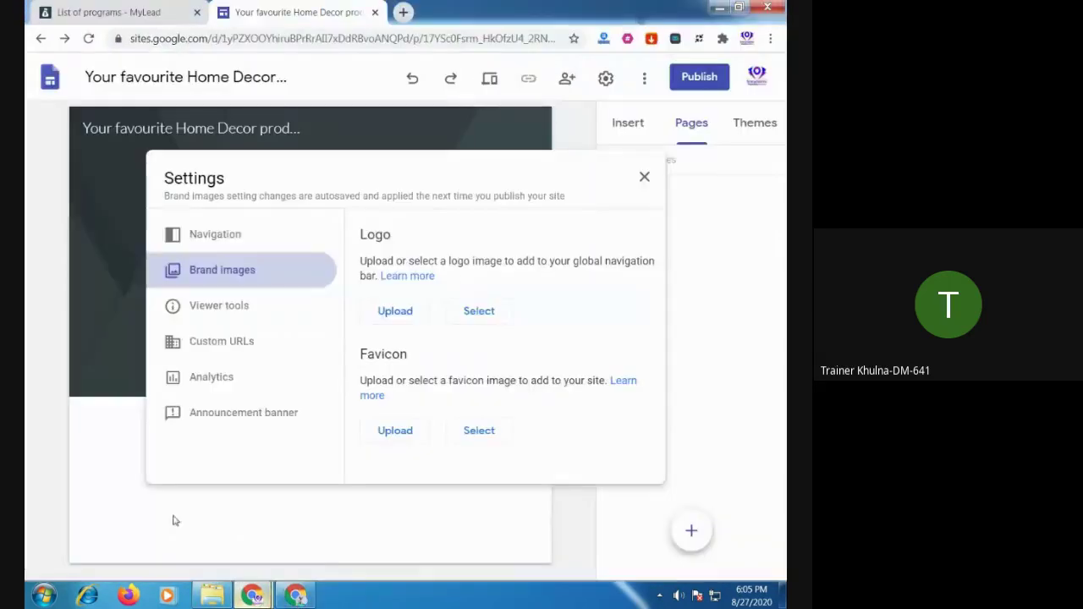
# Upload Rechiol.JPG from Downloads as the site logo
pyautogui.click(411, 322)
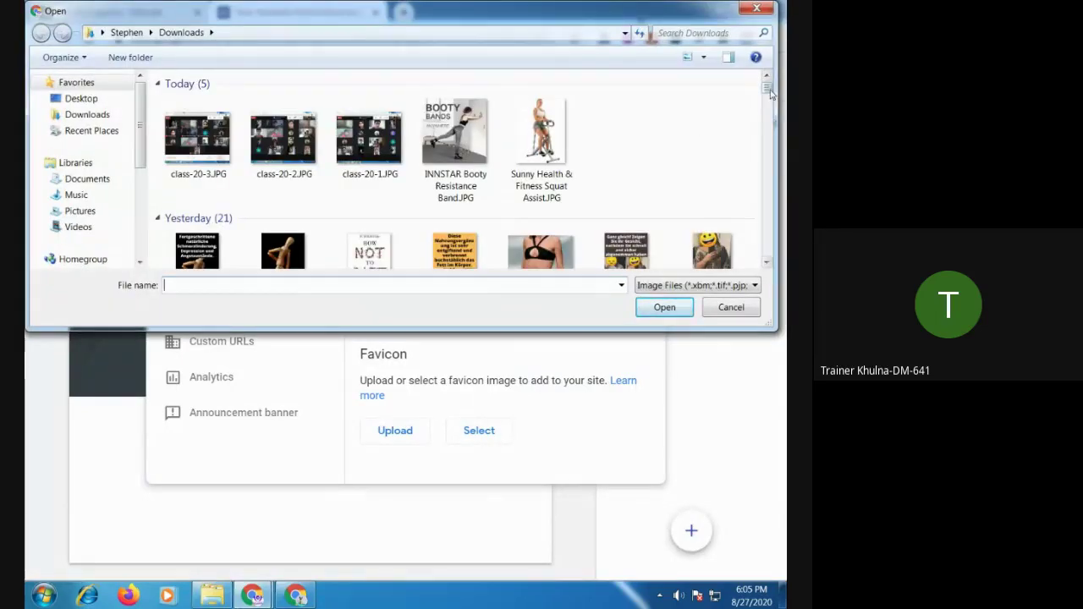
pyautogui.moveTo(770, 96); pyautogui.dragTo(773, 156)
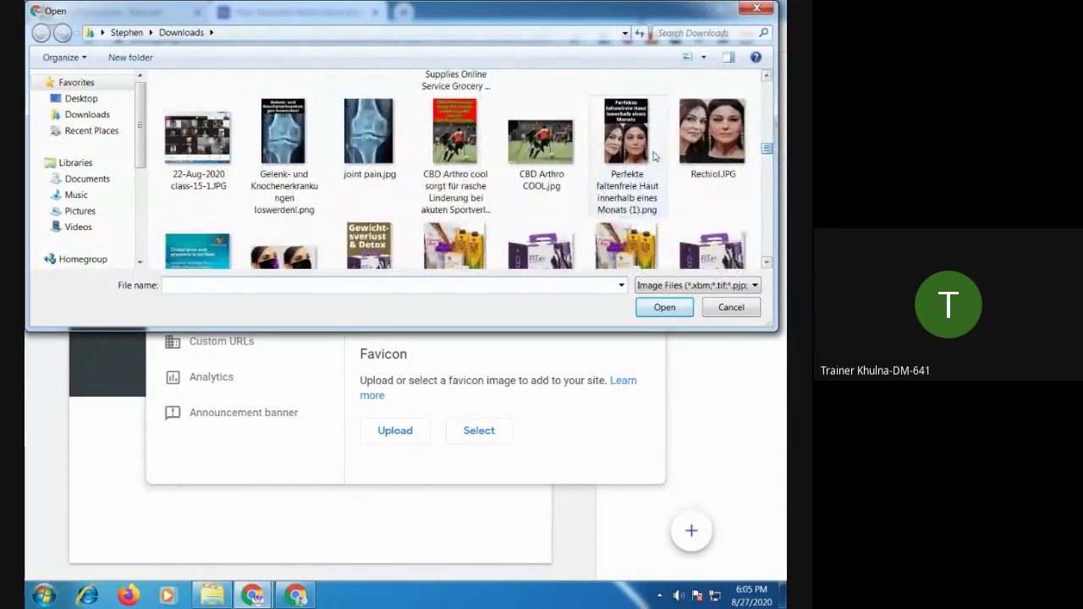
pyautogui.doubleClick(707, 149)
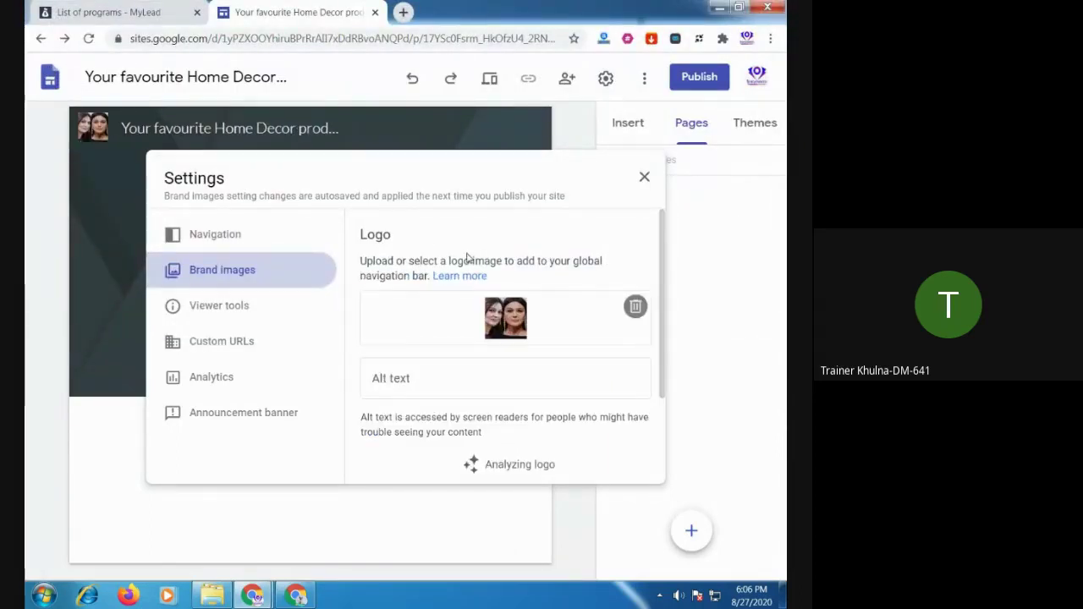
pyautogui.scroll(-3, 550, 286)
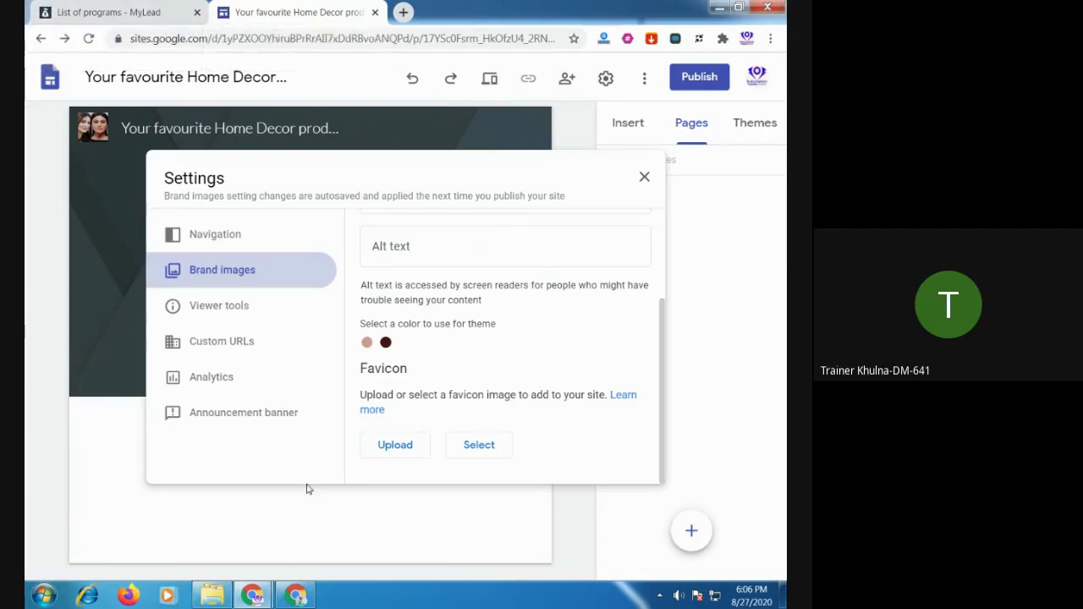
# Open Rechiol.JPG from the Downloads folder in Paint
pyautogui.click(203, 597)
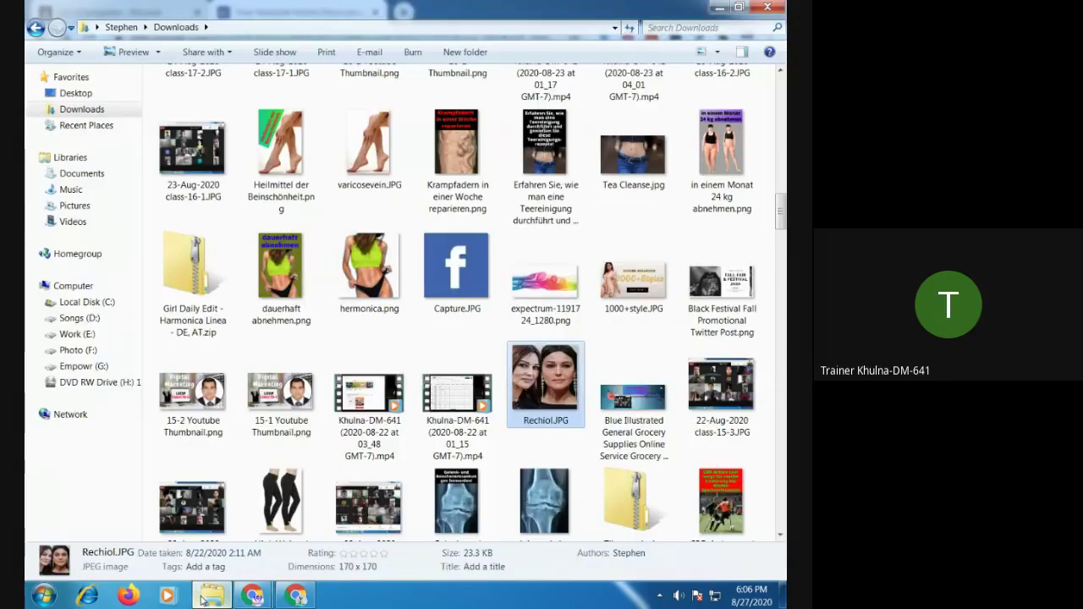
pyautogui.rightClick(539, 374)
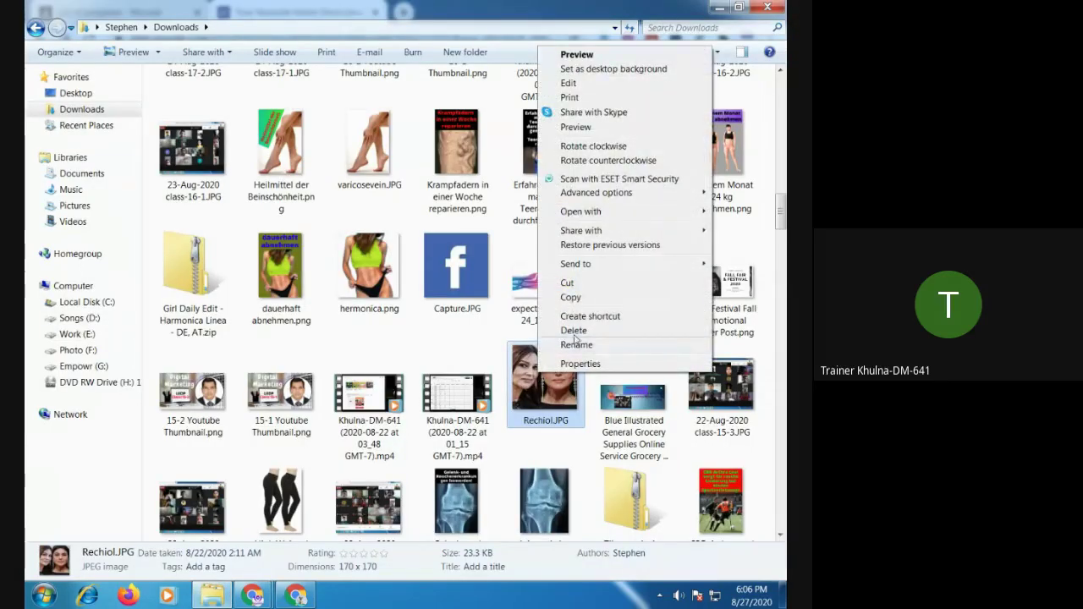
pyautogui.moveTo(589, 219)
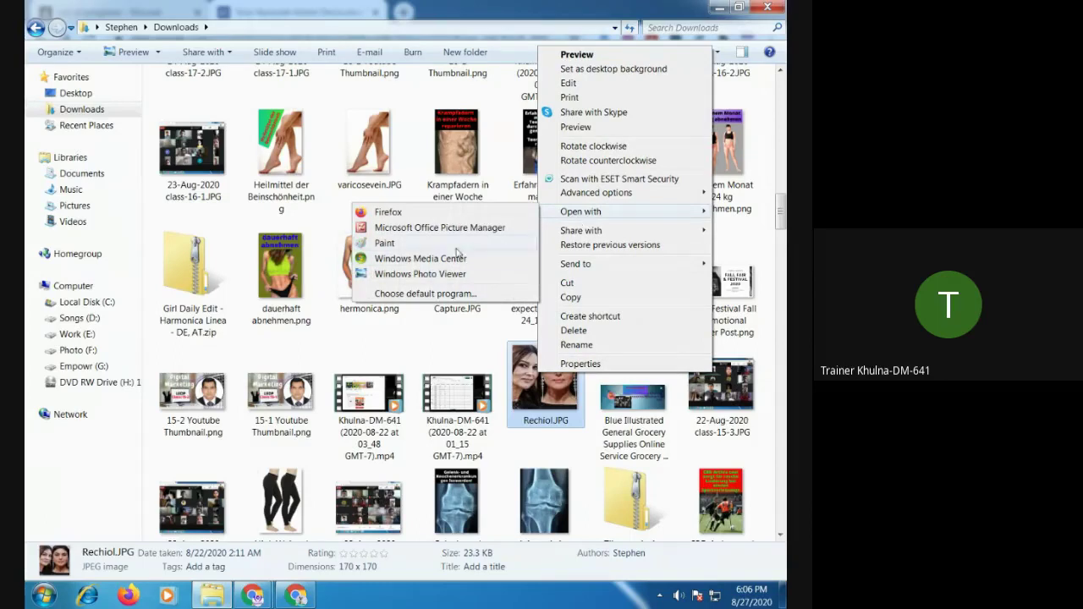
pyautogui.click(395, 246)
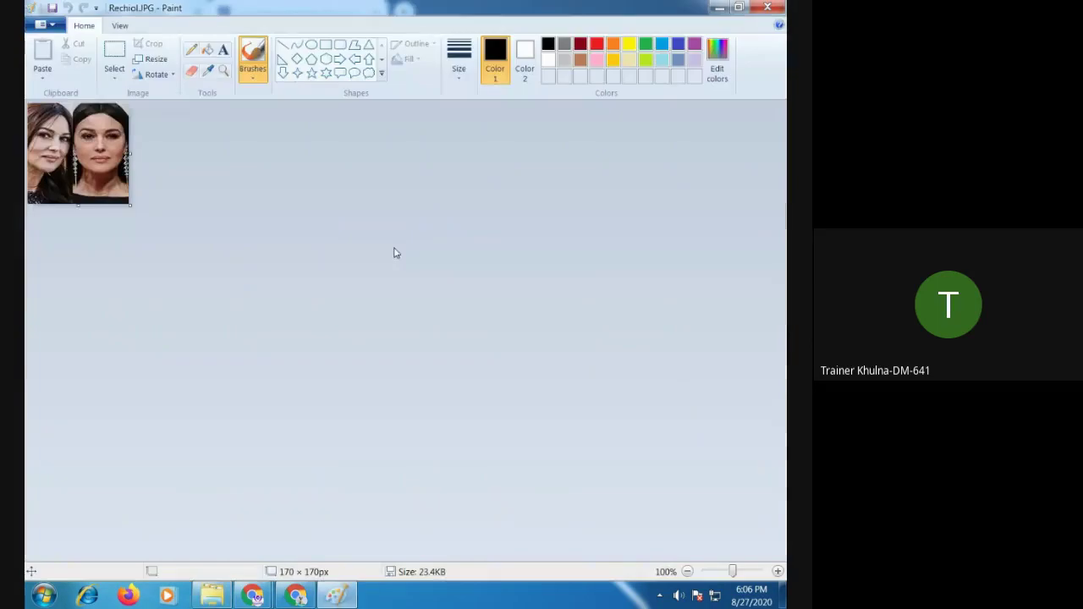
# Resize the image to 17 × 17 pixels, then close Paint and save the changes
pyautogui.click(158, 61)
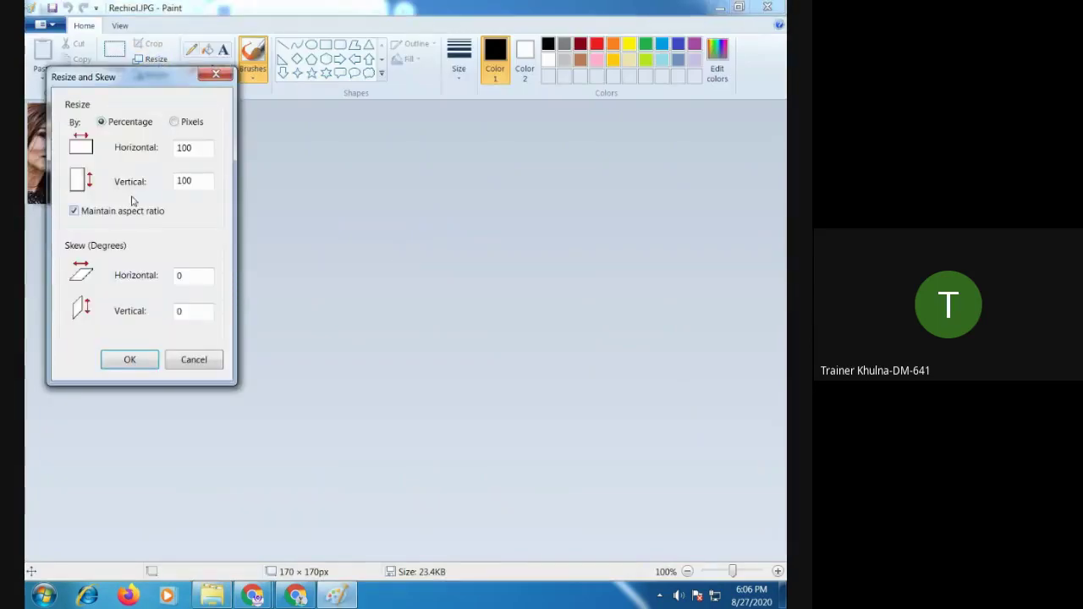
pyautogui.click(125, 211)
pyautogui.doubleClick(184, 148)
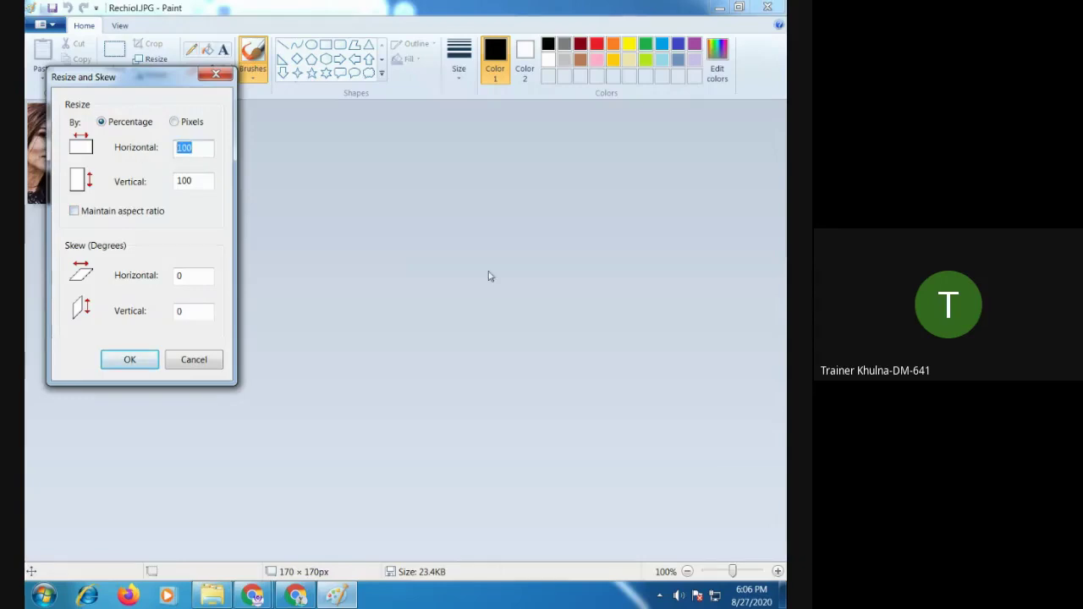
pyautogui.click(174, 122)
pyautogui.doubleClick(201, 149)
pyautogui.write('17')
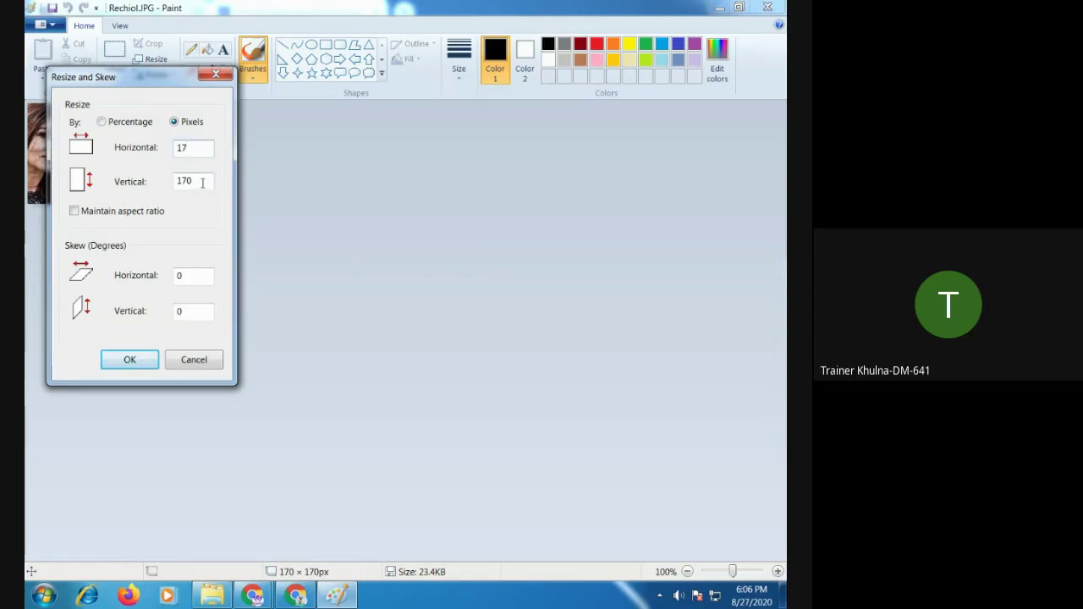
pyautogui.moveTo(202, 183); pyautogui.dragTo(131, 195)
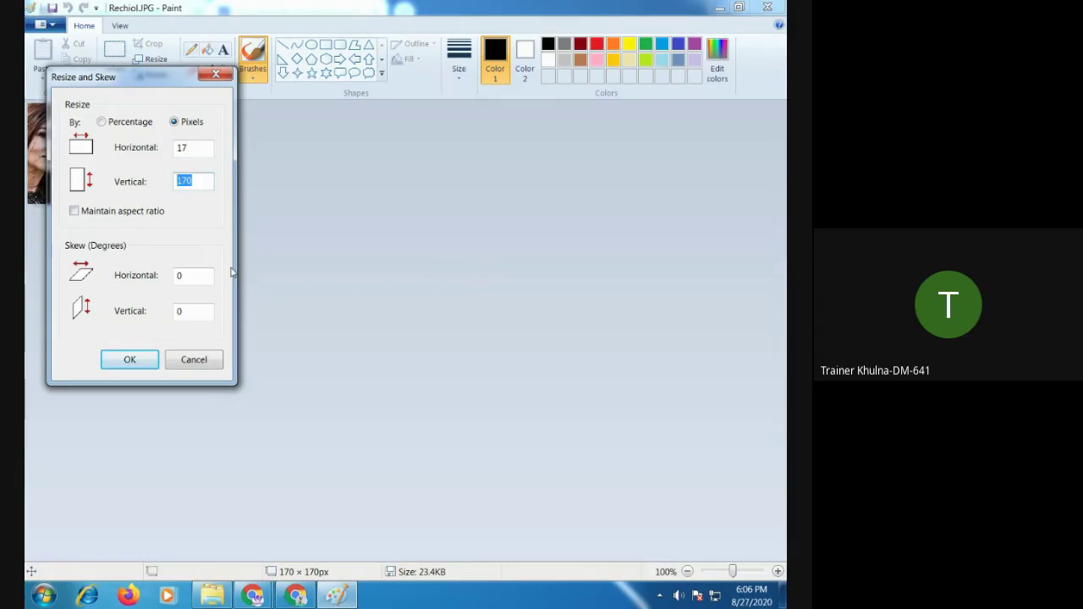
pyautogui.write('1')
pyautogui.click(140, 363)
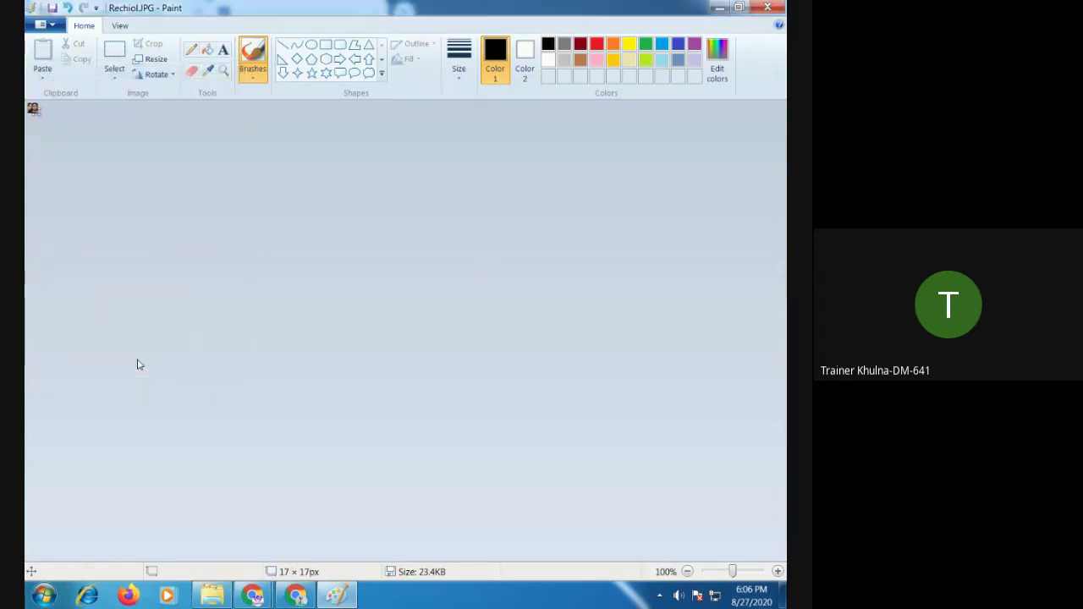
pyautogui.click(767, 8)
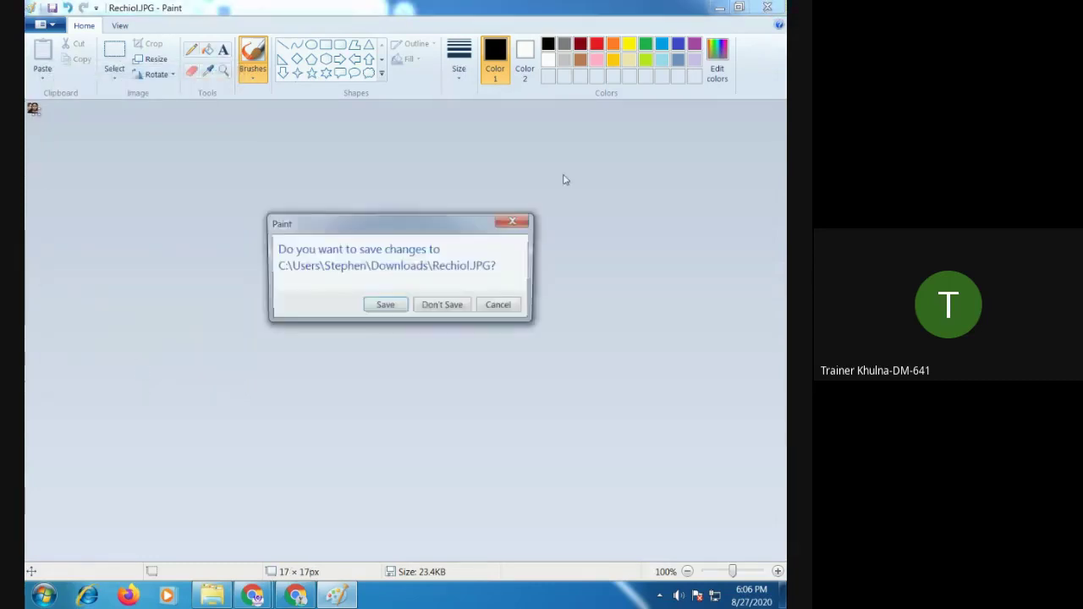
pyautogui.click(393, 310)
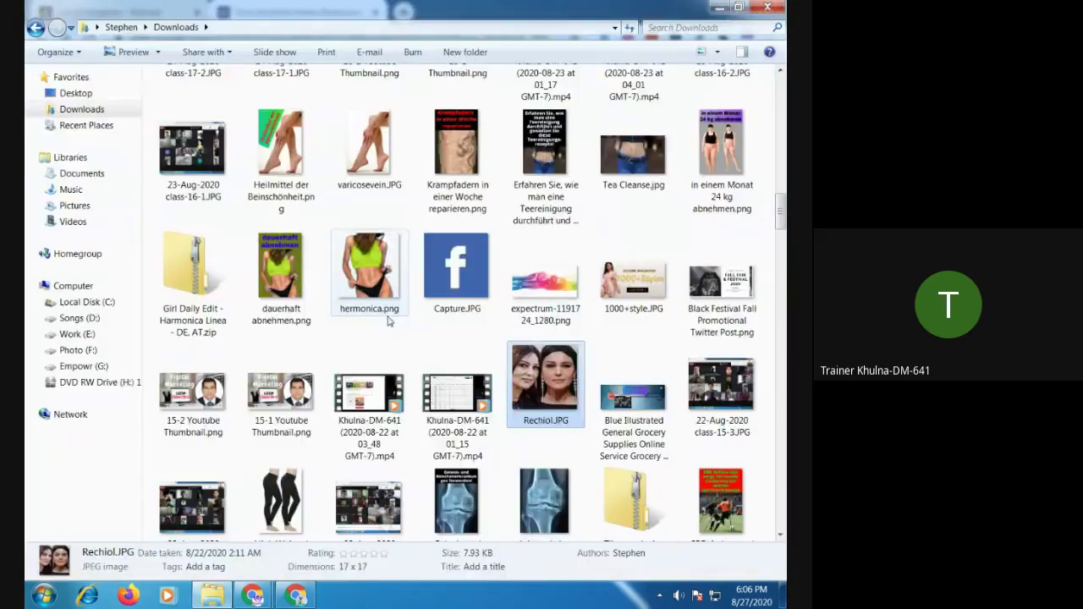
# Upload the resized Rechiol.JPG as the site favicon under Brand images
pyautogui.moveTo(252, 595)
pyautogui.click(164, 518)
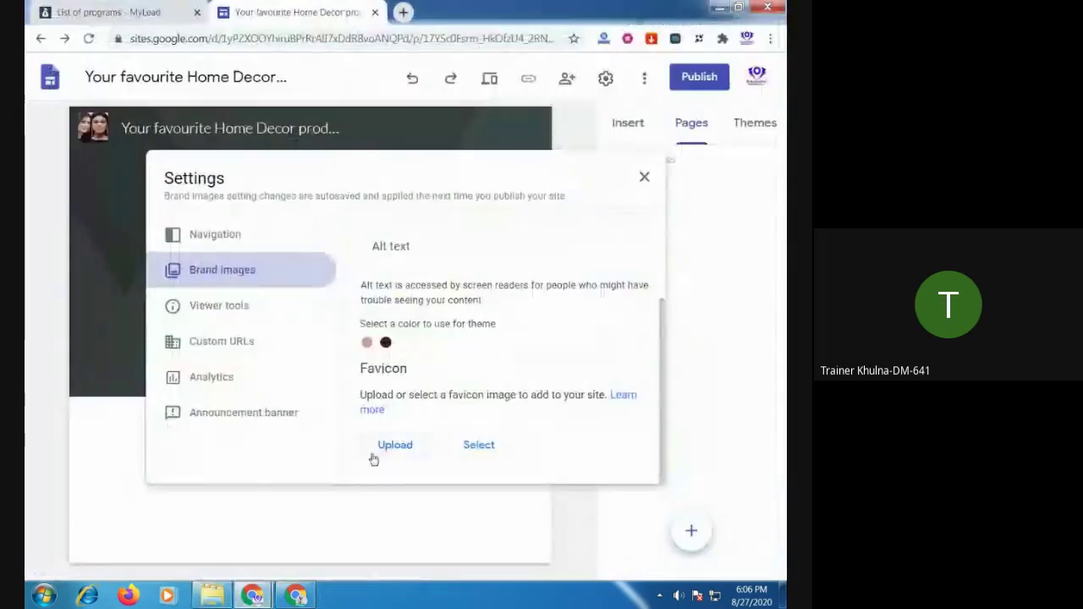
pyautogui.click(409, 446)
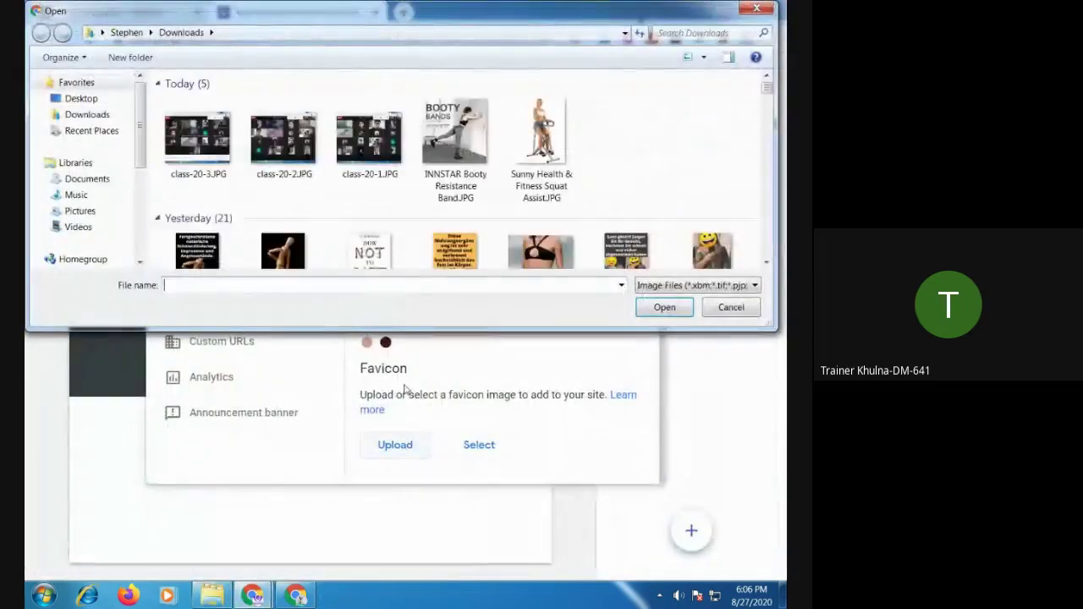
pyautogui.moveTo(767, 93); pyautogui.dragTo(767, 149)
pyautogui.click(705, 226)
pyautogui.doubleClick(707, 227)
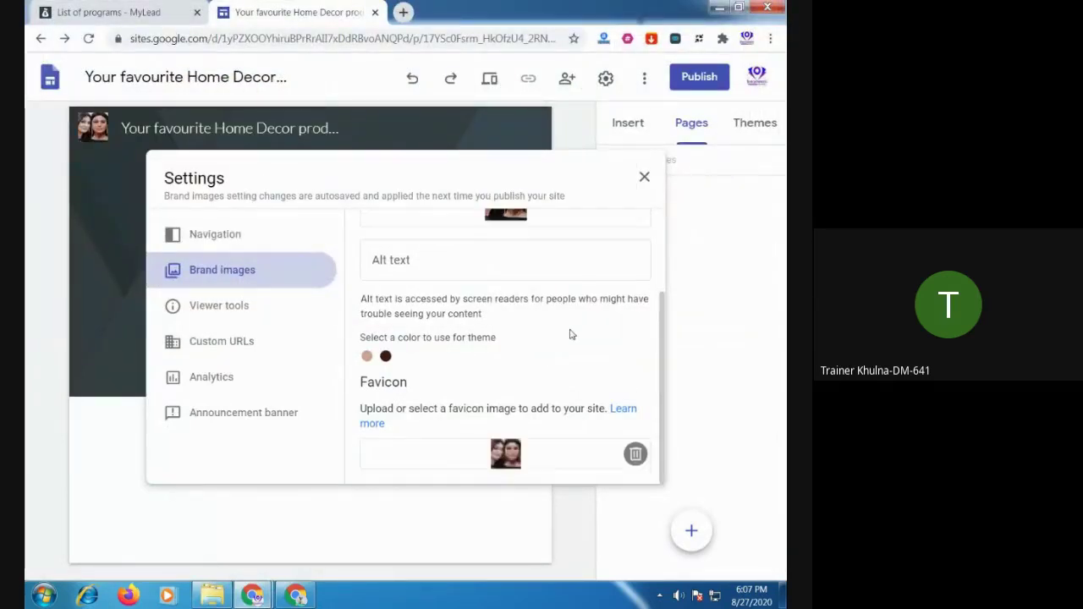
pyautogui.scroll(3, 571, 335)
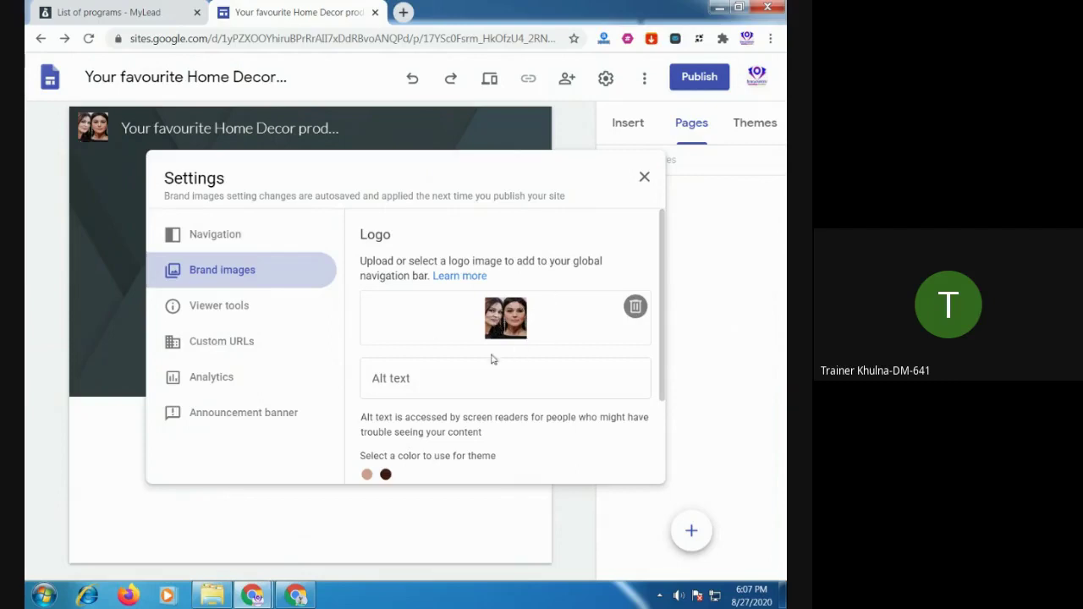
pyautogui.click(422, 378)
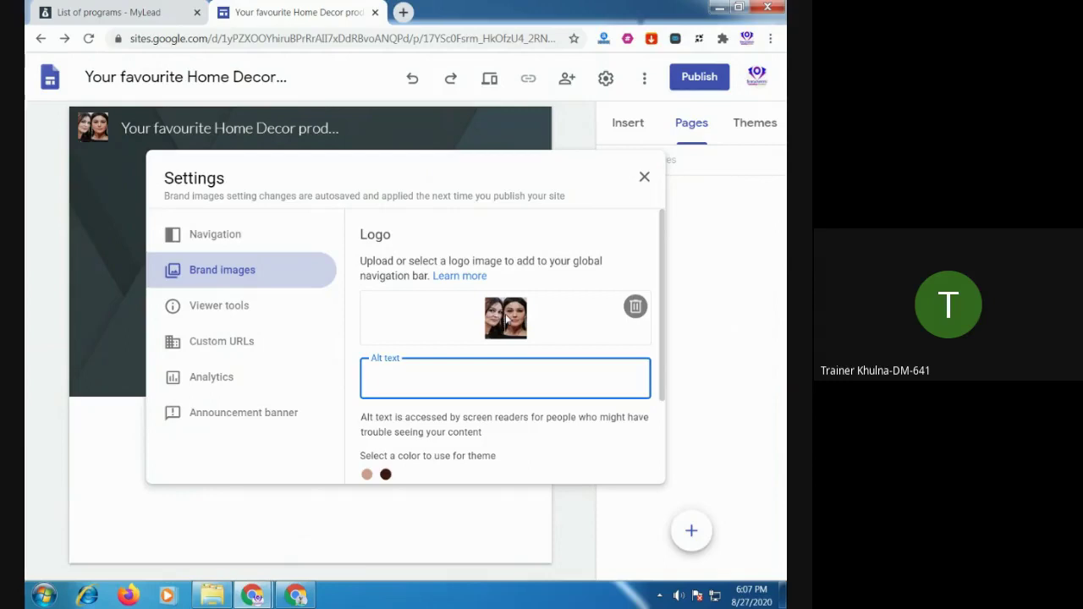
# Close the stray Help tab, set the logo alt text to 'your favourite home decor products', and close settings
pyautogui.press('F1')
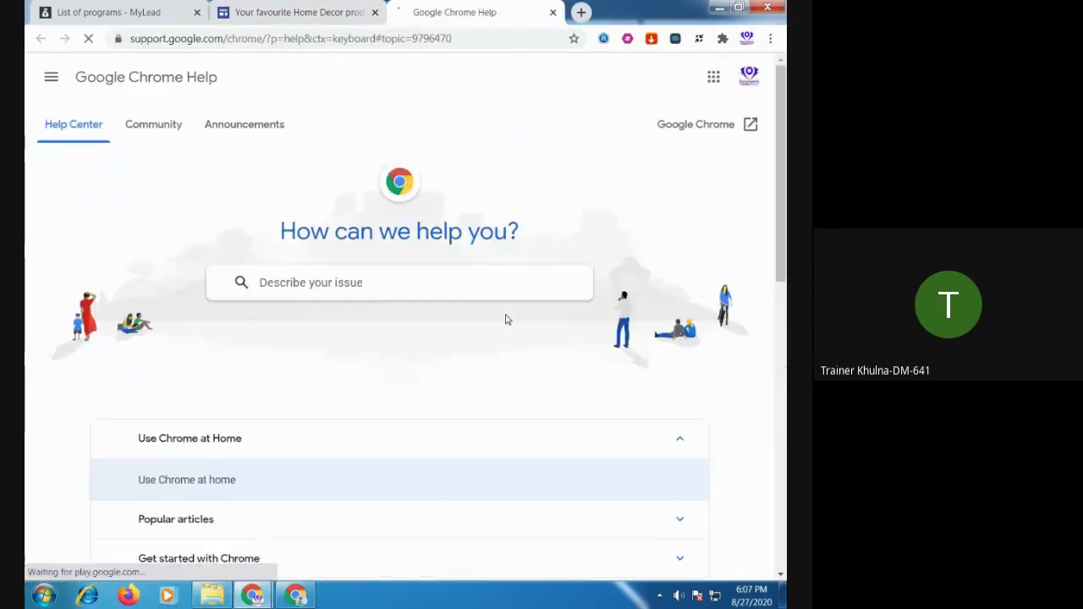
pyautogui.click(553, 12)
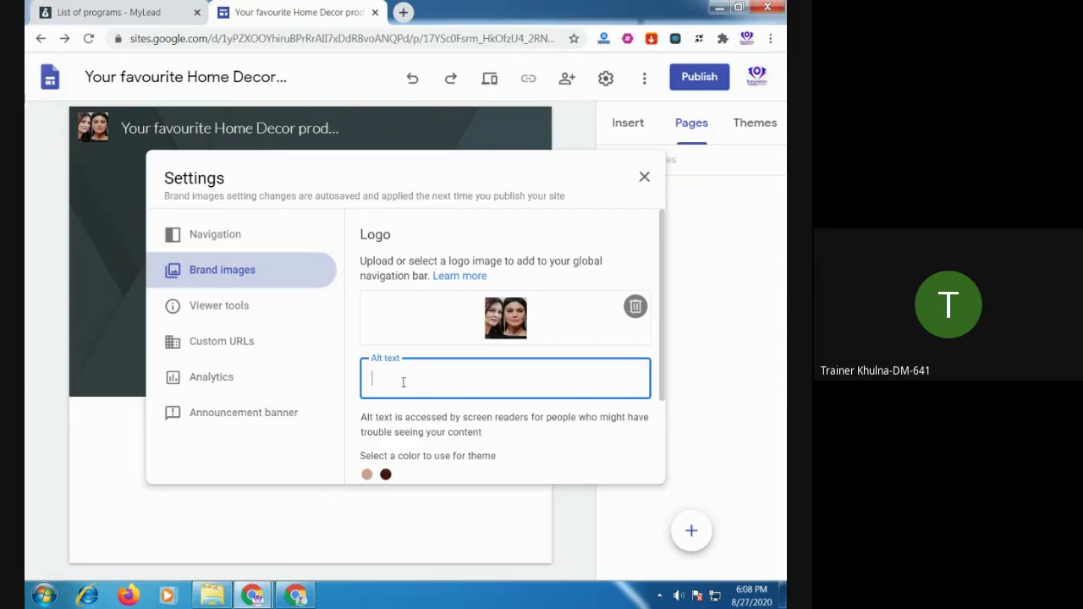
pyautogui.write('our favourite home decor')
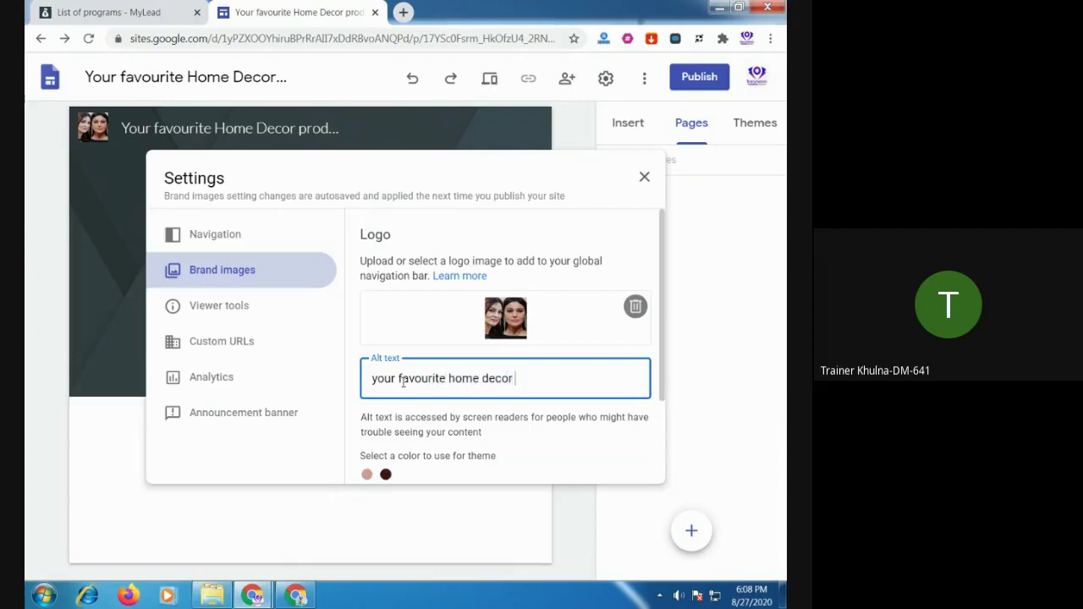
pyautogui.write(' products')
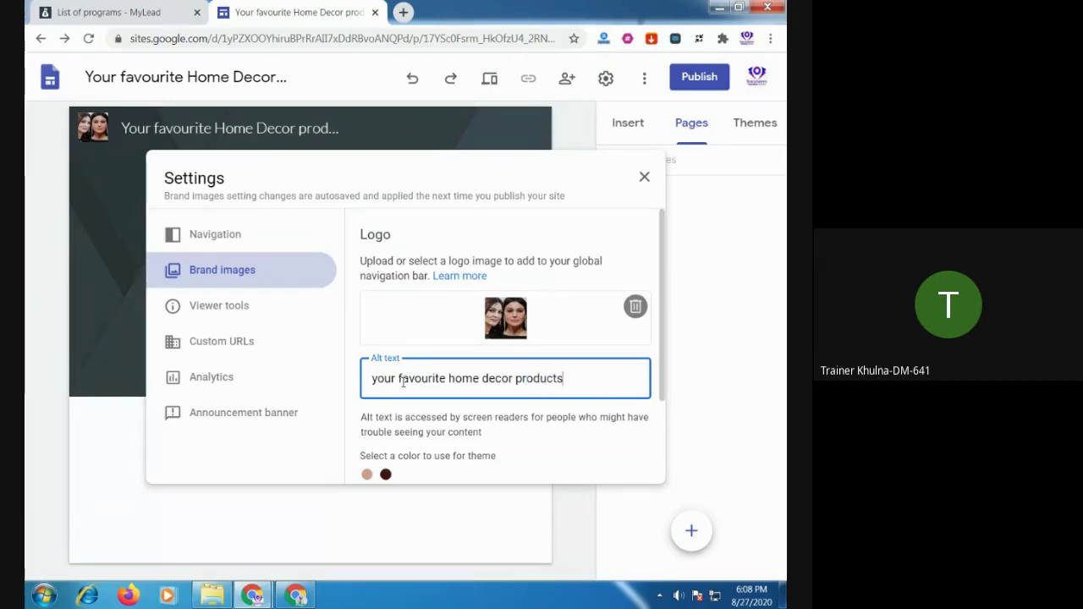
pyautogui.scroll(-2, 359, 386)
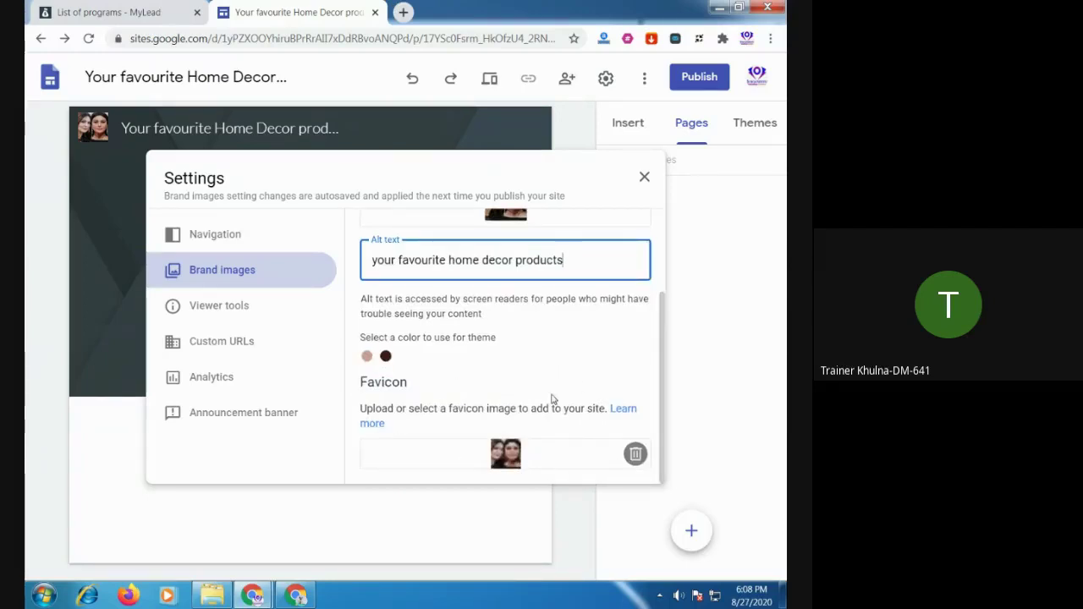
pyautogui.scroll(2, 522, 422)
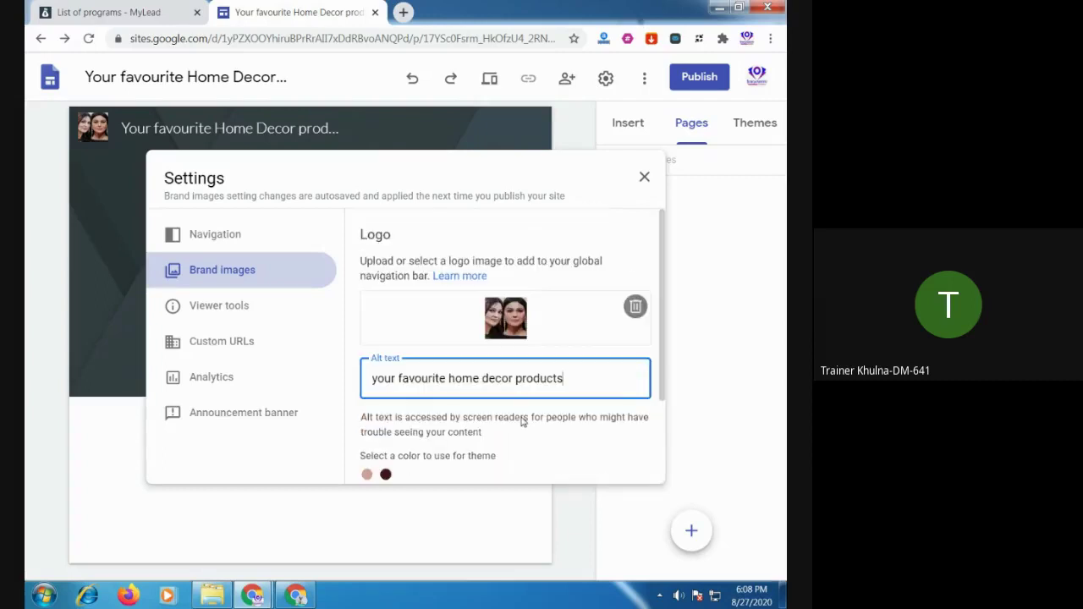
pyautogui.scroll(-2, 522, 422)
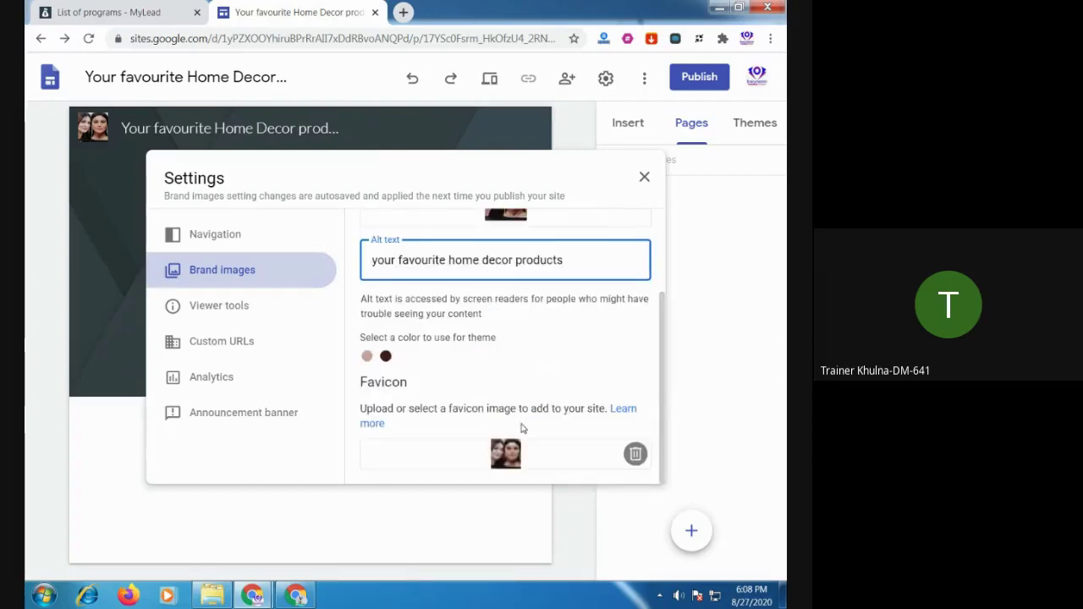
pyautogui.scroll(2, 522, 427)
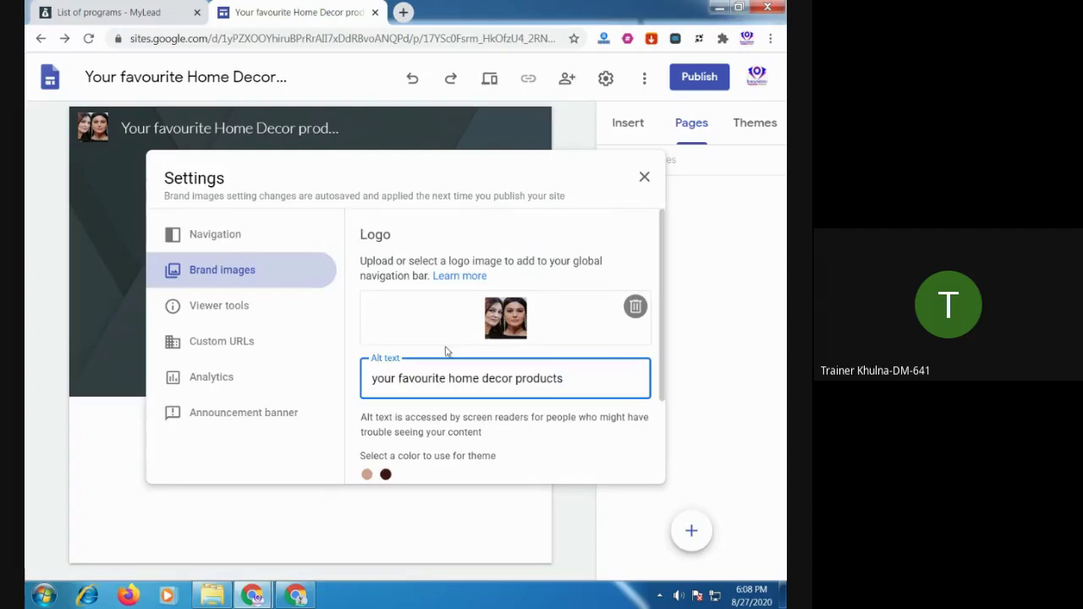
pyautogui.click(646, 179)
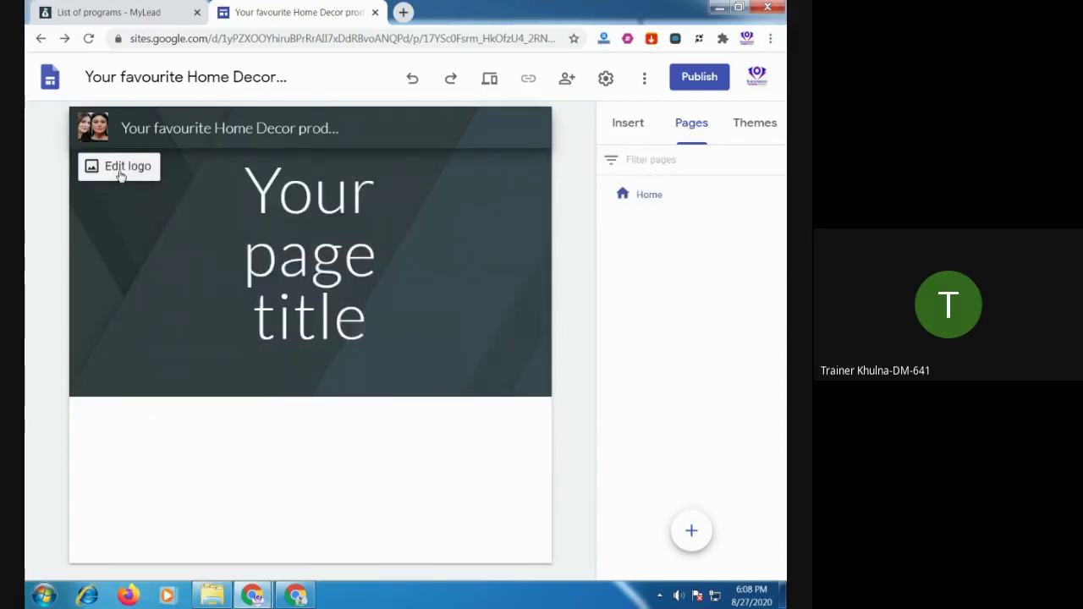
# Preview the site, return to the editor, and recheck the Brand images settings before closing them
pyautogui.click(489, 83)
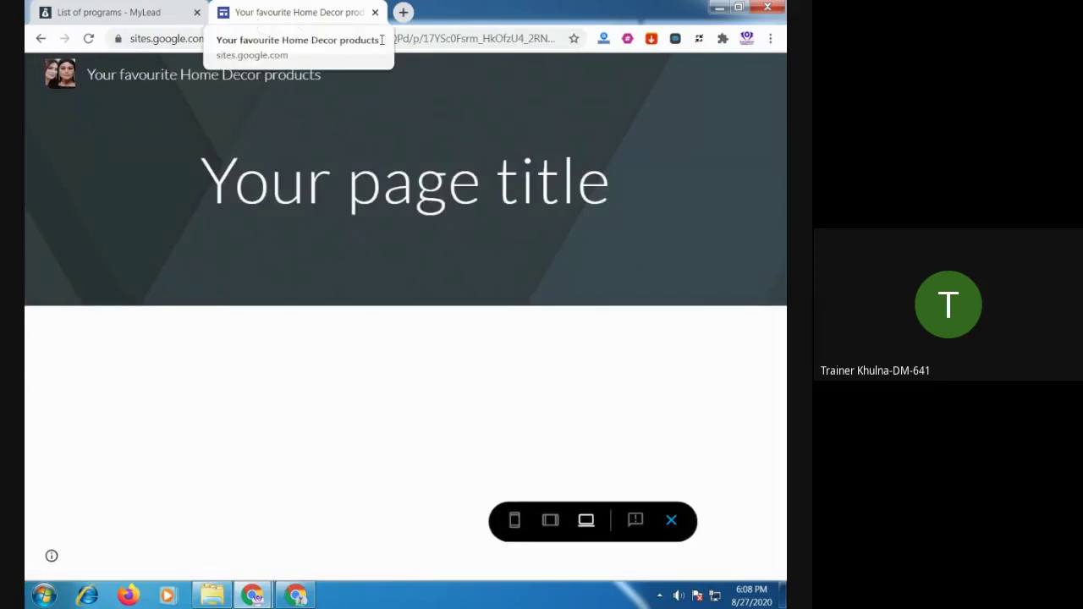
pyautogui.click(41, 39)
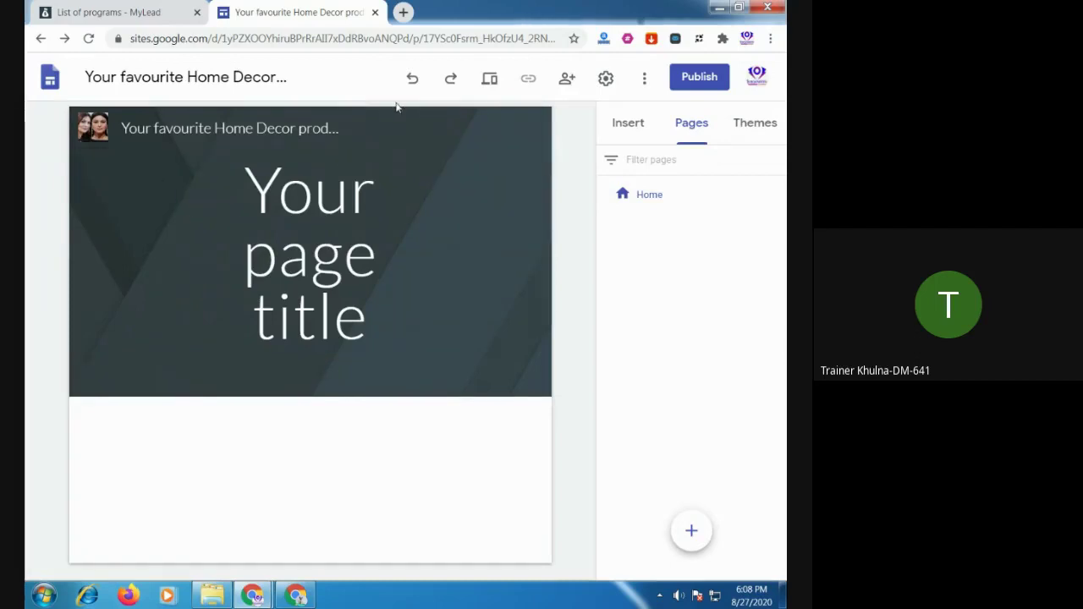
pyautogui.click(605, 79)
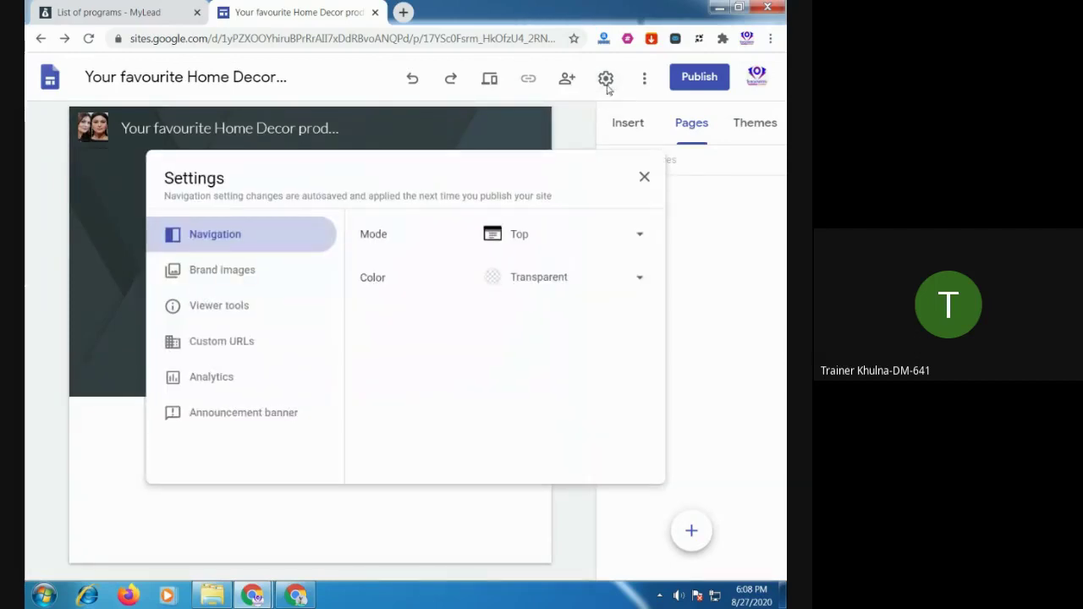
pyautogui.click(236, 286)
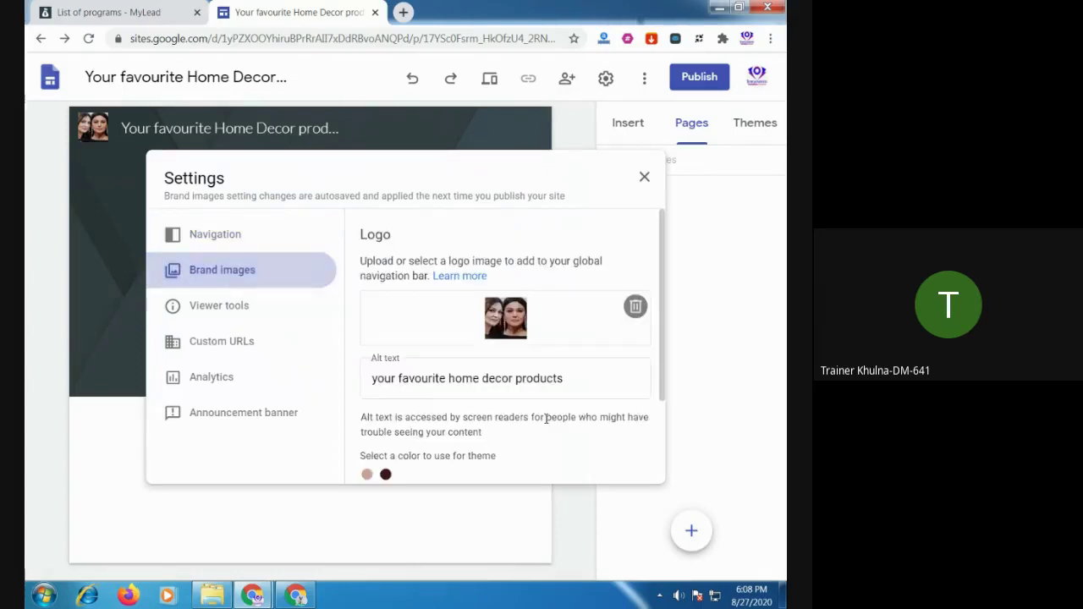
pyautogui.scroll(-2, 548, 423)
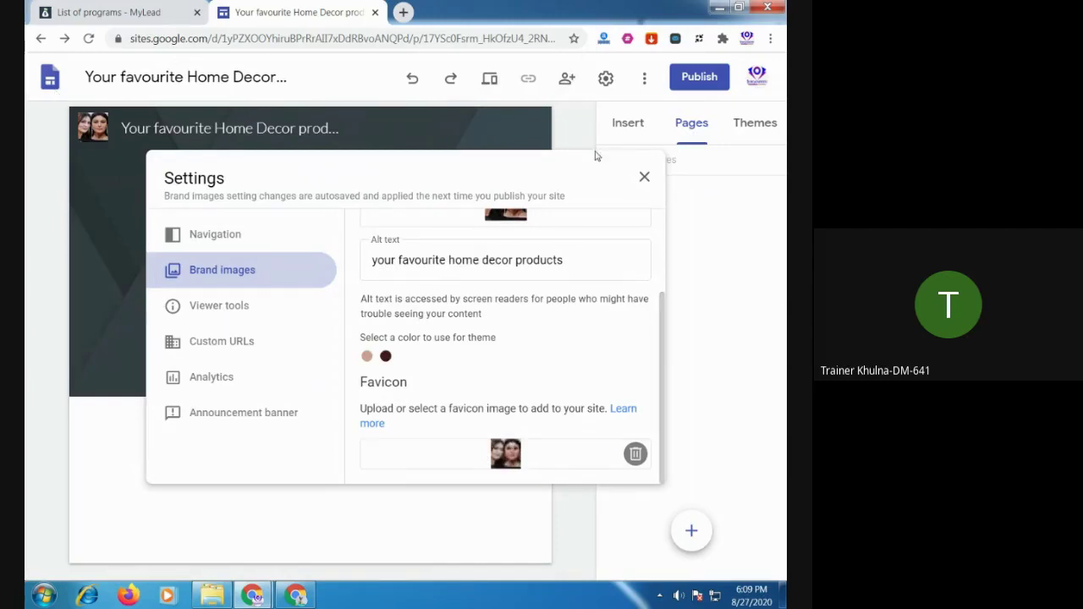
pyautogui.click(644, 177)
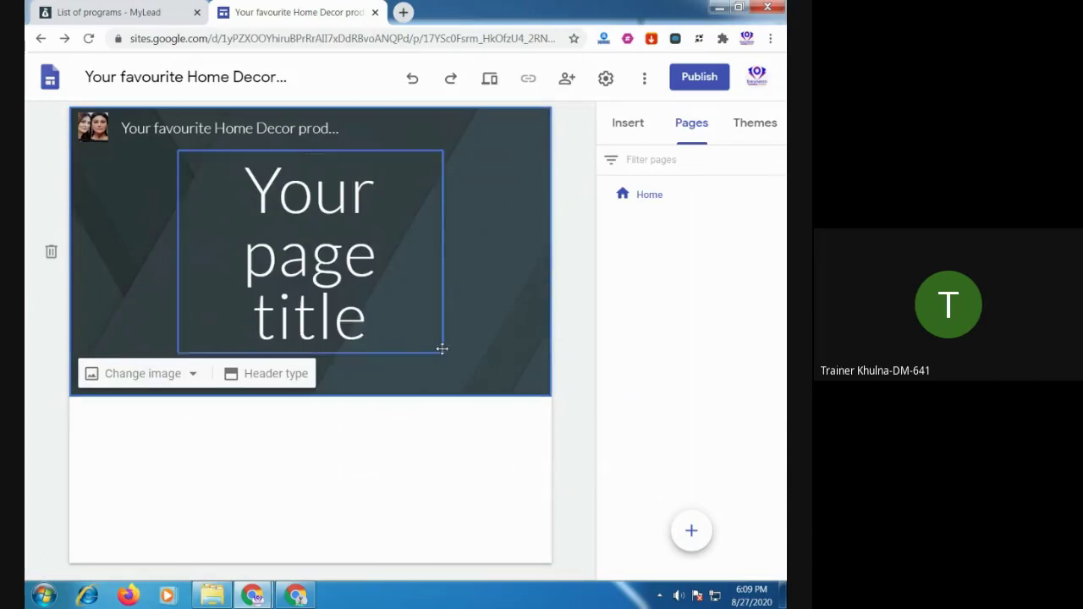
# Delete the existing header section and browse the image insert options without adding one
pyautogui.click(436, 309)
pyautogui.click(523, 302)
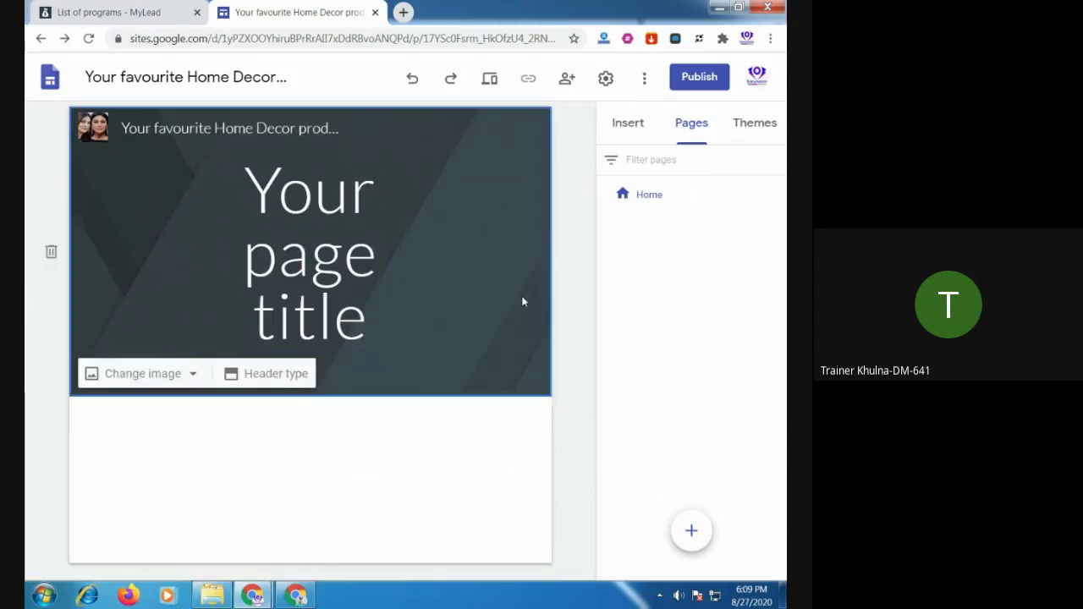
pyautogui.click(50, 252)
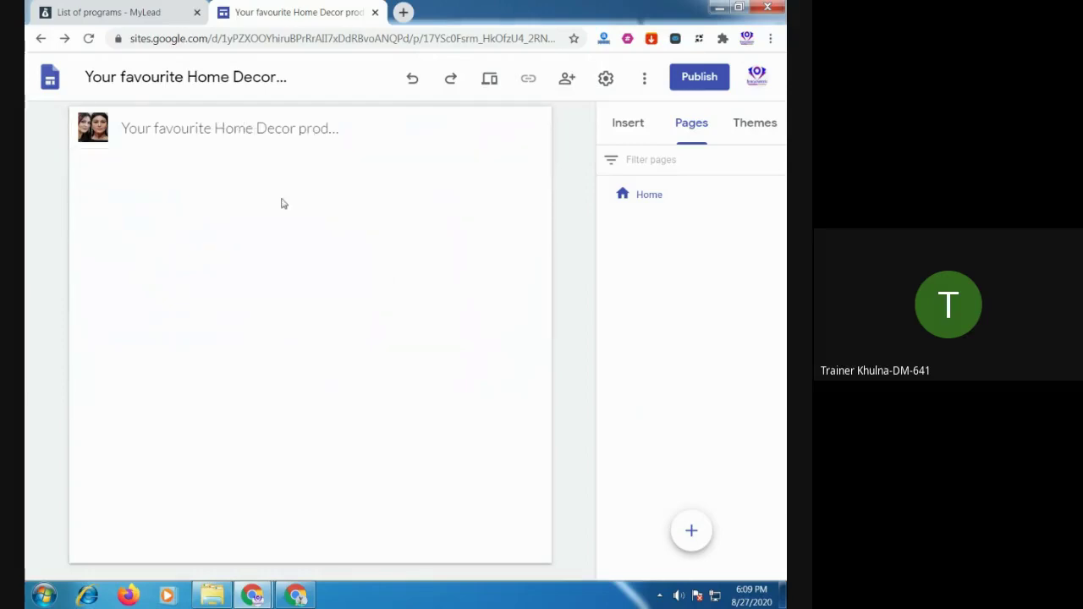
pyautogui.click(633, 126)
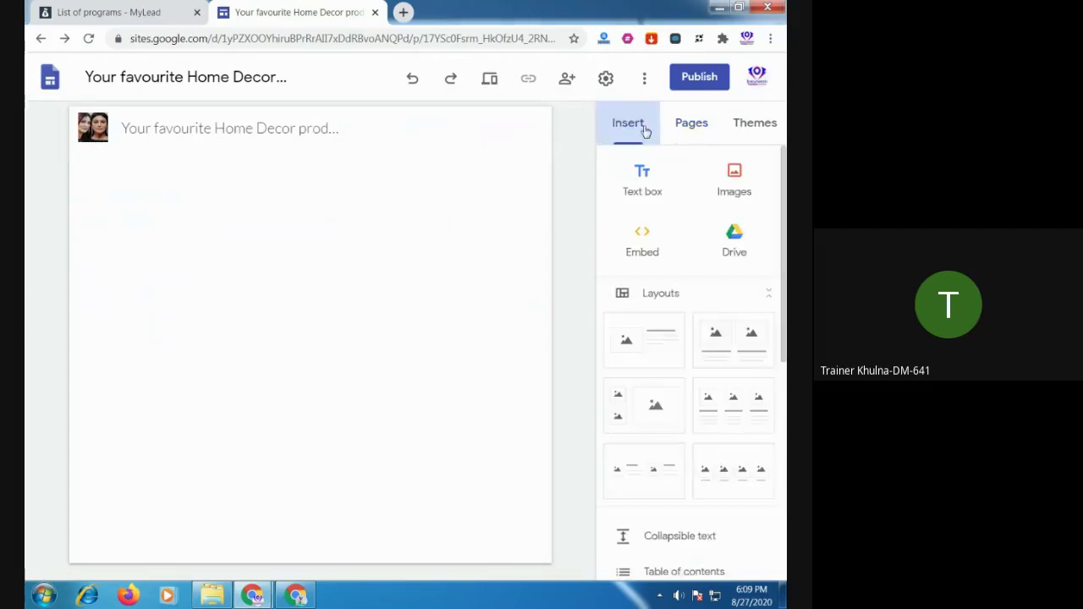
pyautogui.click(736, 188)
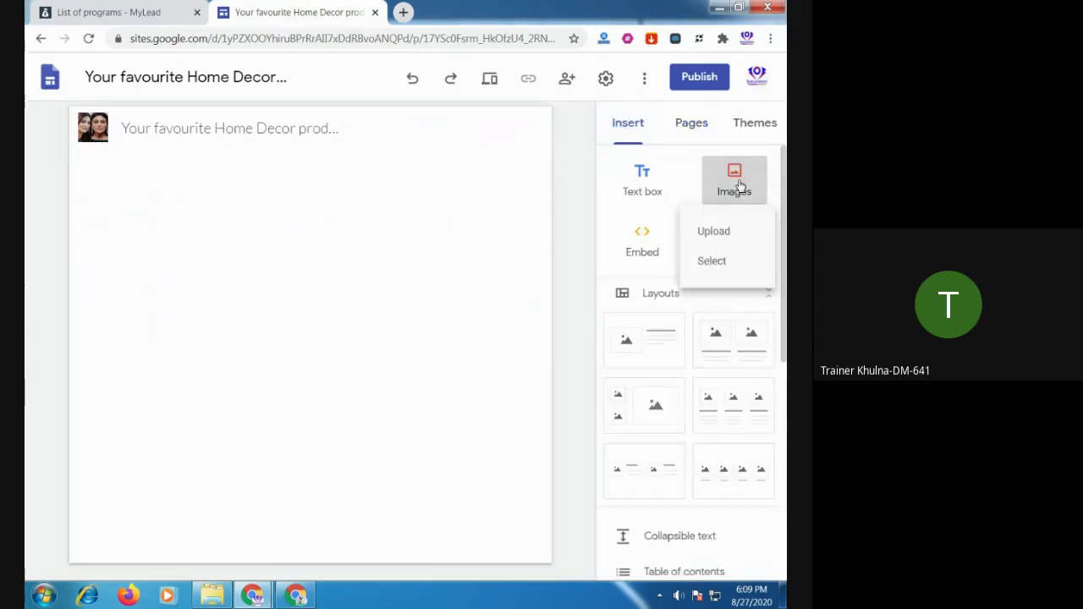
pyautogui.click(728, 233)
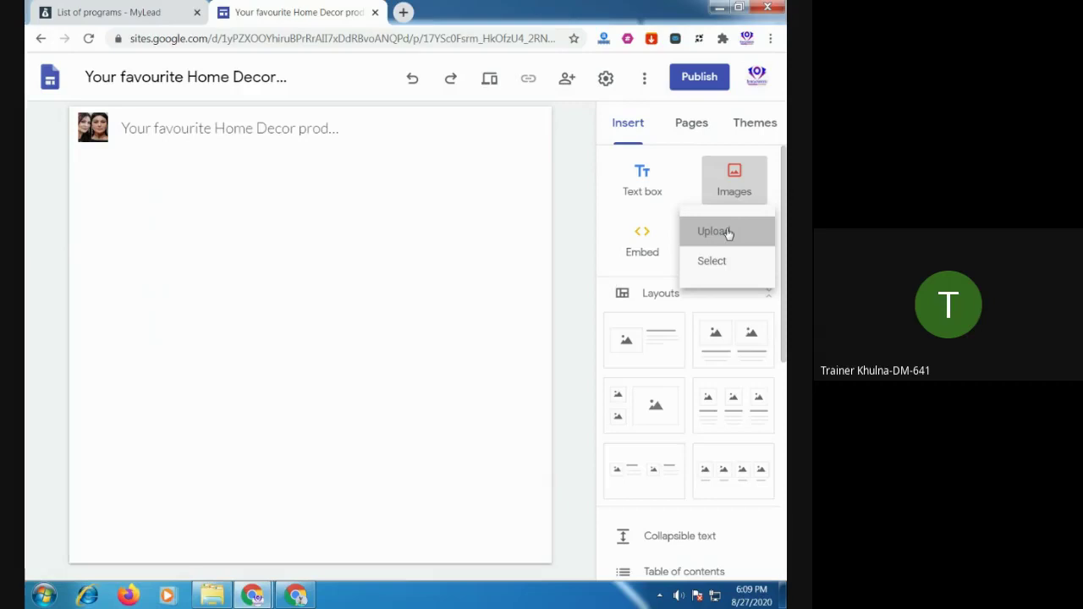
pyautogui.click(518, 220)
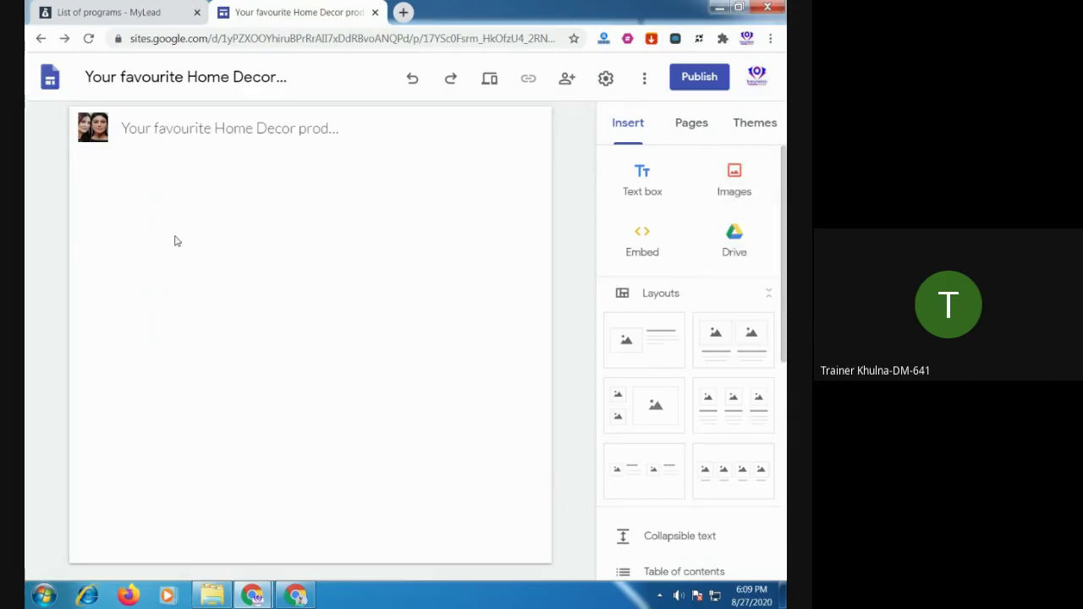
# Add a header, trying Cover, Large banner and Banner before settling on Title only
pyautogui.click(310, 170)
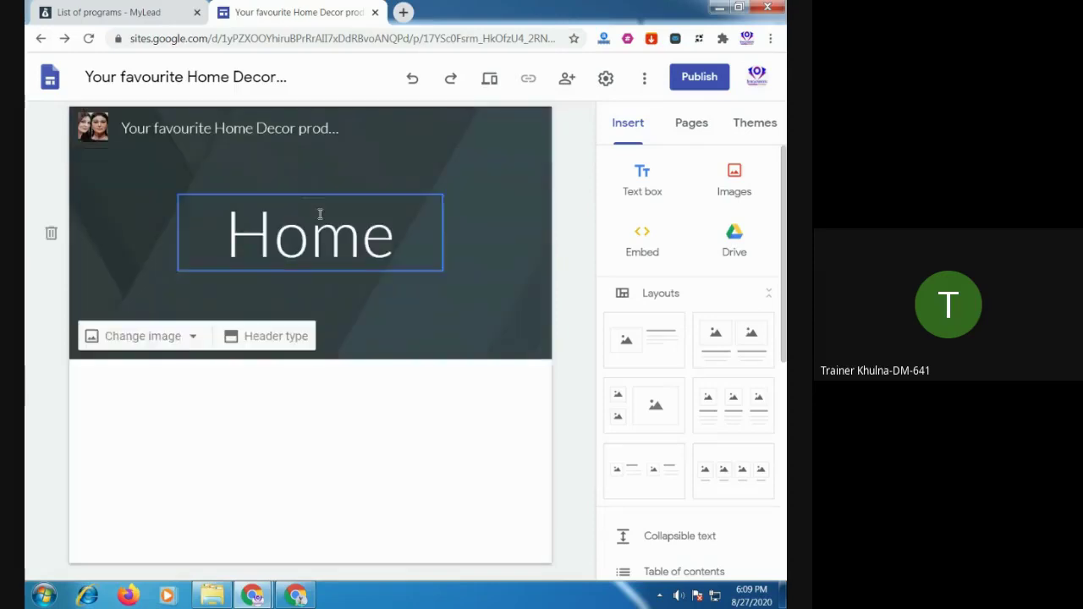
pyautogui.click(270, 339)
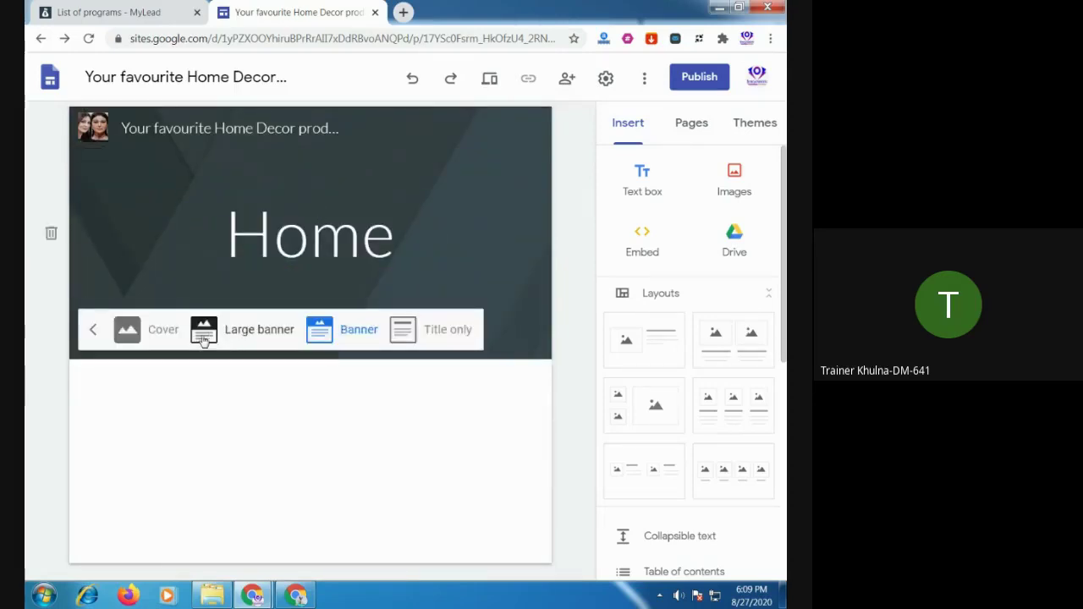
pyautogui.click(166, 331)
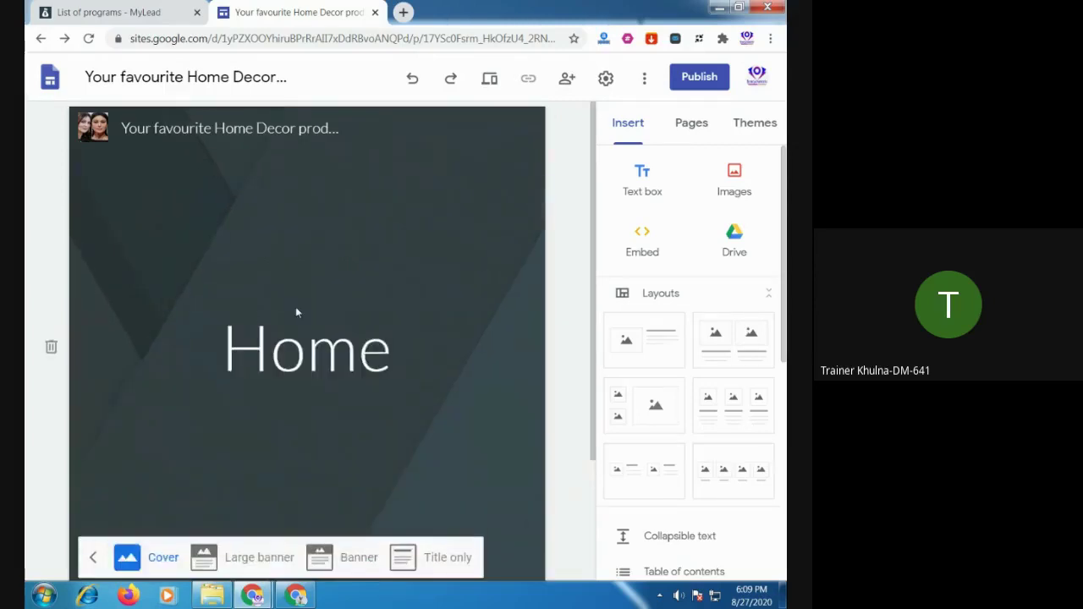
pyautogui.scroll(-2, 295, 306)
pyautogui.click(204, 399)
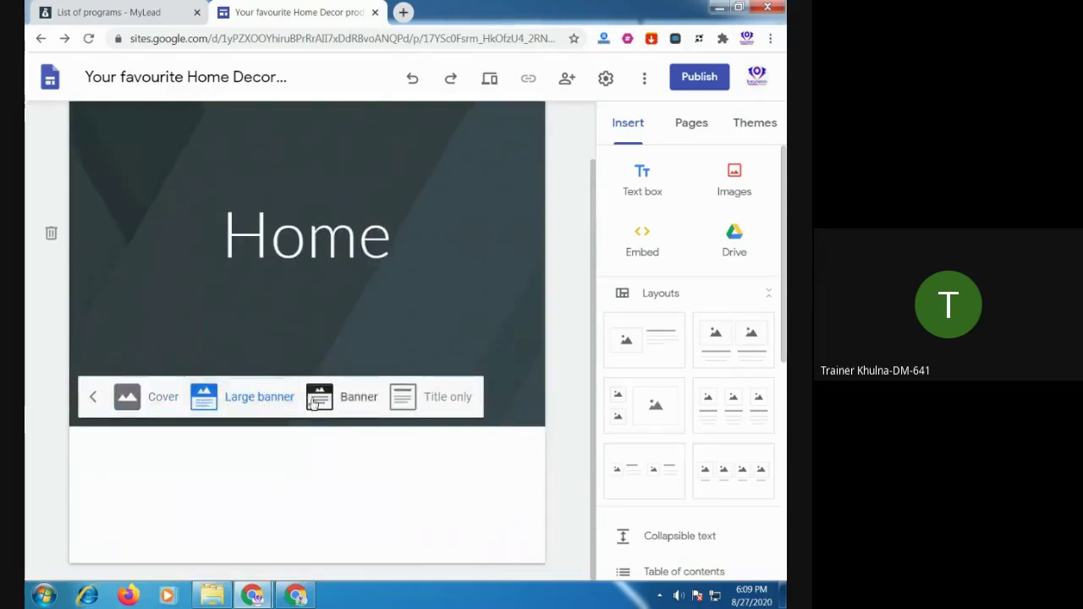
pyautogui.click(347, 397)
pyautogui.click(406, 333)
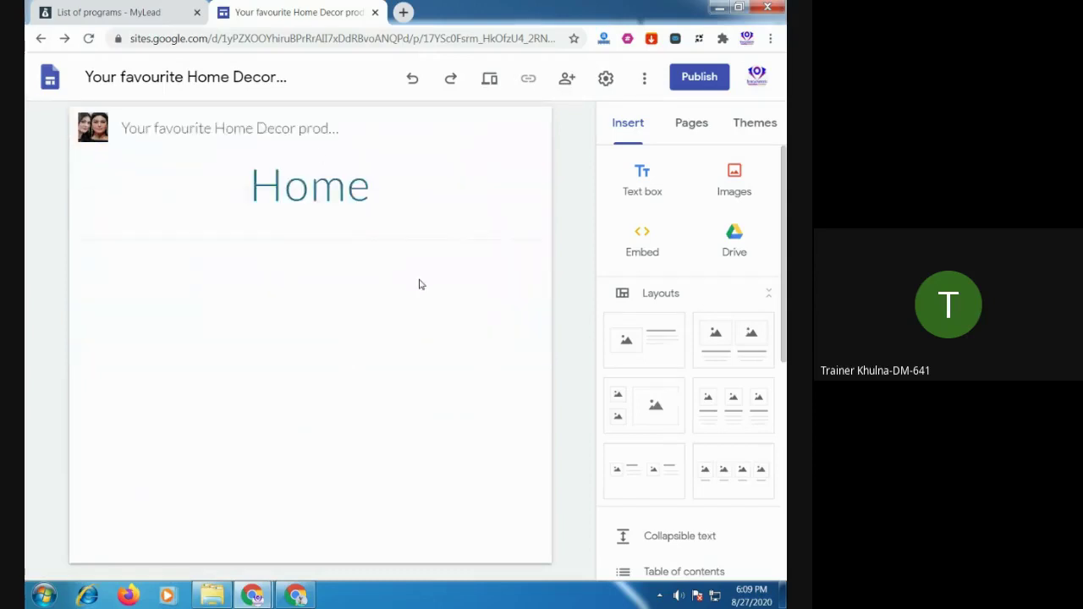
# Select the 'Home' page title box and place the cursor inside it
pyautogui.click(321, 184)
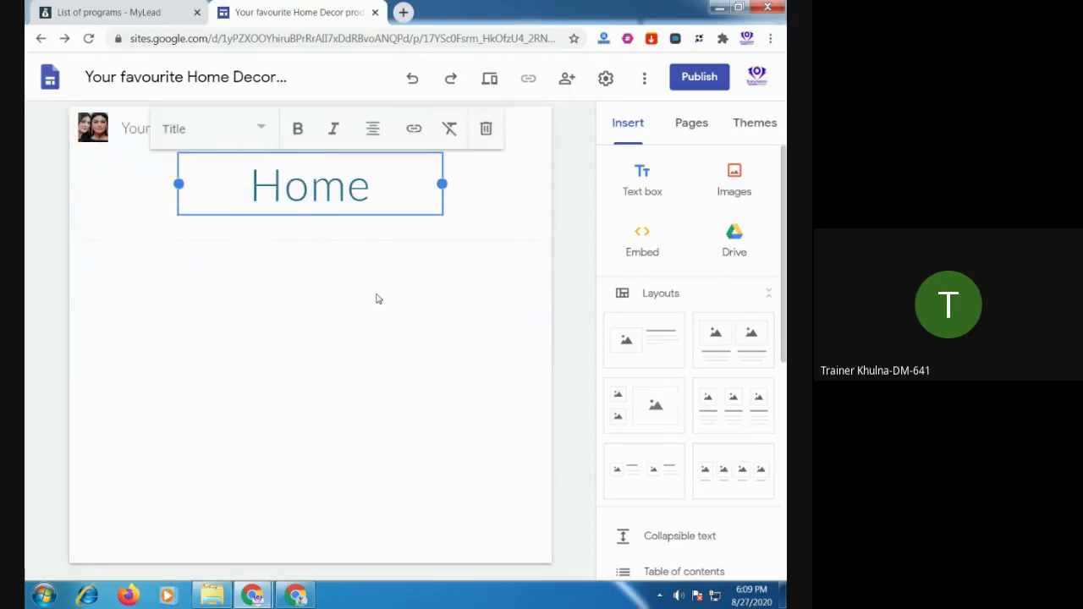
pyautogui.click(375, 297)
pyautogui.click(345, 187)
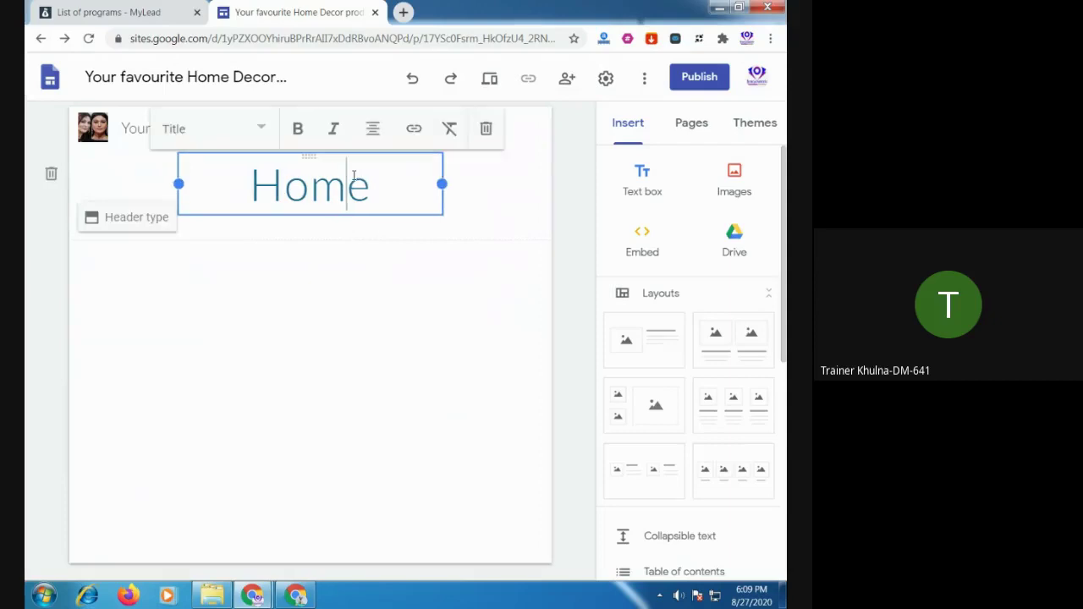
pyautogui.click(307, 310)
pyautogui.click(330, 194)
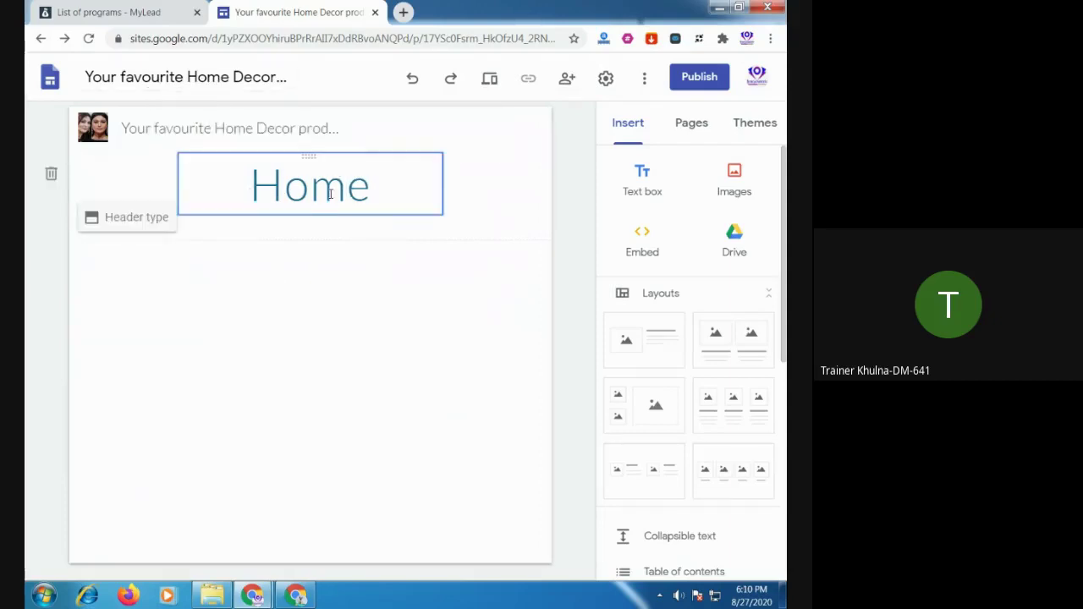
pyautogui.click(306, 264)
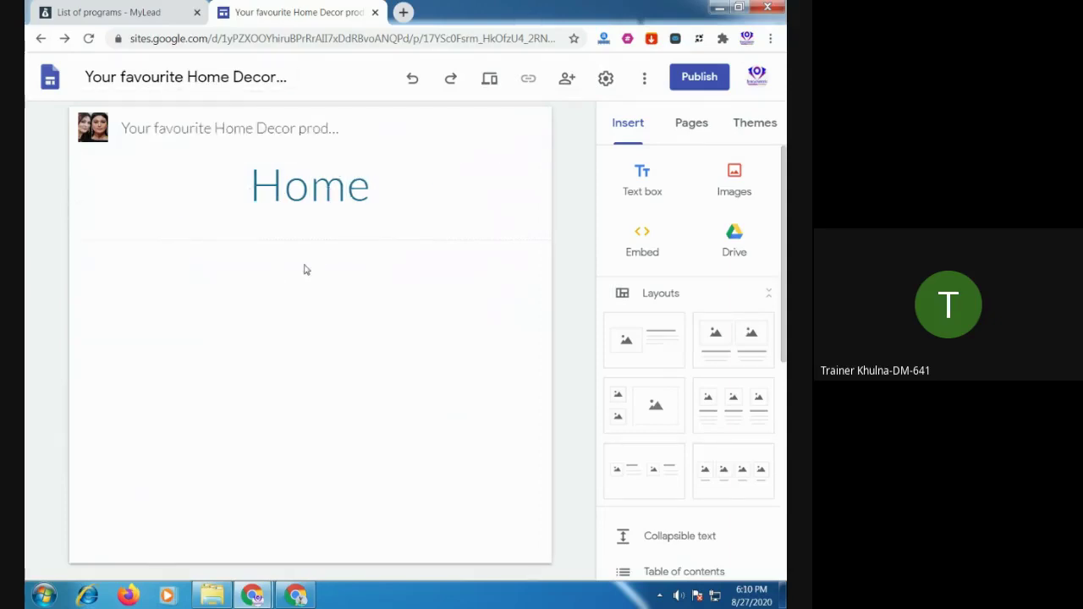
pyautogui.click(268, 194)
pyautogui.click(382, 309)
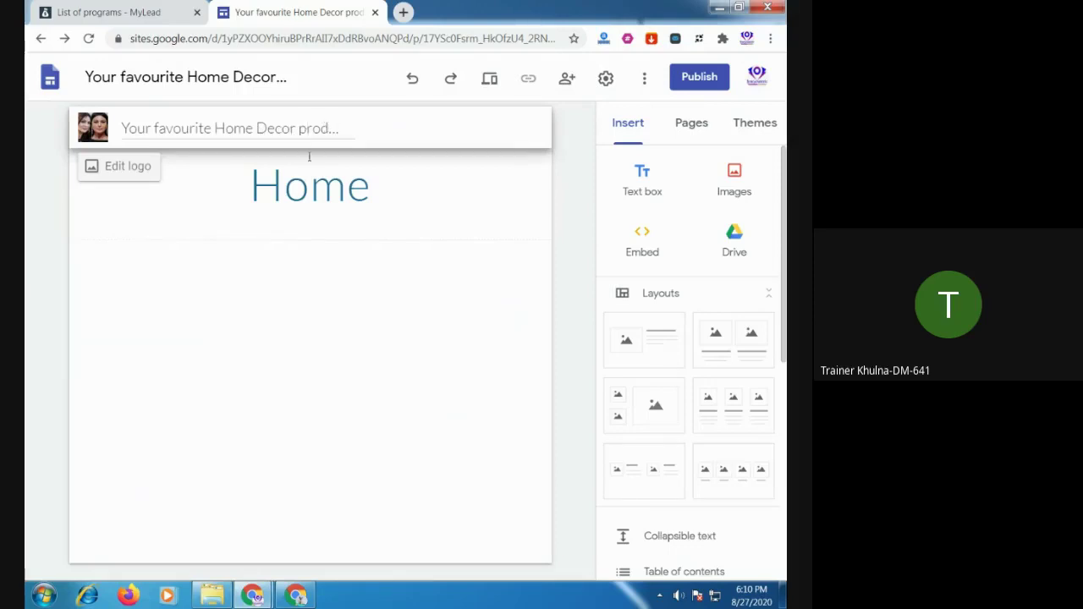
pyautogui.click(310, 188)
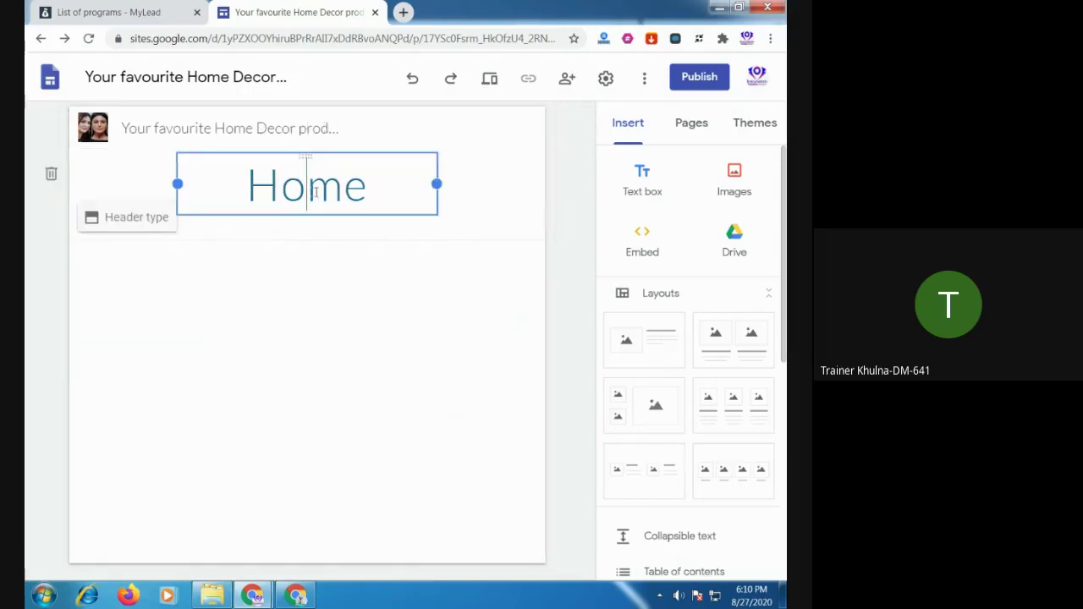
# Select the full site document name to copy, reopening the Home Decor site along the way
pyautogui.click(113, 76)
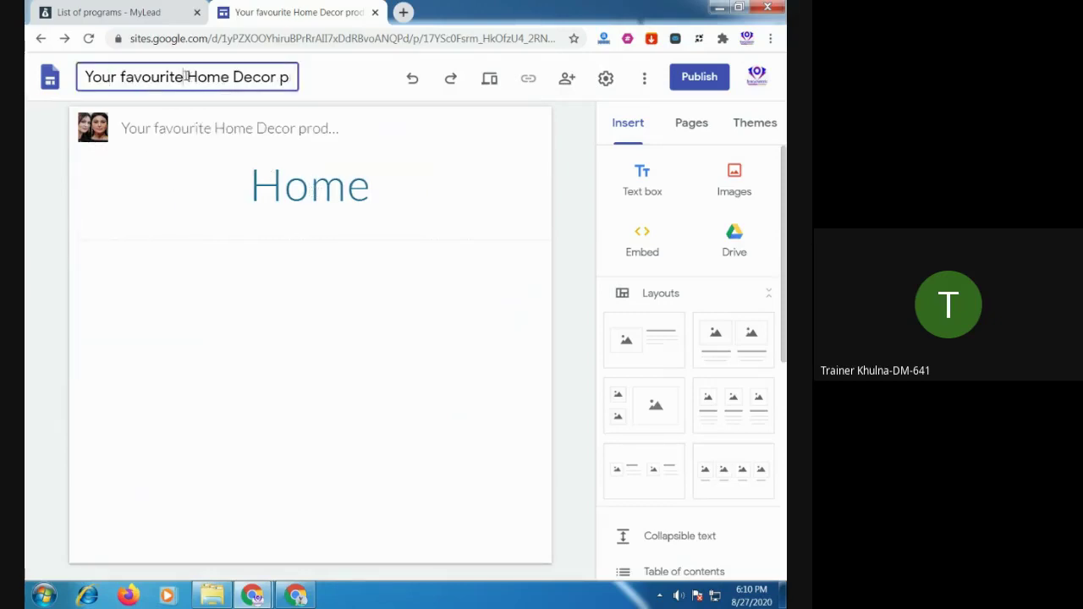
pyautogui.moveTo(185, 76); pyautogui.dragTo(28, 92)
pyautogui.click(47, 84)
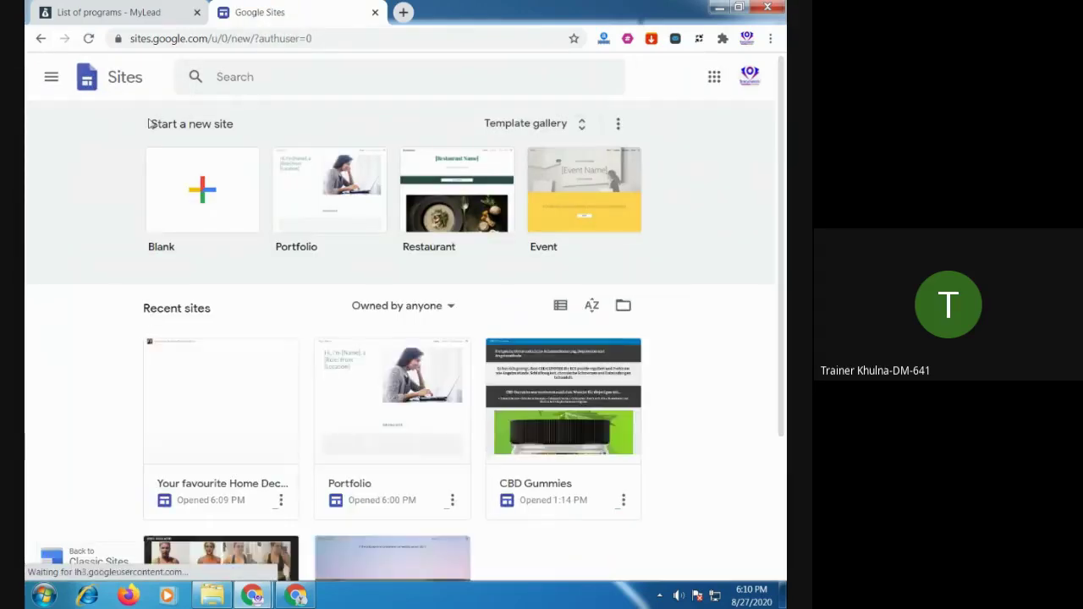
pyautogui.click(245, 387)
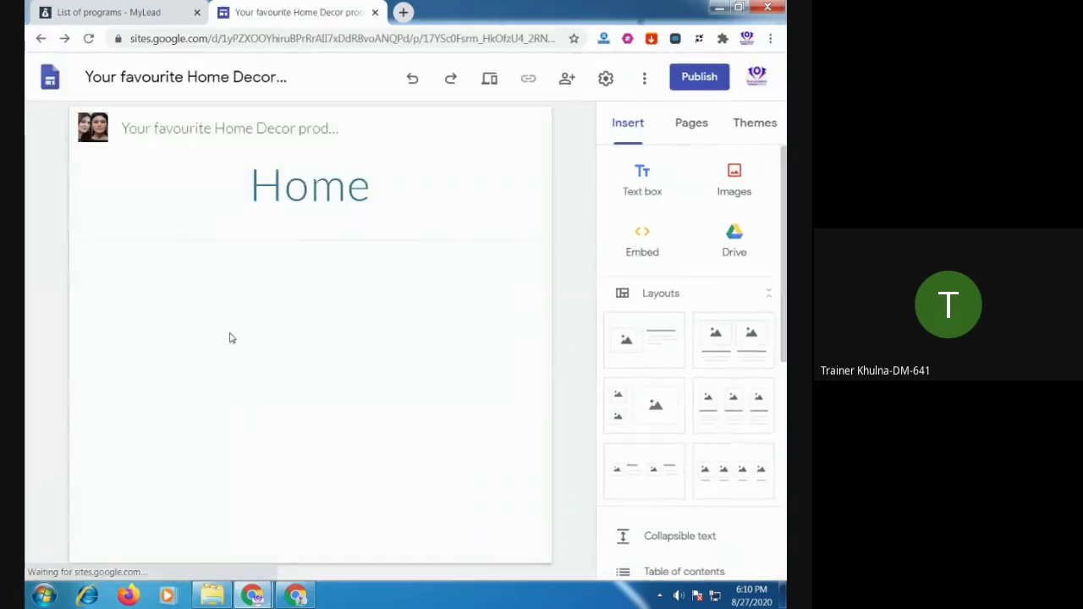
pyautogui.click(256, 77)
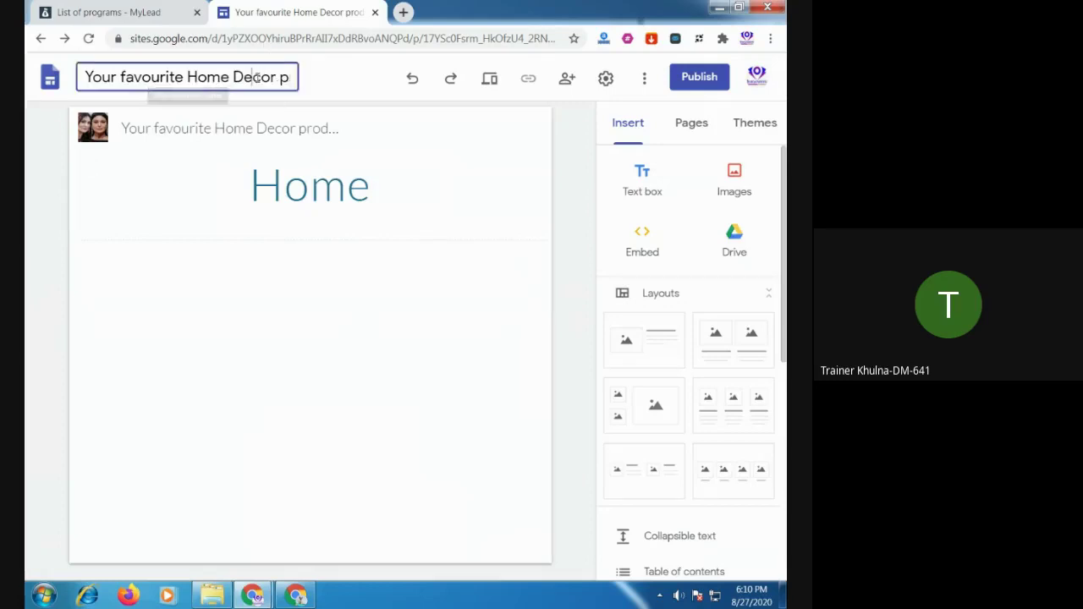
pyautogui.doubleClick(256, 77)
pyautogui.tripleClick(256, 77)
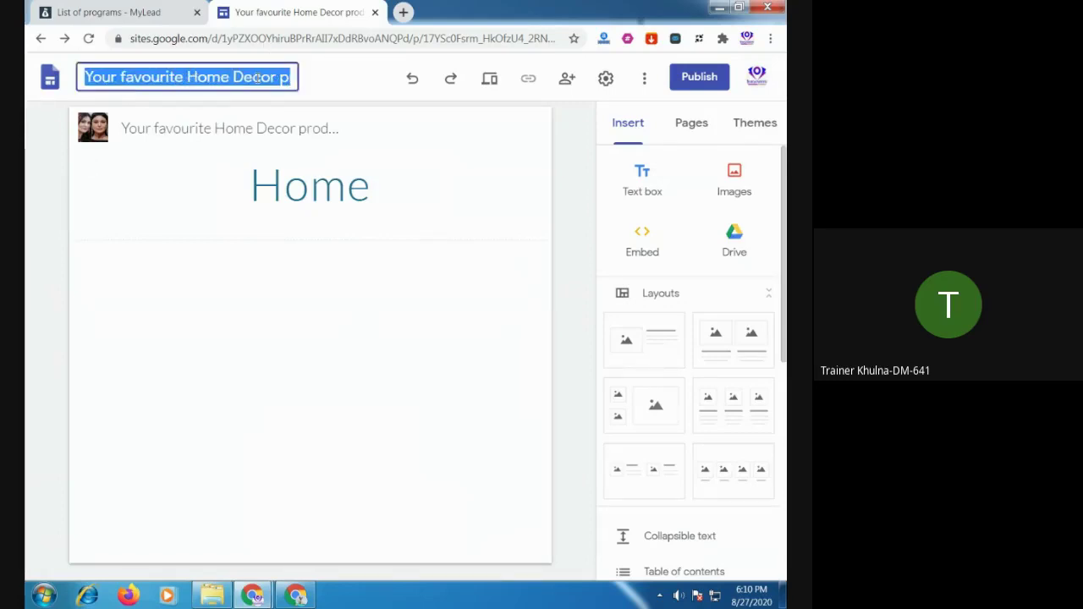
# Replace 'Home' in the page title with the copied 'Your favourite Home Decor products'
pyautogui.click(321, 188)
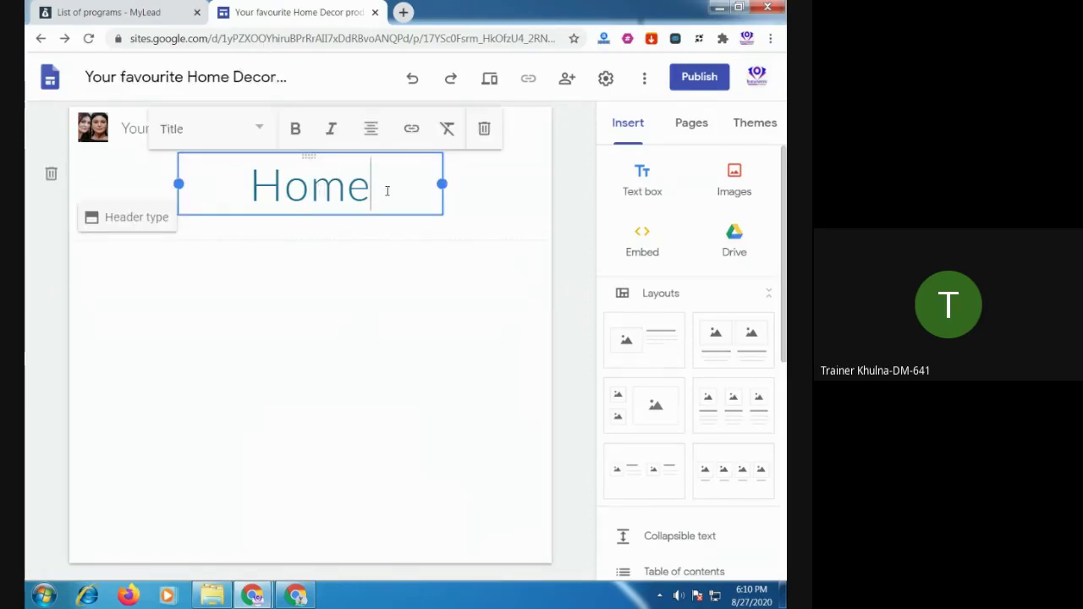
pyautogui.moveTo(387, 187); pyautogui.dragTo(264, 192)
pyautogui.write('Your favourite Home Decor products')
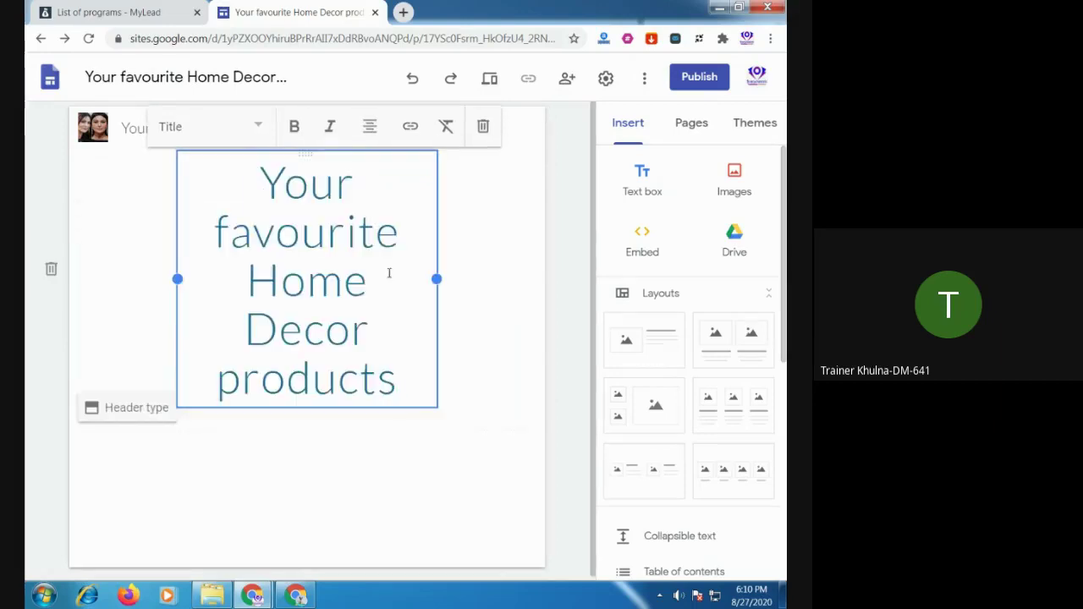
pyautogui.click(521, 345)
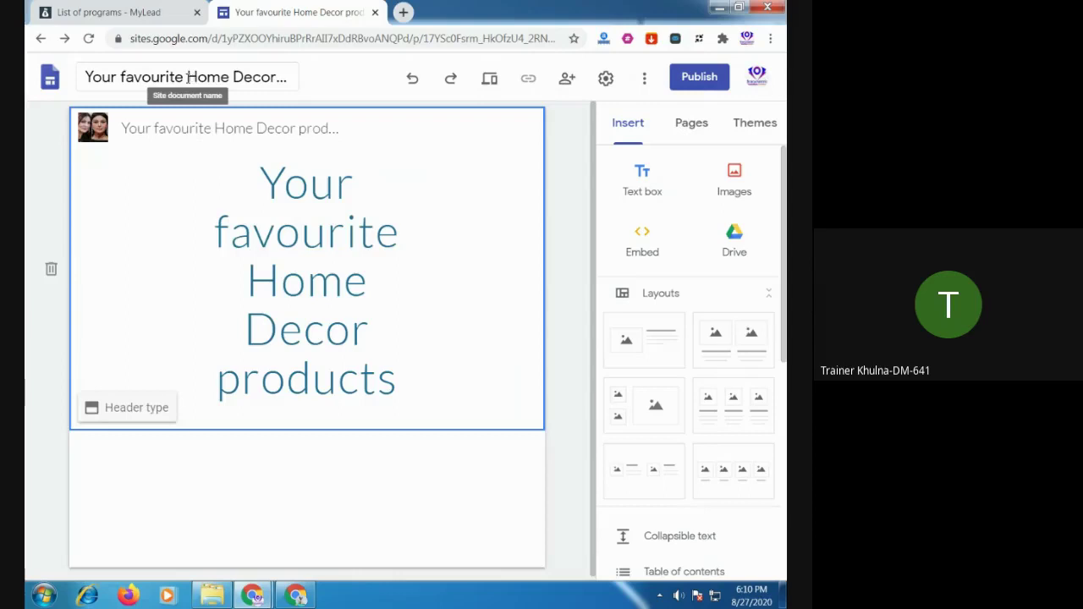
pyautogui.click(187, 77)
pyautogui.moveTo(187, 77); pyautogui.dragTo(134, 77)
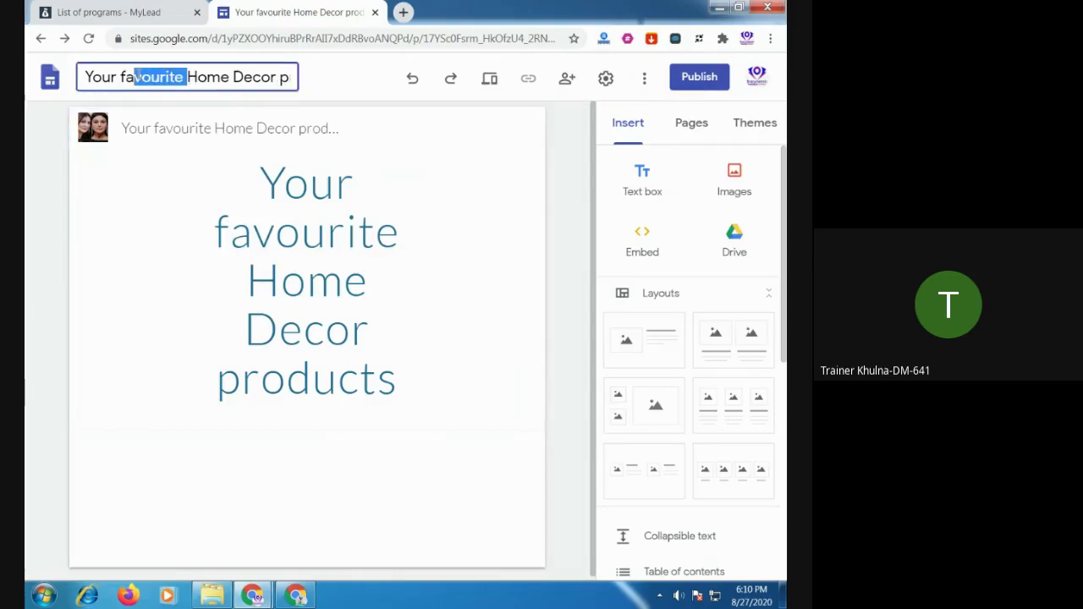
pyautogui.click(344, 86)
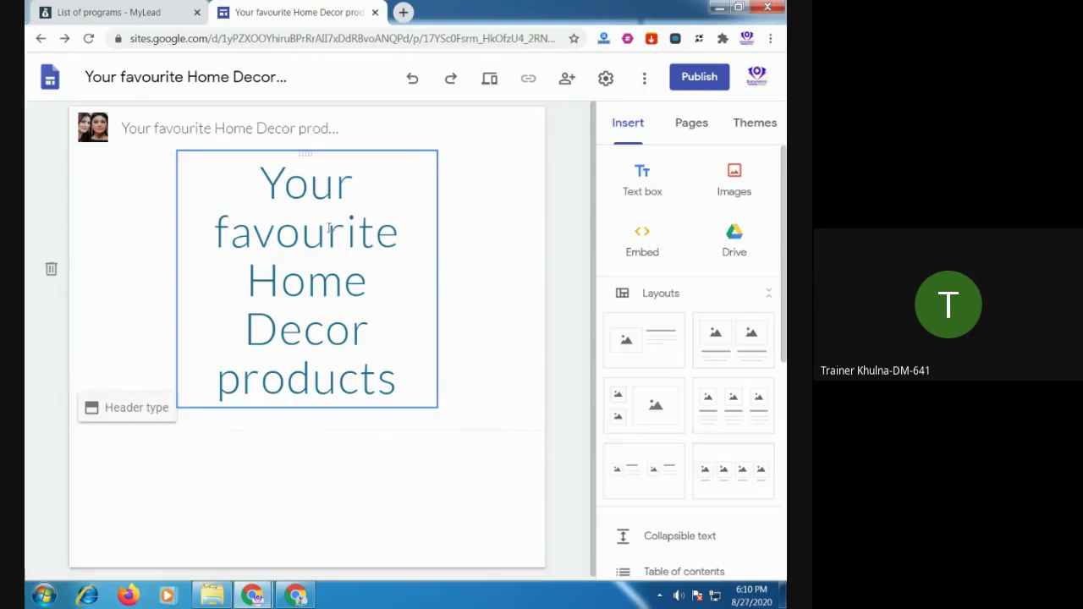
pyautogui.click(491, 80)
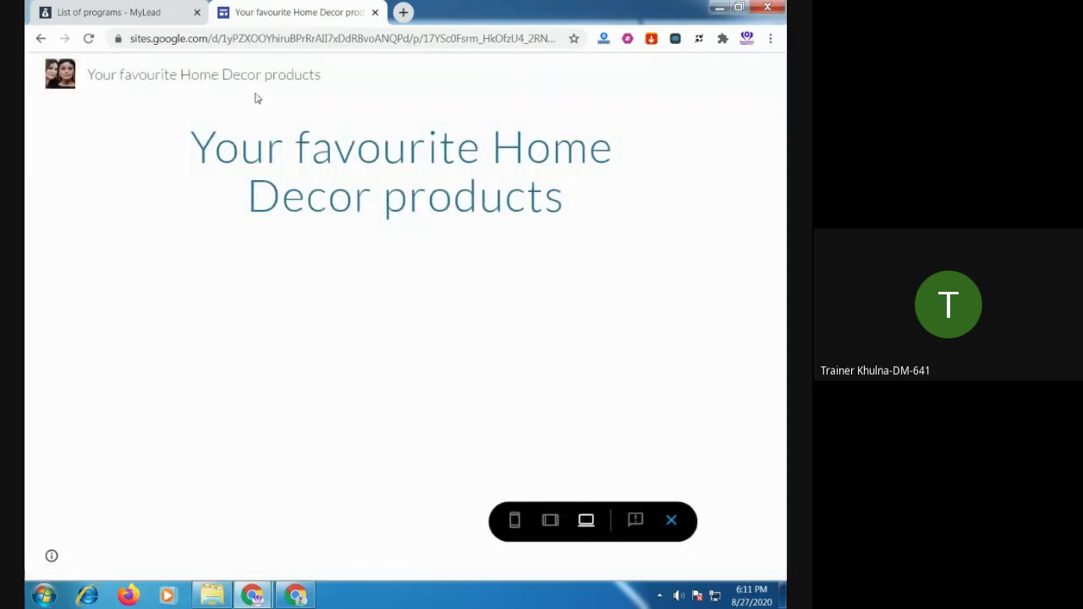
pyautogui.click(39, 40)
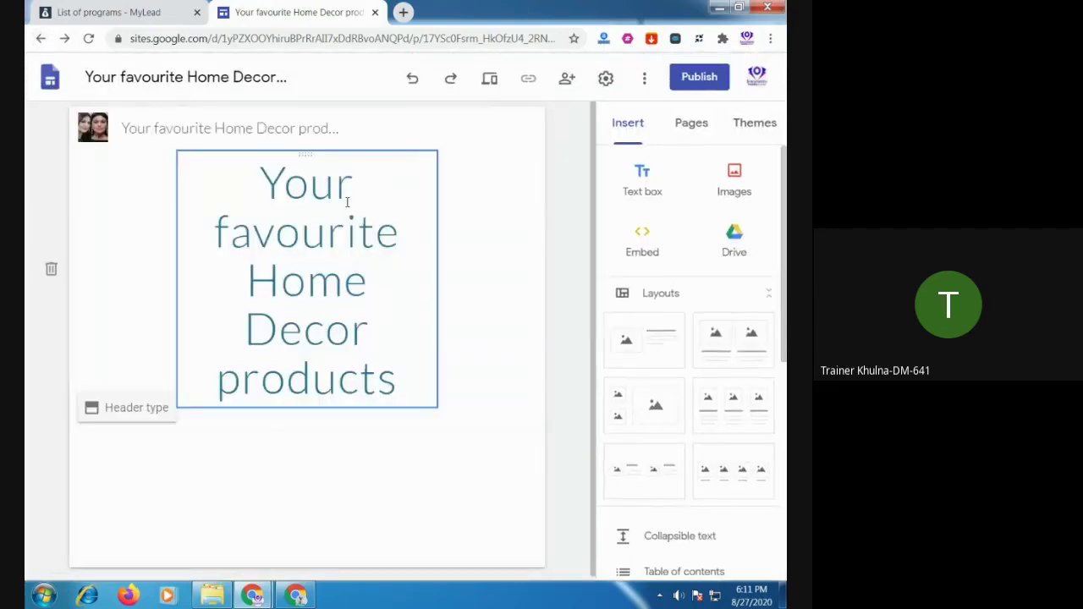
# Shorten the header site name to 'Home Decor products'
pyautogui.click(284, 125)
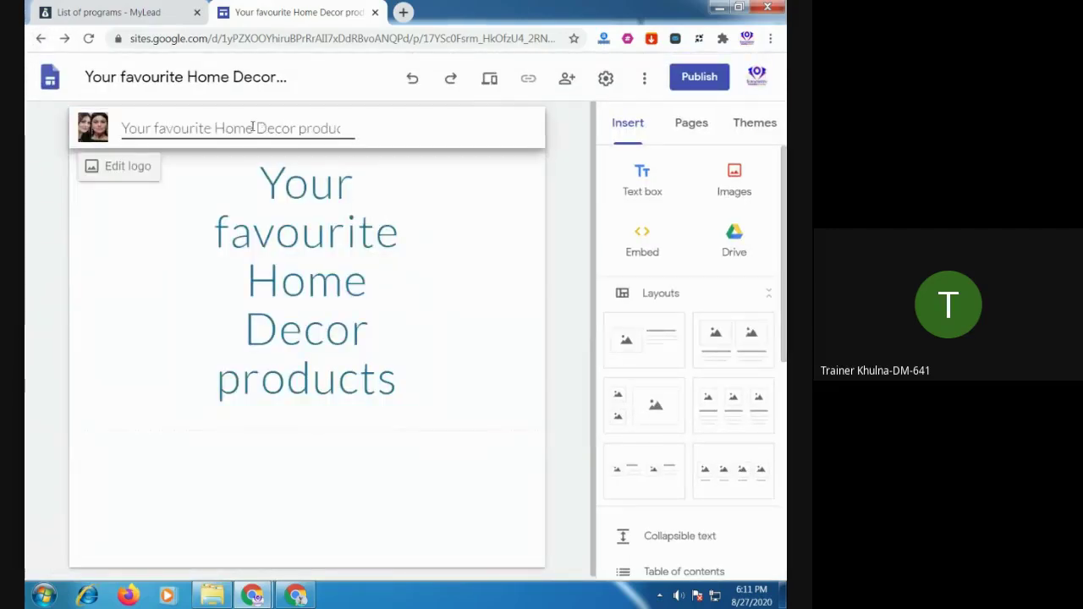
pyautogui.moveTo(254, 127); pyautogui.dragTo(91, 129)
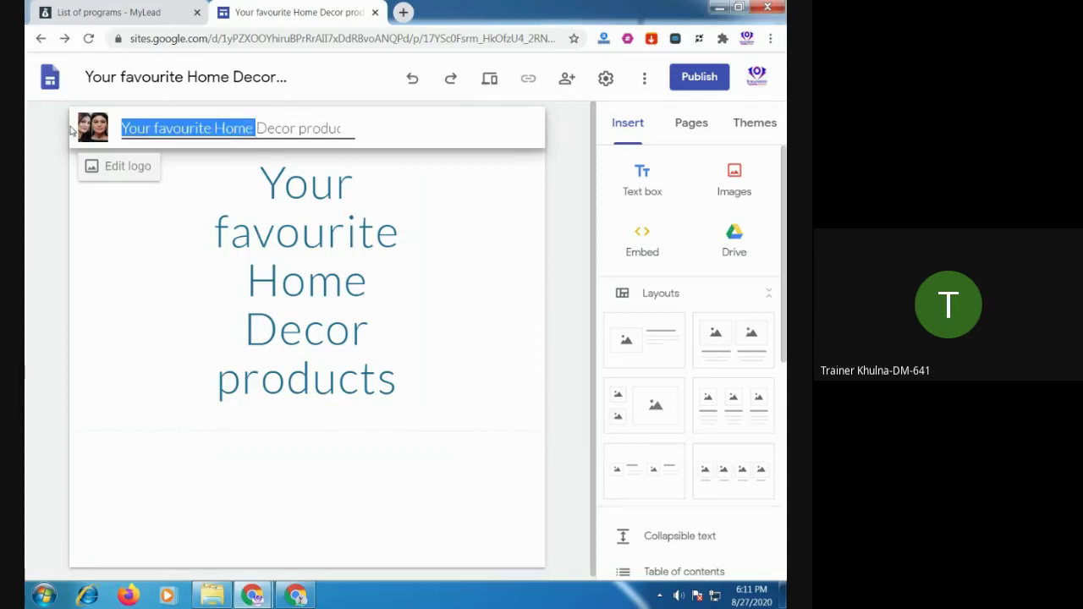
pyautogui.press('BackSpace')
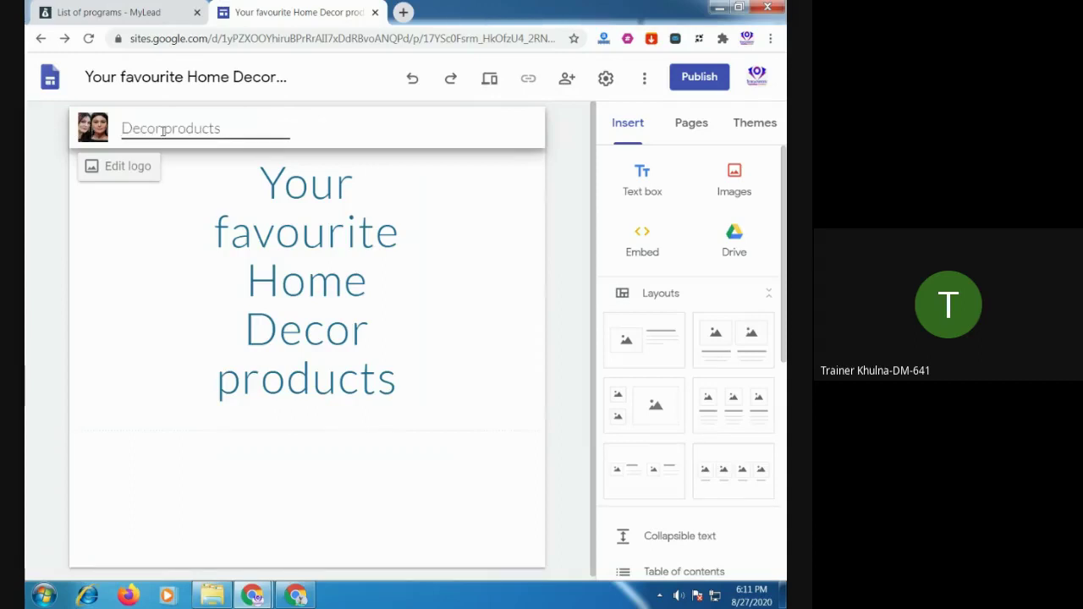
pyautogui.write('H')
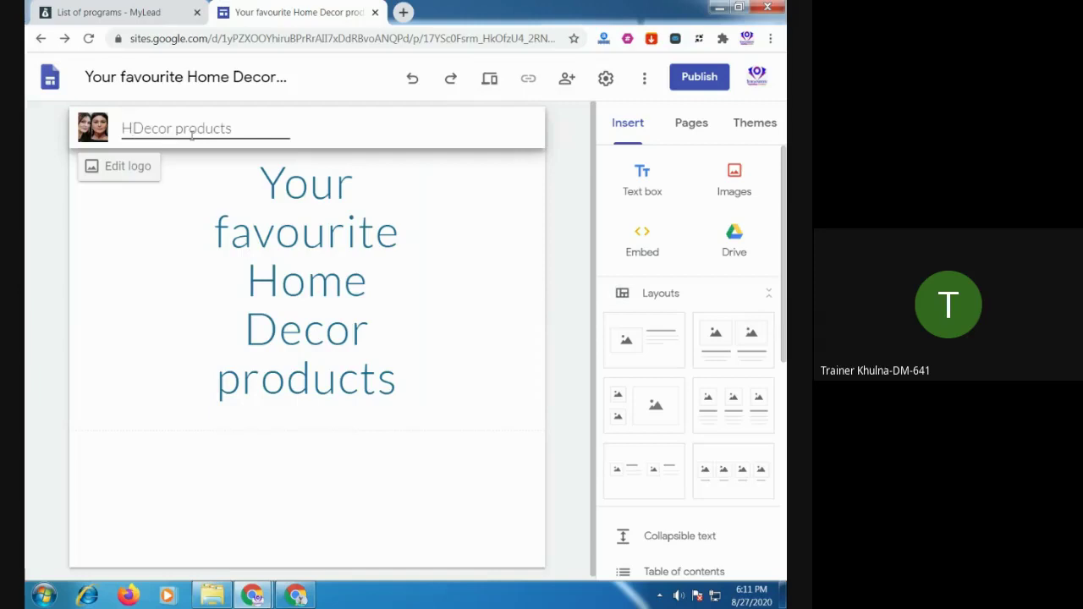
pyautogui.write('ome')
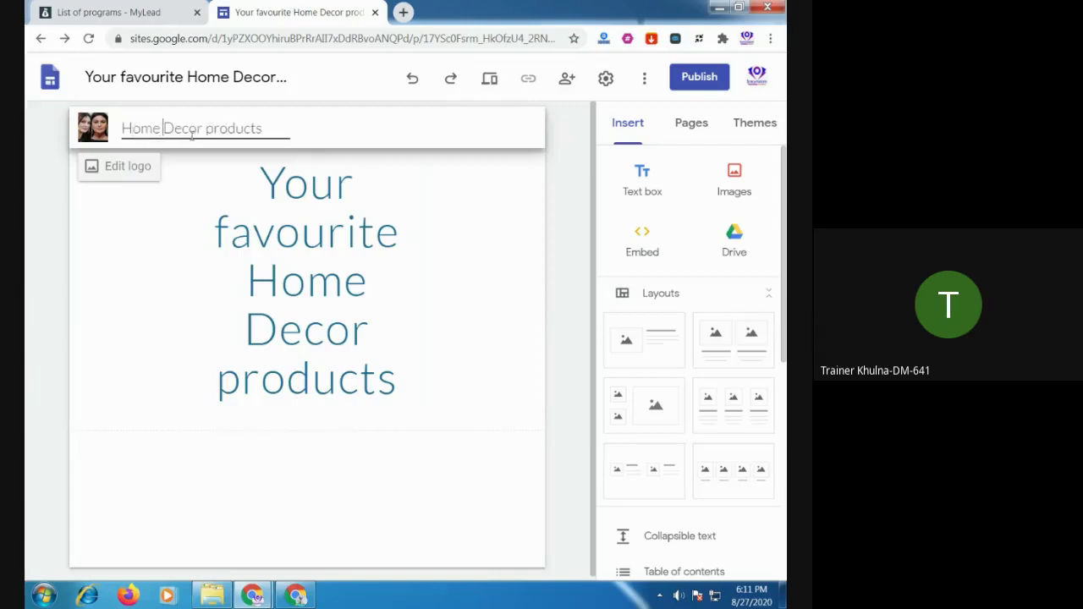
pyautogui.click(391, 530)
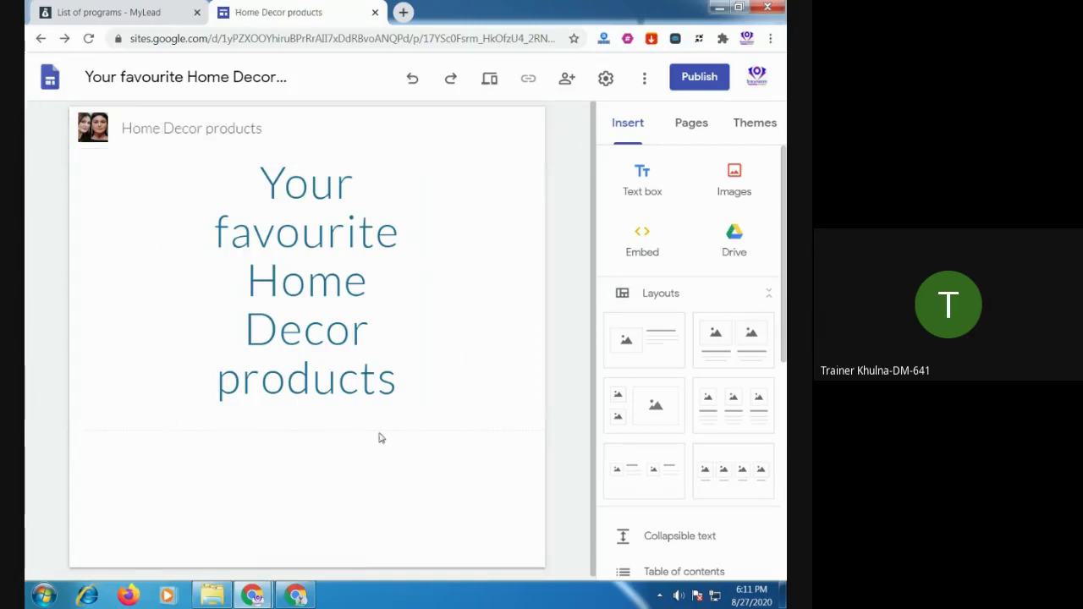
# Delete single letters from 'Decor' and 'products' in the page title text
pyautogui.click(358, 325)
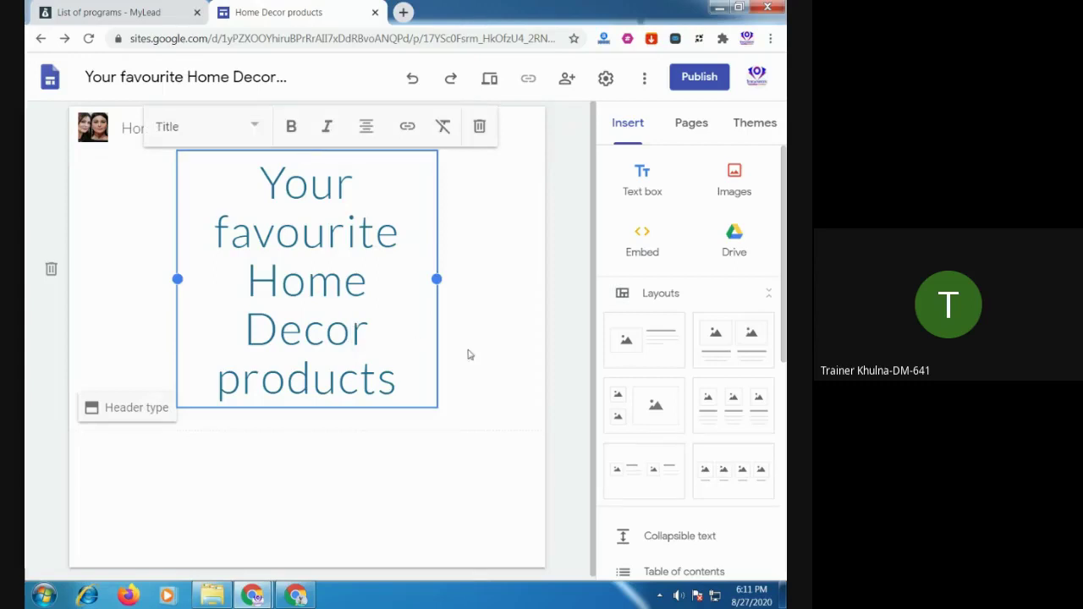
pyautogui.press('Delete')
pyautogui.click(269, 406)
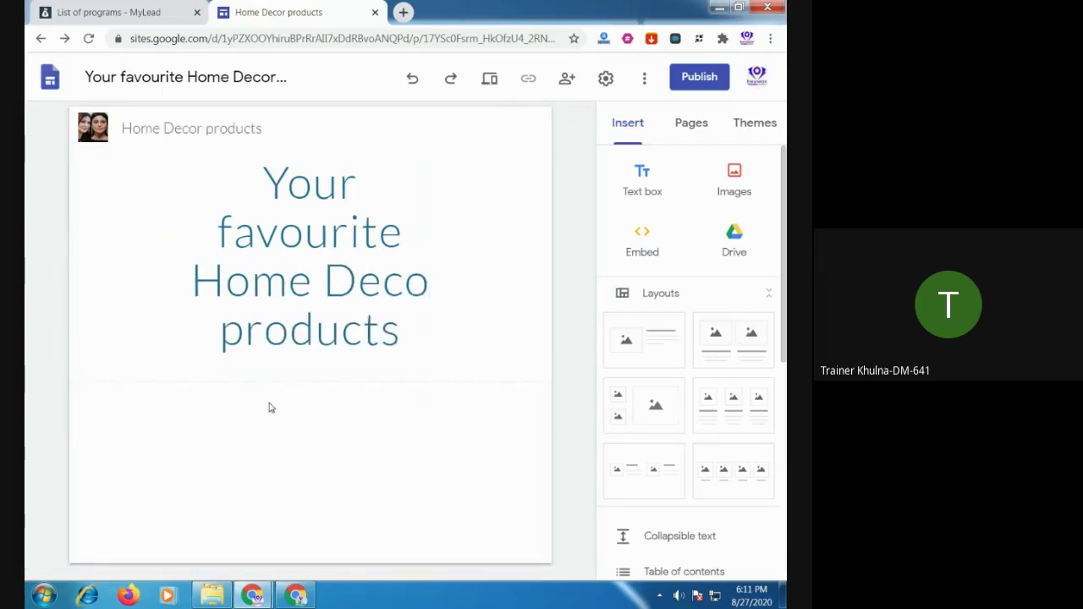
pyautogui.click(293, 315)
pyautogui.press('BackSpace')
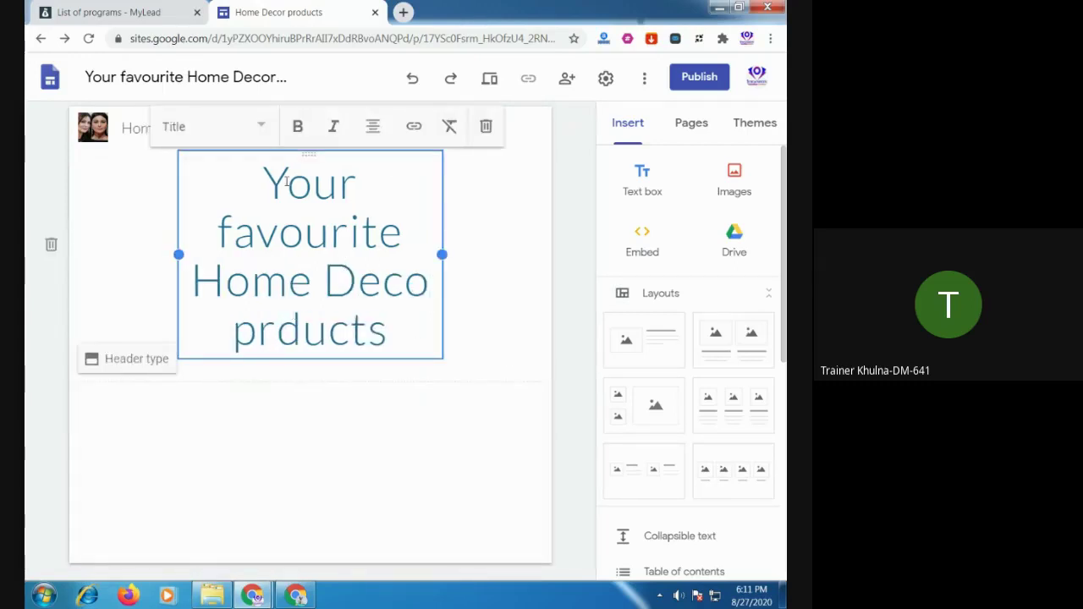
pyautogui.click(365, 457)
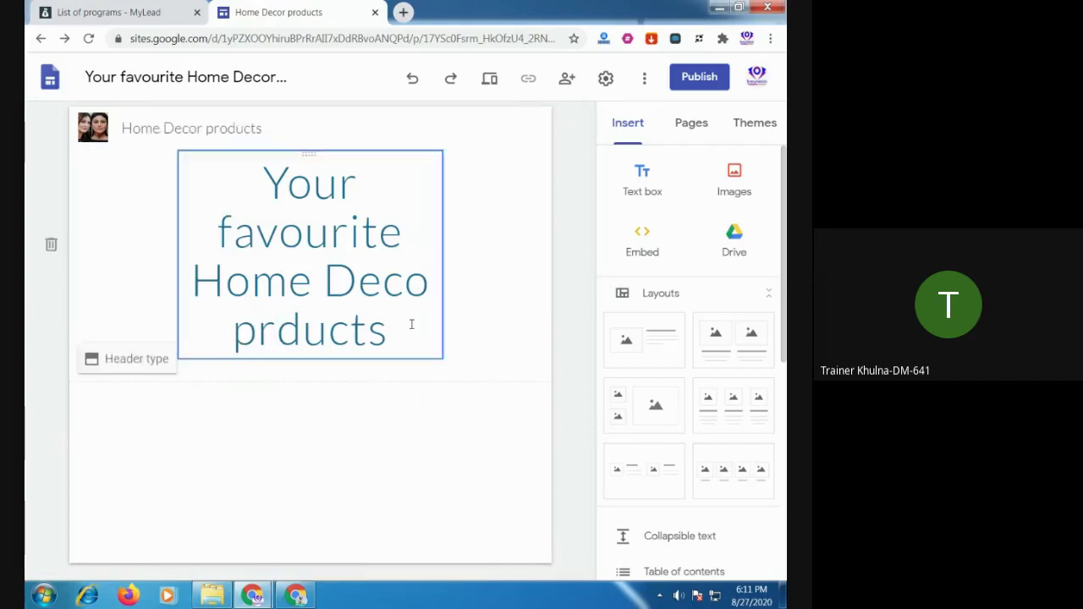
# Delete the old title text box and insert an empty text box
pyautogui.click(286, 357)
pyautogui.click(52, 245)
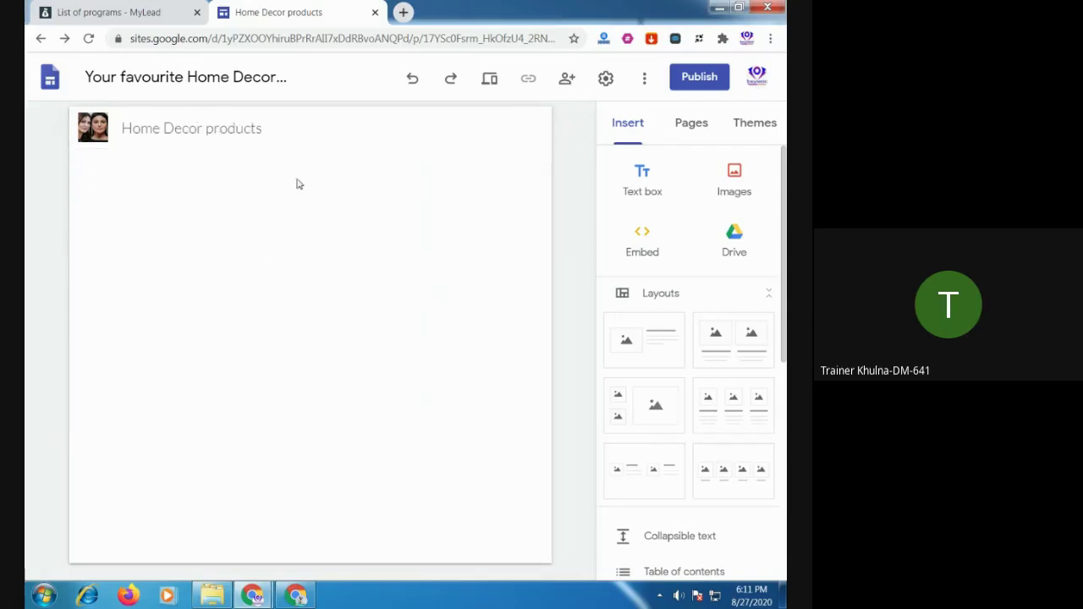
pyautogui.click(649, 184)
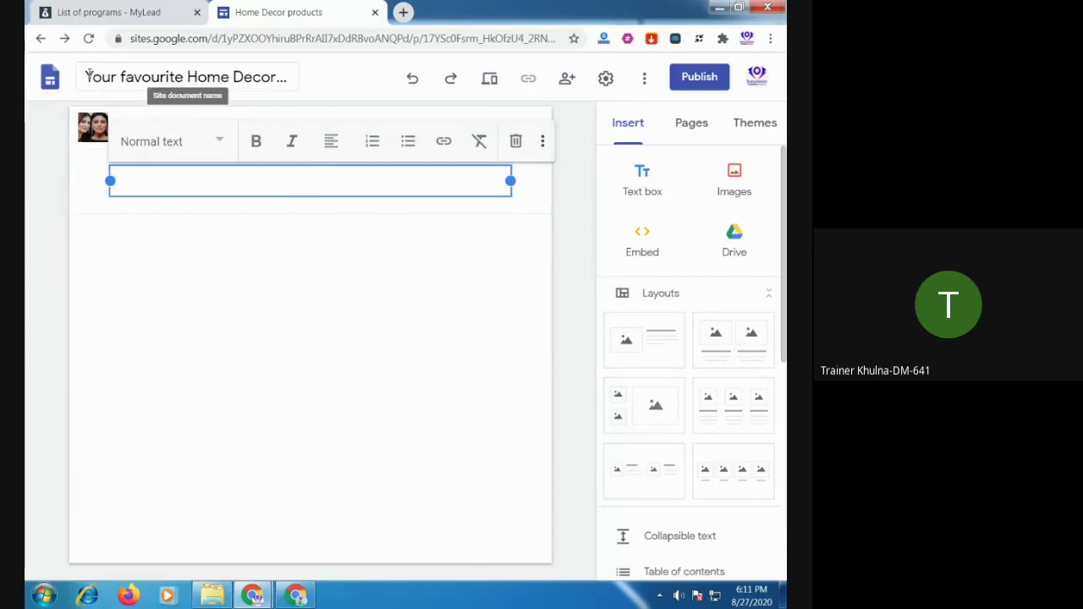
# Paste 'Your favourite Home Decor products' into the empty text box
pyautogui.moveTo(86, 76); pyautogui.dragTo(302, 77)
pyautogui.hotkey('ctrl', 'c')
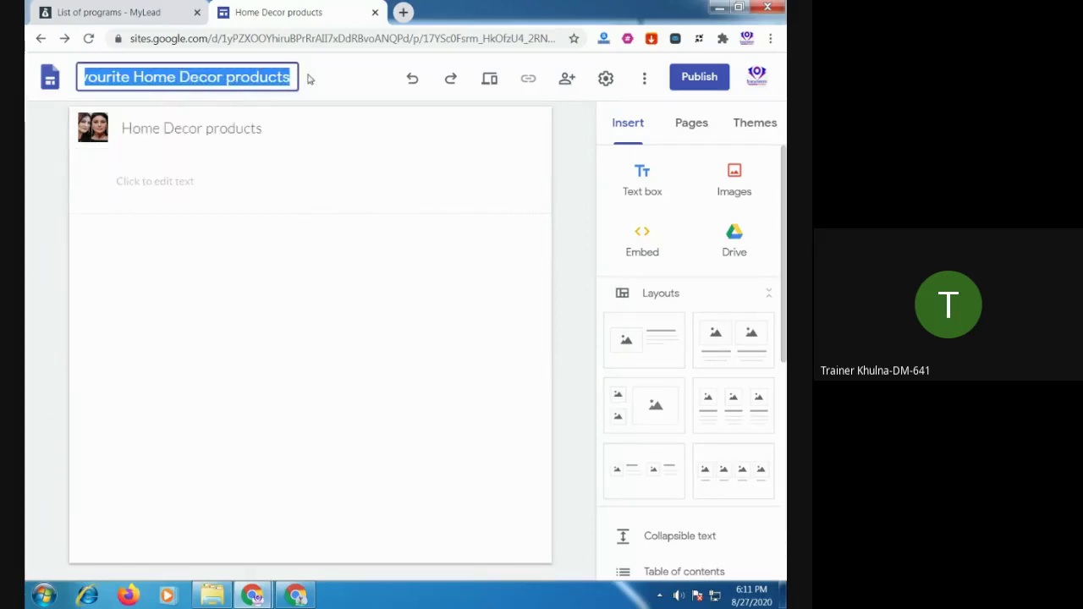
pyautogui.click(249, 190)
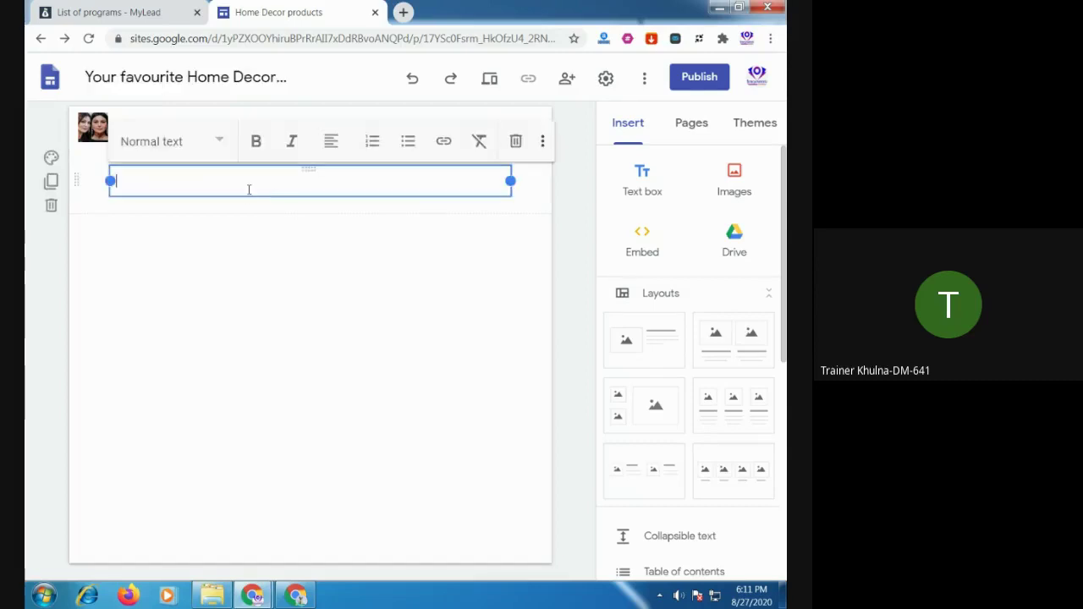
pyautogui.hotkey('ctrl', 'v')
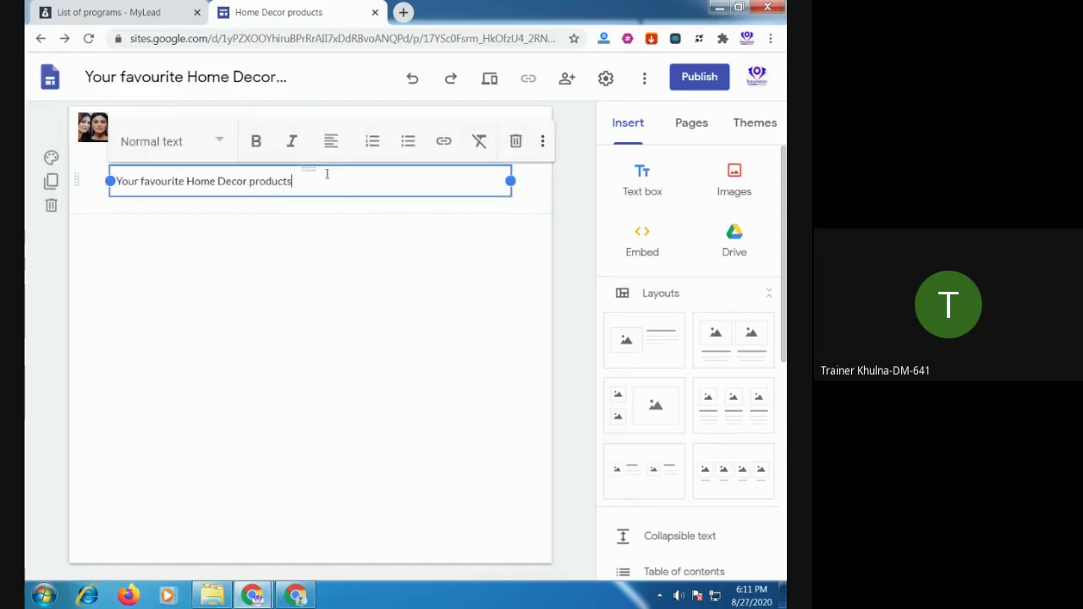
# Rename the site document to 'Home Decor products'
pyautogui.click(187, 76)
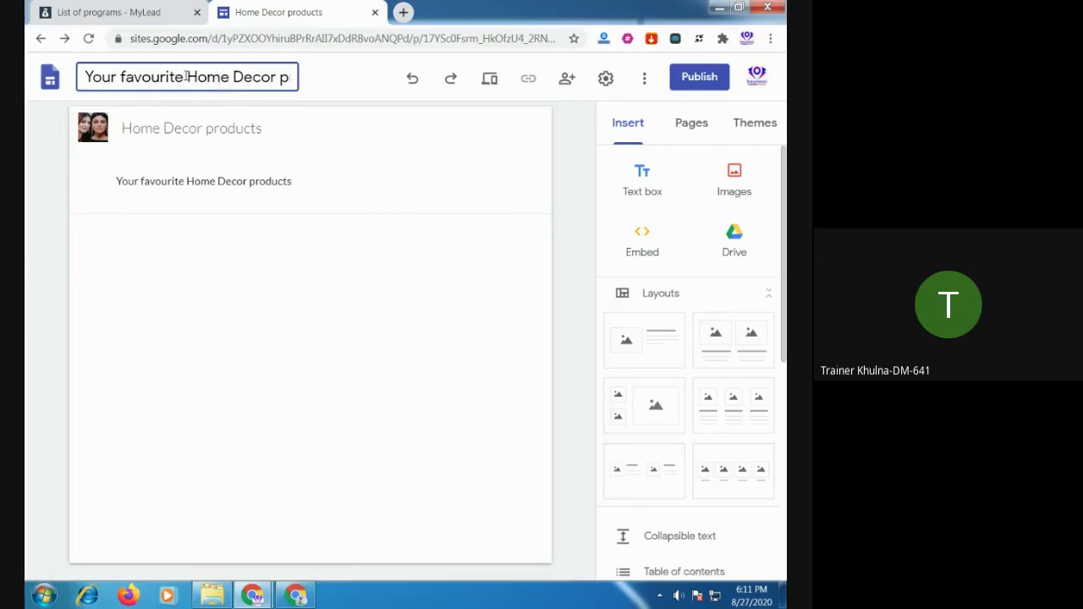
pyautogui.moveTo(186, 76); pyautogui.dragTo(94, 76)
pyautogui.press('BackSpace')
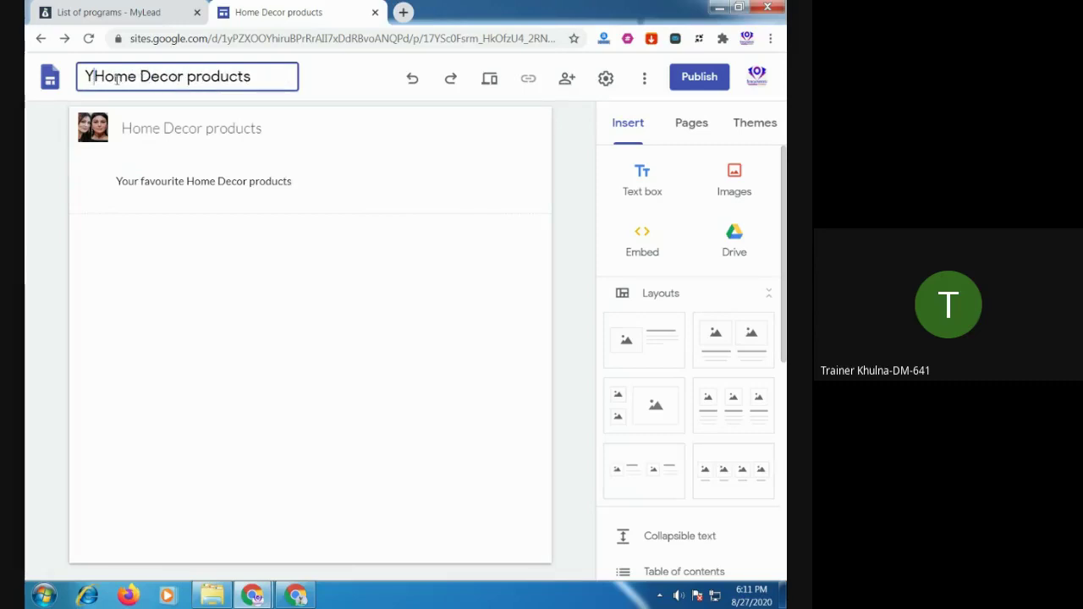
pyautogui.press('BackSpace')
pyautogui.click(260, 180)
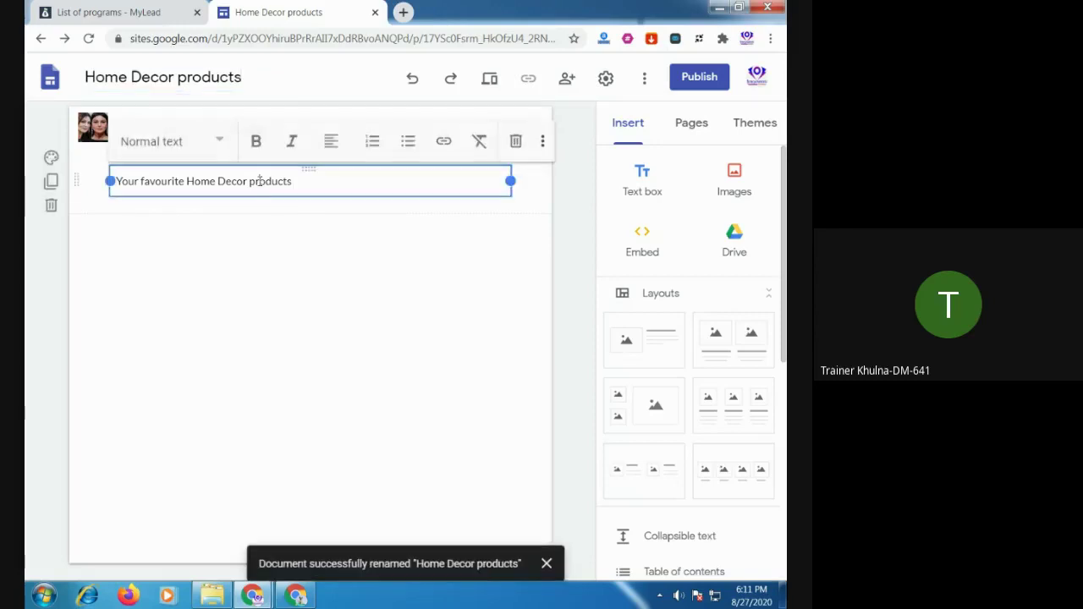
# Make the heading bold, centered, and styled as Title
pyautogui.click(345, 188)
pyautogui.click(333, 266)
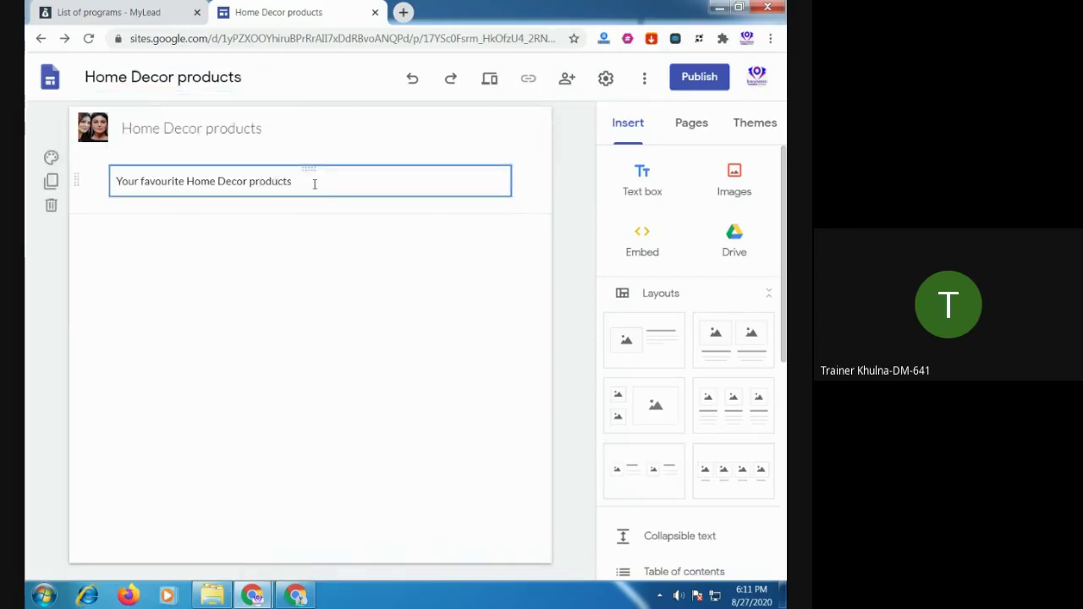
pyautogui.moveTo(314, 184); pyautogui.dragTo(108, 180)
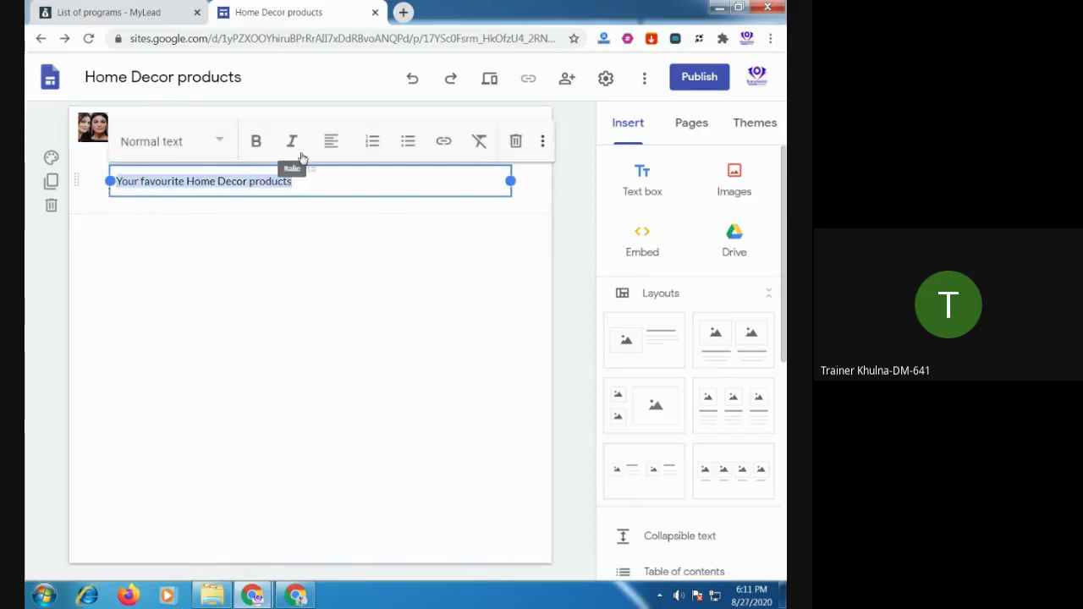
pyautogui.click(257, 141)
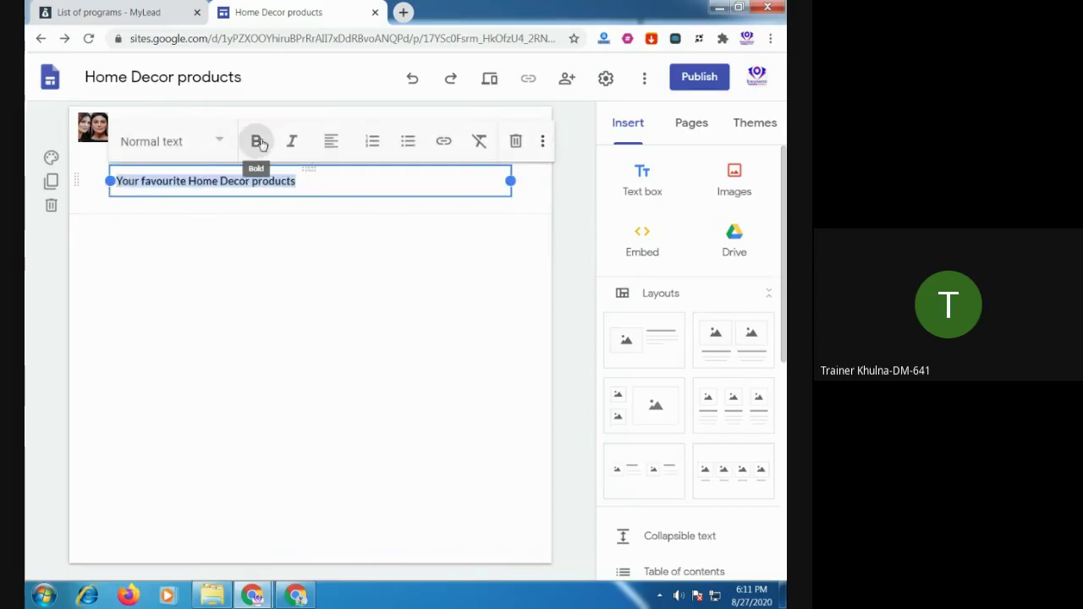
pyautogui.click(330, 144)
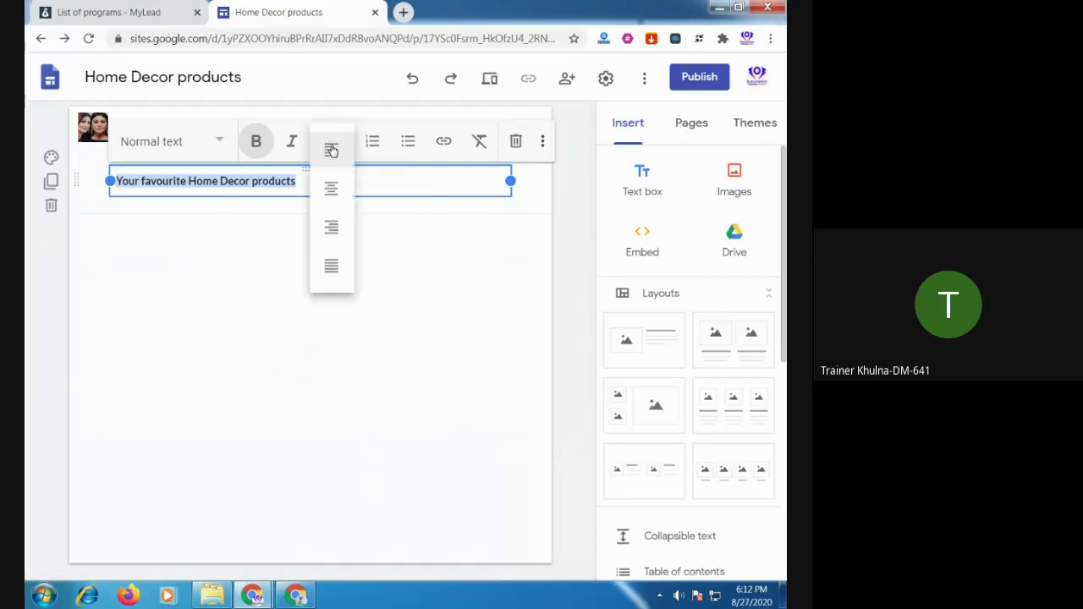
pyautogui.click(331, 188)
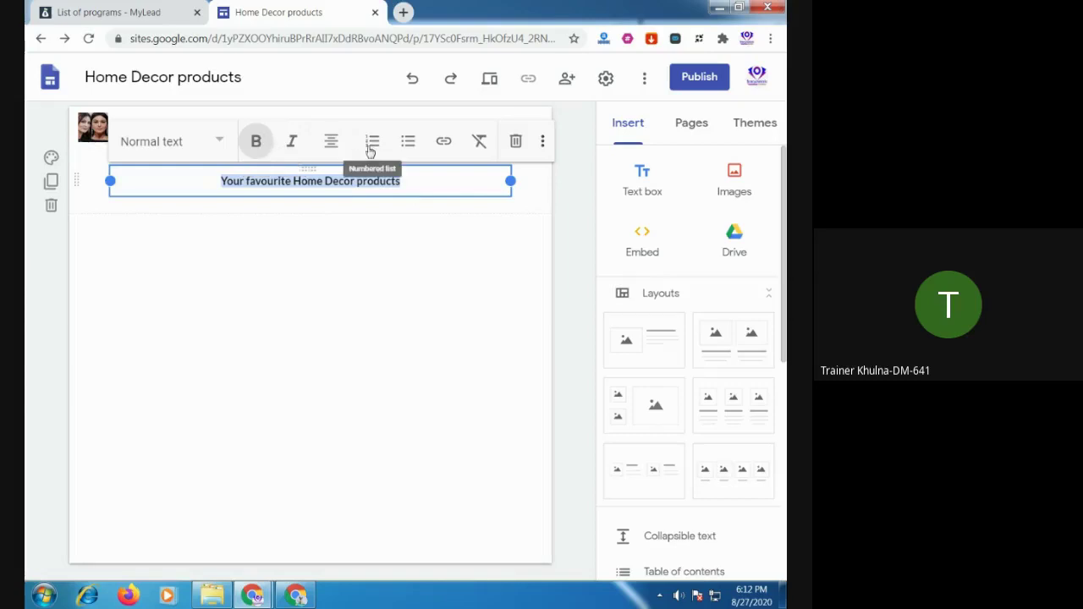
pyautogui.click(212, 142)
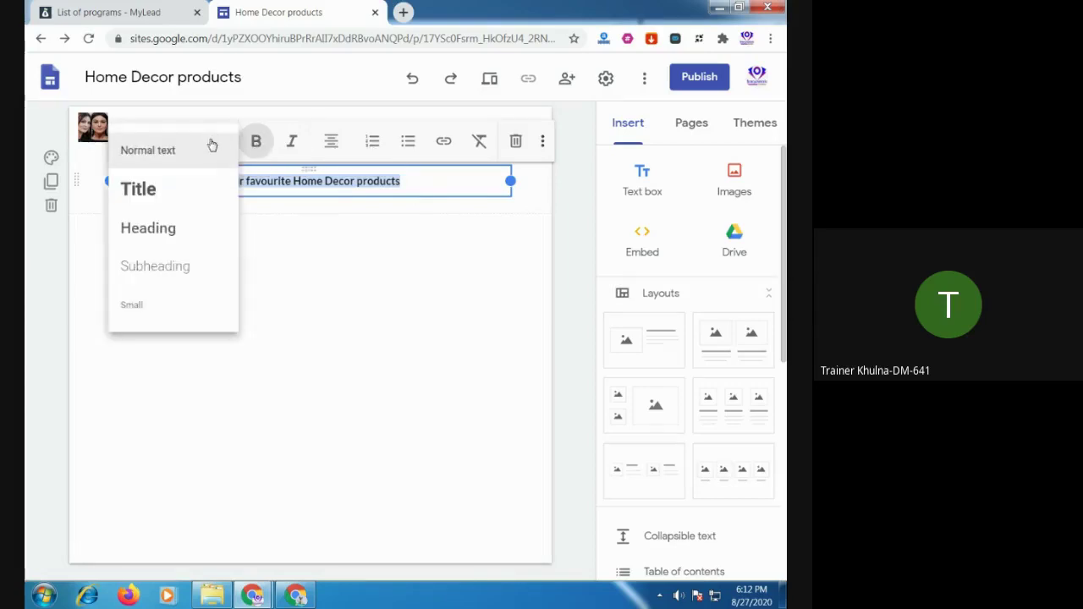
pyautogui.click(168, 194)
pyautogui.click(381, 310)
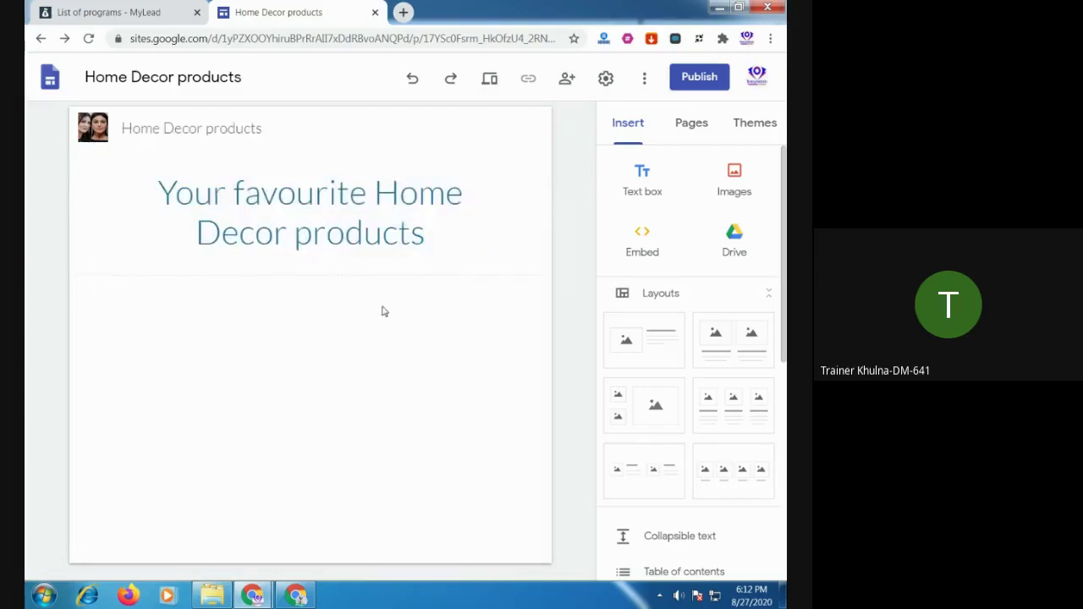
pyautogui.click(359, 233)
# Remove the accidentally duplicated heading section
pyautogui.click(50, 213)
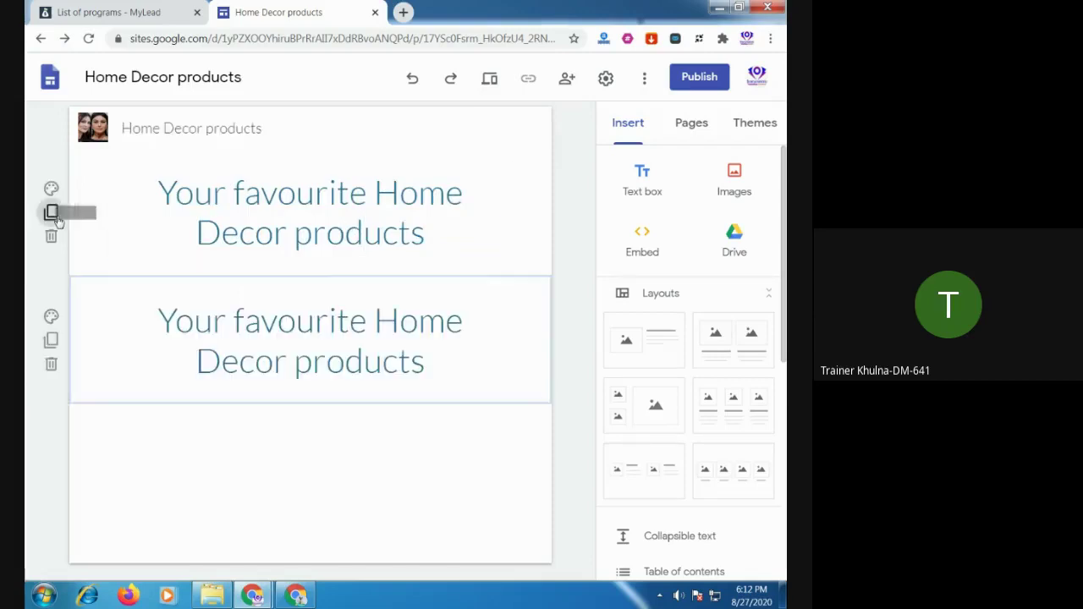
pyautogui.click(51, 316)
pyautogui.click(368, 303)
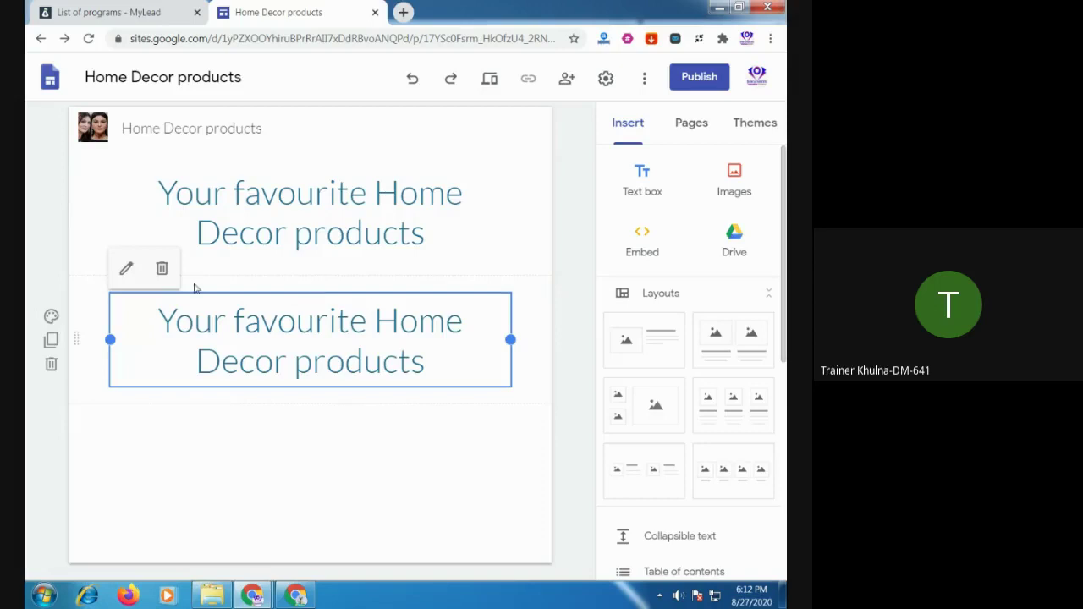
pyautogui.click(161, 269)
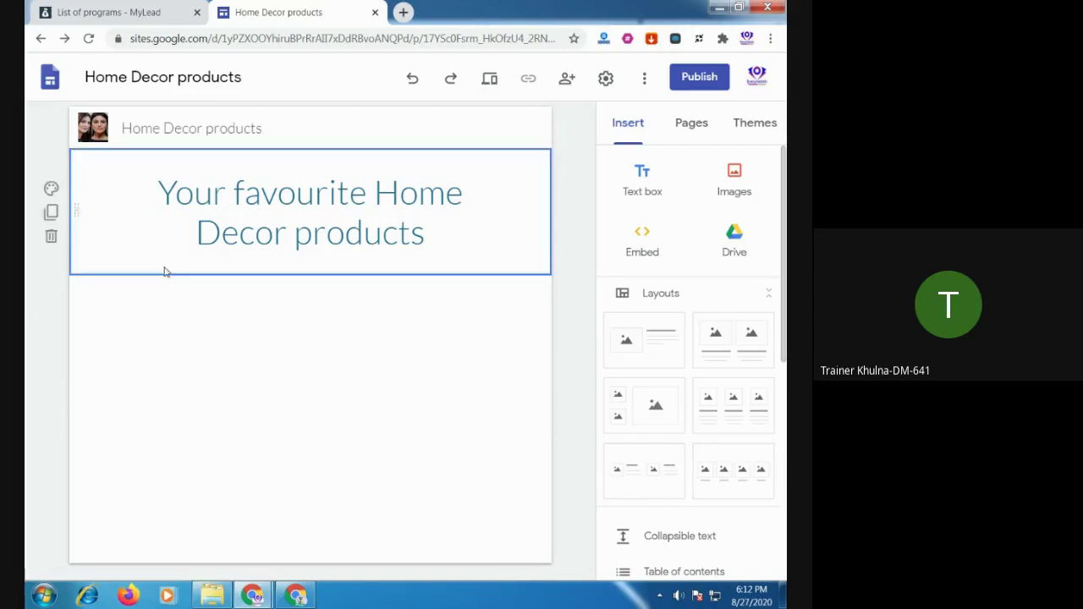
# Change the section background from light grey to dark teal Emphasis 2
pyautogui.click(52, 189)
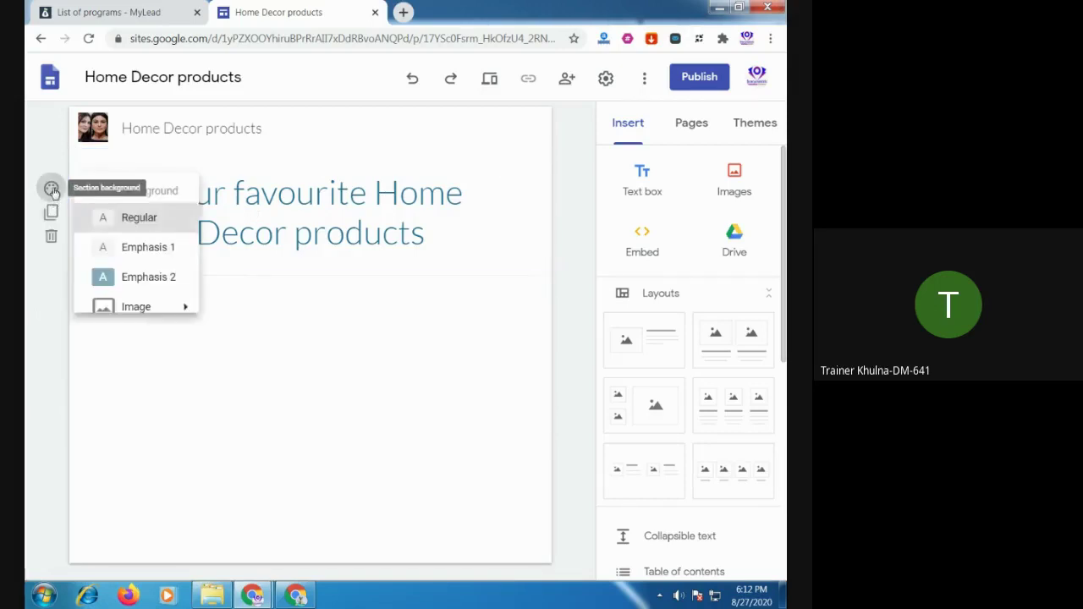
pyautogui.click(147, 250)
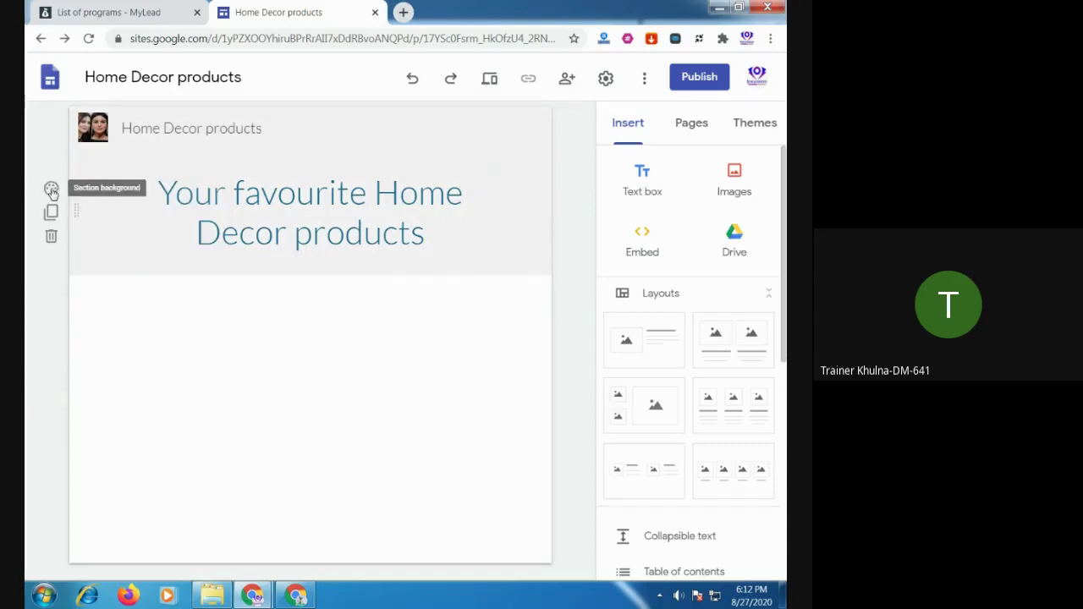
pyautogui.click(51, 189)
pyautogui.click(142, 279)
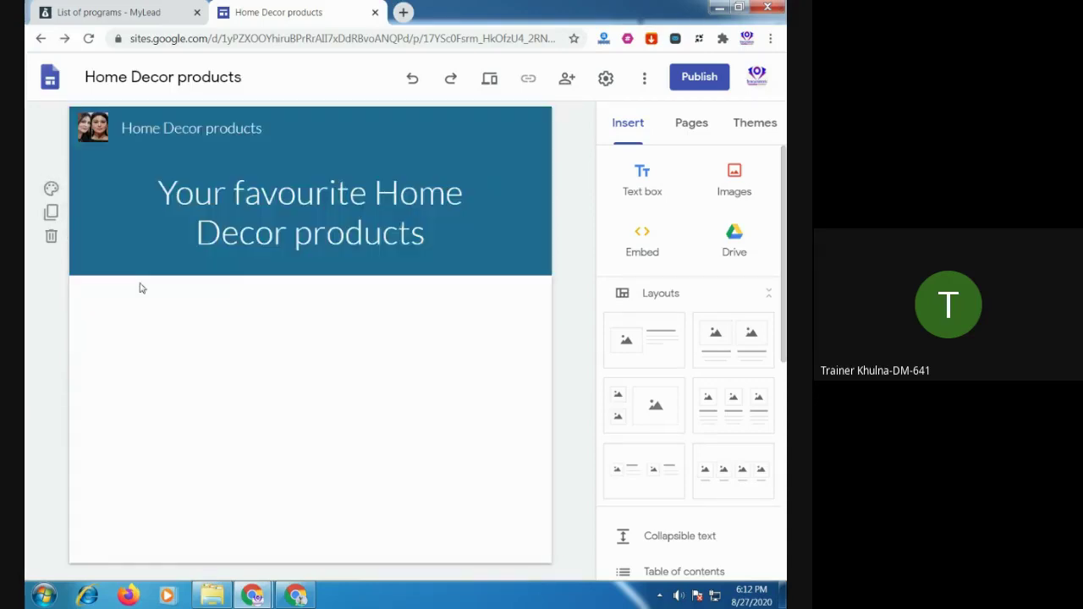
# Delete the second duplicate section, leaving a single teal header section
pyautogui.click(51, 212)
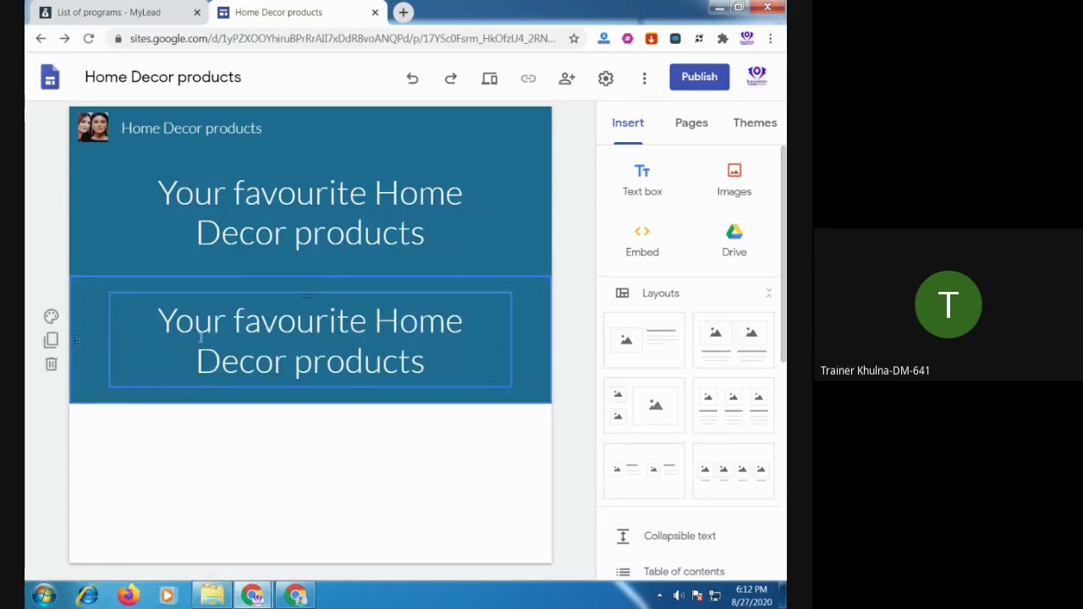
pyautogui.click(129, 351)
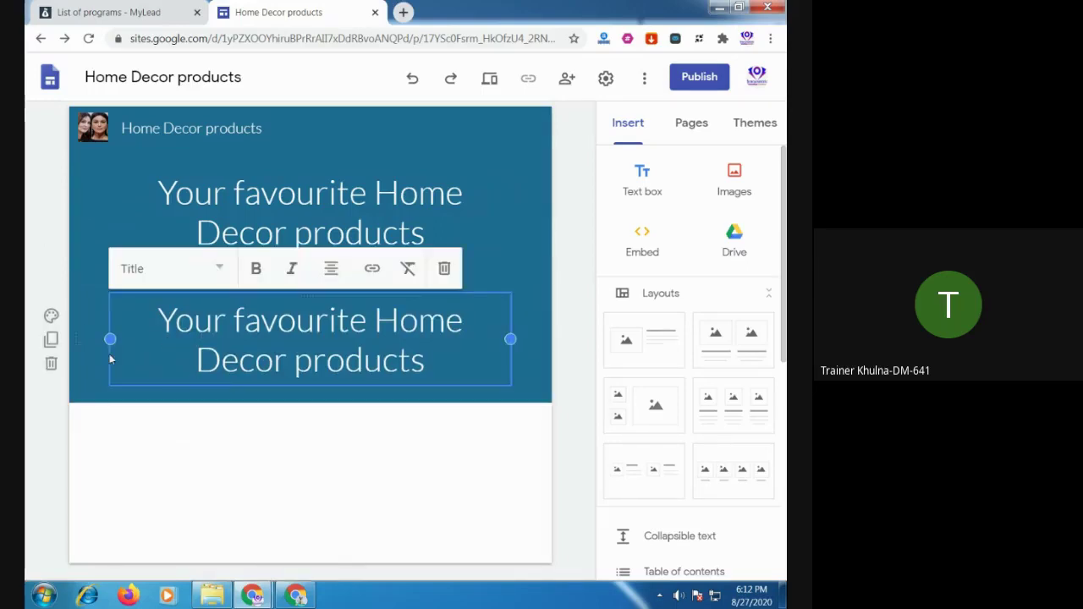
pyautogui.click(51, 363)
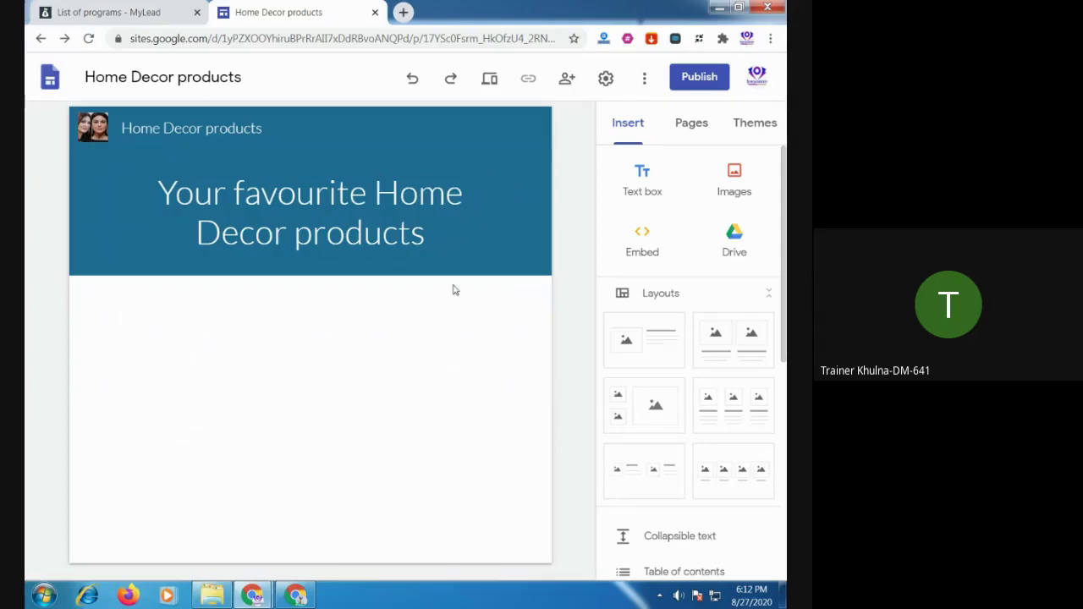
# Check the site's Pages list, which holds only Home, and open a blank browser tab
pyautogui.click(699, 133)
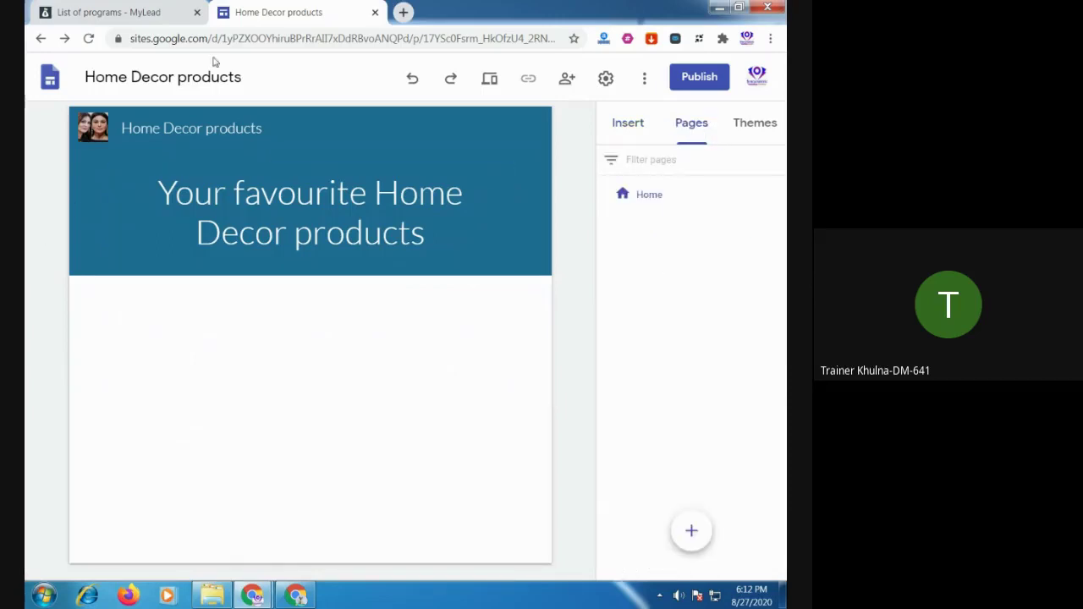
pyautogui.click(404, 12)
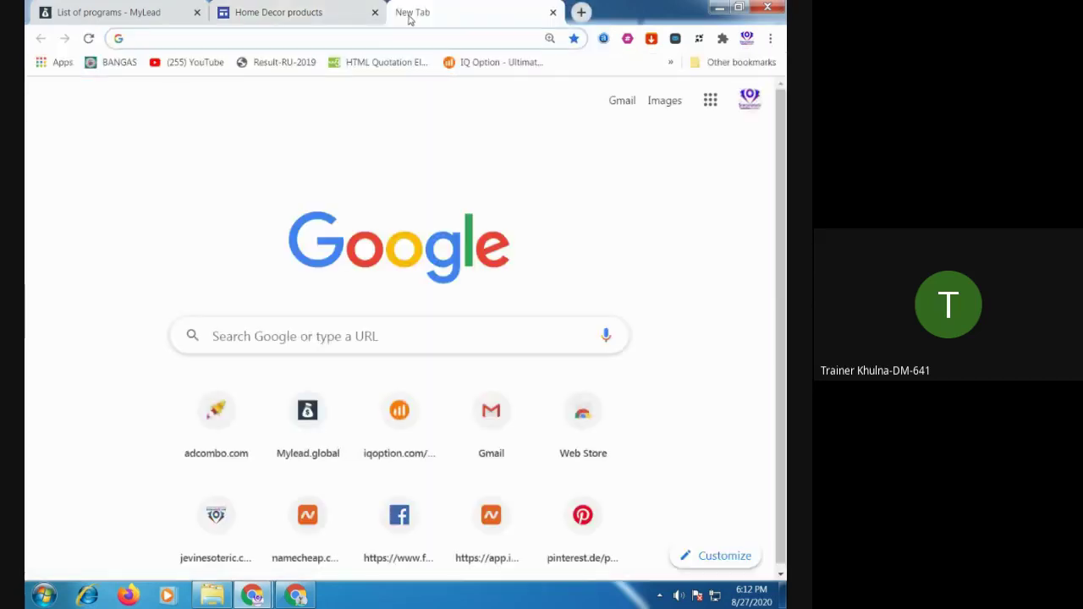
# Search AliExpress for 'home decor' products, then open another blank tab
pyautogui.write('ali')
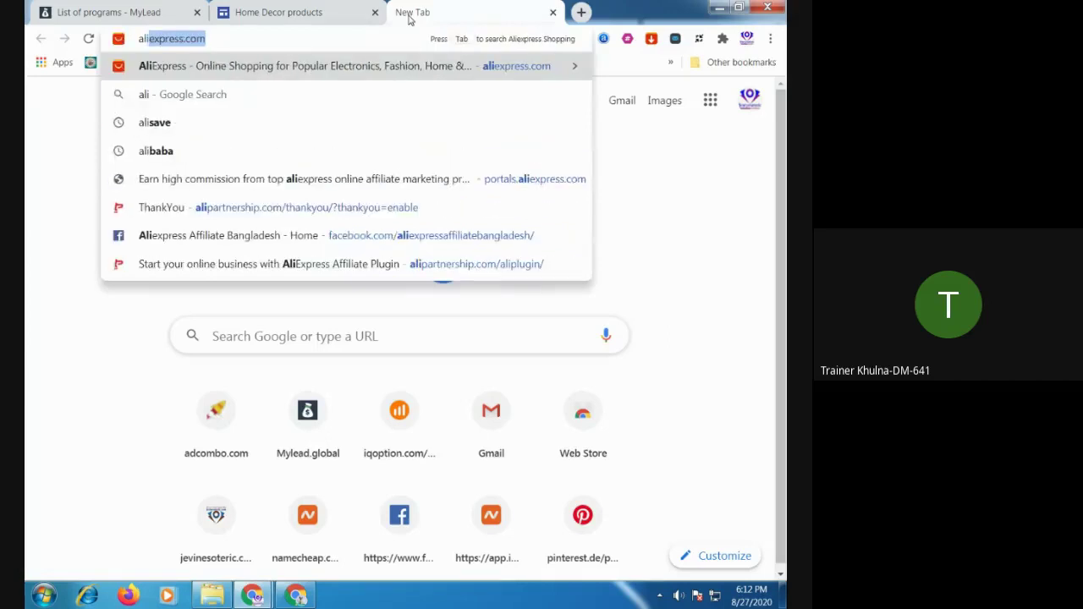
pyautogui.press('Return')
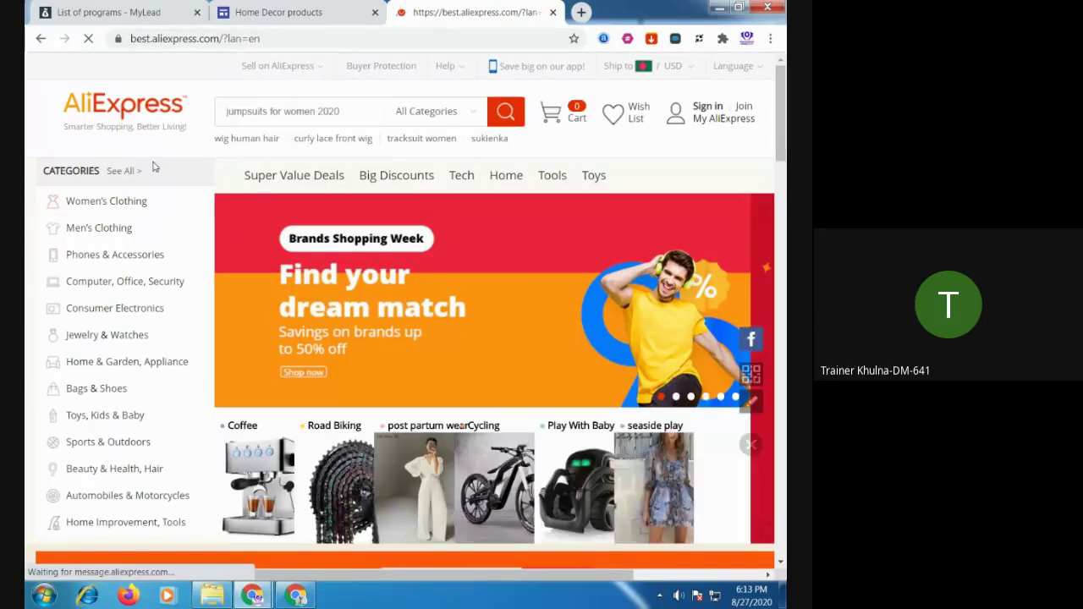
pyautogui.click(275, 111)
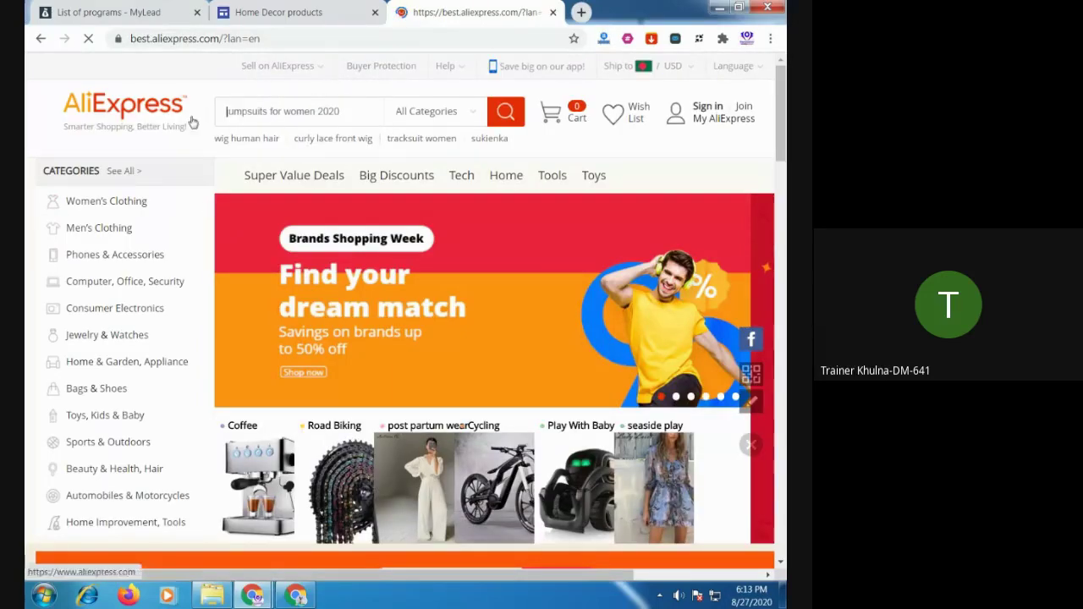
pyautogui.write('home decor')
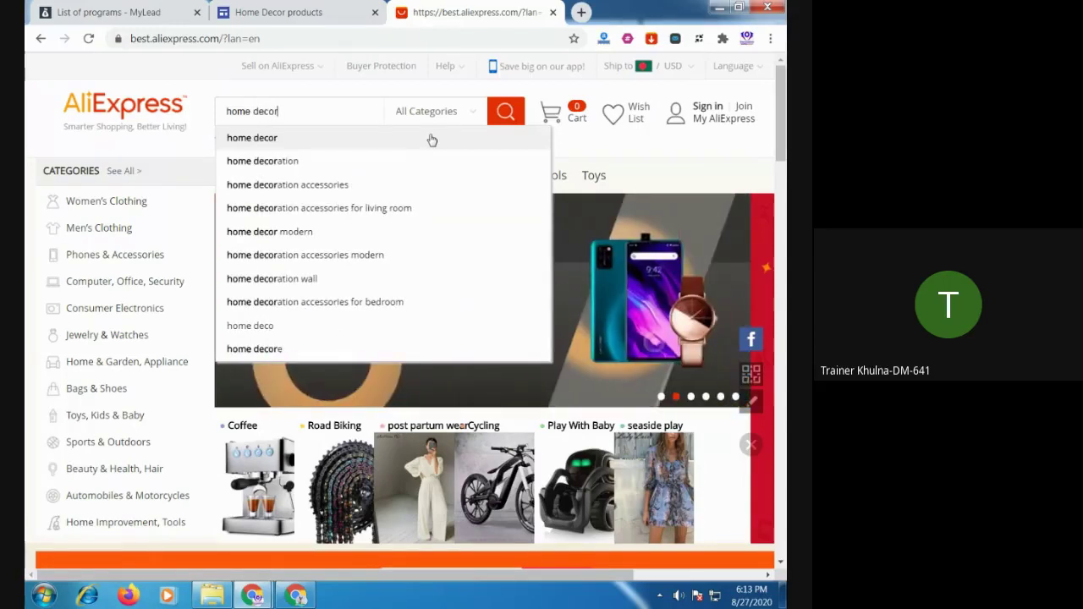
pyautogui.click(432, 139)
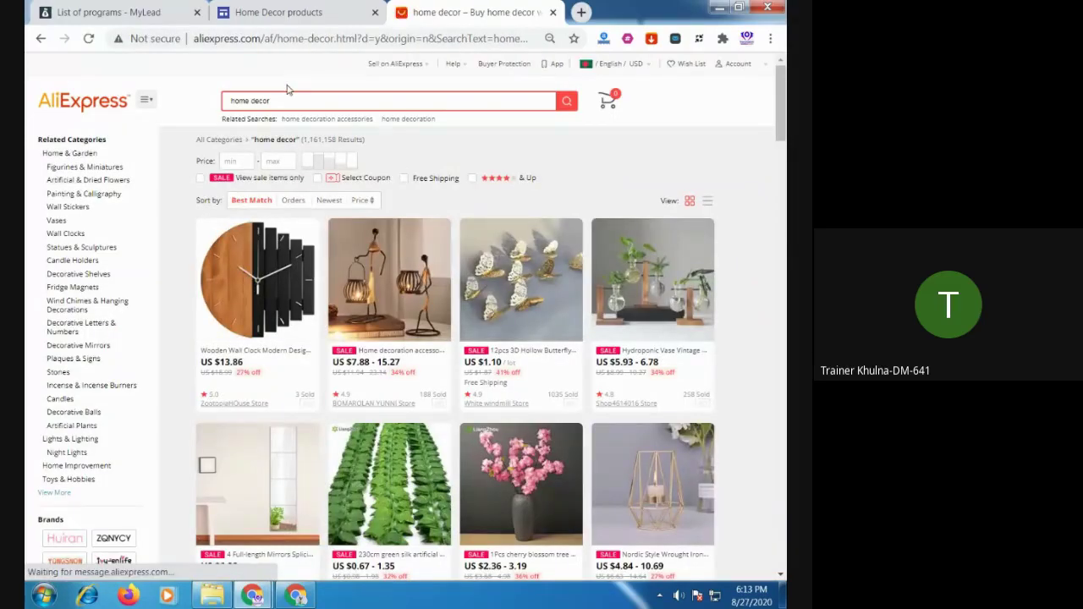
pyautogui.click(581, 12)
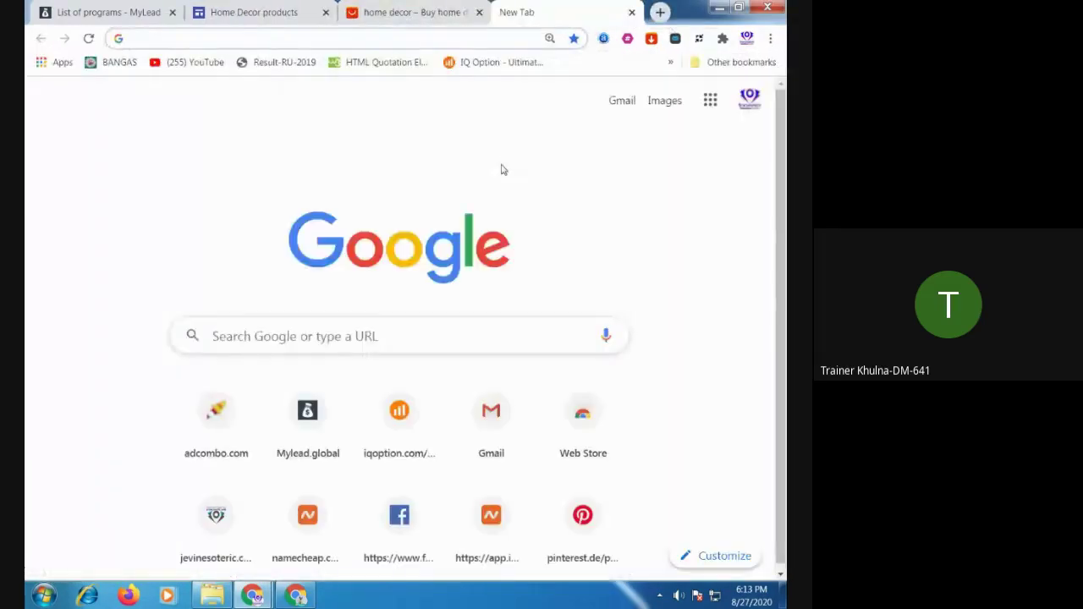
# Sign in to AliExpress Portals with the saved account and open the SiteStripe promo tool
pyautogui.write('po')
pyautogui.press('Return')
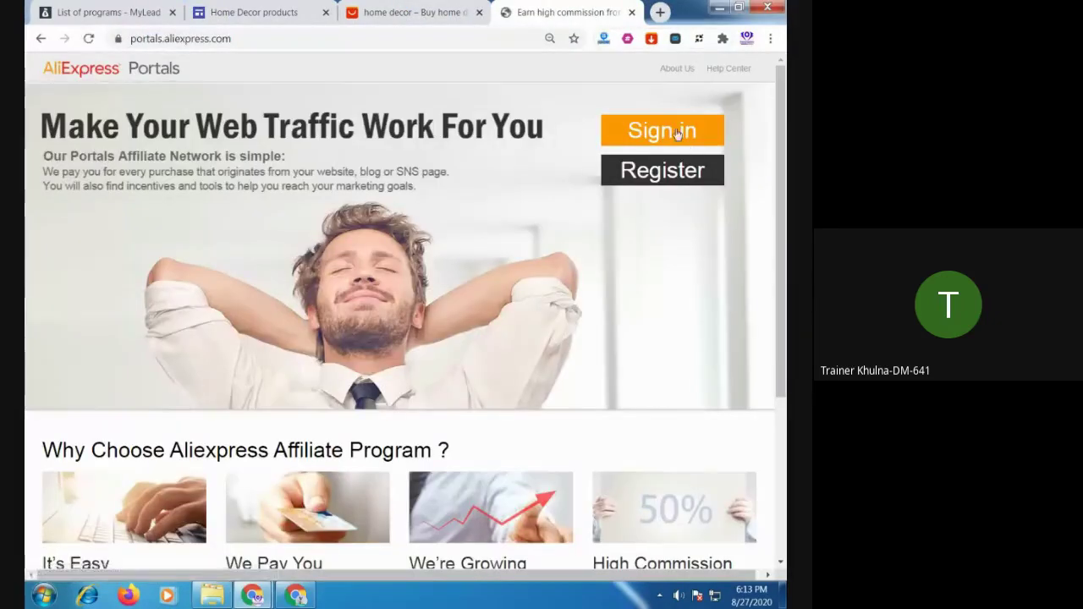
pyautogui.click(677, 134)
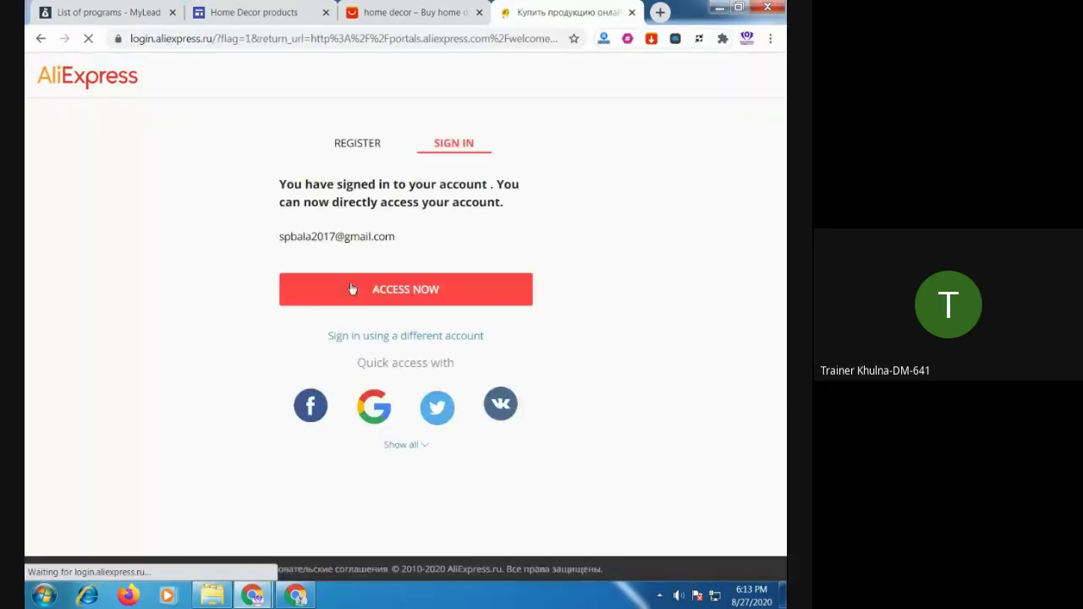
pyautogui.click(402, 292)
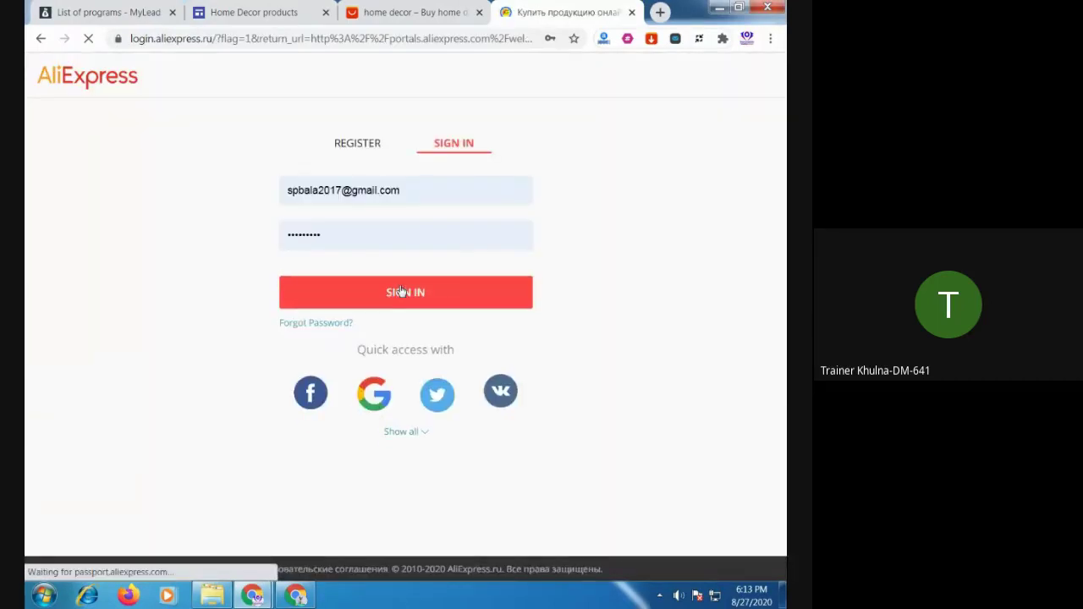
pyautogui.click(402, 291)
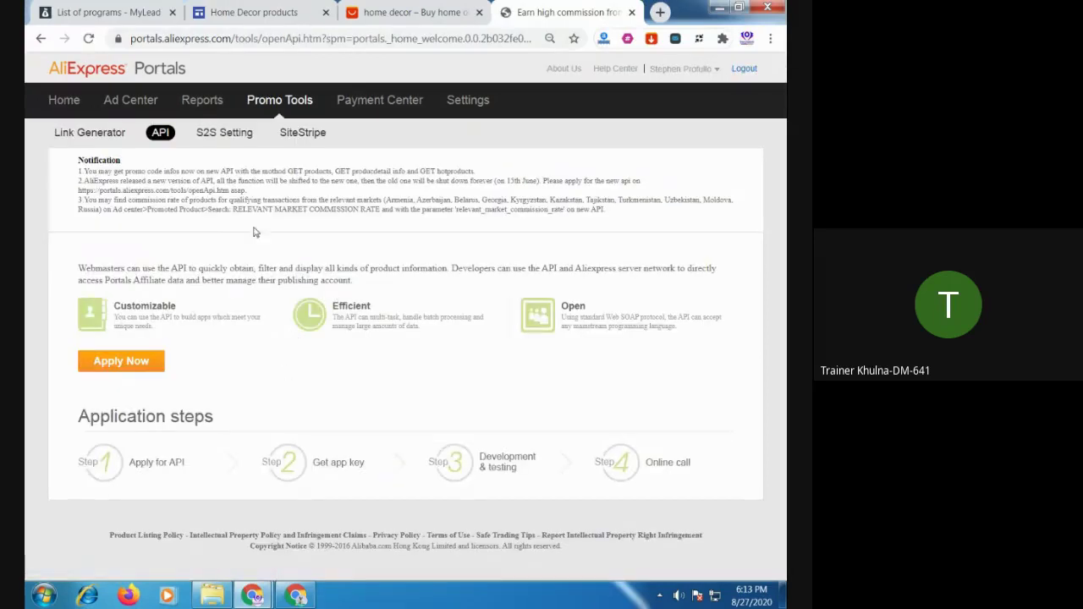
pyautogui.click(302, 132)
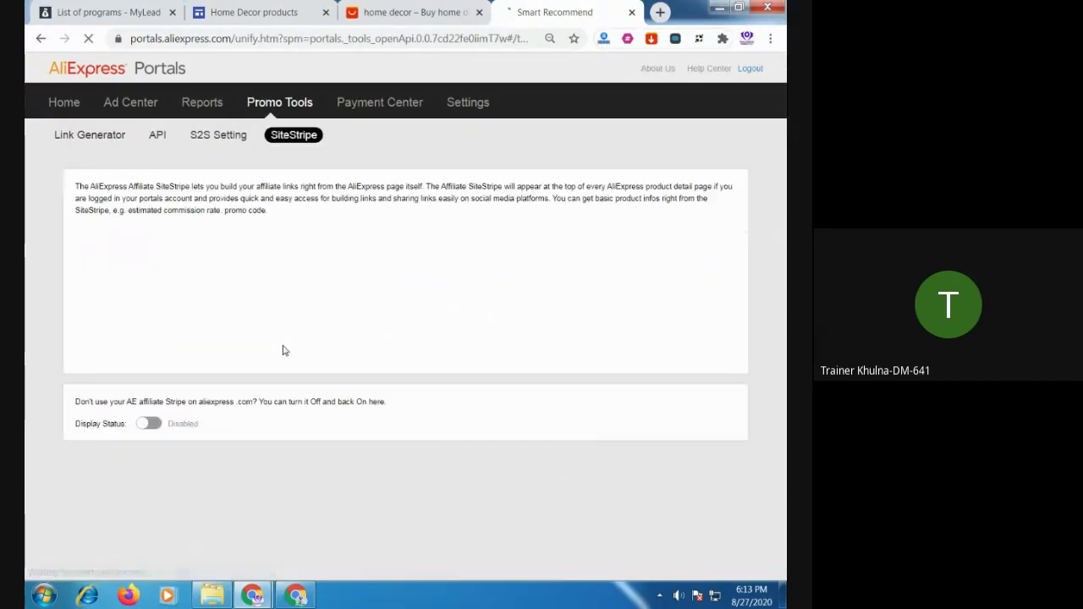
pyautogui.click(415, 12)
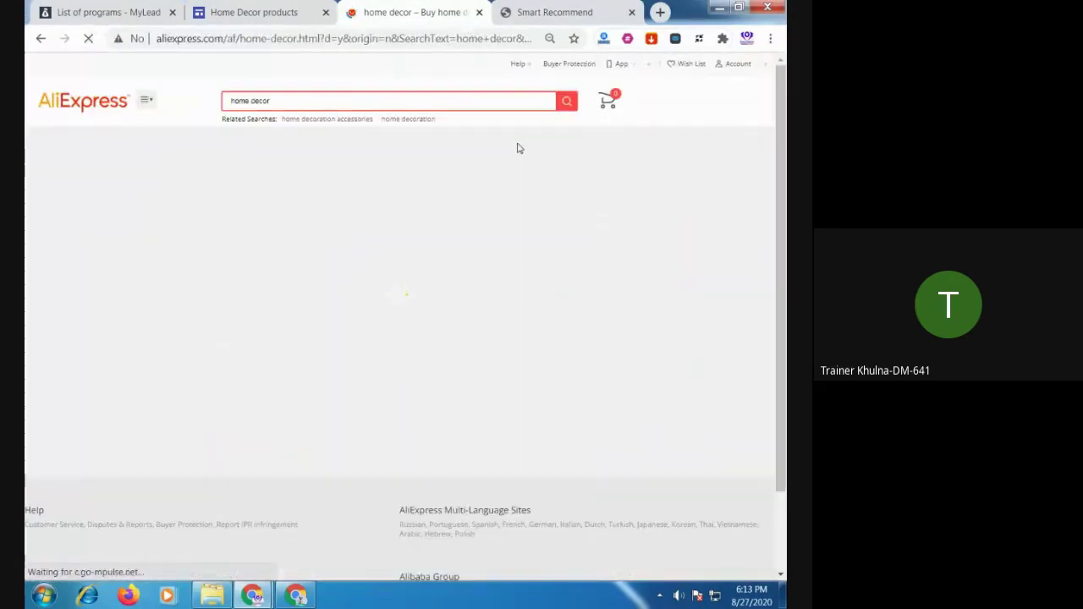
# Open the wooden Christmas ornament product from the home decor results in a new tab
pyautogui.scroll(-5, 508, 165)
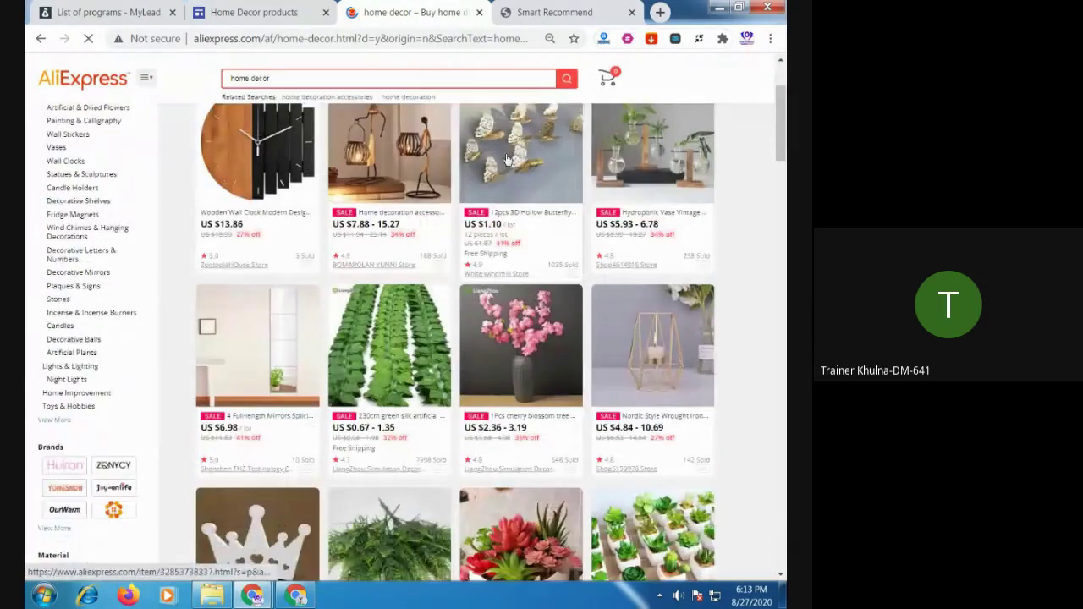
pyautogui.scroll(-5, 508, 161)
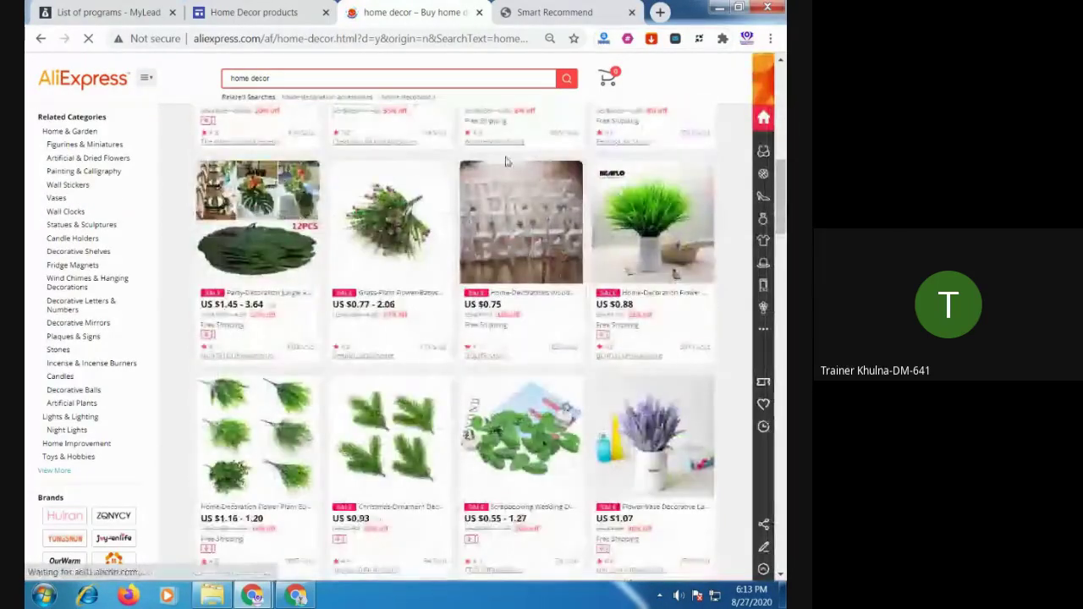
pyautogui.scroll(-5, 508, 163)
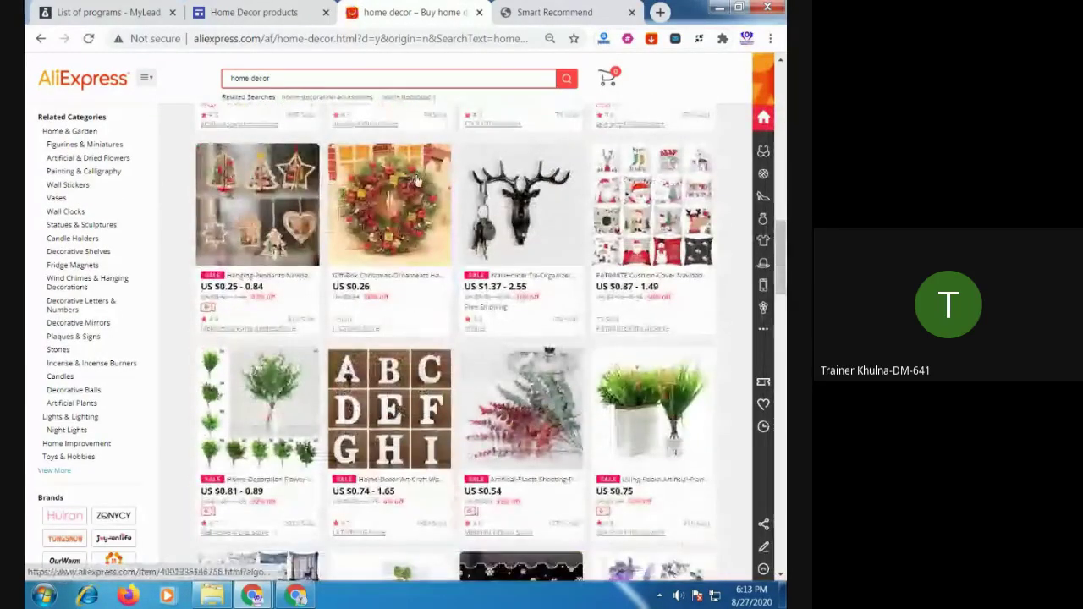
pyautogui.click(265, 203)
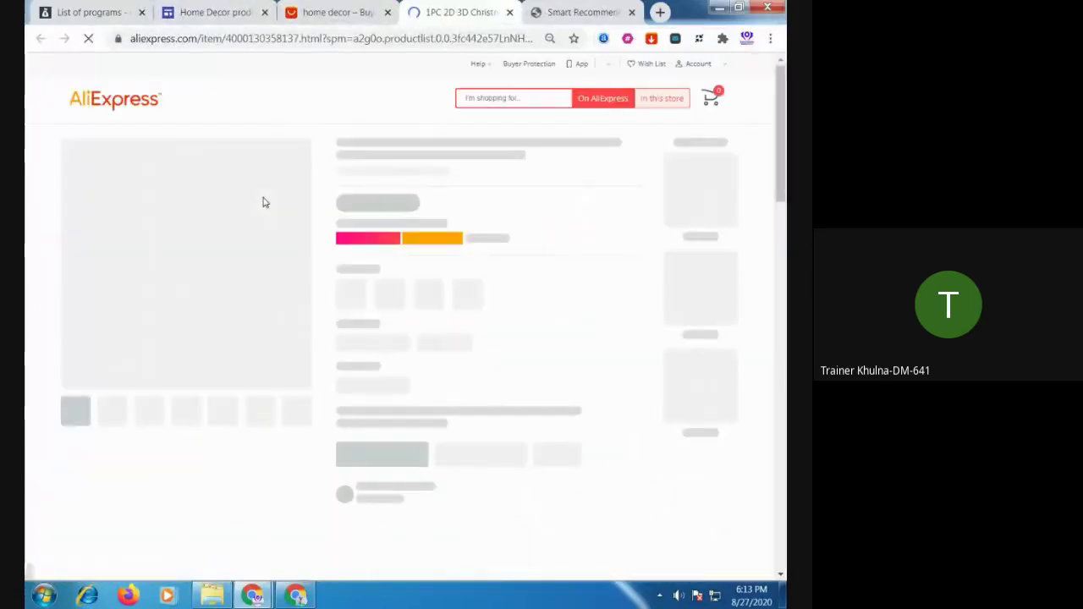
pyautogui.click(215, 12)
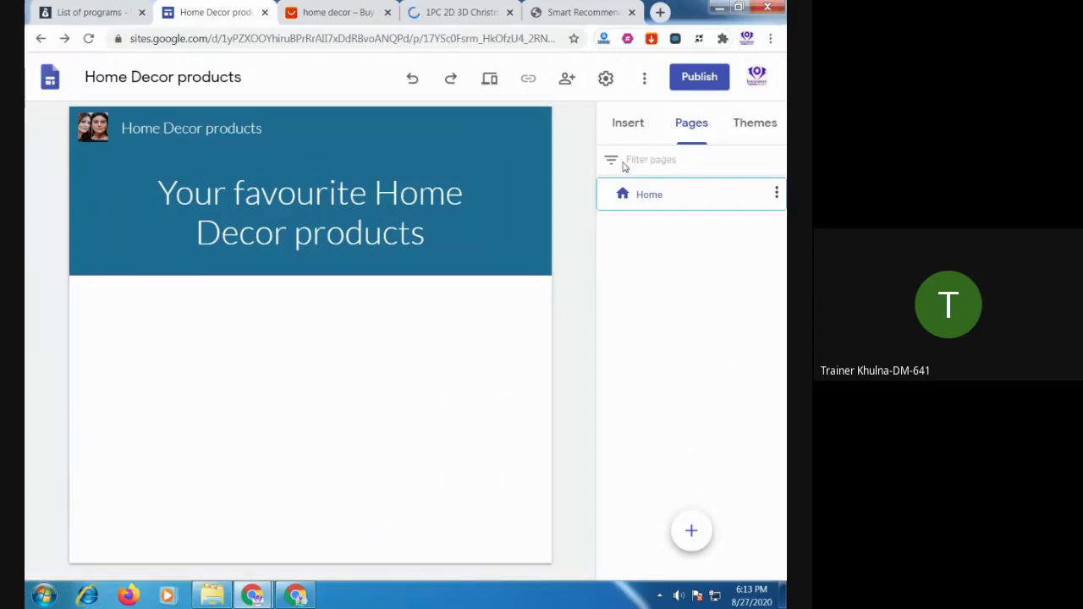
# Start inserting an image on the Home Decor page from Insert > Images
pyautogui.click(623, 127)
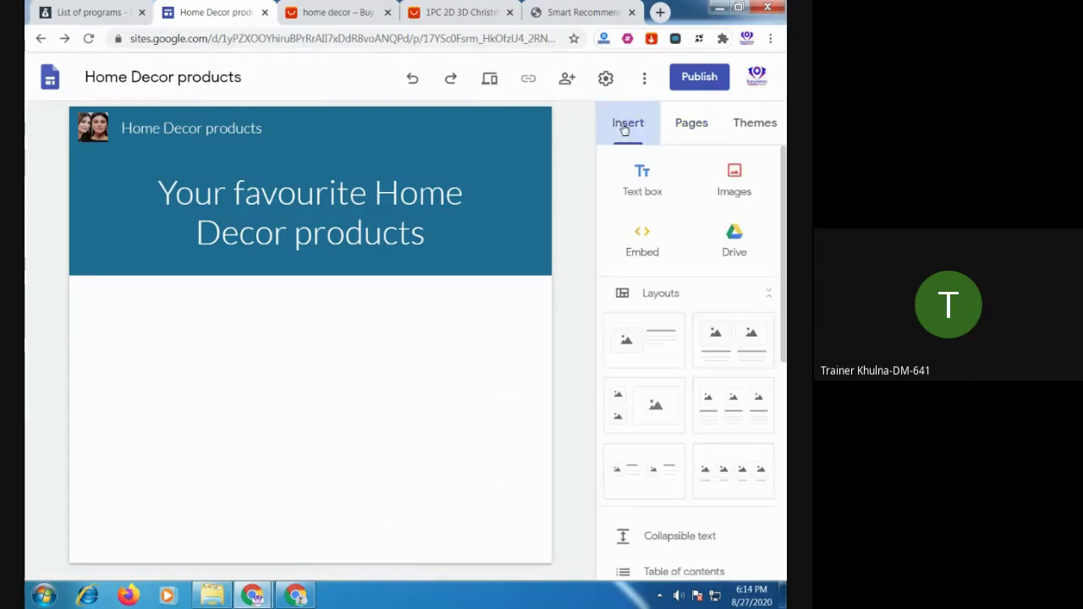
pyautogui.scroll(-2, 719, 351)
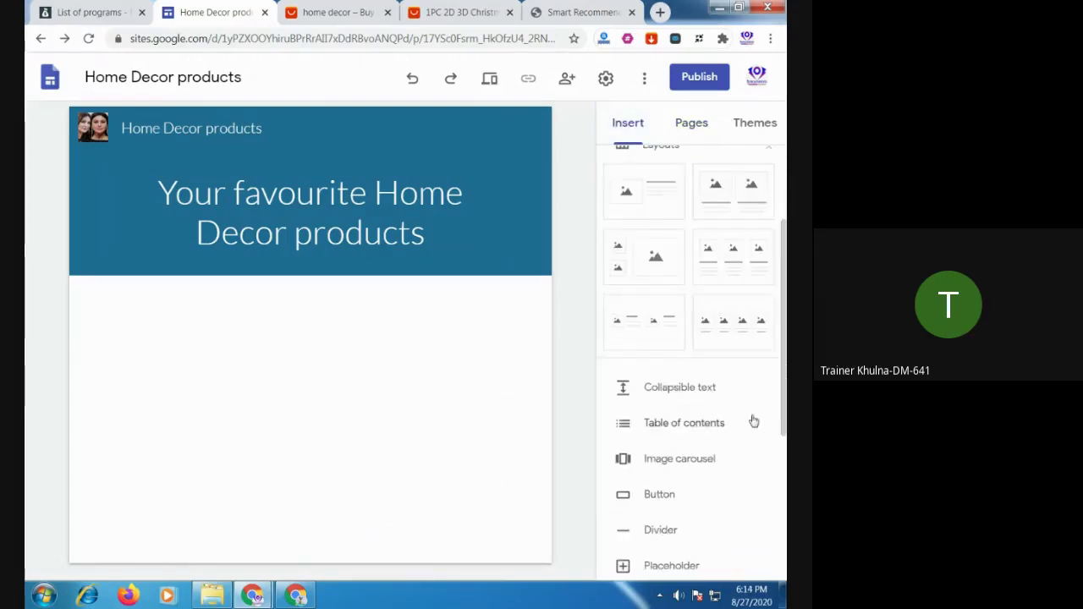
pyautogui.scroll(-2, 745, 435)
pyautogui.scroll(4, 745, 439)
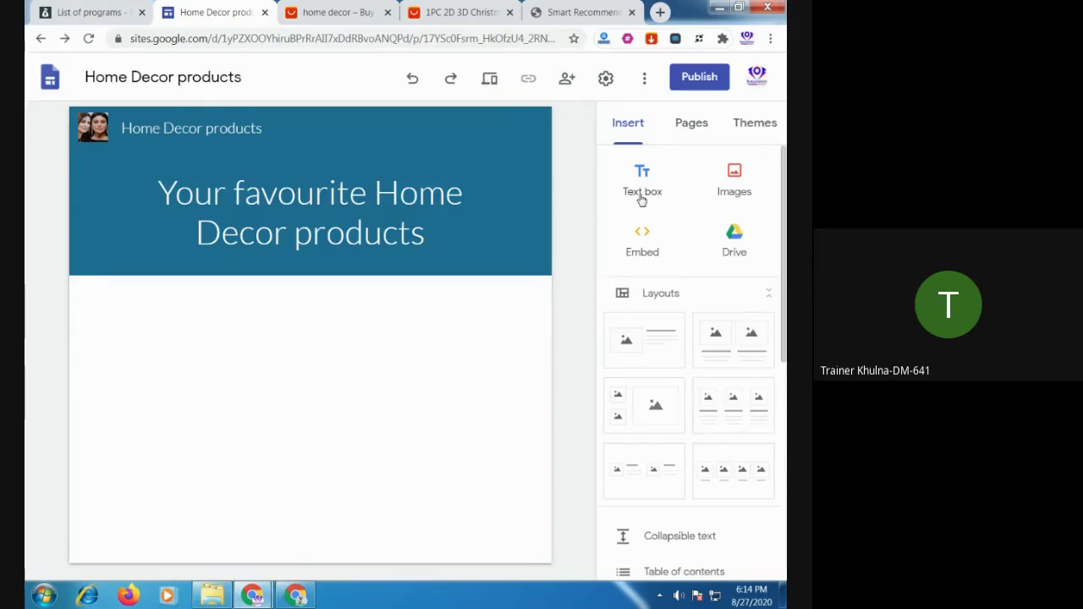
pyautogui.click(735, 191)
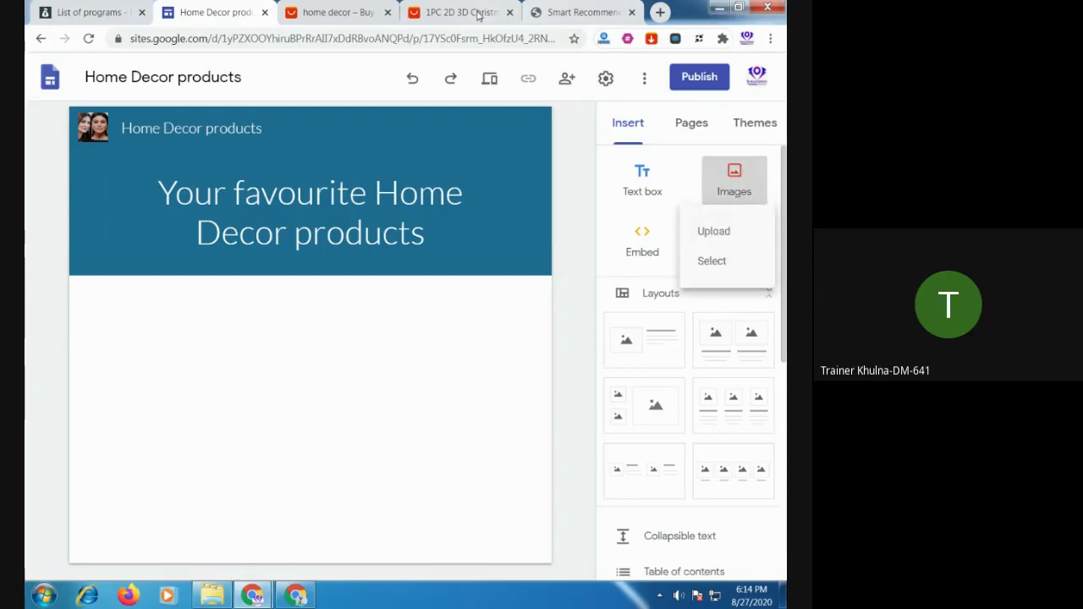
pyautogui.click(338, 12)
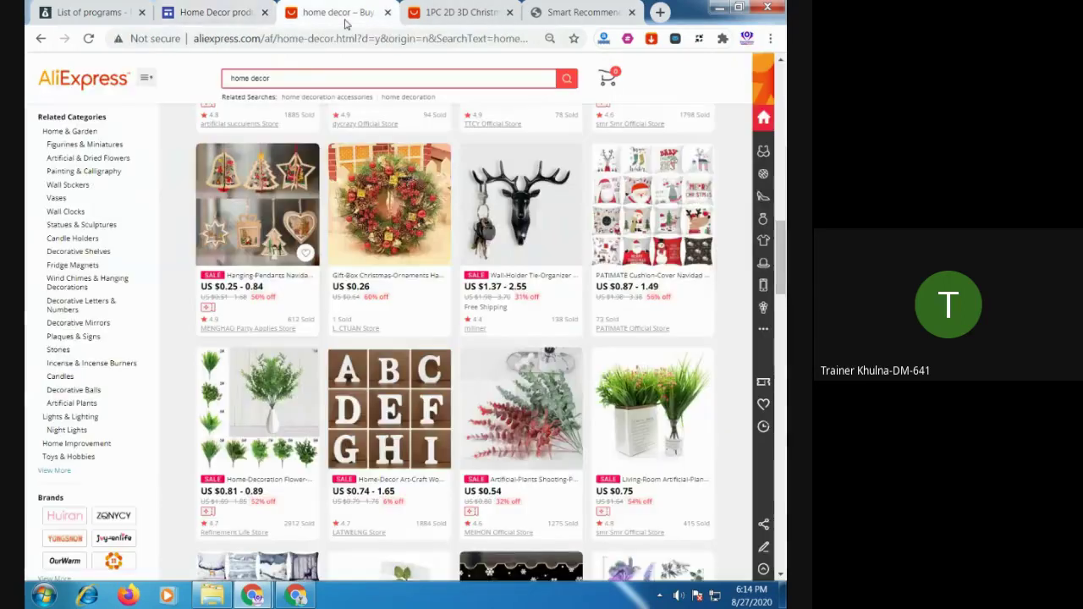
# Download the Hanging Pendants ornament's main product images as JPGs with the AliSave extension
pyautogui.click(650, 44)
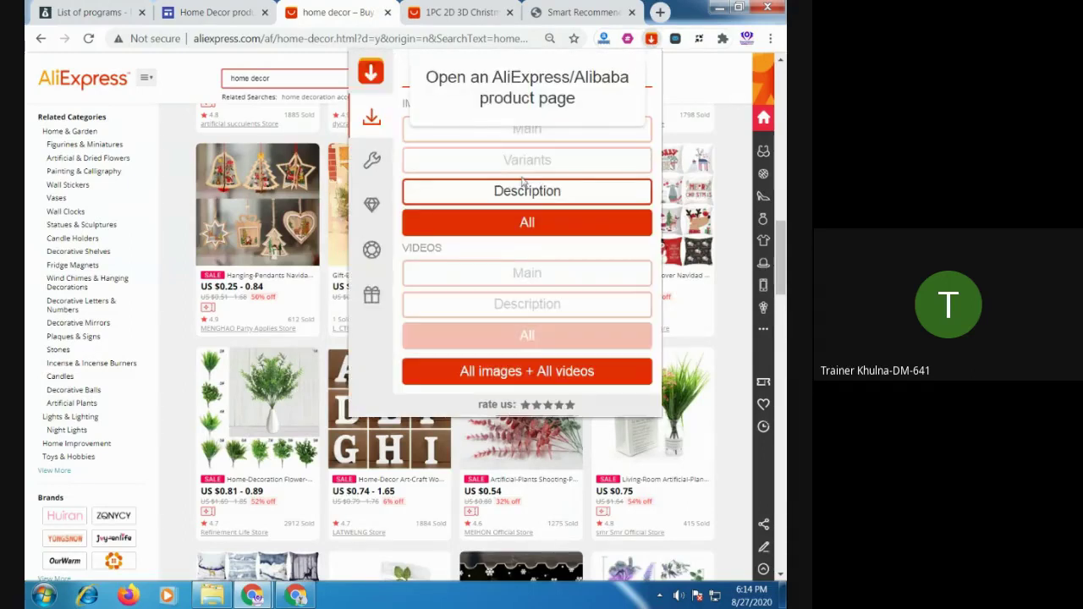
pyautogui.click(684, 80)
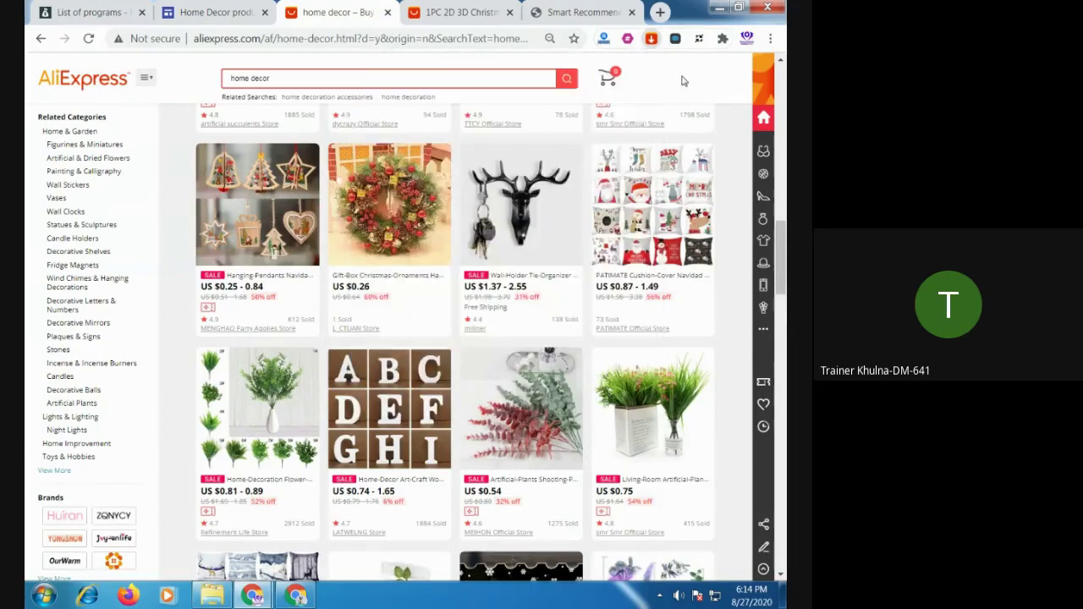
pyautogui.click(254, 188)
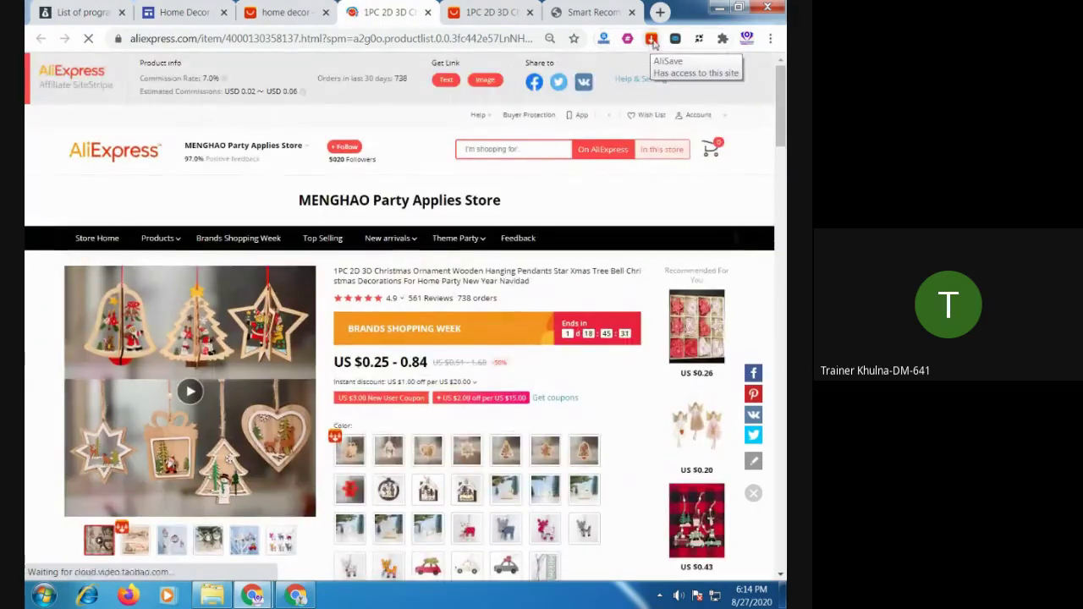
pyautogui.click(650, 40)
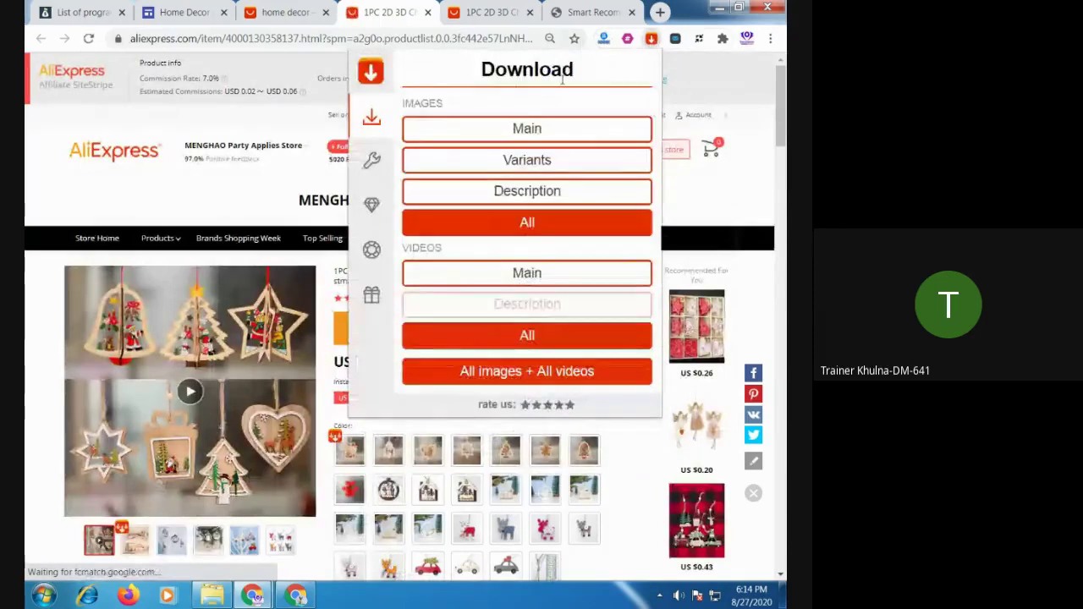
pyautogui.click(521, 128)
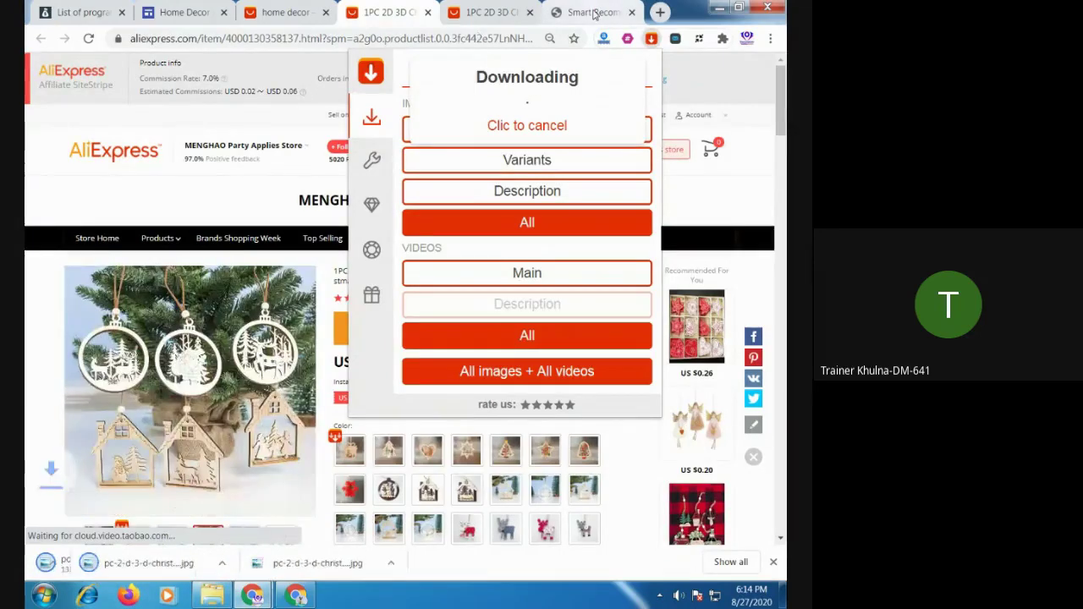
pyautogui.click(593, 13)
pyautogui.click(280, 13)
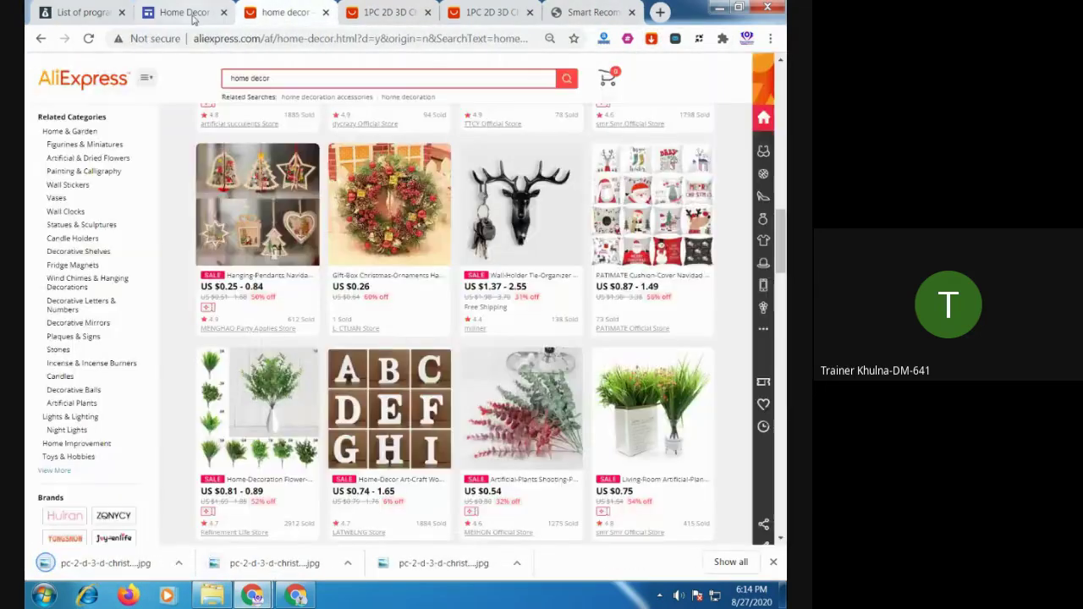
pyautogui.click(182, 12)
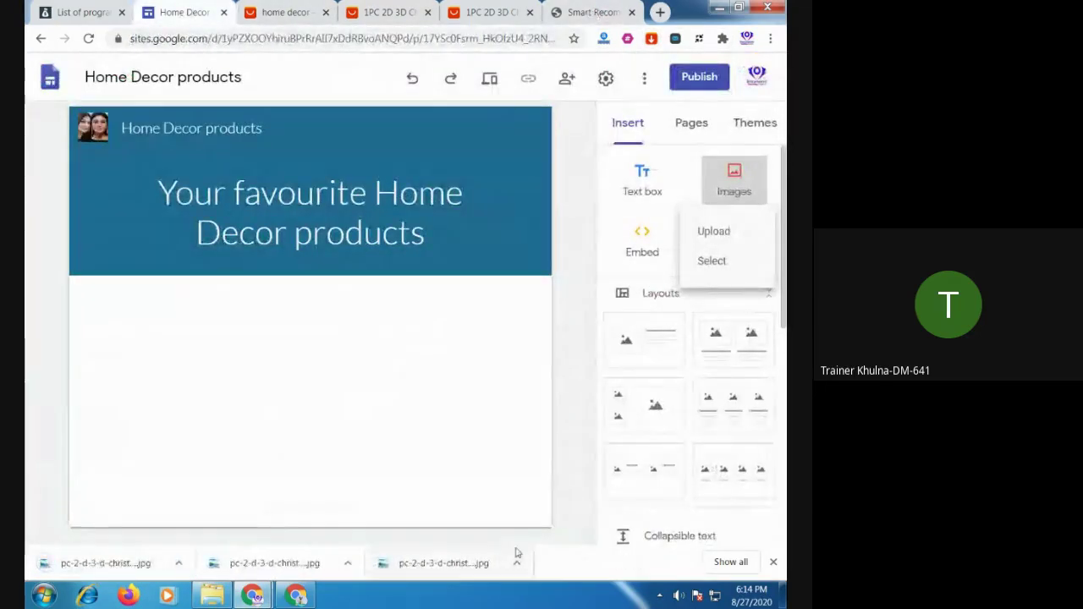
# Upload the toy-car ornament photo (main-4.jpg) below the banner and widen it across the section
pyautogui.click(772, 563)
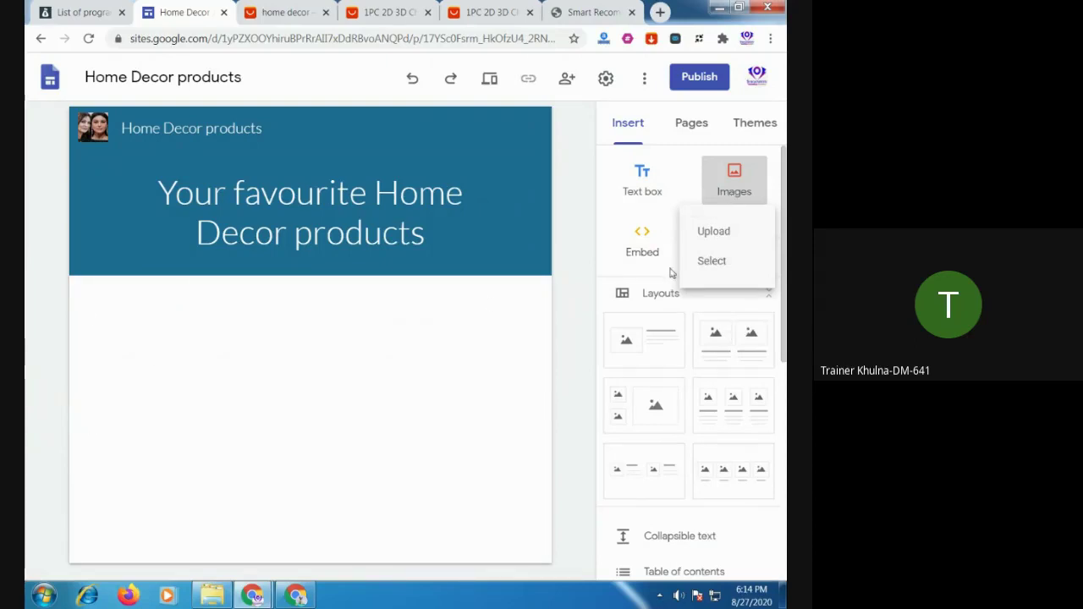
pyautogui.click(740, 183)
pyautogui.click(733, 179)
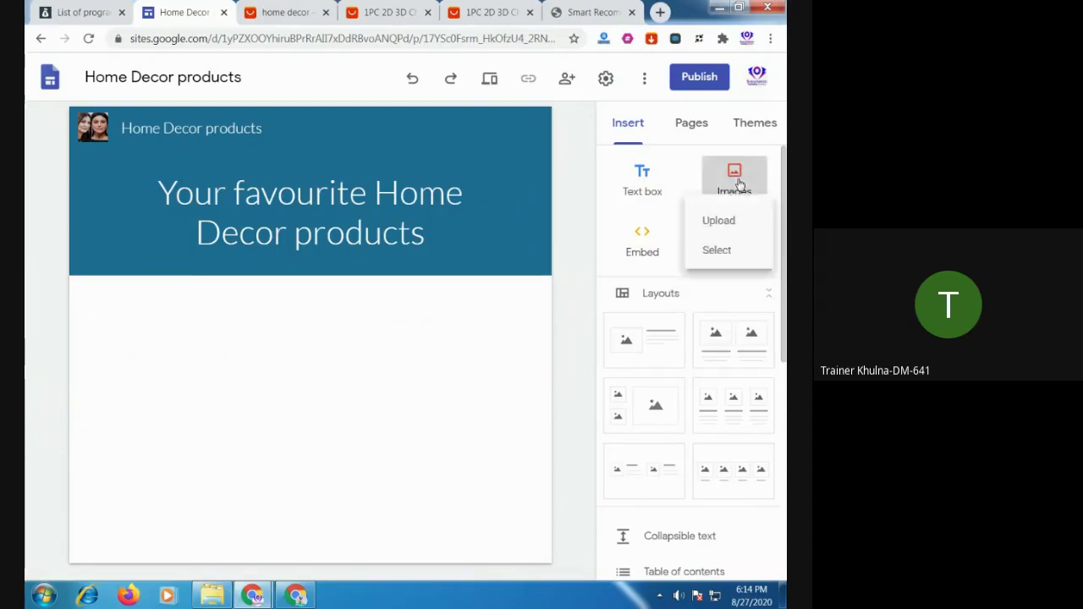
pyautogui.click(716, 235)
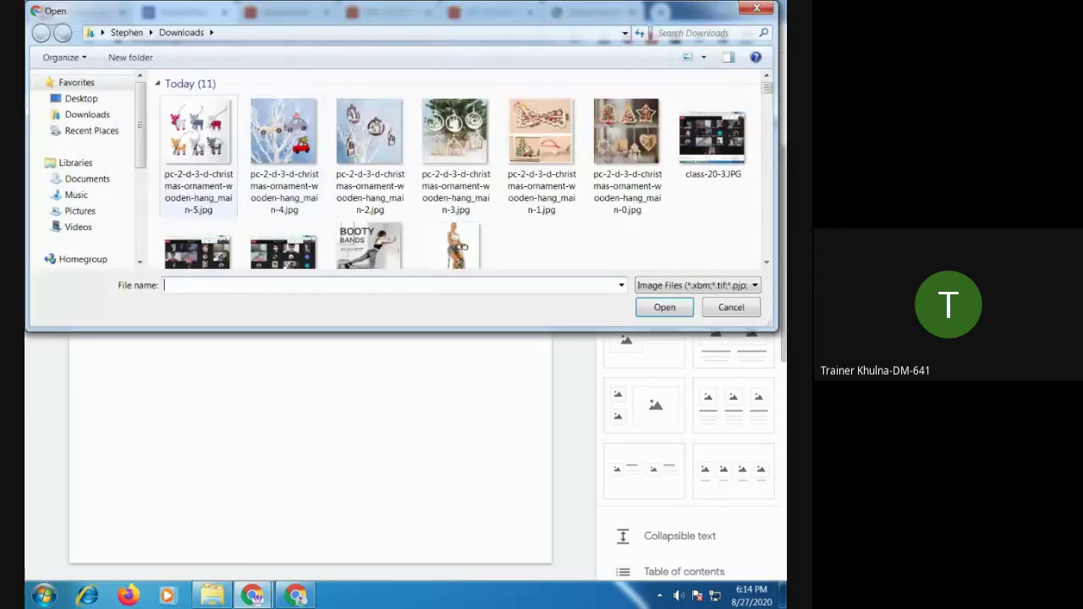
pyautogui.doubleClick(283, 135)
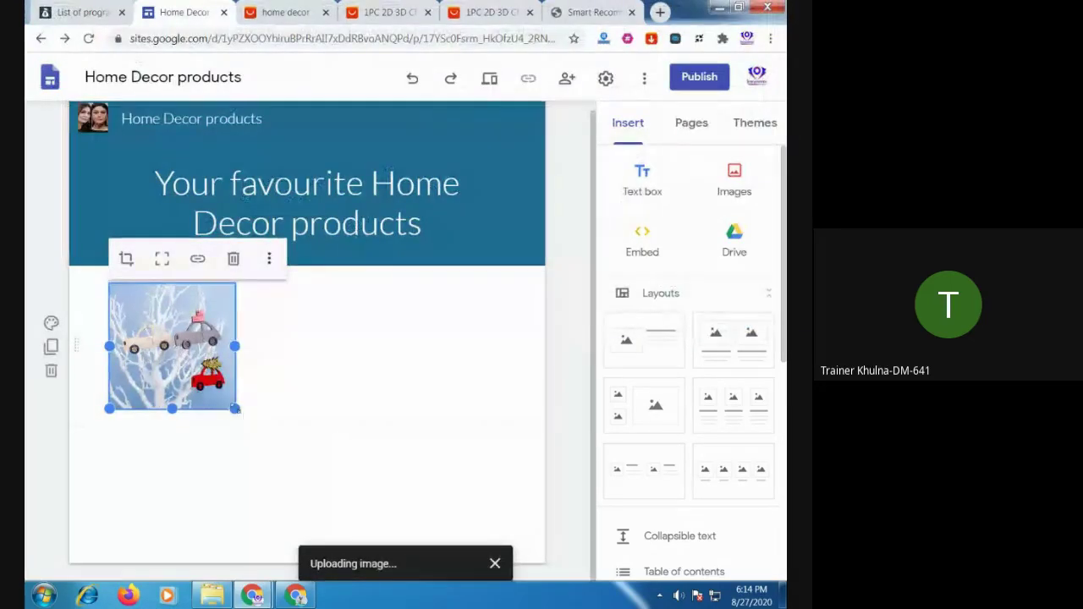
pyautogui.moveTo(235, 409); pyautogui.dragTo(594, 449)
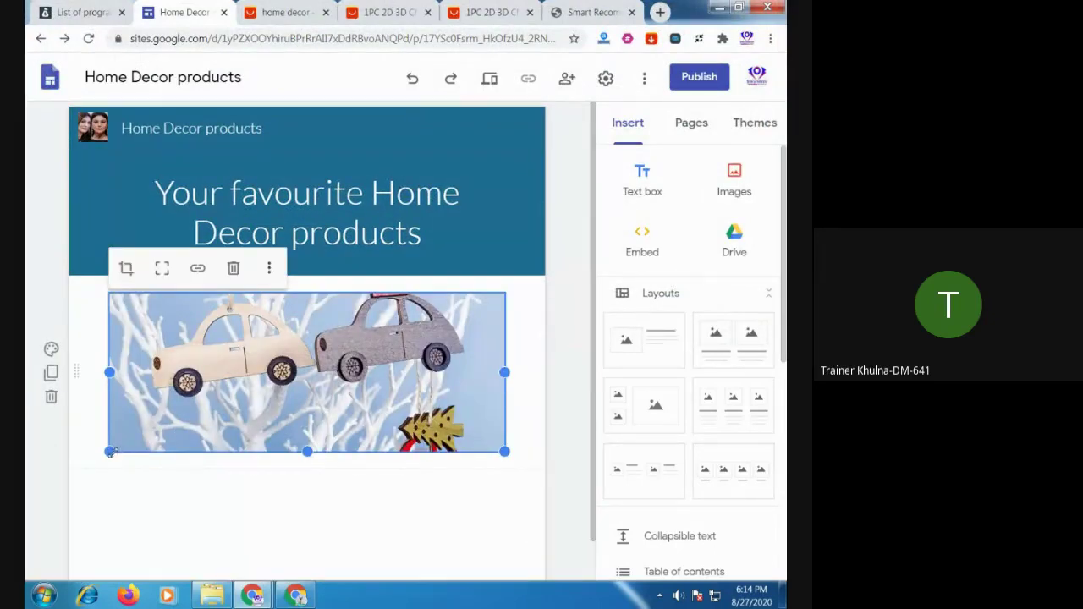
pyautogui.moveTo(109, 452); pyautogui.dragTo(75, 453)
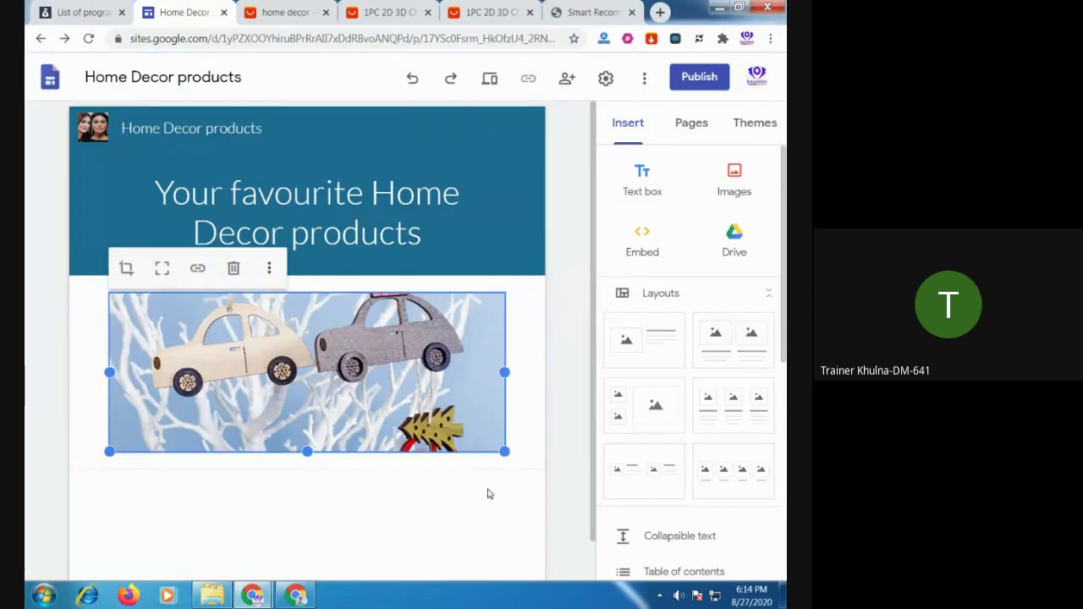
# Check the inserted toy-car image by selecting and deselecting it on the page
pyautogui.click(487, 494)
pyautogui.scroll(-1, 541, 493)
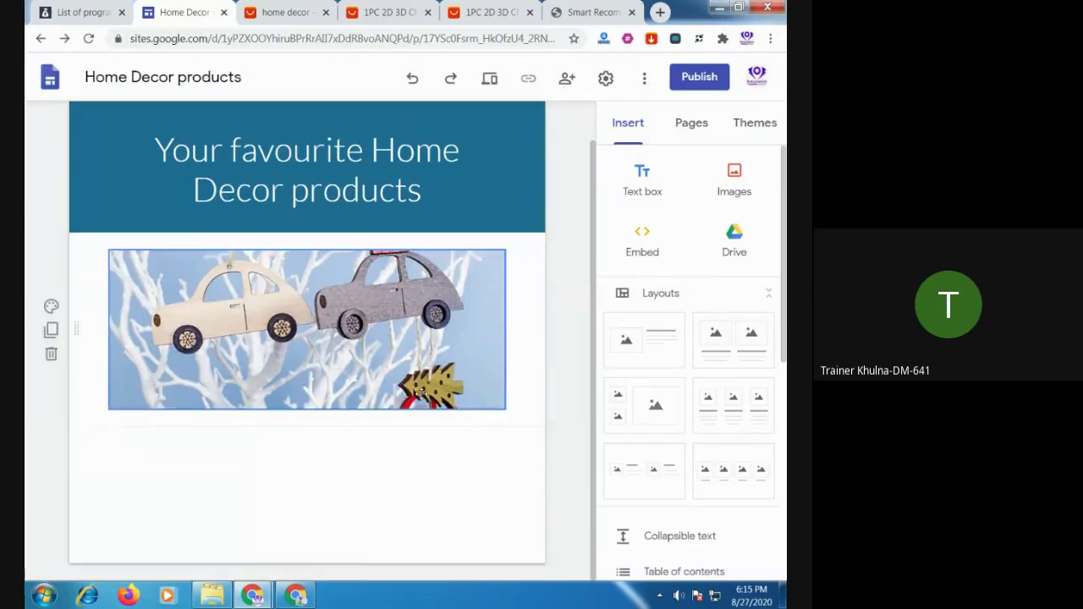
pyautogui.click(372, 339)
pyautogui.click(428, 450)
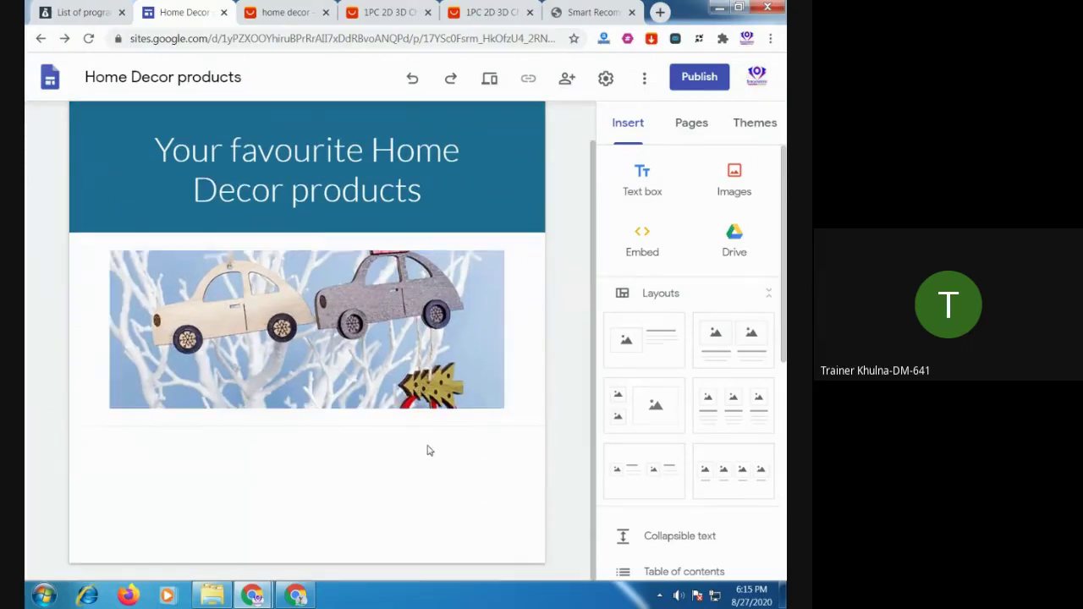
pyautogui.click(380, 329)
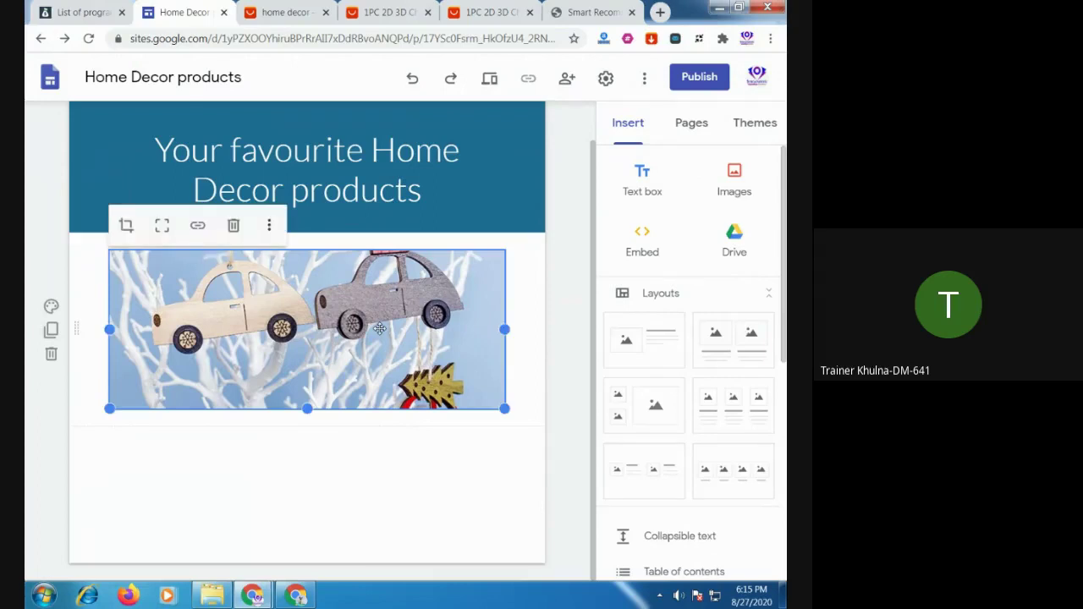
pyautogui.click(453, 493)
pyautogui.click(377, 347)
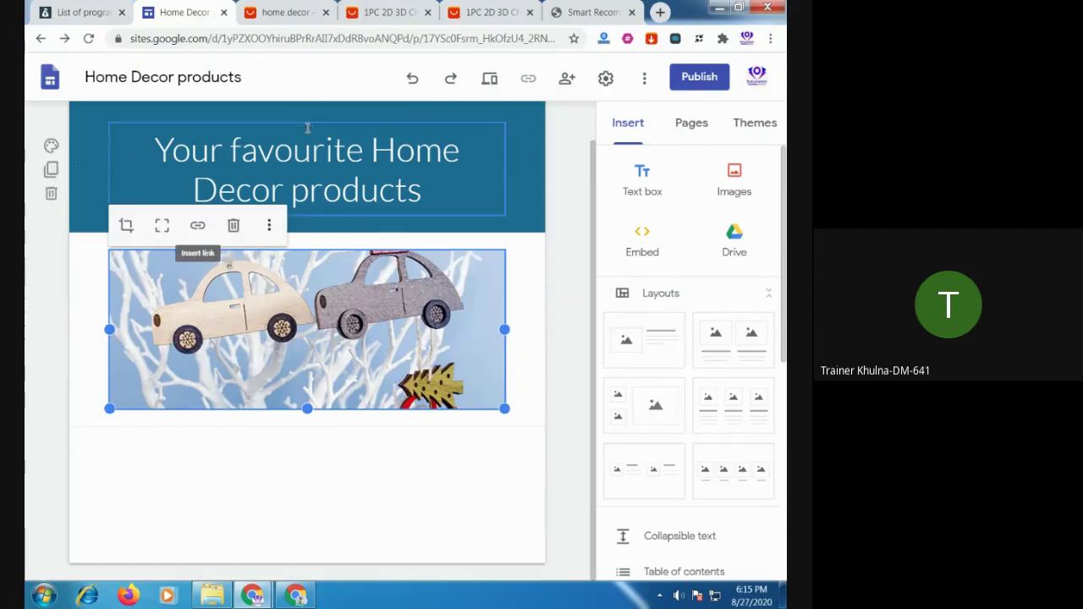
# Generate and copy a SiteStripe text affiliate link for the ornament product
pyautogui.click(487, 12)
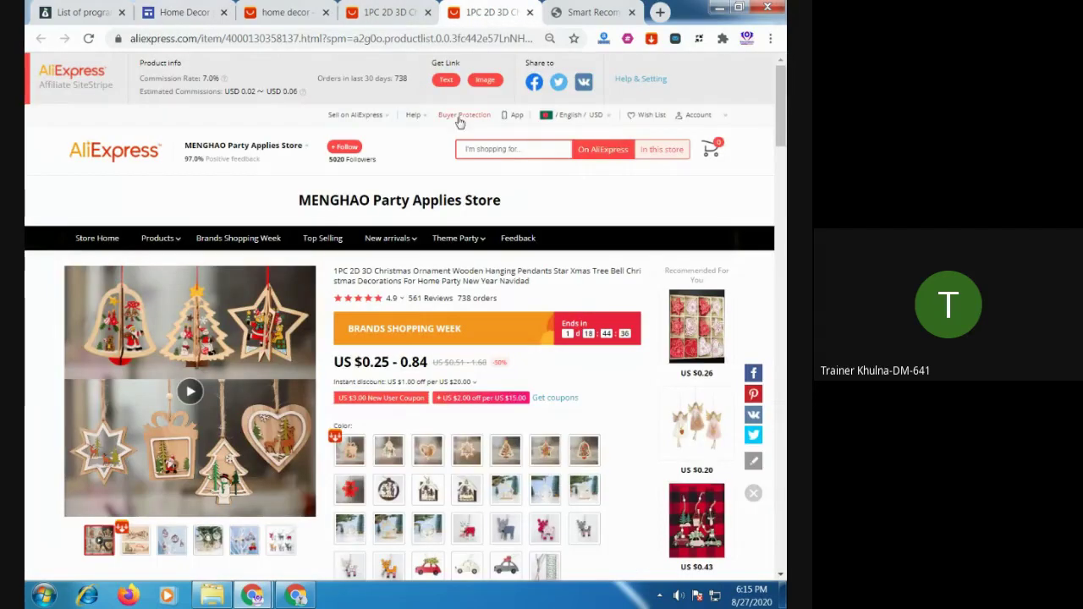
pyautogui.click(449, 84)
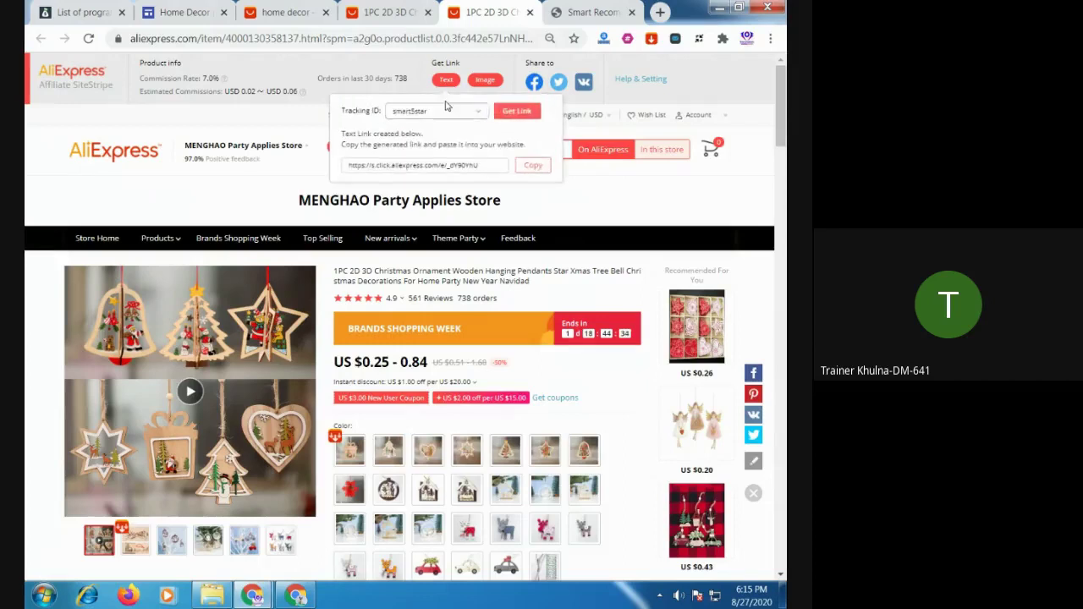
pyautogui.click(537, 168)
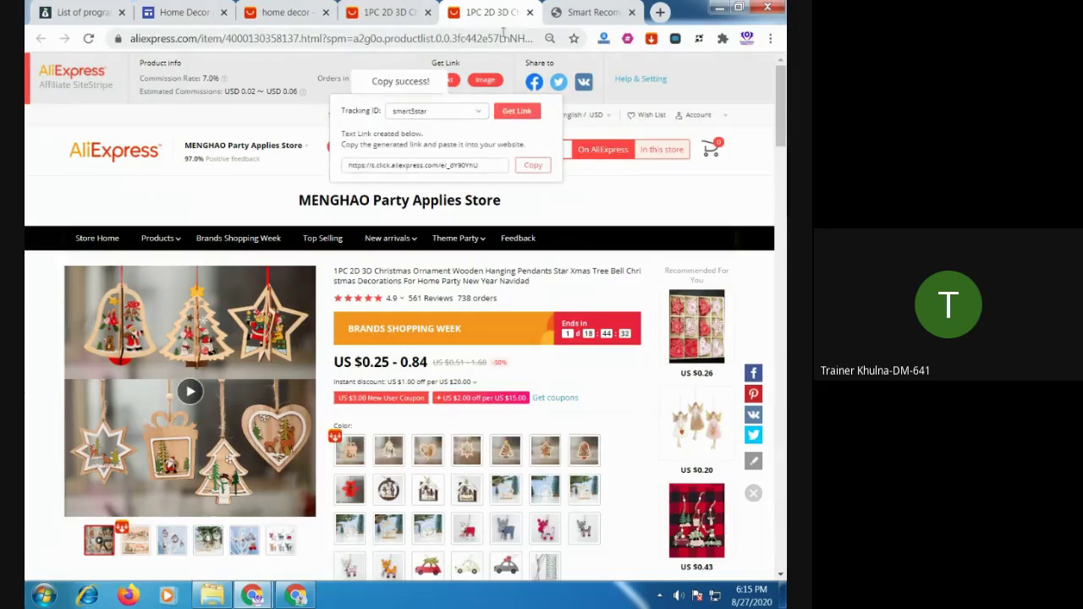
# Link the toy-car image to the copied AliExpress affiliate URL
pyautogui.click(182, 12)
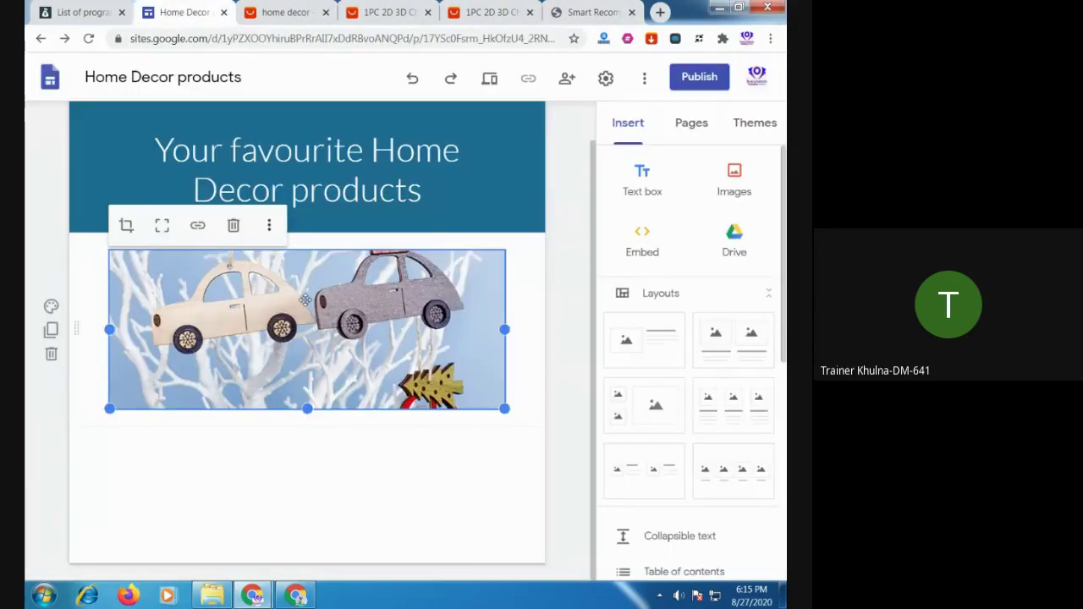
pyautogui.click(198, 227)
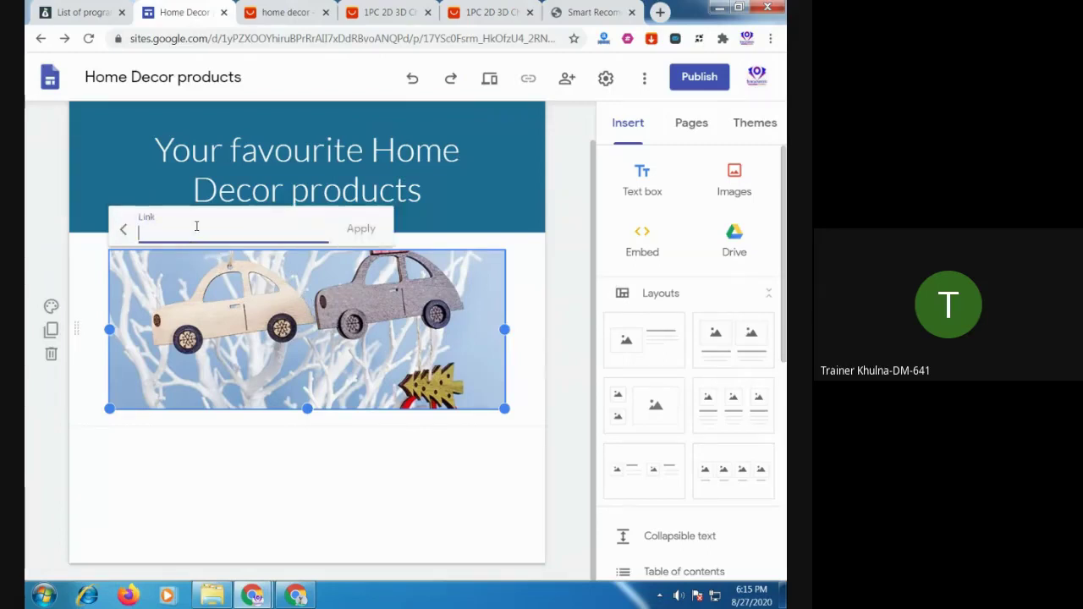
pyautogui.hotkey('ctrl', 'v')
pyautogui.click(361, 230)
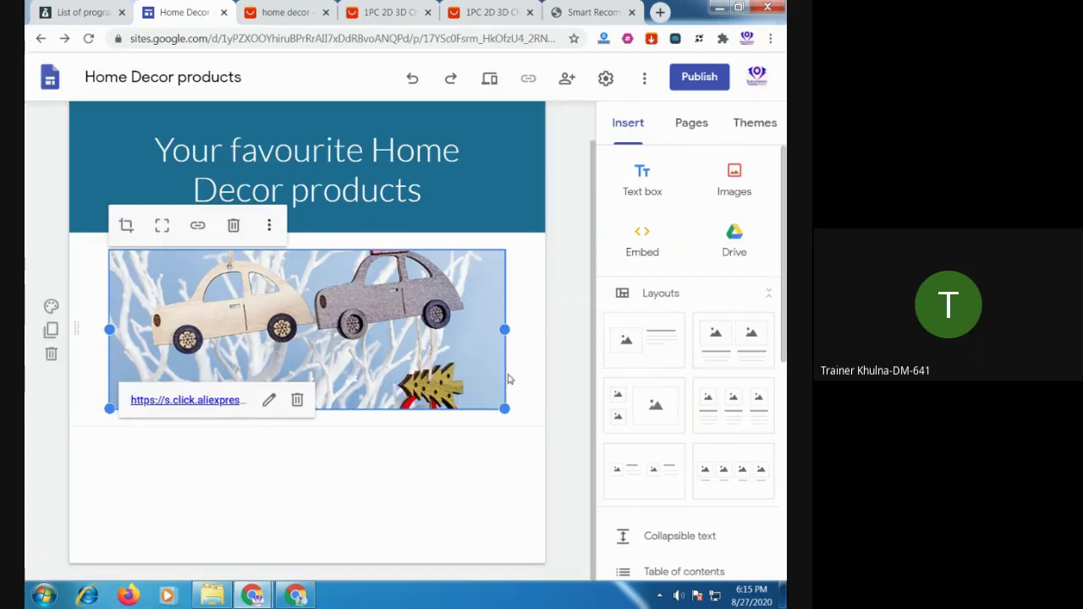
# Reselect the image to verify its link, then bring Google Meet forward
pyautogui.click(430, 483)
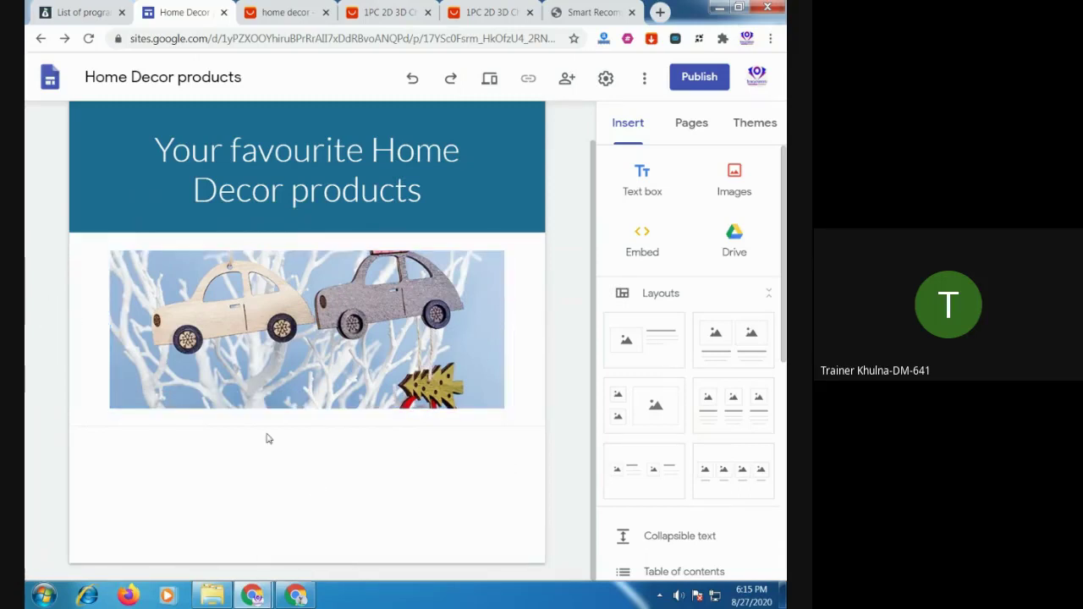
pyautogui.click(267, 352)
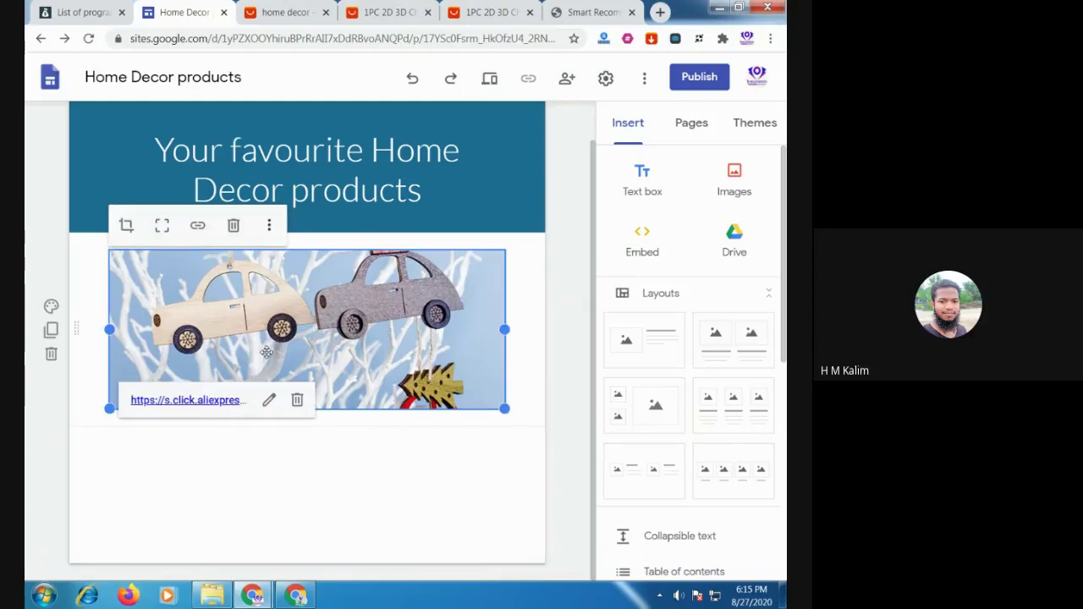
pyautogui.click(369, 479)
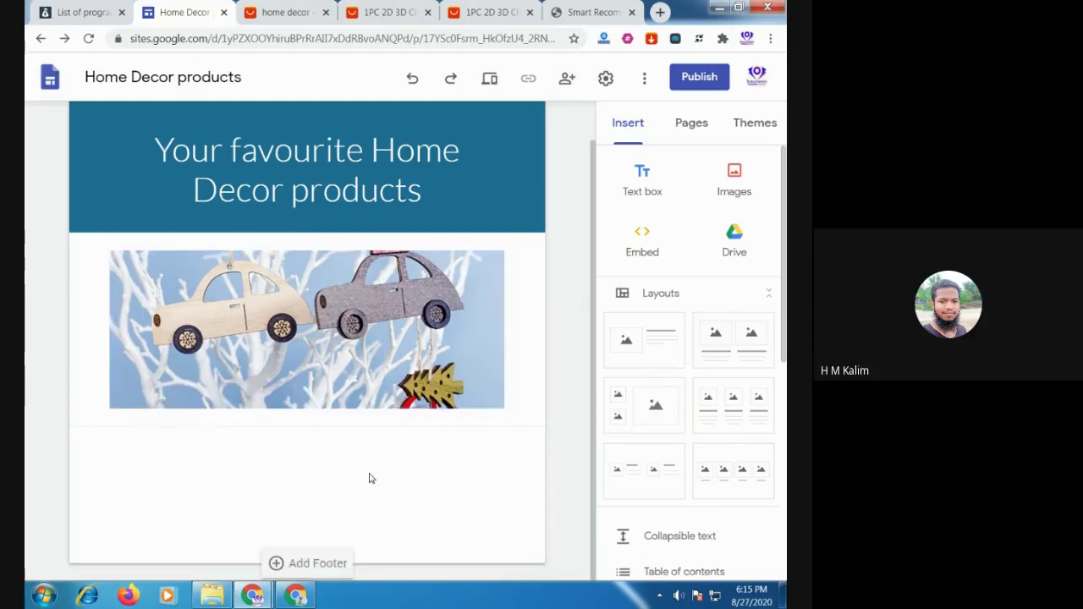
pyautogui.click(307, 596)
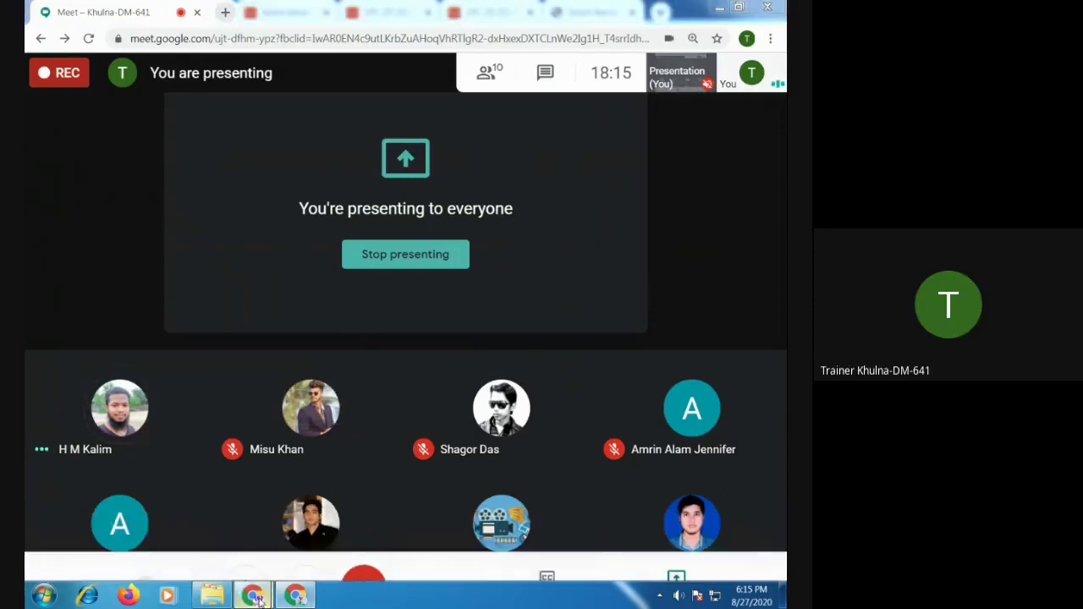
# Open a new browser tab and start entering portals.aliexpress.com with 'po'
pyautogui.moveTo(254, 594)
pyautogui.click(208, 511)
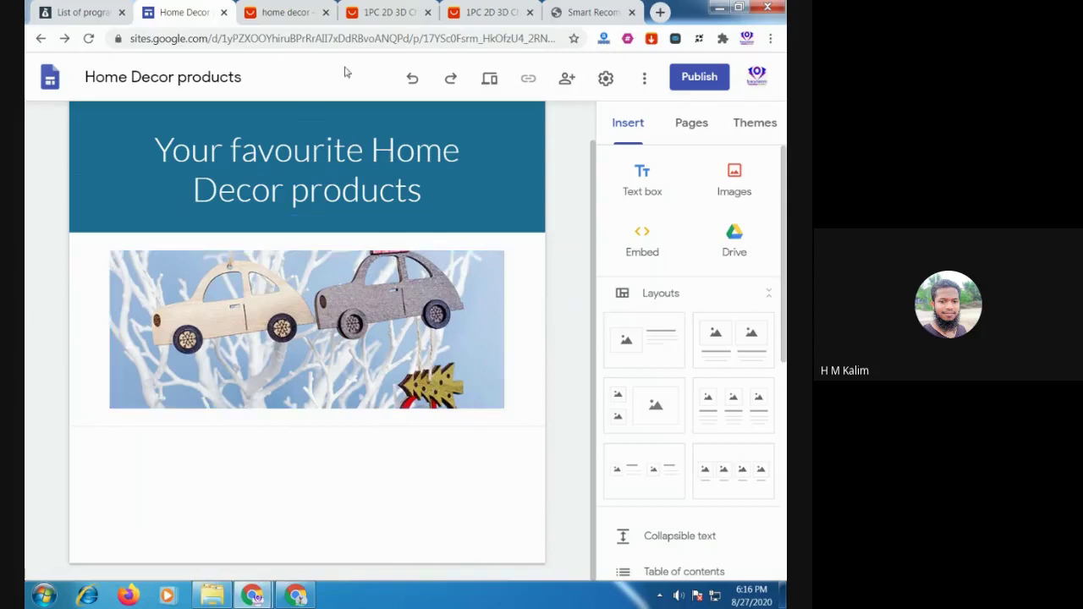
pyautogui.click(660, 13)
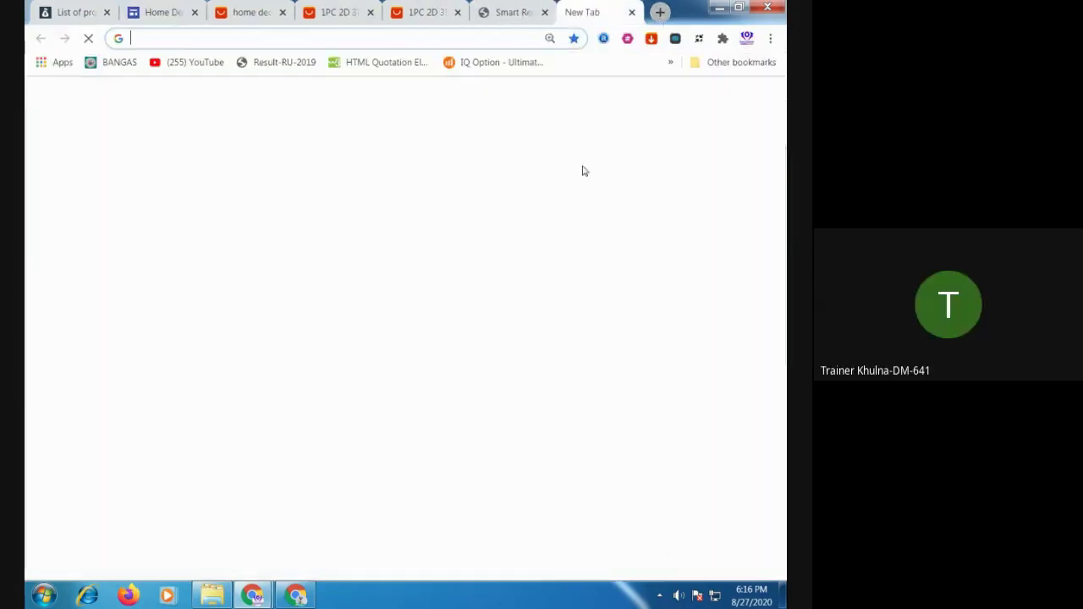
pyautogui.write('po')
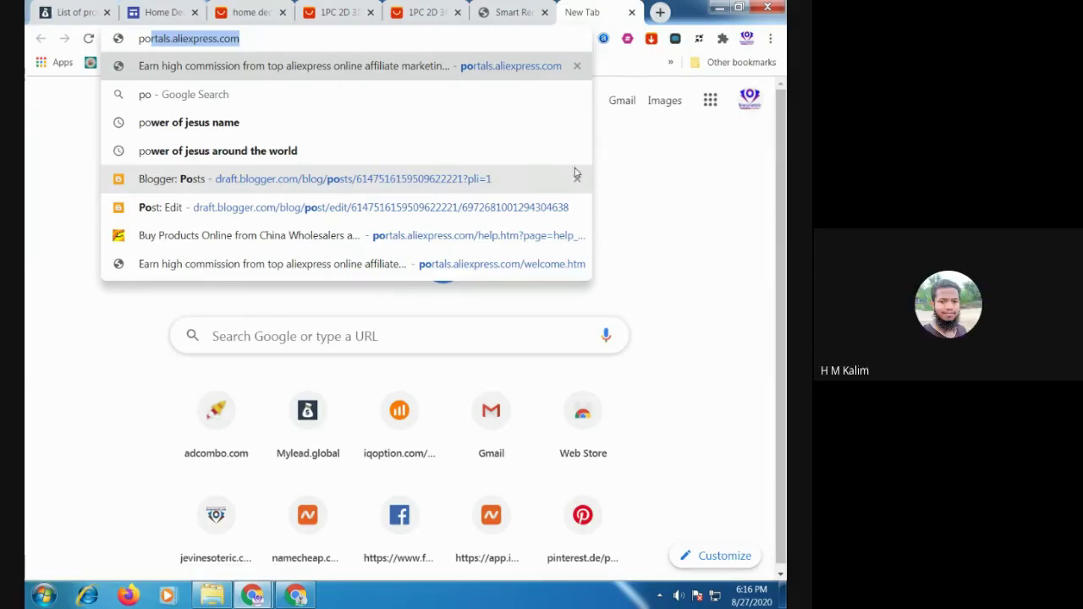
# Return from Google Meet to the browser's AliExpress Portals SiteStripe page
pyautogui.click(303, 590)
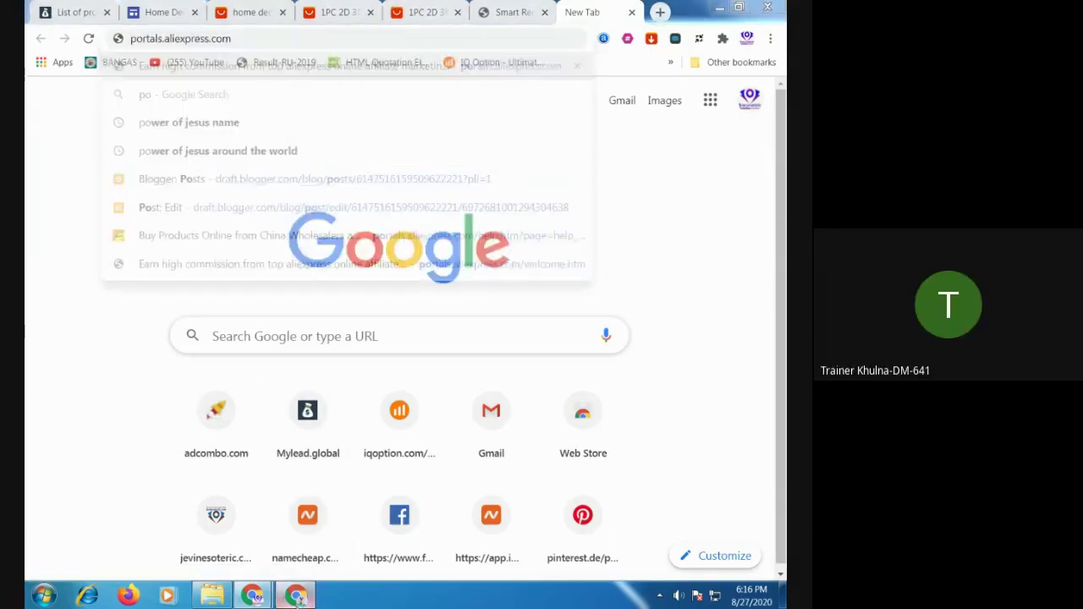
pyautogui.moveTo(311, 452)
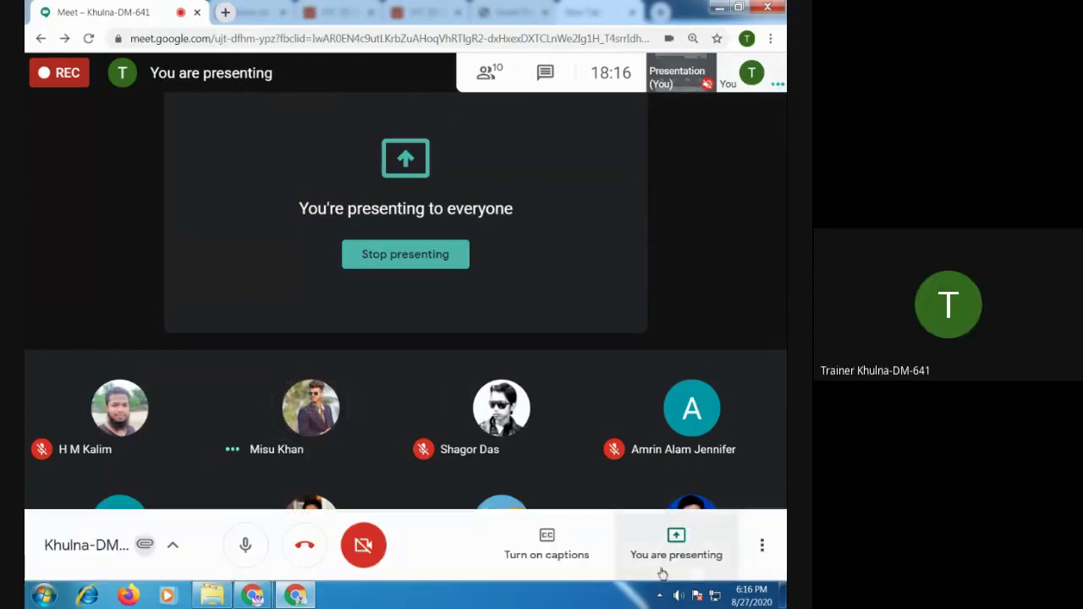
pyautogui.moveTo(663, 432)
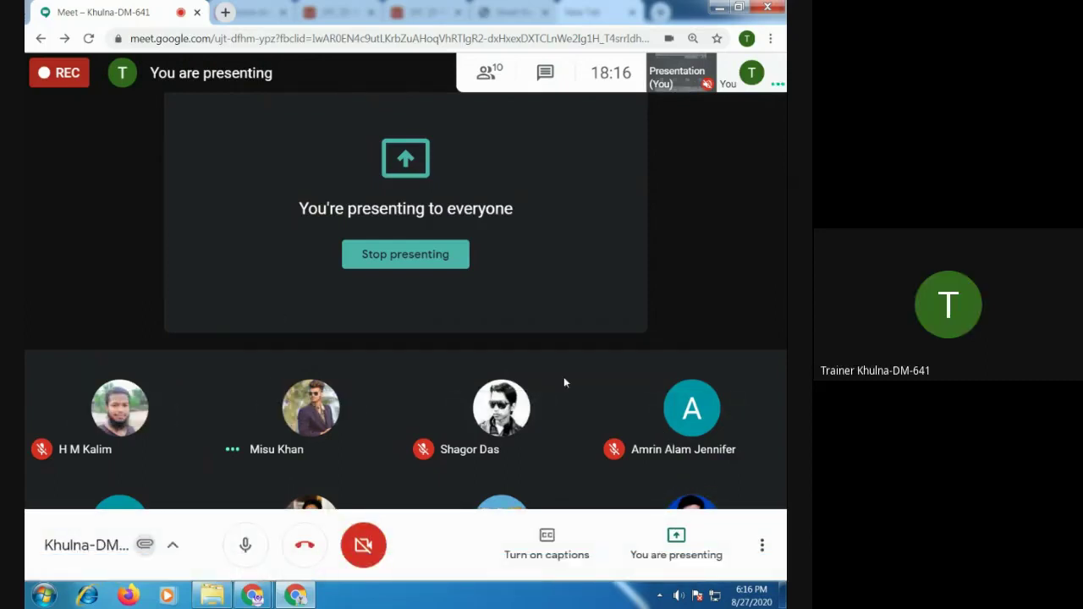
pyautogui.moveTo(252, 596)
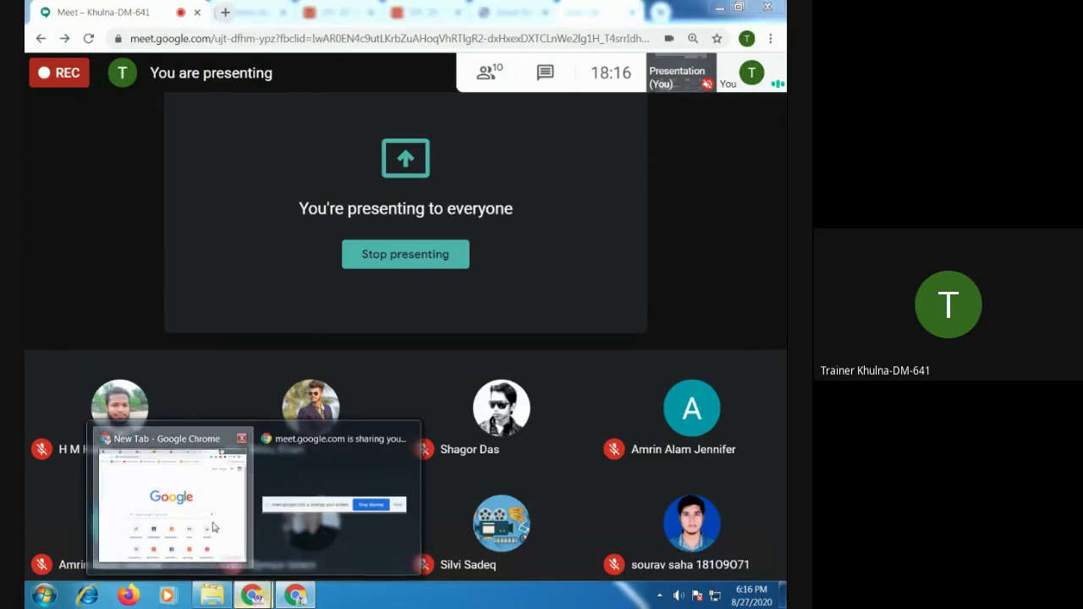
pyautogui.click(215, 523)
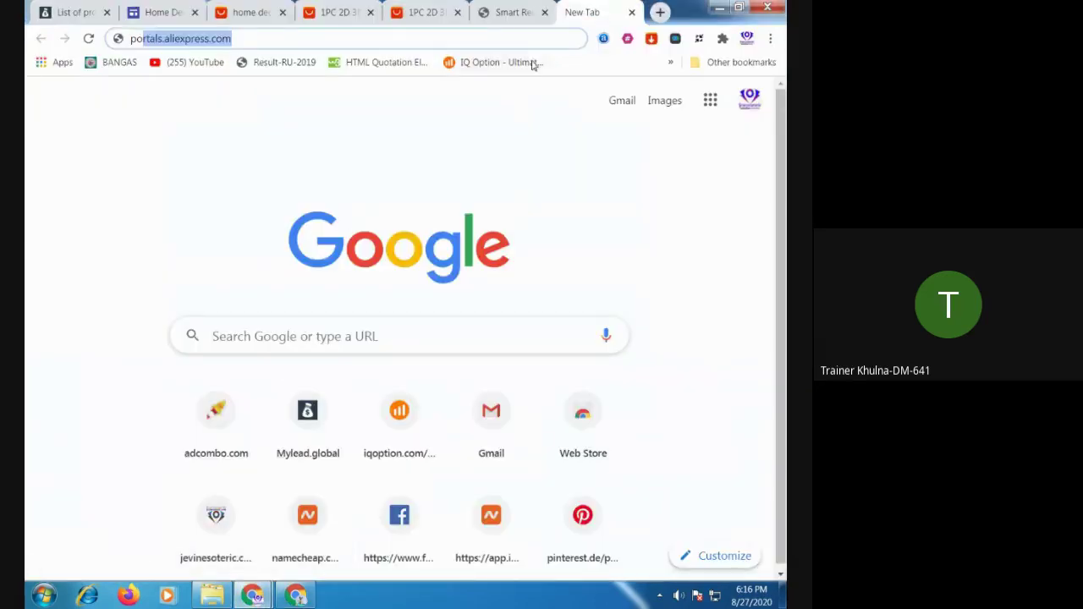
pyautogui.click(519, 18)
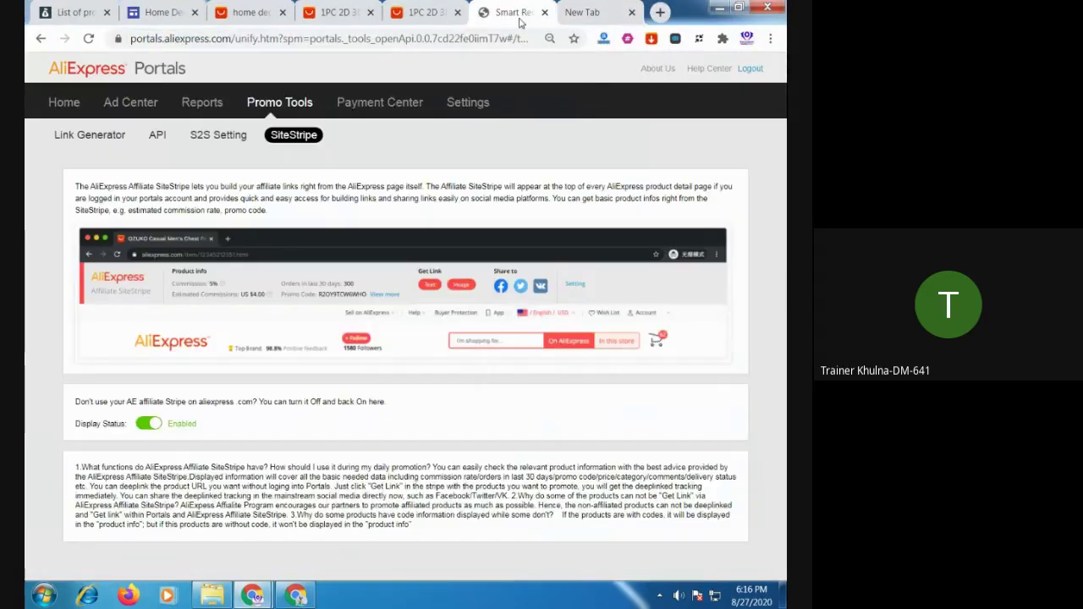
# Close the empty new tab and open the Portals account Settings 'My Websites' page
pyautogui.click(631, 13)
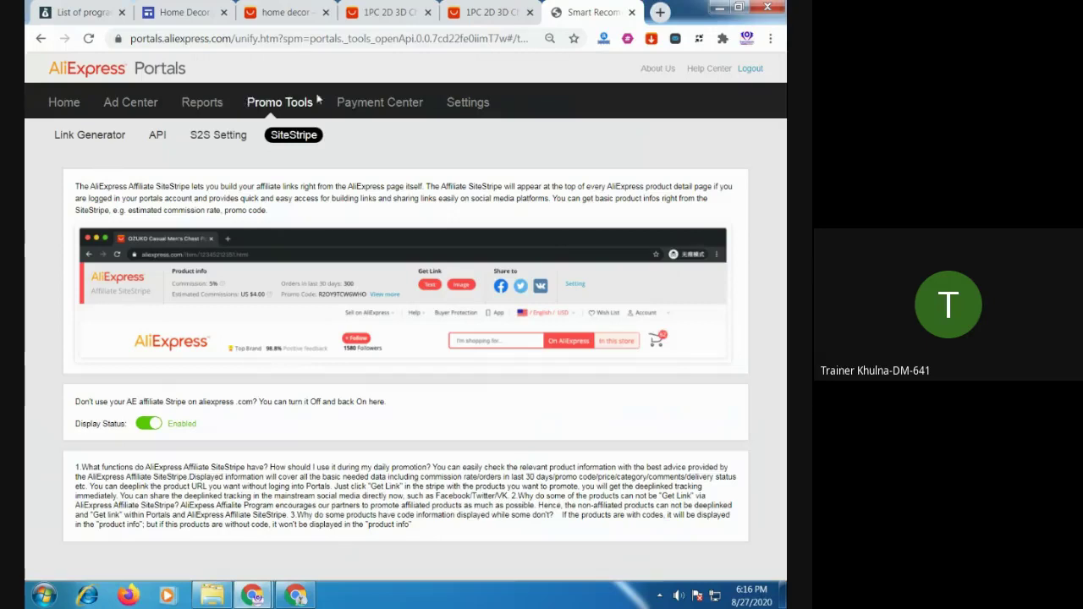
pyautogui.click(463, 107)
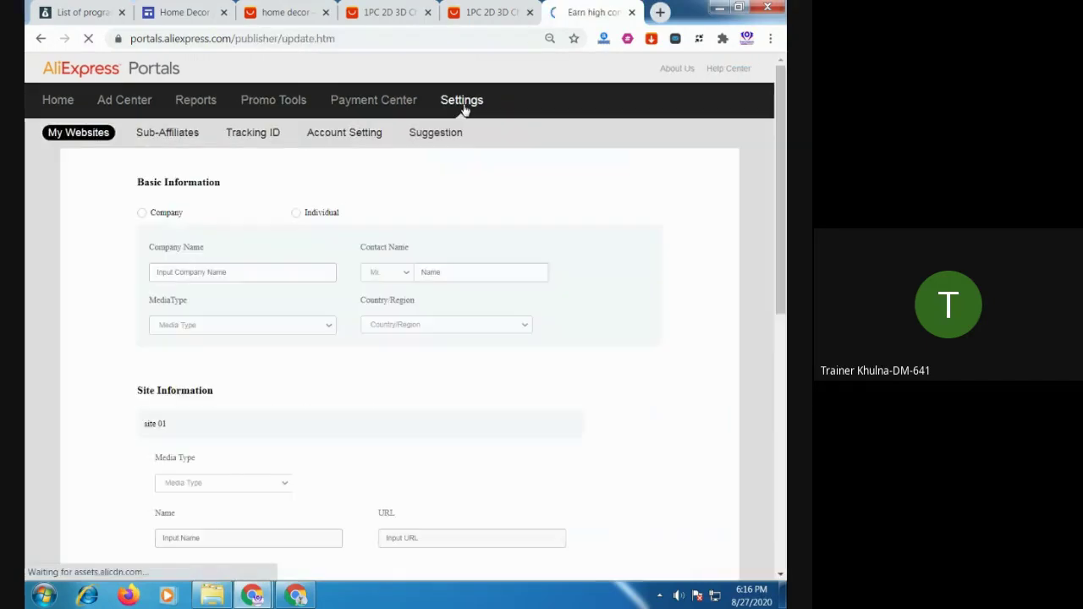
pyautogui.click(60, 103)
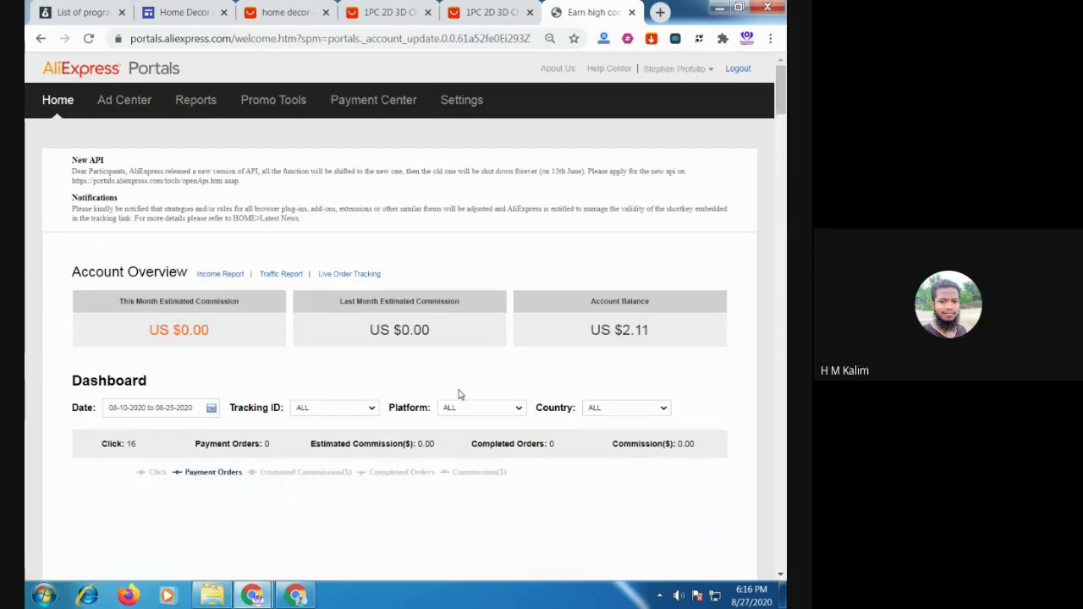
pyautogui.click(461, 103)
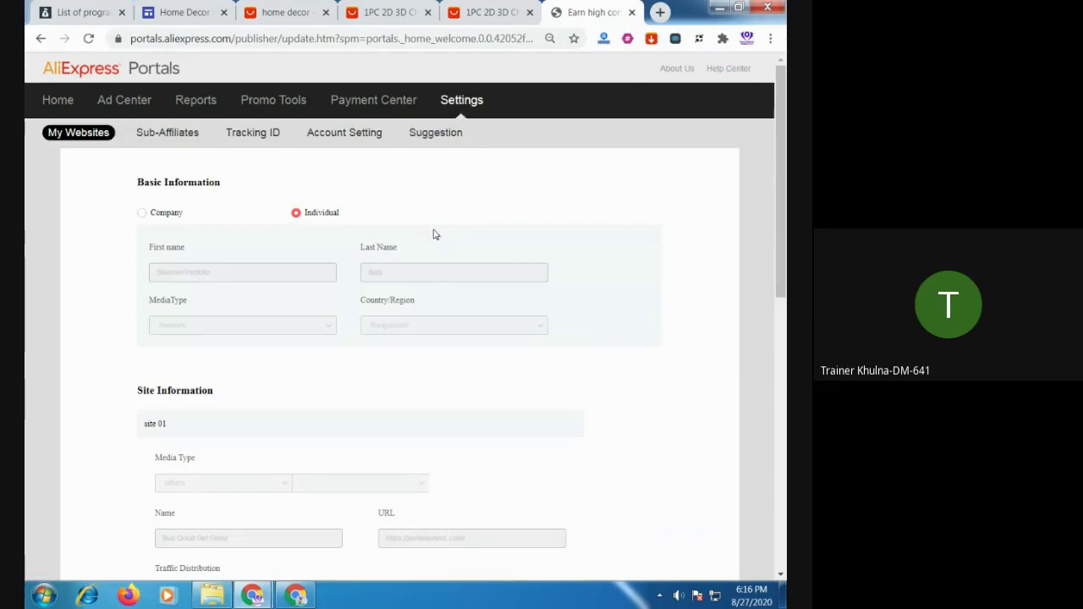
# Open the Tracking ID sub-tab to view smart5star, spbala2017 and the new-ID form
pyautogui.click(259, 138)
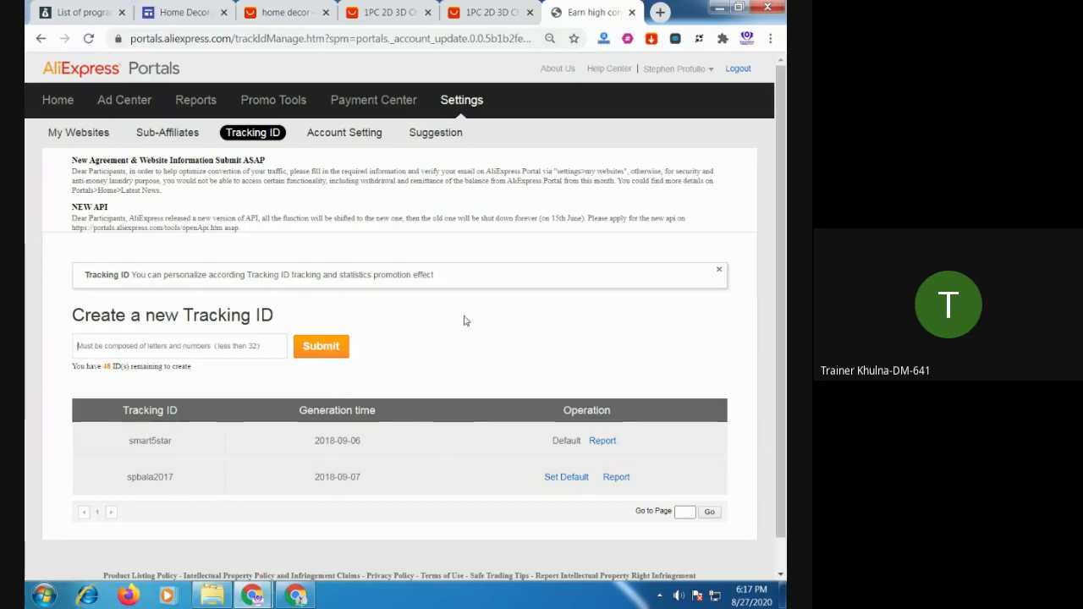
# Check the API and SiteStripe promo tools, close the home decor results tab, and return to the site editor
pyautogui.click(275, 102)
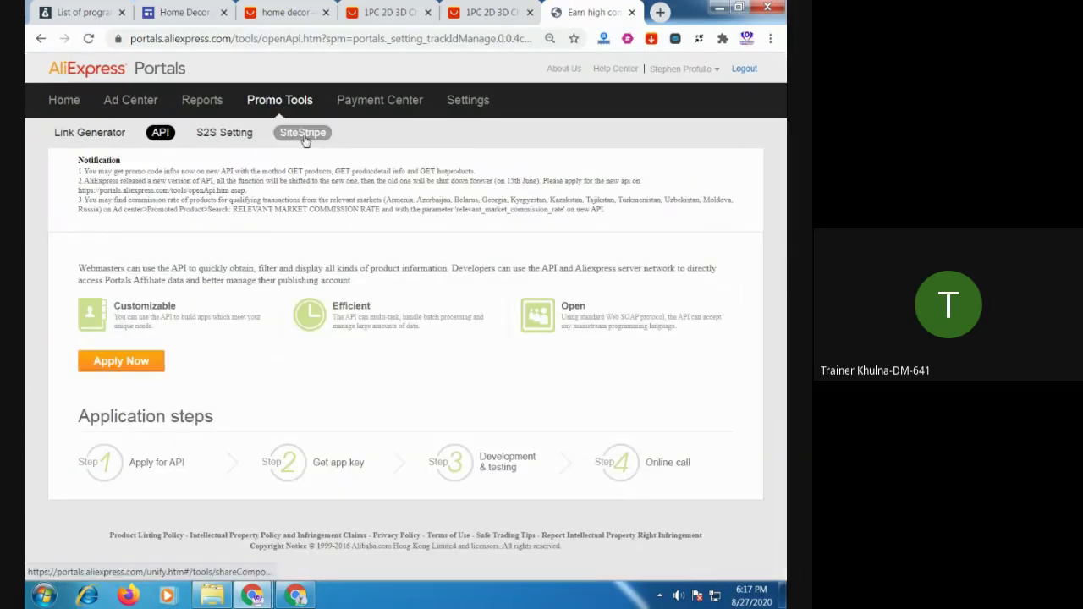
pyautogui.click(302, 133)
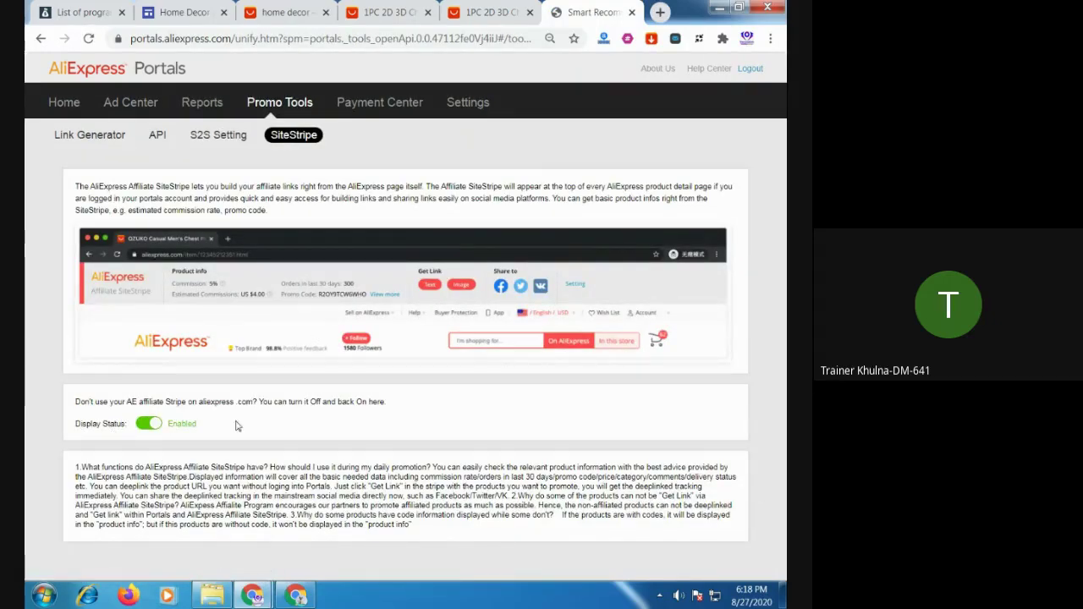
pyautogui.click(285, 12)
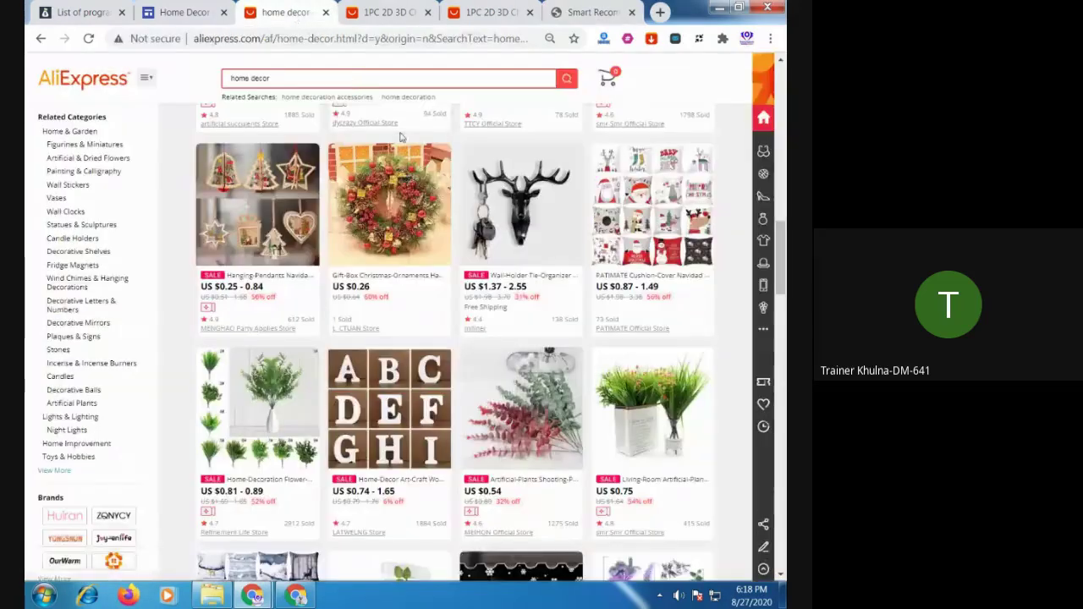
pyautogui.scroll(2, 403, 138)
pyautogui.scroll(5, 403, 138)
pyautogui.click(364, 11)
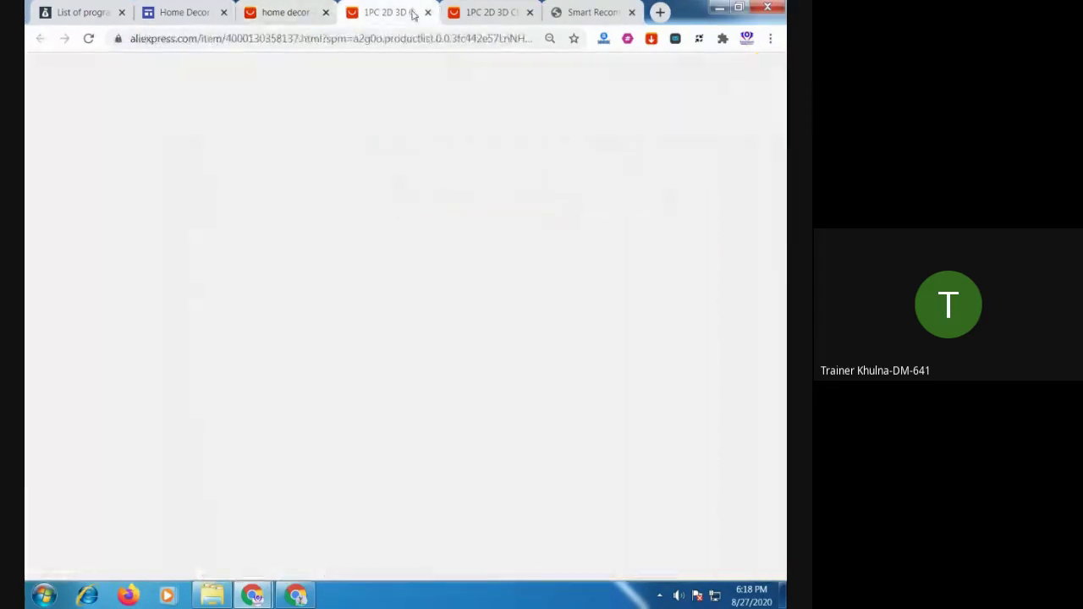
pyautogui.click(327, 13)
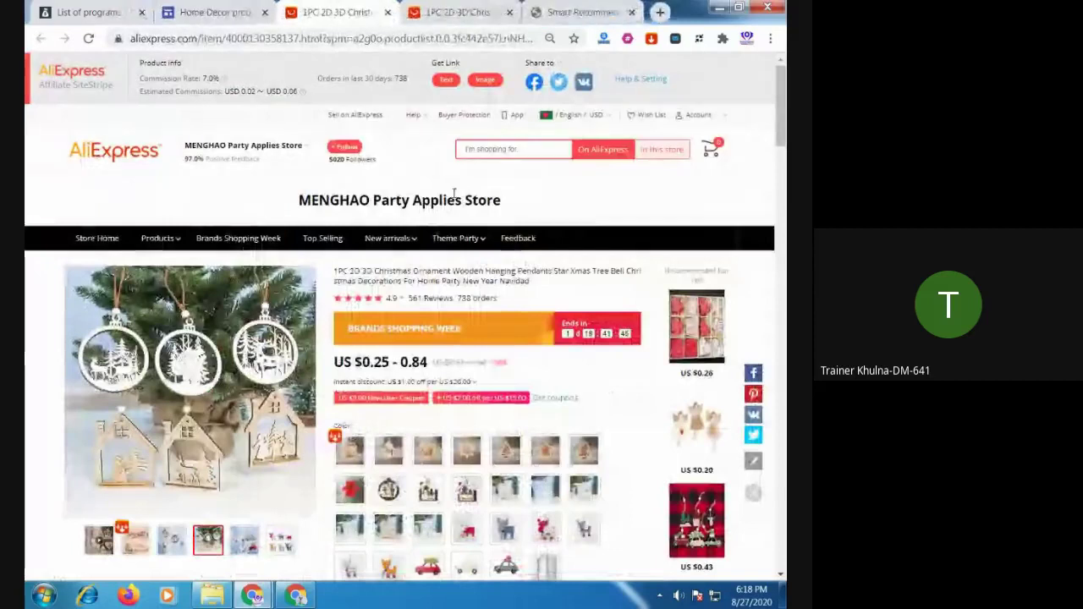
pyautogui.moveTo(461, 237)
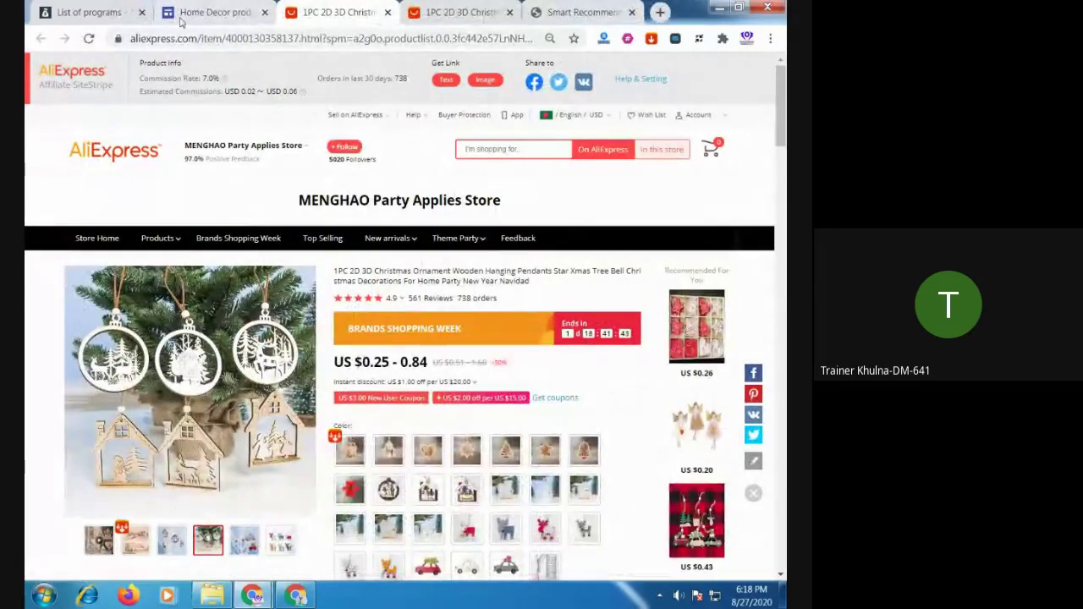
pyautogui.click(213, 12)
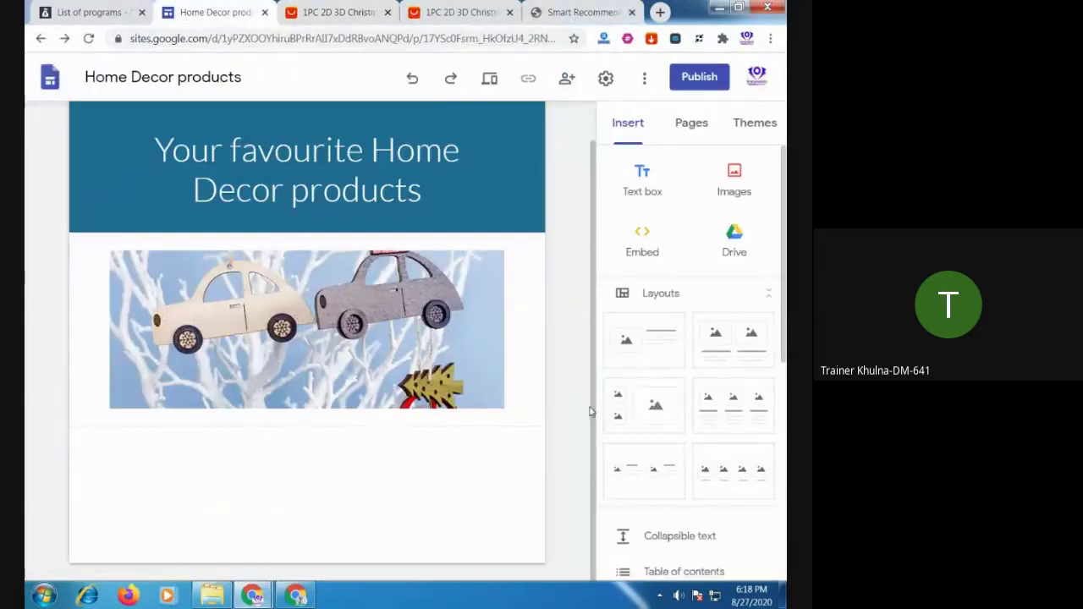
pyautogui.click(733, 241)
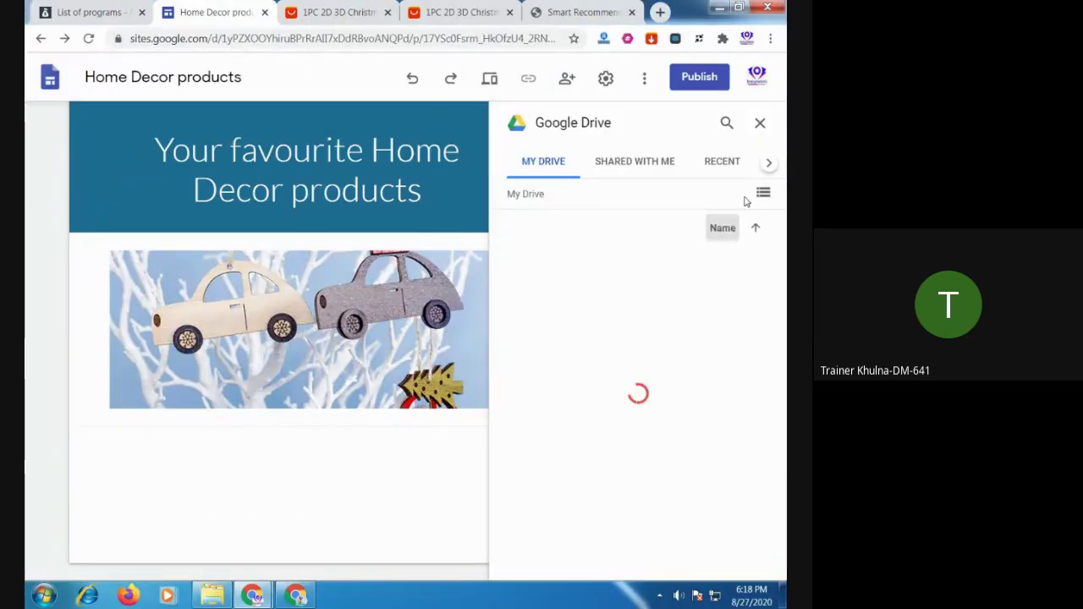
pyautogui.click(760, 123)
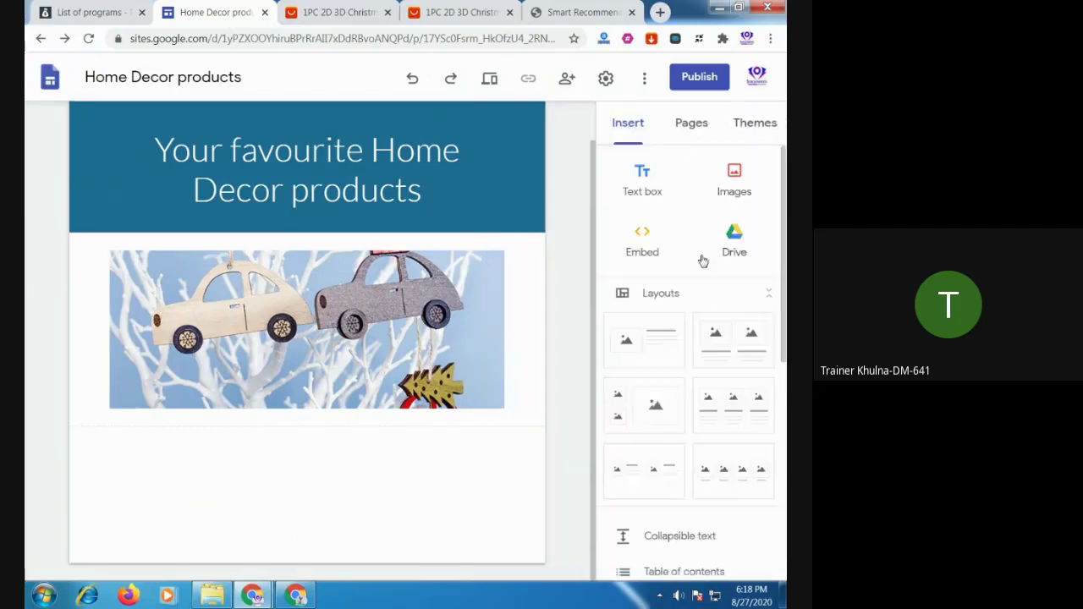
pyautogui.click(653, 255)
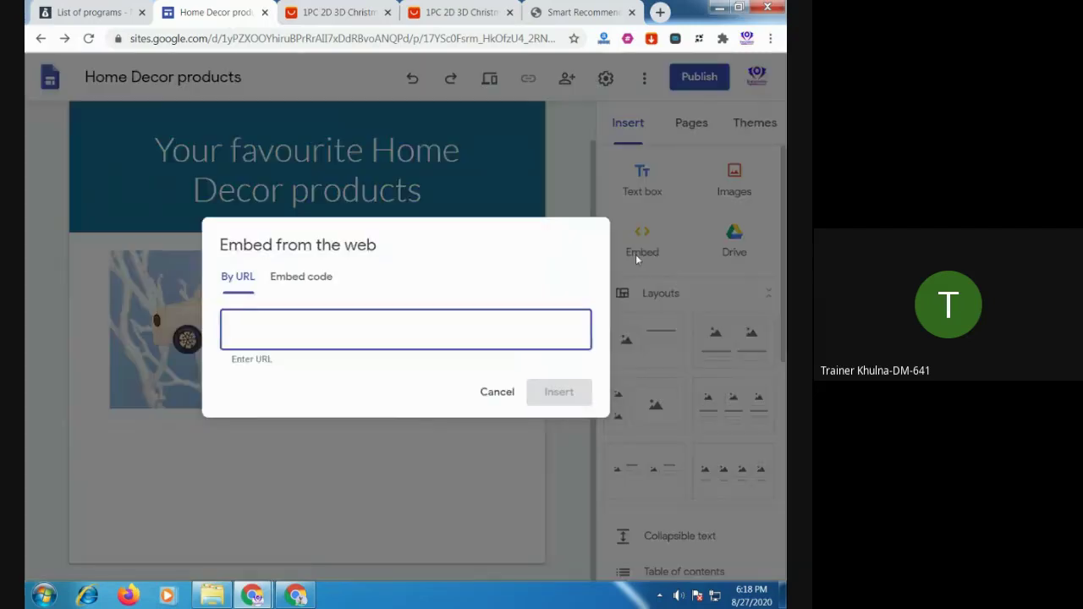
pyautogui.click(300, 282)
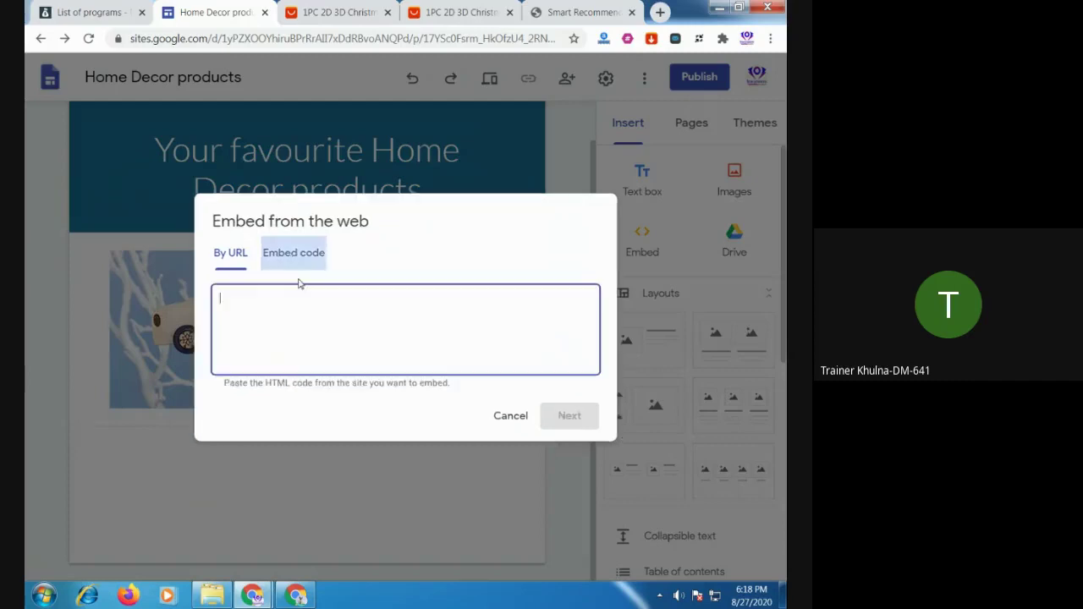
pyautogui.click(233, 254)
pyautogui.click(494, 392)
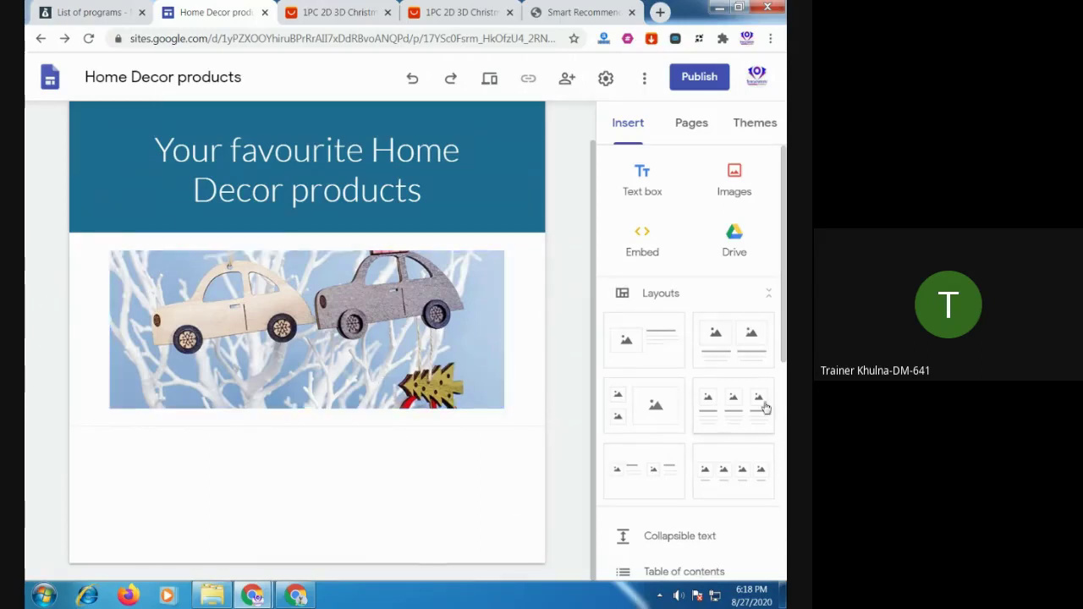
# Add an image-with-text layout and a three-image layout below the toy-car photo
pyautogui.scroll(-2, 752, 410)
pyautogui.scroll(2, 752, 410)
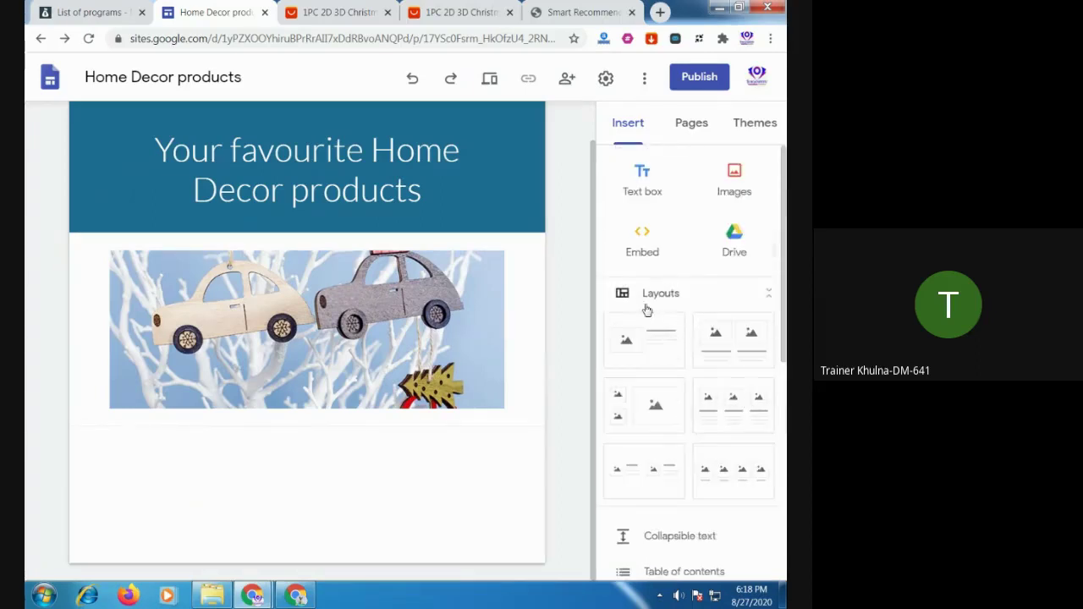
pyautogui.scroll(-2, 751, 387)
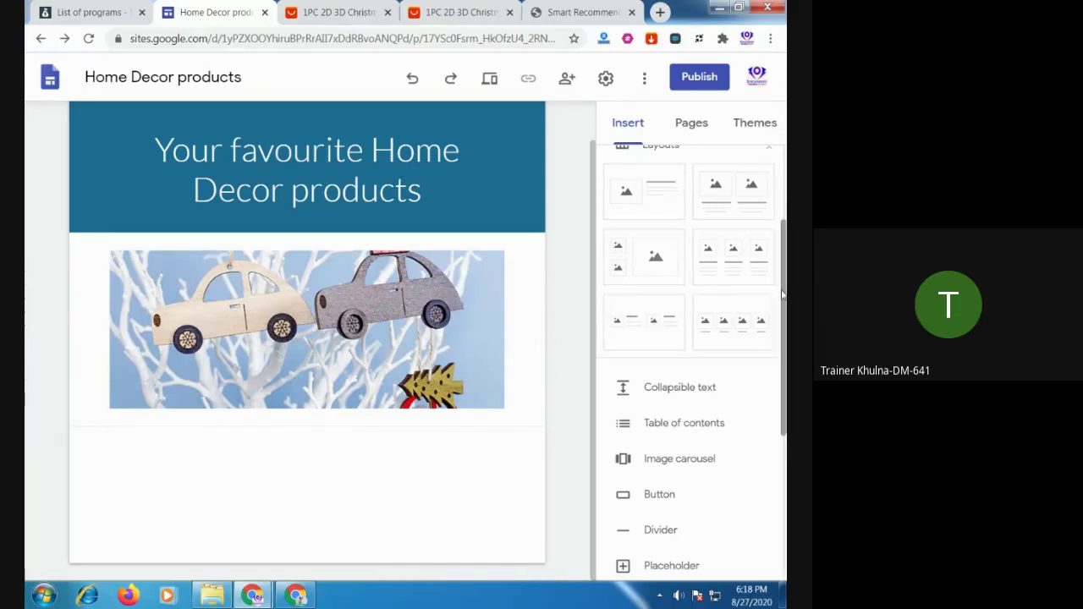
pyautogui.click(639, 207)
pyautogui.moveTo(639, 207); pyautogui.dragTo(329, 483)
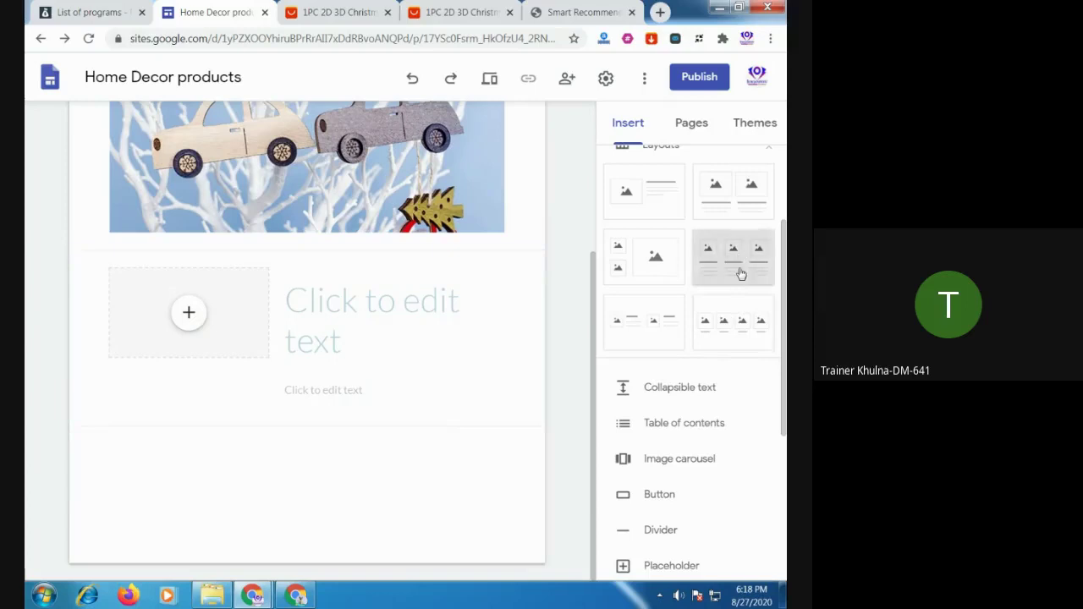
pyautogui.moveTo(741, 273); pyautogui.dragTo(357, 493)
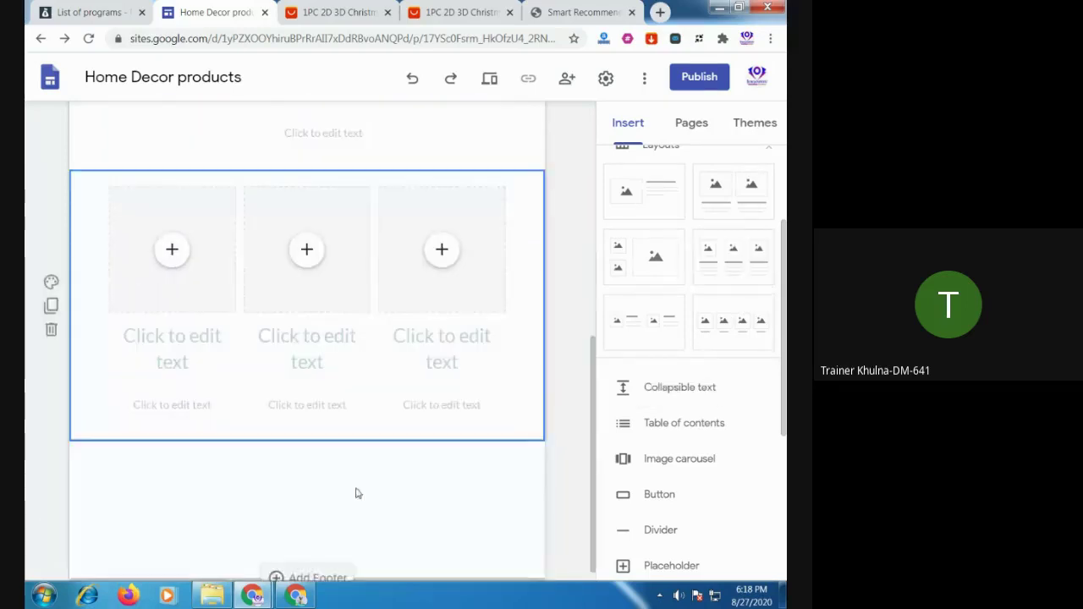
# Choose to upload an image from the computer into the image placeholder
pyautogui.scroll(3, 357, 493)
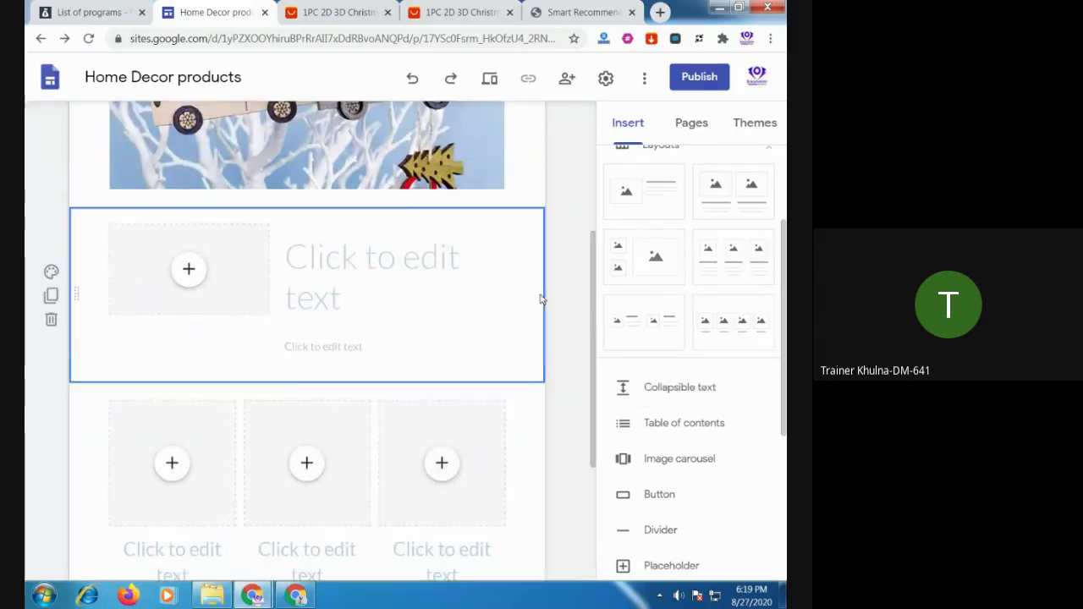
pyautogui.click(192, 272)
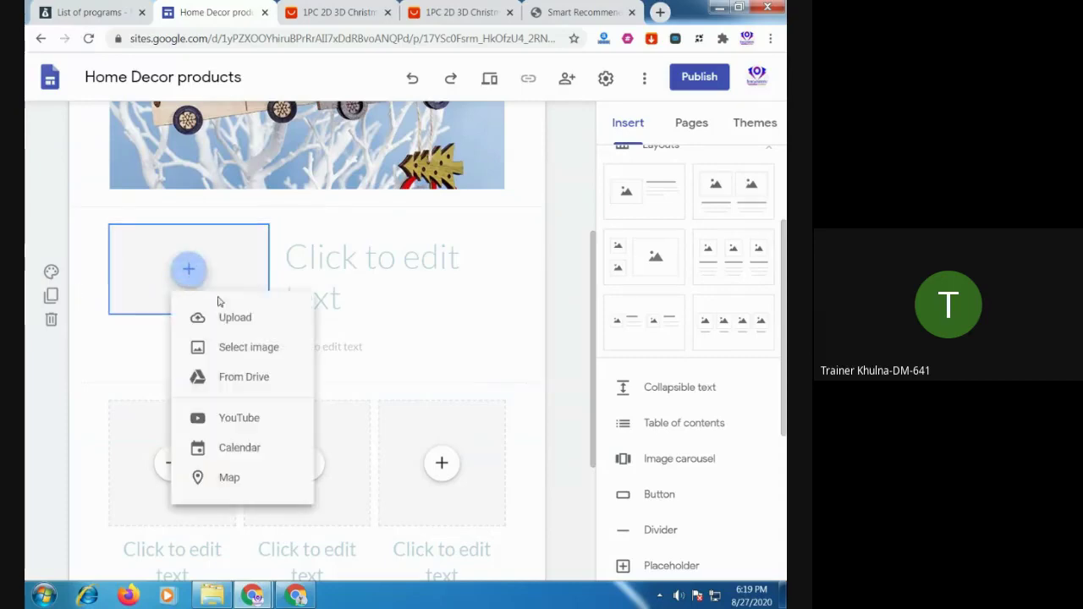
pyautogui.click(235, 318)
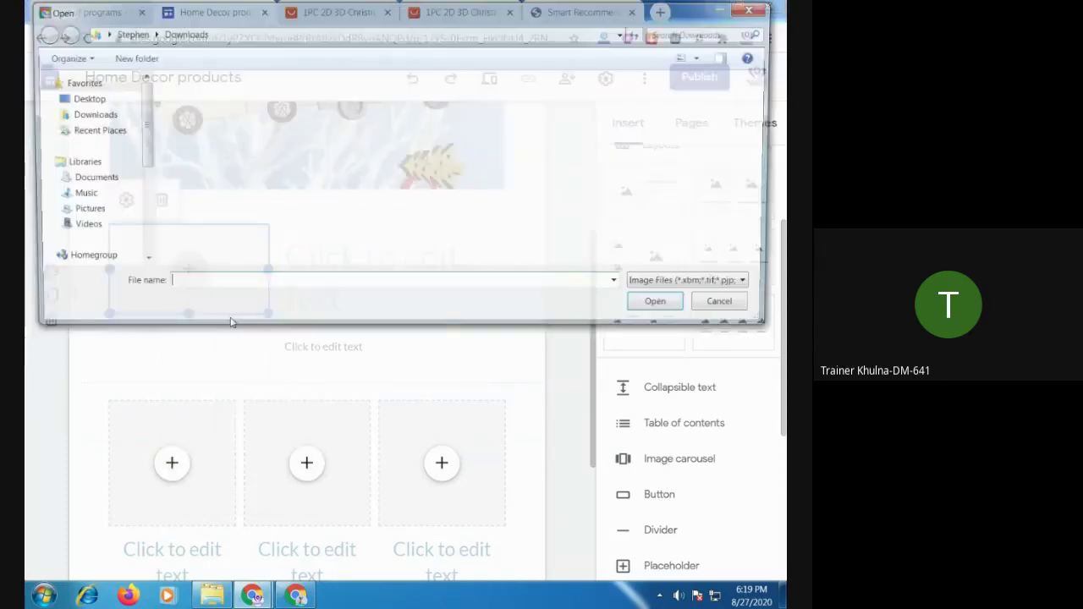
# Insert the chosen picture into the image-and-text section's placeholder
pyautogui.doubleClick(285, 169)
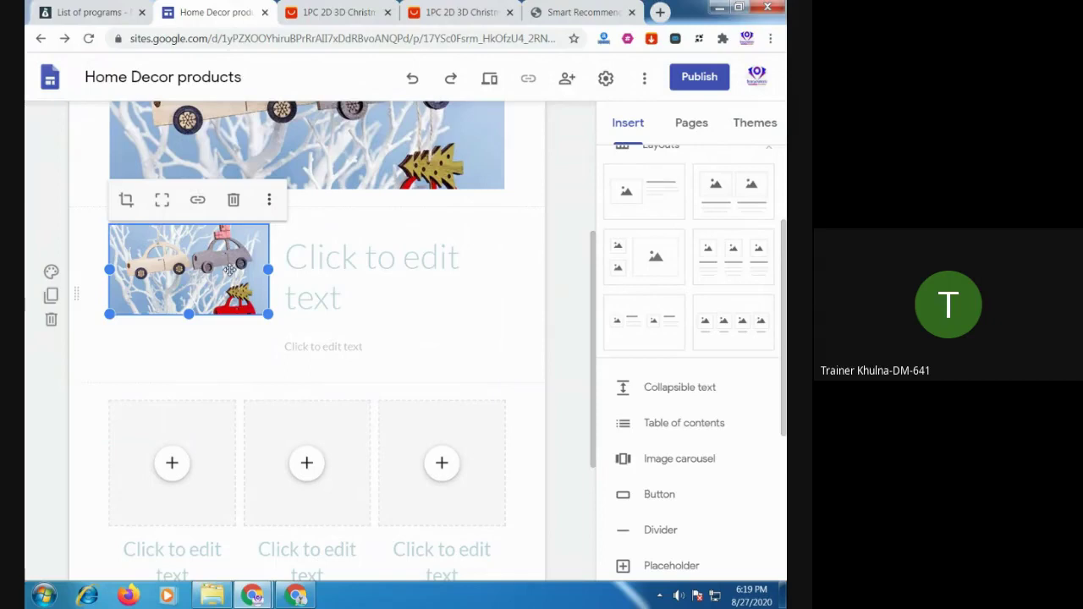
pyautogui.click(519, 355)
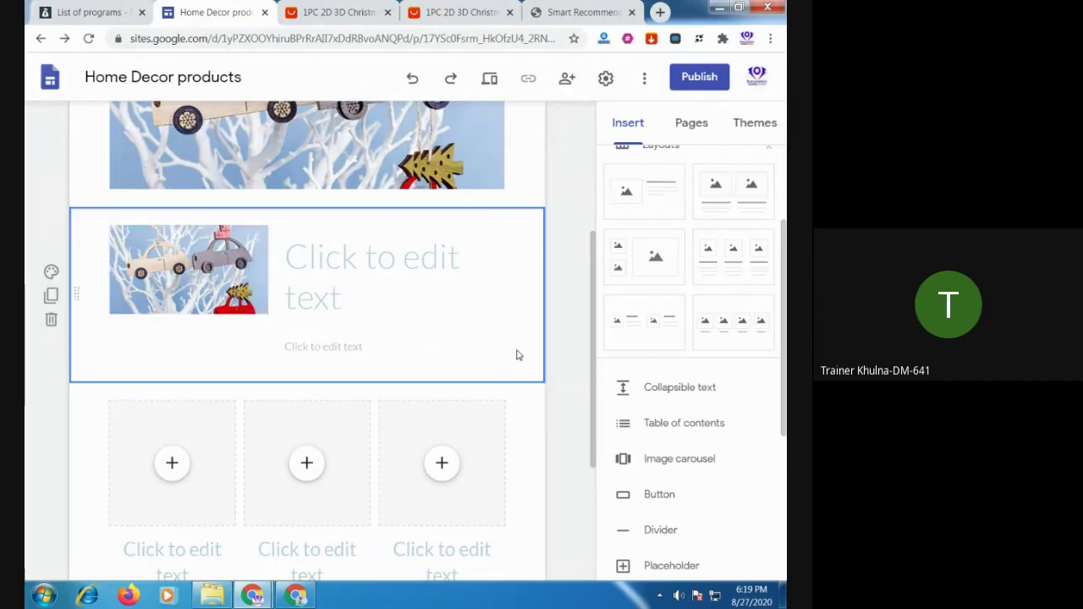
pyautogui.click(215, 260)
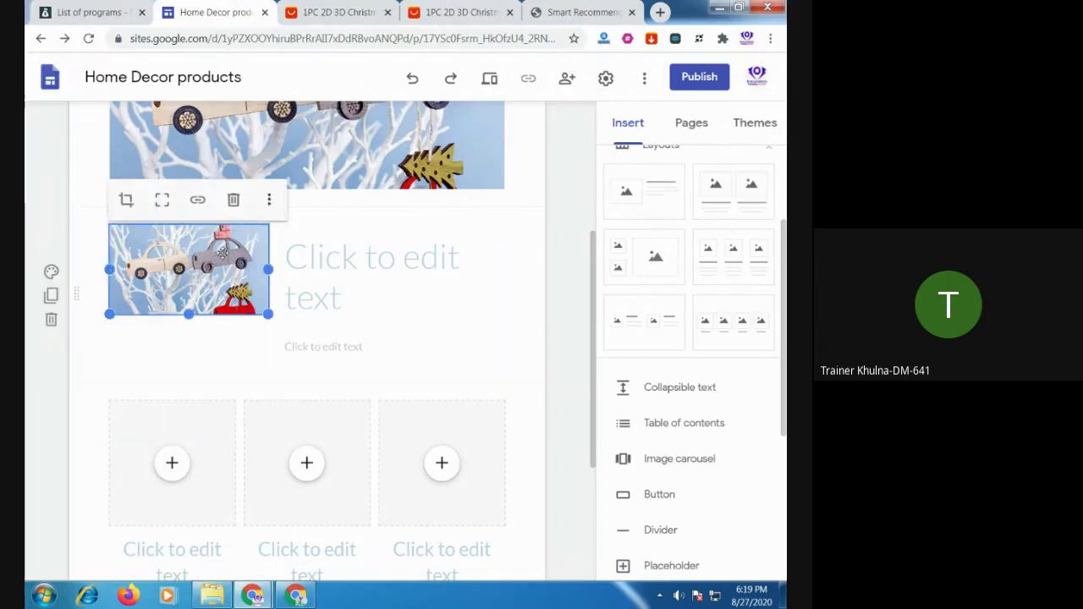
# Replace that image with pc-2-d-3-d-christmas-ornament-wooden-hang_main-3.jpg
pyautogui.click(269, 200)
pyautogui.moveTo(271, 208)
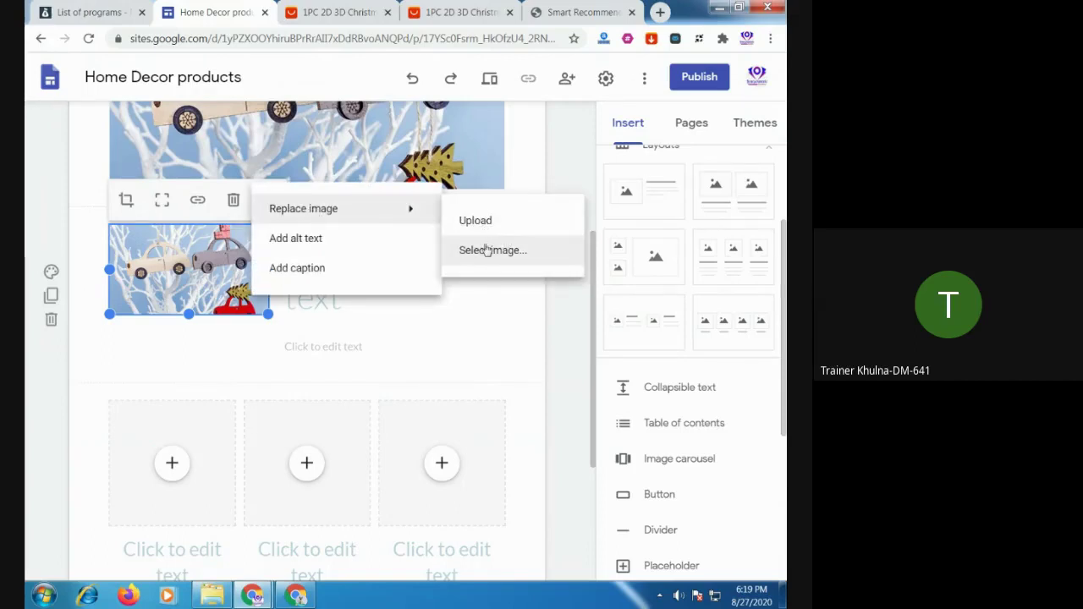
pyautogui.click(475, 220)
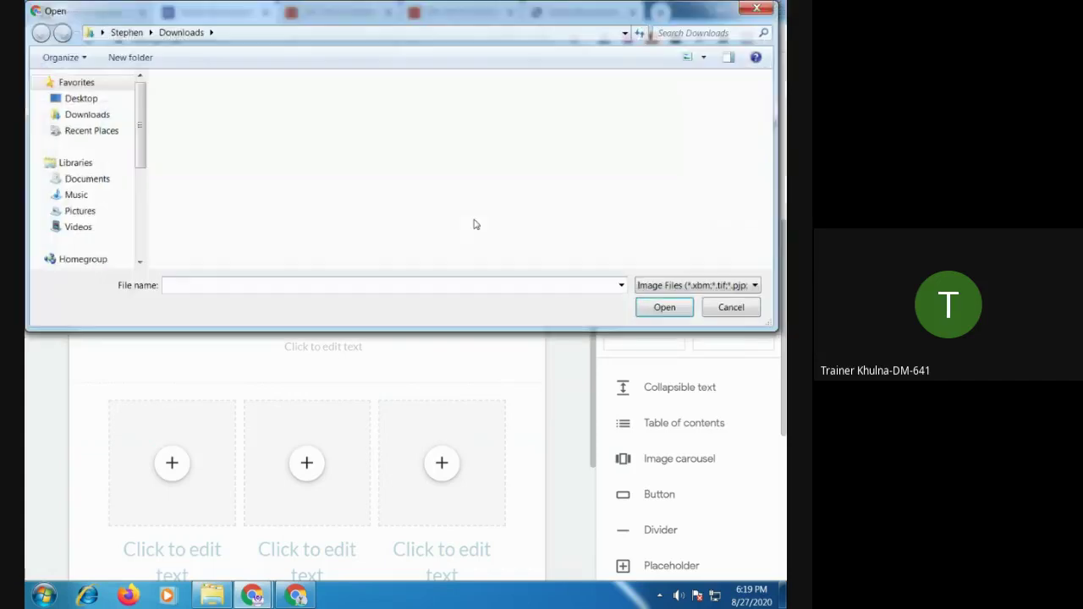
pyautogui.doubleClick(467, 143)
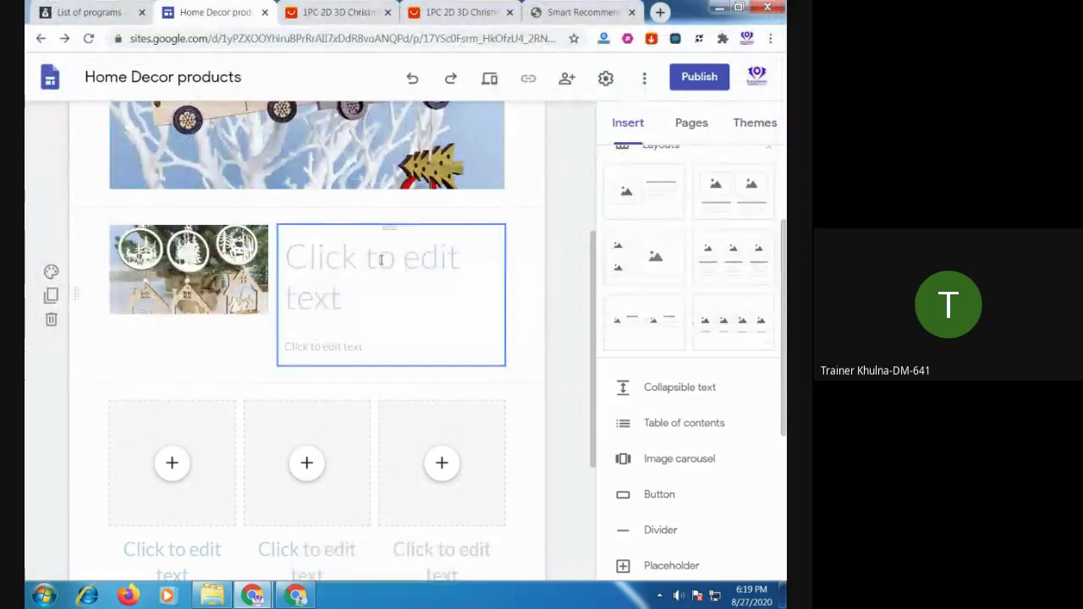
pyautogui.click(383, 259)
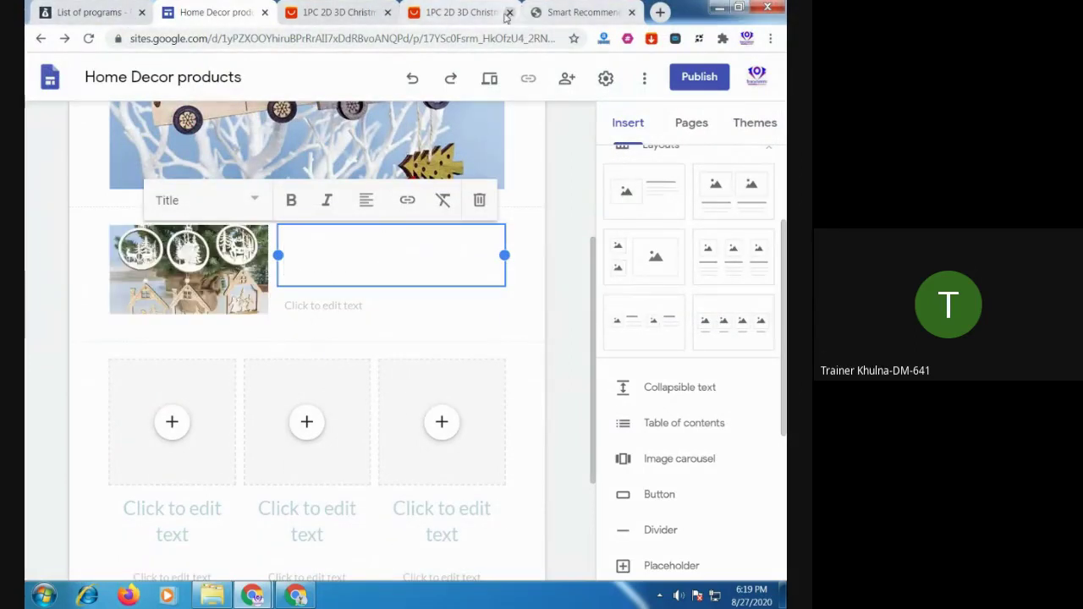
# Select and copy the wooden Christmas ornament's full product title from the AliExpress page
pyautogui.click(446, 14)
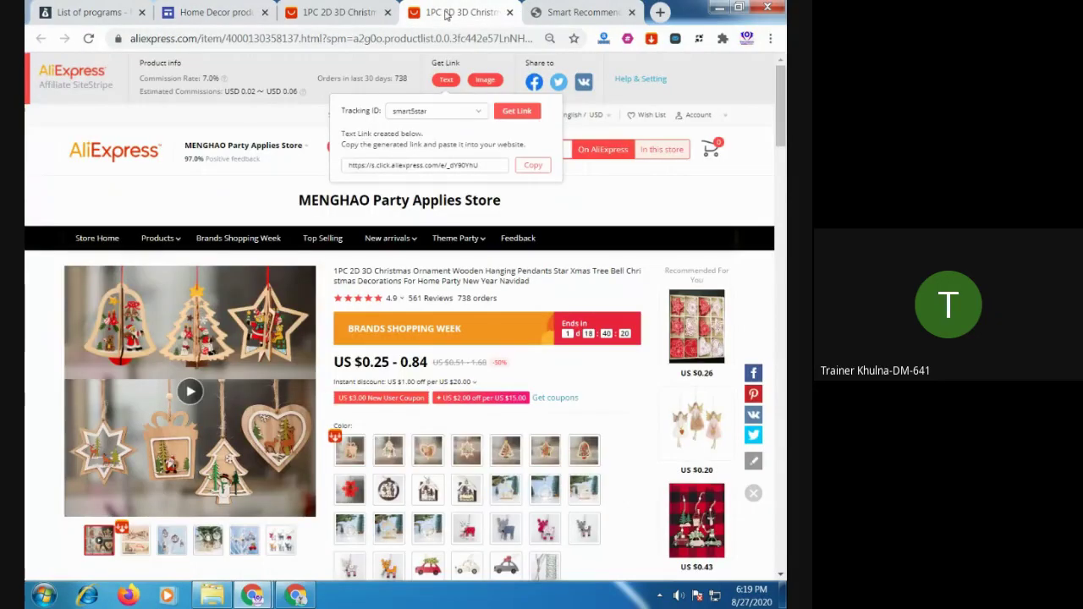
pyautogui.scroll(-1, 415, 328)
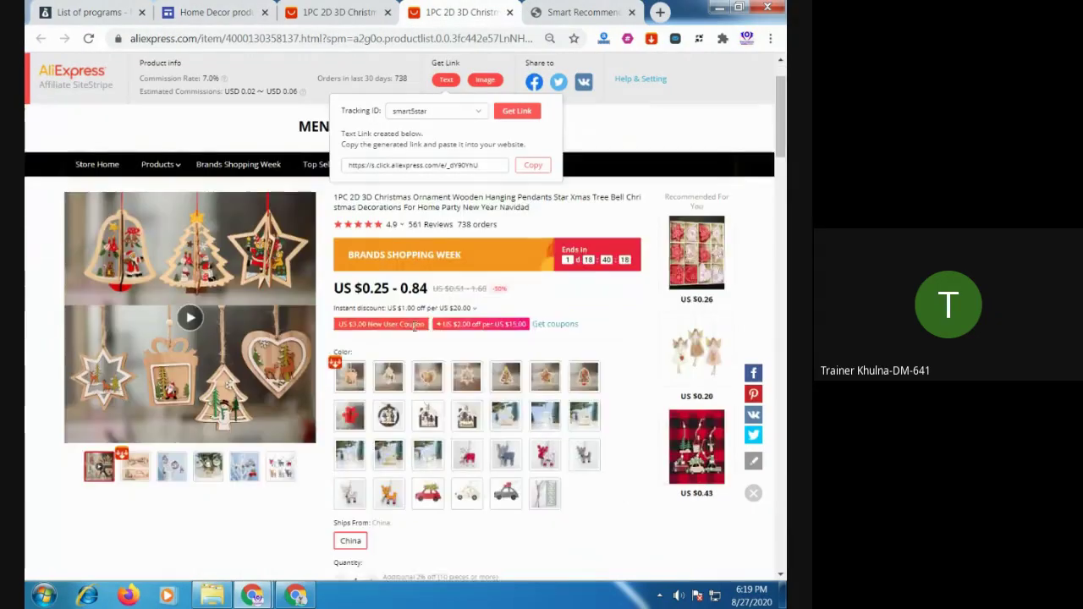
pyautogui.scroll(1, 385, 301)
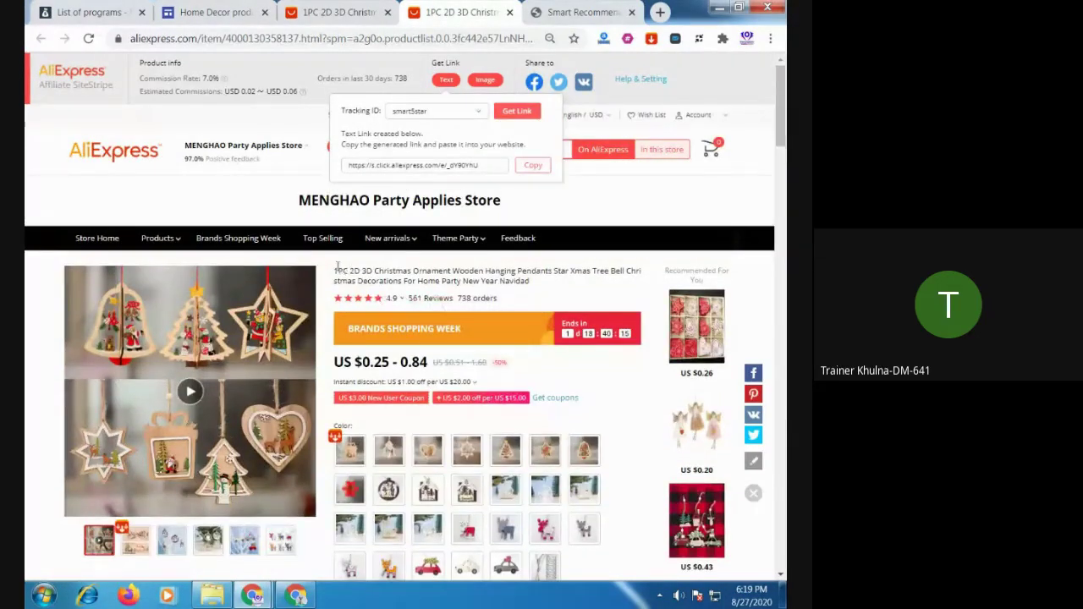
pyautogui.scroll(-3, 336, 270)
pyautogui.scroll(2, 344, 206)
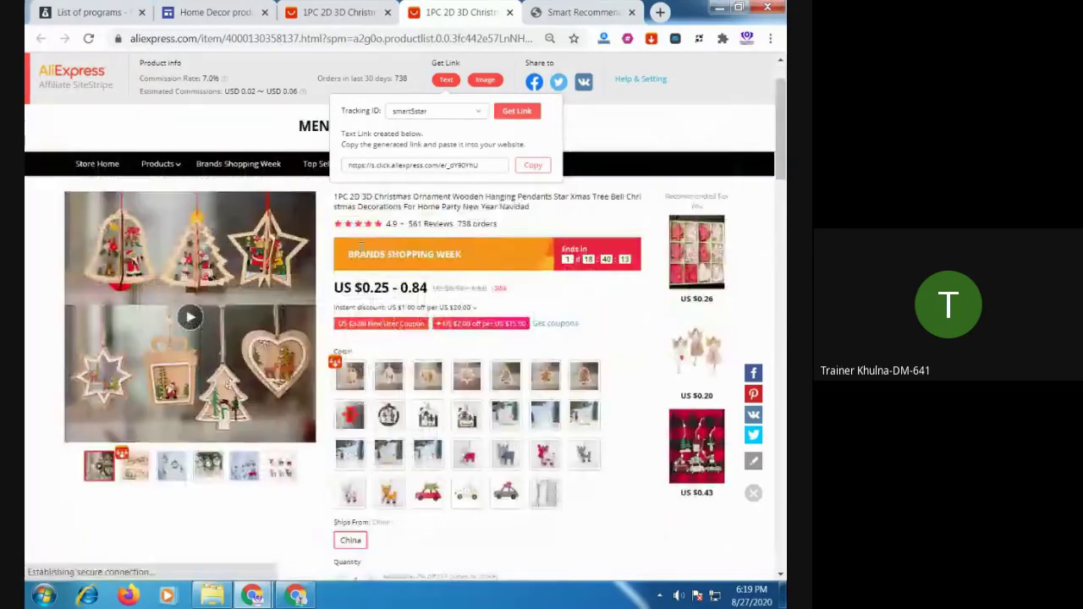
pyautogui.tripleClick(344, 207)
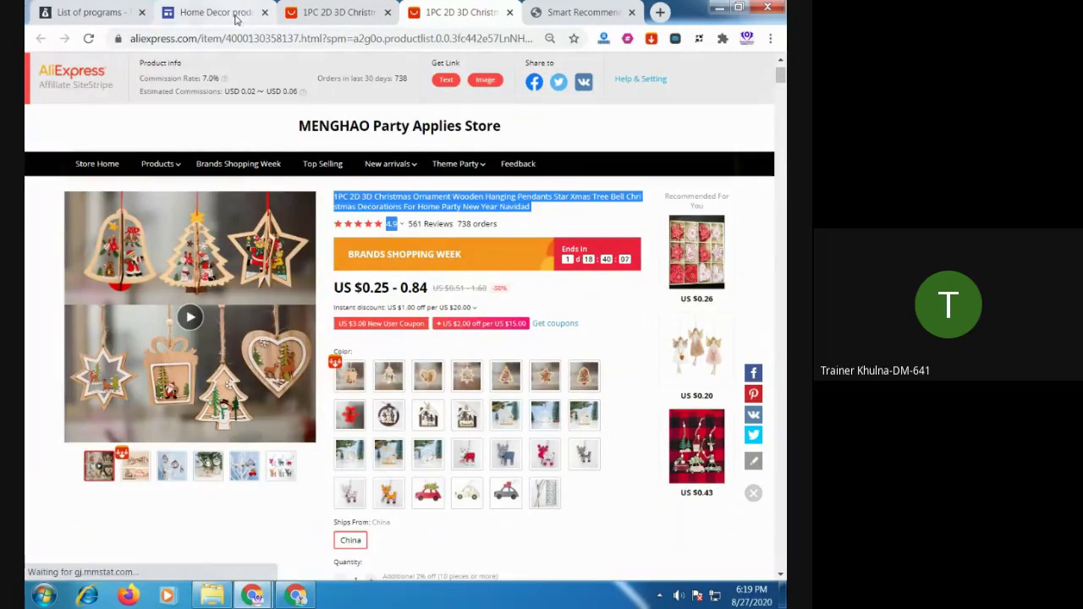
pyautogui.click(233, 15)
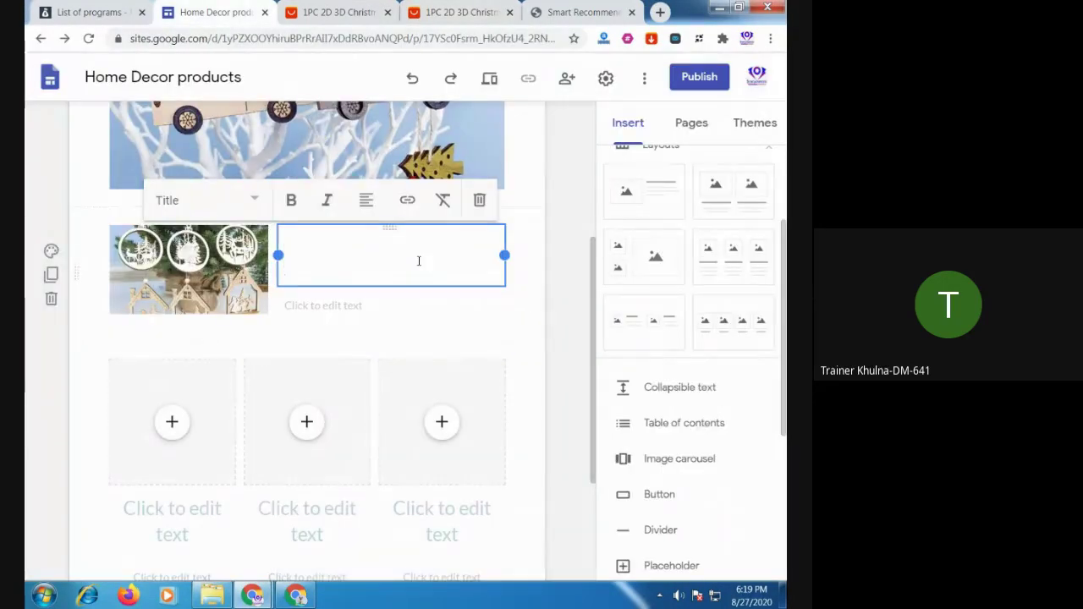
# Paste the product title into the text box and style it all as Subheading
pyautogui.hotkey('ctrl', 'v')
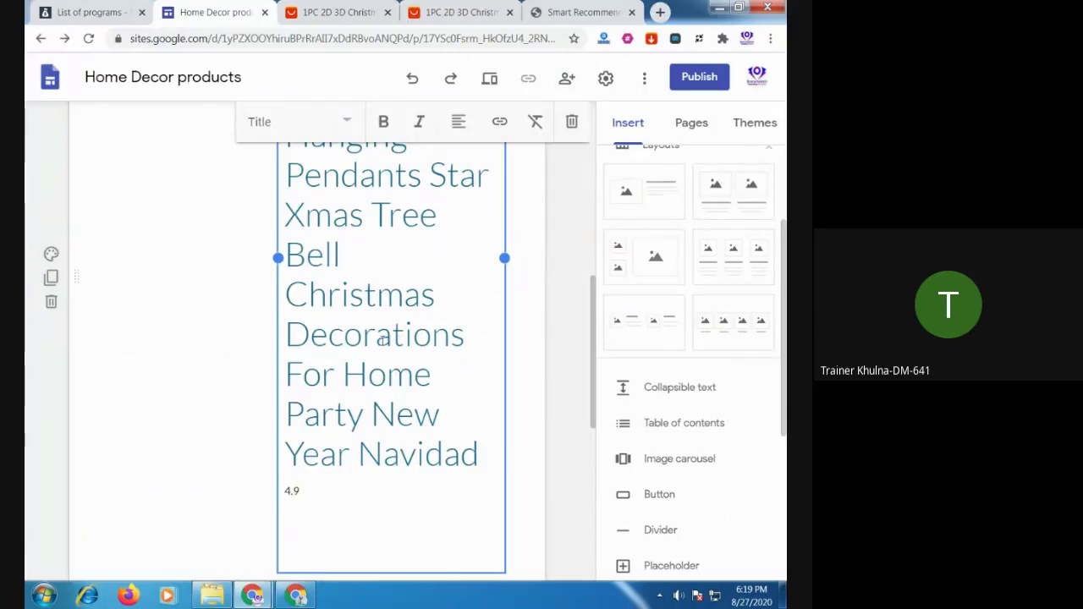
pyautogui.click(348, 123)
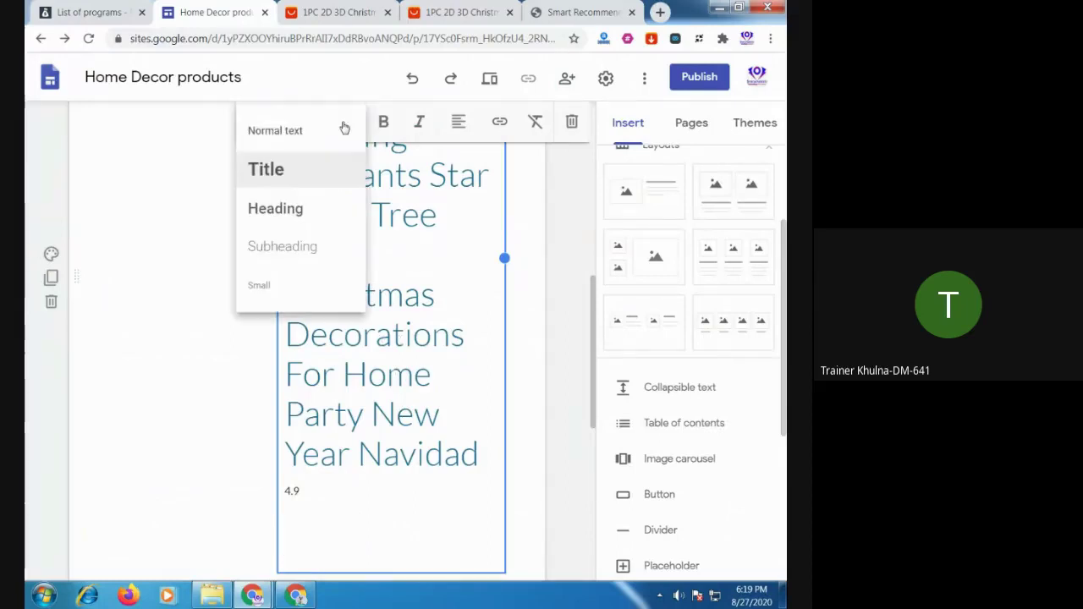
pyautogui.click(283, 247)
pyautogui.click(405, 339)
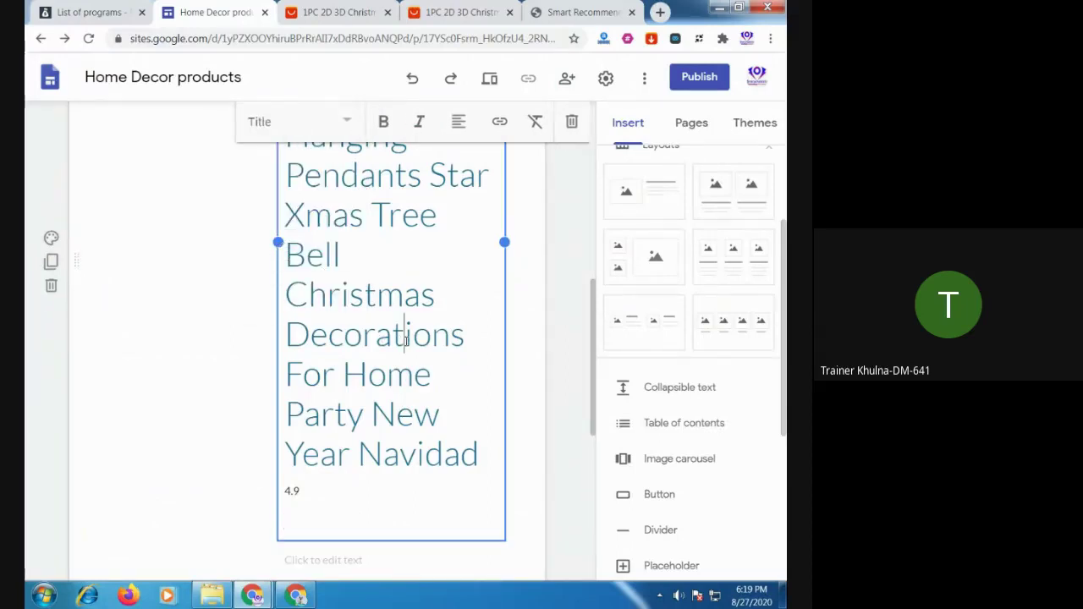
pyautogui.hotkey('ctrl', 'a')
pyautogui.click(352, 123)
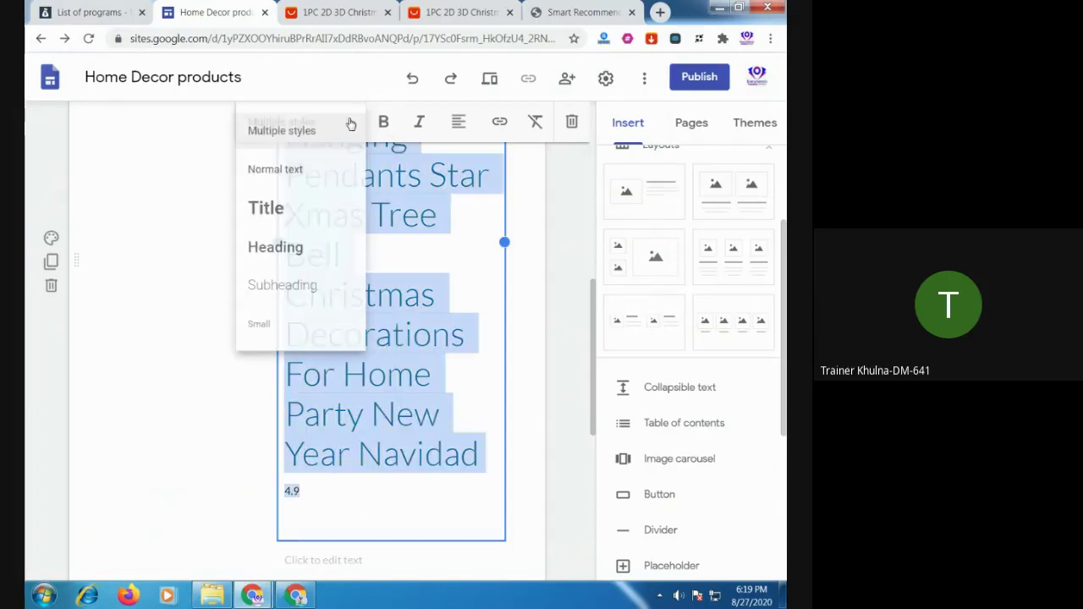
pyautogui.click(288, 286)
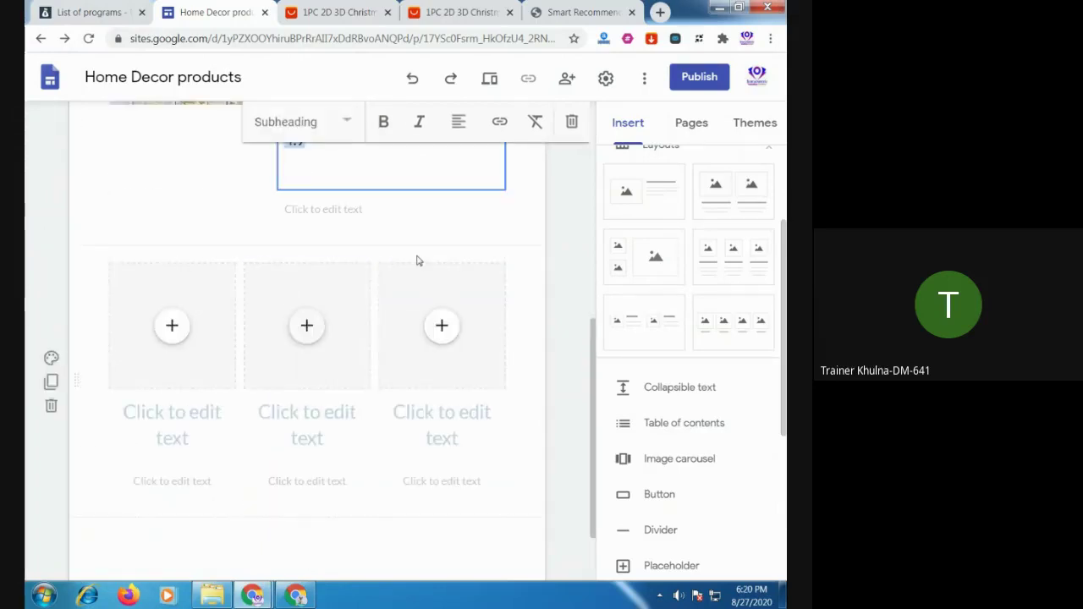
# Delete the 4.9 rating line and remove the empty extra text box
pyautogui.scroll(2, 416, 258)
pyautogui.moveTo(380, 362); pyautogui.dragTo(271, 373)
pyautogui.press('BackSpace')
pyautogui.press('BackSpace')
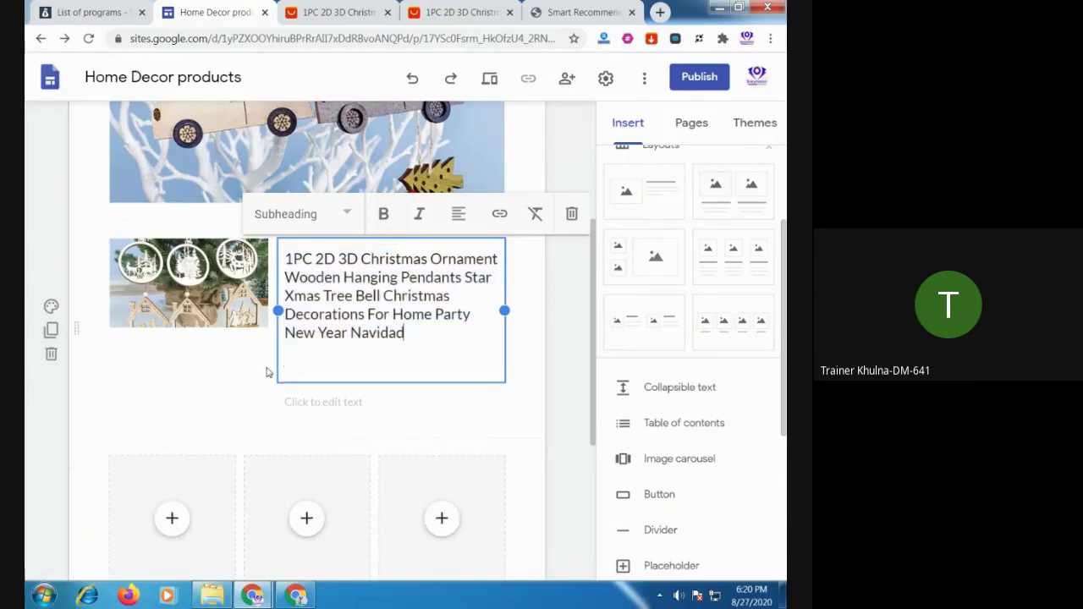
pyautogui.press('BackSpace')
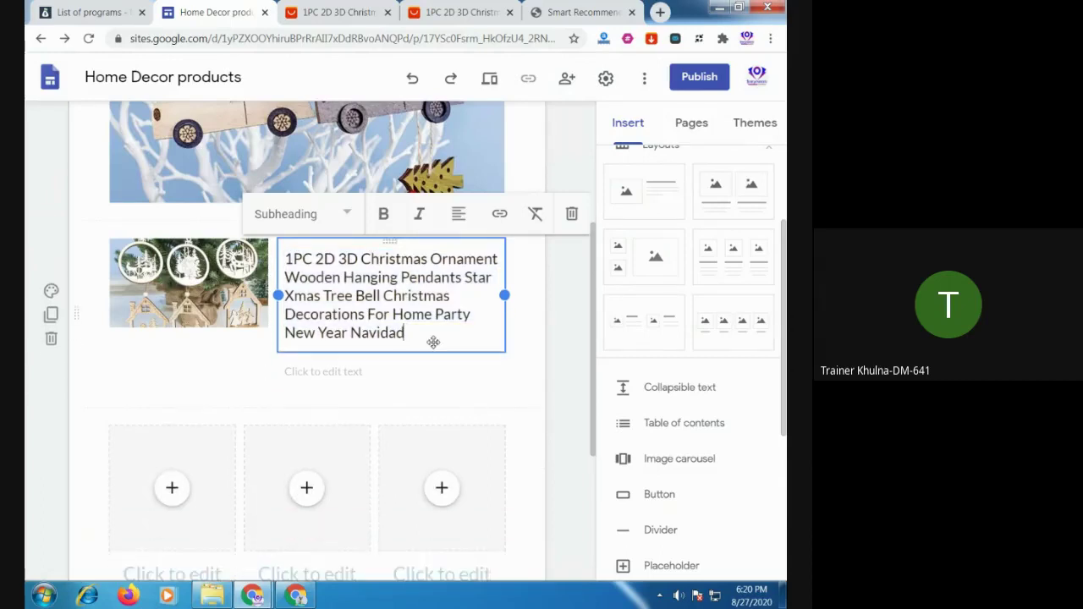
pyautogui.click(216, 378)
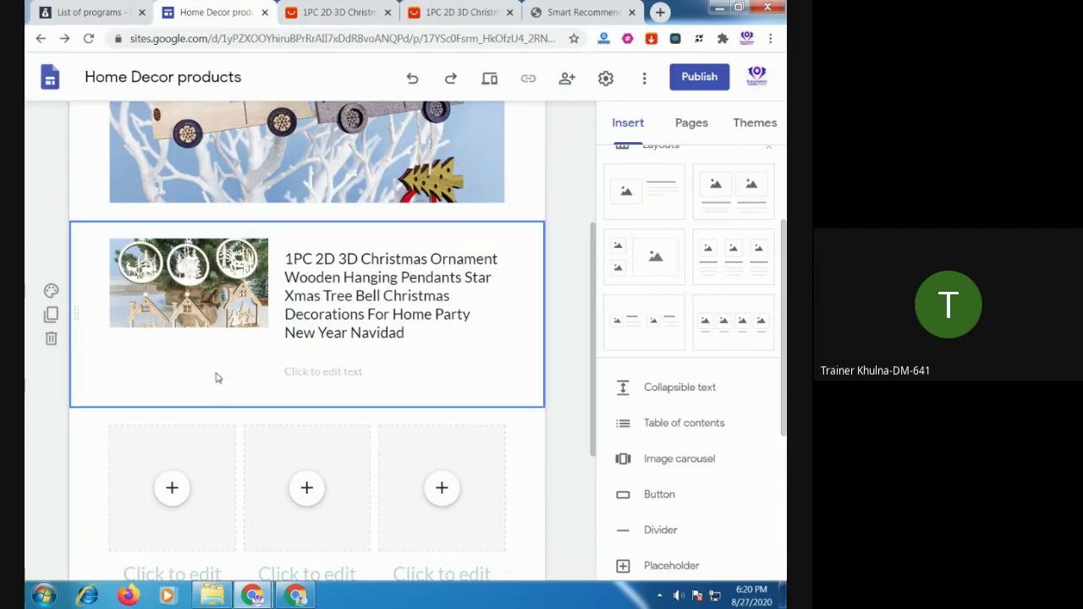
pyautogui.click(333, 376)
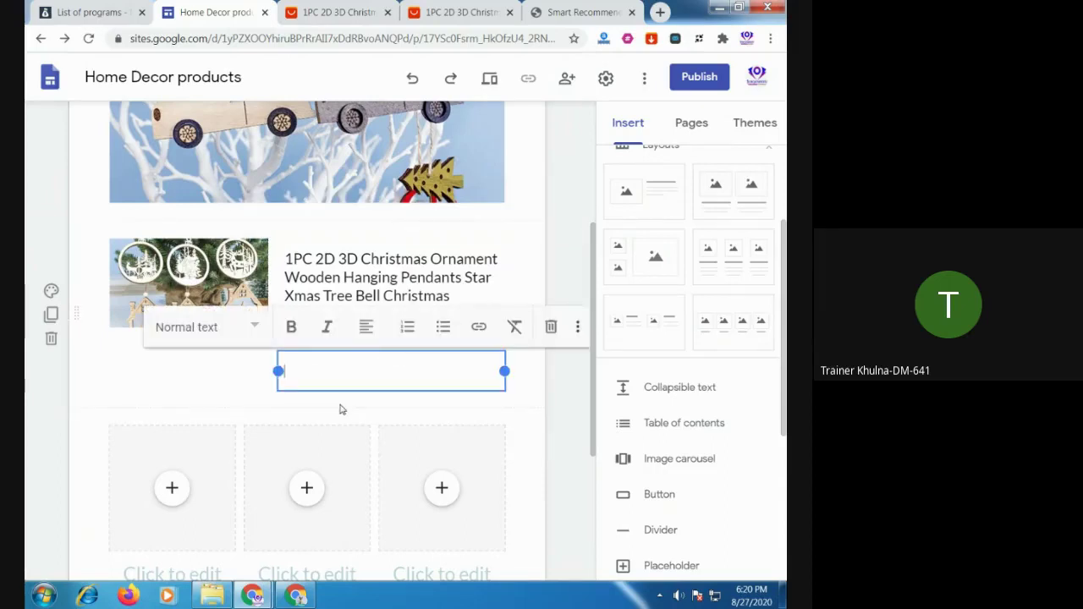
pyautogui.click(341, 410)
pyautogui.click(345, 379)
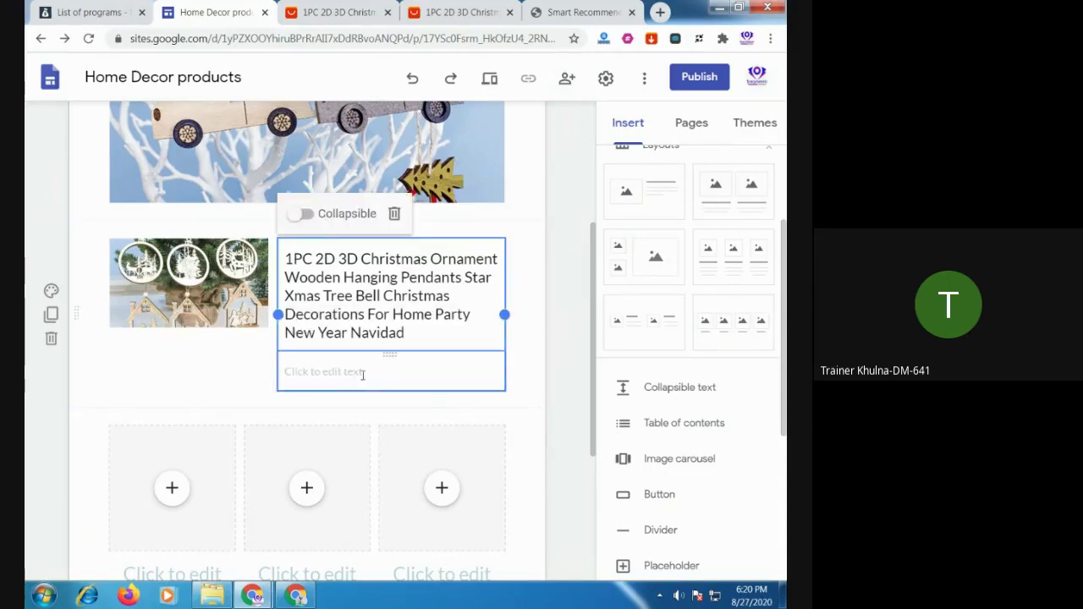
pyautogui.click(363, 373)
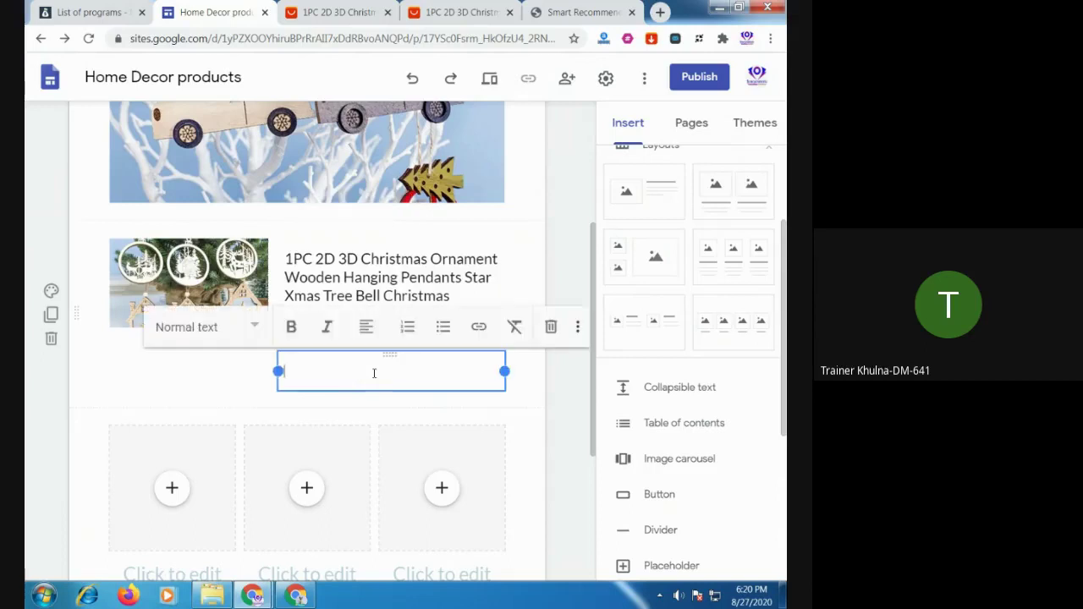
pyautogui.click(551, 329)
# Justify the product title text beside the ornament photo
pyautogui.click(391, 269)
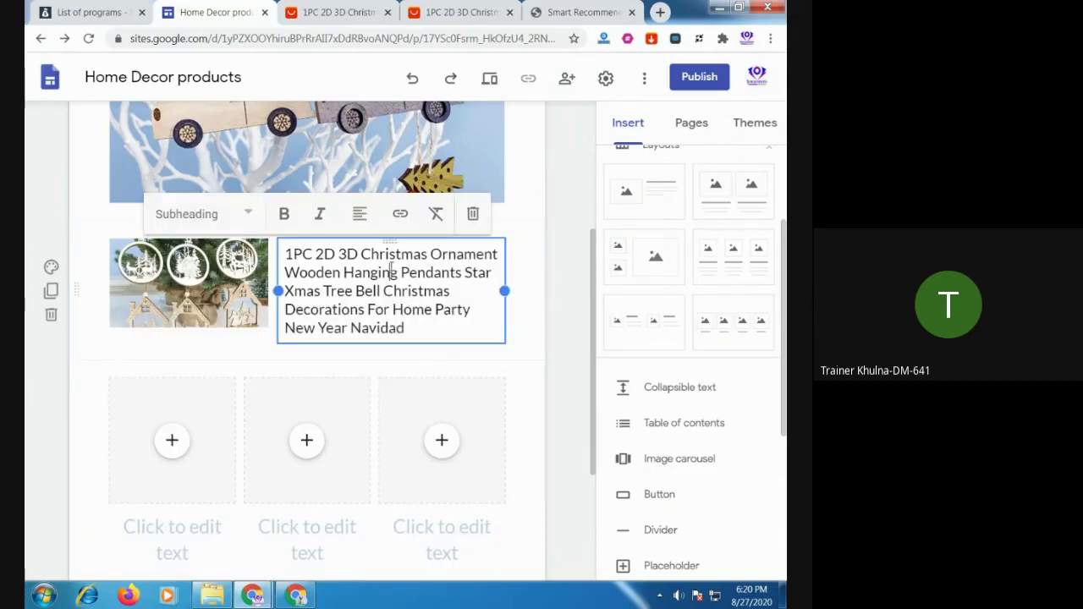
pyautogui.click(359, 214)
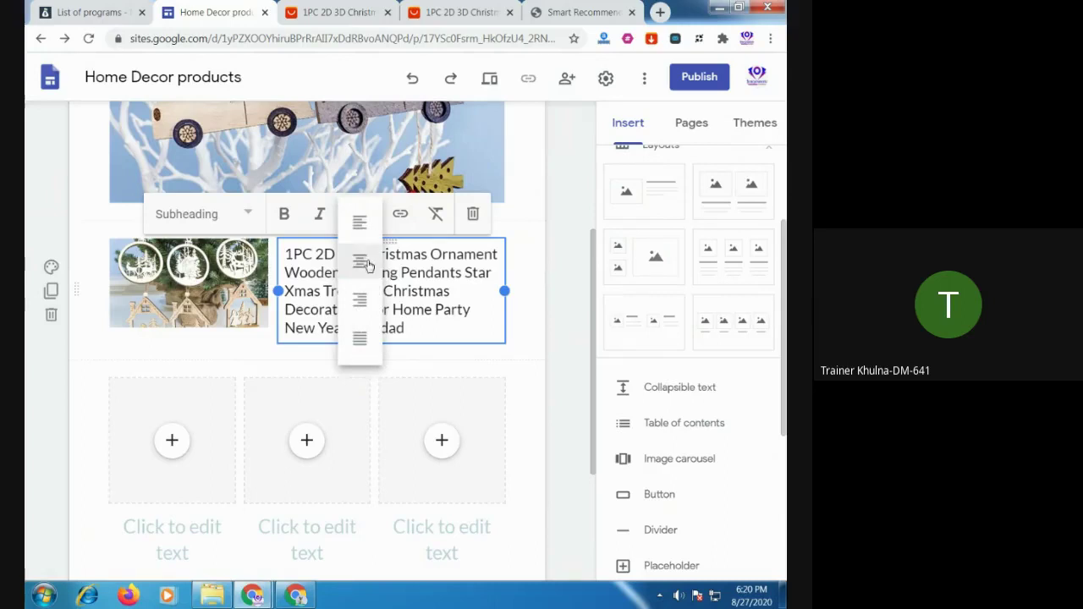
pyautogui.click(360, 339)
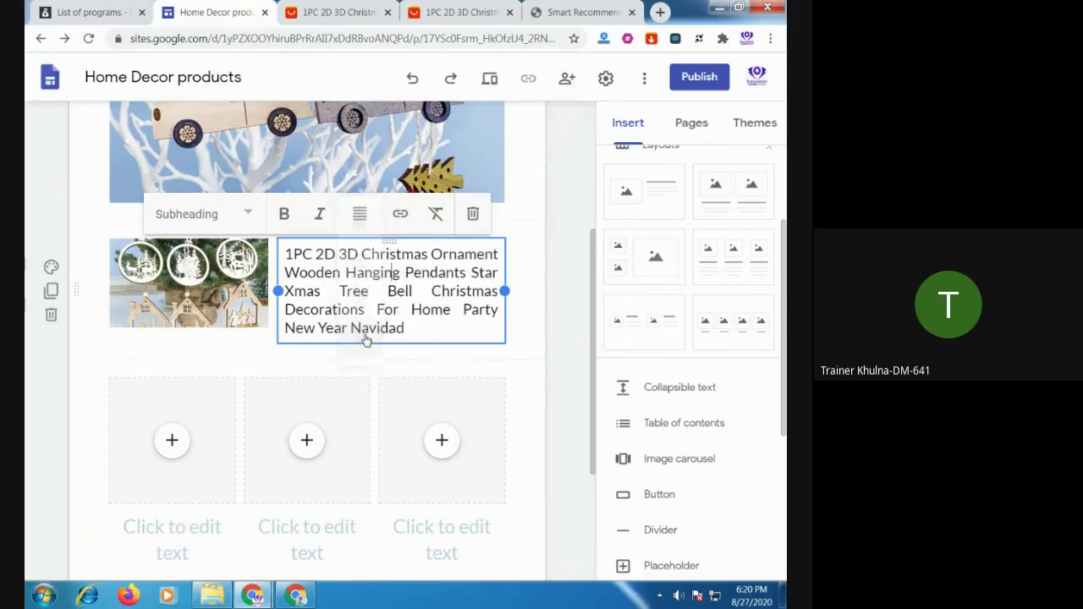
pyautogui.click(298, 360)
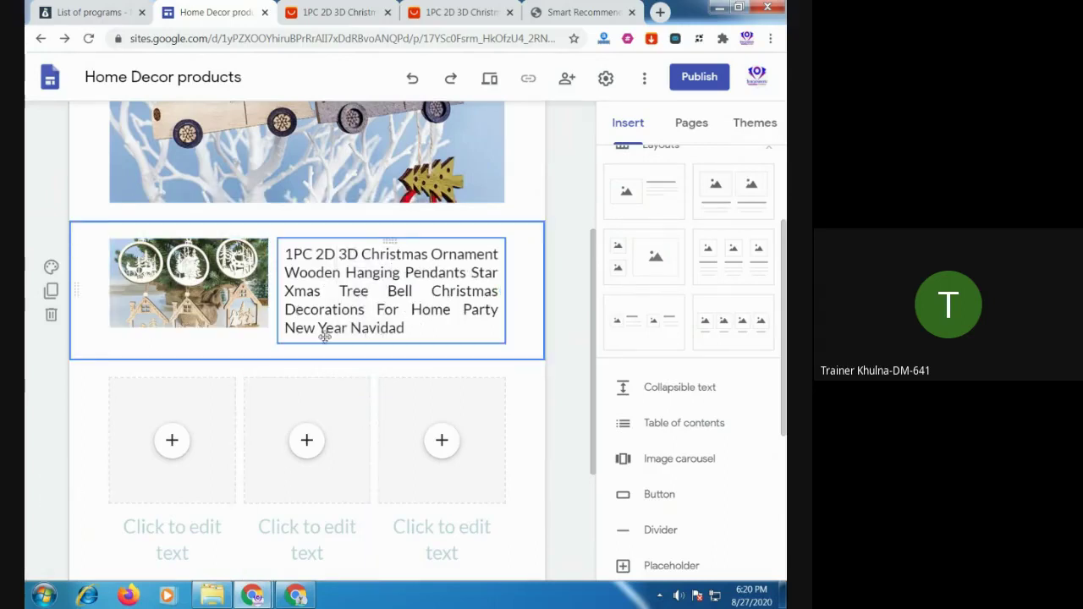
pyautogui.click(658, 494)
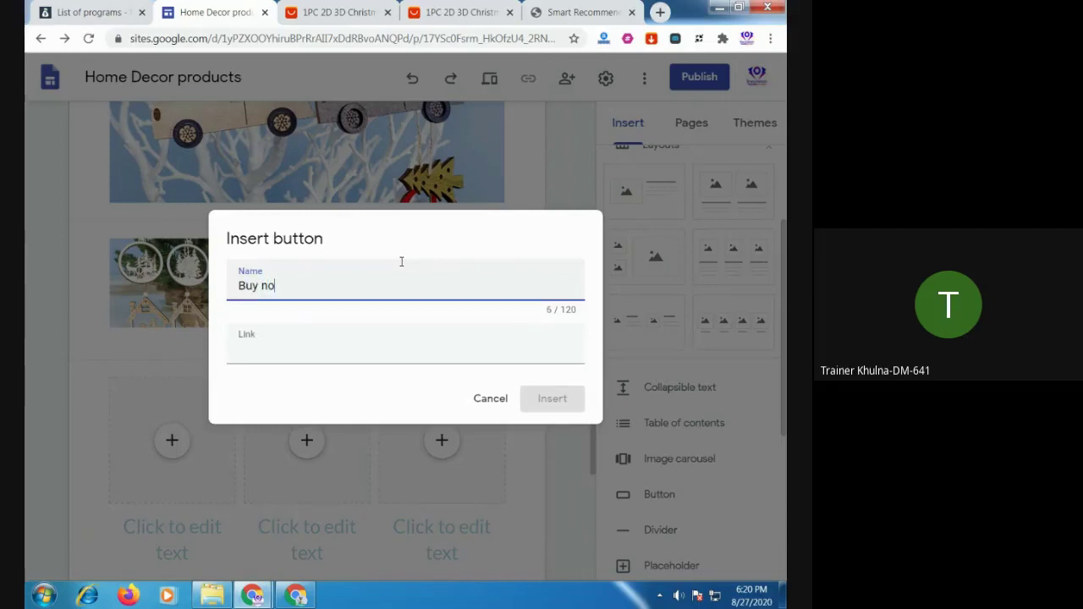
# Link the Buy now button to the copied AliExpress affiliate text link and insert it
pyautogui.click(258, 339)
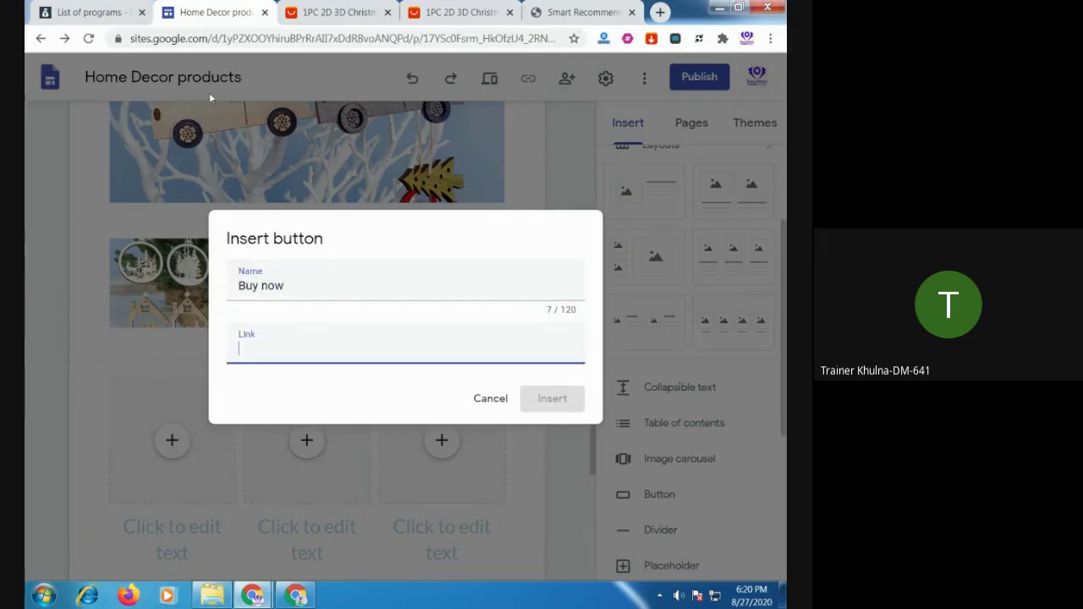
pyautogui.click(381, 17)
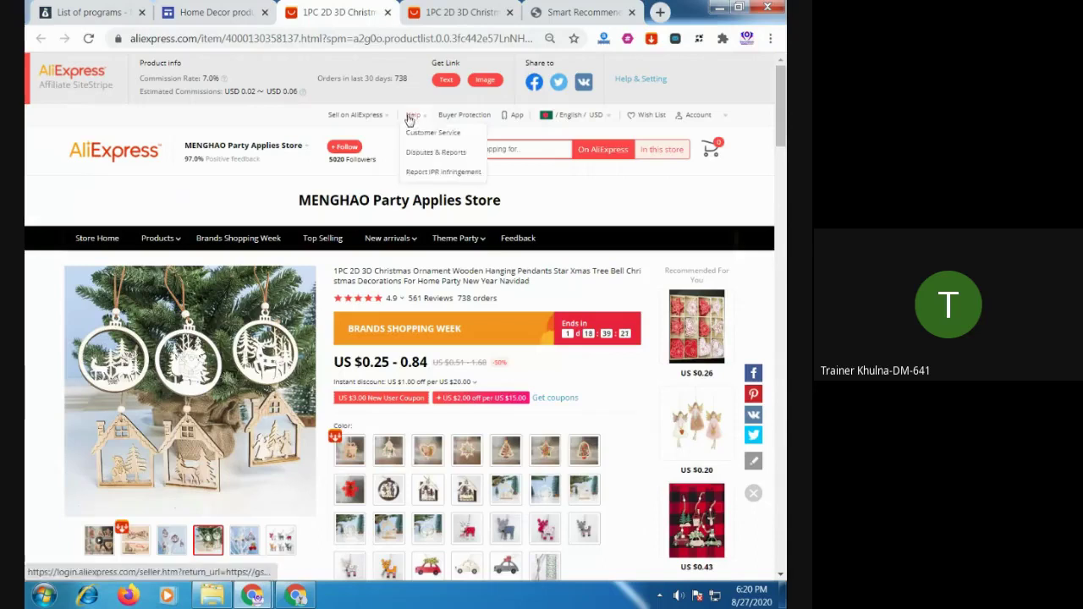
pyautogui.click(451, 79)
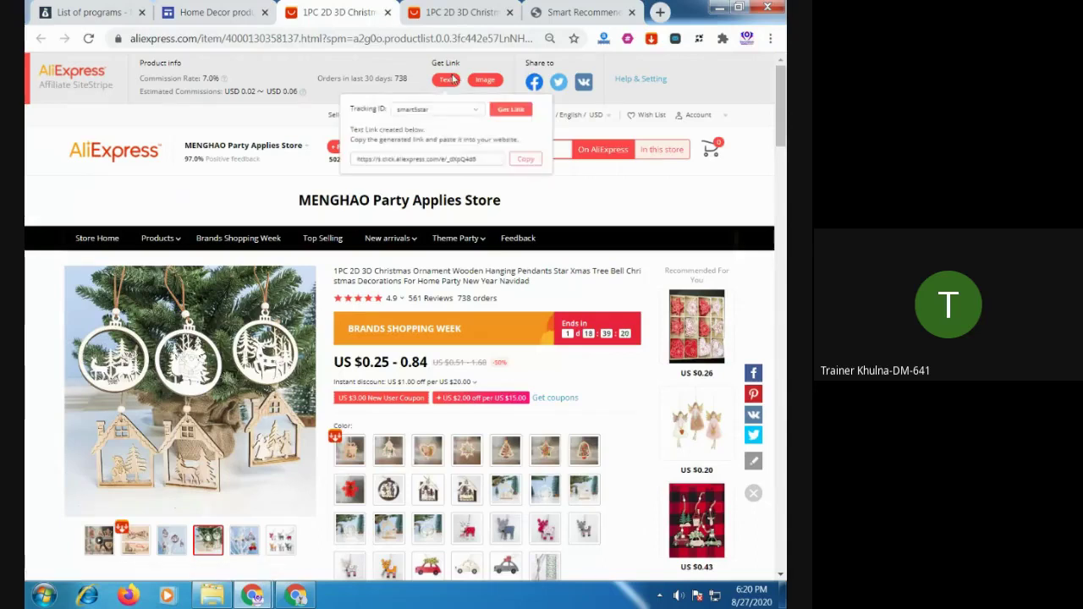
pyautogui.click(534, 166)
pyautogui.click(216, 13)
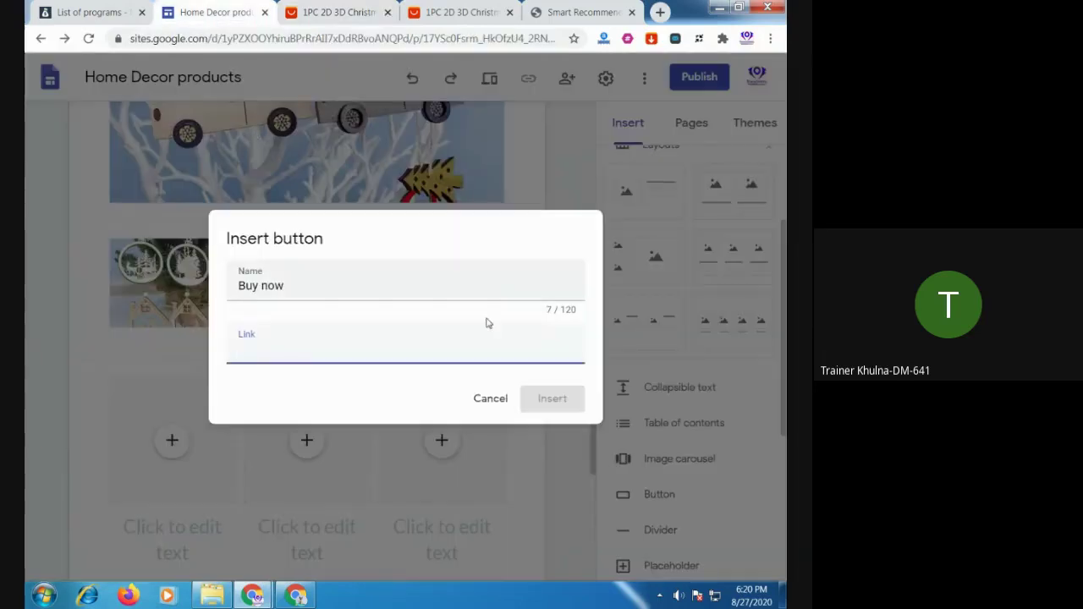
pyautogui.hotkey('ctrl', 'v')
pyautogui.click(553, 401)
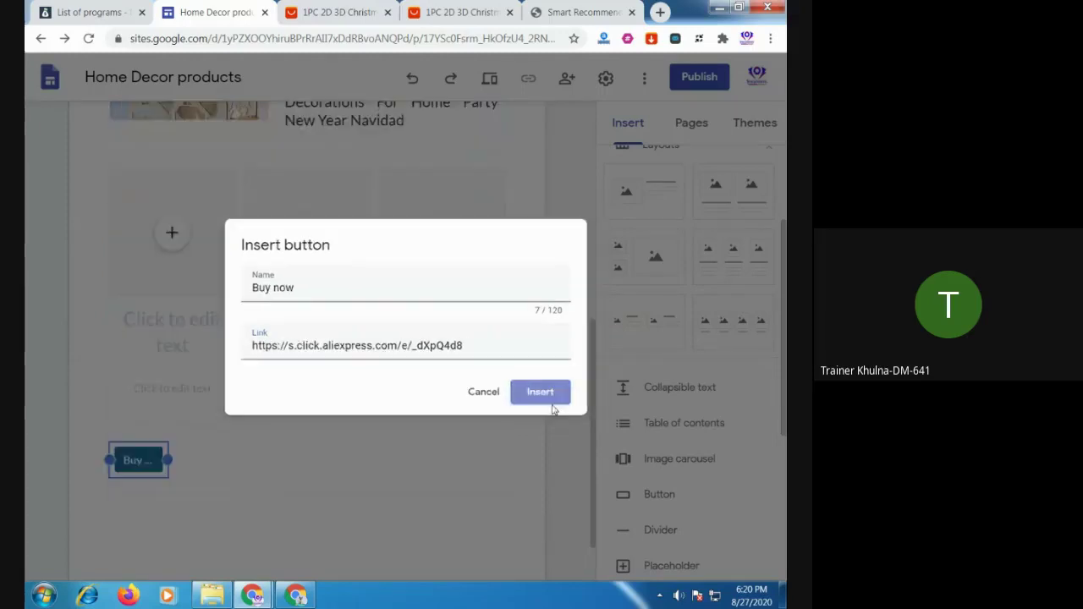
# Widen the Buy now button so its label fits
pyautogui.click(168, 401)
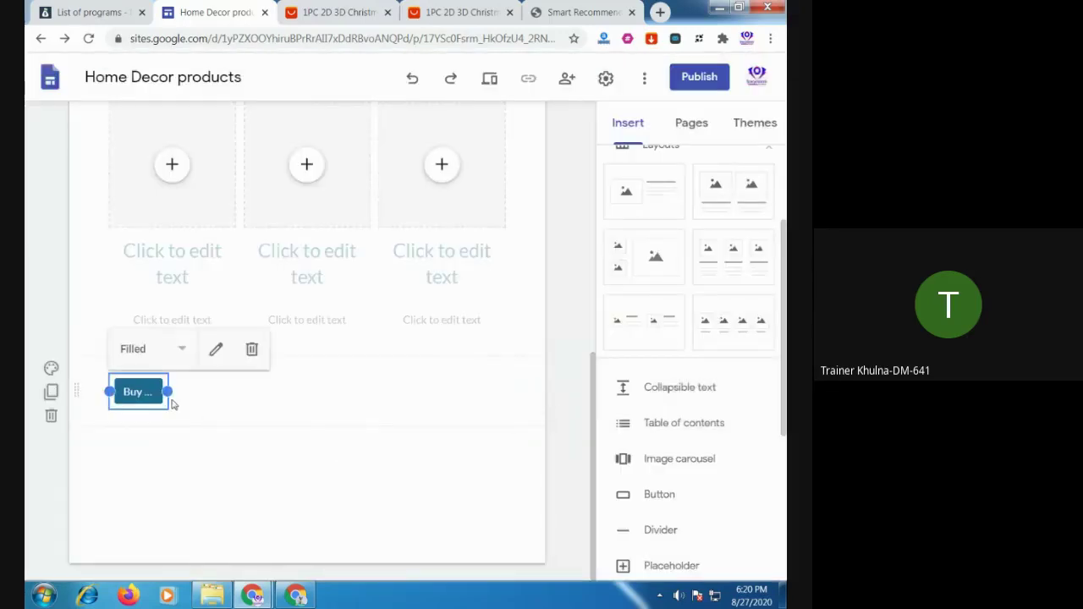
pyautogui.moveTo(167, 391); pyautogui.dragTo(334, 396)
pyautogui.click(336, 479)
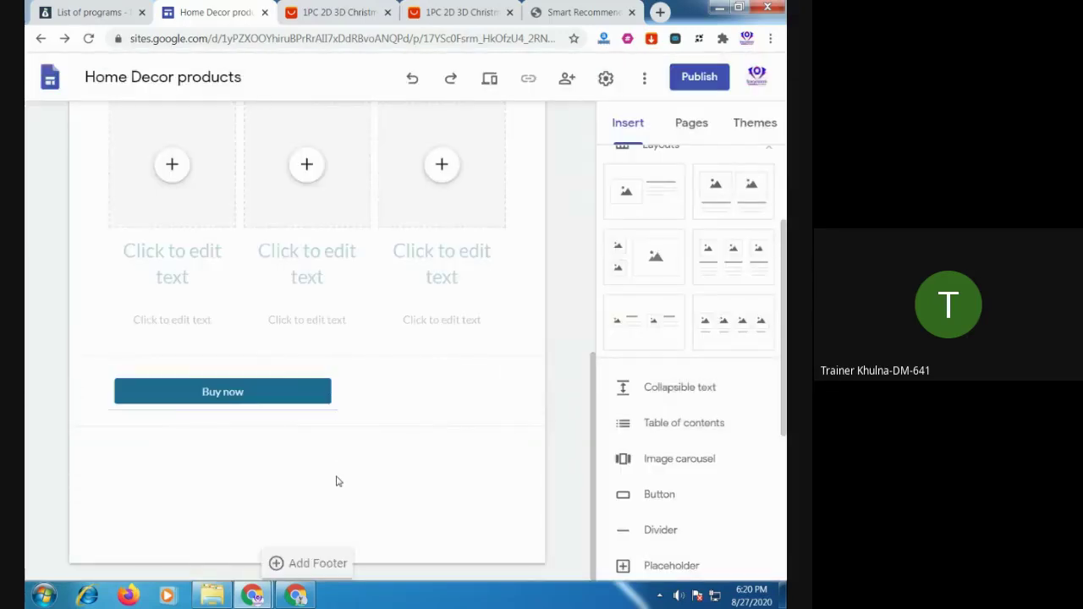
pyautogui.scroll(2, 336, 426)
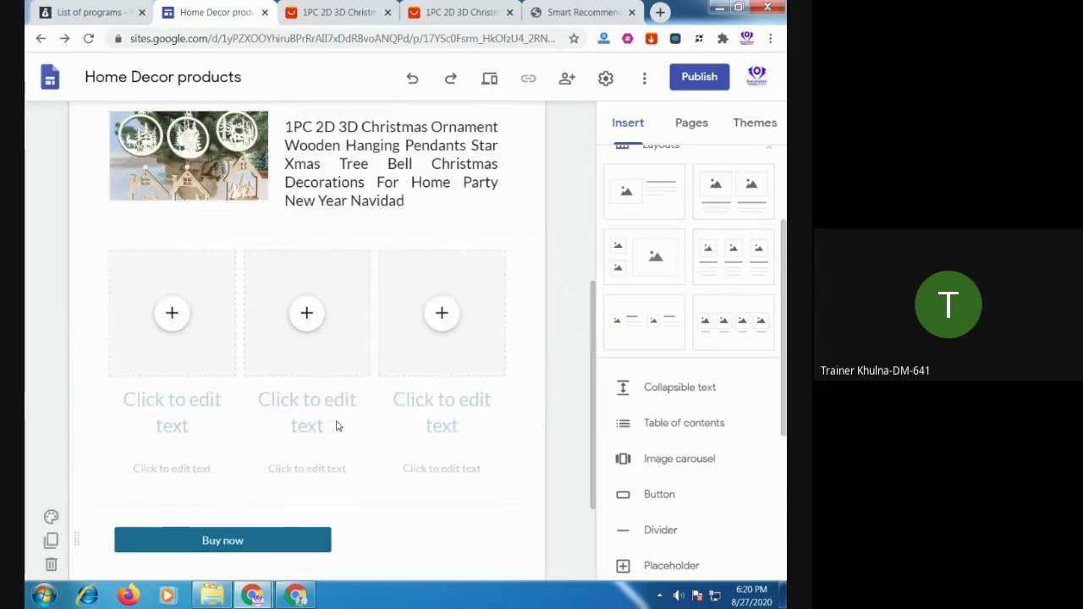
pyautogui.moveTo(253, 540); pyautogui.dragTo(270, 239)
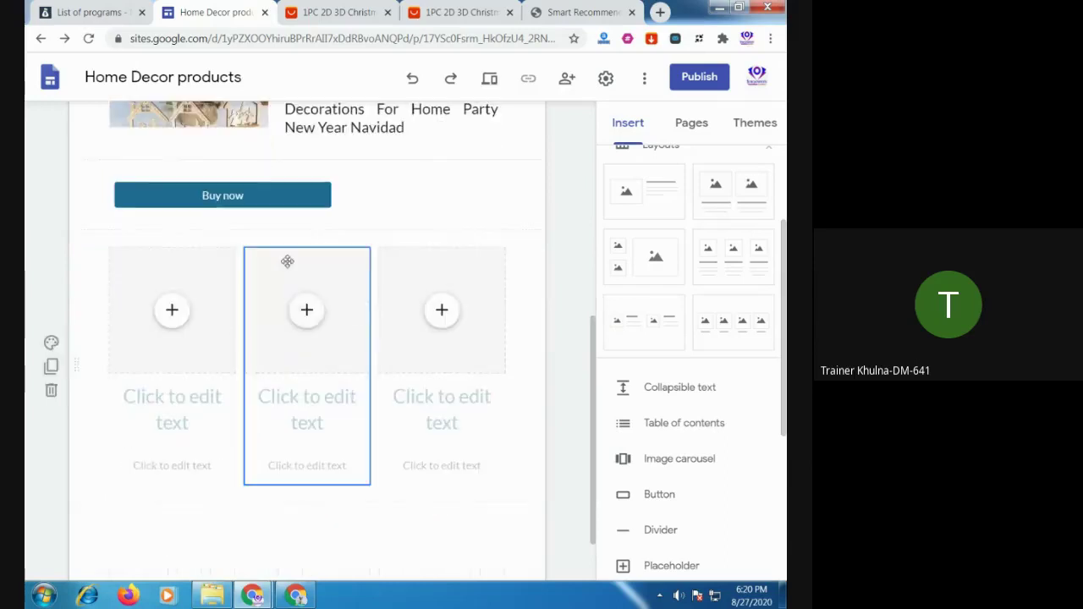
pyautogui.moveTo(264, 196); pyautogui.dragTo(254, 523)
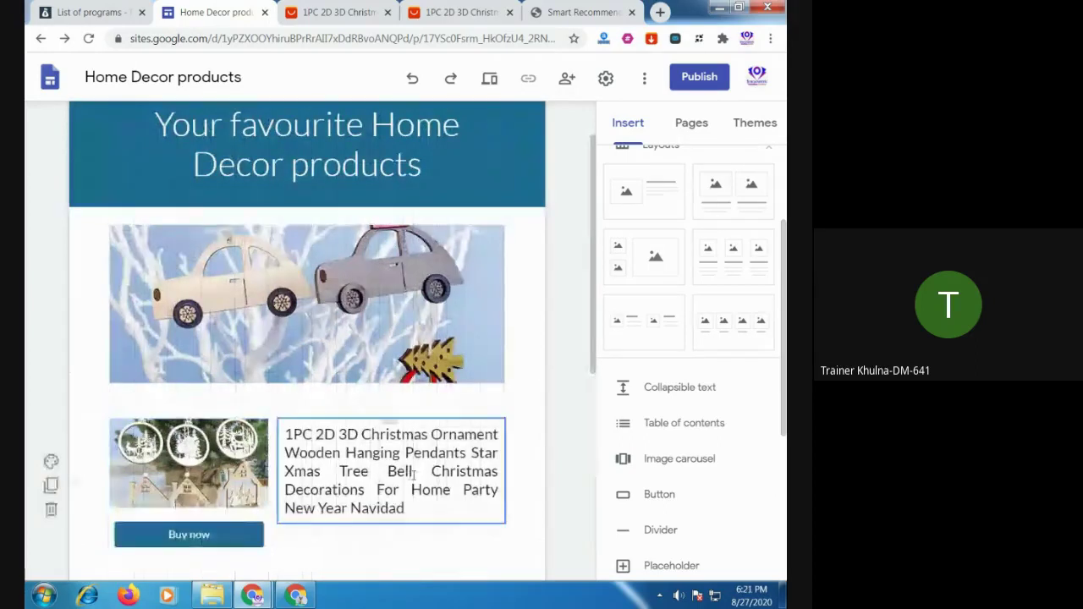
pyautogui.scroll(-3, 334, 324)
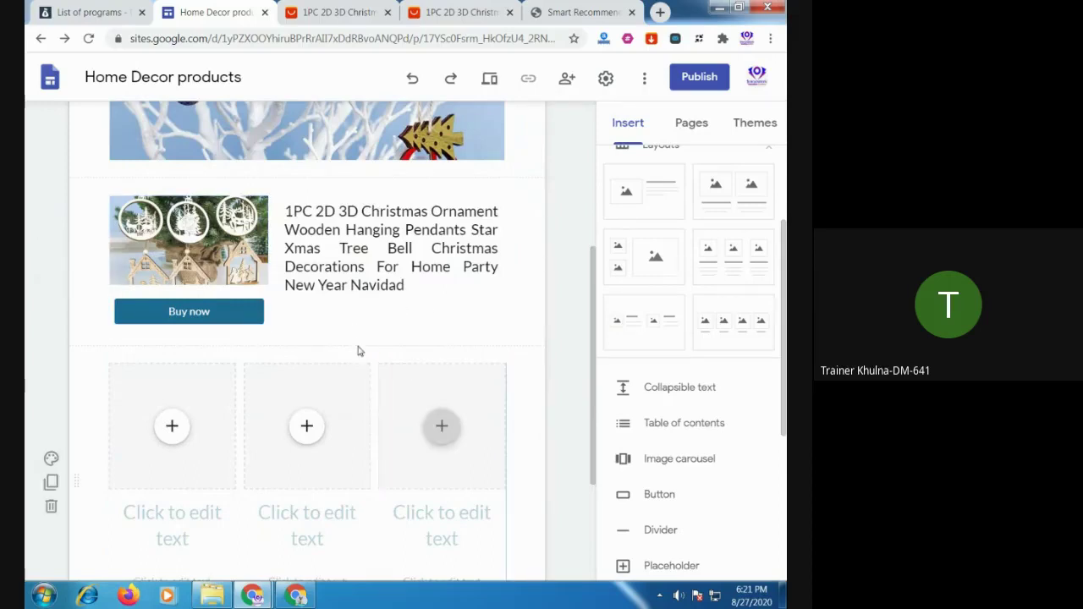
pyautogui.click(215, 241)
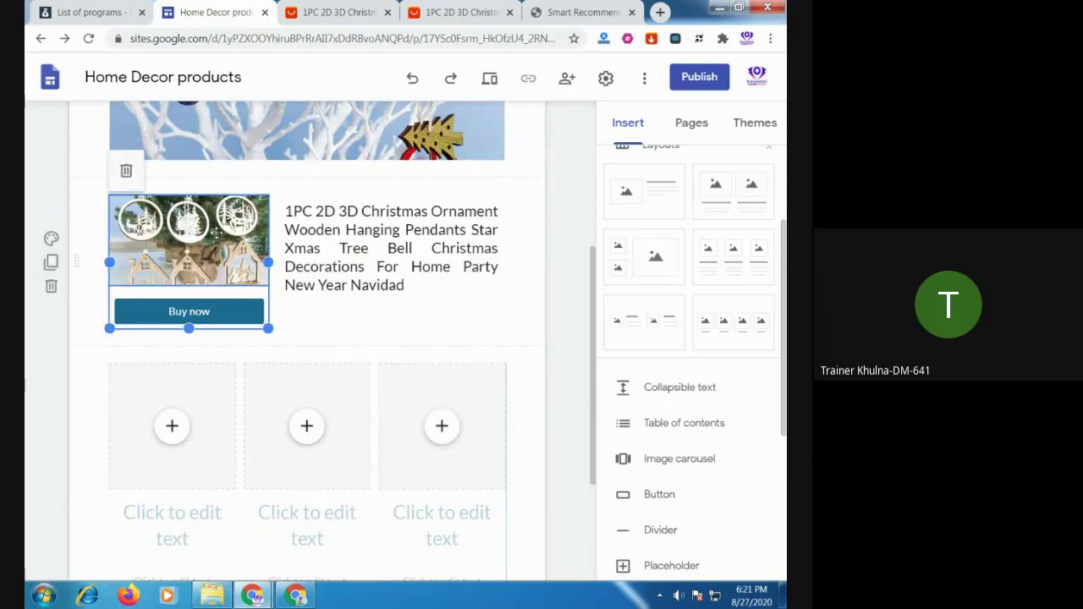
pyautogui.click(219, 230)
pyautogui.rightClick(219, 229)
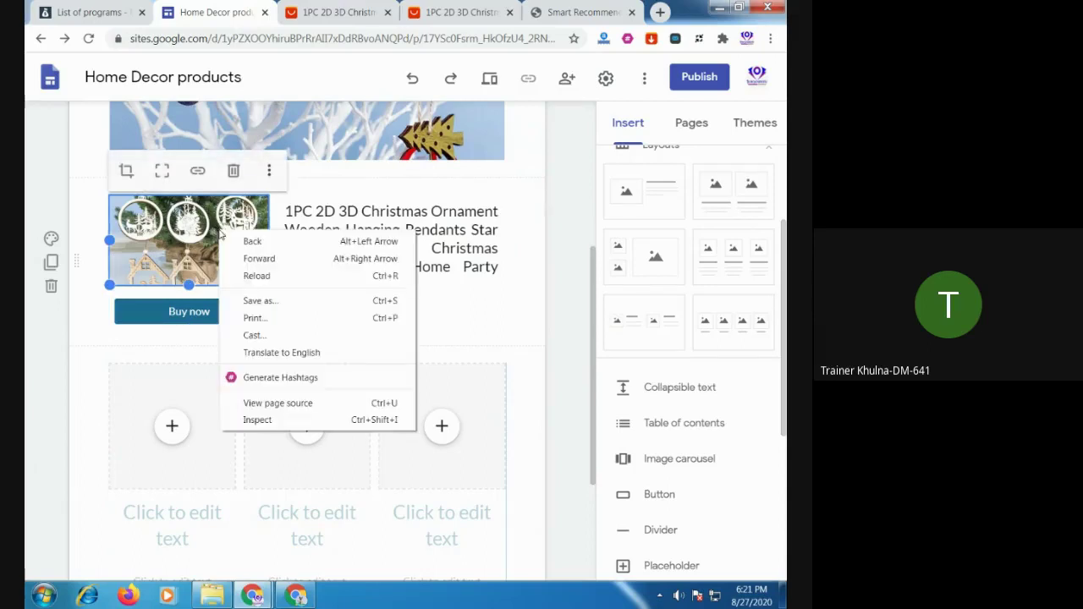
pyautogui.press('Escape')
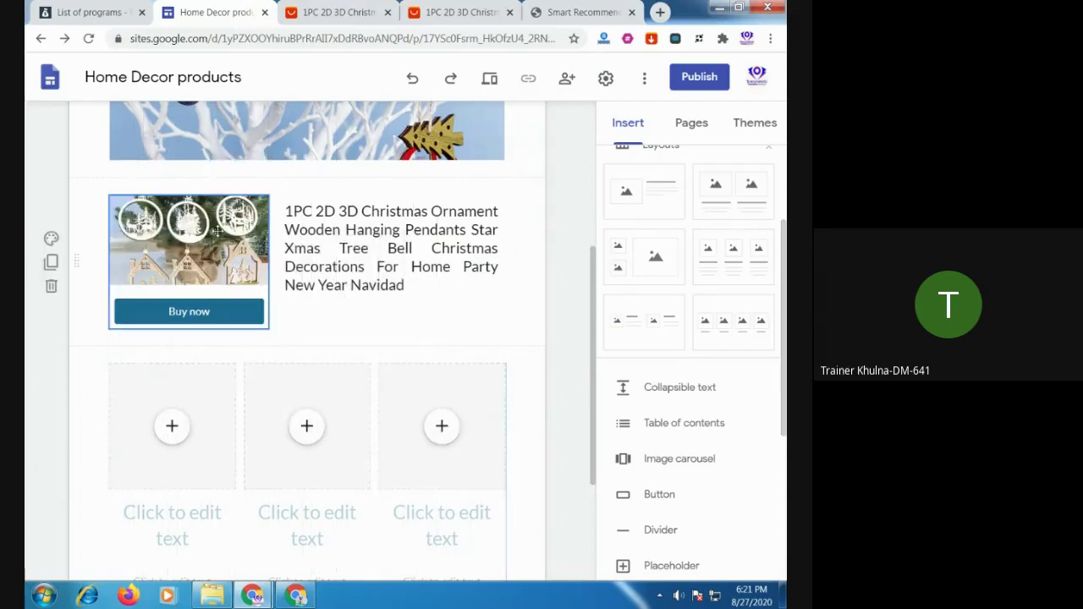
pyautogui.click(220, 230)
pyautogui.rightClick(221, 235)
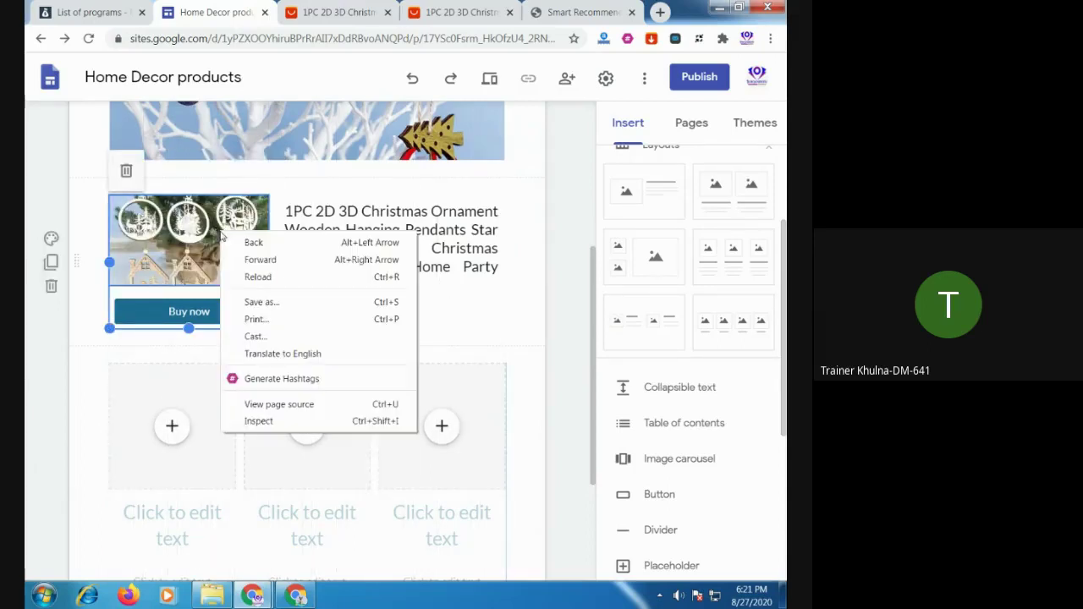
pyautogui.press('Escape')
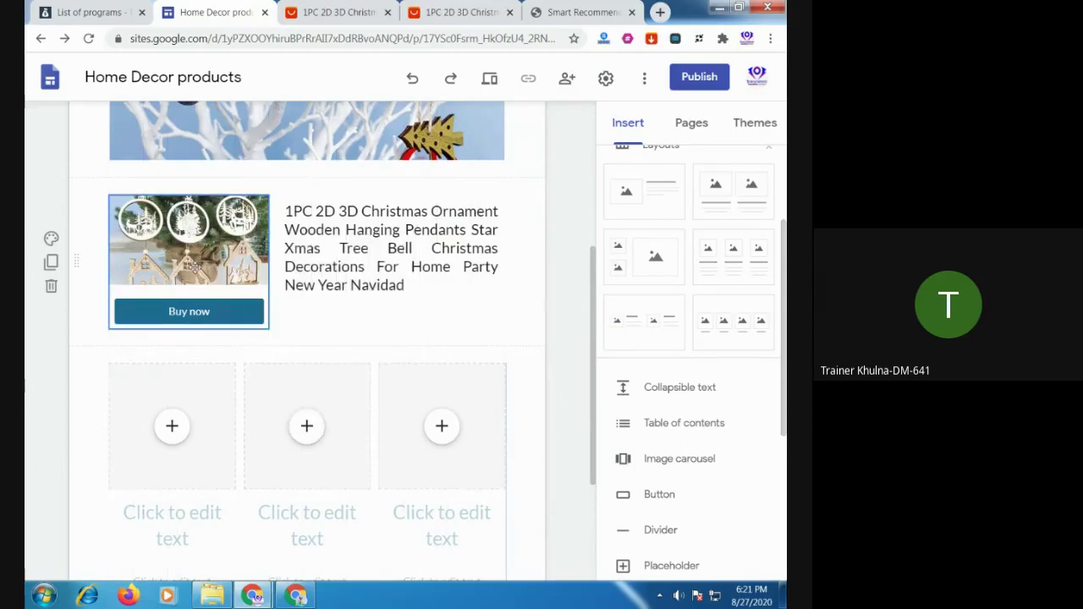
pyautogui.click(189, 243)
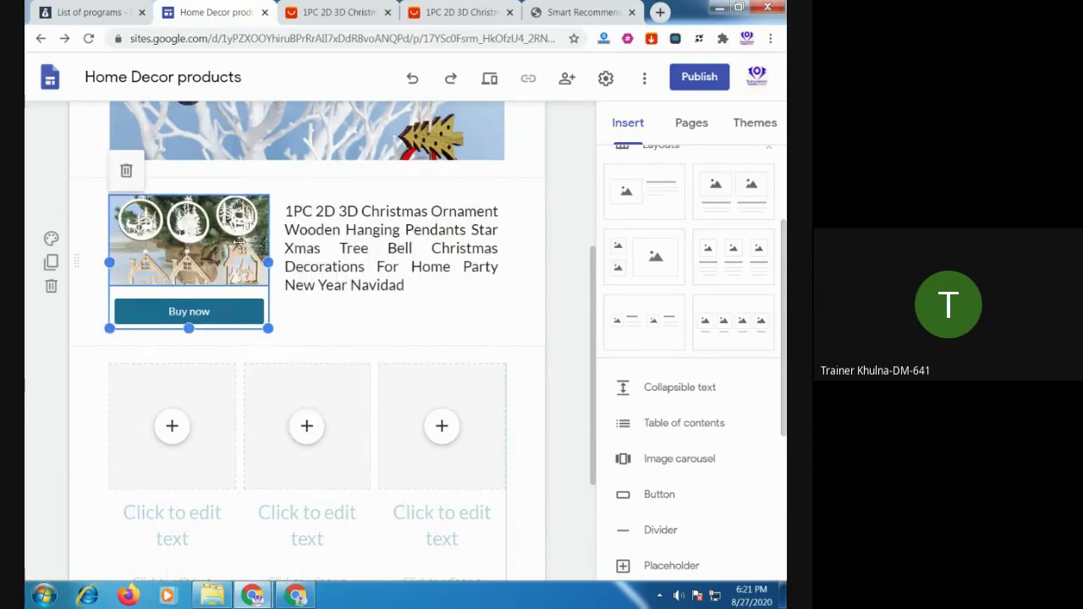
# Upload three ornament photos into the grid columns: an ornament, the reindeer, and hanging ornaments
pyautogui.click(486, 319)
pyautogui.scroll(-1, 488, 319)
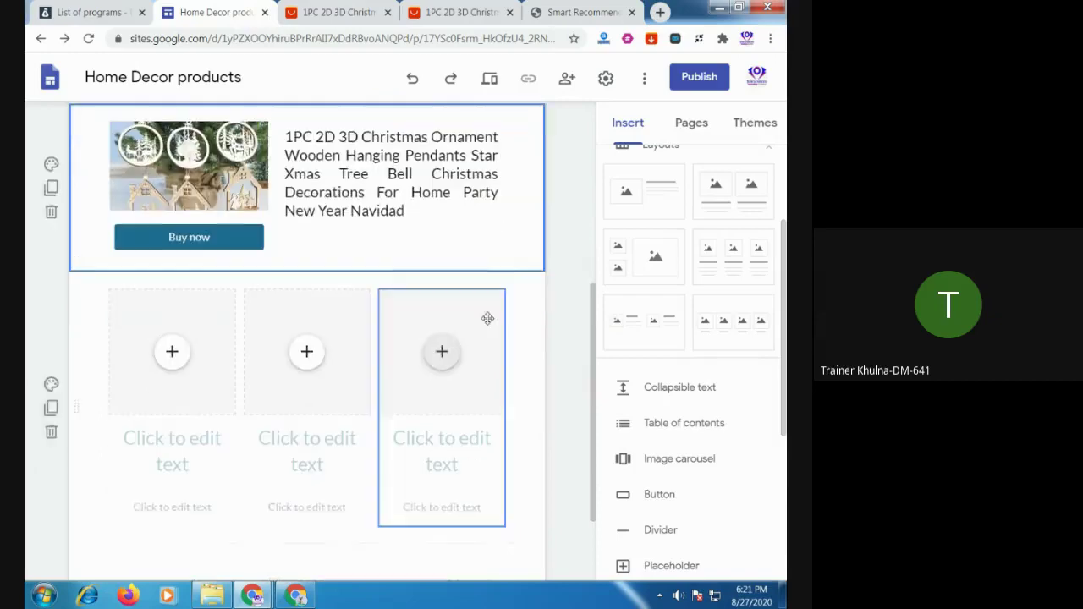
pyautogui.scroll(-1, 488, 318)
pyautogui.click(174, 284)
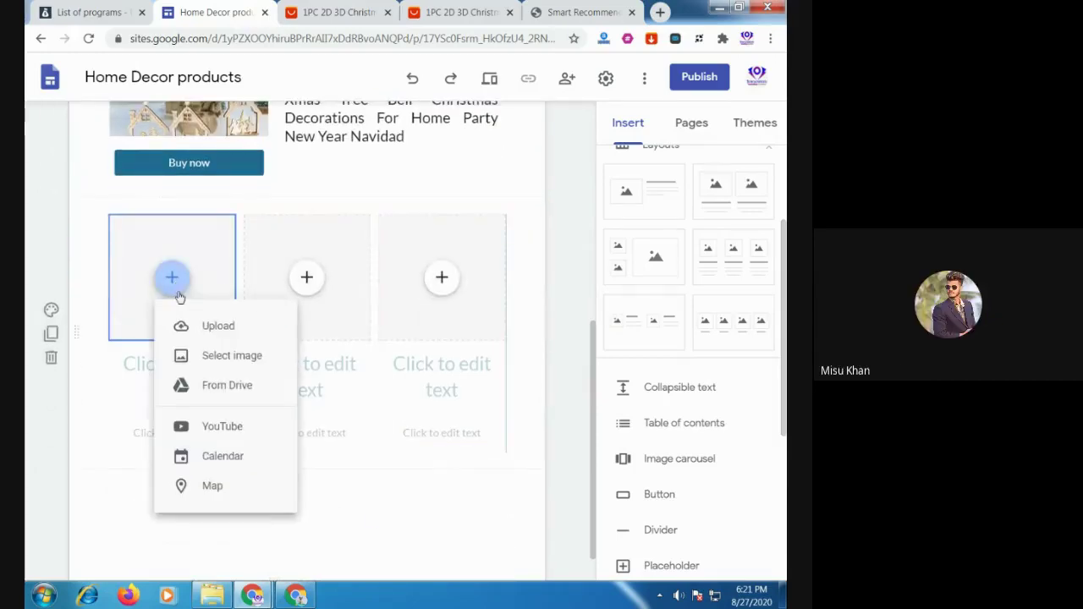
pyautogui.click(195, 324)
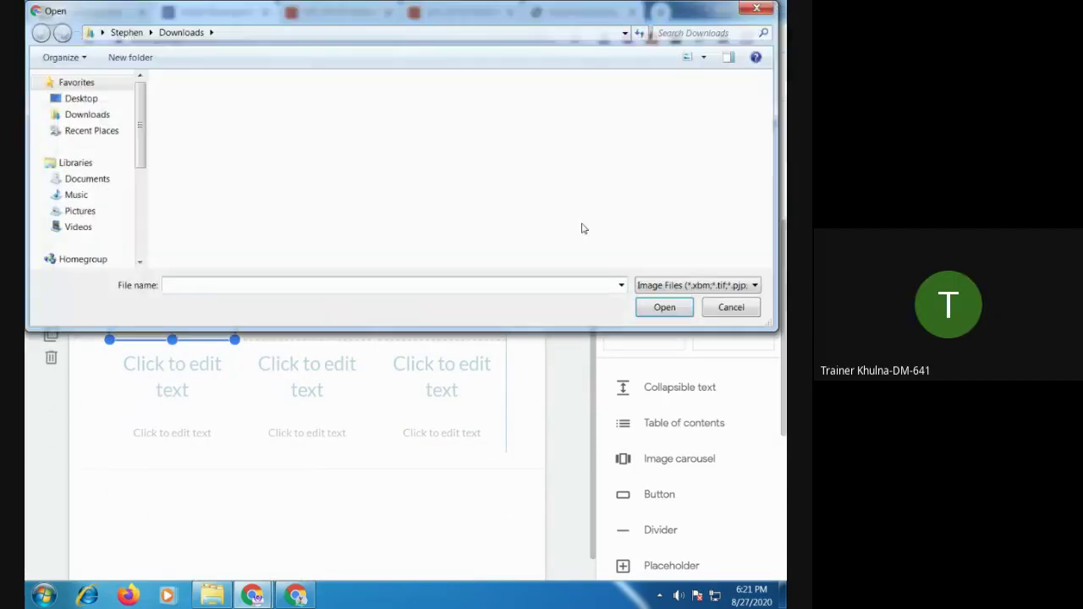
pyautogui.doubleClick(620, 183)
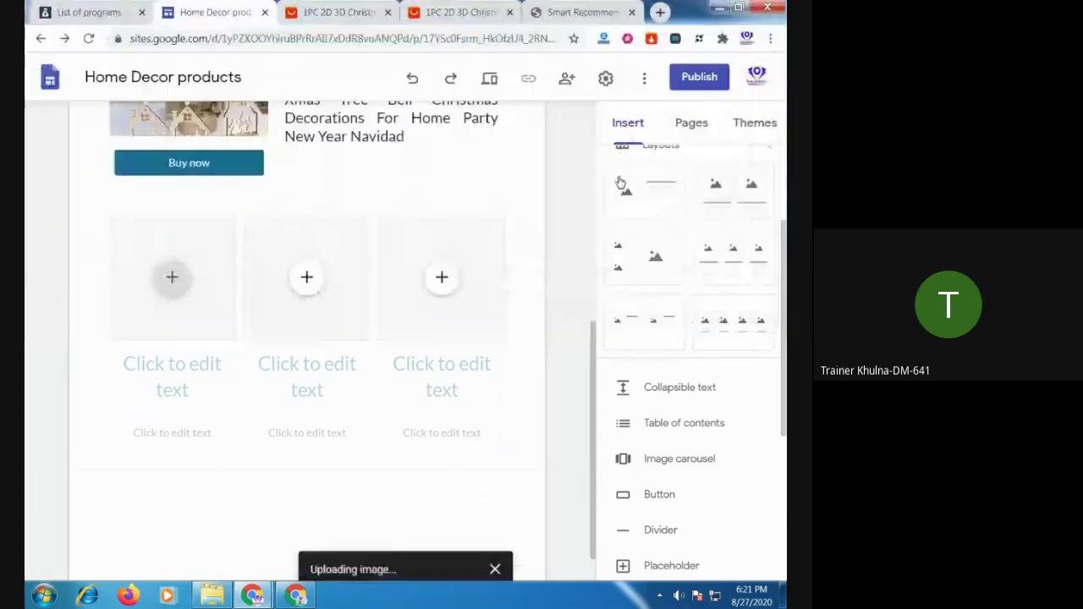
pyautogui.click(309, 279)
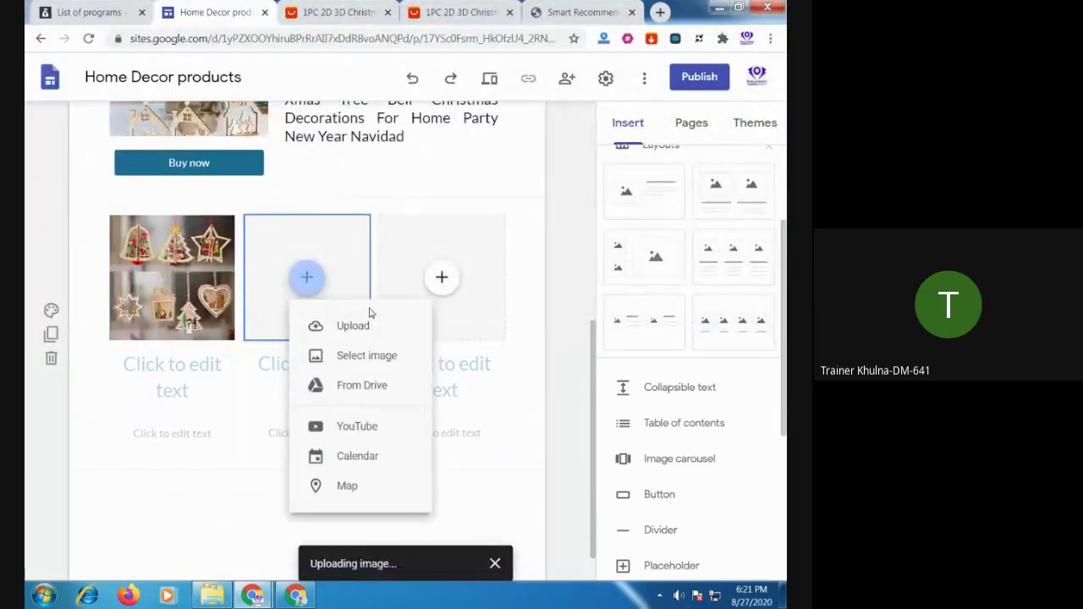
pyautogui.click(359, 325)
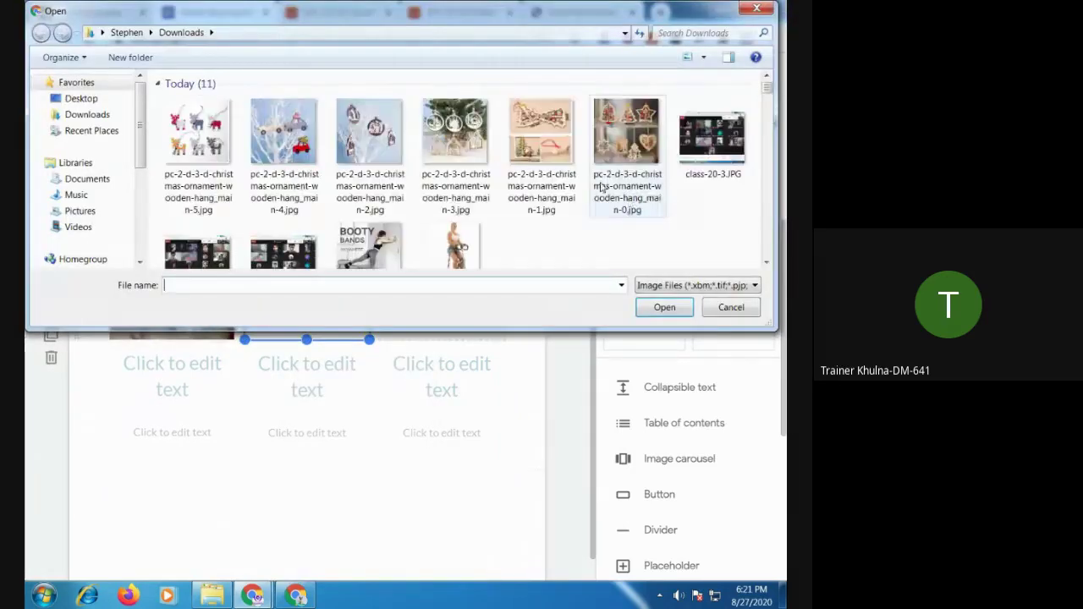
pyautogui.doubleClick(203, 150)
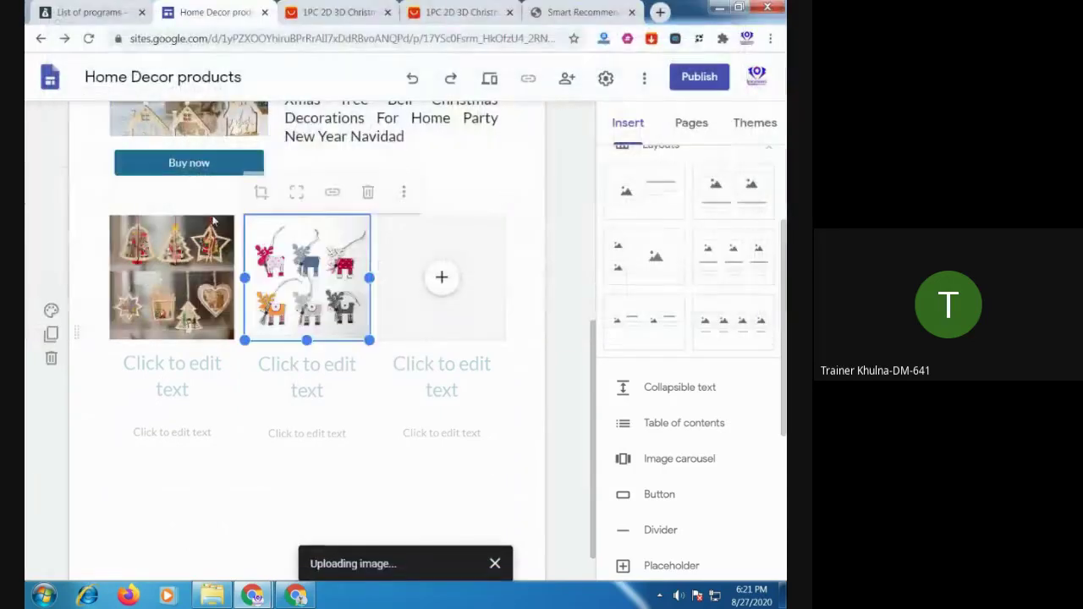
pyautogui.click(441, 278)
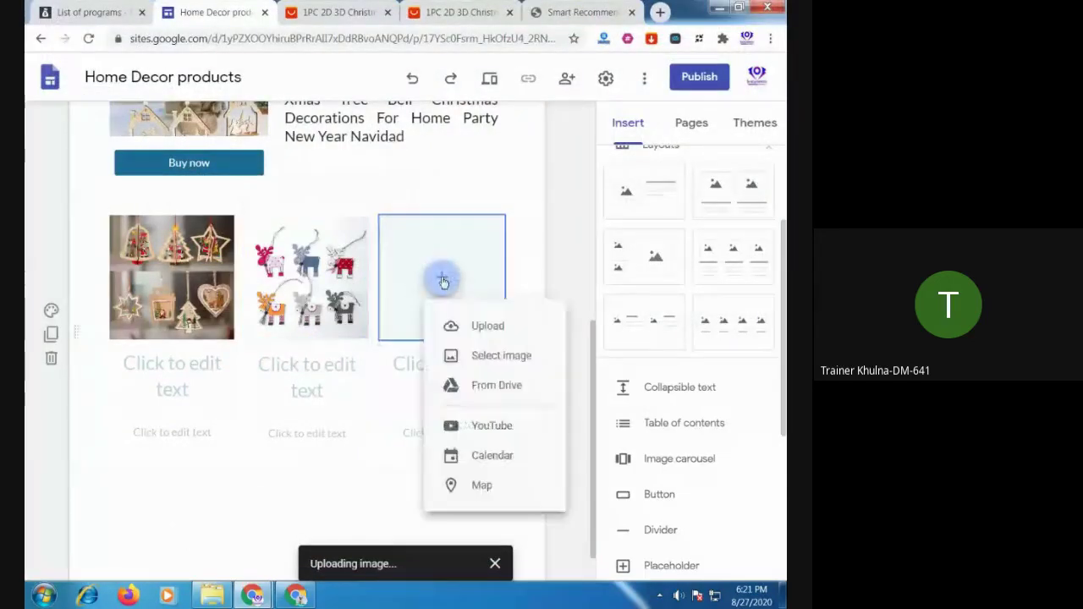
pyautogui.click(488, 327)
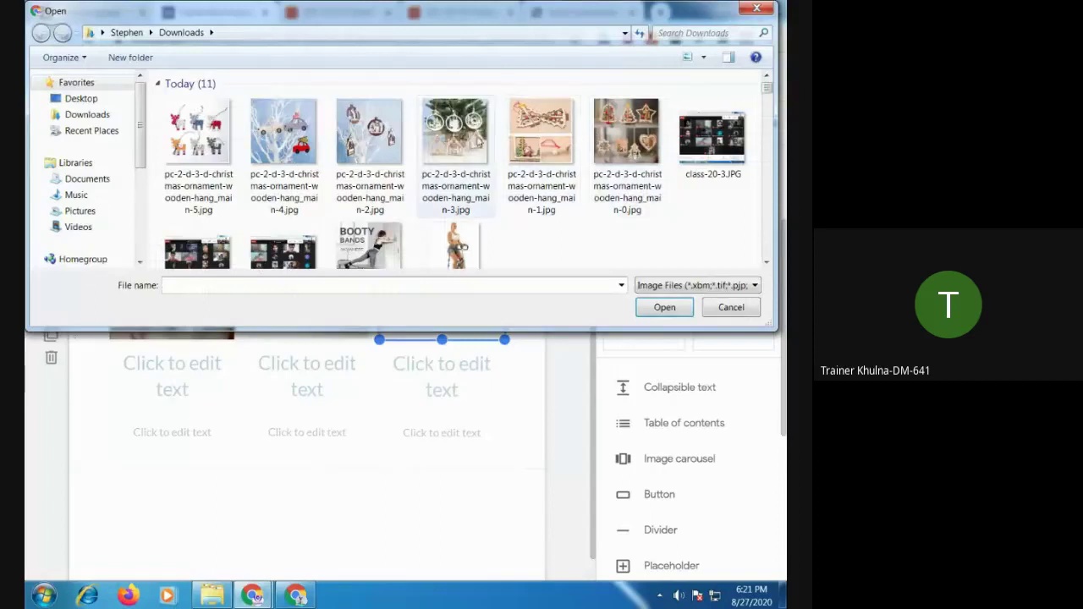
pyautogui.doubleClick(370, 136)
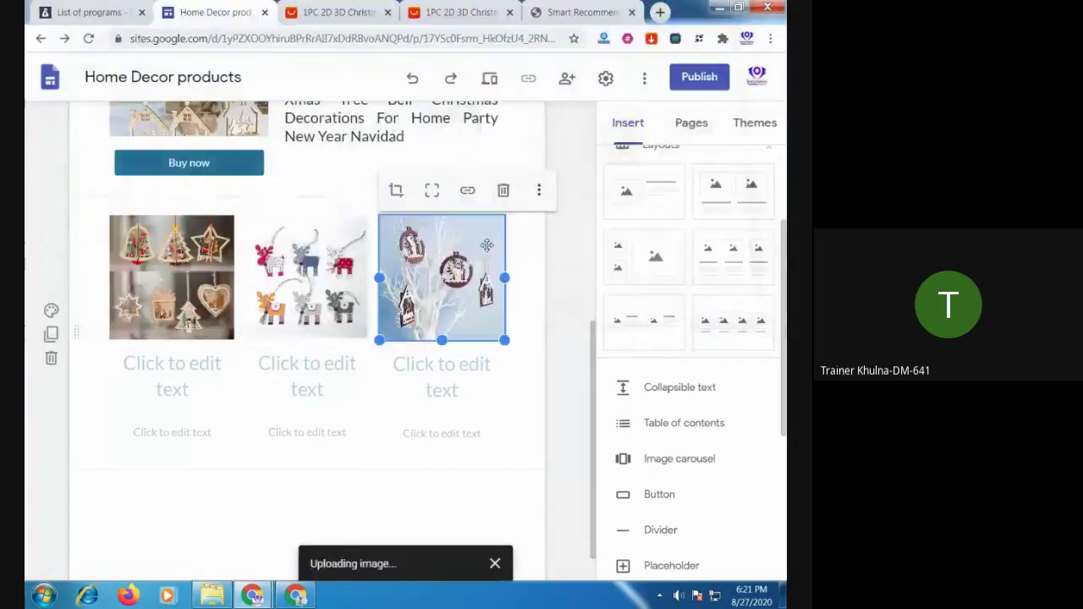
pyautogui.click(191, 380)
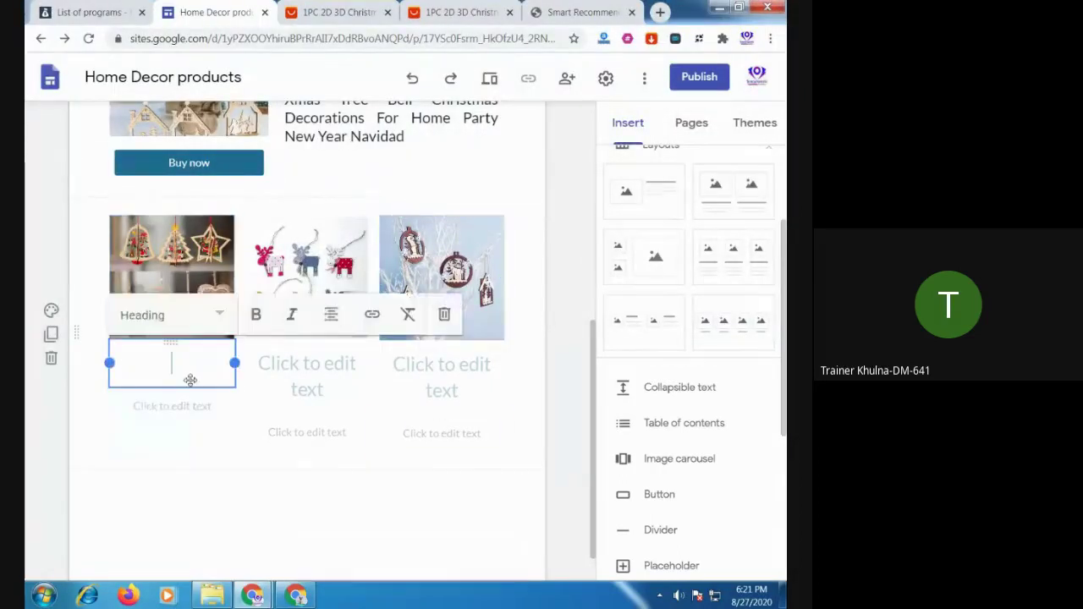
# Fill the column headings with placeholder text 'bccvbcvb' and 'cvbcvb'
pyautogui.write('bccvbcvb')
pyautogui.click(308, 363)
pyautogui.write('cvb')
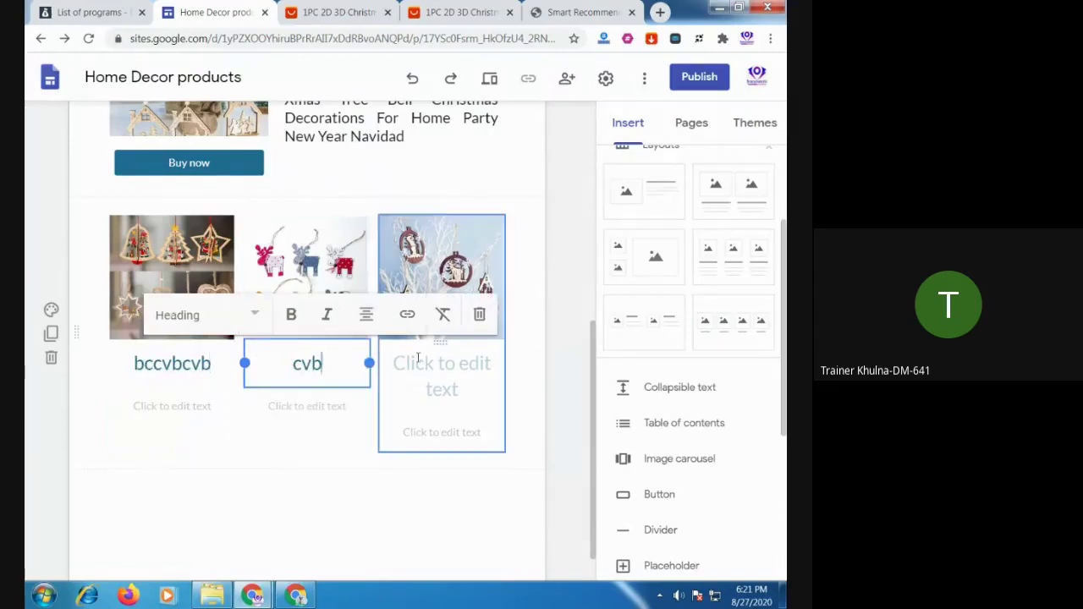
pyautogui.write('cvb')
pyautogui.click(419, 363)
pyautogui.write('cvbcvb')
pyautogui.click(437, 479)
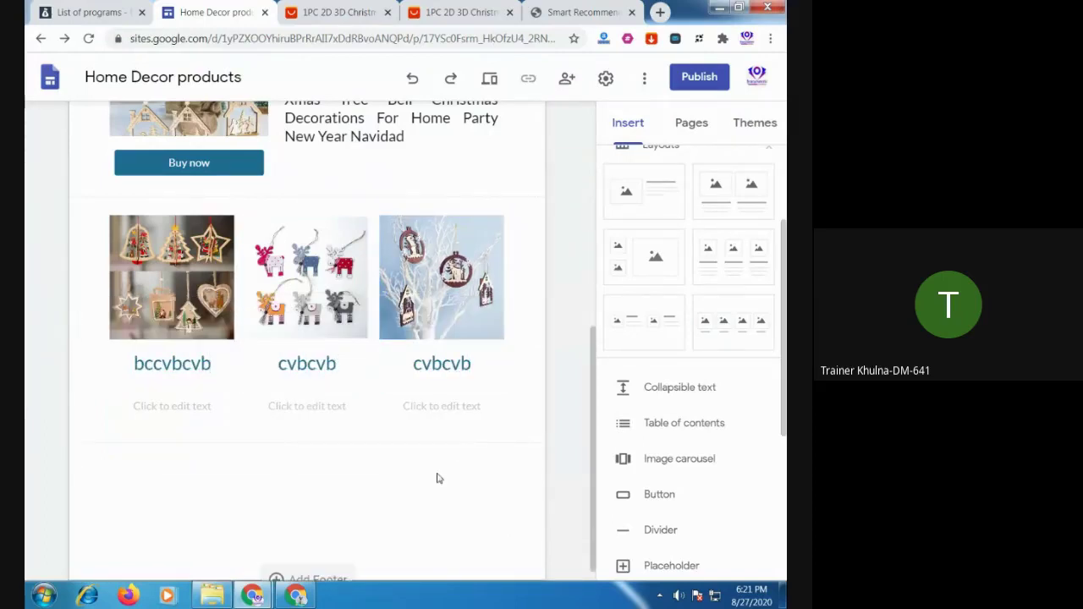
# Type 'BUY OFFICAL' in the first column's caption and select it
pyautogui.click(190, 405)
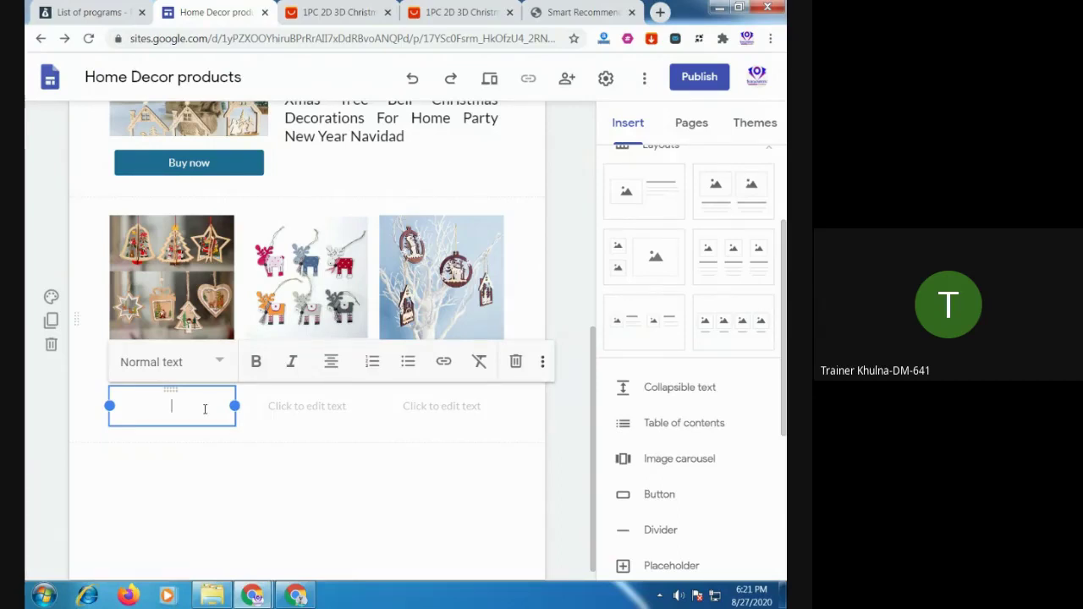
pyautogui.write('BYU')
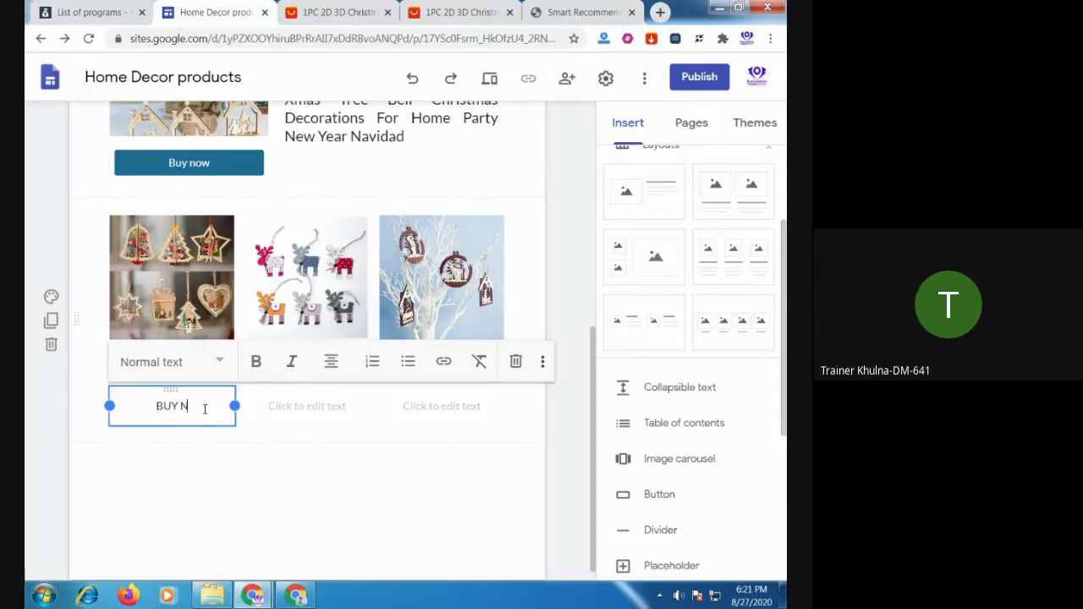
pyautogui.write('IOR')
pyautogui.press('BackSpace')
pyautogui.press('BackSpace')
pyautogui.write('OFFICAG')
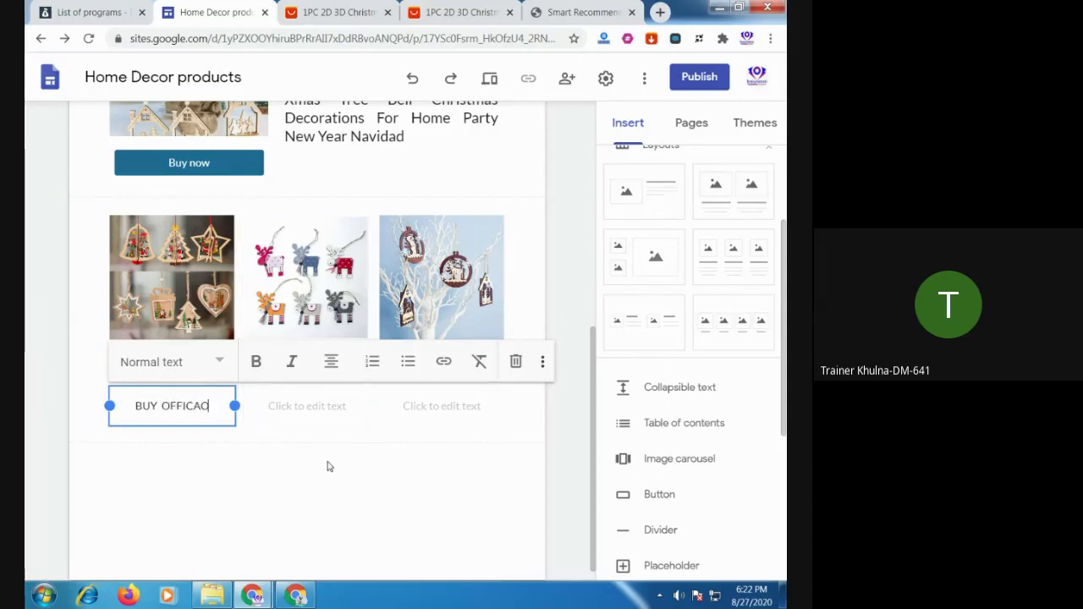
pyautogui.press('BackSpace')
pyautogui.write('L')
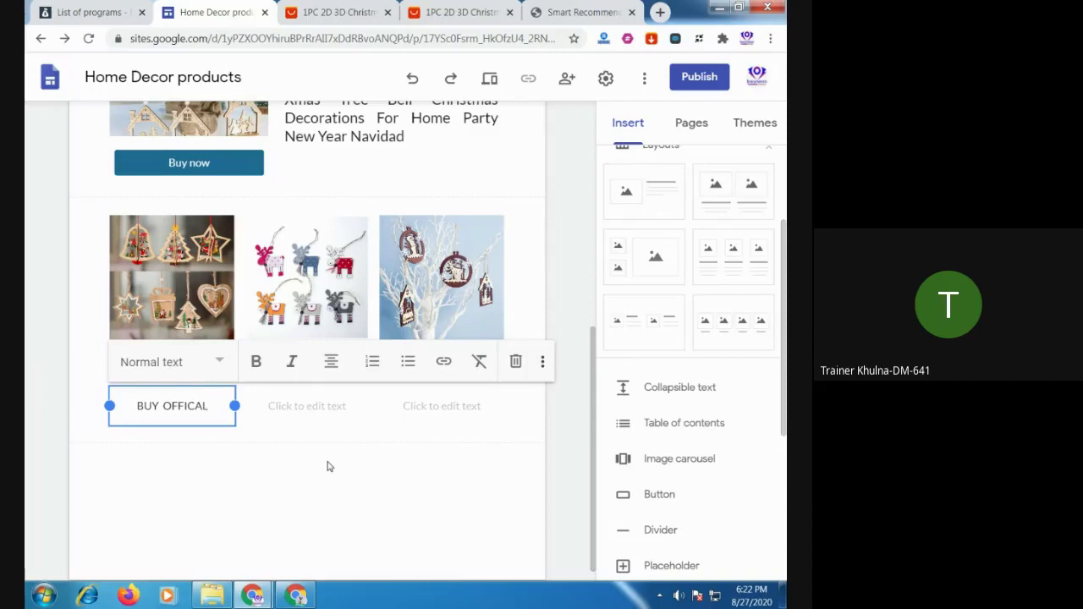
pyautogui.click(284, 457)
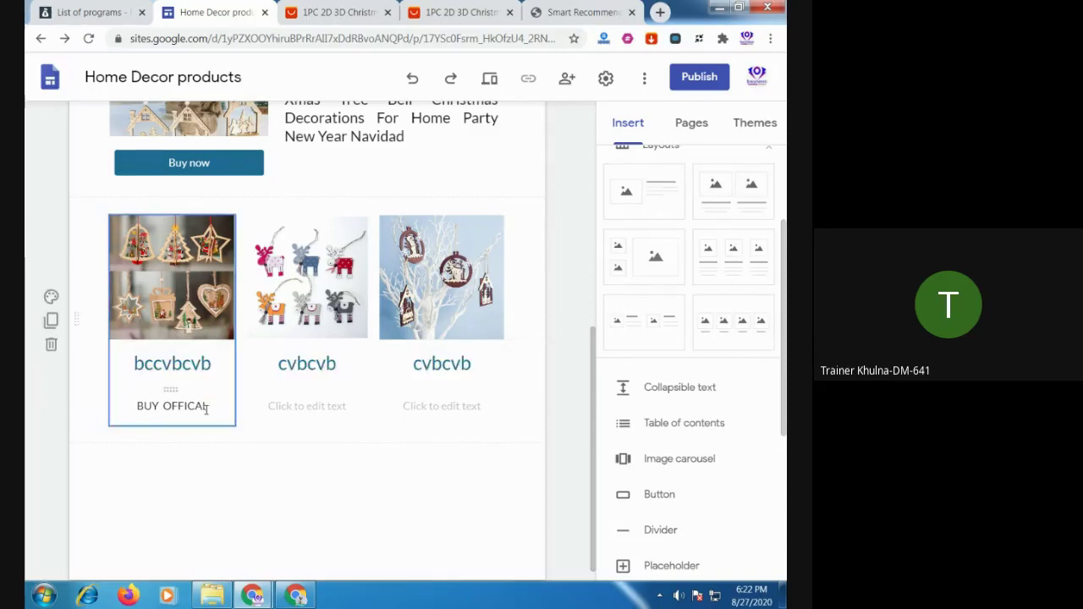
pyautogui.moveTo(208, 407); pyautogui.dragTo(132, 409)
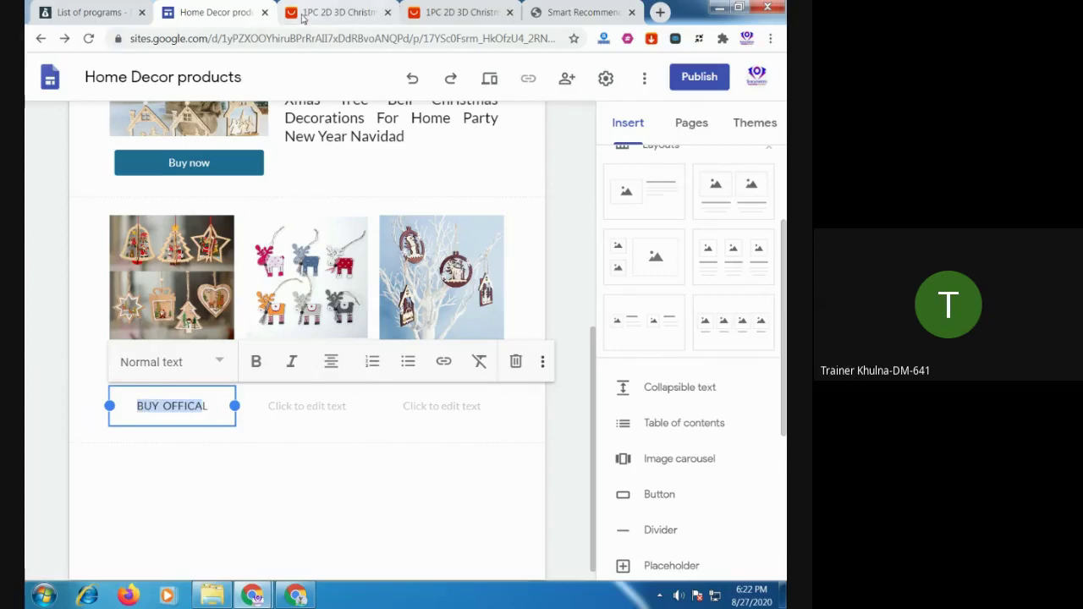
# Link the BUY OFFICAL caption under the first grid image to the copied AliExpress product URL
pyautogui.click(330, 14)
pyautogui.click(532, 165)
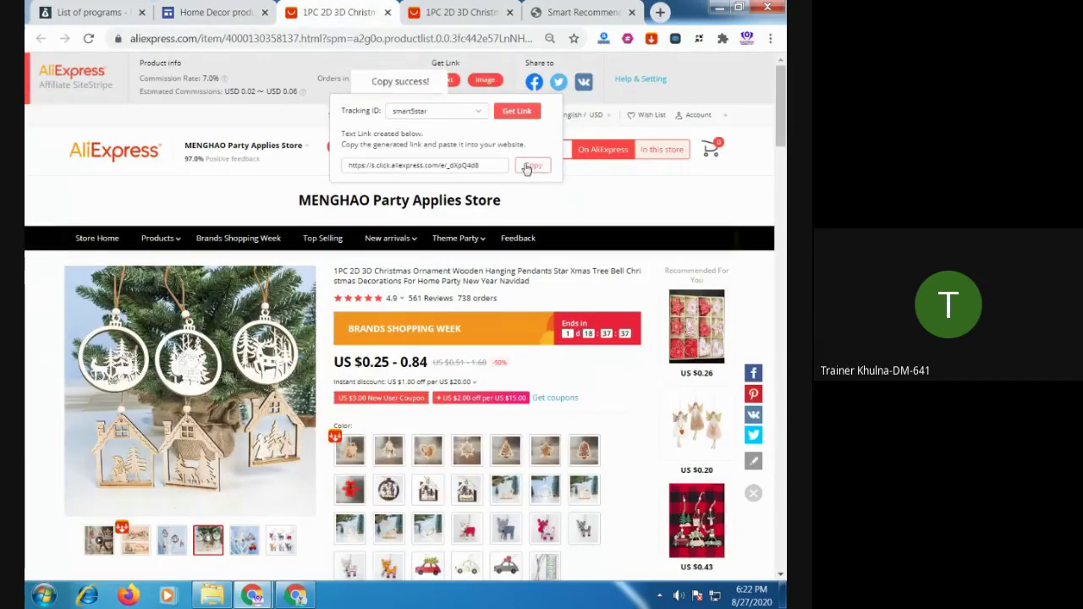
pyautogui.click(222, 17)
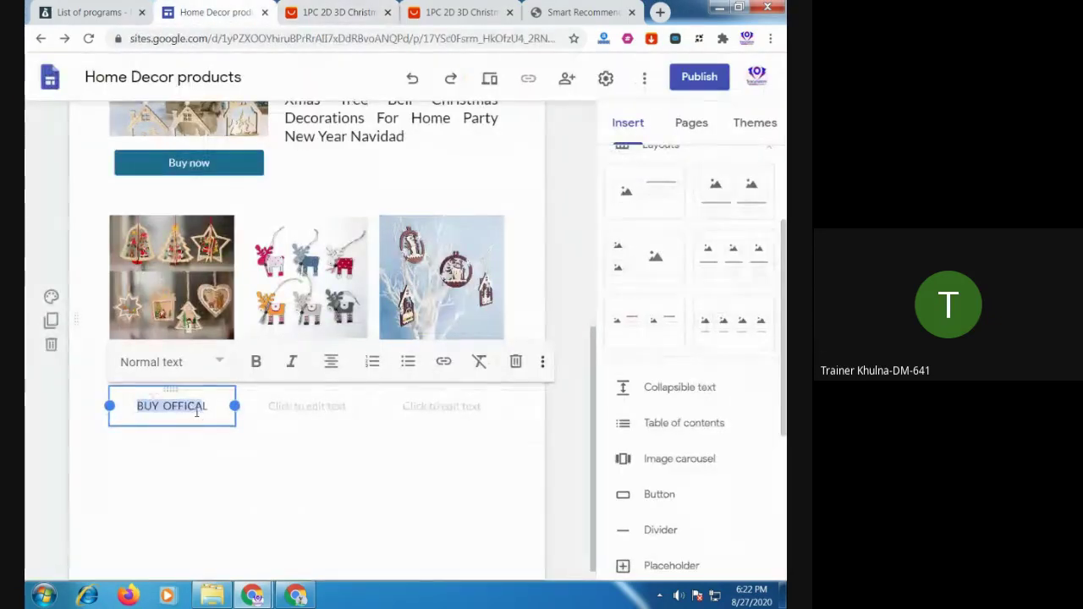
pyautogui.click(210, 407)
pyautogui.moveTo(210, 407); pyautogui.dragTo(131, 407)
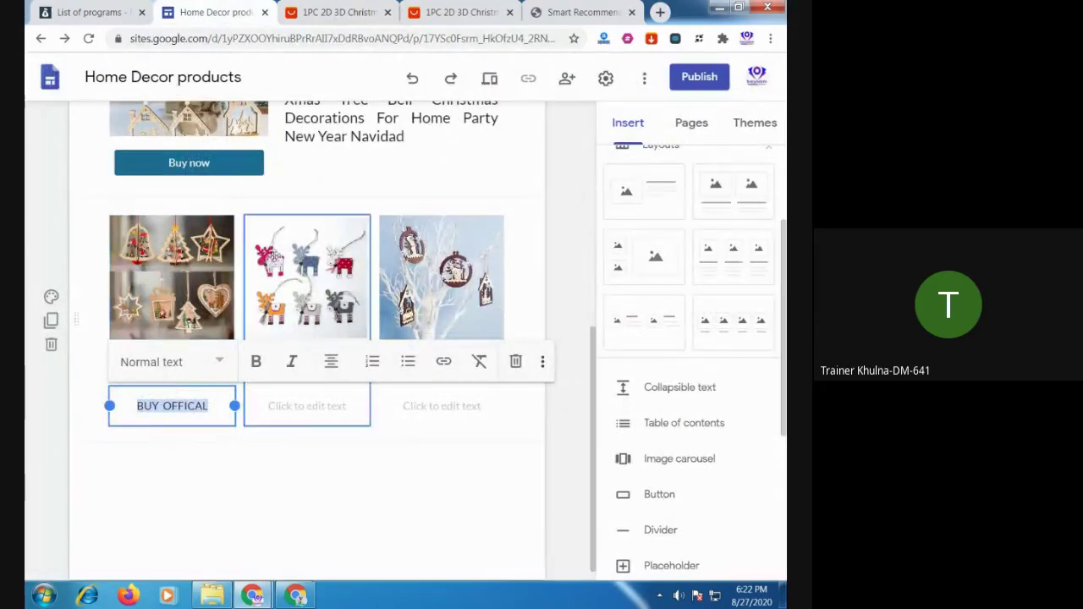
pyautogui.click(444, 364)
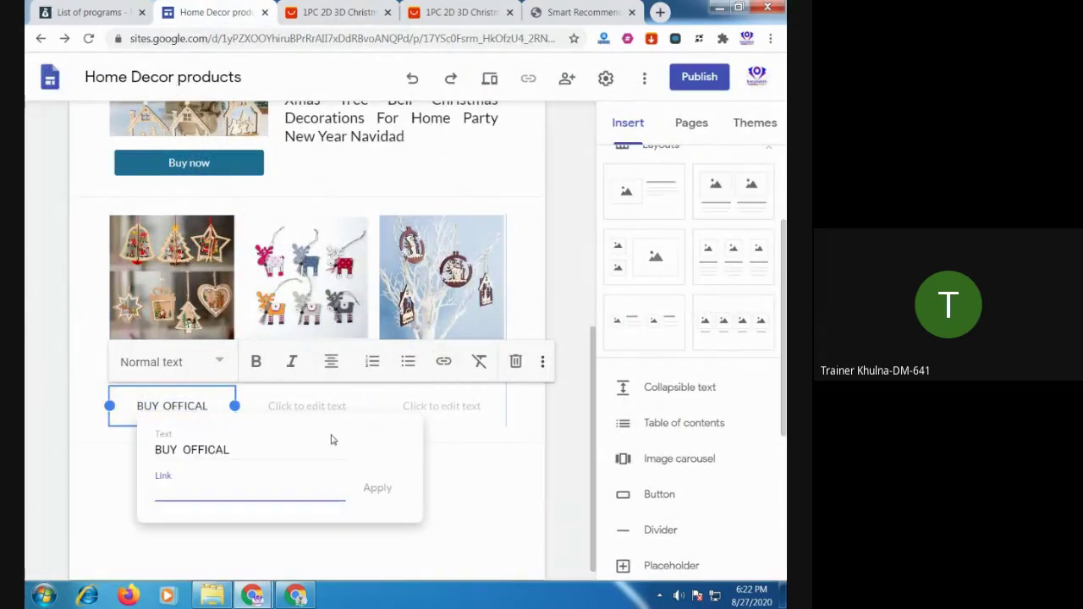
pyautogui.hotkey('ctrl', 'v')
pyautogui.click(376, 488)
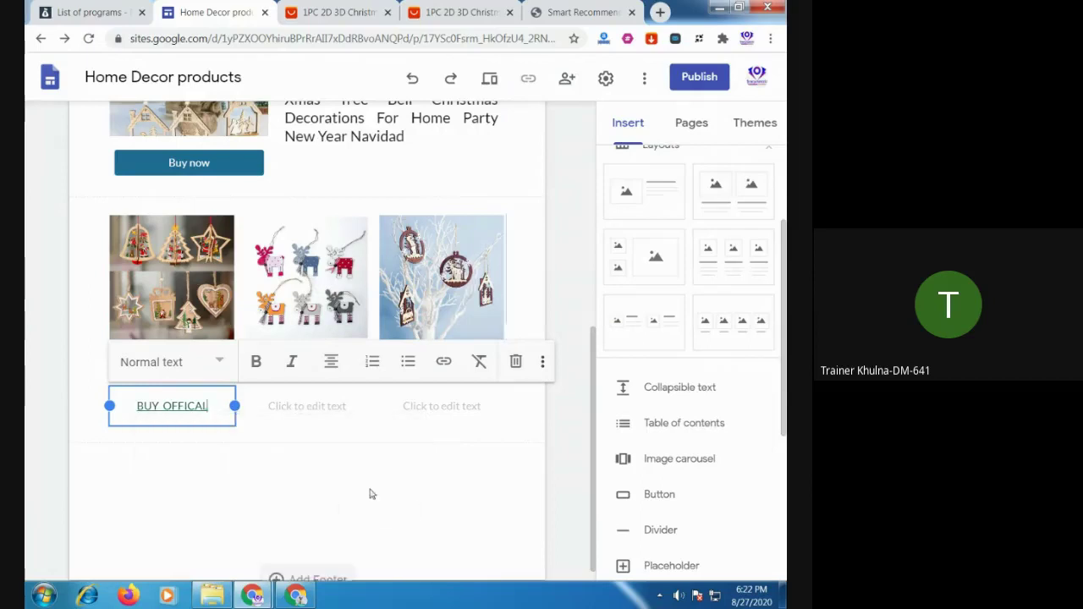
# Try Title and Heading styles on BUY OFFICAL, then settle on Subheading so it fits one line
pyautogui.click(222, 363)
pyautogui.click(191, 417)
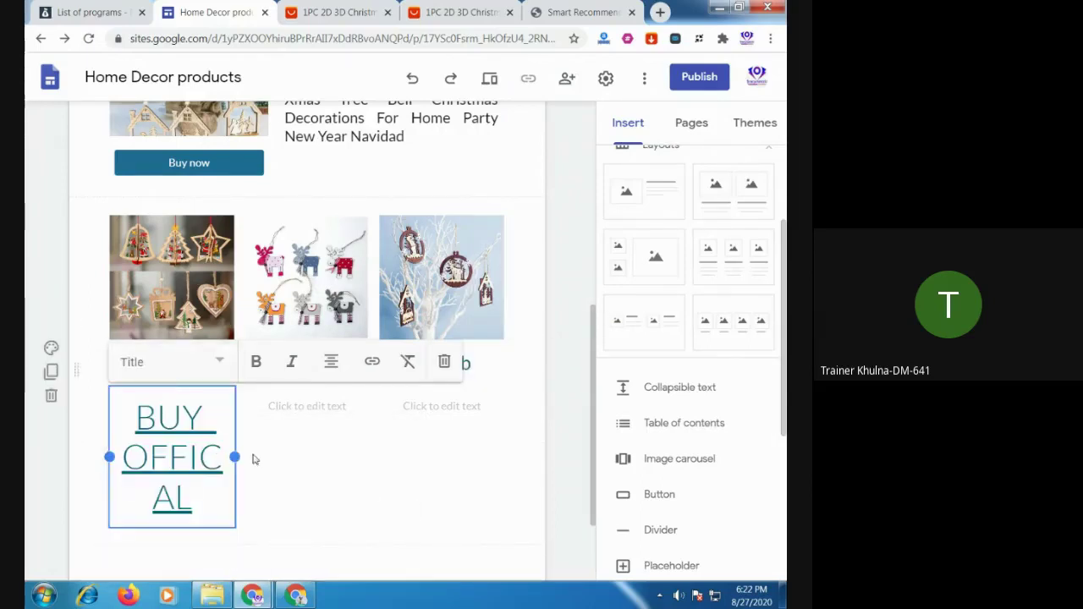
pyautogui.click(220, 362)
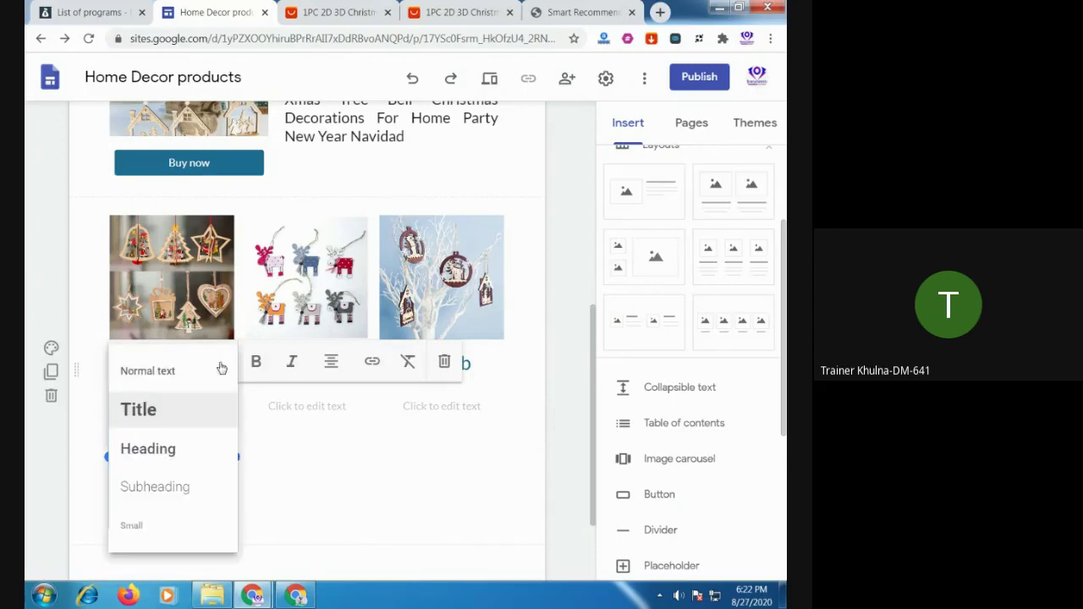
pyautogui.click(171, 447)
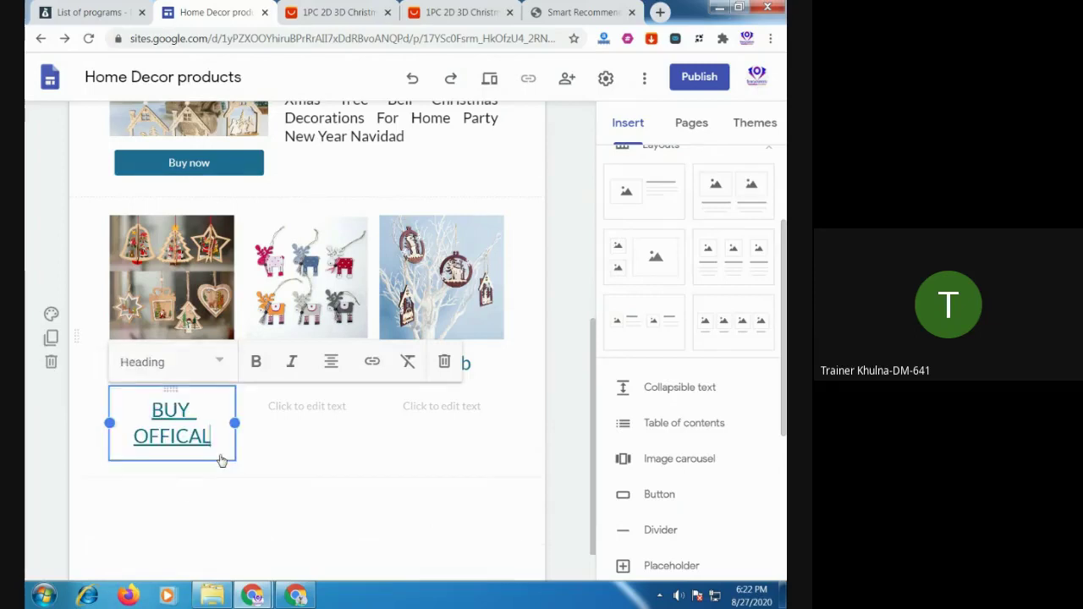
pyautogui.click(220, 364)
pyautogui.click(175, 457)
pyautogui.click(223, 363)
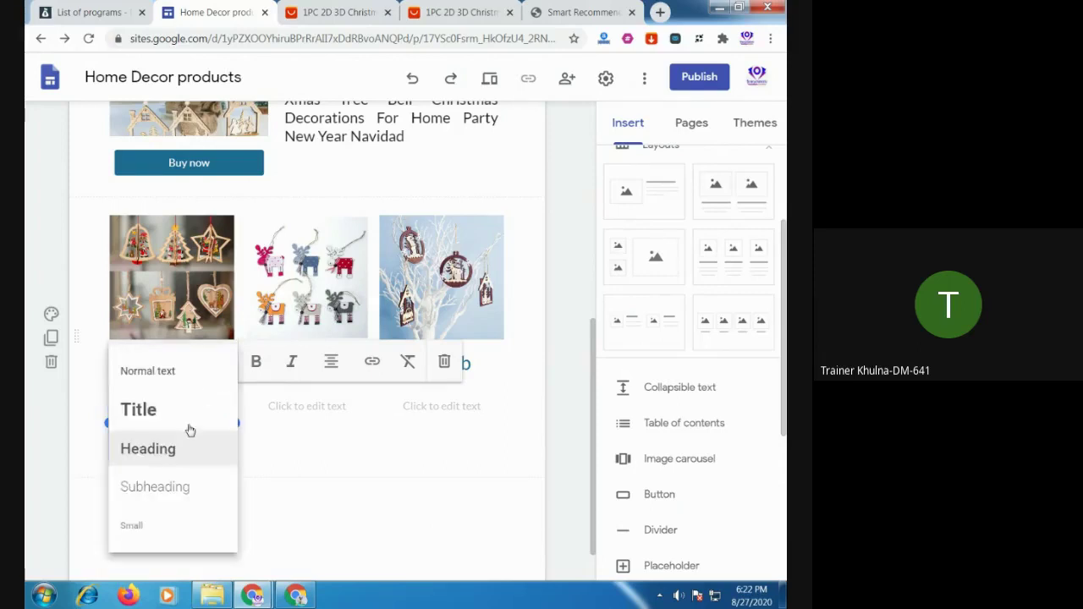
pyautogui.click(177, 485)
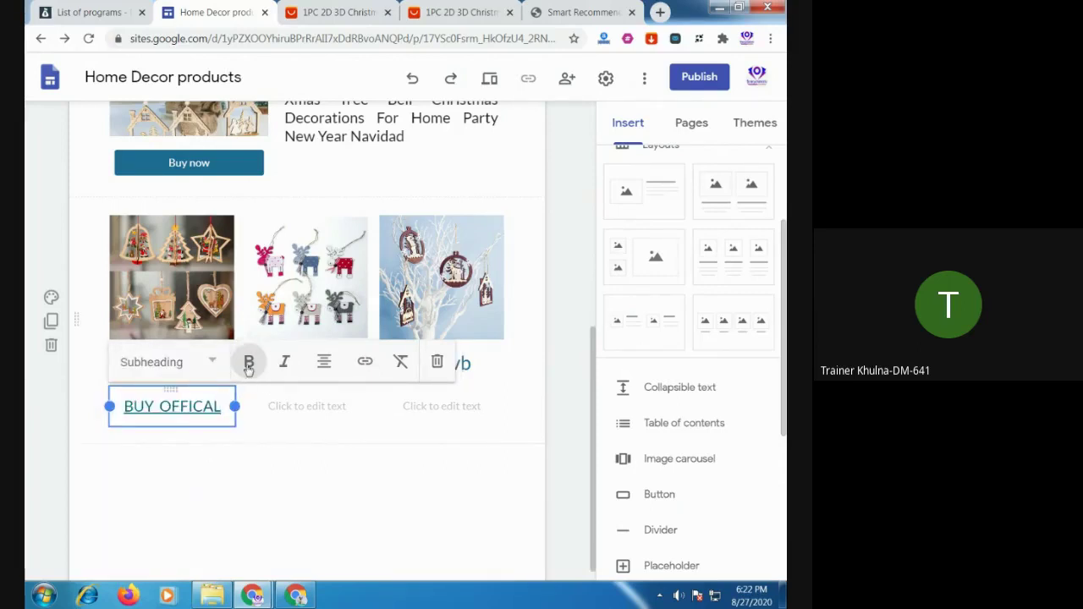
pyautogui.click(290, 494)
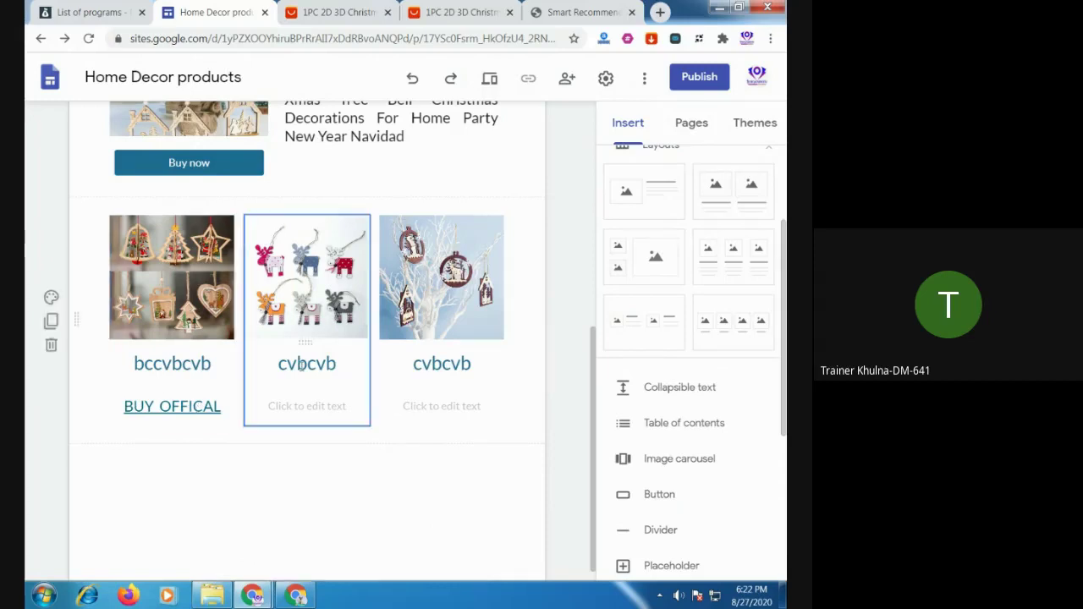
# Insert a divider and drag it above the three-product image row
pyautogui.scroll(-1, 487, 432)
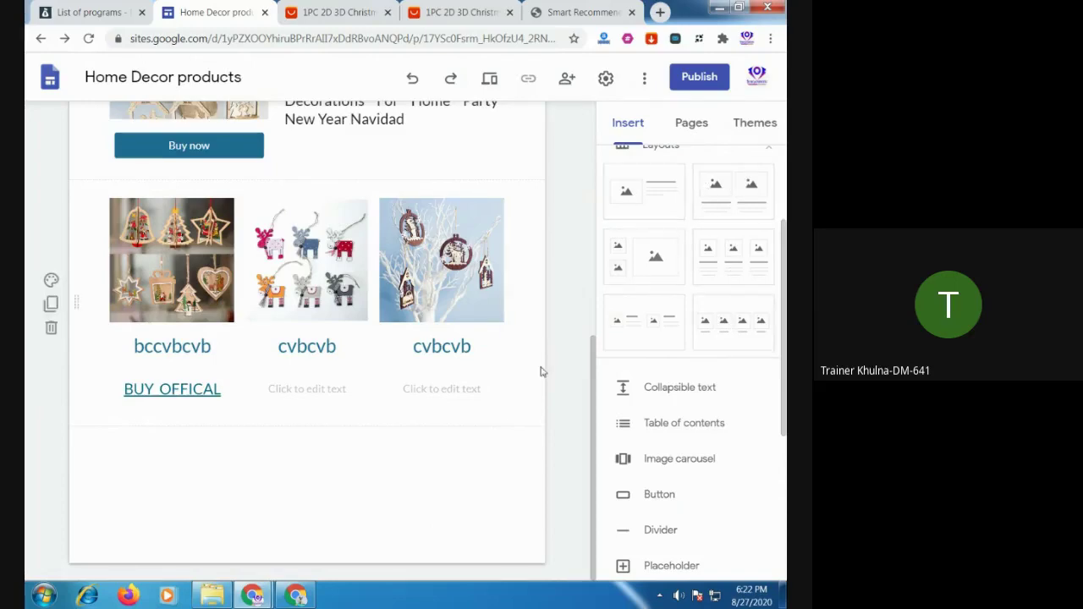
pyautogui.scroll(8, 455, 394)
pyautogui.scroll(-8, 459, 399)
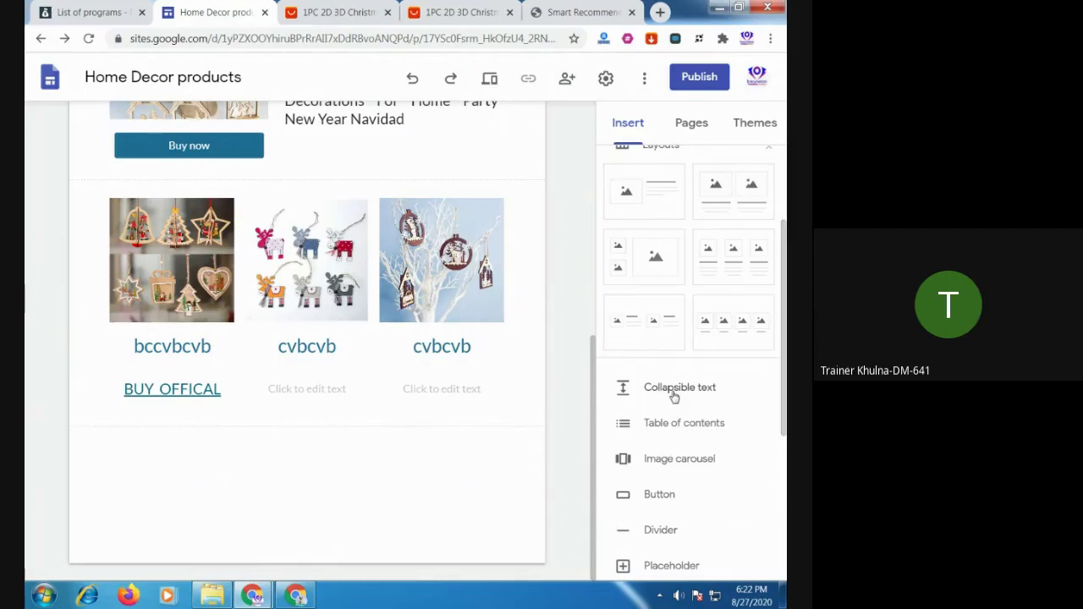
pyautogui.scroll(-3, 725, 443)
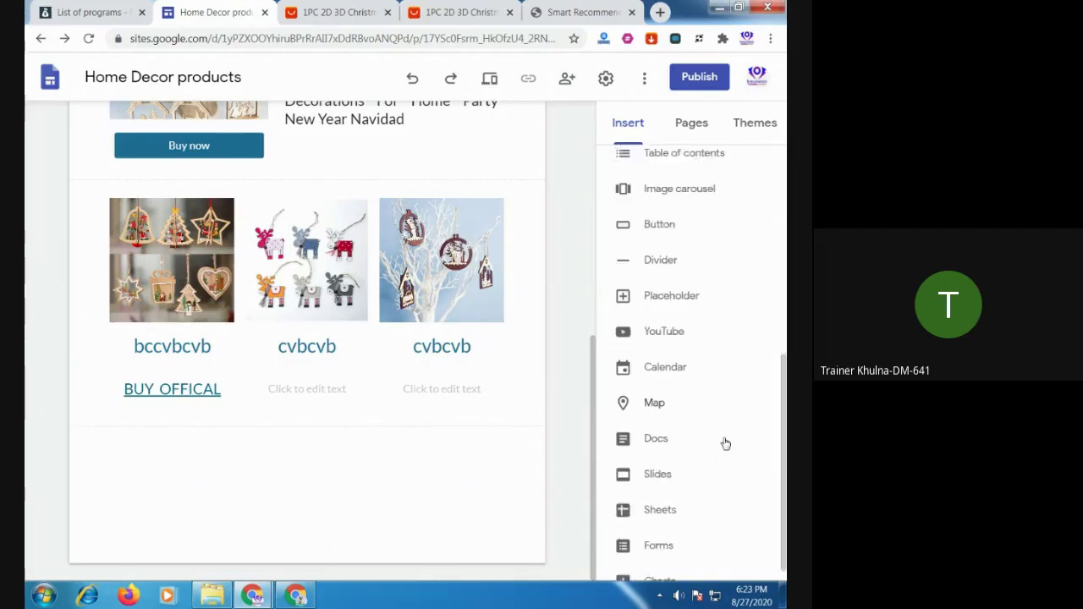
pyautogui.scroll(1, 725, 444)
pyautogui.scroll(1, 719, 437)
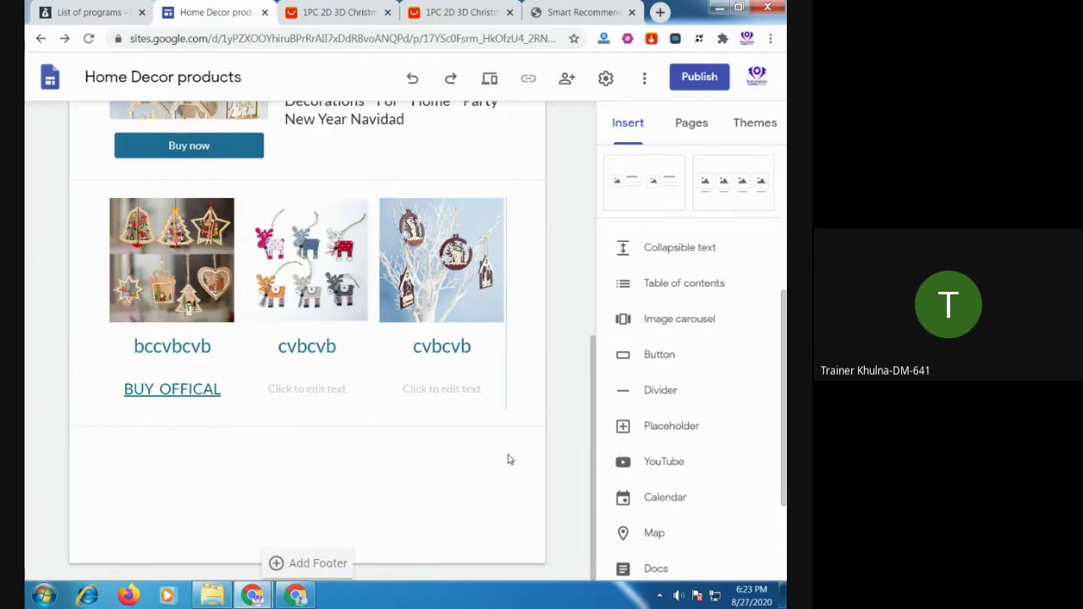
pyautogui.click(658, 389)
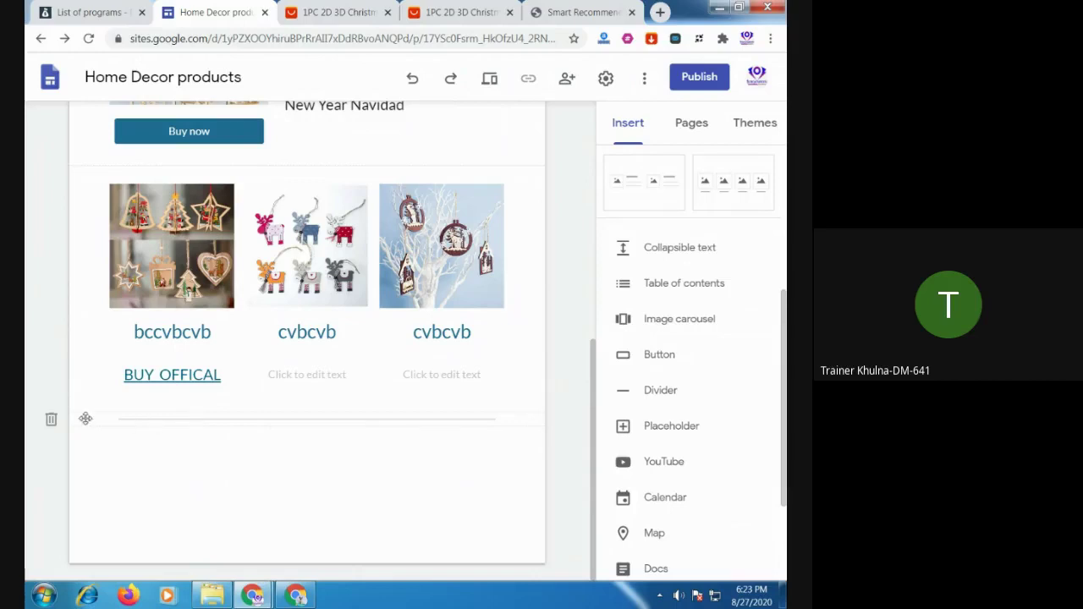
pyautogui.click(314, 419)
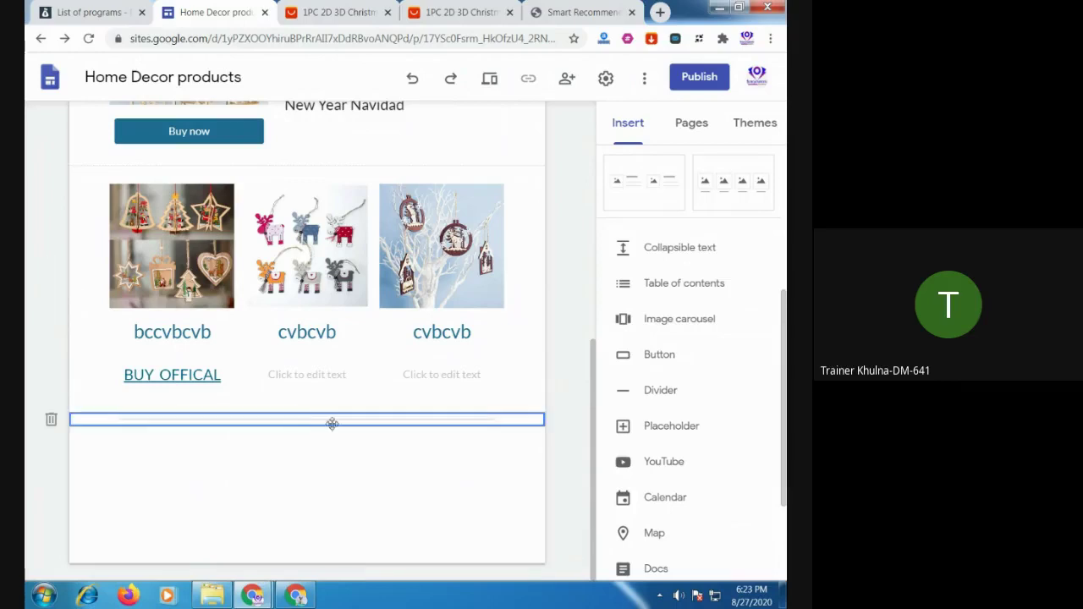
pyautogui.moveTo(493, 423); pyautogui.dragTo(483, 174)
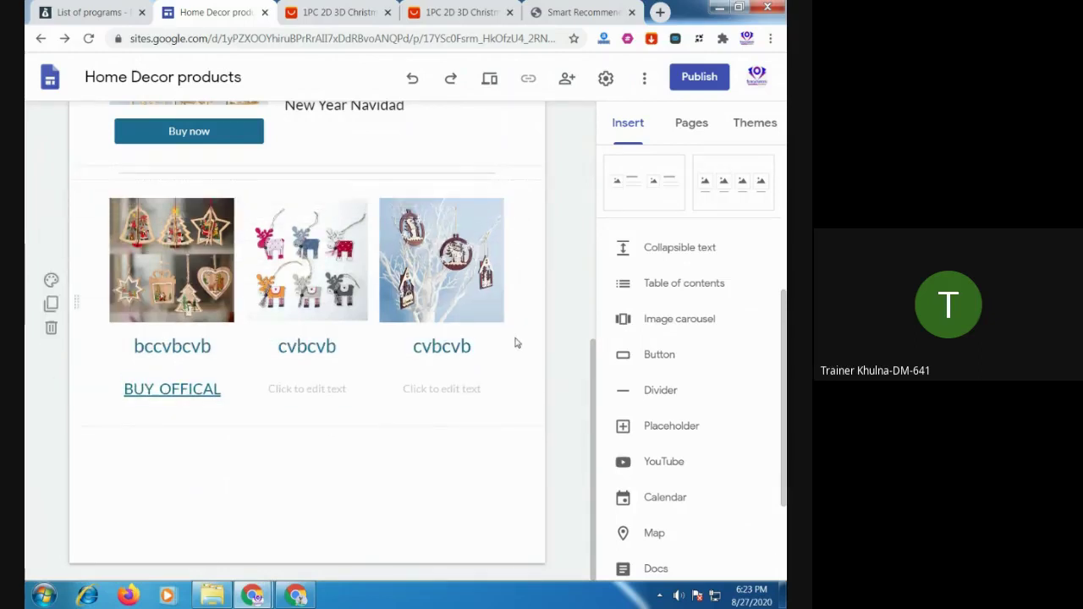
# Add a second divider directly below the product row
pyautogui.scroll(5, 516, 342)
pyautogui.scroll(-4, 516, 342)
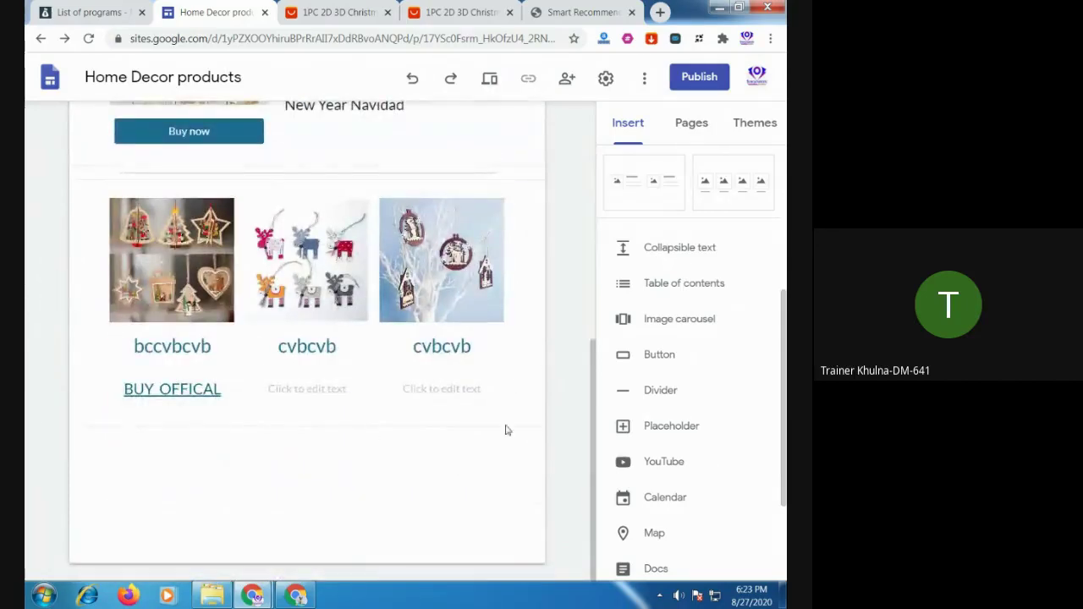
pyautogui.click(660, 391)
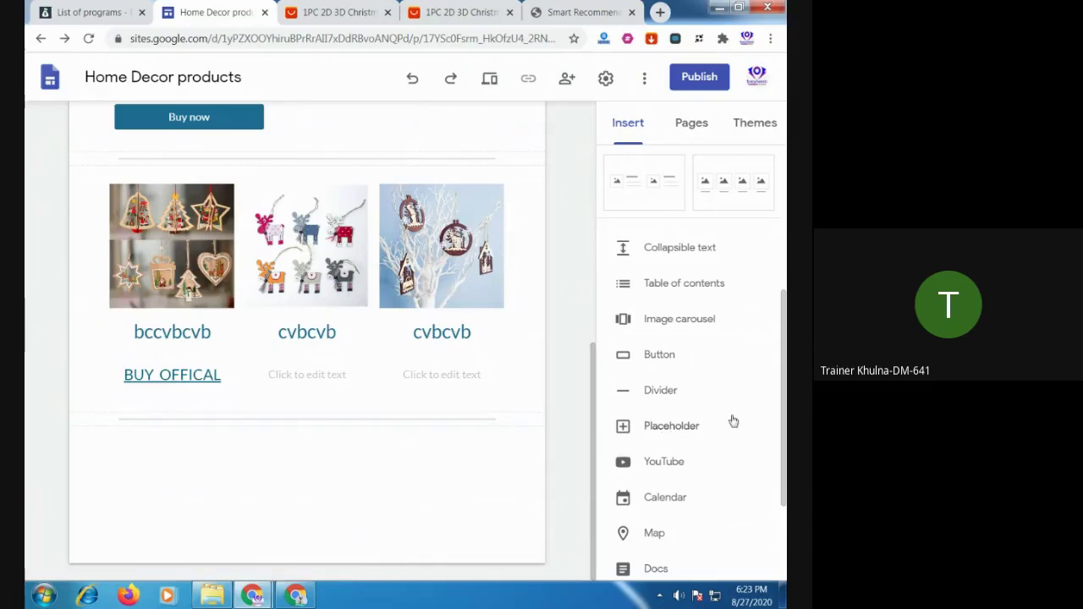
pyautogui.scroll(-1, 734, 421)
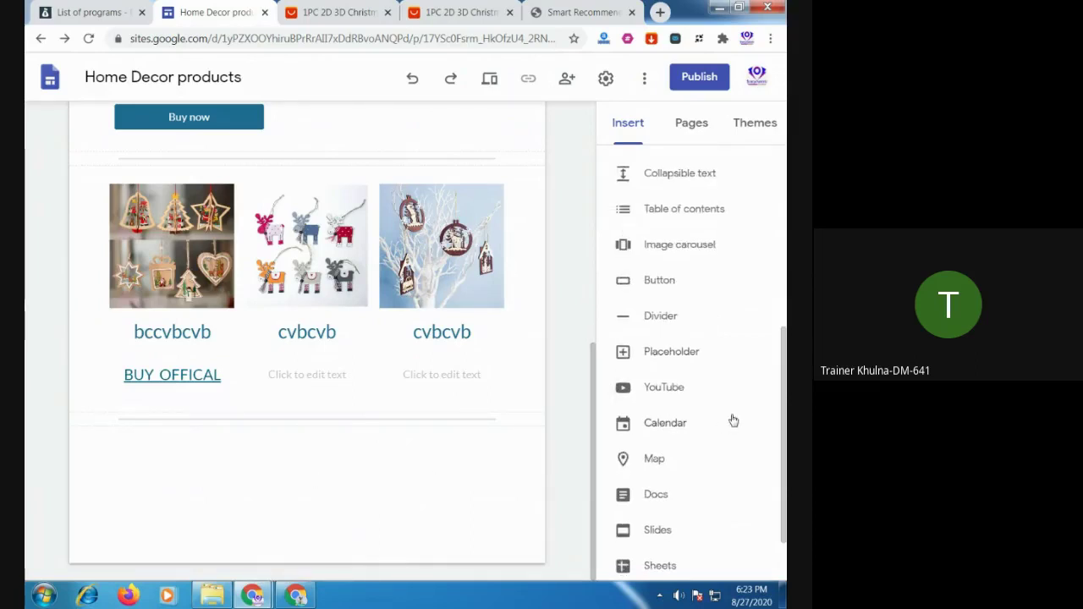
pyautogui.scroll(-1, 734, 421)
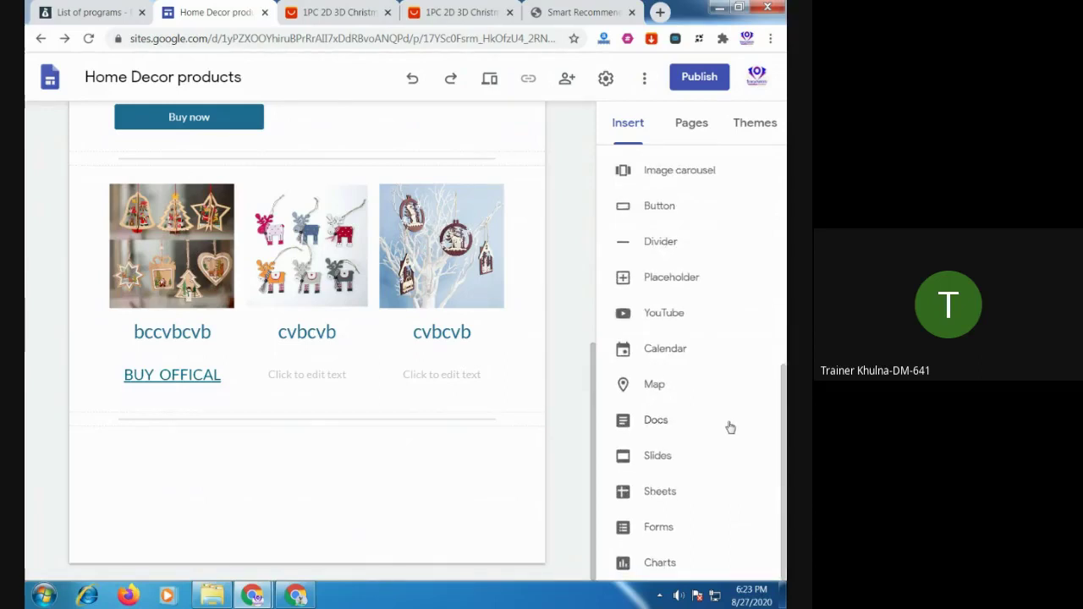
pyautogui.scroll(2, 725, 397)
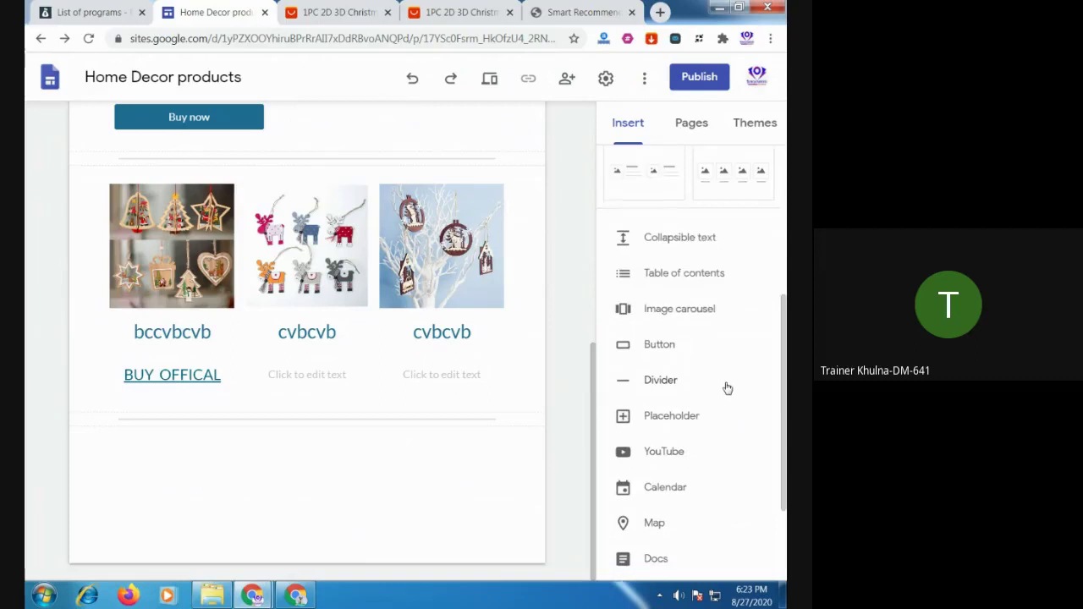
pyautogui.scroll(-2, 727, 387)
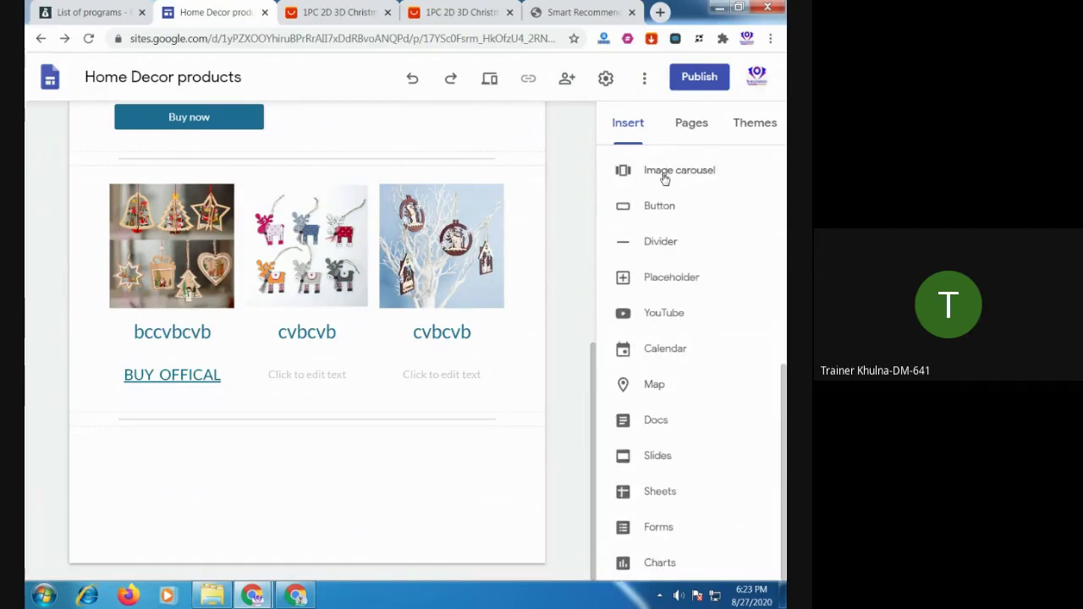
# Start an image carousel and upload the reindeer, second ornament and white-branch ornament photos
pyautogui.click(664, 174)
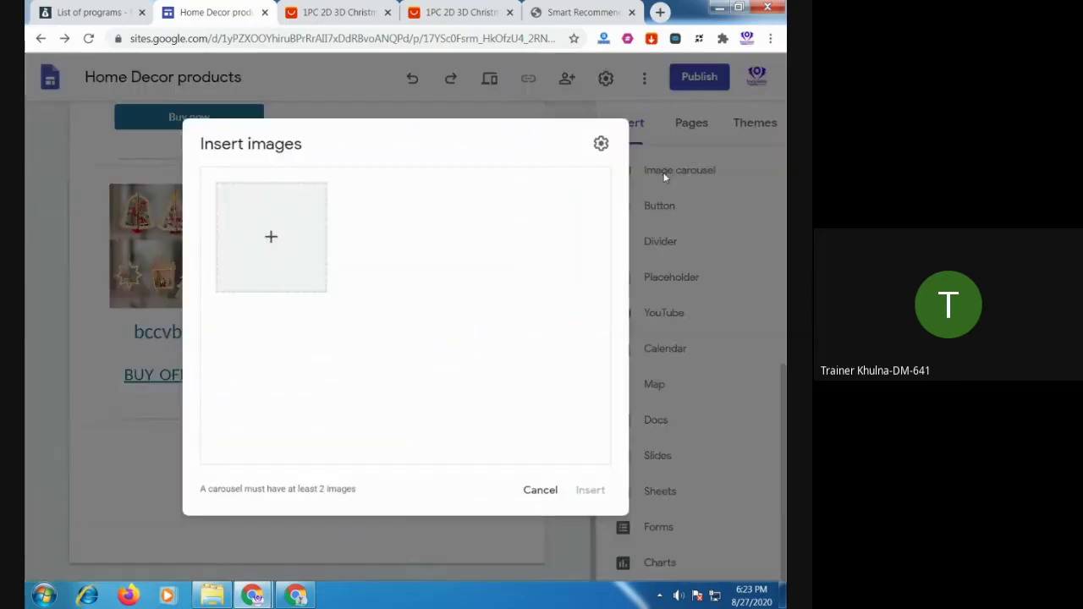
pyautogui.click(270, 242)
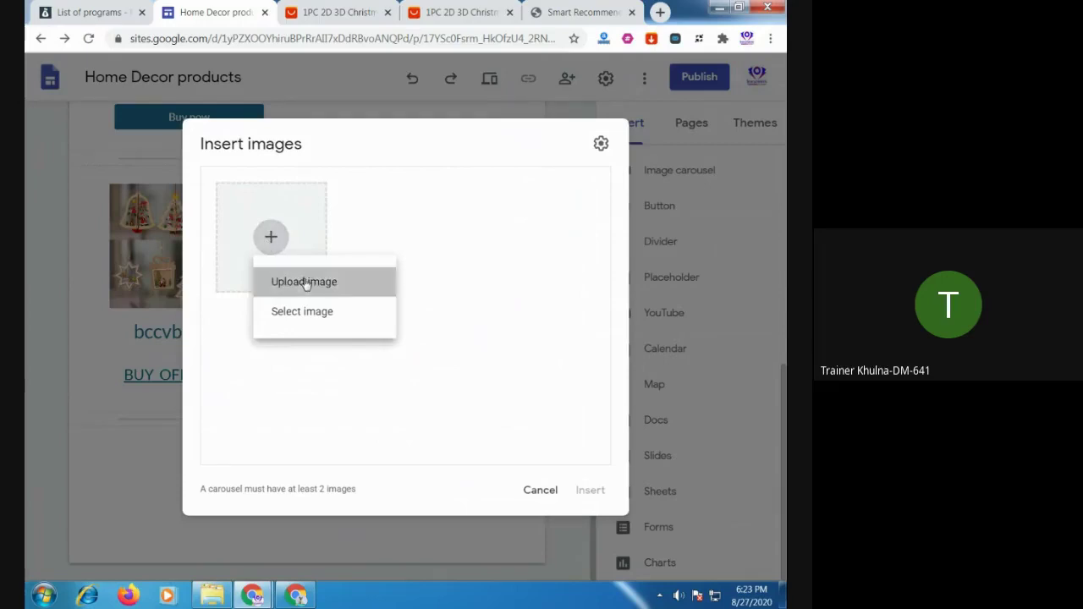
pyautogui.click(336, 282)
pyautogui.doubleClick(196, 134)
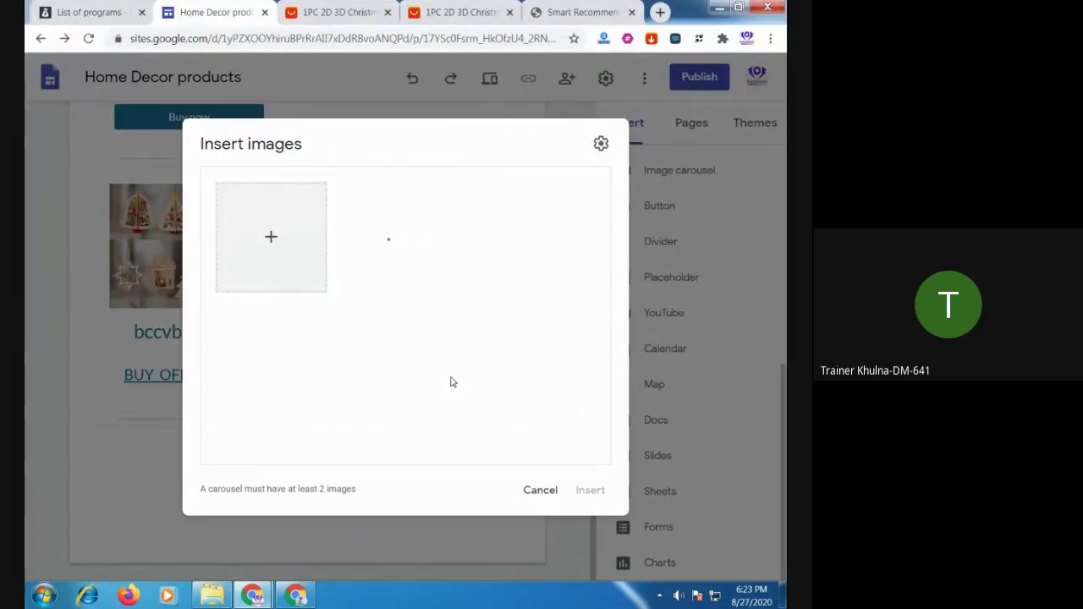
pyautogui.click(272, 237)
pyautogui.click(340, 285)
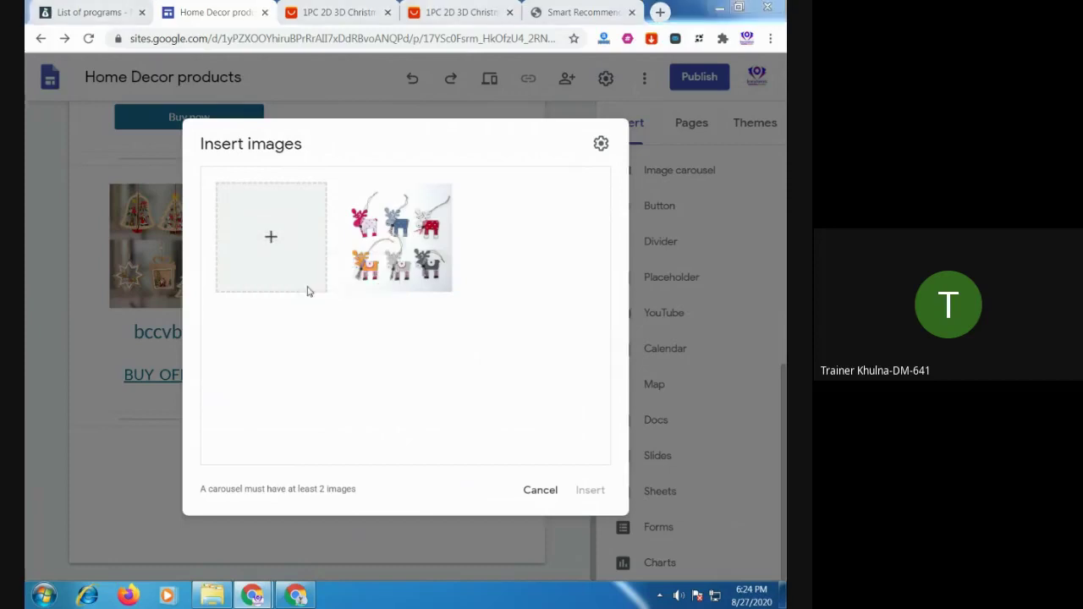
pyautogui.doubleClick(356, 203)
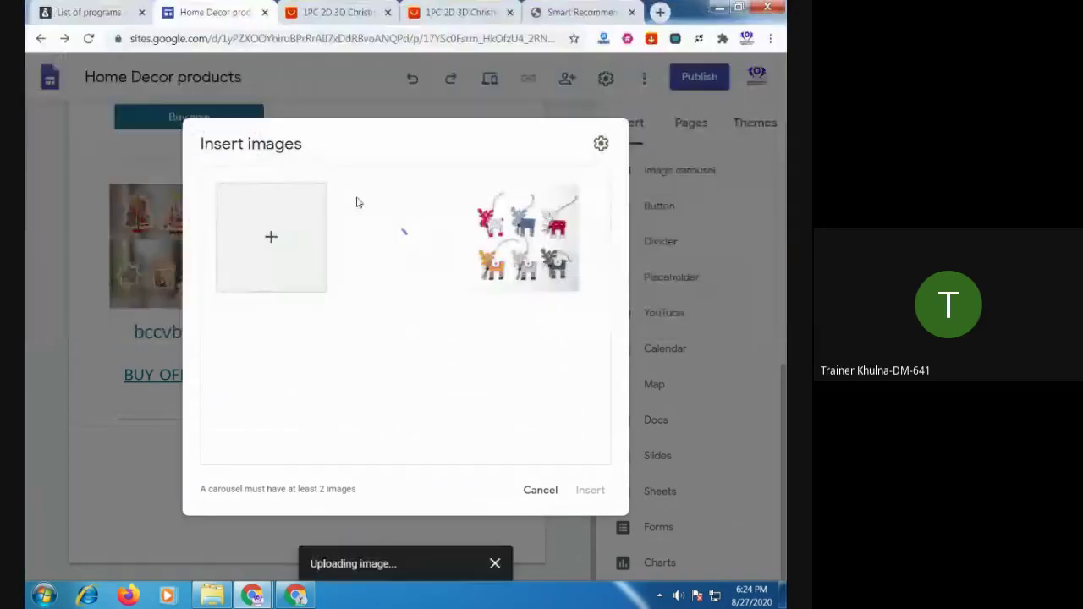
pyautogui.moveTo(534, 242)
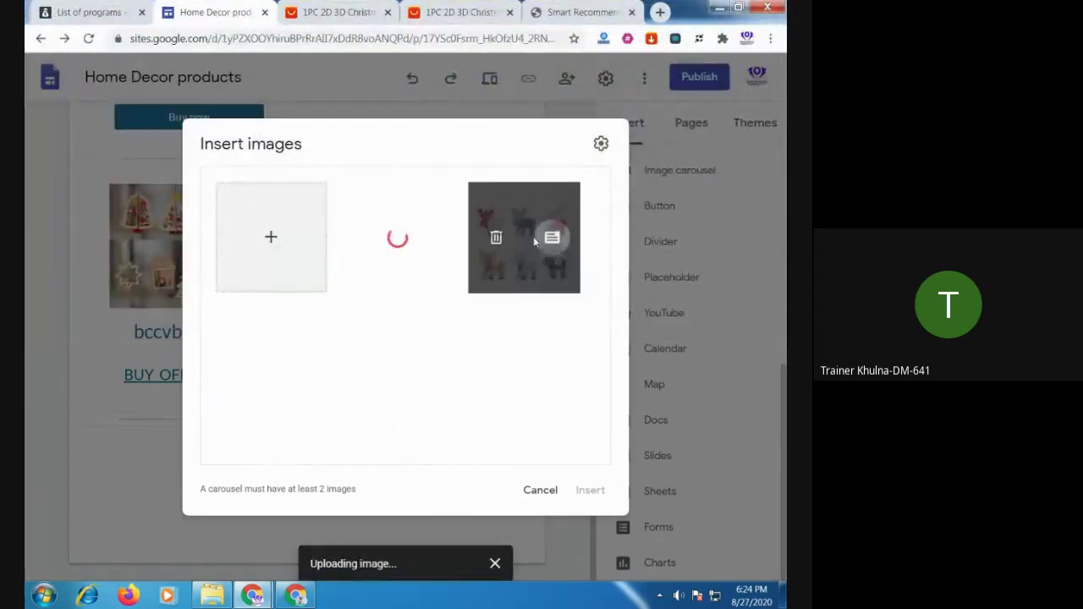
pyautogui.click(272, 242)
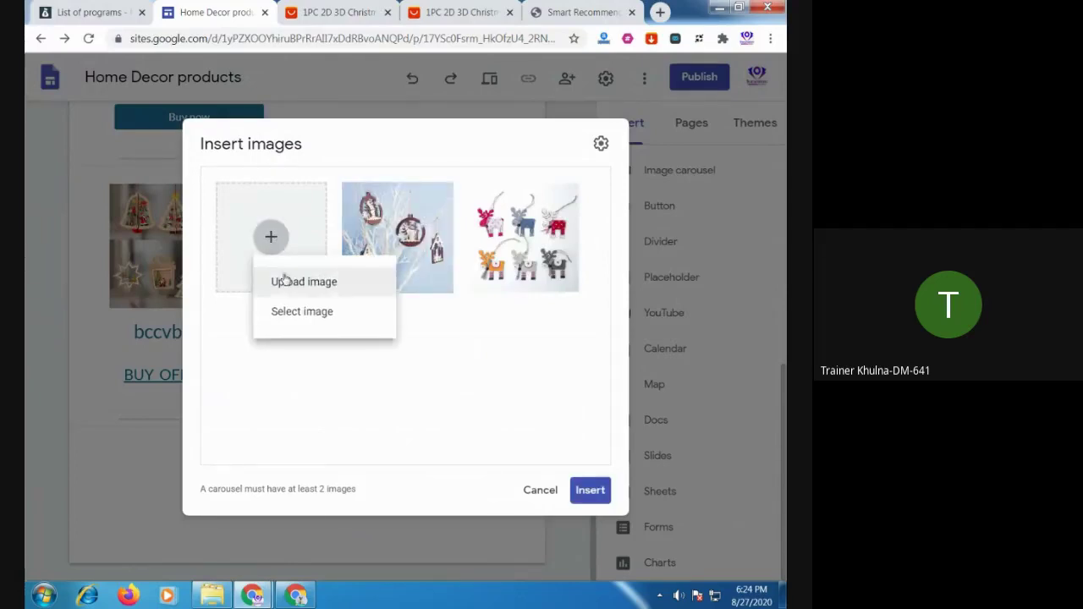
pyautogui.click(286, 281)
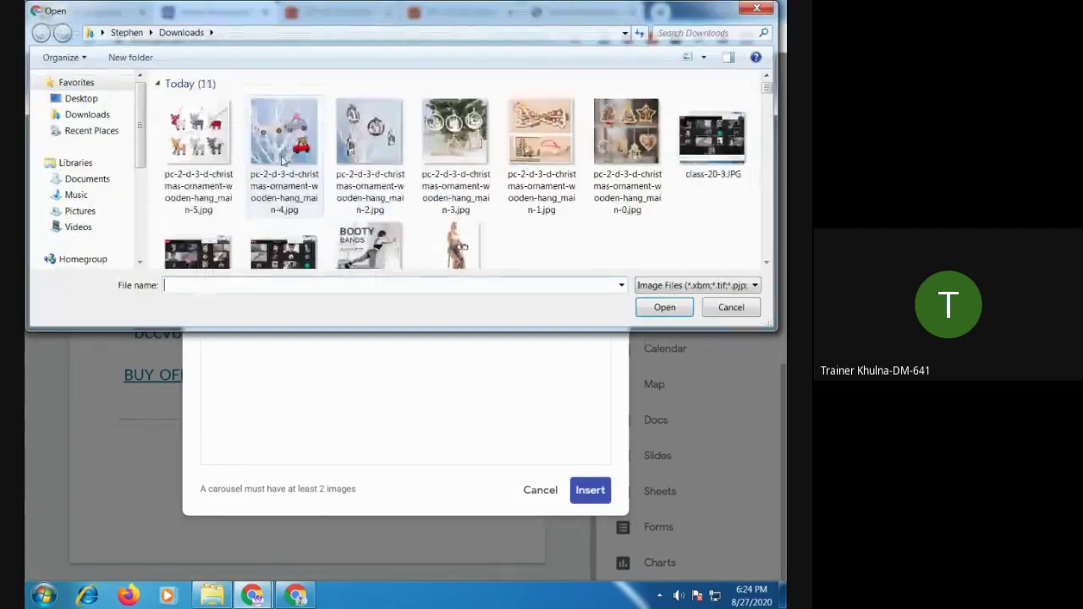
pyautogui.doubleClick(284, 157)
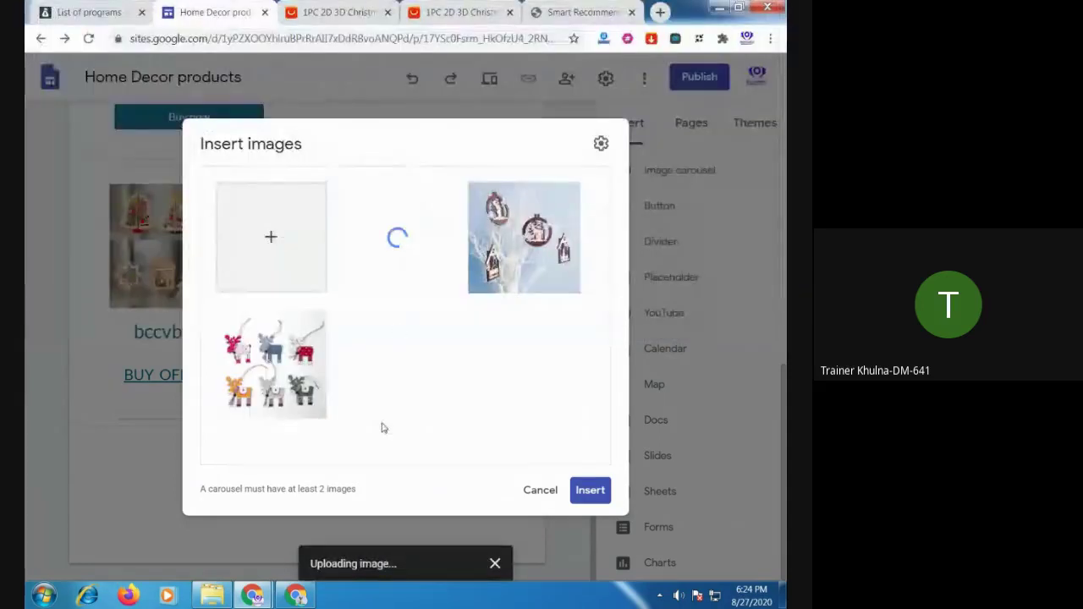
# Upload the wooden bell-and-star ornaments photo as another carousel image
pyautogui.moveTo(284, 354)
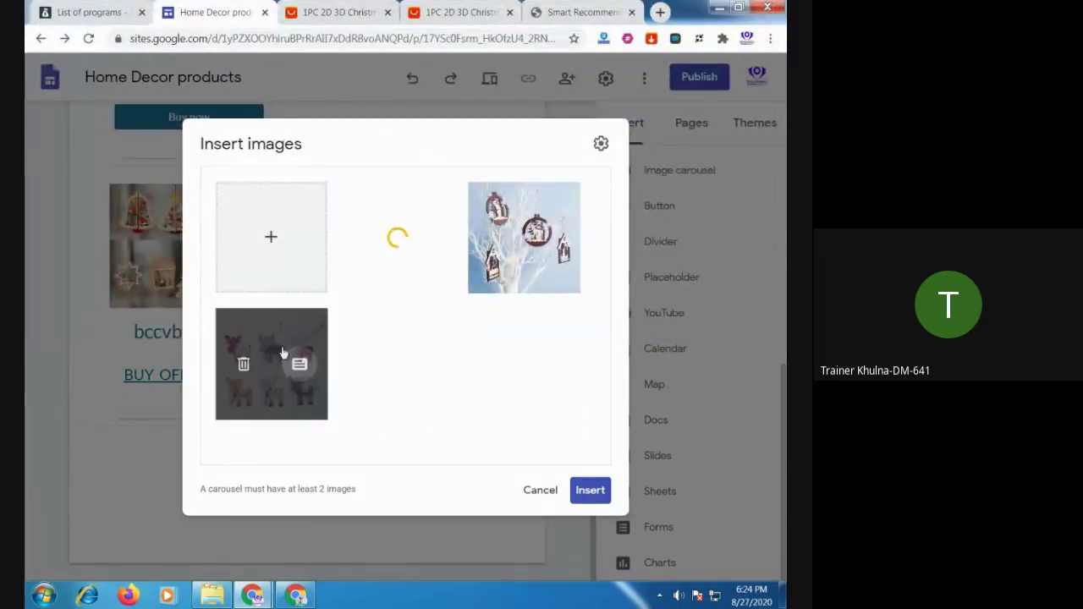
pyautogui.click(271, 239)
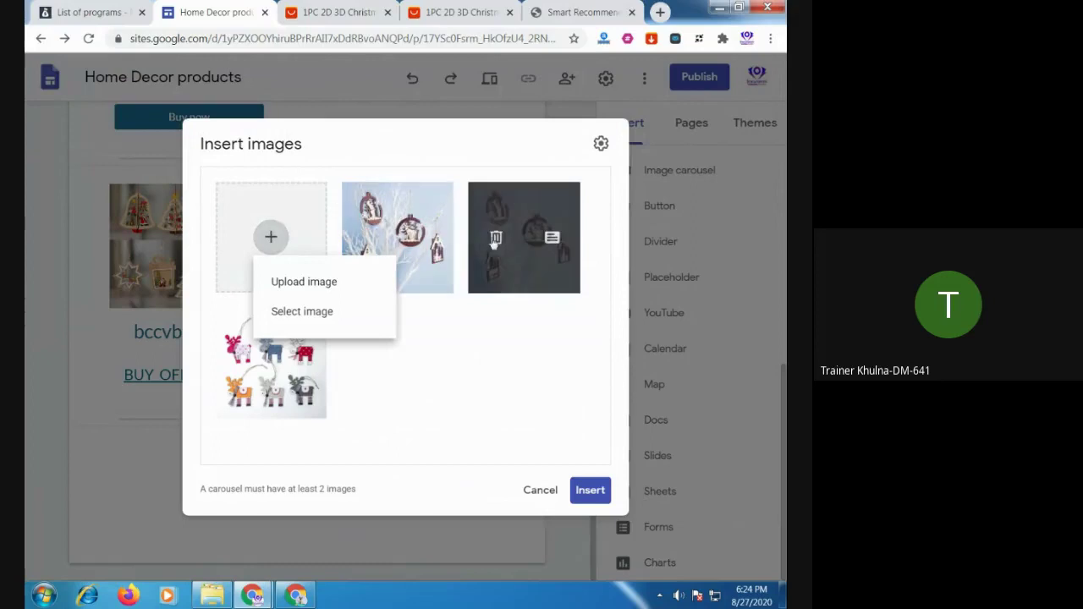
pyautogui.click(287, 243)
pyautogui.click(287, 243)
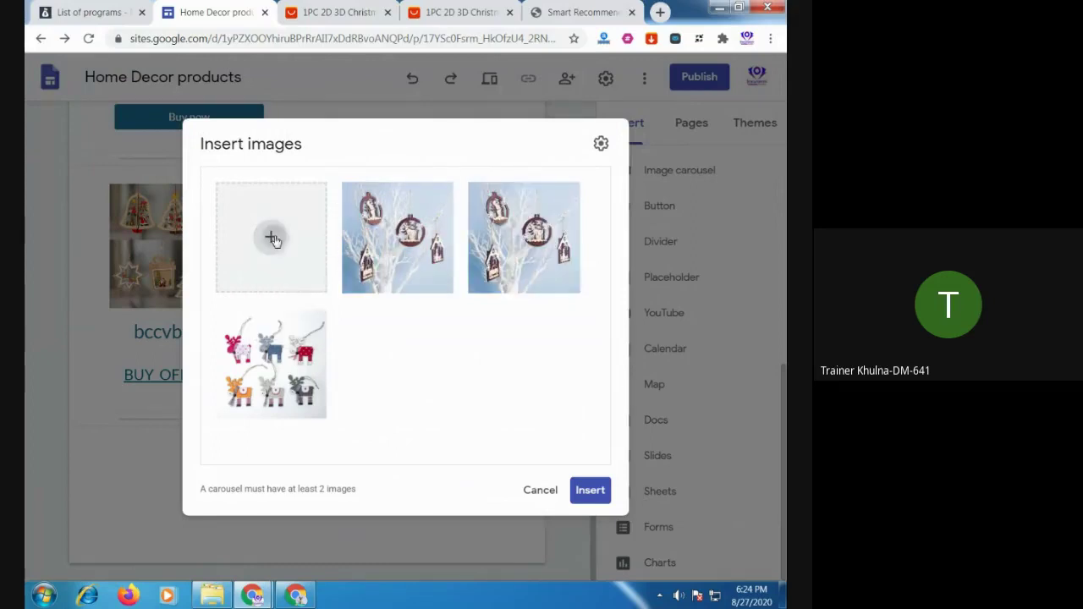
pyautogui.click(347, 281)
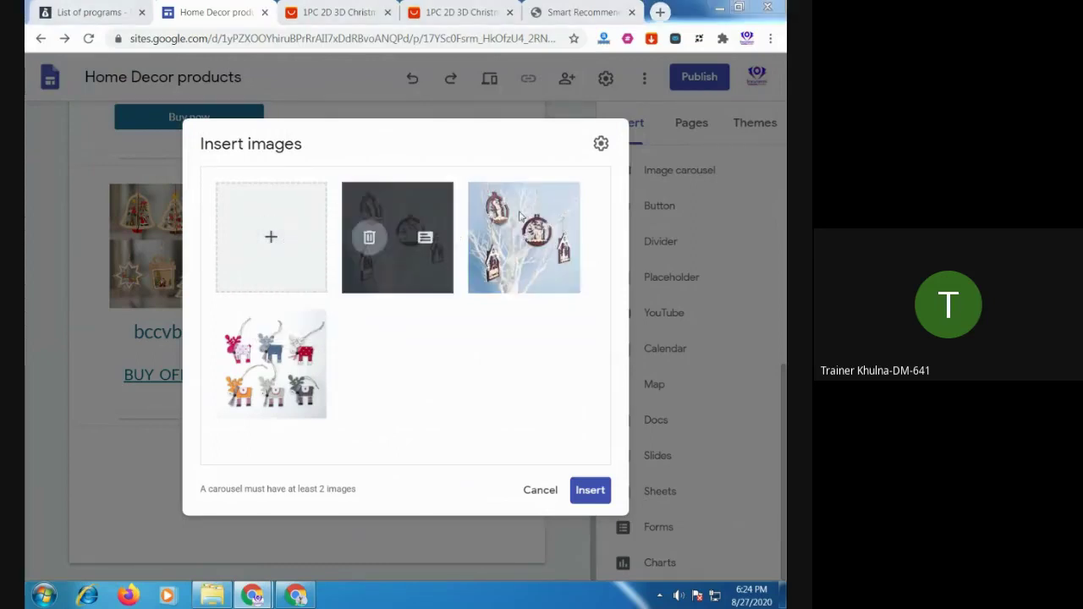
pyautogui.click(616, 156)
pyautogui.doubleClick(616, 156)
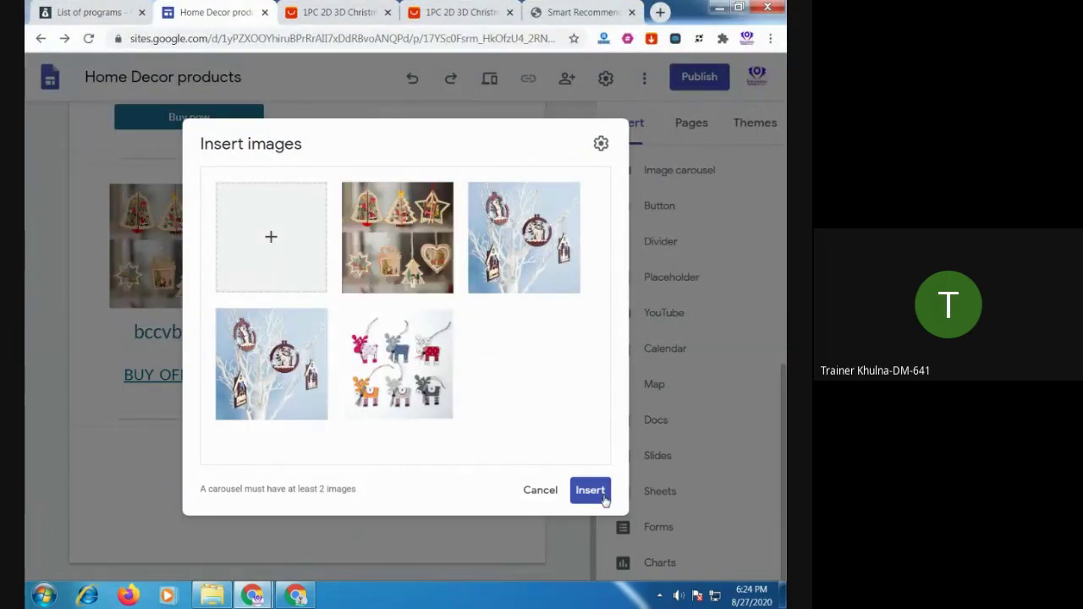
# Remove the duplicate white-branch photo and insert the three-image carousel
pyautogui.moveTo(364, 240)
pyautogui.moveTo(271, 388)
pyautogui.click(243, 365)
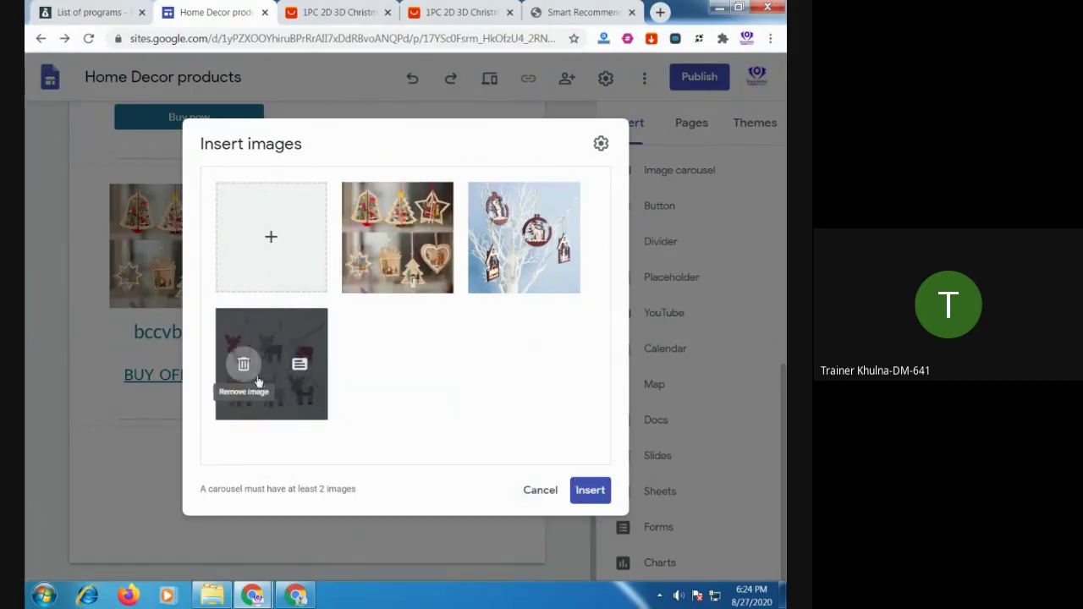
pyautogui.click(590, 490)
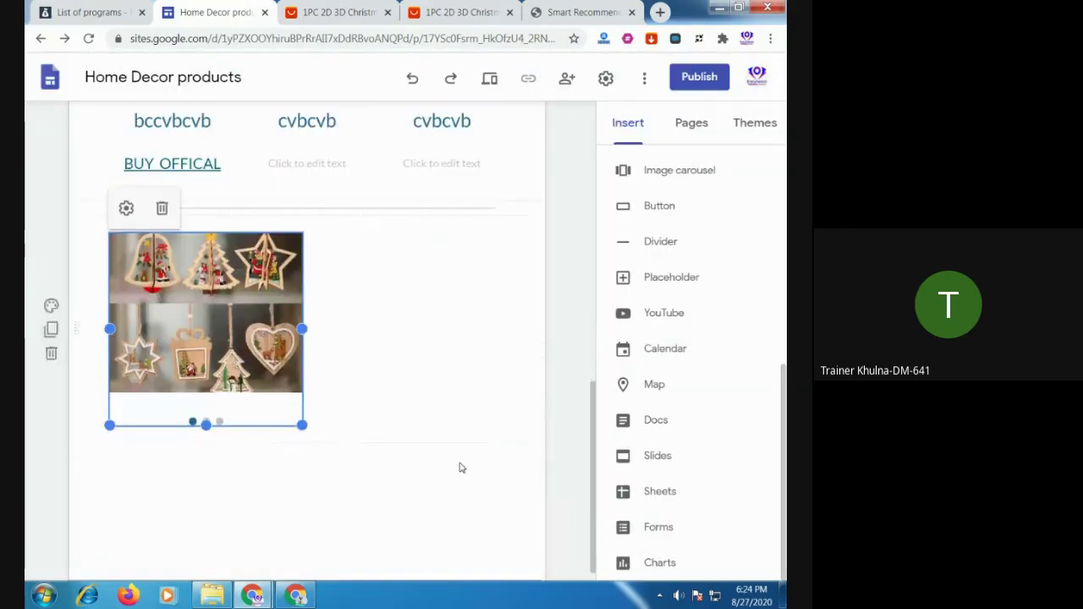
pyautogui.moveTo(303, 312); pyautogui.dragTo(539, 341)
pyautogui.moveTo(304, 430); pyautogui.dragTo(318, 565)
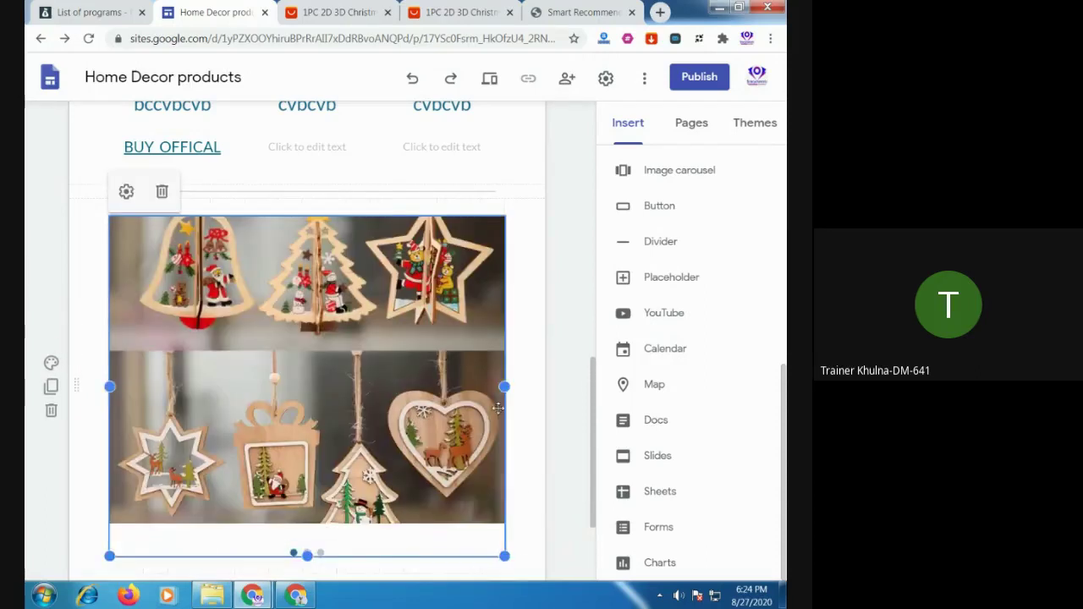
pyautogui.scroll(-2, 422, 462)
pyautogui.click(423, 462)
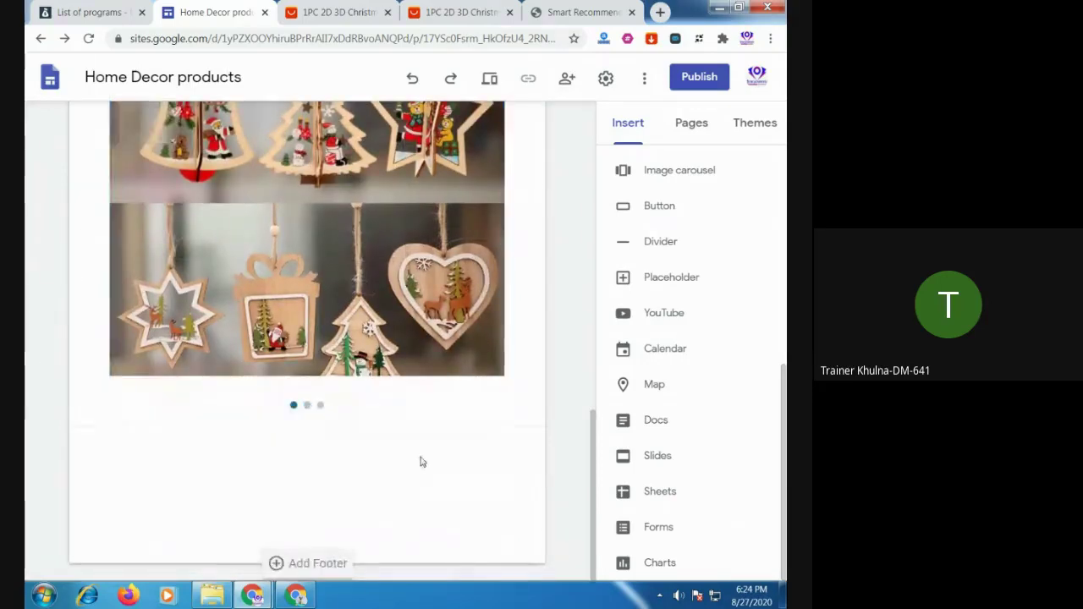
pyautogui.scroll(2, 421, 460)
pyautogui.scroll(-2, 419, 459)
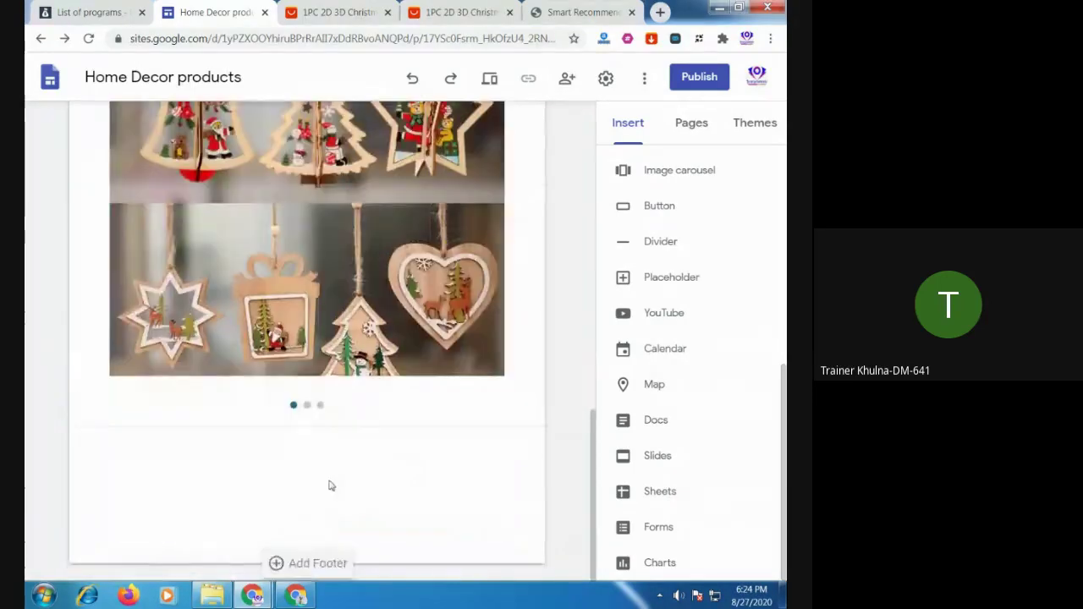
pyautogui.click(317, 262)
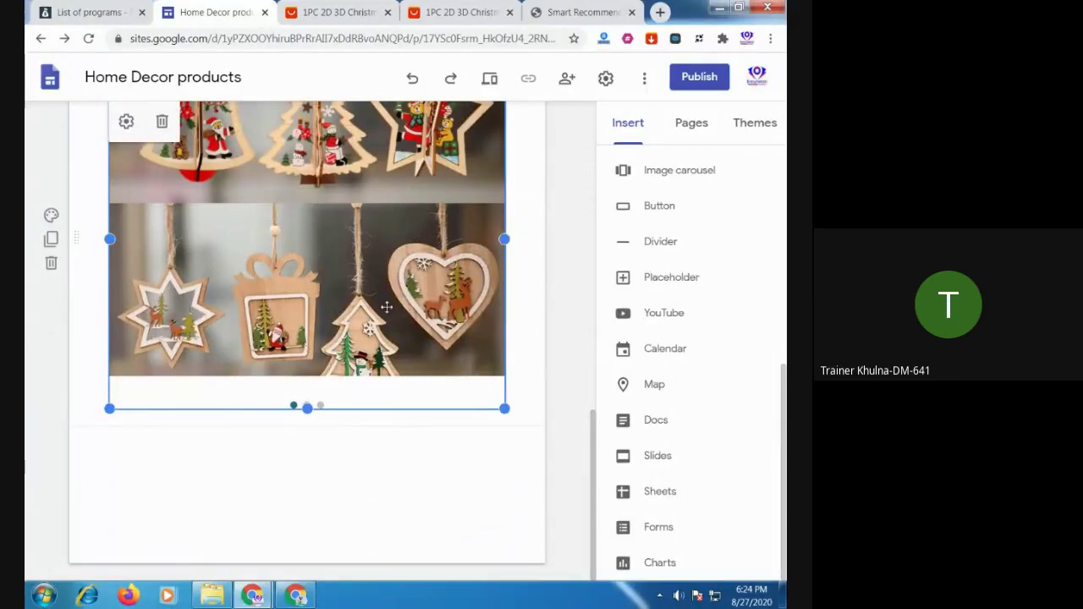
pyautogui.click(126, 123)
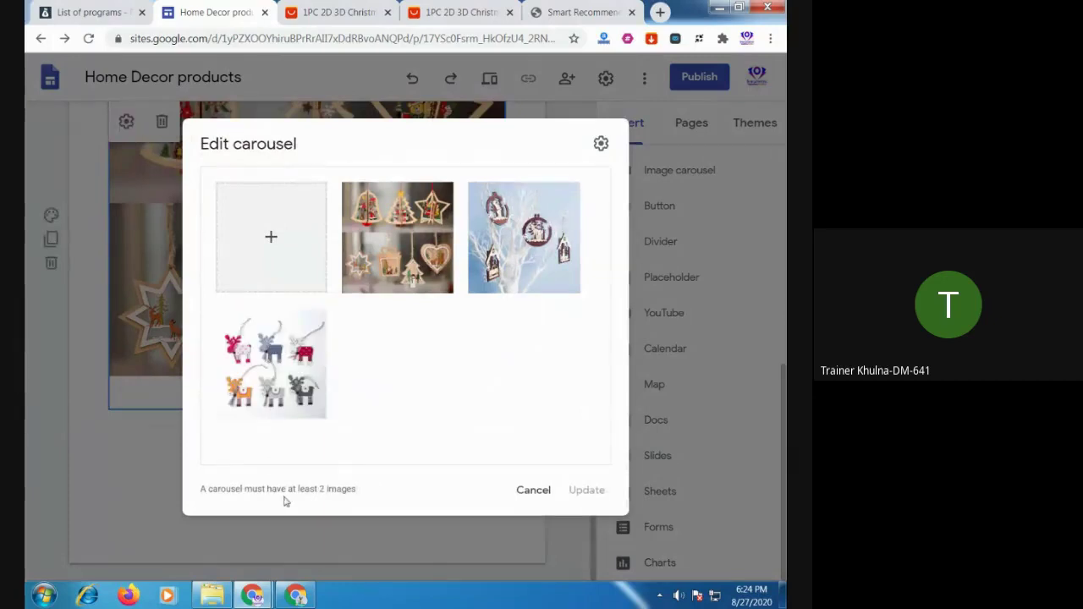
pyautogui.moveTo(432, 291)
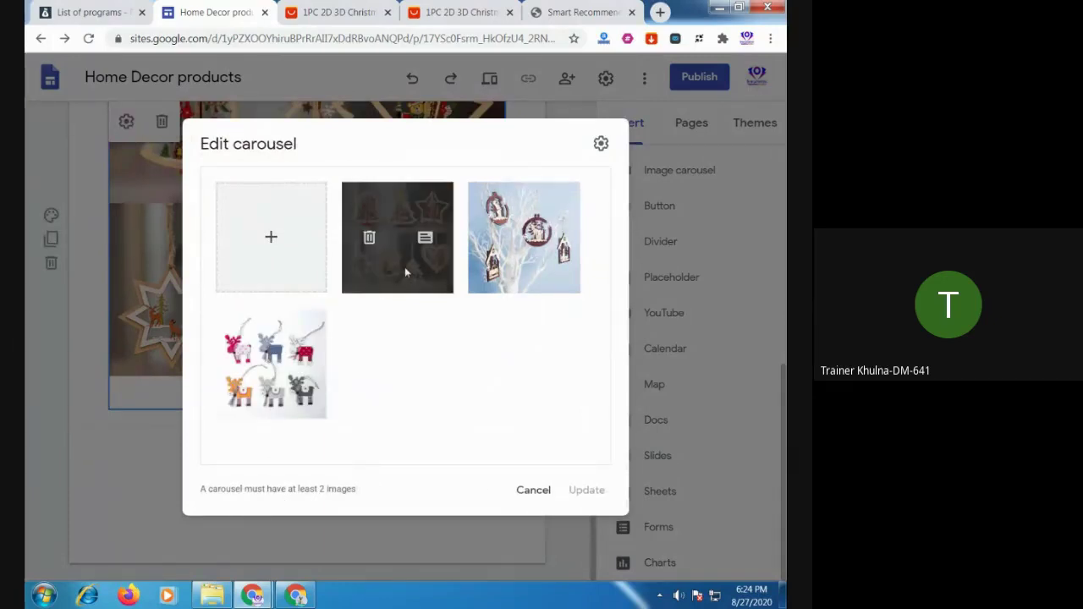
pyautogui.click(425, 241)
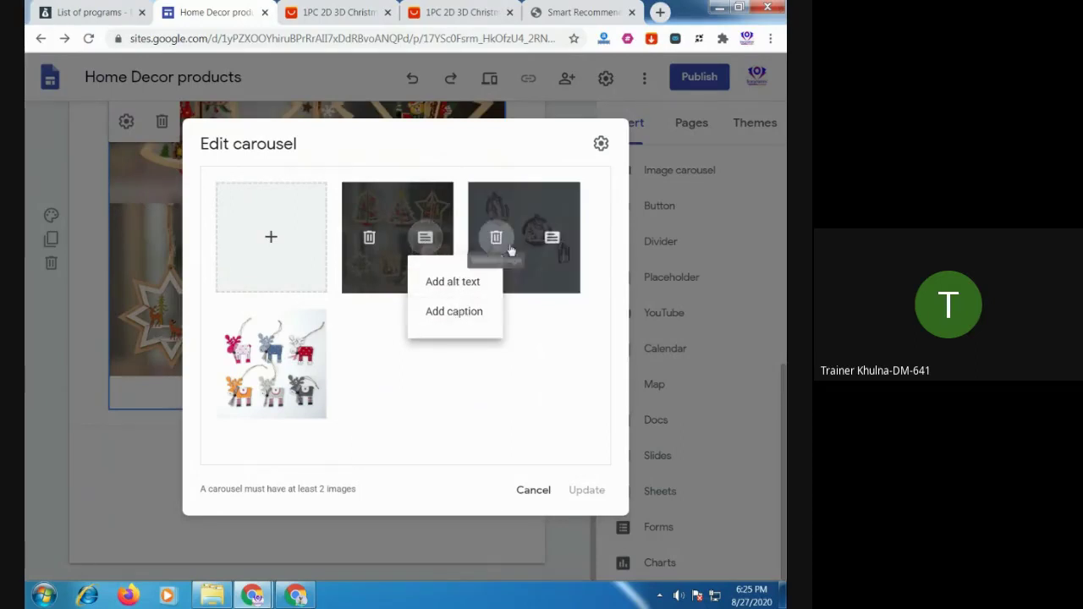
pyautogui.click(556, 245)
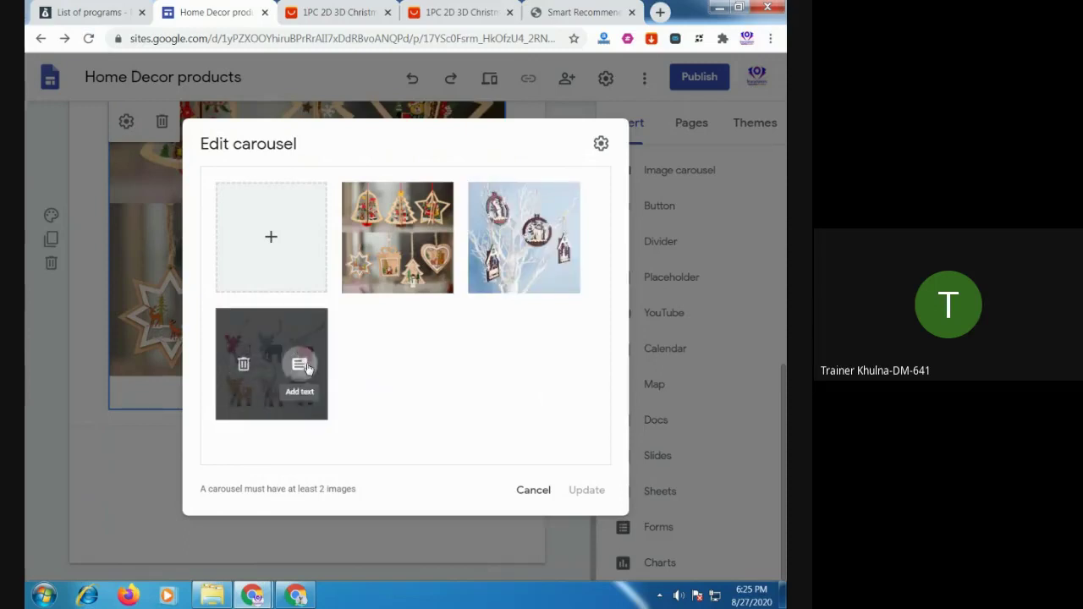
pyautogui.click(301, 365)
pyautogui.click(474, 374)
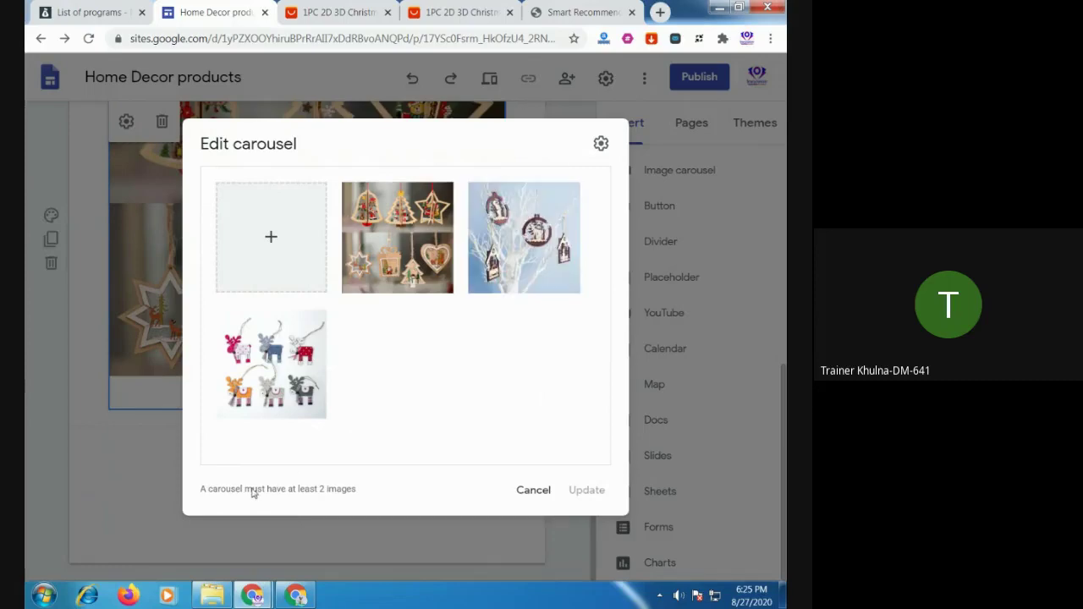
pyautogui.click(587, 490)
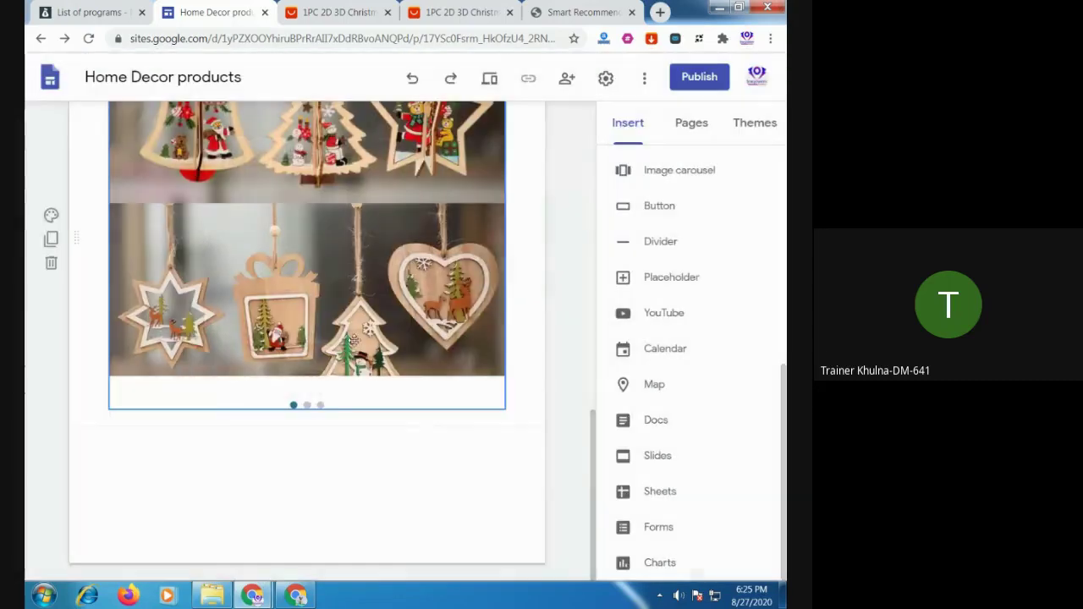
pyautogui.scroll(10, 415, 274)
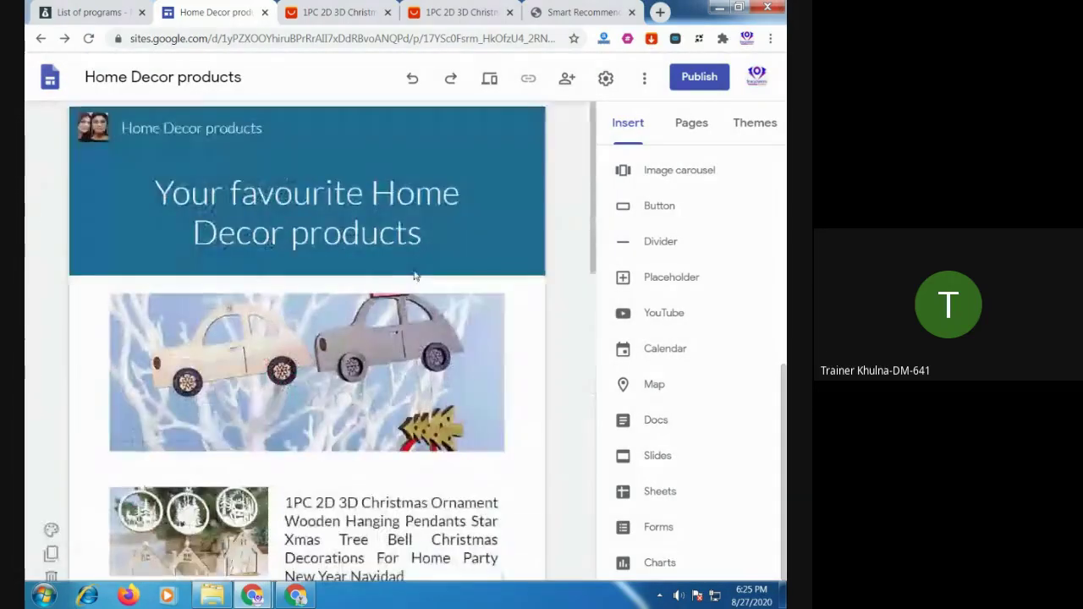
pyautogui.scroll(-5, 413, 274)
pyautogui.scroll(-5, 413, 274)
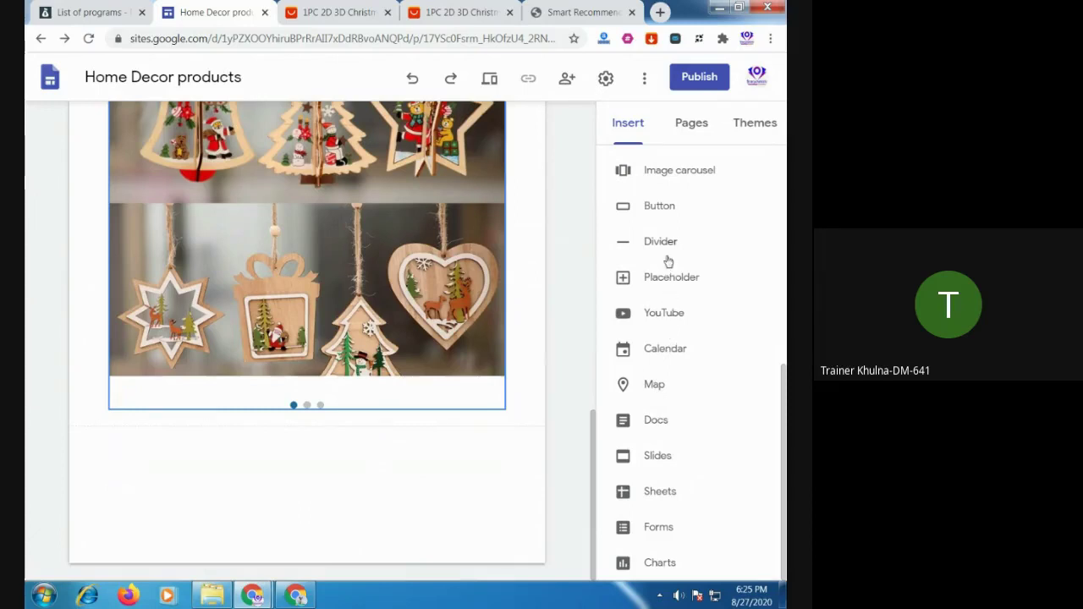
pyautogui.scroll(3, 665, 260)
pyautogui.scroll(4, 663, 258)
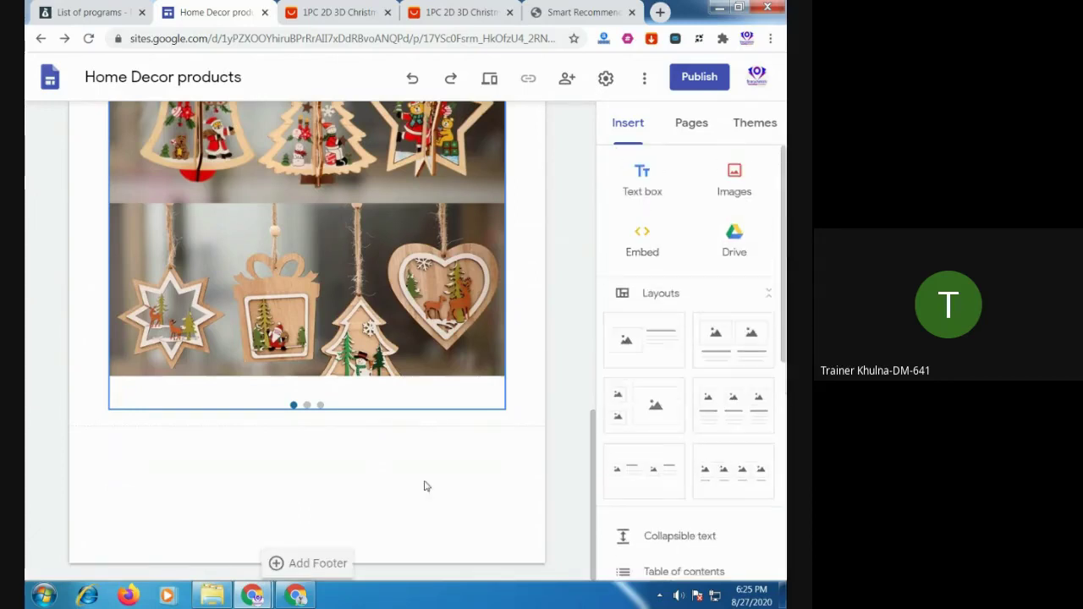
pyautogui.scroll(8, 390, 487)
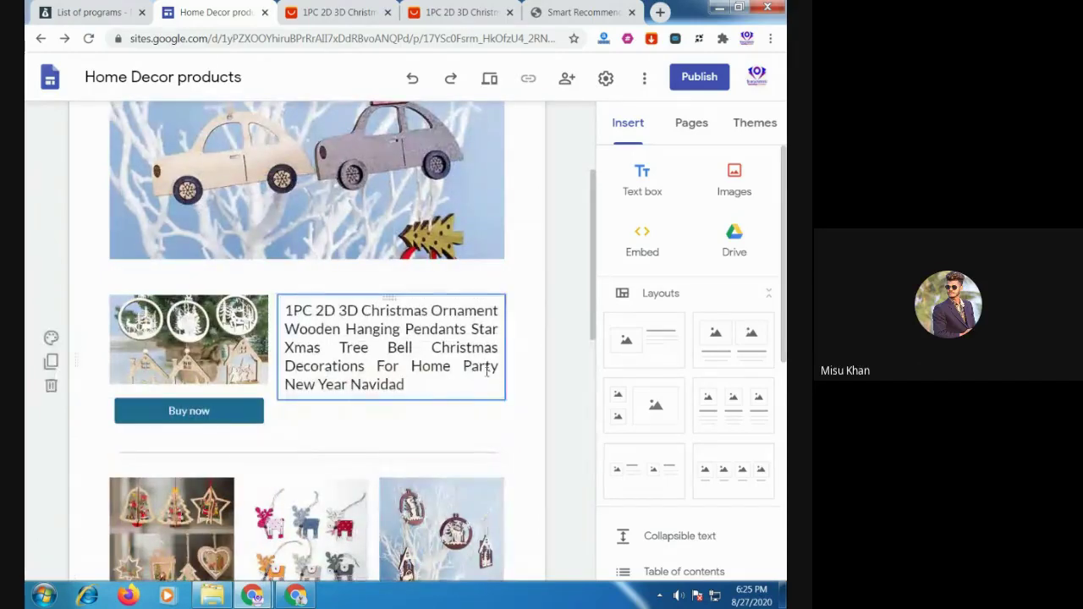
pyautogui.scroll(-10, 484, 419)
pyautogui.scroll(-1, 484, 439)
pyautogui.scroll(-5, 675, 411)
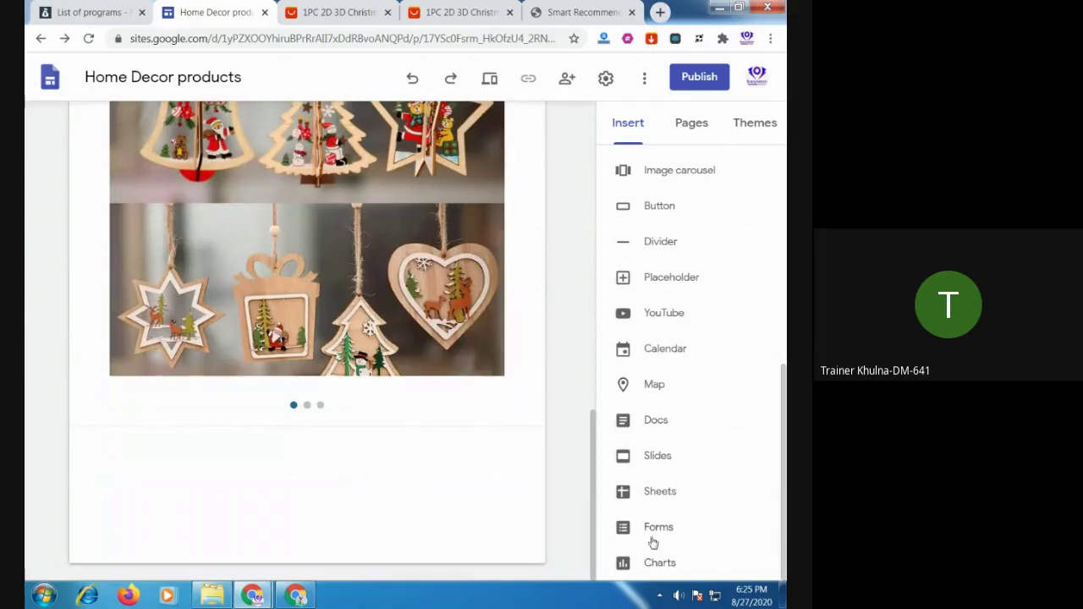
# Embed a Google Map of Bangladesh below the carousel, then bring the Meet window forward
pyautogui.click(656, 385)
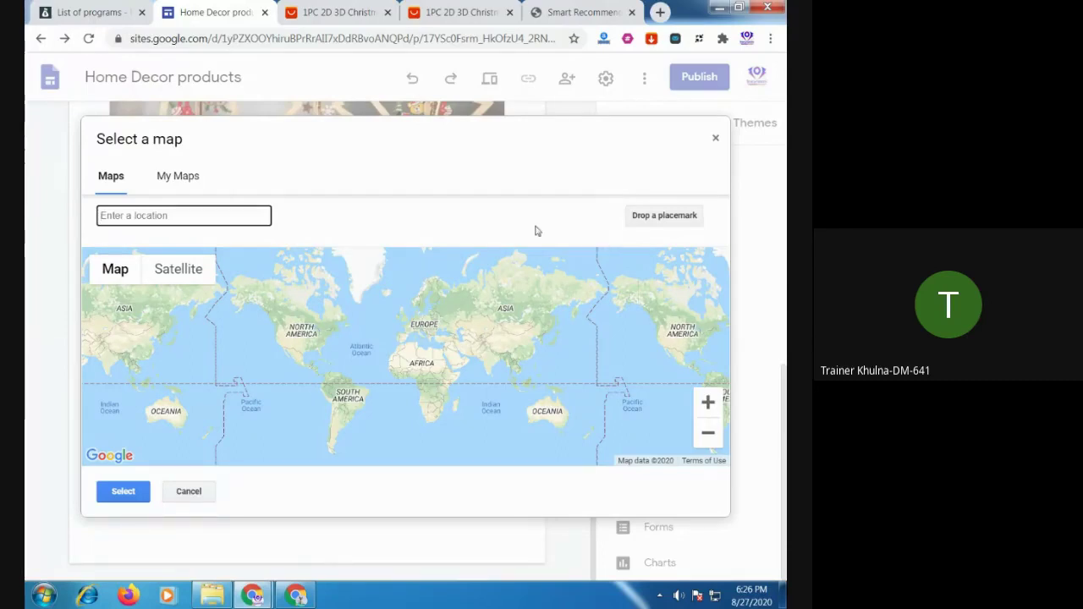
pyautogui.write('ba')
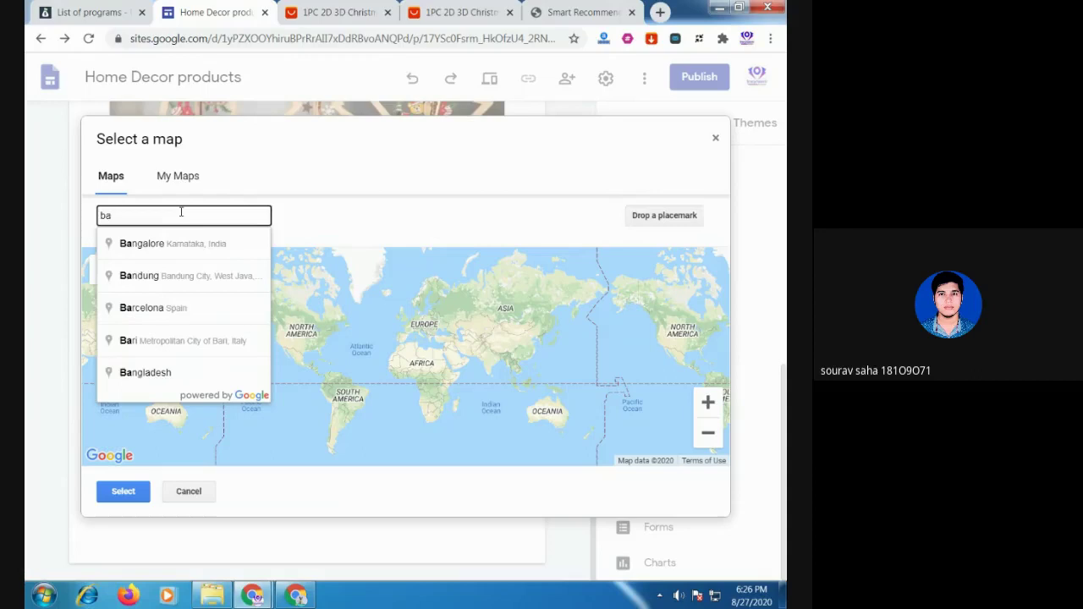
pyautogui.write('ng')
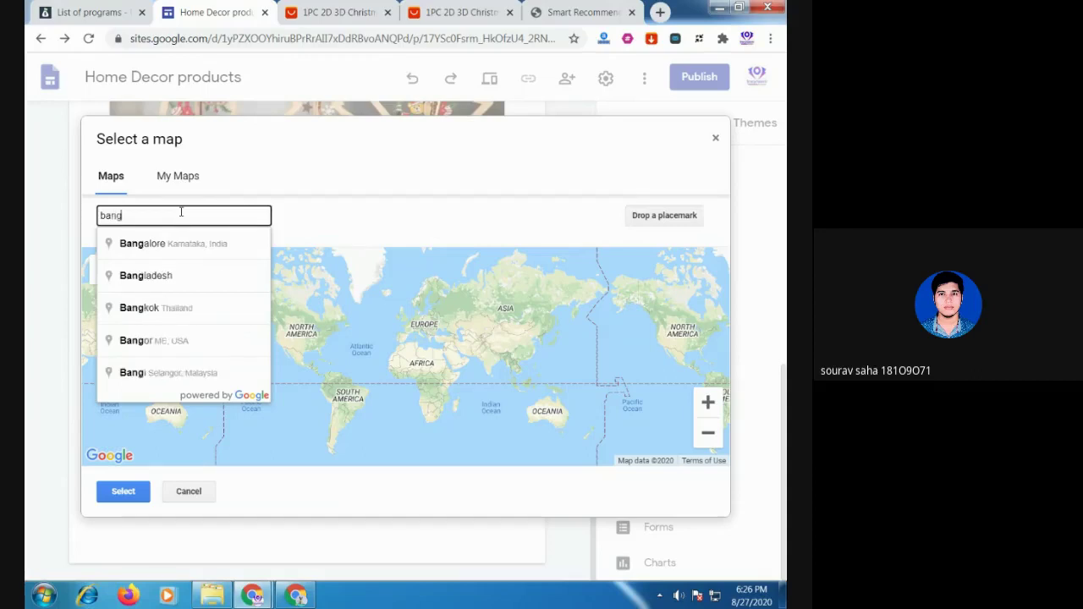
pyautogui.click(180, 275)
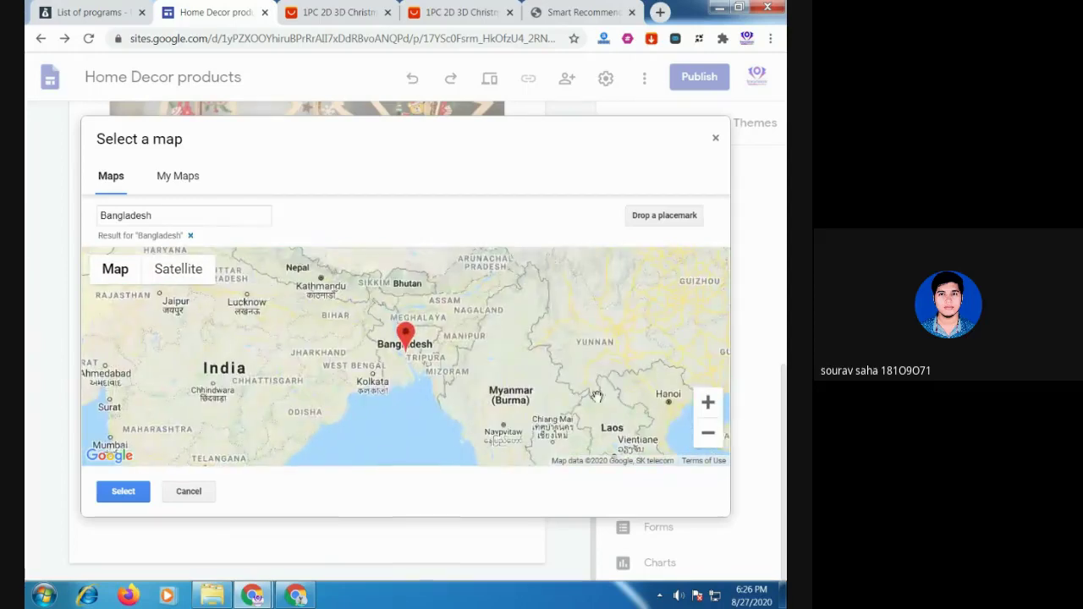
pyautogui.click(124, 492)
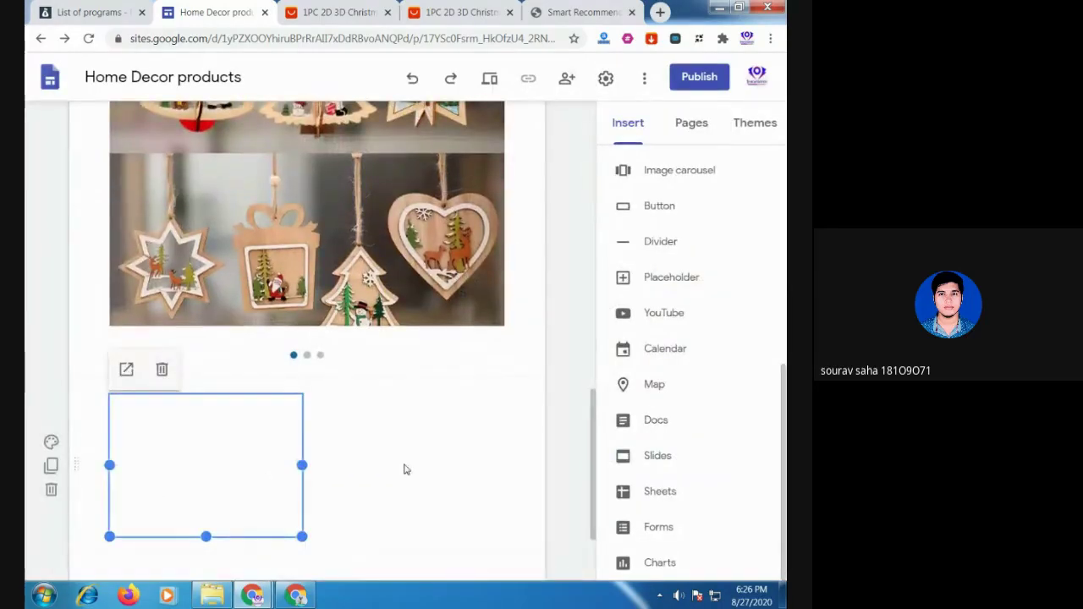
pyautogui.scroll(-2, 398, 470)
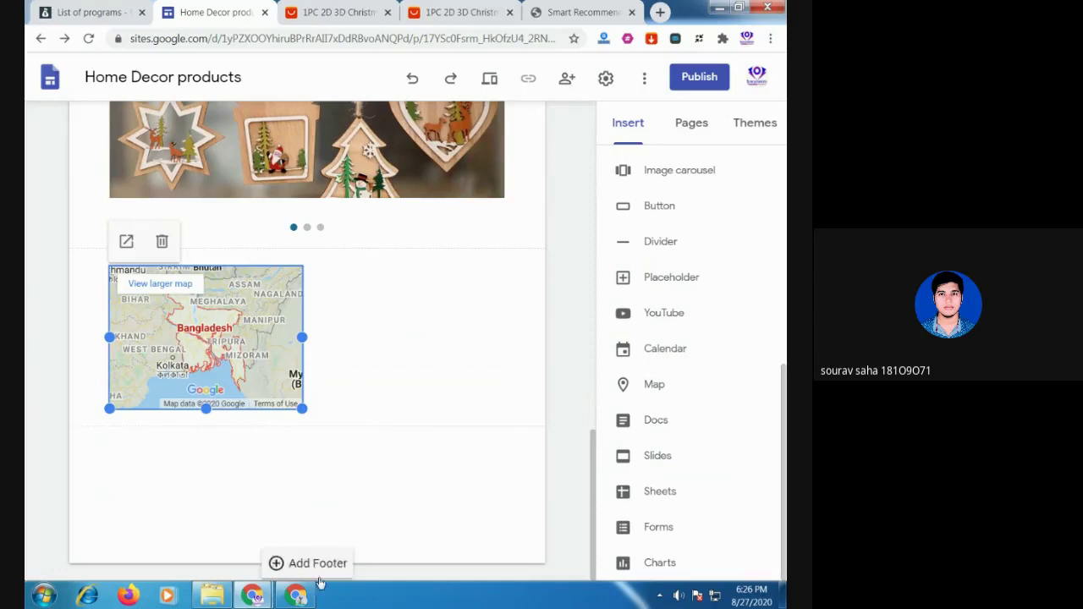
pyautogui.click(296, 596)
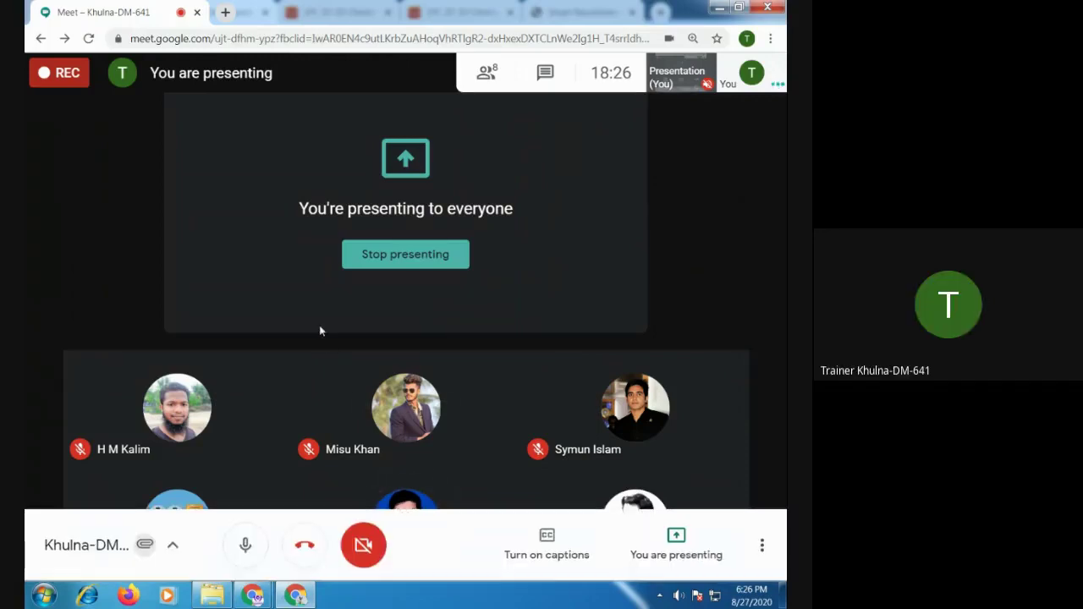
pyautogui.moveTo(252, 596)
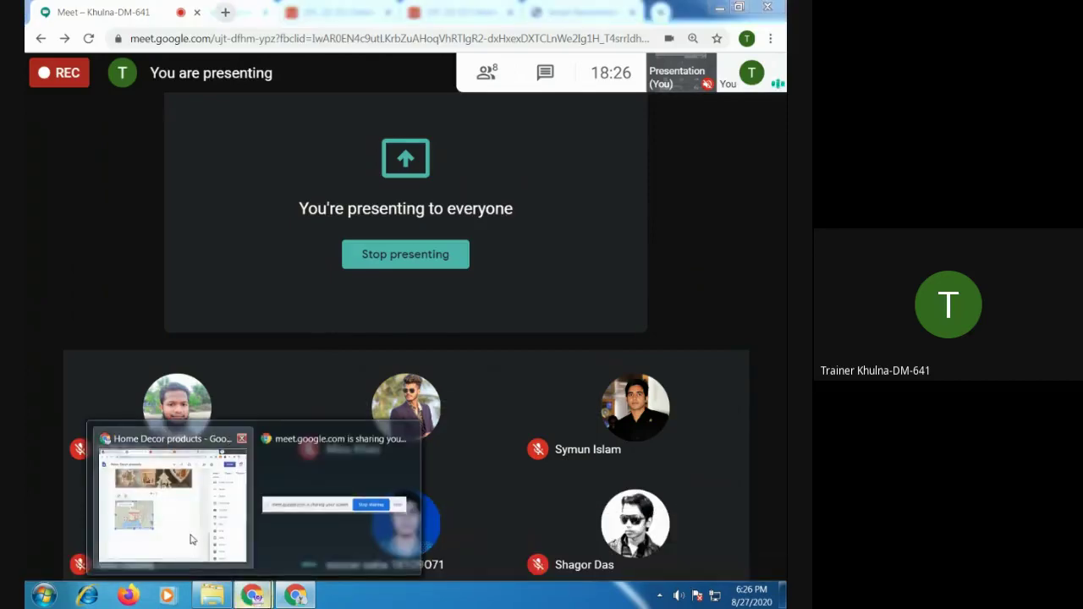
pyautogui.click(192, 539)
pyautogui.scroll(10, 451, 419)
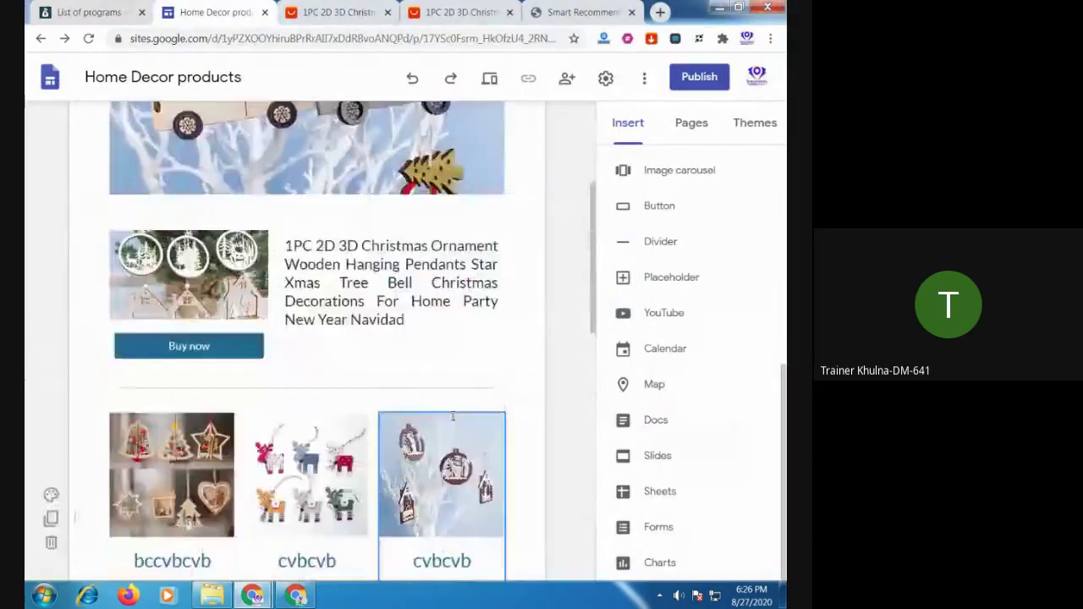
pyautogui.scroll(5, 453, 417)
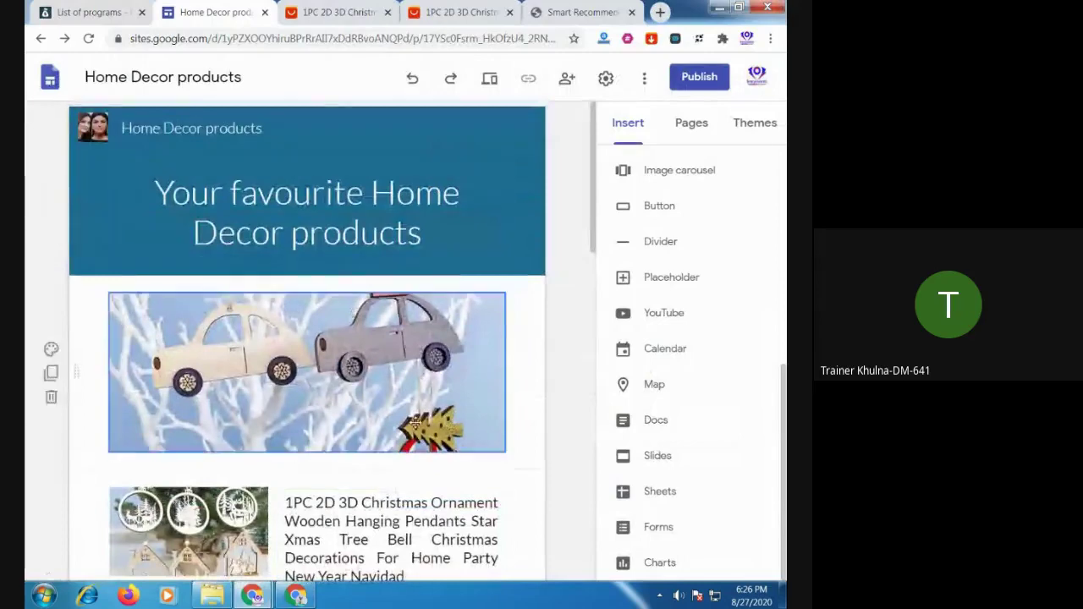
pyautogui.scroll(-5, 419, 479)
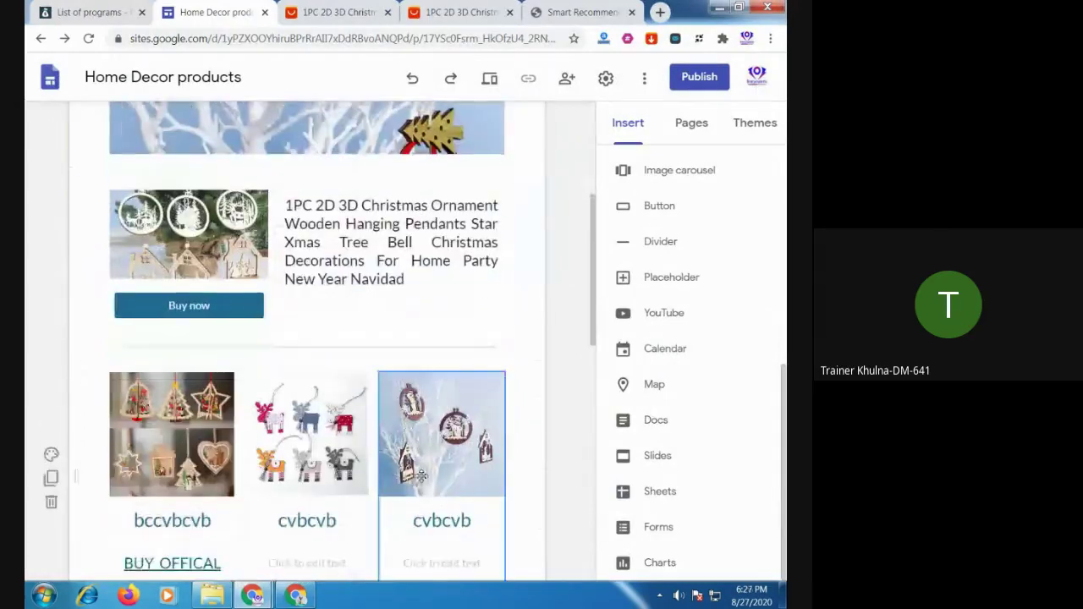
pyautogui.scroll(-3, 421, 499)
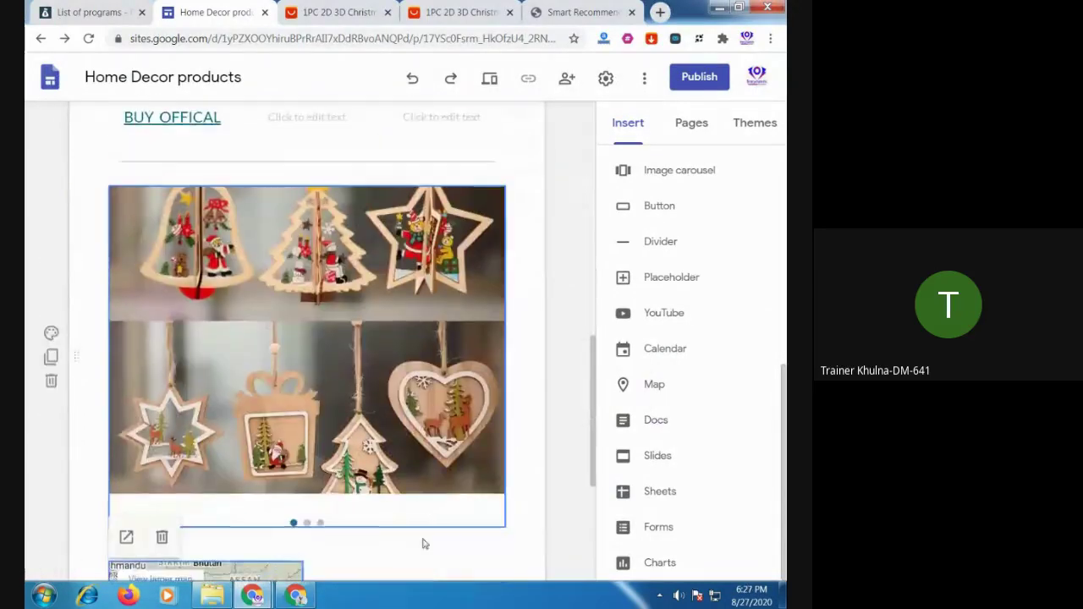
pyautogui.click(306, 599)
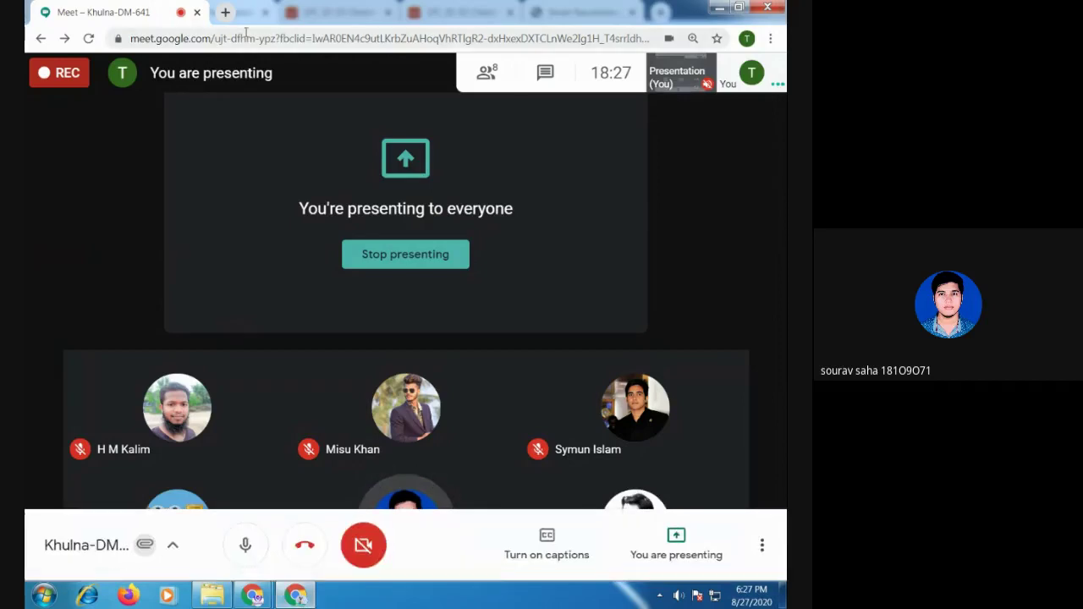
# Search for Wirecutter in a new tab, open its site and copy the page address
pyautogui.click(225, 12)
pyautogui.write('w')
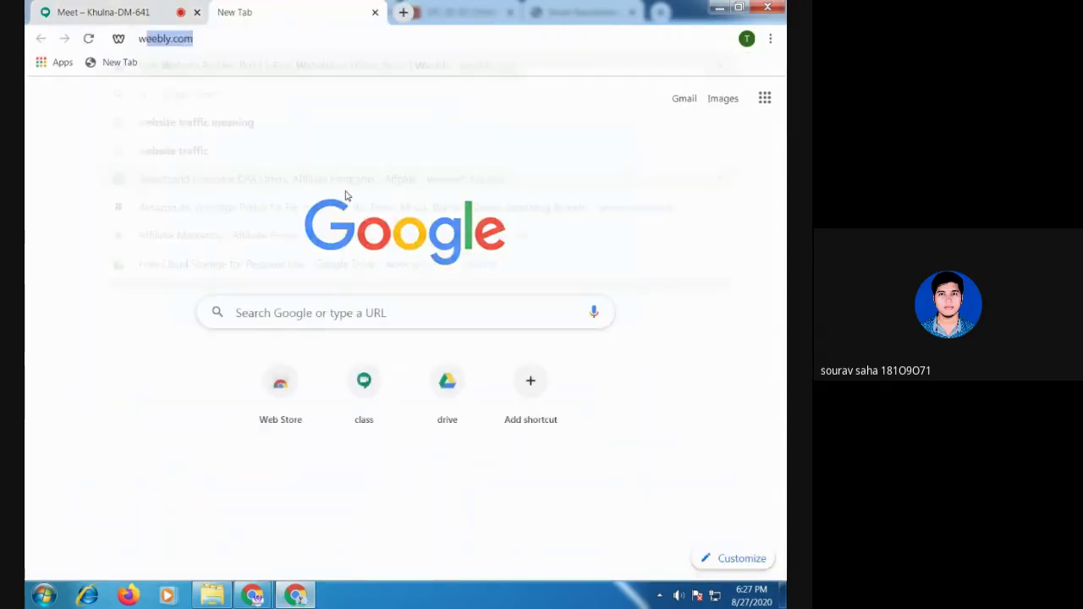
pyautogui.write('ire')
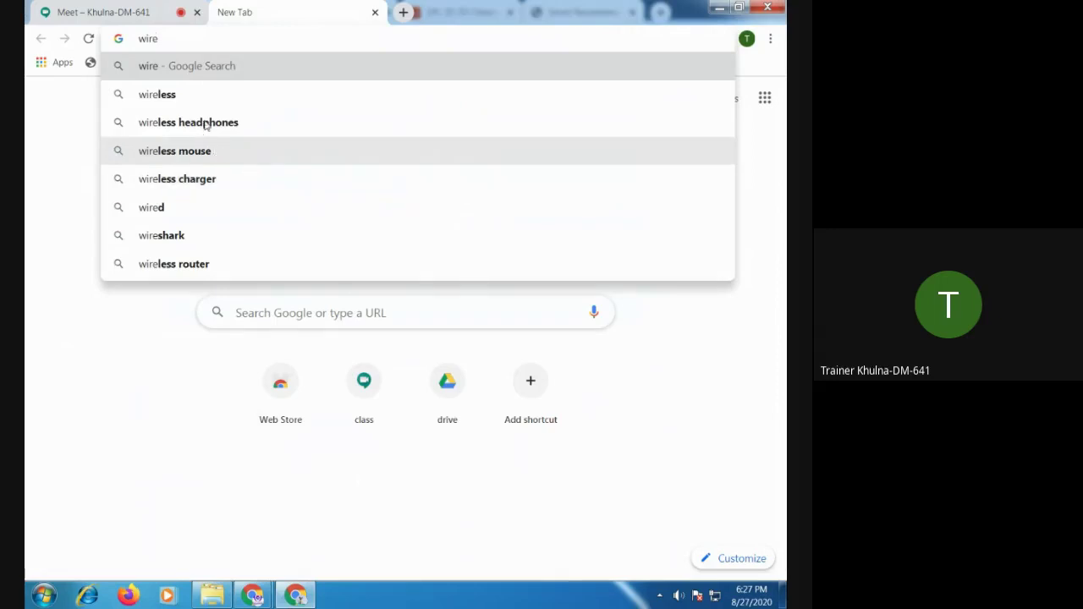
pyautogui.write('c')
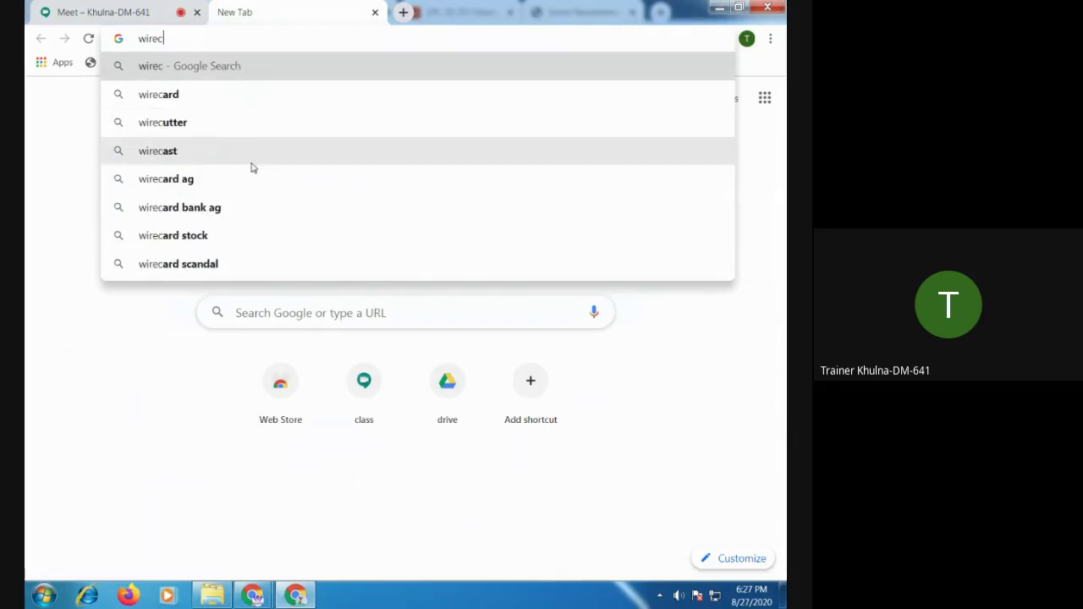
pyautogui.click(181, 123)
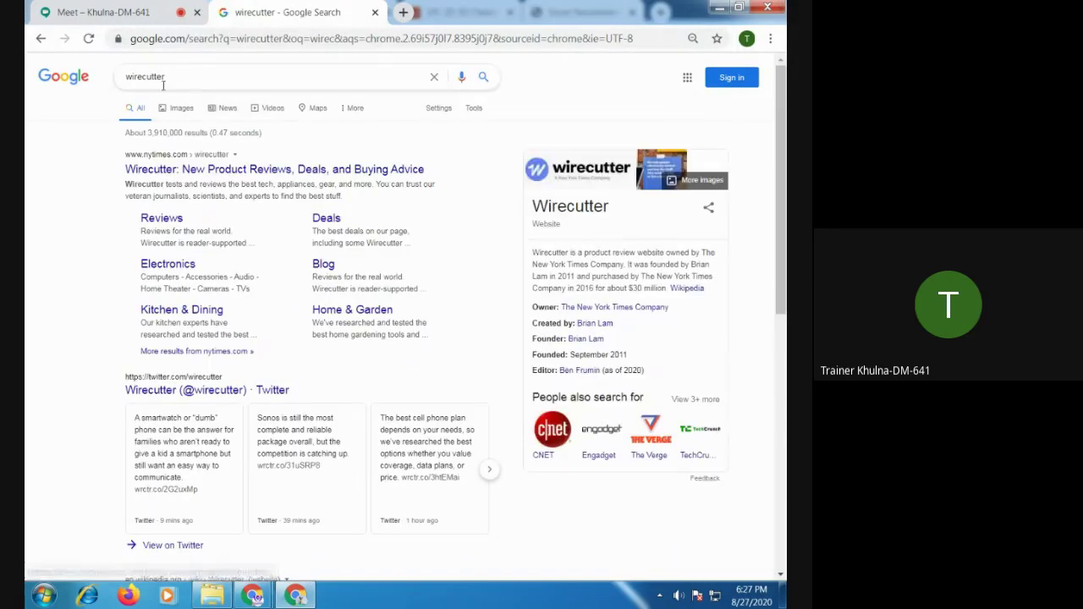
pyautogui.click(164, 171)
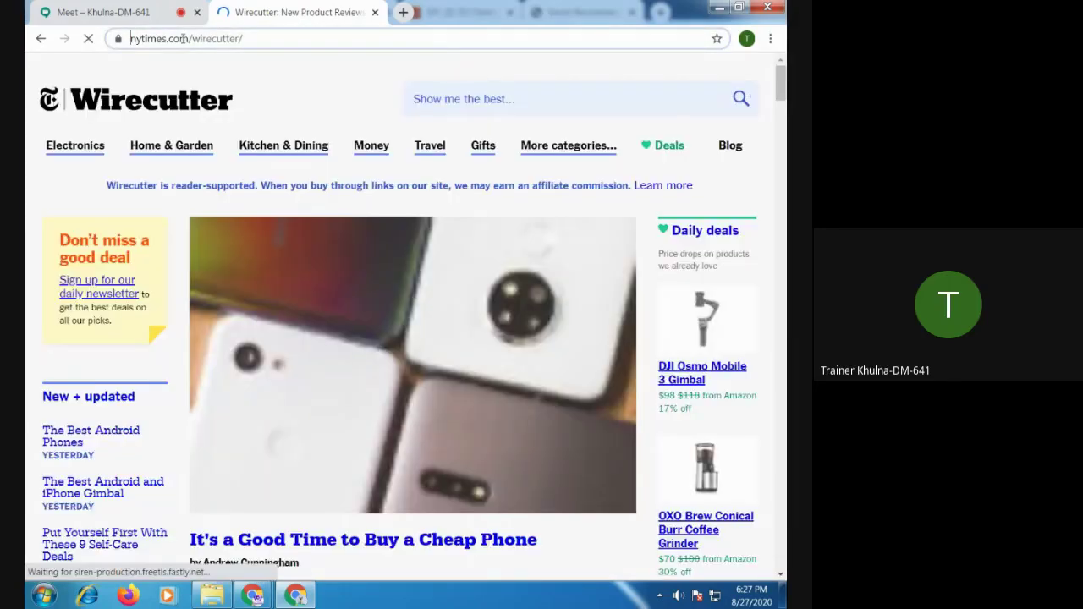
pyautogui.rightClick(182, 39)
pyautogui.click(216, 93)
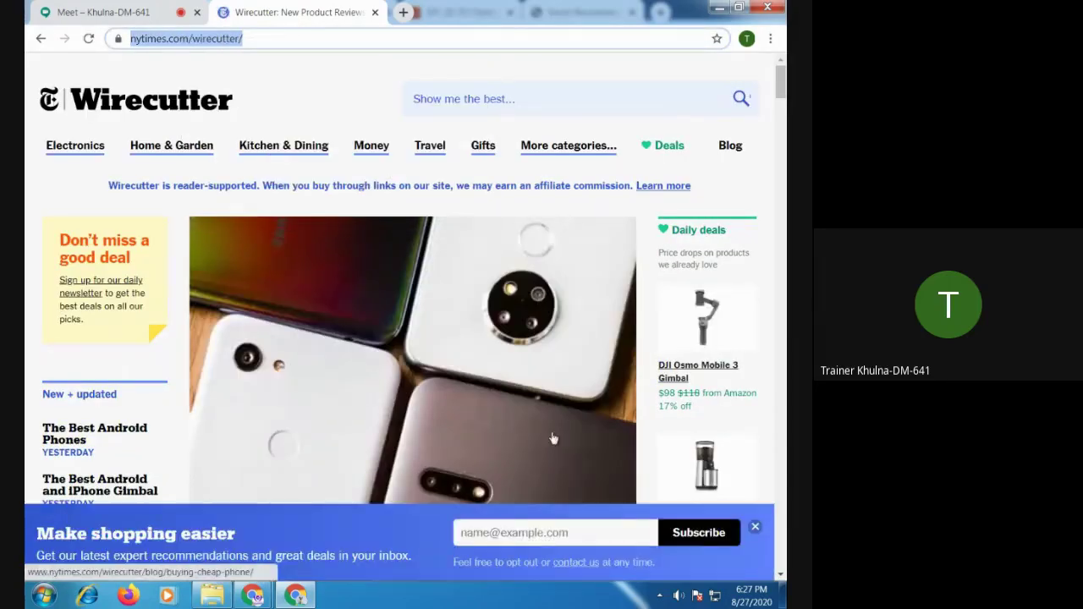
# Post the Wirecutter link in the Meet chat, then return to the Wirecutter page
pyautogui.click(104, 12)
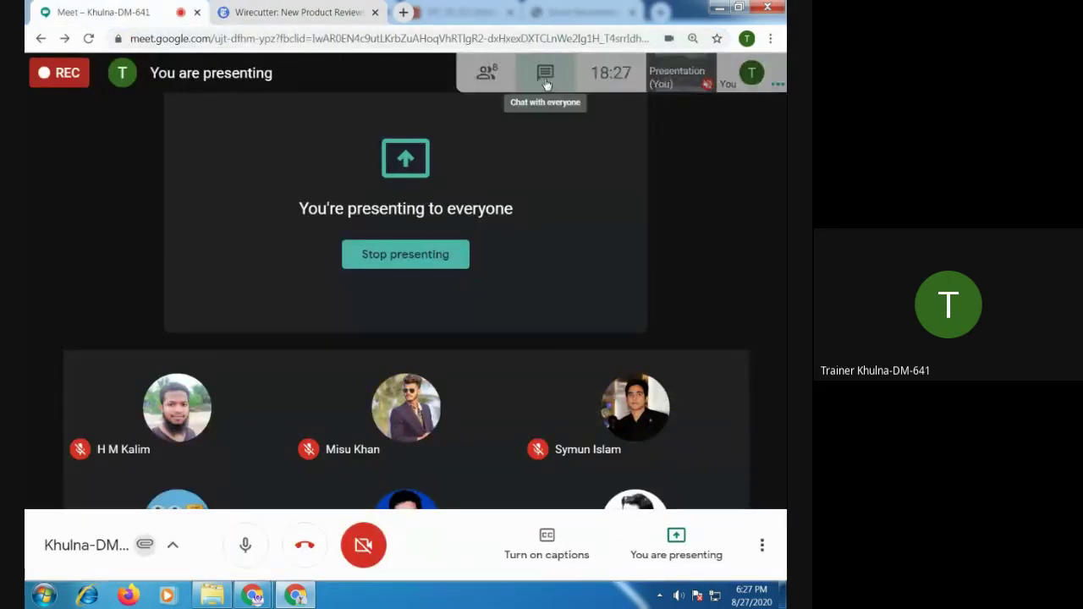
pyautogui.click(546, 74)
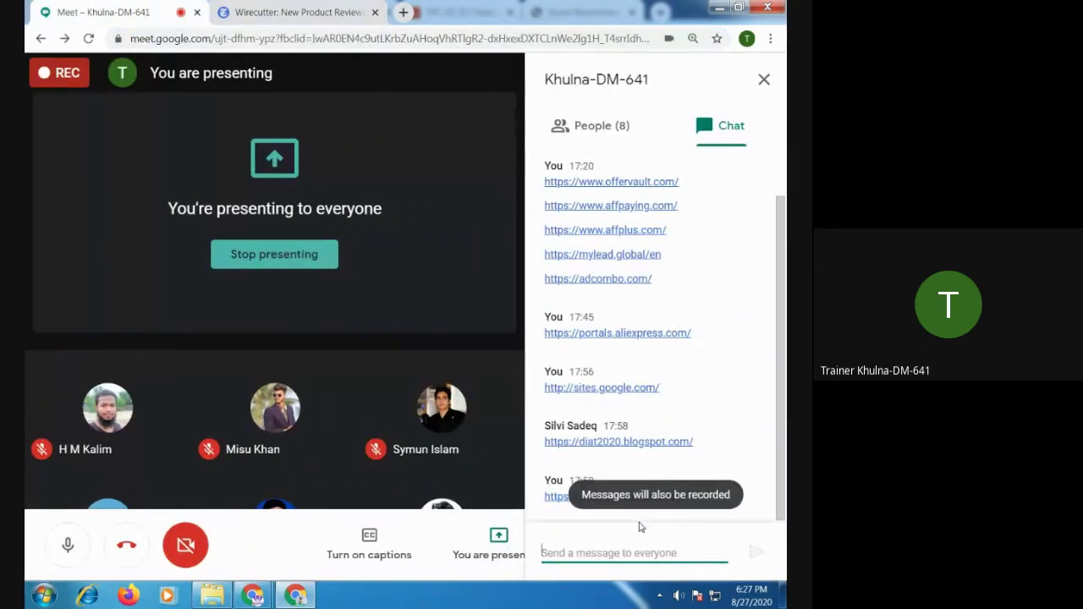
pyautogui.hotkey('ctrl', 'v')
pyautogui.press('Return')
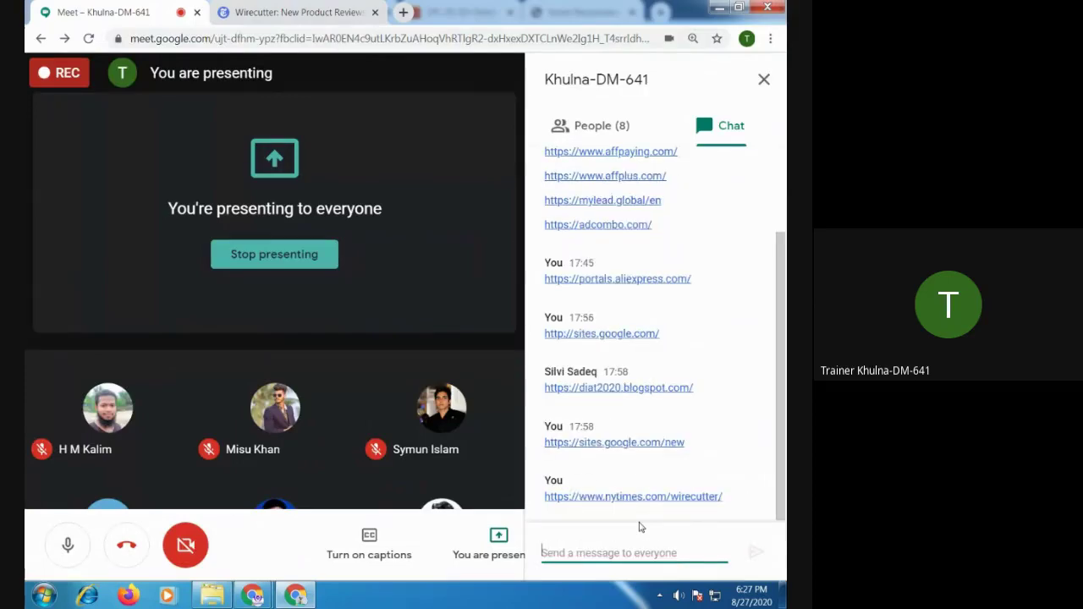
pyautogui.click(298, 13)
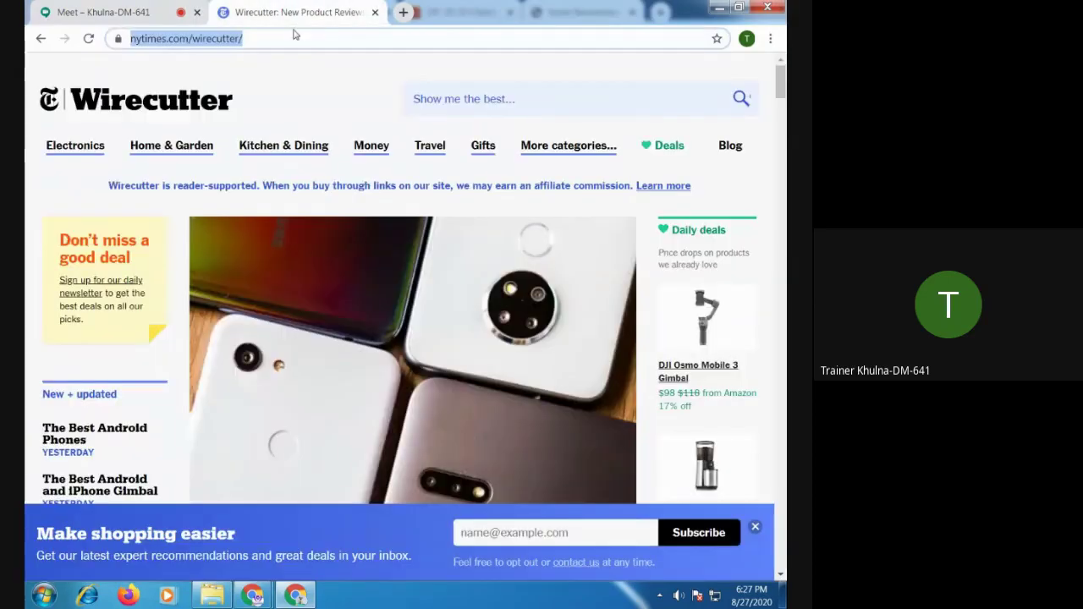
# Review the Home Decor products page in the editor, then return to the AliExpress ornament page
pyautogui.click(296, 598)
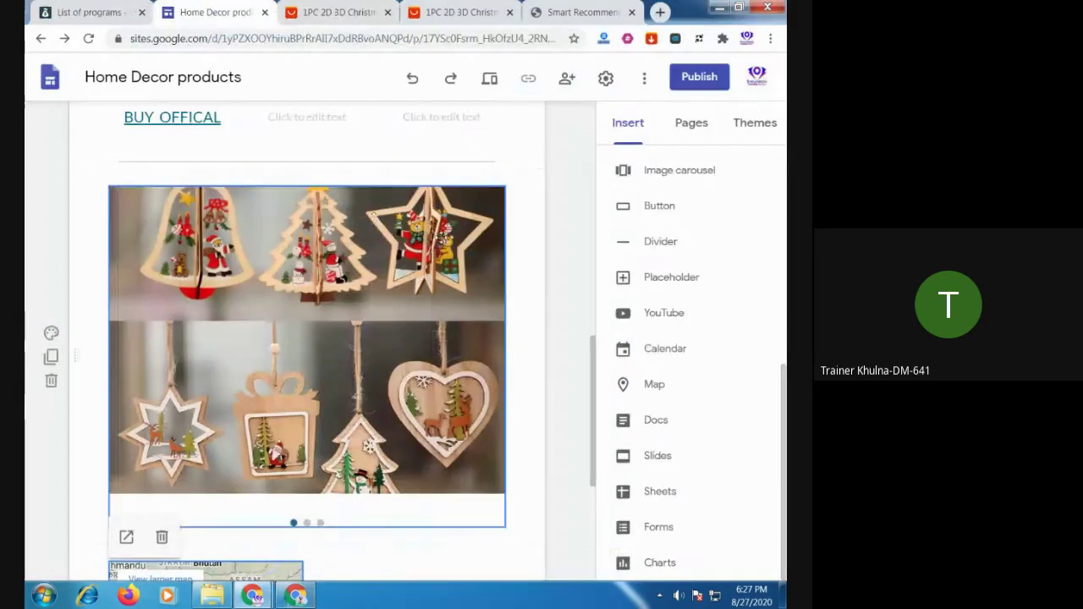
pyautogui.scroll(10, 304, 356)
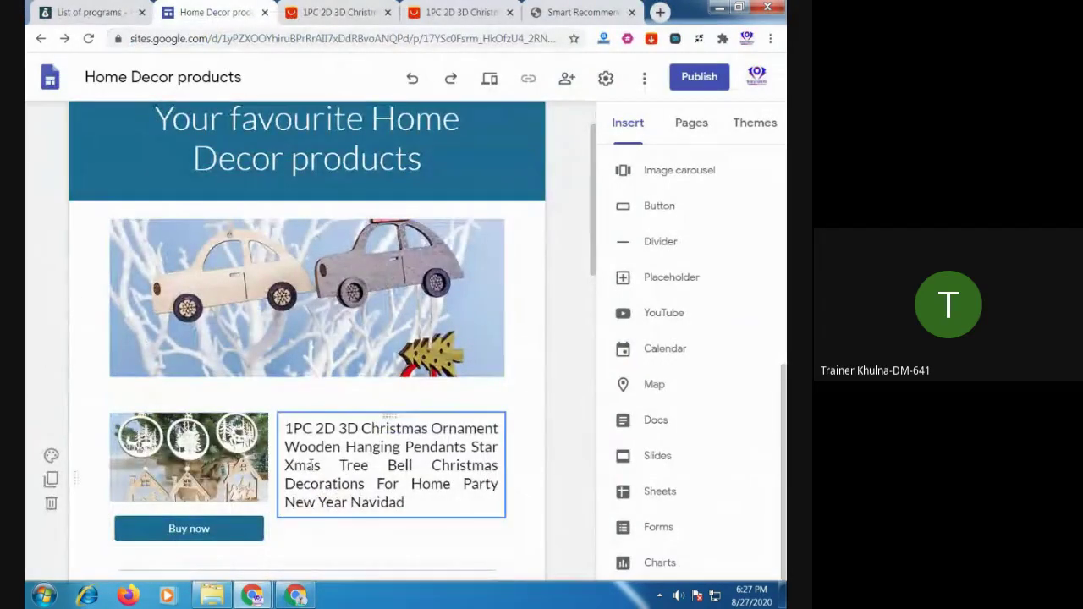
pyautogui.scroll(-5, 311, 465)
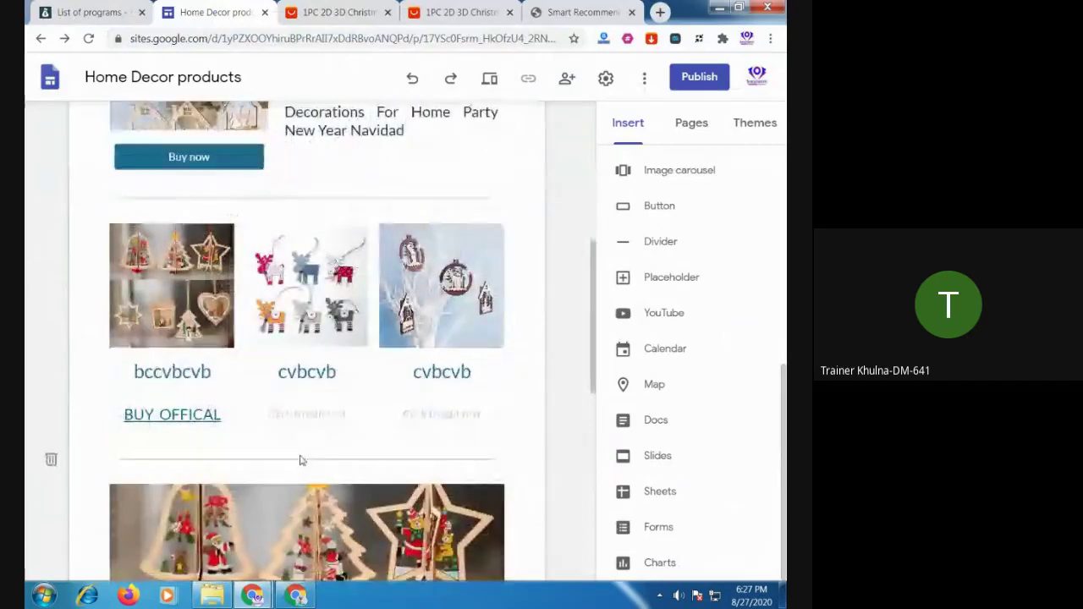
pyautogui.click(345, 14)
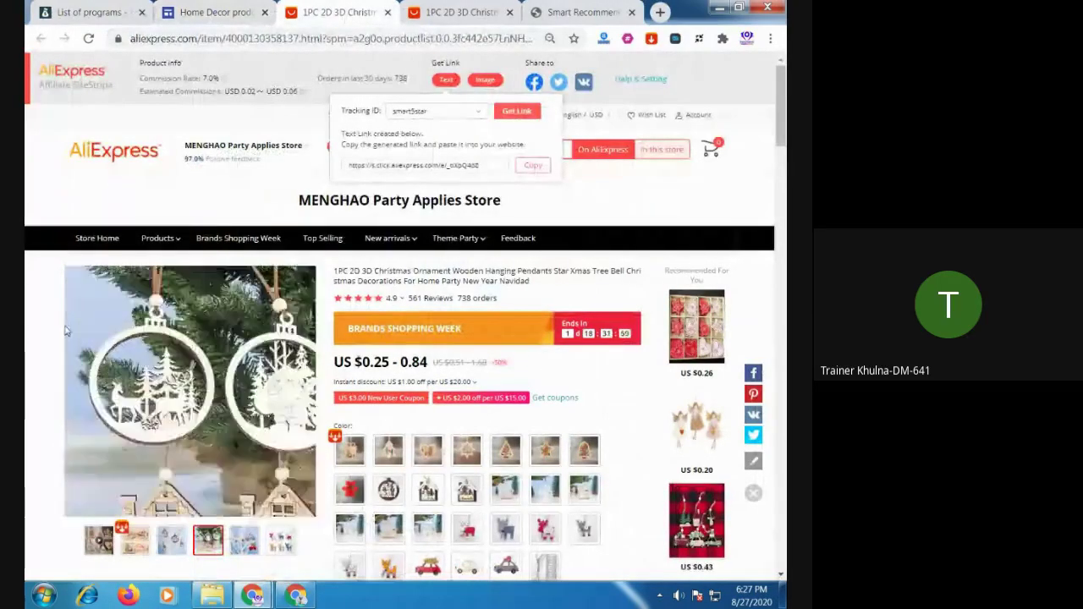
# Browse the AliExpress ornament page, glance at the other product, and close the Get Link popup
pyautogui.scroll(-2, 361, 357)
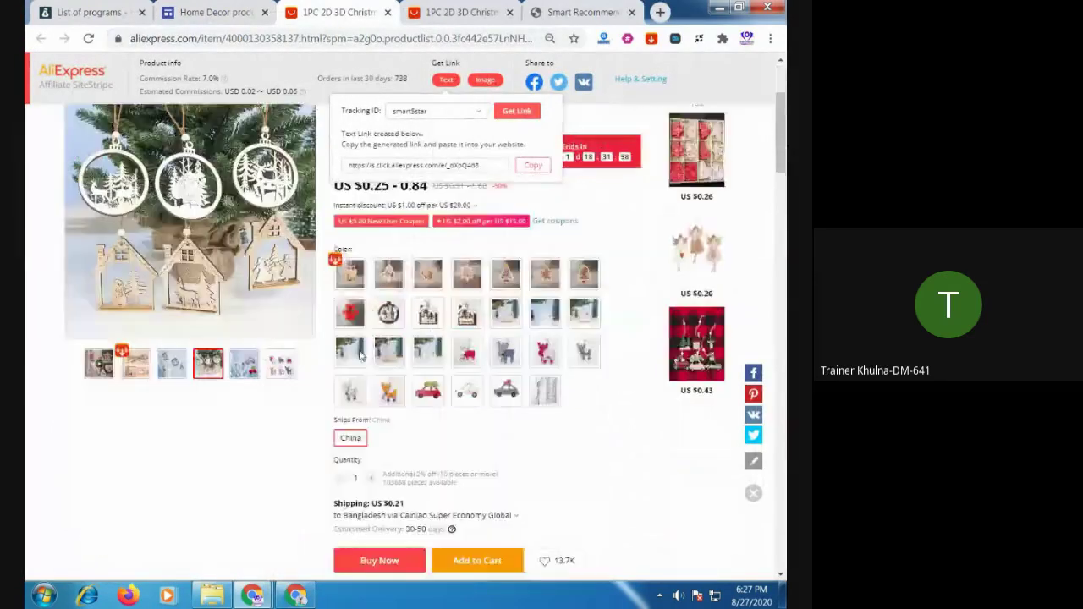
pyautogui.scroll(-1, 361, 358)
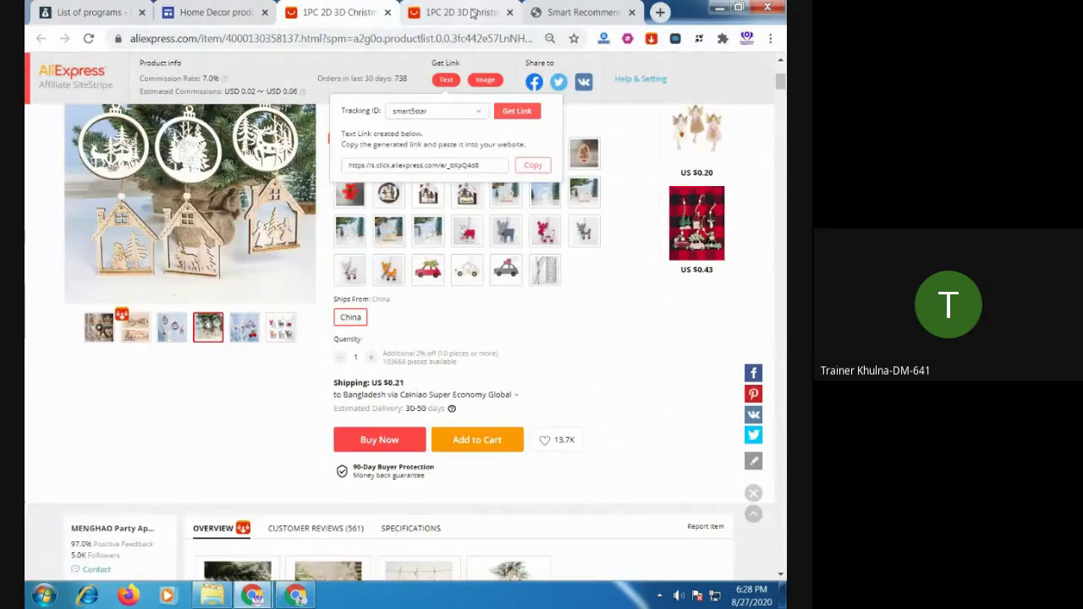
pyautogui.click(471, 12)
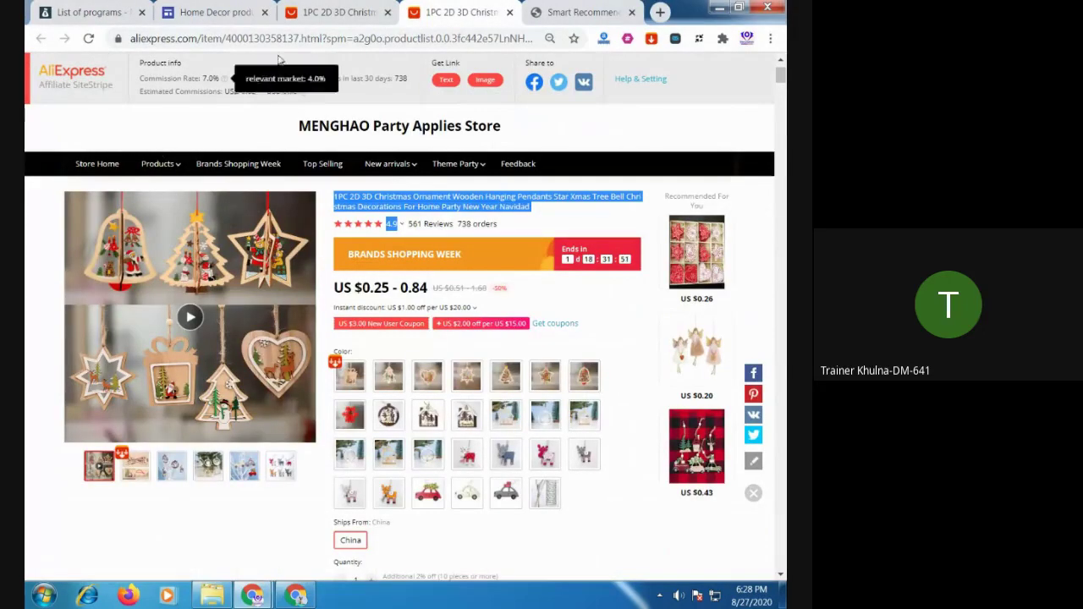
pyautogui.hotkey('ctrl', 'shift', 'Tab')
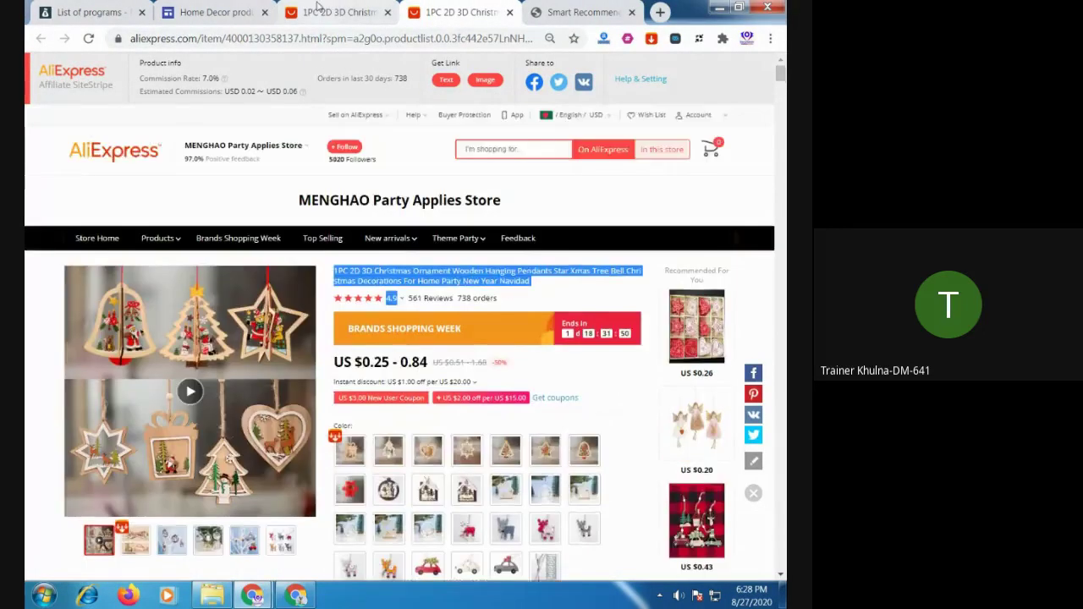
pyautogui.scroll(5, 333, 138)
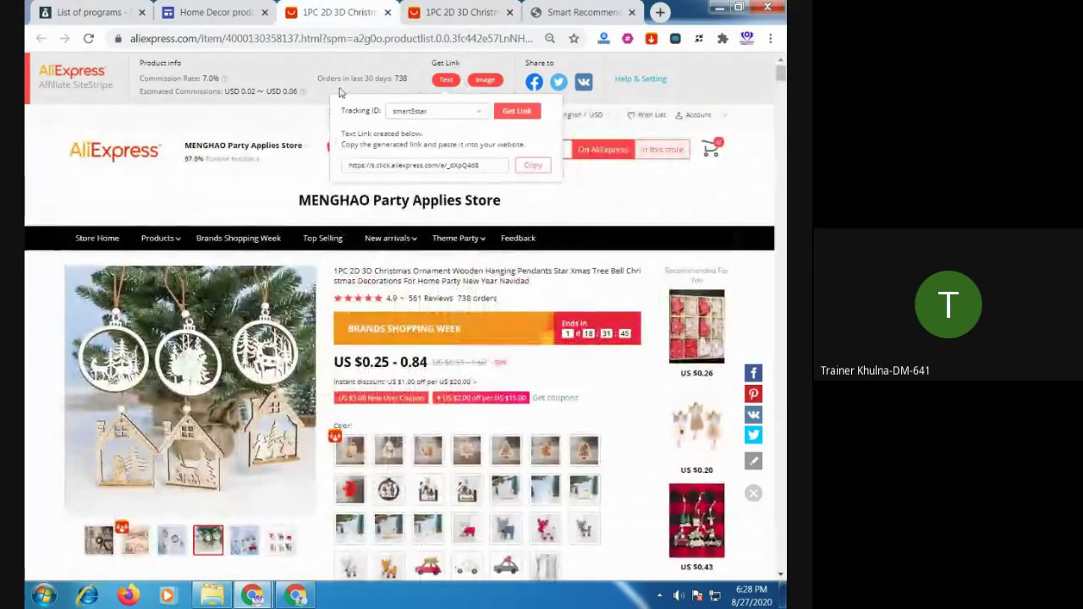
pyautogui.click(603, 200)
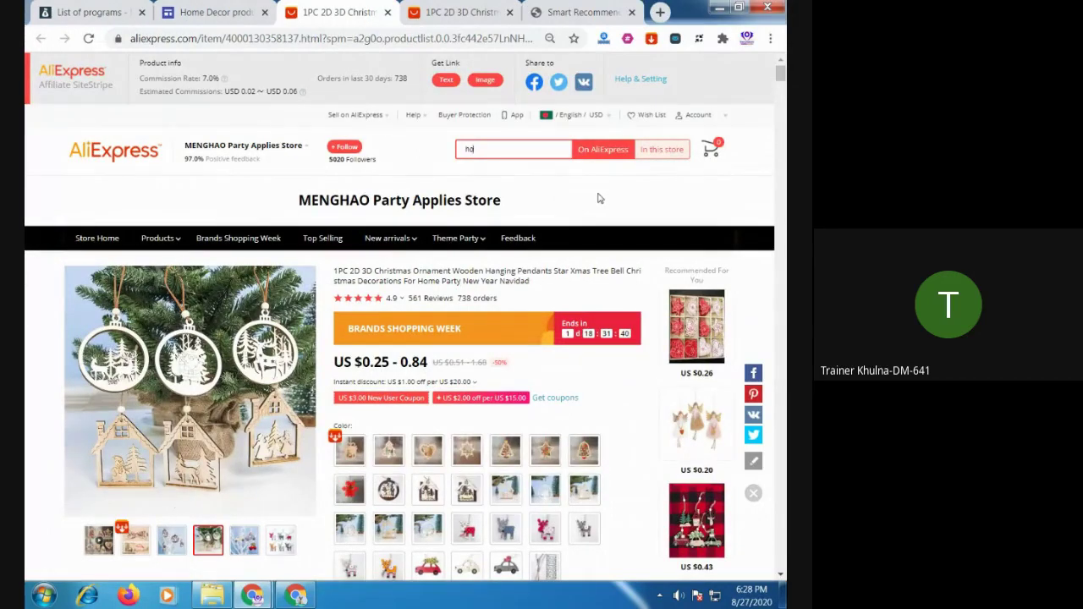
# Search AliExpress for 'home decor' and scroll through the priced results grid
pyautogui.write('me decor')
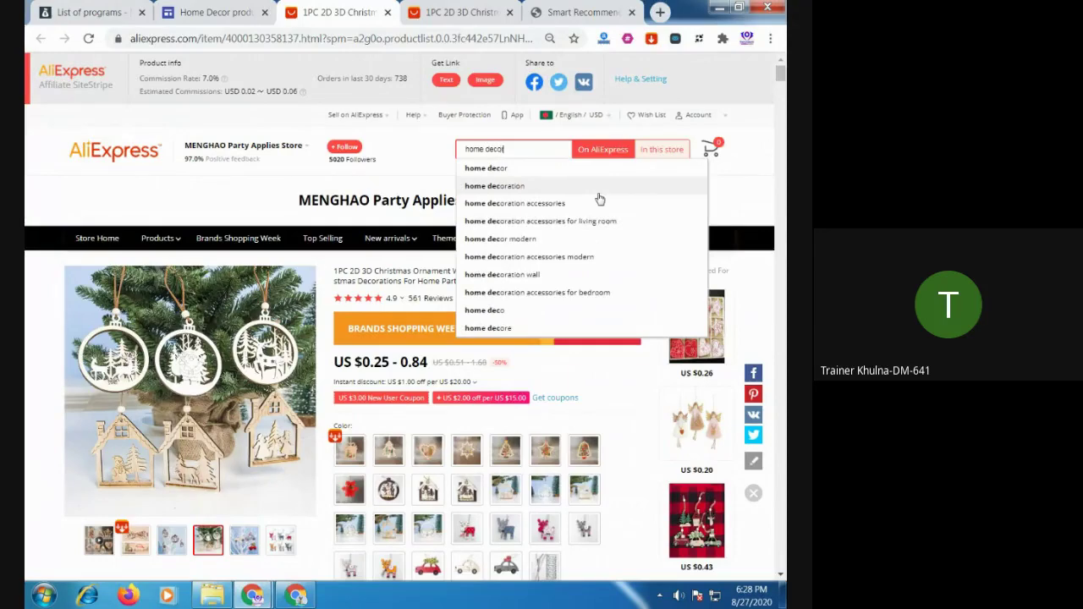
pyautogui.press('Return')
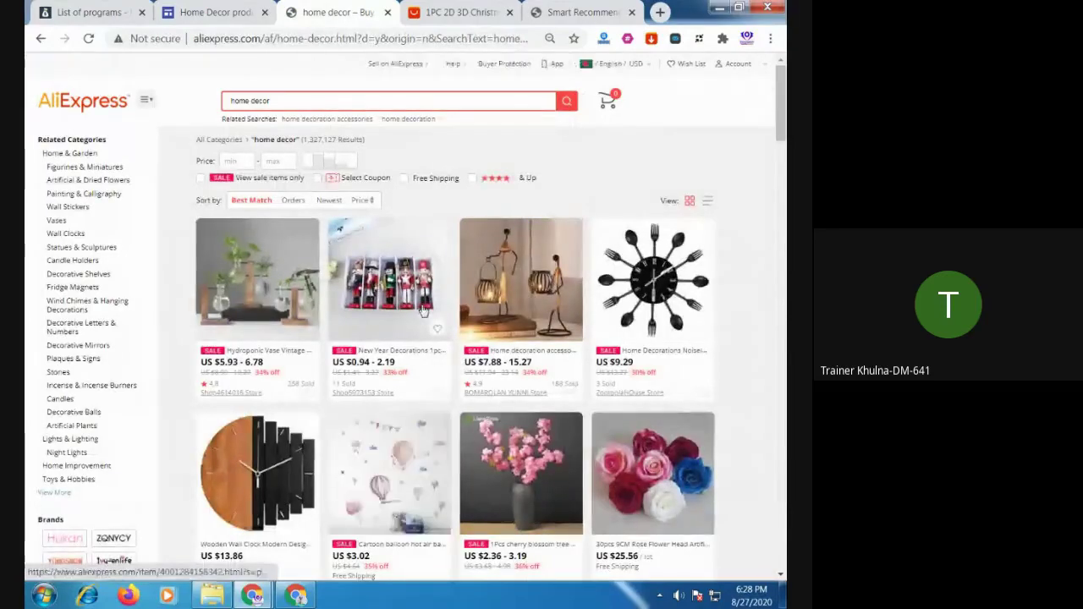
pyautogui.scroll(-7, 417, 327)
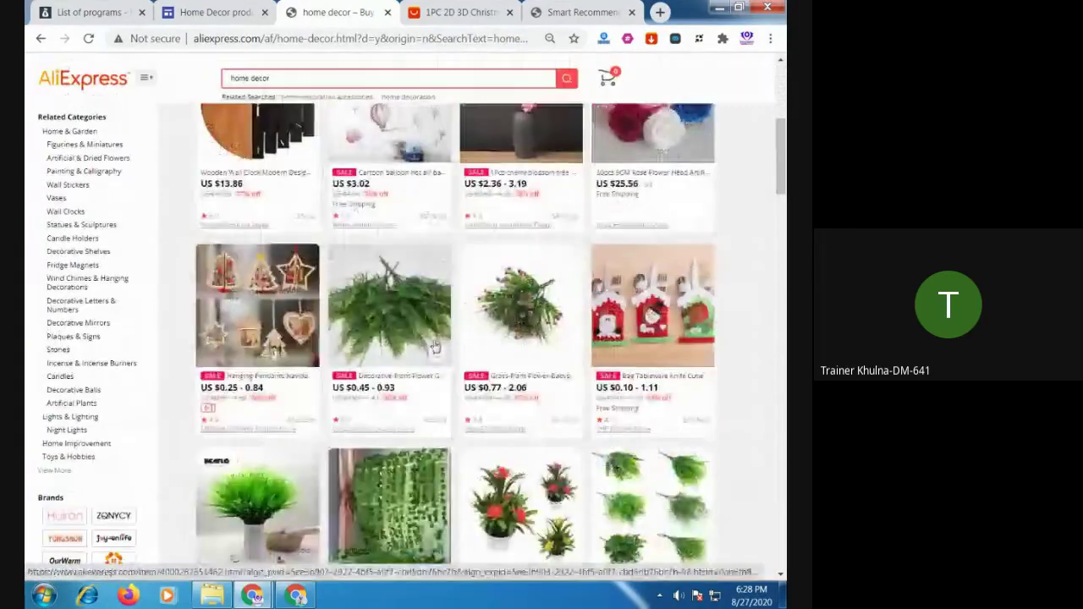
pyautogui.scroll(-8, 438, 349)
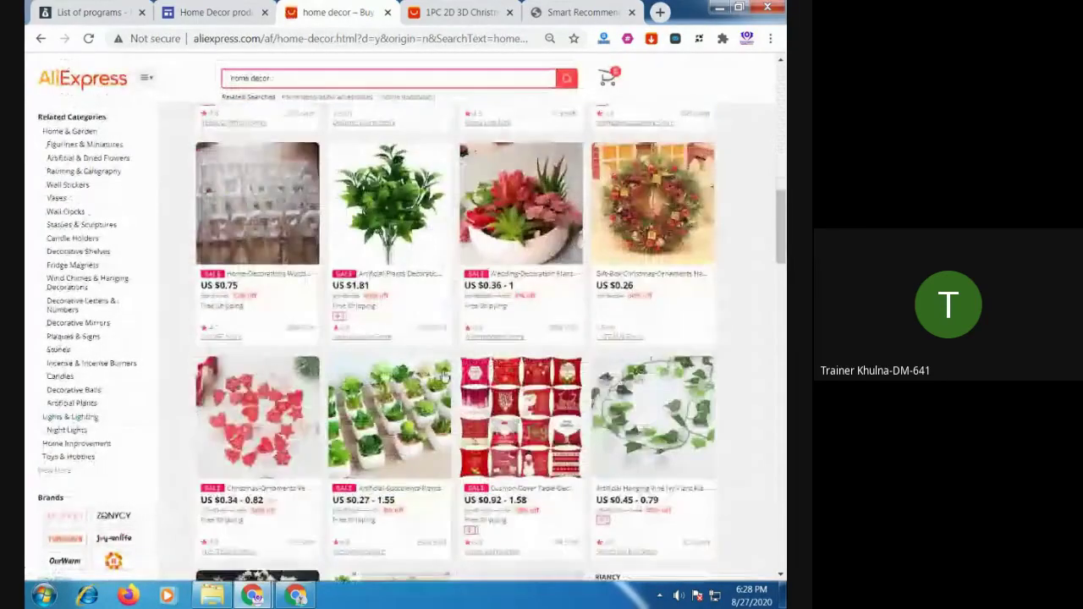
pyautogui.scroll(-3, 358, 374)
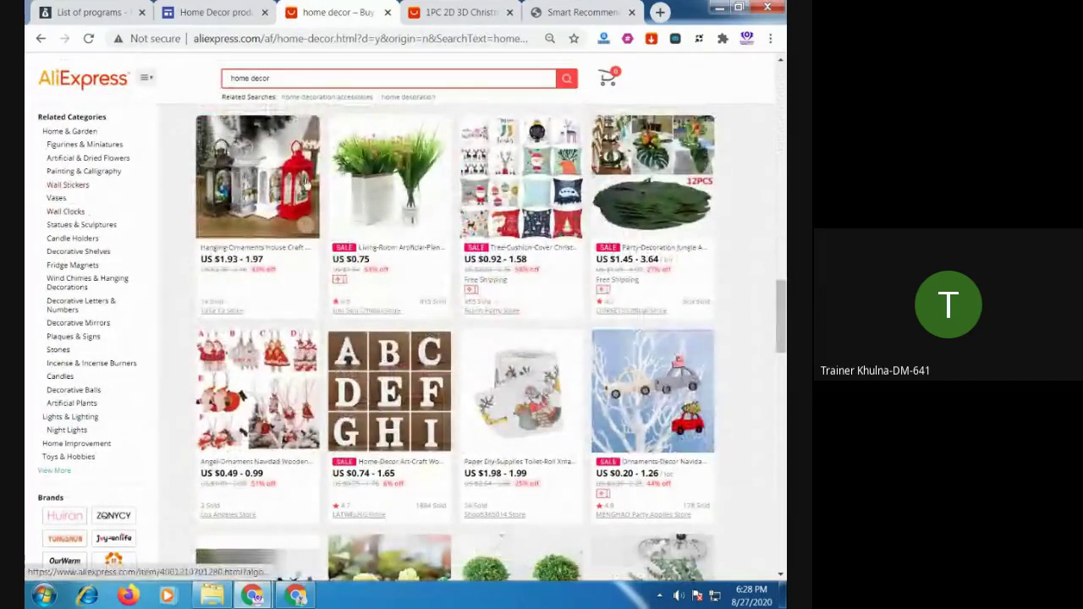
pyautogui.scroll(-3, 451, 332)
pyautogui.scroll(-1, 450, 332)
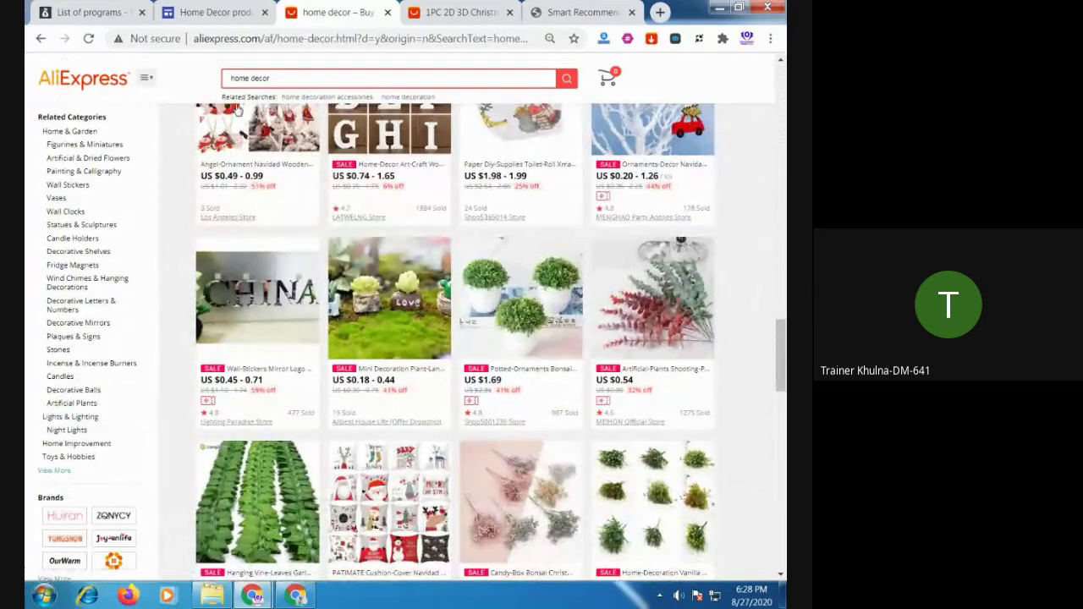
# Scroll the Home Decor products page down to the map and back up to the header
pyautogui.click(212, 17)
pyautogui.scroll(5, 416, 388)
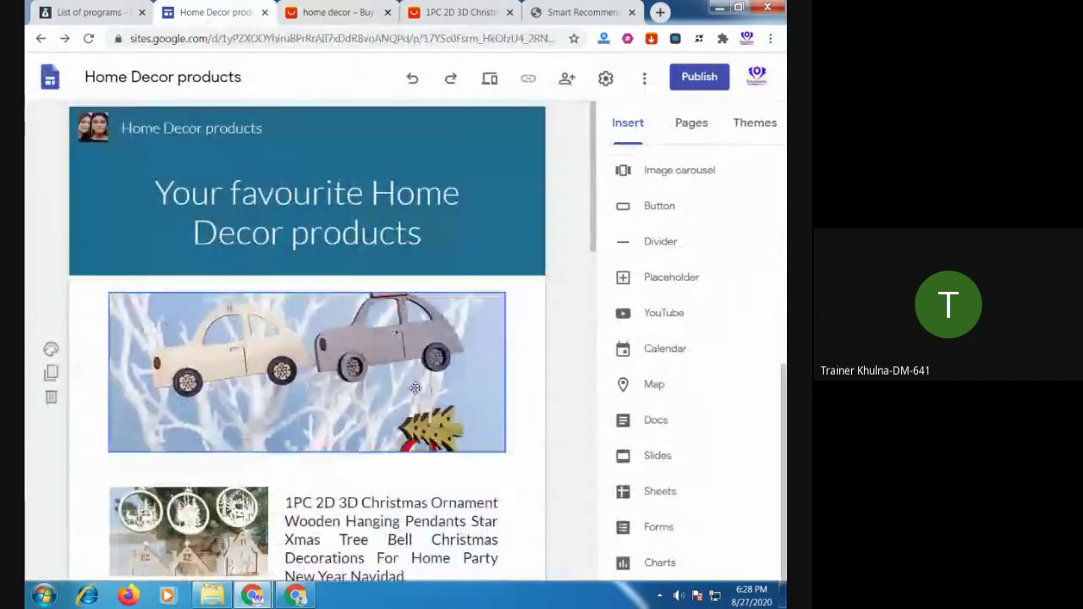
pyautogui.scroll(-10, 416, 388)
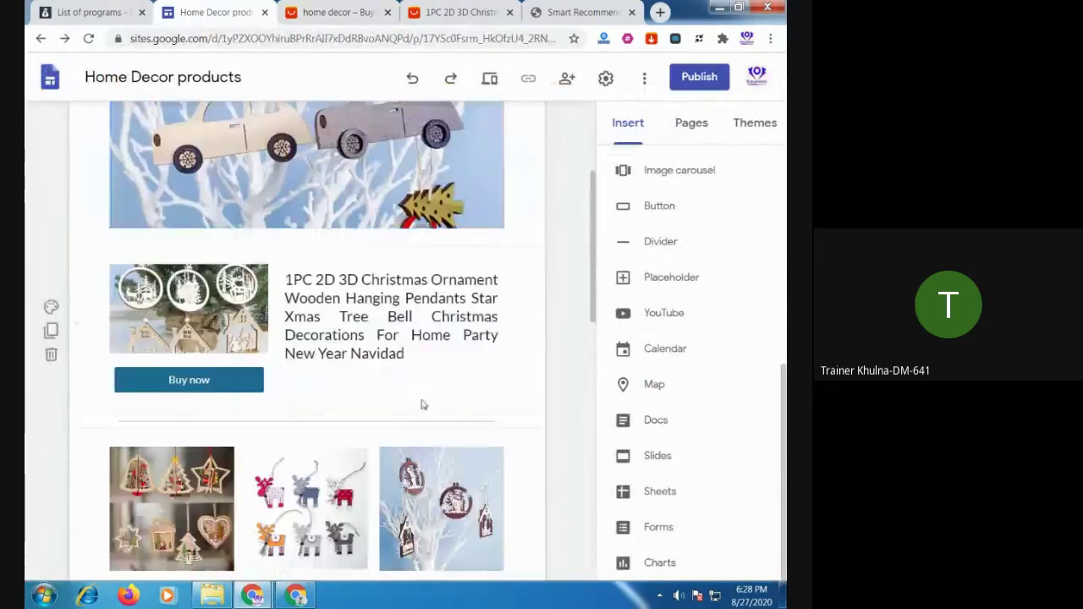
pyautogui.scroll(-3, 424, 419)
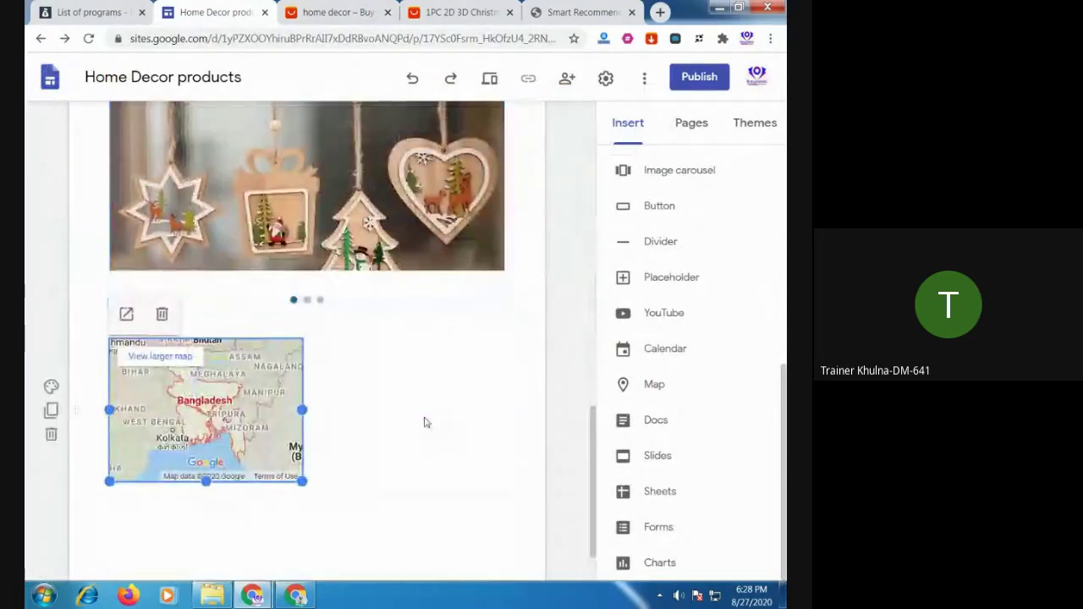
pyautogui.scroll(3, 424, 416)
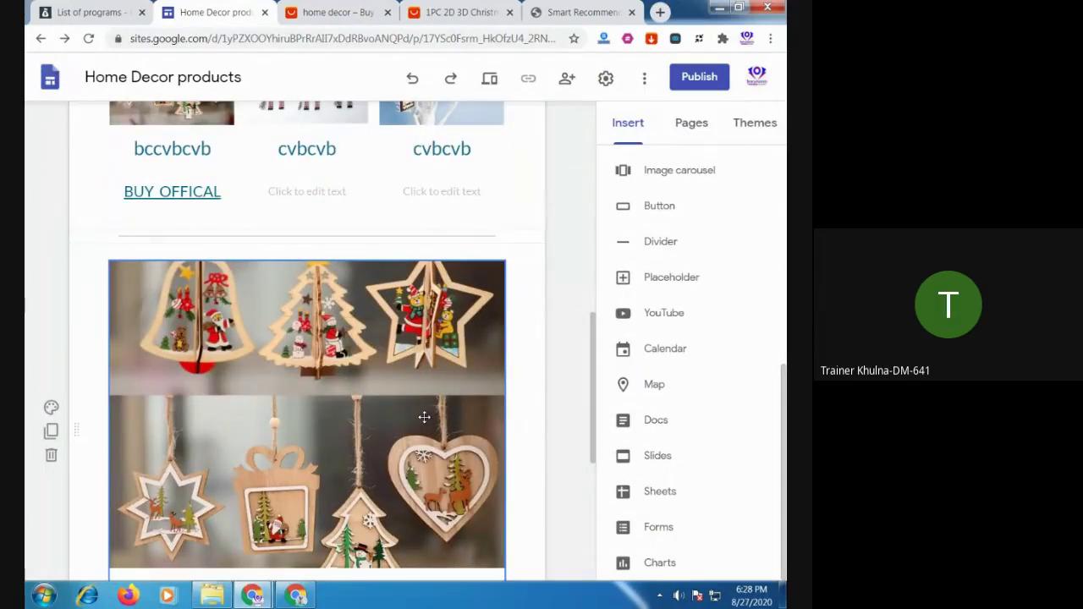
pyautogui.scroll(3, 424, 417)
pyautogui.scroll(3, 210, 243)
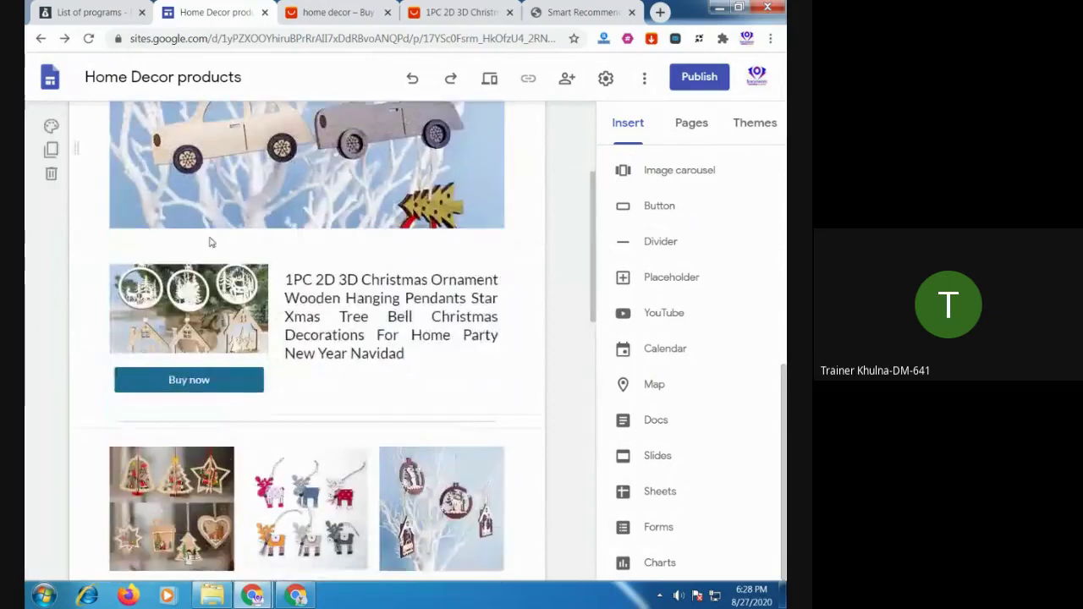
pyautogui.scroll(3, 210, 243)
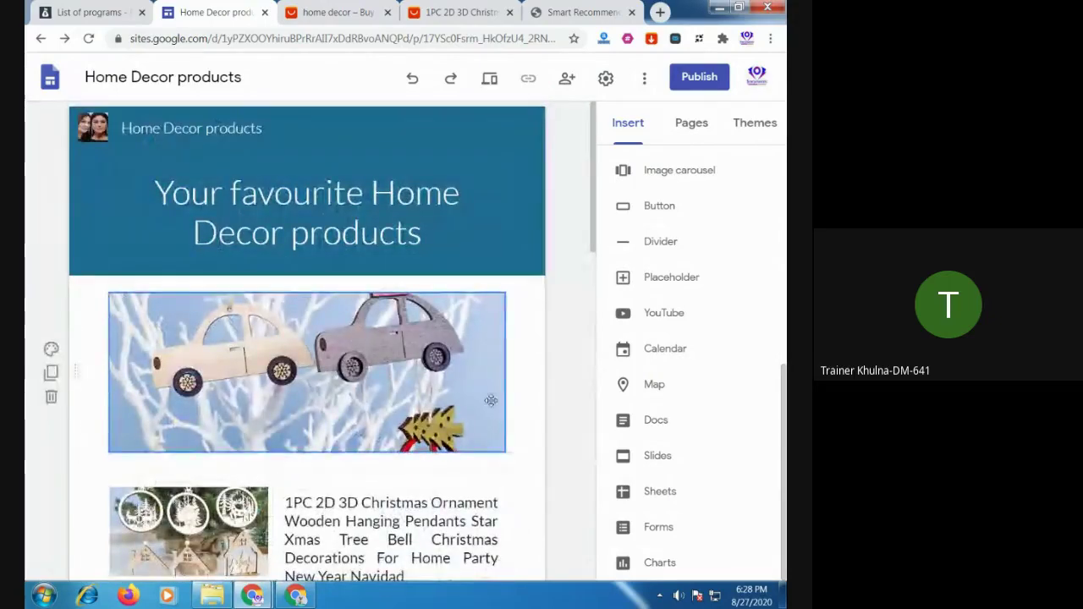
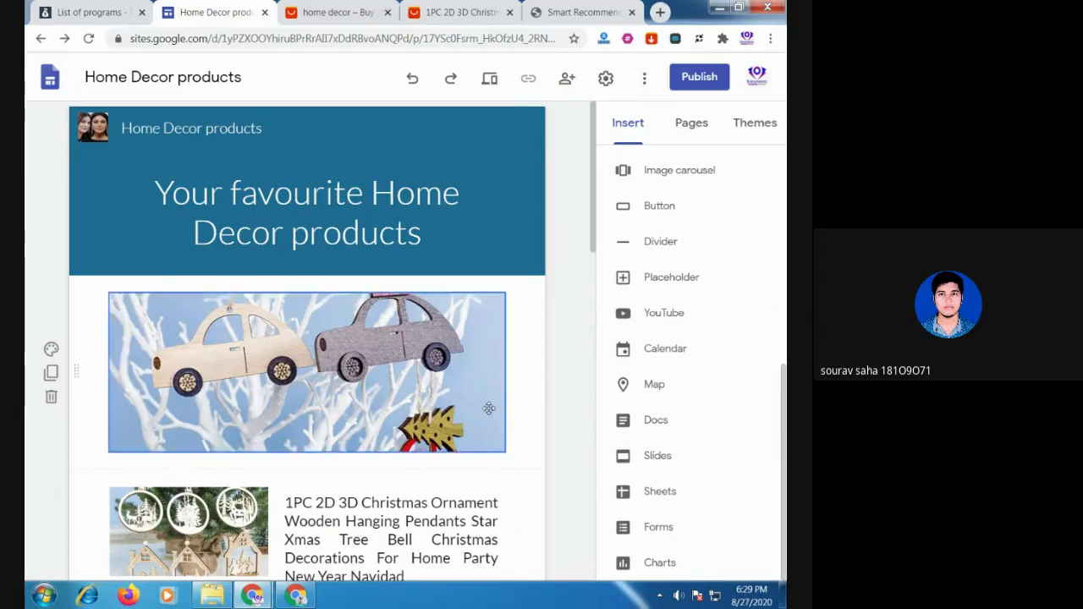
# Link the word 'Hanging' in the ornament title to the product's AliExpress SiteStripe affiliate URL
pyautogui.scroll(-5, 489, 408)
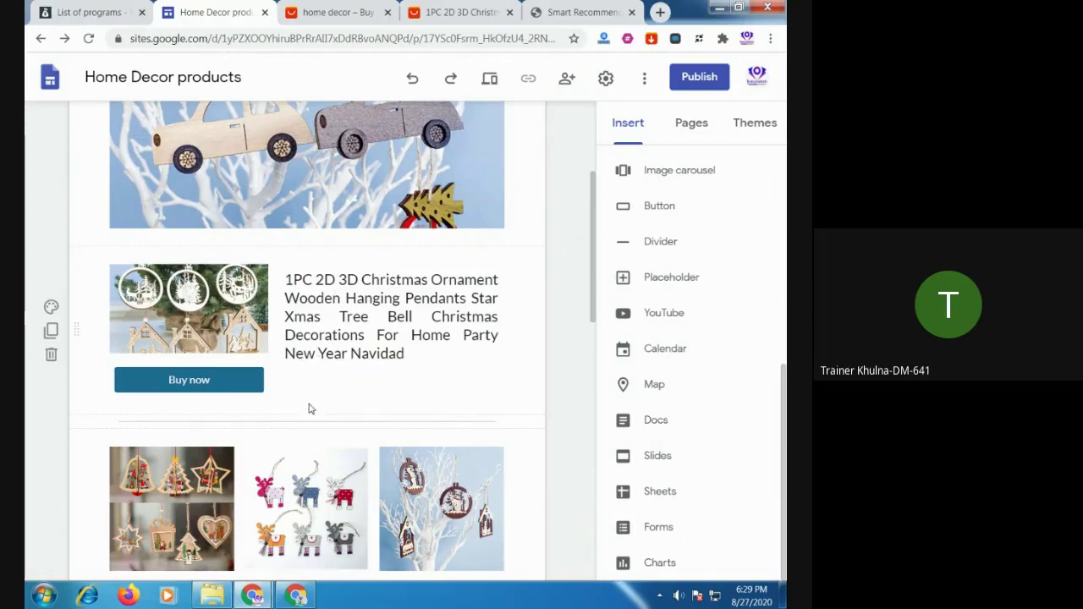
pyautogui.doubleClick(346, 298)
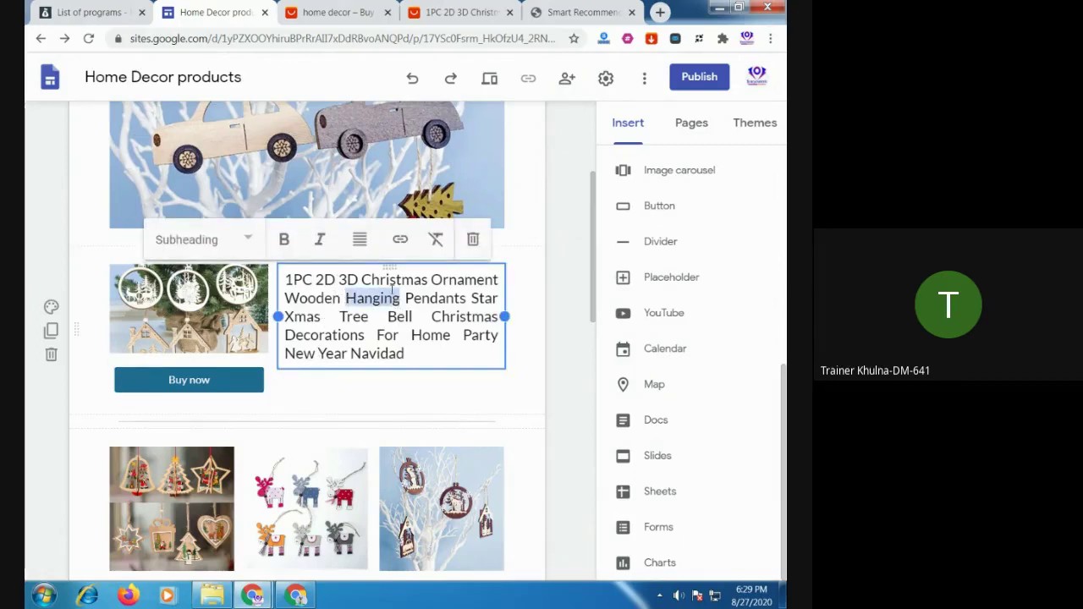
pyautogui.click(401, 241)
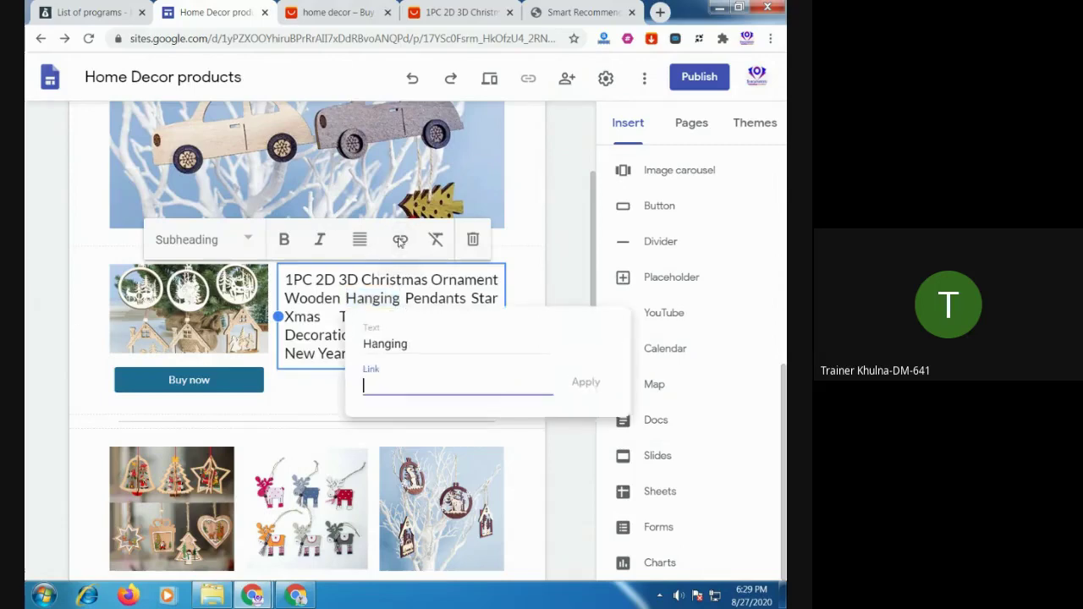
pyautogui.click(345, 12)
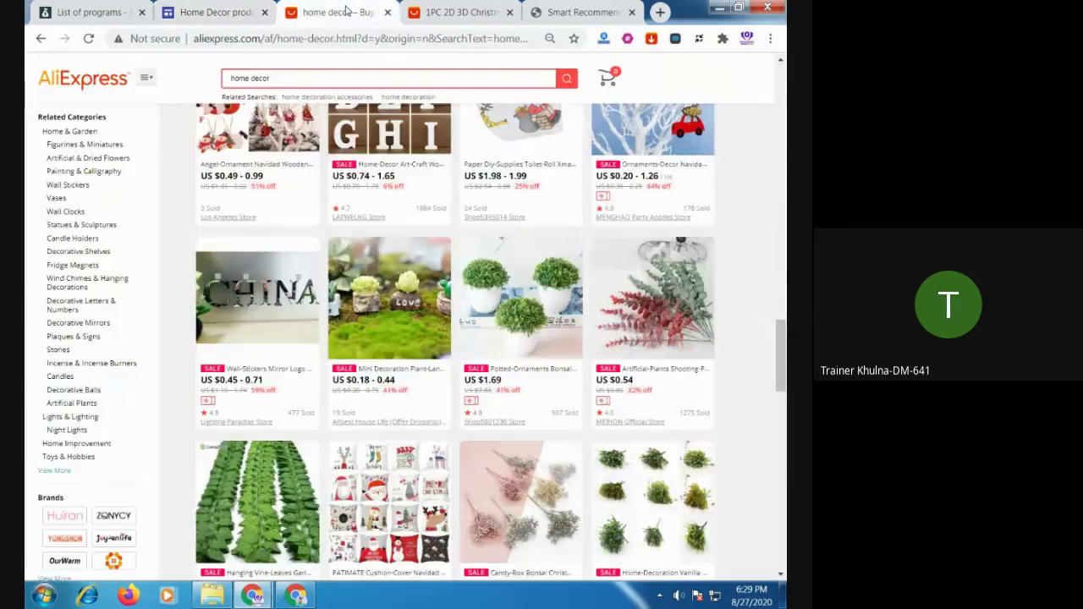
pyautogui.scroll(10, 406, 140)
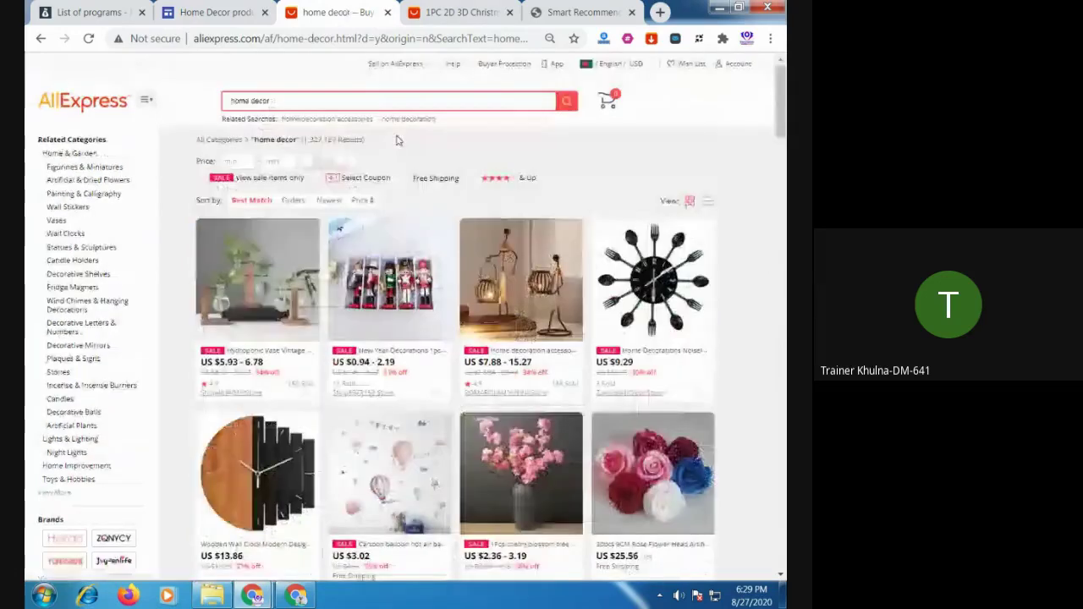
pyautogui.click(454, 10)
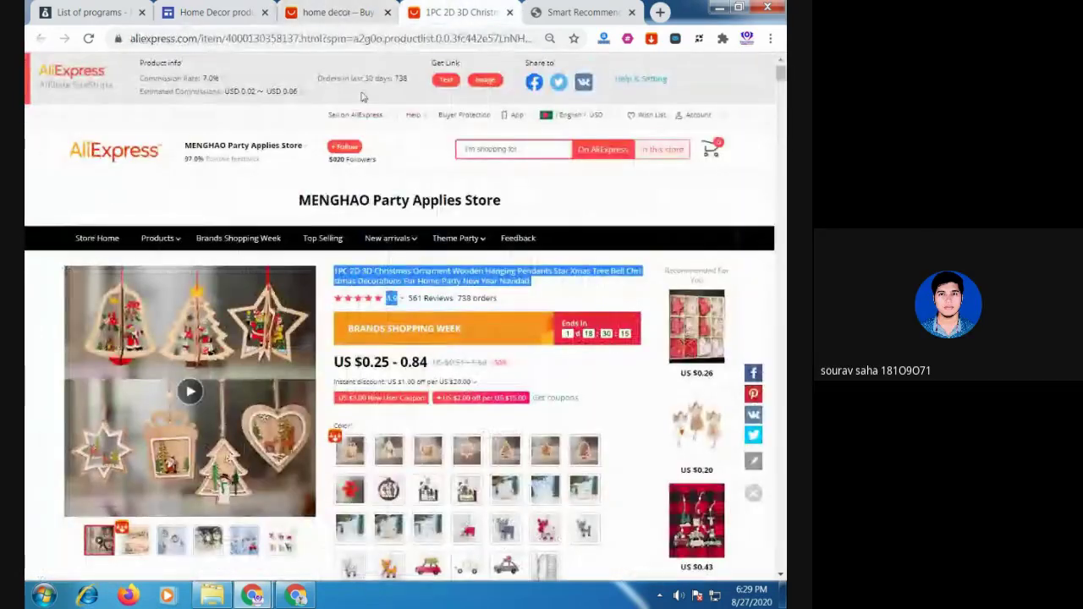
pyautogui.click(442, 83)
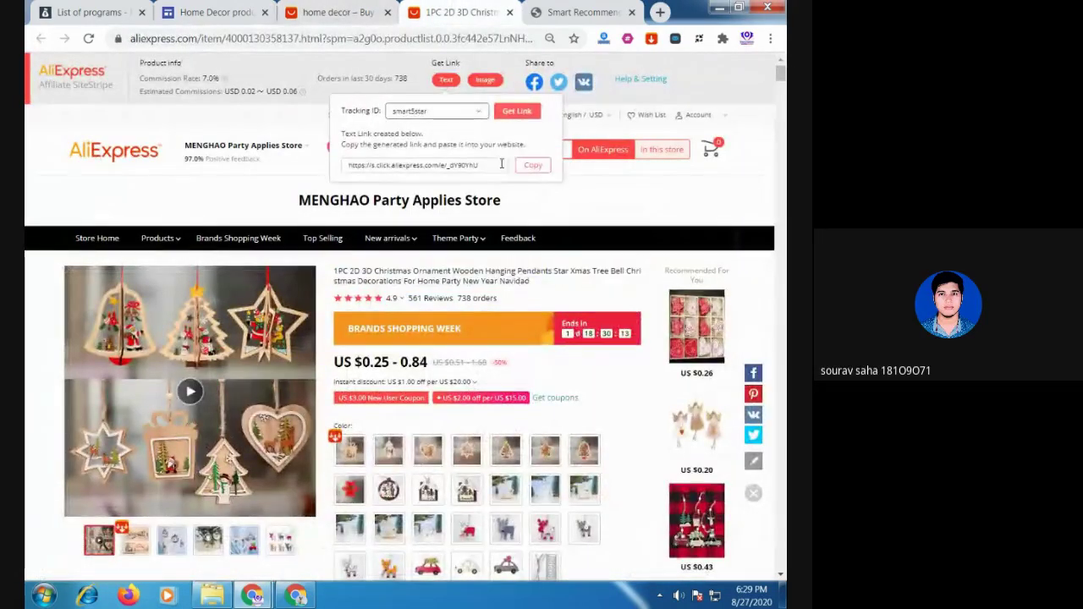
pyautogui.click(530, 166)
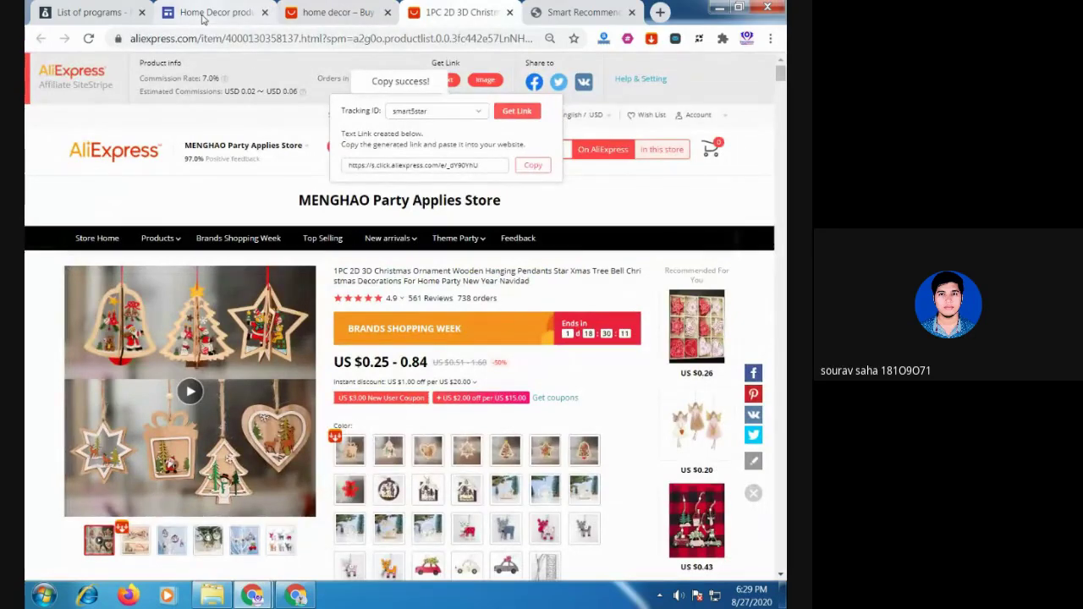
pyautogui.click(210, 14)
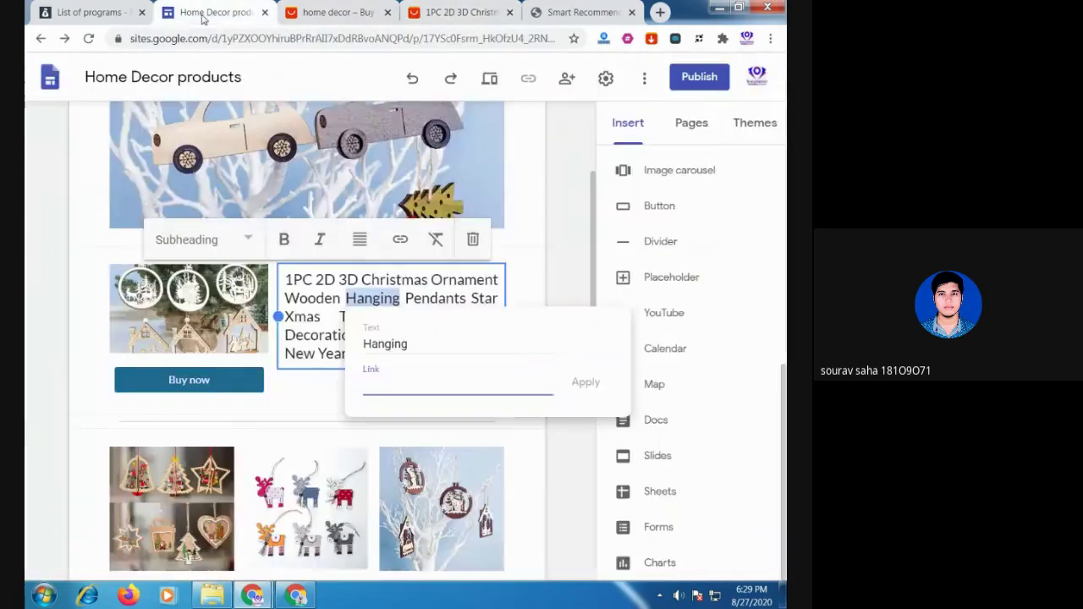
pyautogui.click(382, 389)
pyautogui.hotkey('ctrl', 'v')
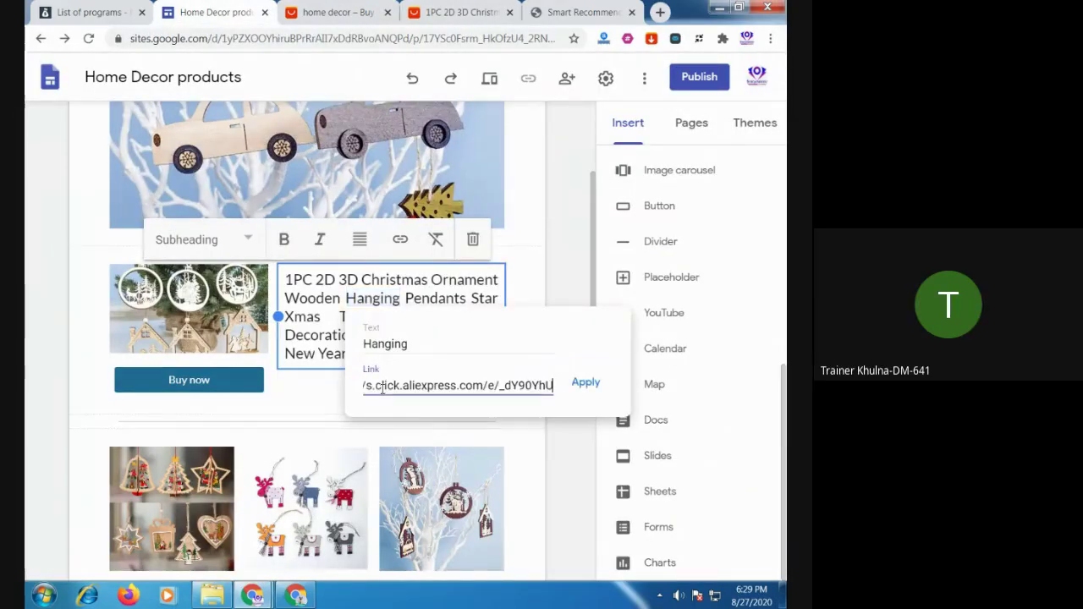
pyautogui.click(585, 383)
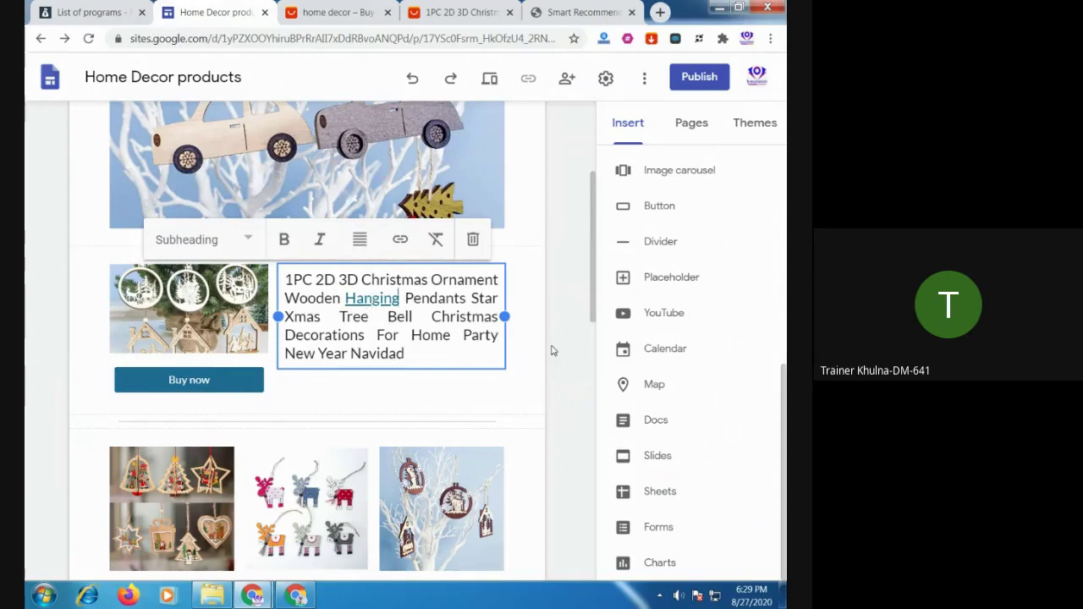
pyautogui.scroll(-5, 527, 375)
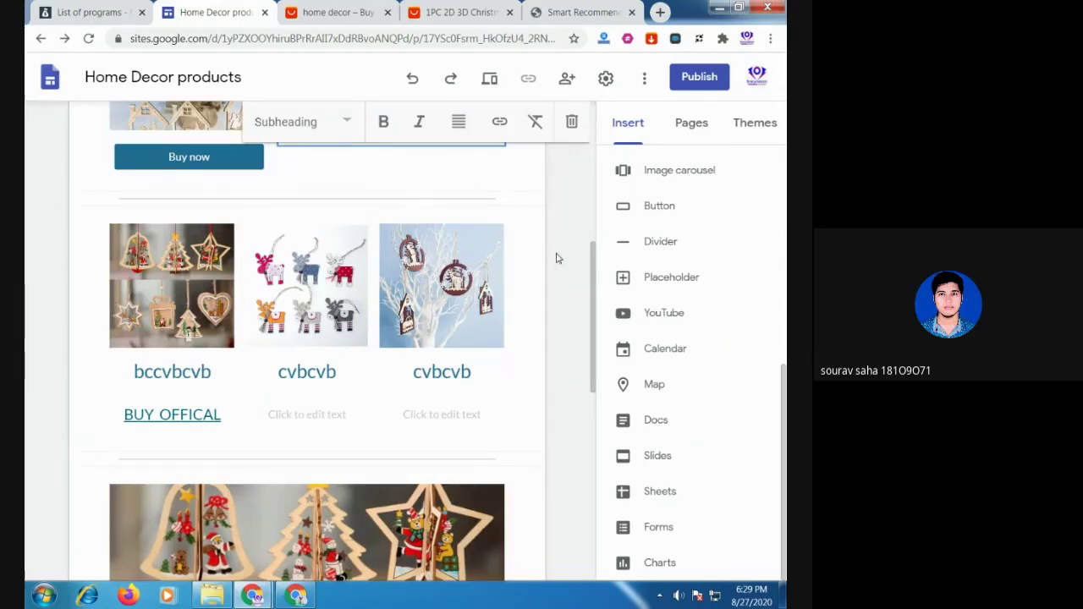
pyautogui.scroll(3, 556, 258)
pyautogui.scroll(2, 508, 317)
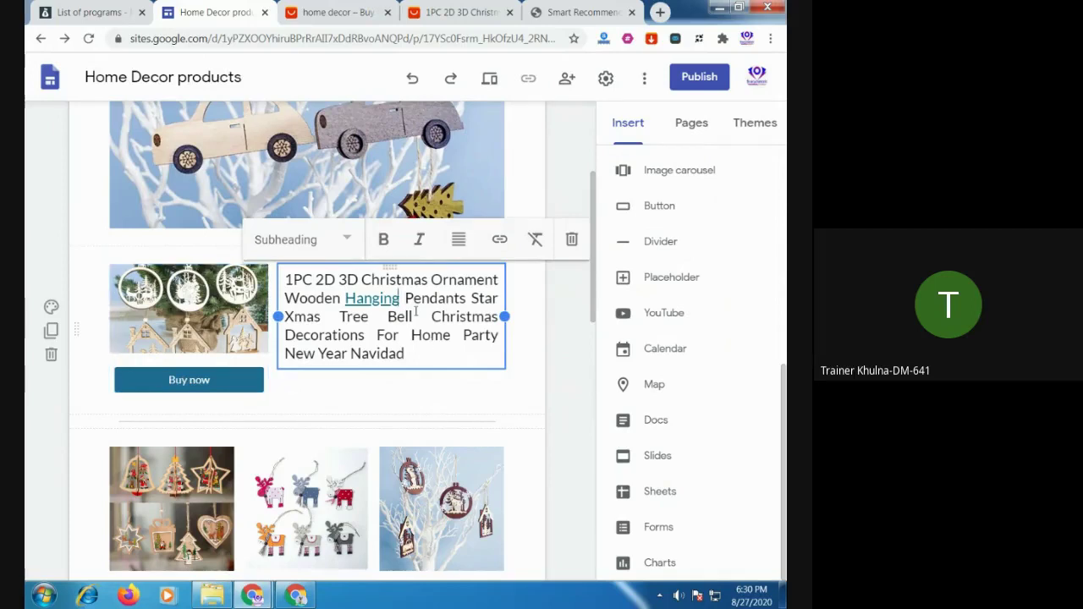
# Open a new Chrome tab and go to amazon.com
pyautogui.click(661, 12)
pyautogui.write('a')
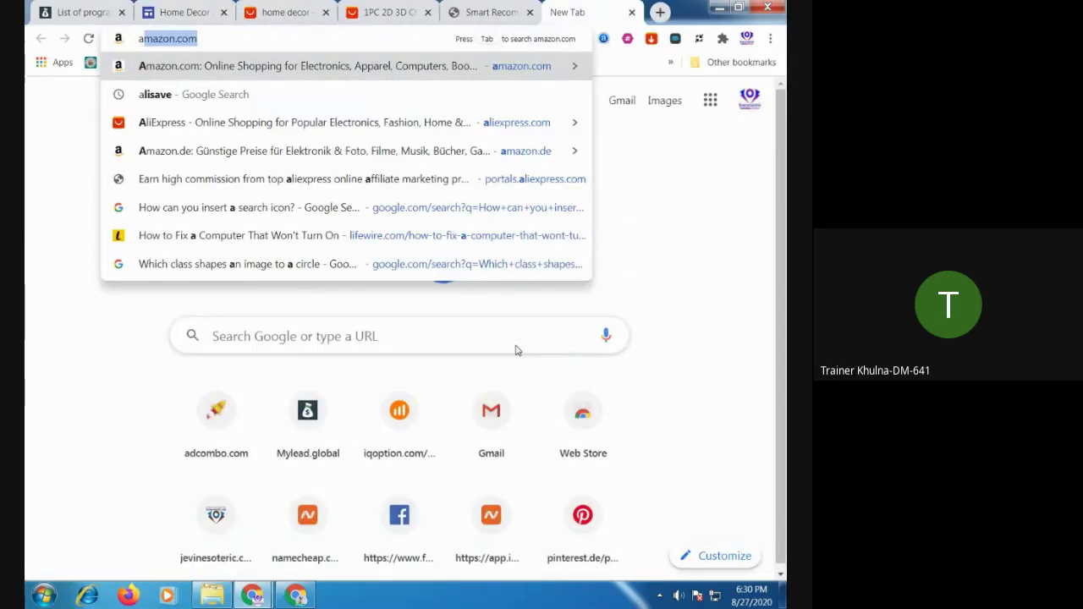
pyautogui.press('Return')
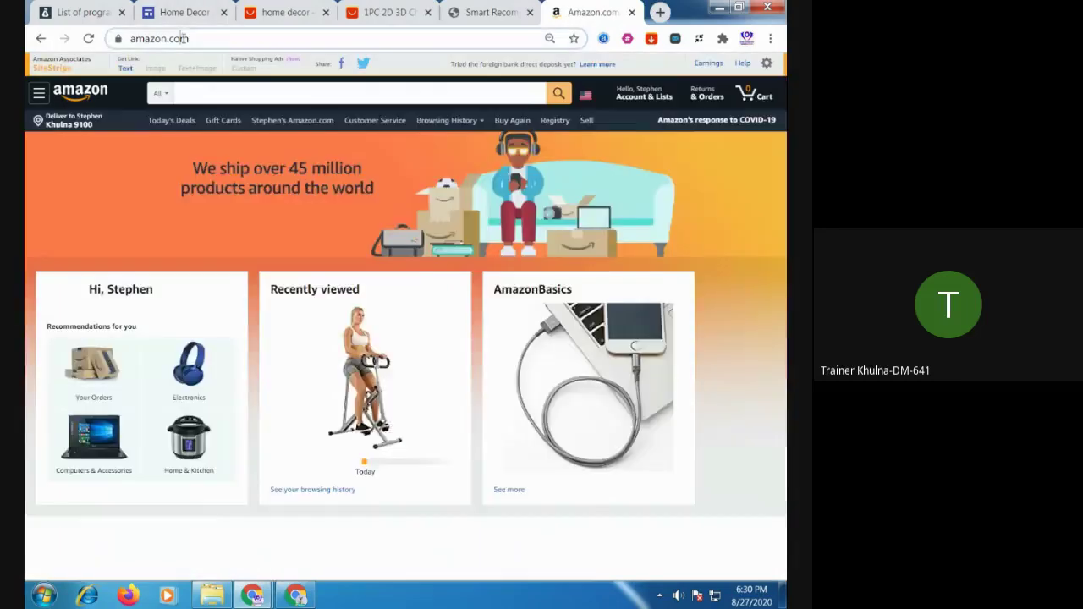
# Replace the address with agnesde.xyz/abnehmen and load the article
pyautogui.click(183, 38)
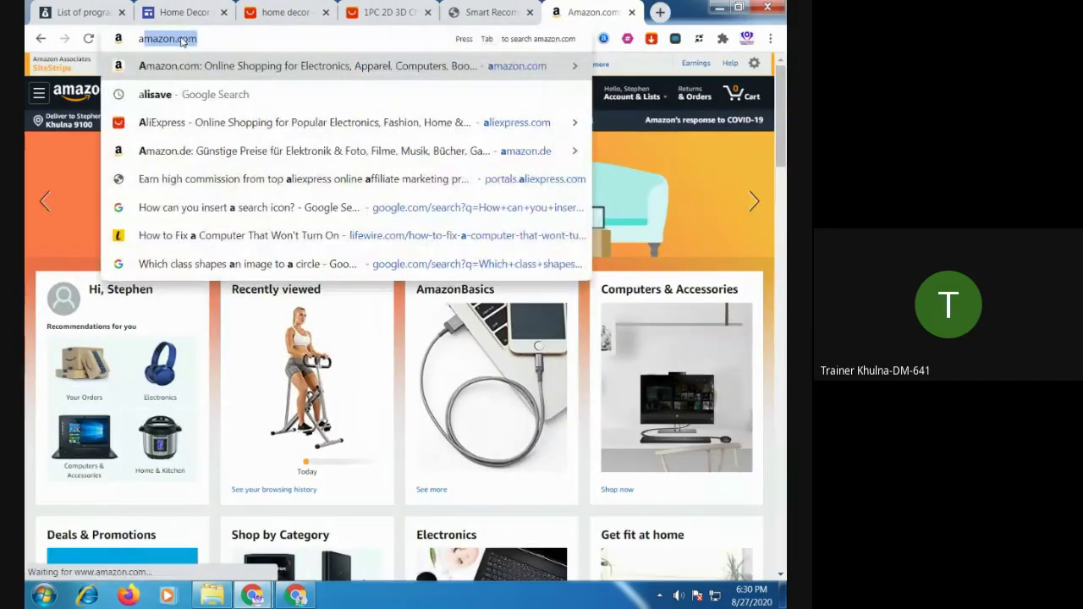
pyautogui.write('ab')
pyautogui.press('BackSpace')
pyautogui.press('BackSpace')
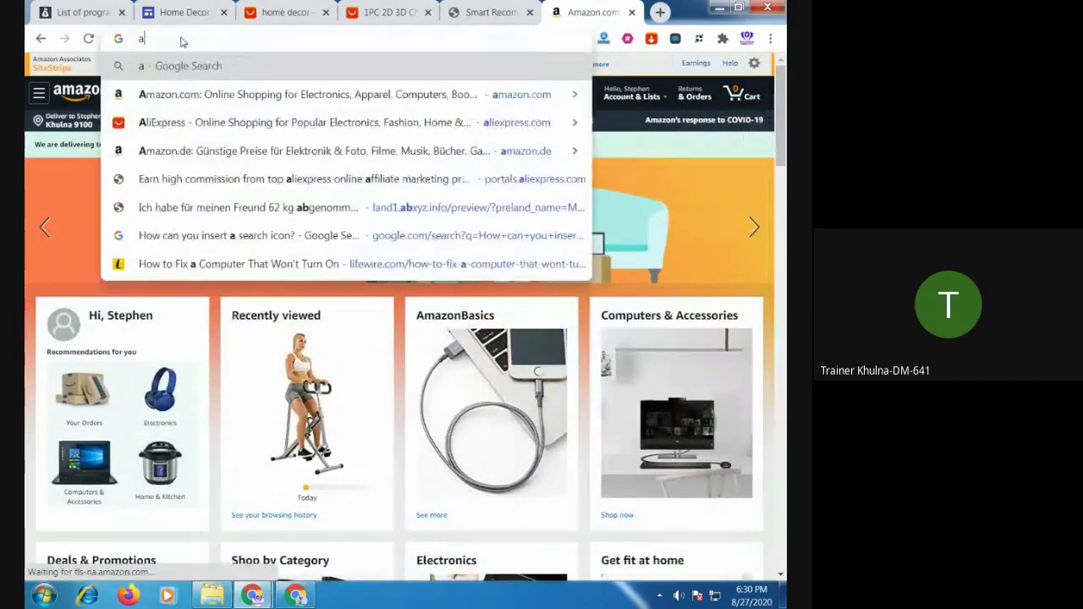
pyautogui.press('BackSpace')
pyautogui.write('d')
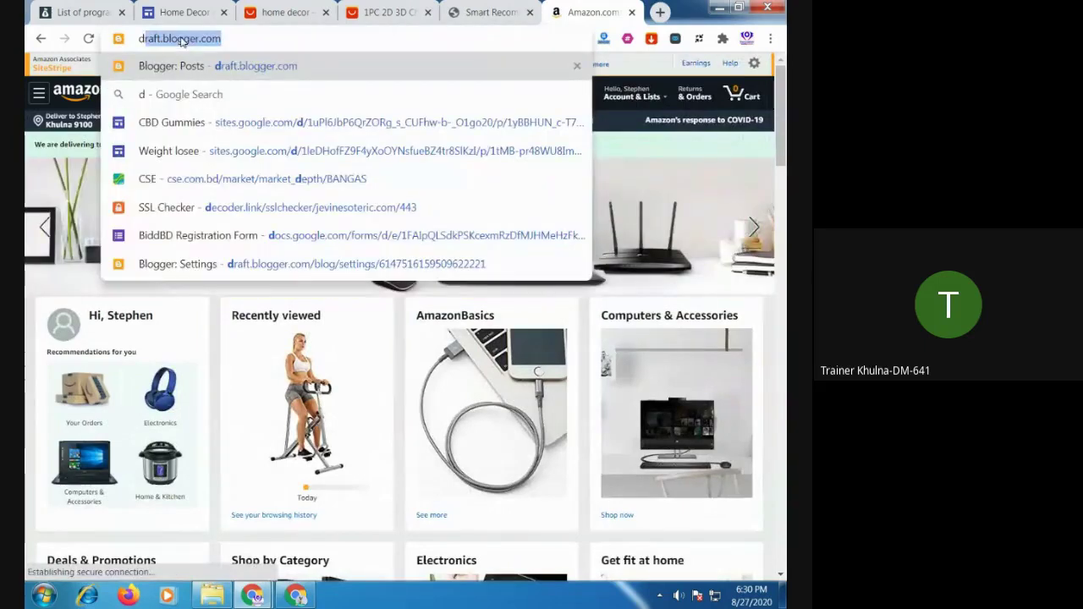
pyautogui.press('BackSpace')
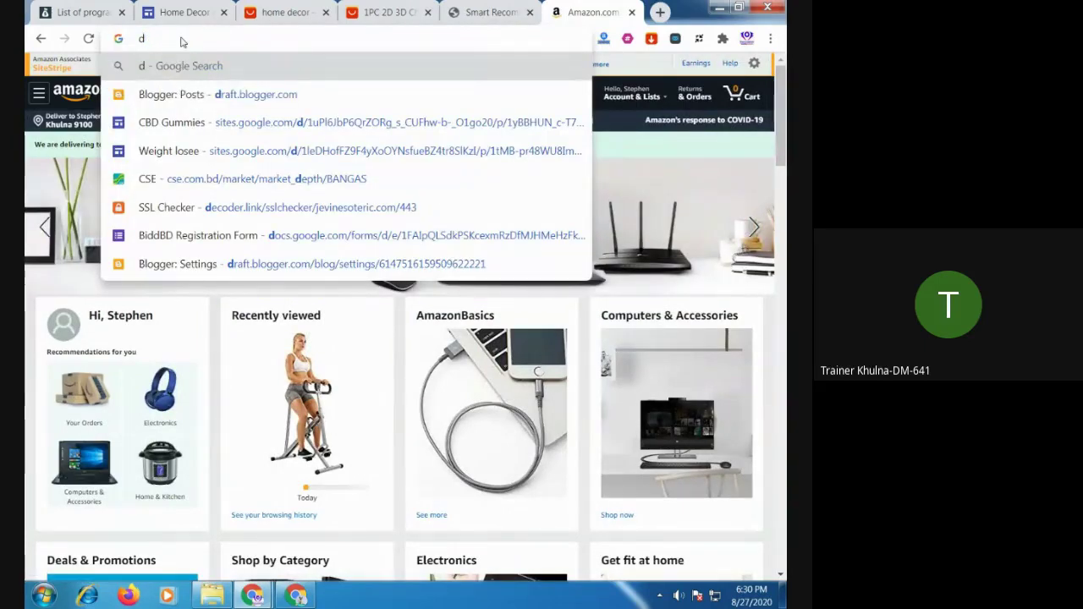
pyautogui.press('BackSpace')
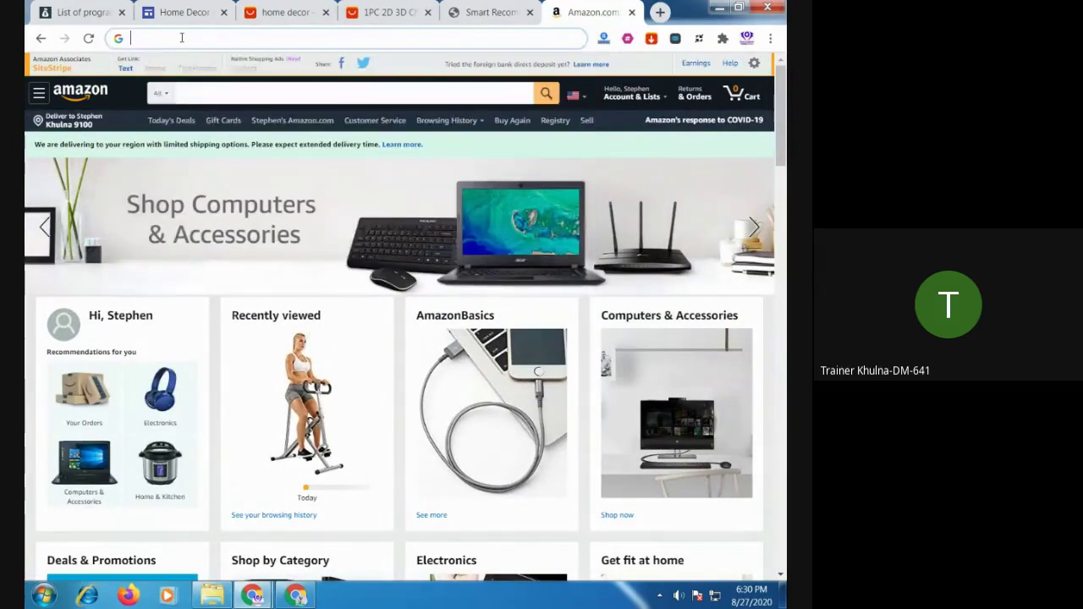
pyautogui.write('ag')
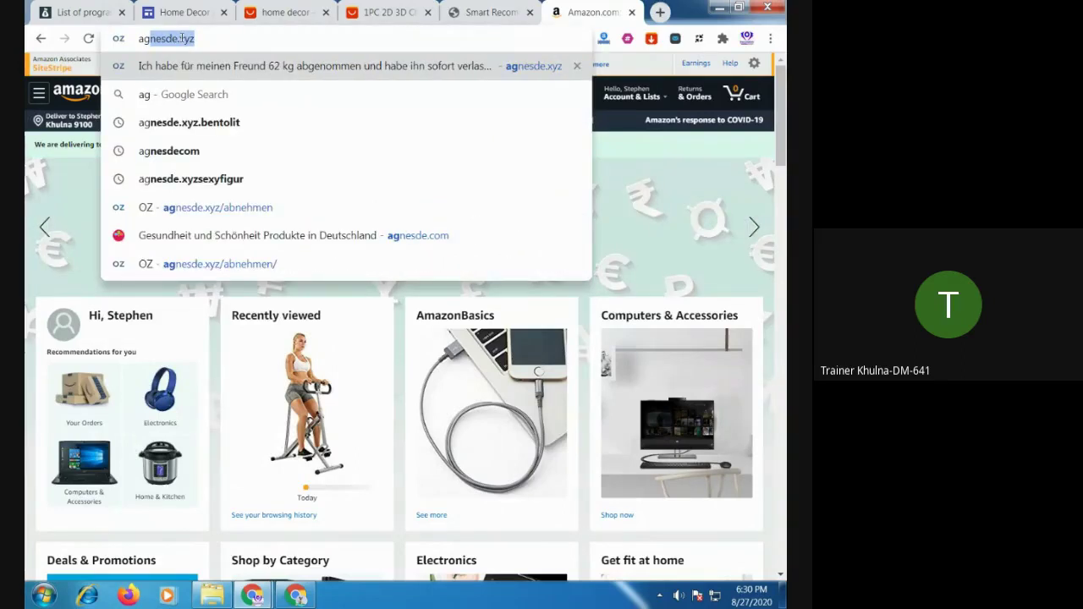
pyautogui.click(217, 38)
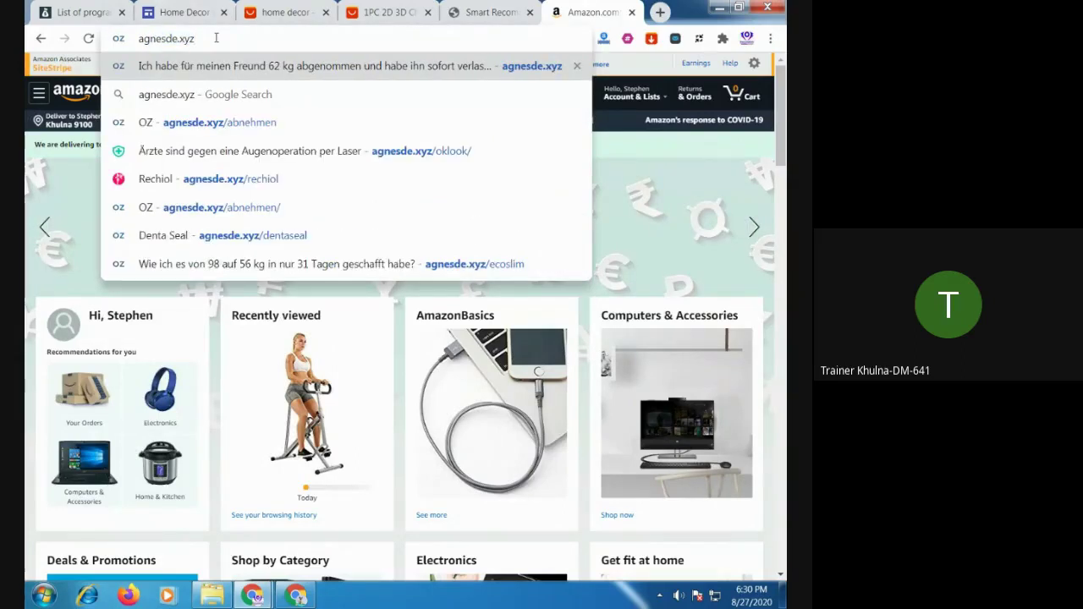
pyautogui.write('/a')
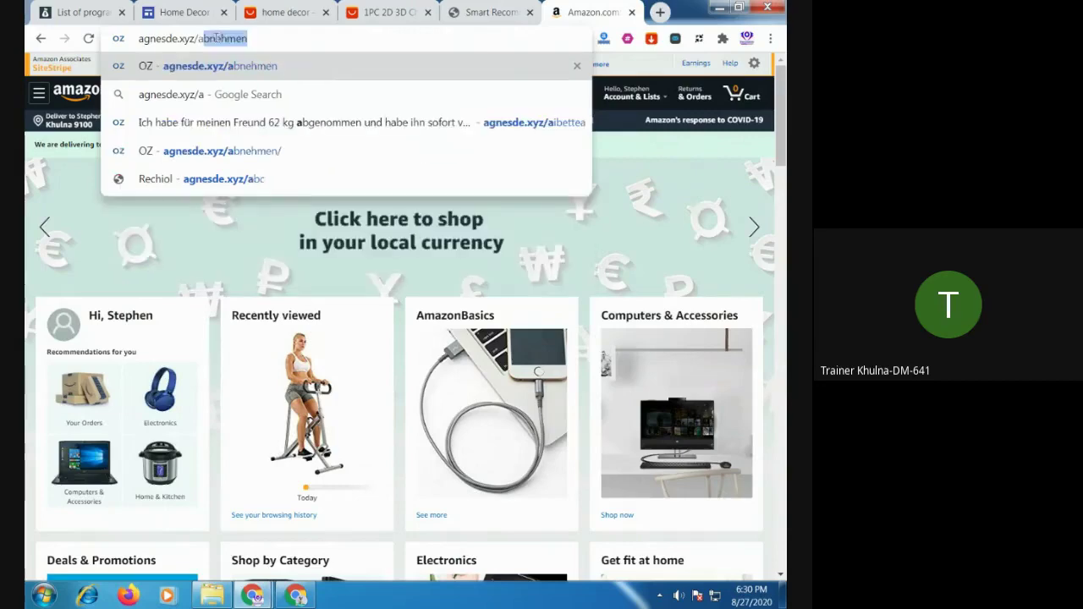
pyautogui.press('Return')
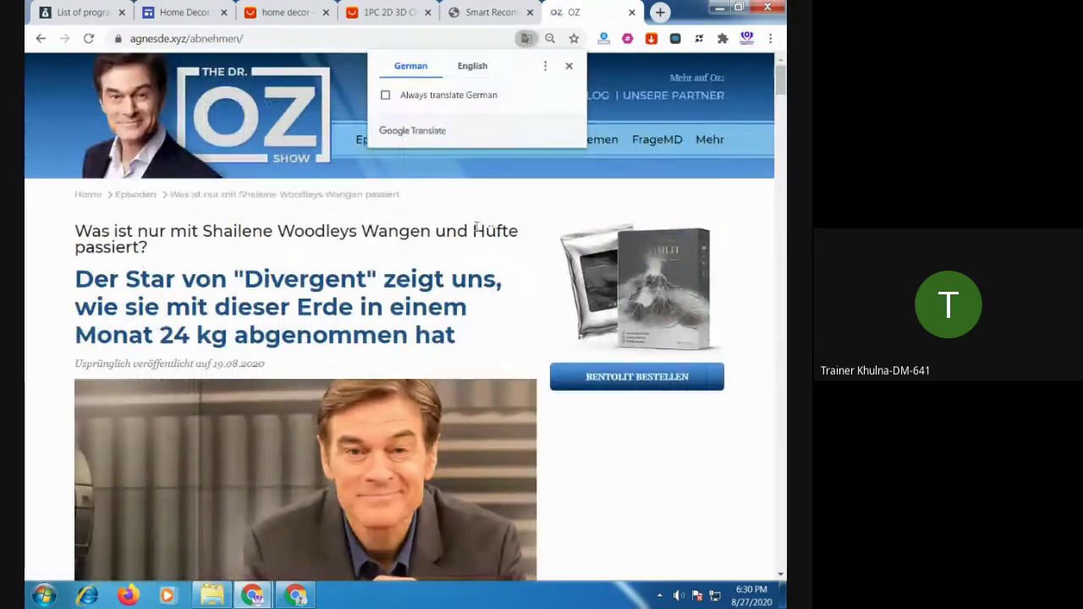
# Translate the German agnesde.xyz article into English
pyautogui.scroll(-2, 481, 248)
pyautogui.click(649, 322)
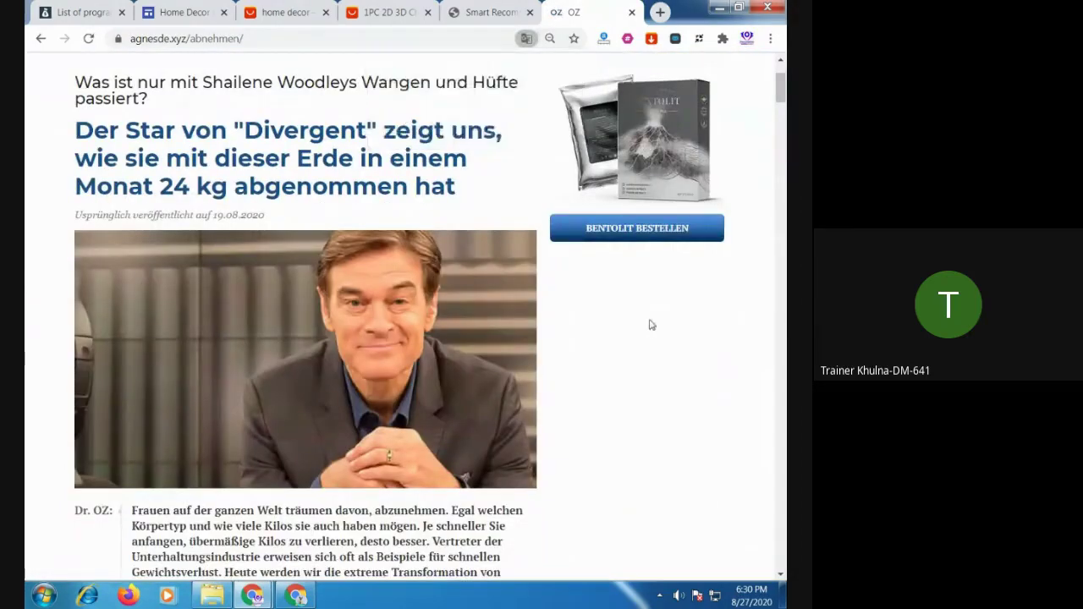
pyautogui.click(525, 38)
pyautogui.click(463, 72)
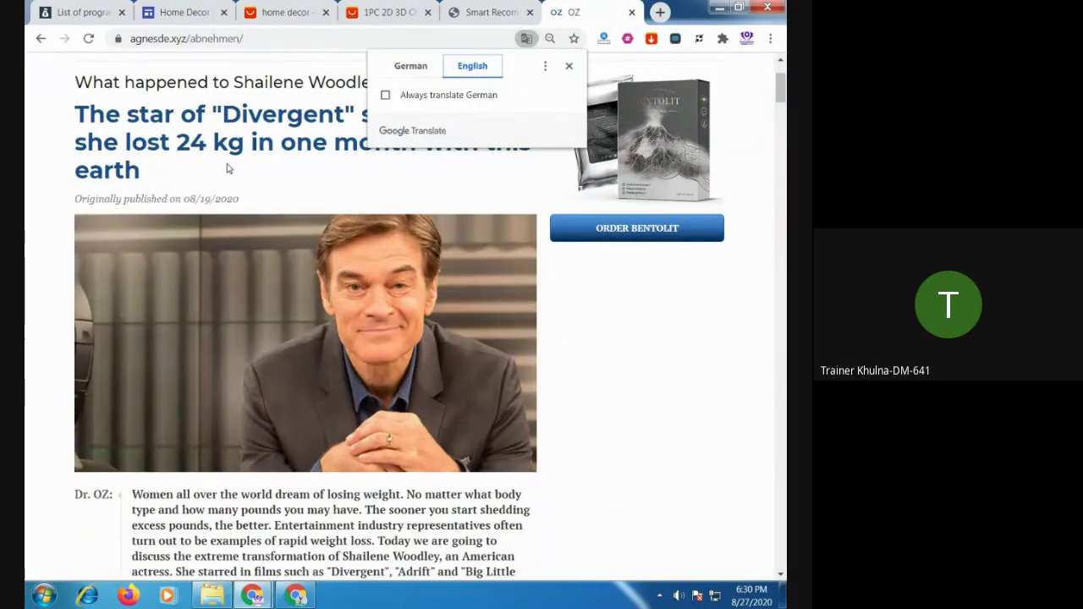
pyautogui.click(229, 169)
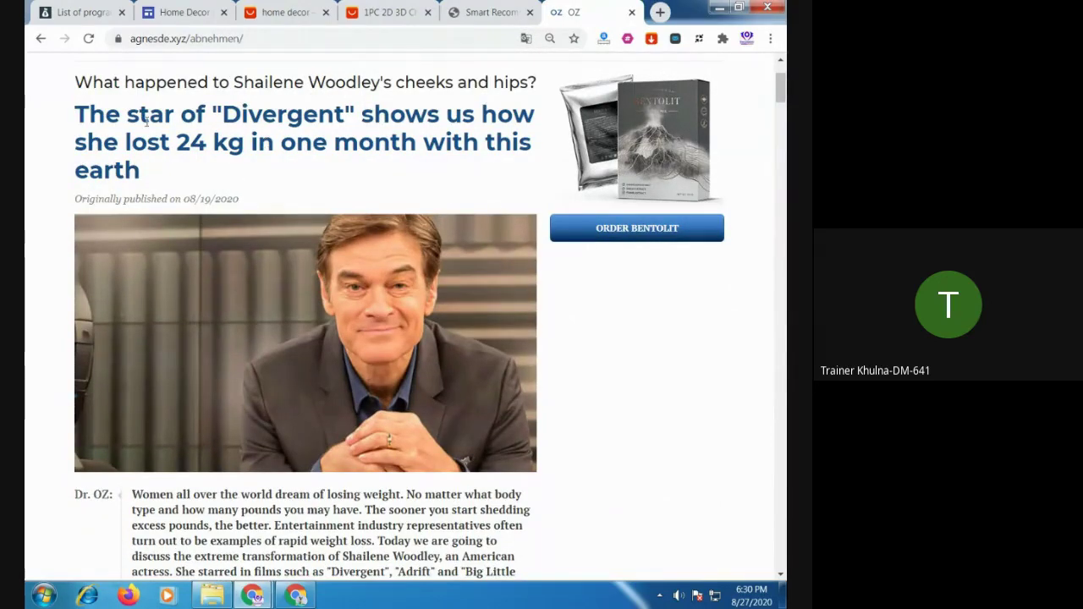
# Scroll the article, open the Bentolit landing page, then close its tab
pyautogui.scroll(-6, 462, 181)
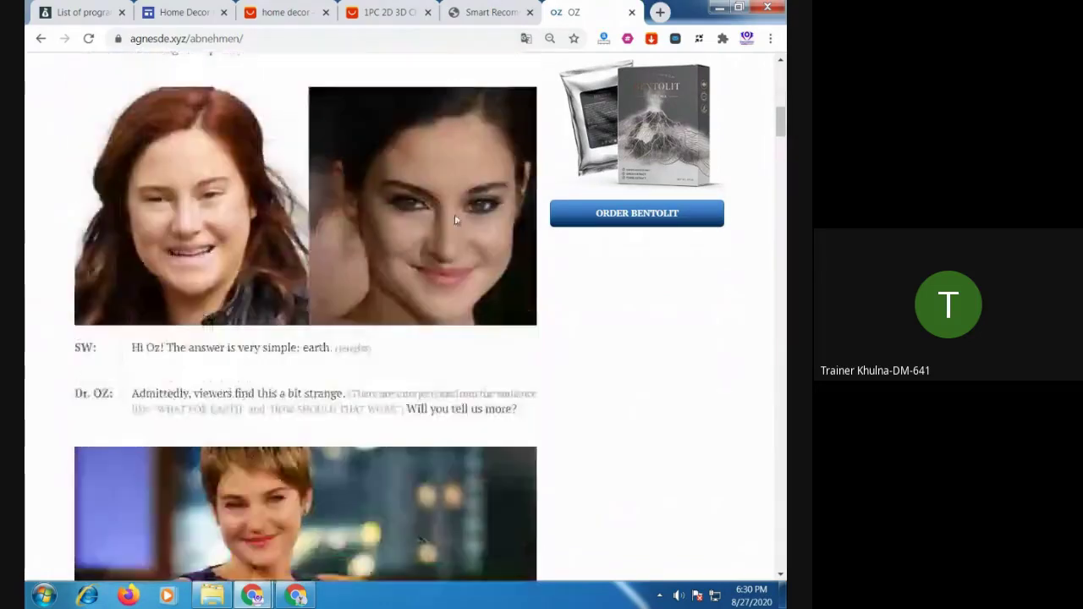
pyautogui.scroll(-7, 450, 218)
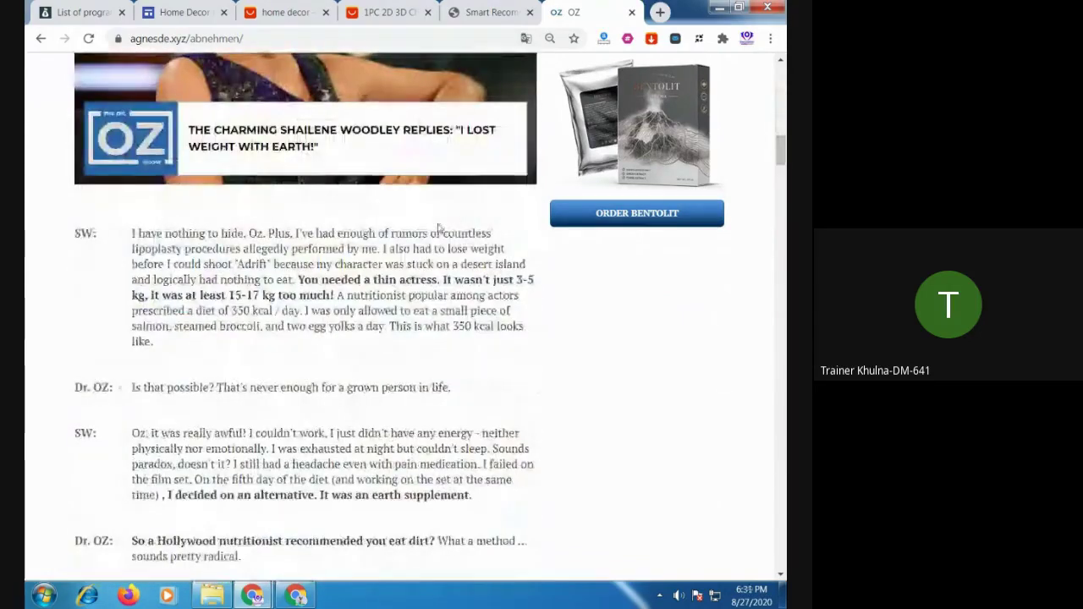
pyautogui.scroll(-5, 410, 240)
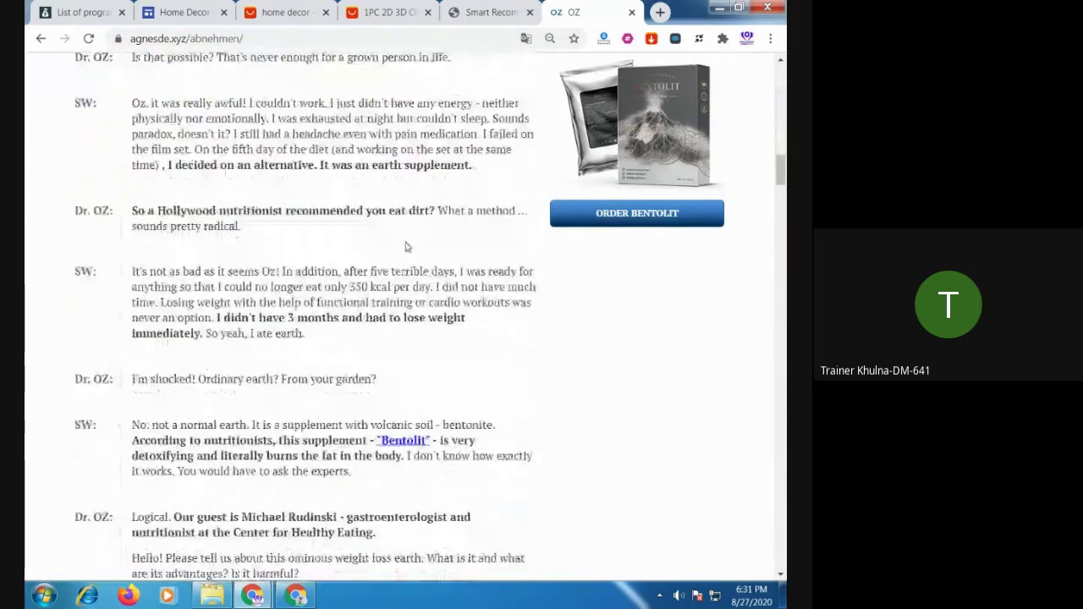
pyautogui.click(414, 330)
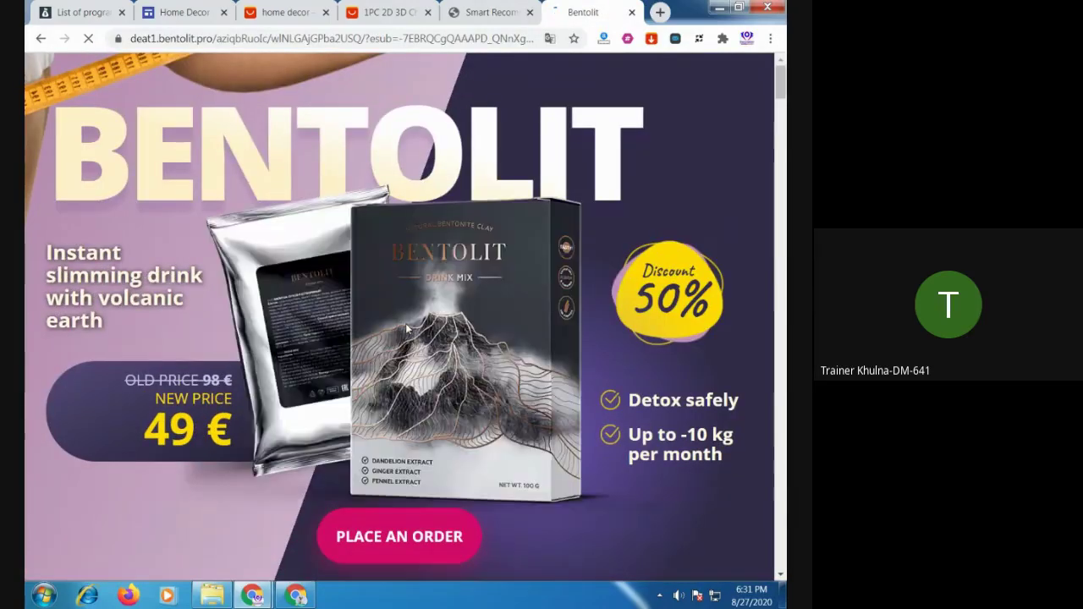
pyautogui.scroll(-6, 406, 324)
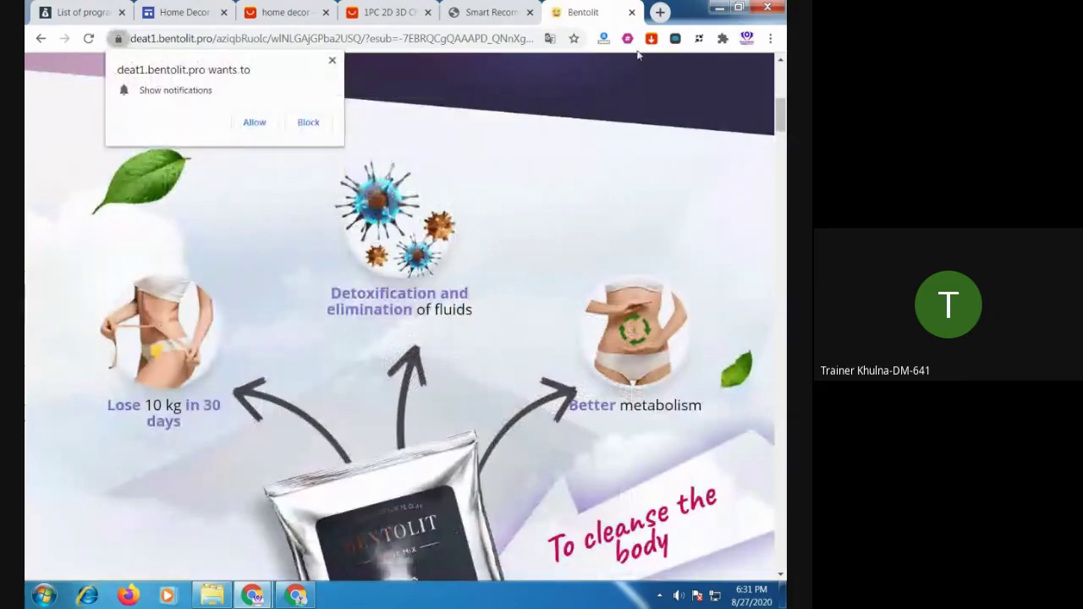
pyautogui.click(631, 12)
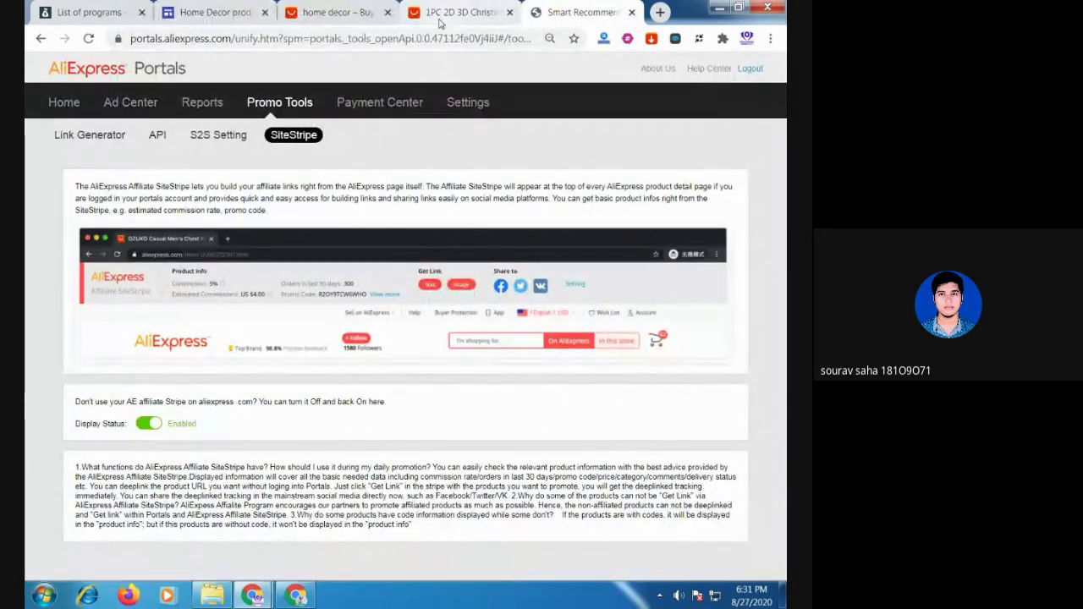
# Switch through the AliExpress tabs to the Home Decor products editor and select the header title
pyautogui.click(351, 13)
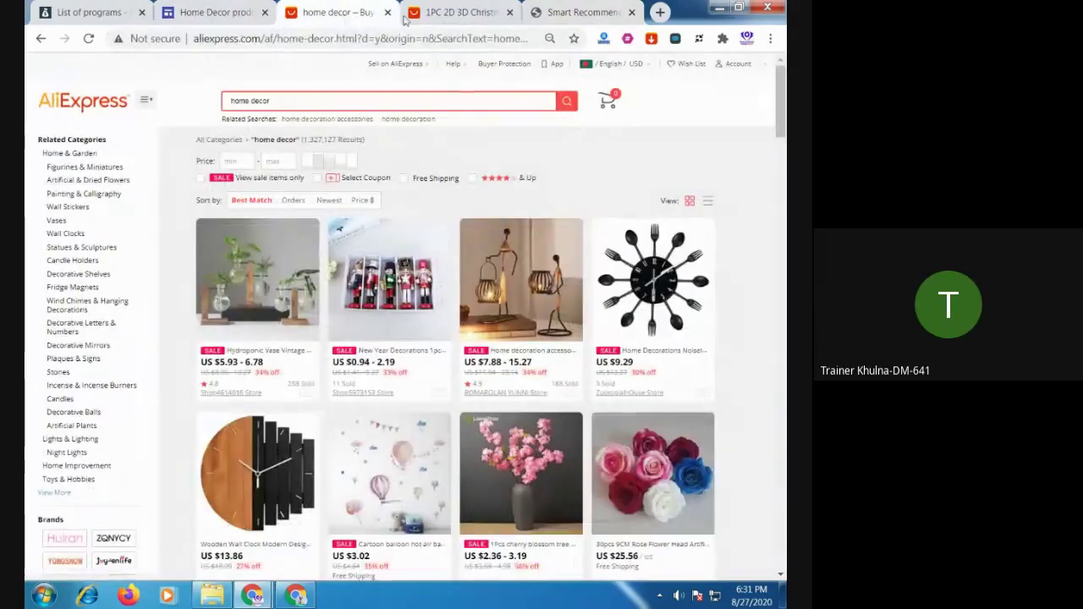
pyautogui.click(453, 14)
pyautogui.click(211, 16)
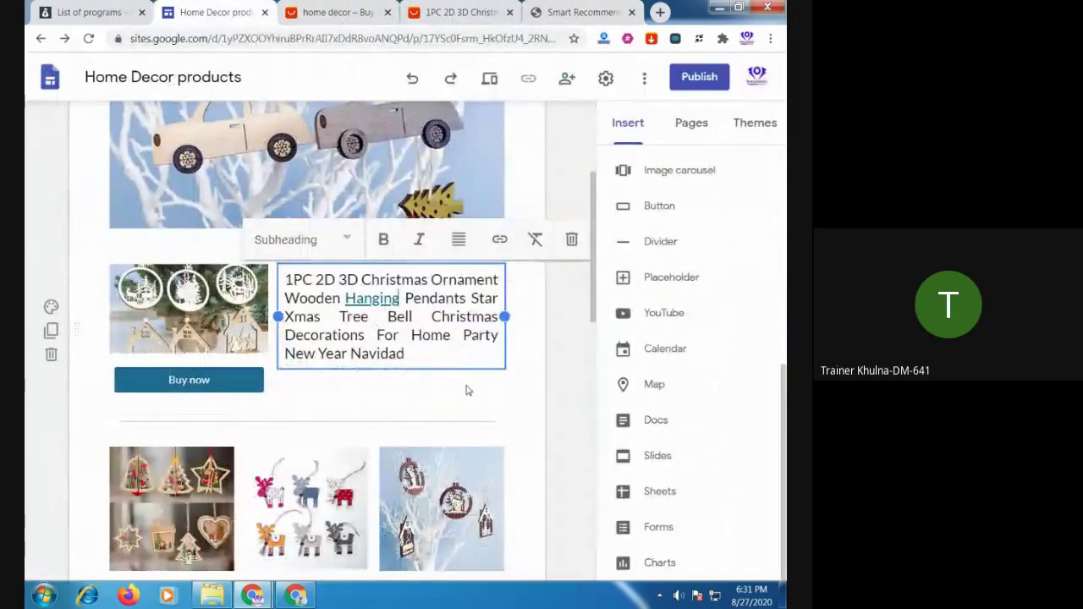
pyautogui.scroll(-5, 466, 390)
pyautogui.scroll(4, 467, 423)
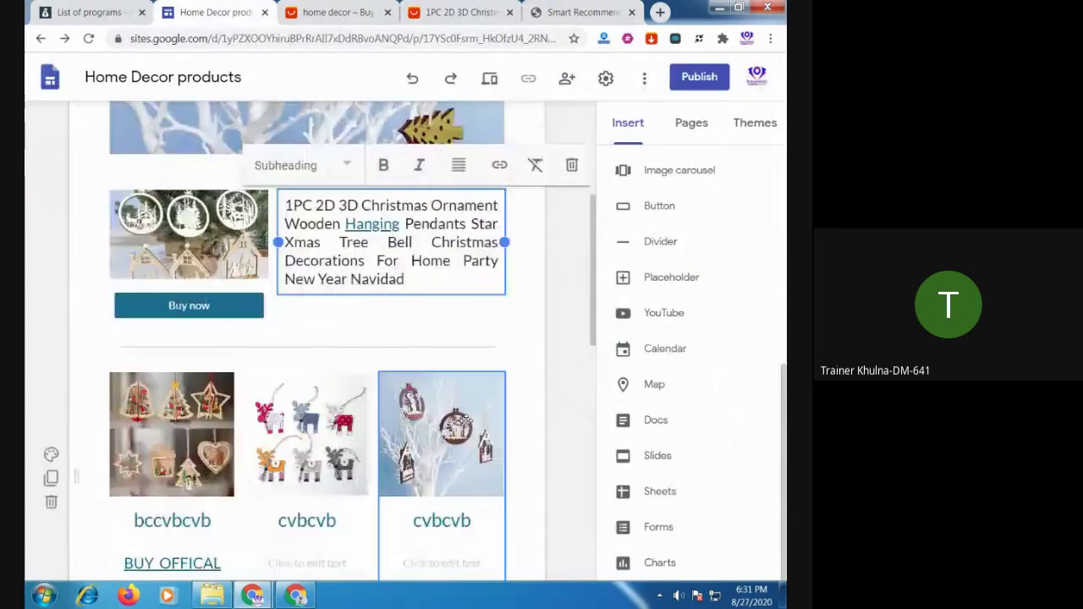
pyautogui.scroll(3, 466, 421)
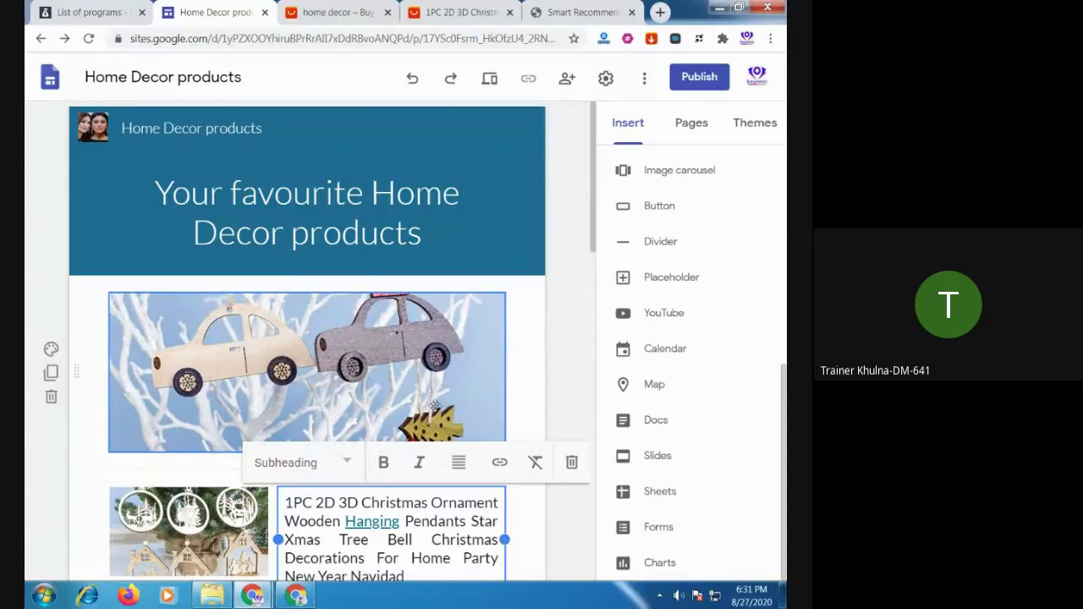
pyautogui.click(222, 132)
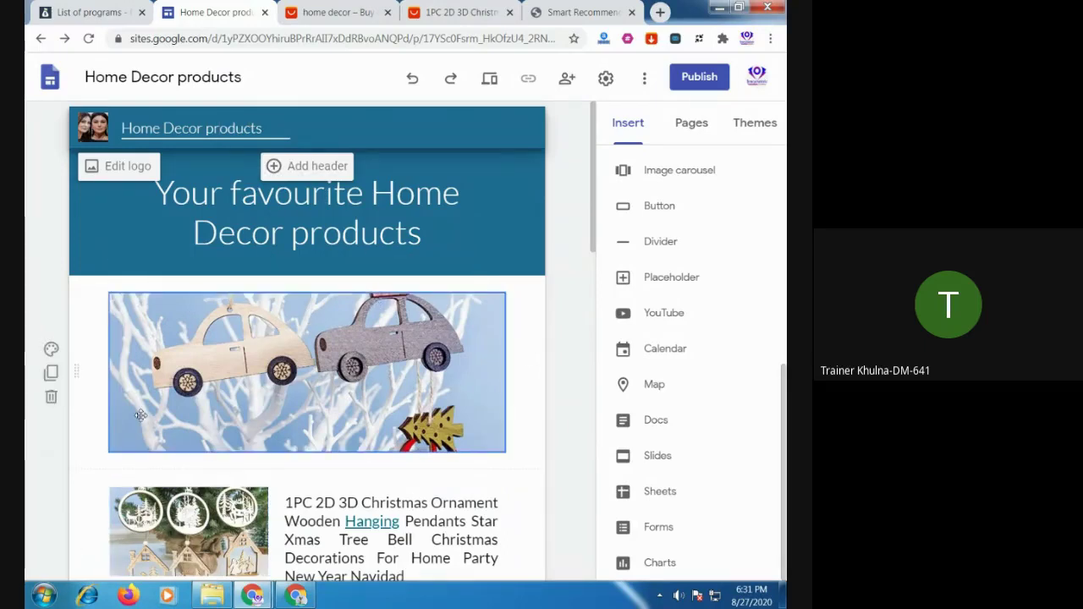
# Scroll down the Home Decor page, then bring the Wirecutter Chrome window forward
pyautogui.scroll(-3, 352, 369)
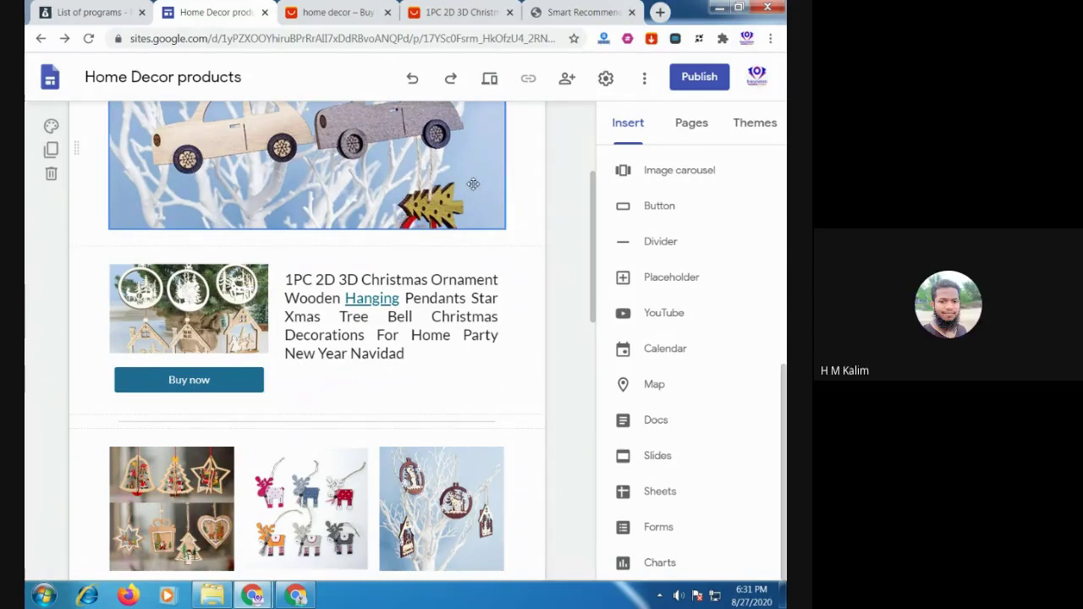
pyautogui.scroll(-3, 471, 187)
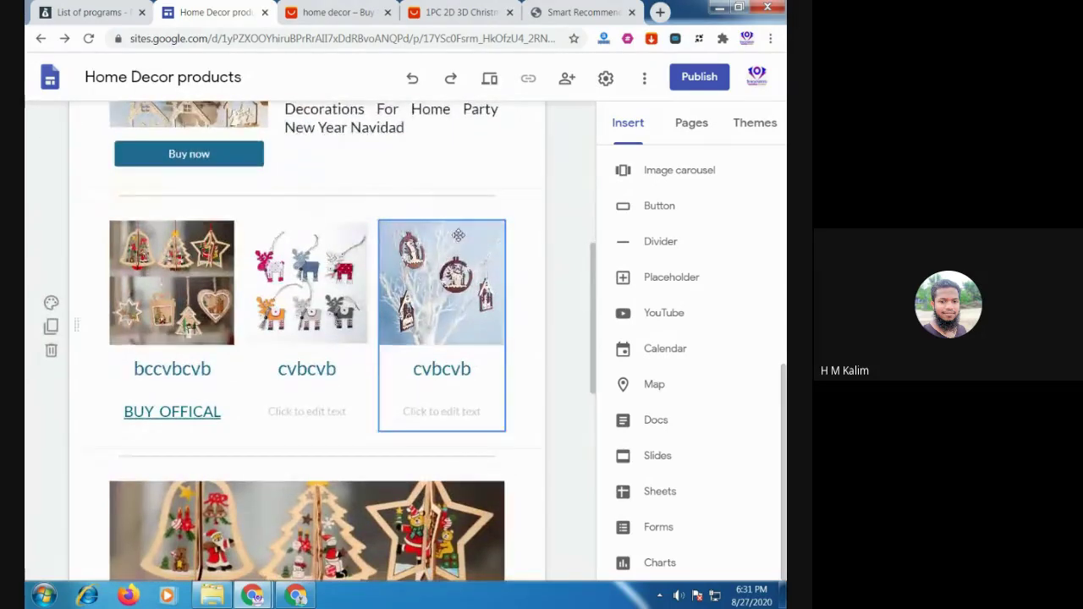
pyautogui.scroll(-4, 458, 234)
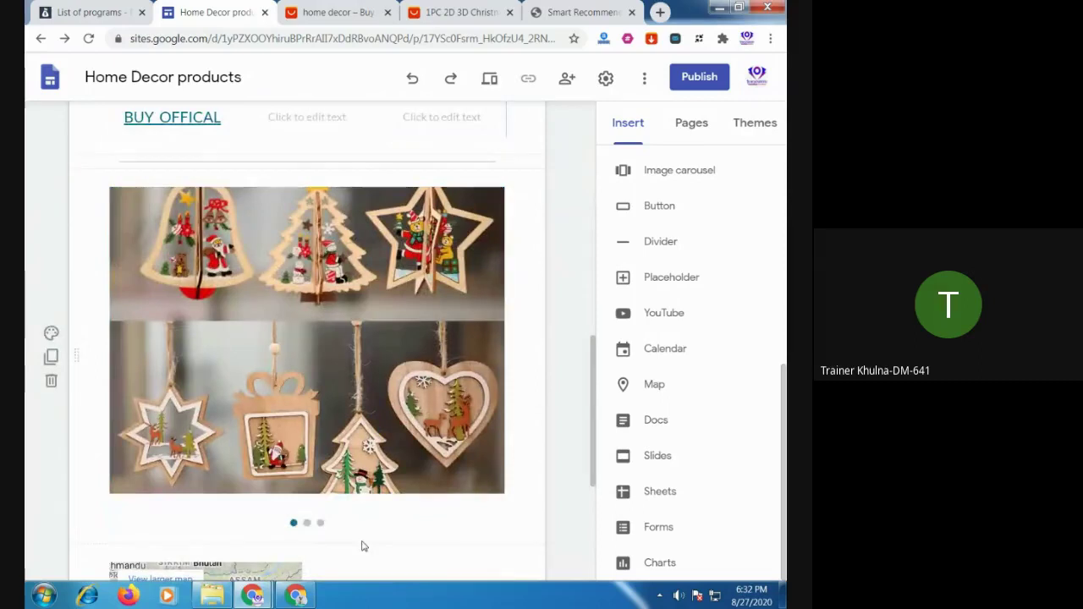
pyautogui.click(296, 595)
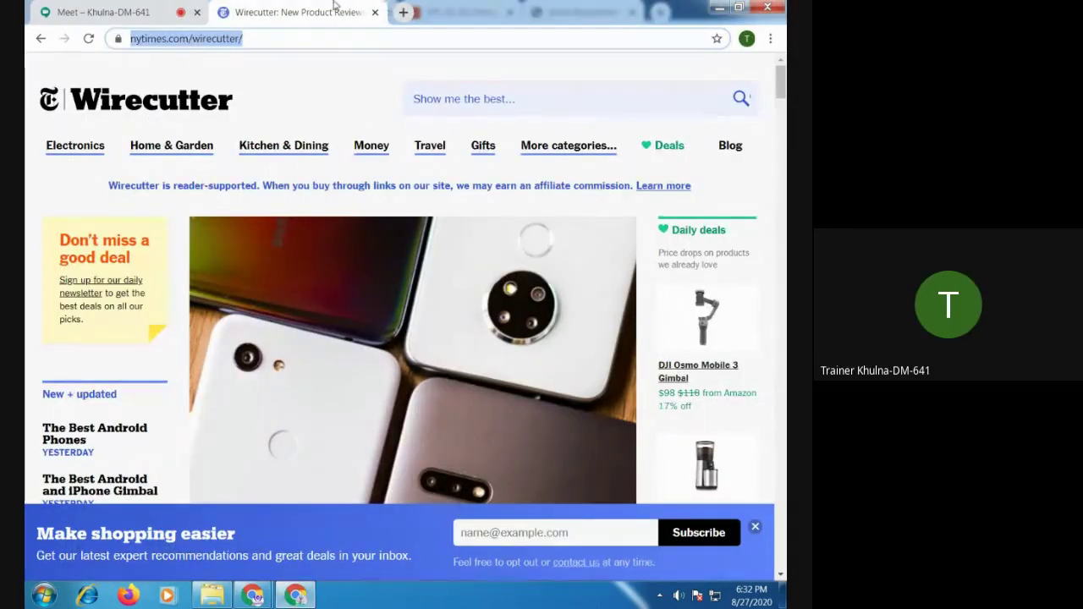
pyautogui.click(123, 8)
# Restore the Sites editor, select the embedded Bangladesh map, and scroll the page
pyautogui.click(224, 533)
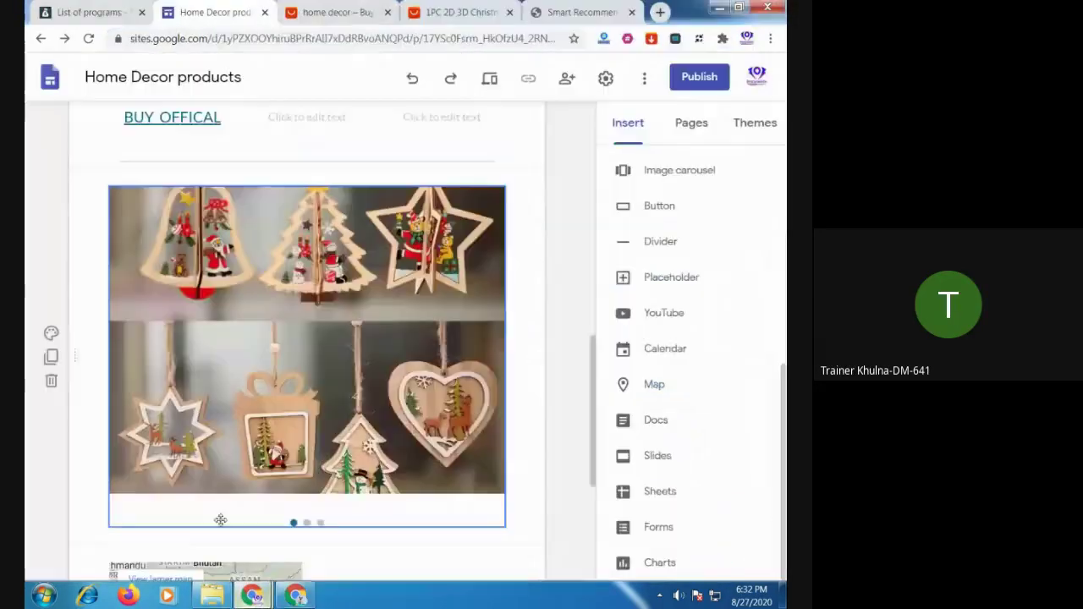
pyautogui.scroll(-4, 392, 381)
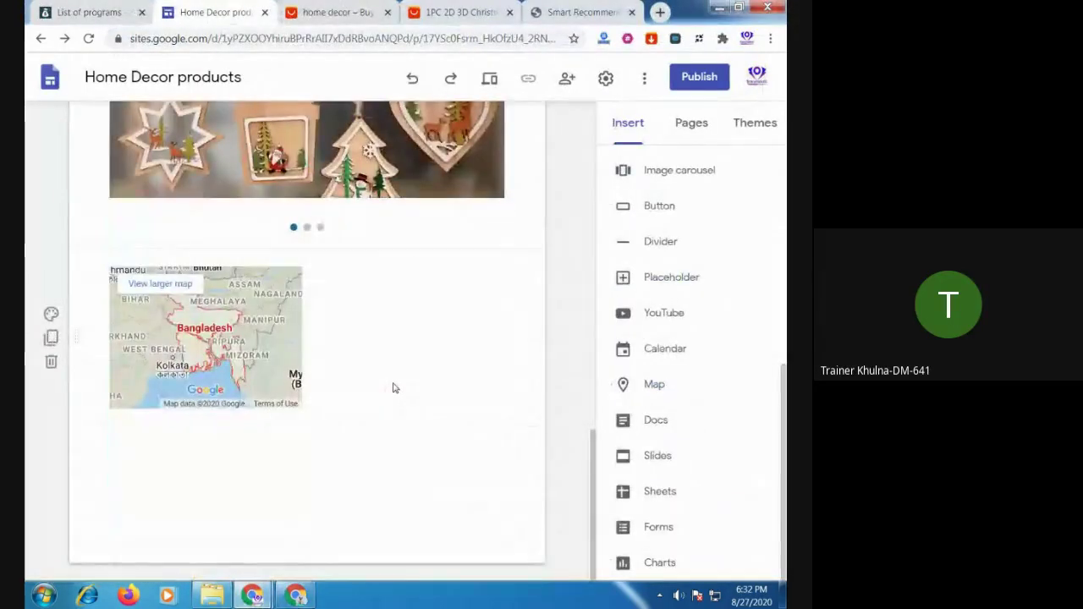
pyautogui.click(169, 329)
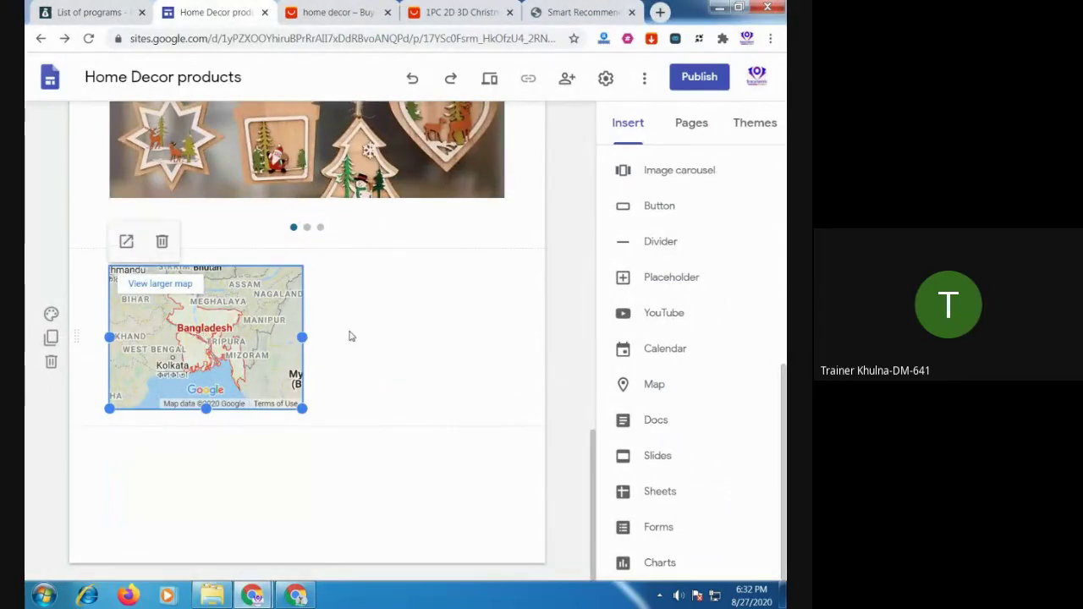
pyautogui.scroll(15, 424, 346)
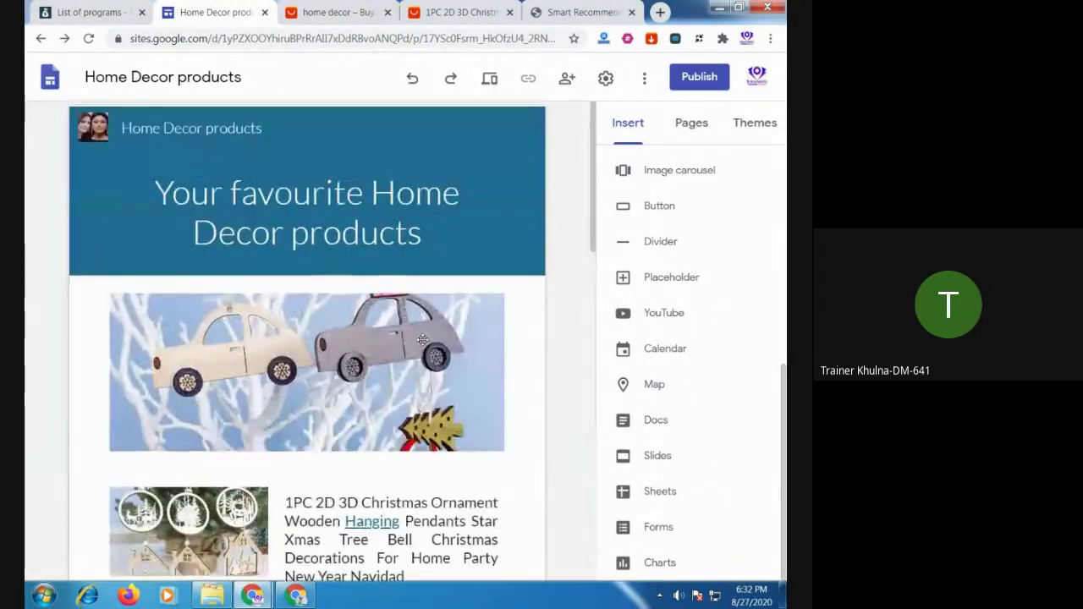
pyautogui.scroll(-5, 422, 340)
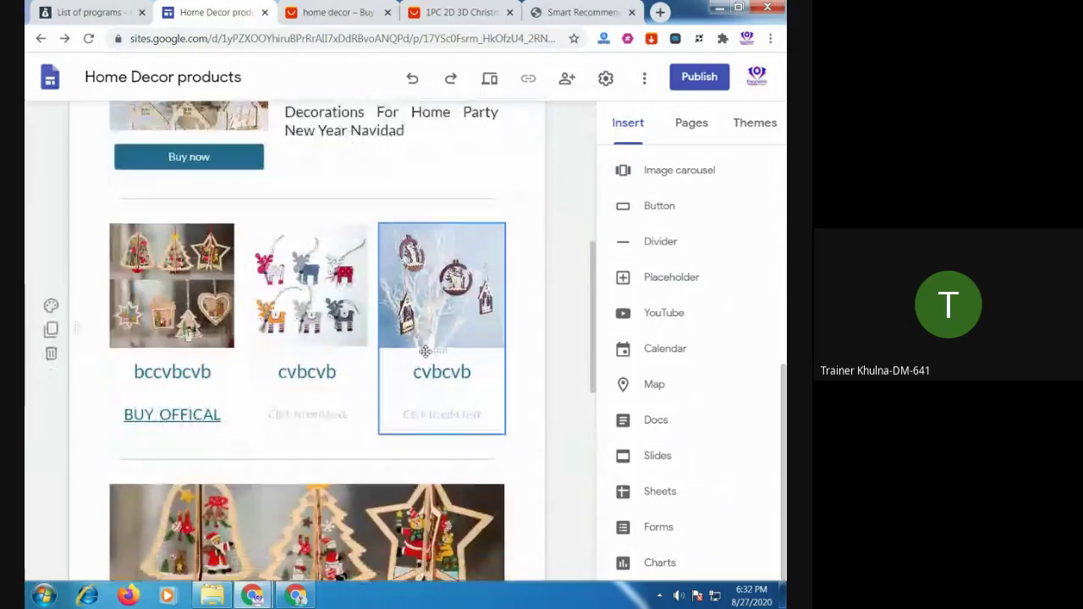
pyautogui.scroll(-4, 425, 349)
pyautogui.scroll(-3, 425, 352)
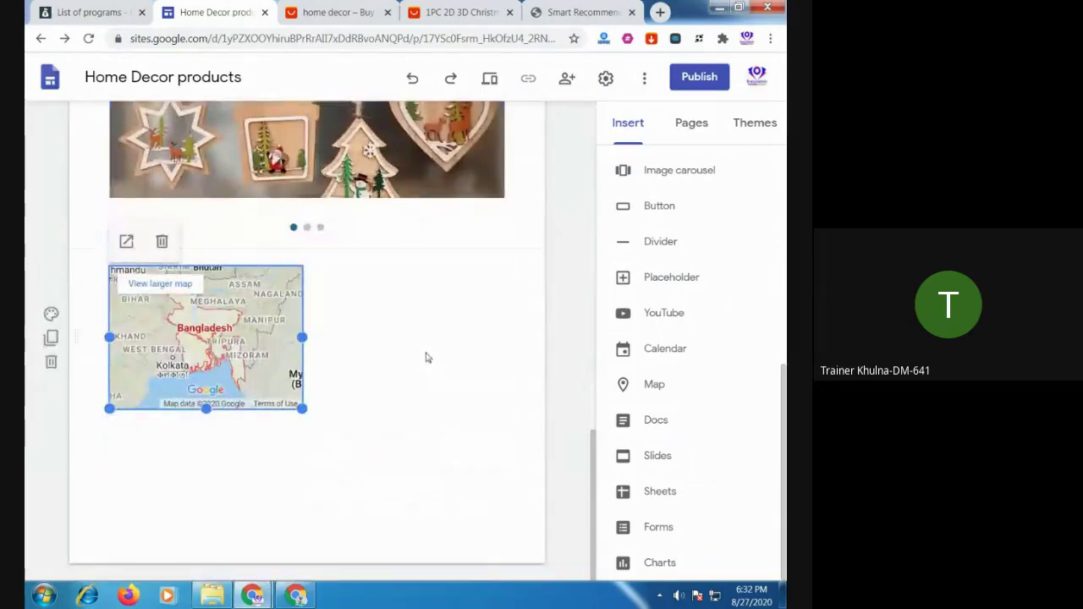
pyautogui.scroll(15, 427, 357)
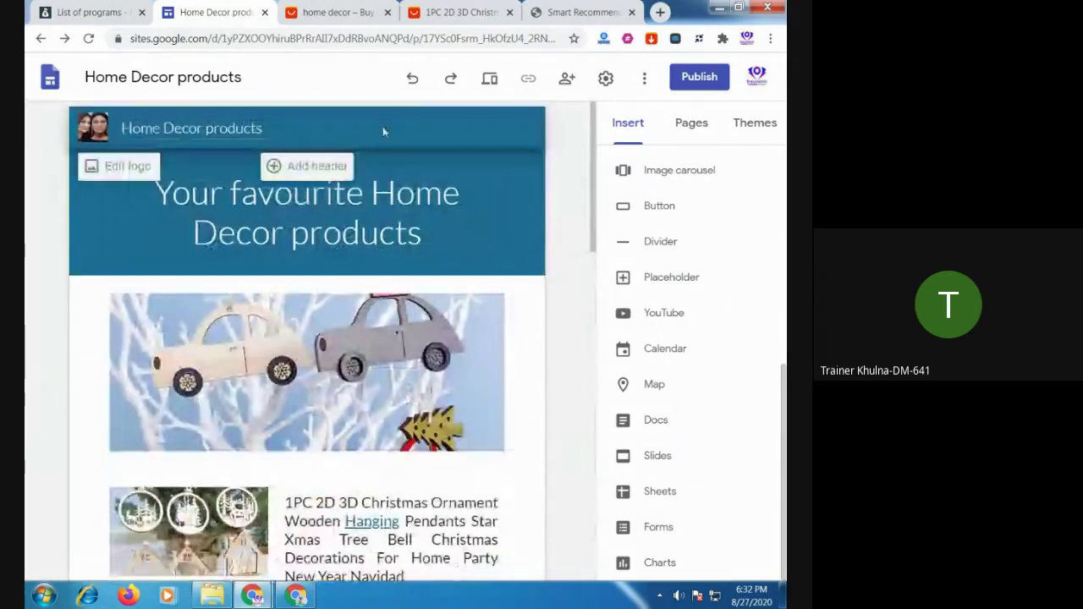
# Preview the Home Decor site full-width, scroll it, and return to the editor
pyautogui.click(490, 78)
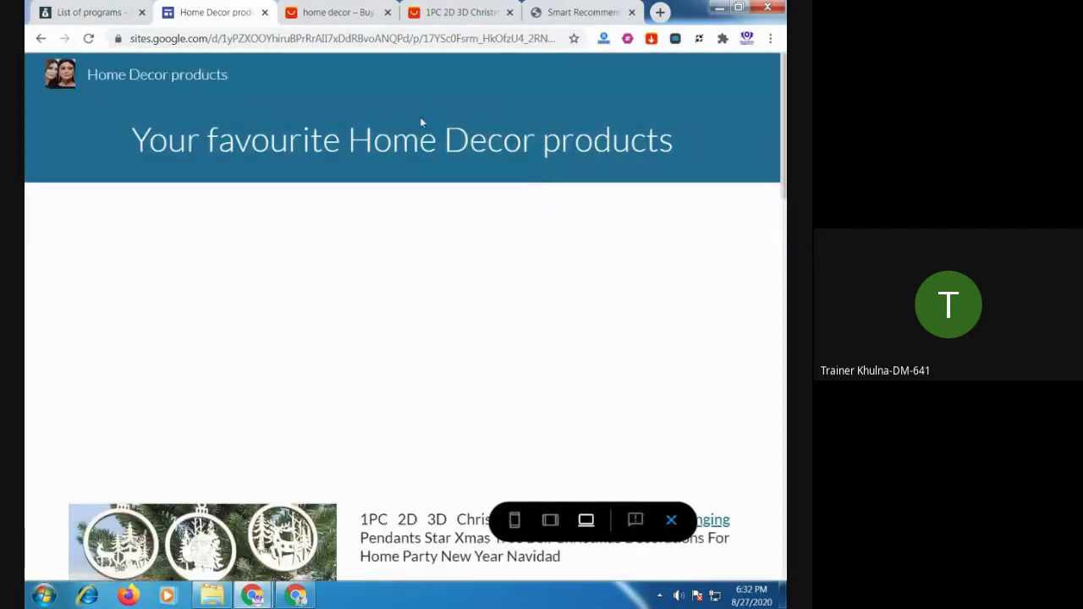
pyautogui.scroll(-2, 682, 186)
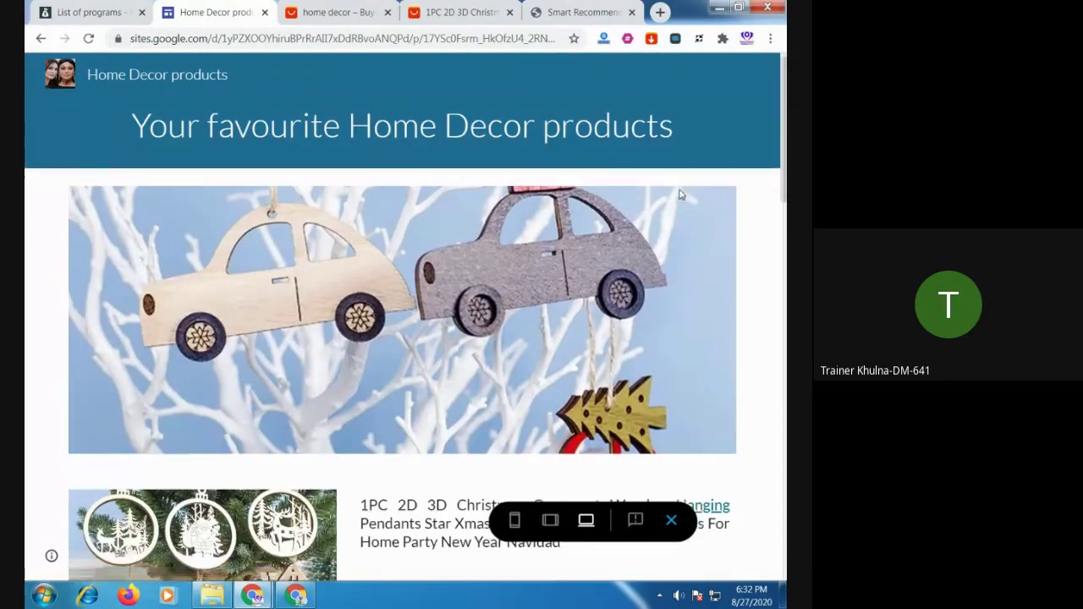
pyautogui.scroll(2, 681, 194)
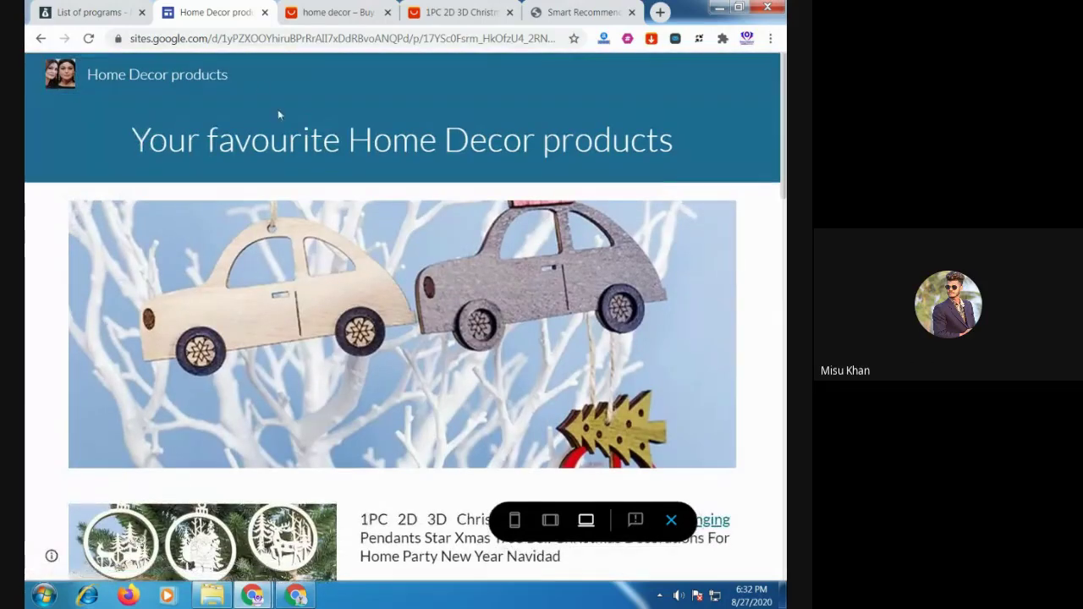
pyautogui.click(41, 39)
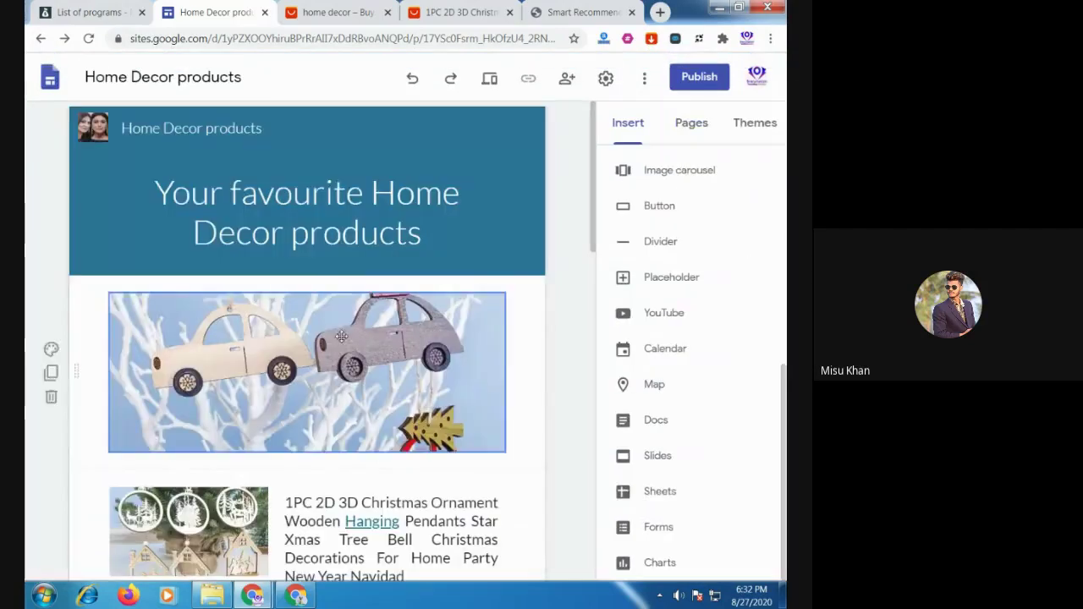
# Create a new page named 'Carpet' from the Pages panel and open it
pyautogui.click(694, 127)
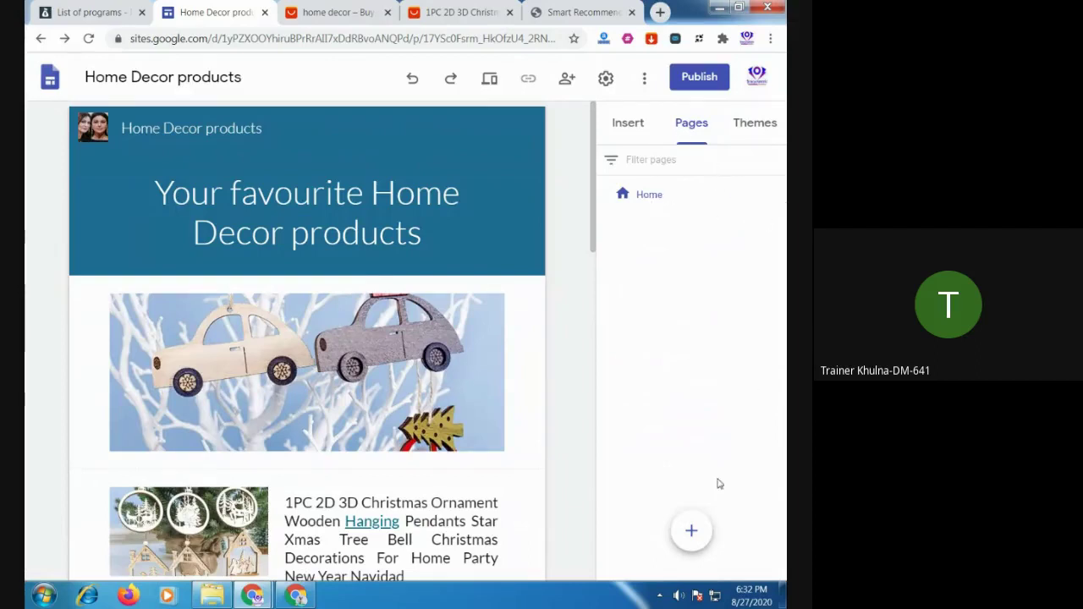
pyautogui.moveTo(699, 535)
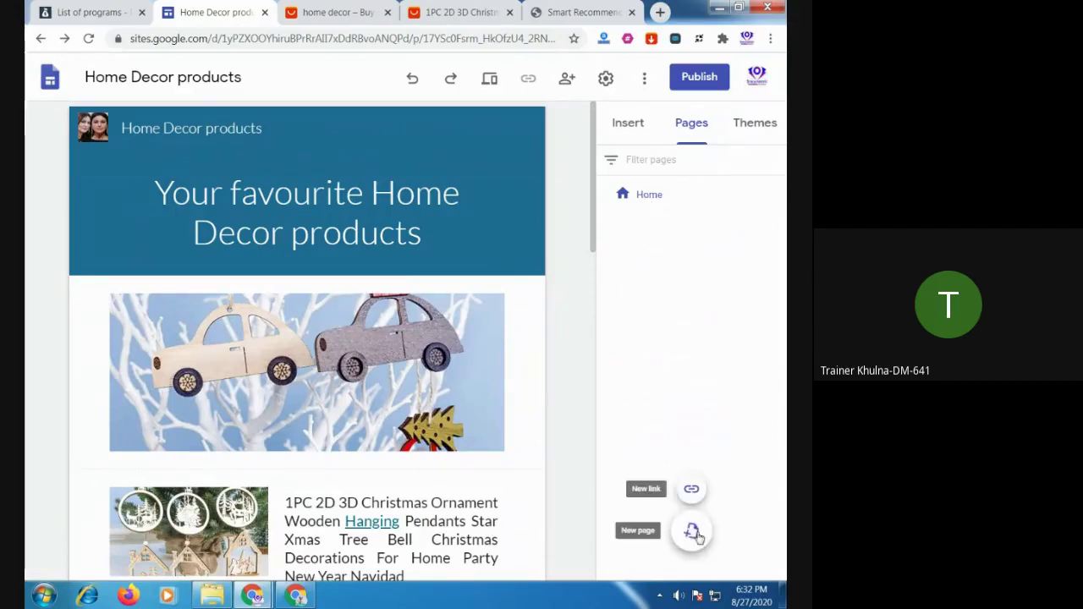
pyautogui.click(693, 532)
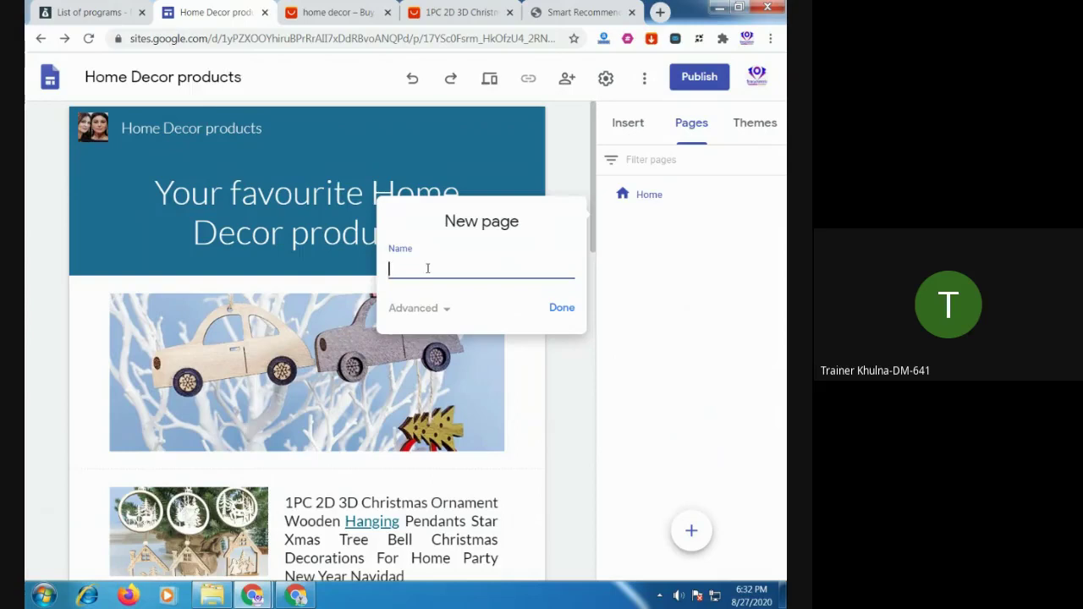
pyautogui.click(558, 308)
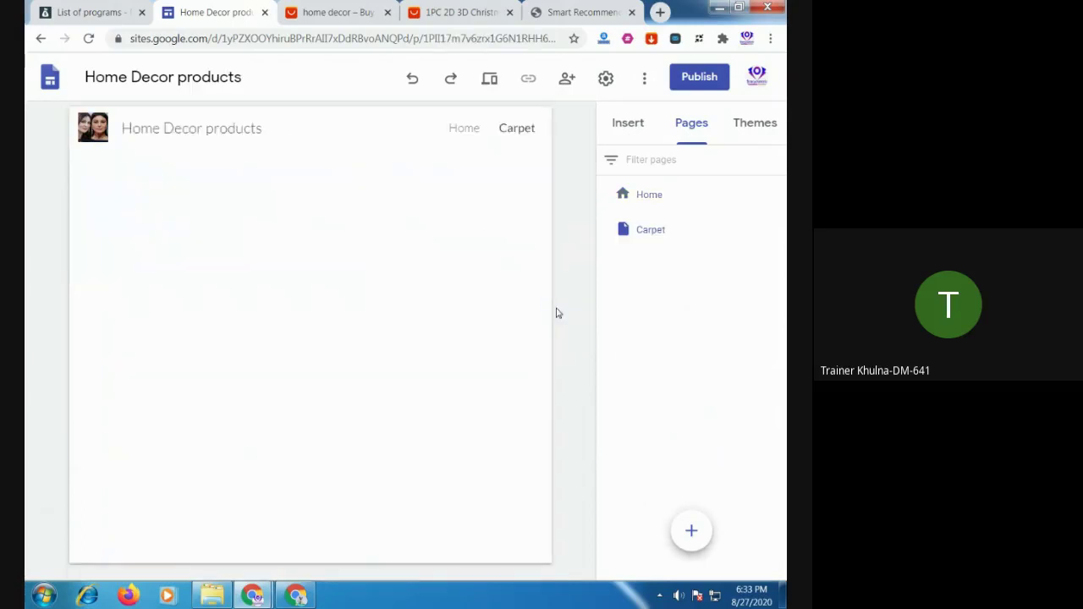
pyautogui.click(652, 232)
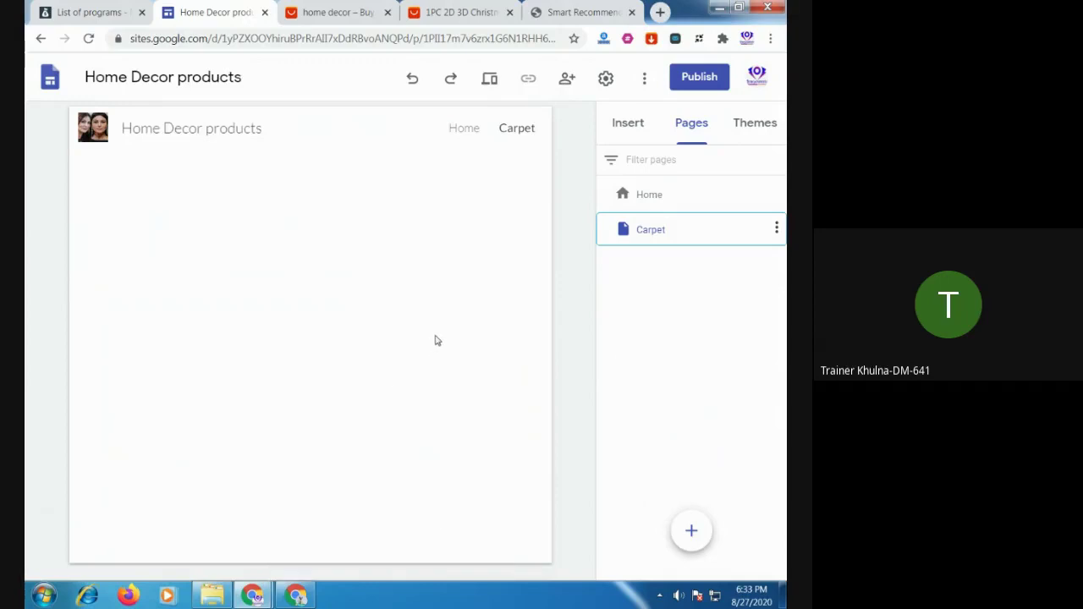
# Add a page named 'Light' after Carpet, then switch back to the Carpet page
pyautogui.click(691, 132)
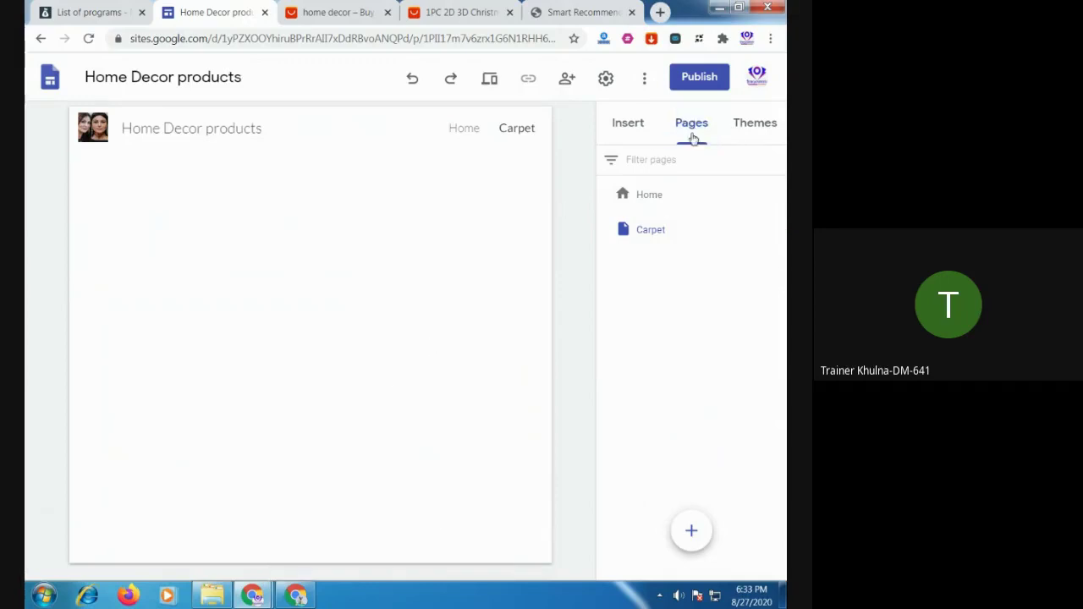
pyautogui.click(691, 530)
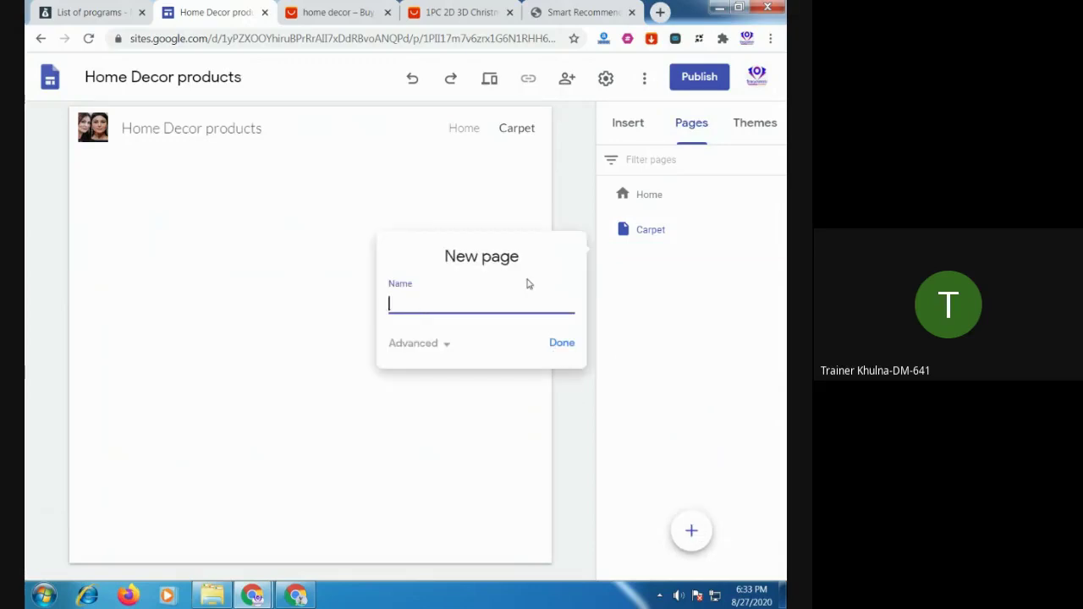
pyautogui.write('Light')
pyautogui.click(559, 343)
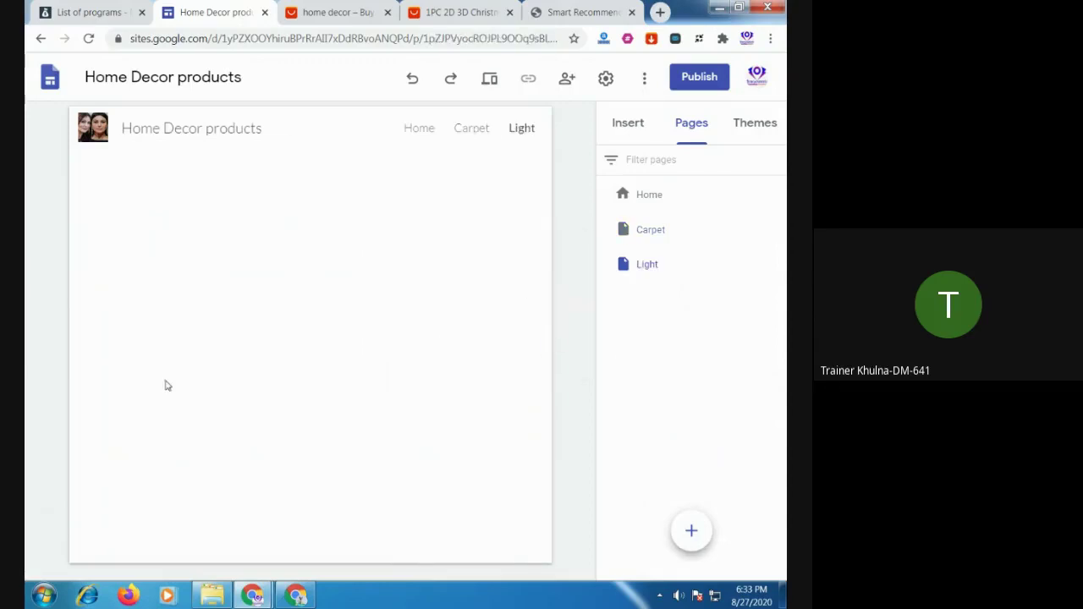
pyautogui.click(645, 268)
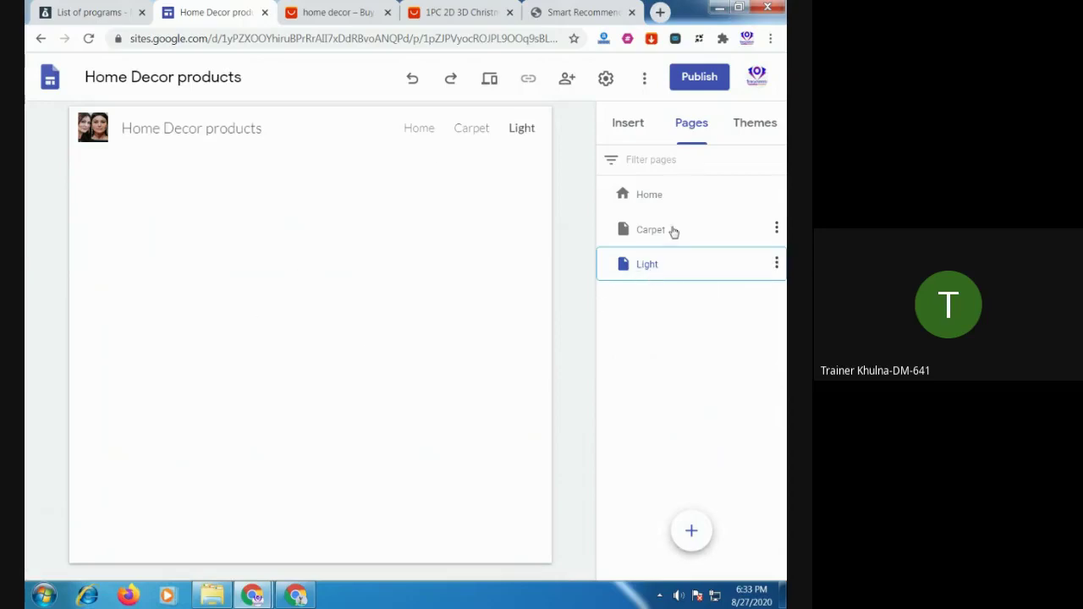
pyautogui.click(656, 233)
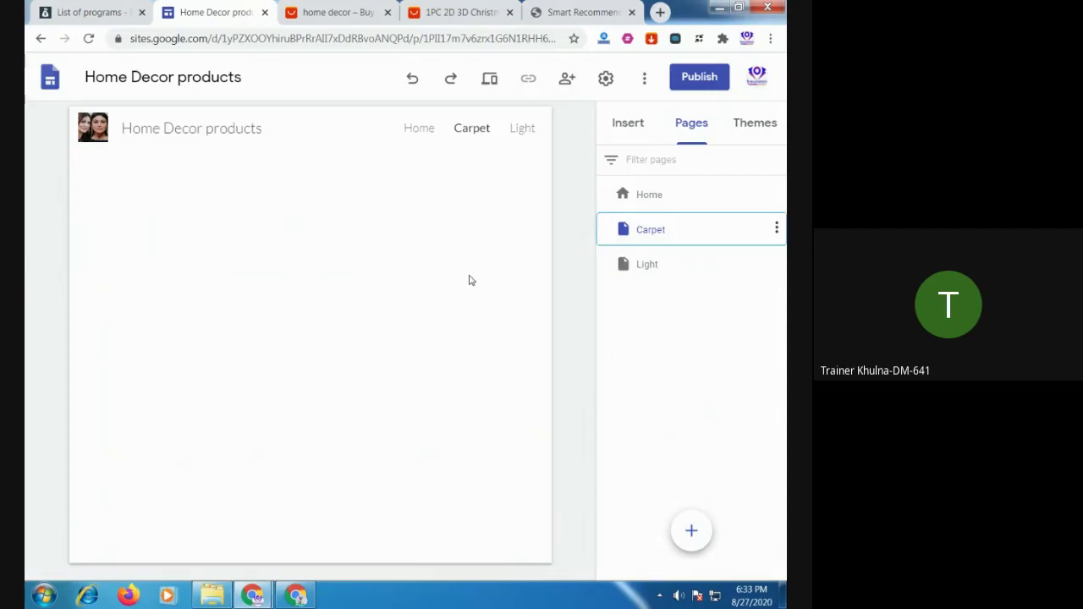
pyautogui.click(777, 229)
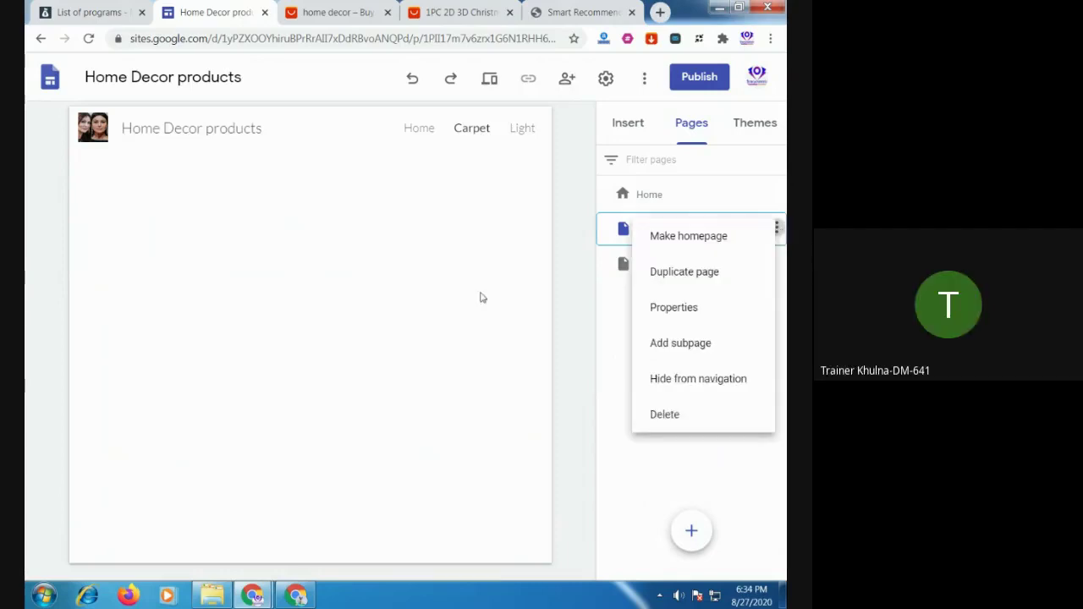
# Add a subpage named 'Drawing romm carpet' under Carpet
pyautogui.click(352, 320)
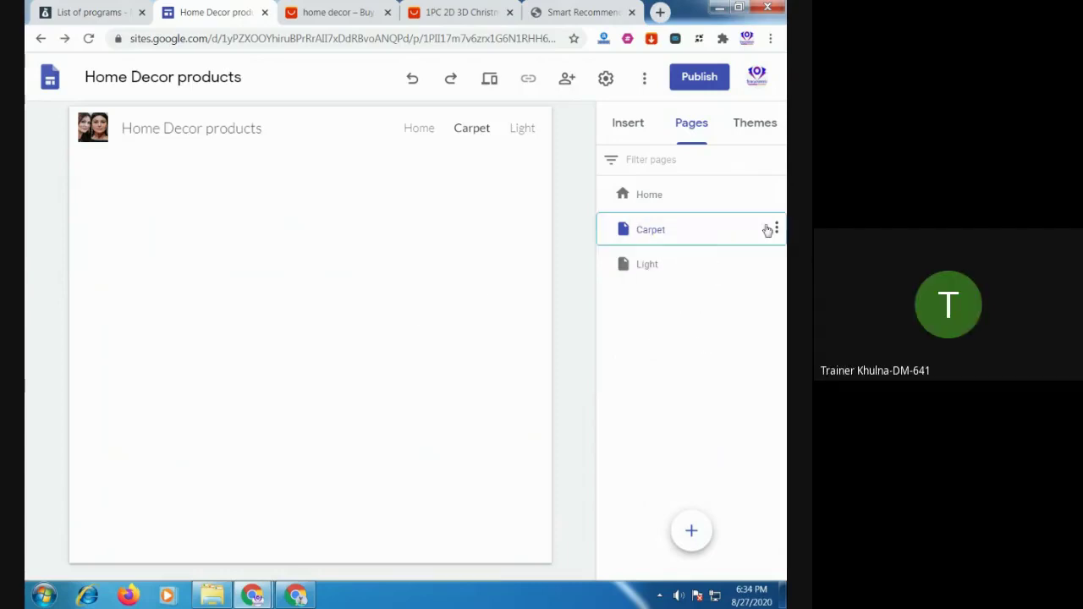
pyautogui.click(777, 229)
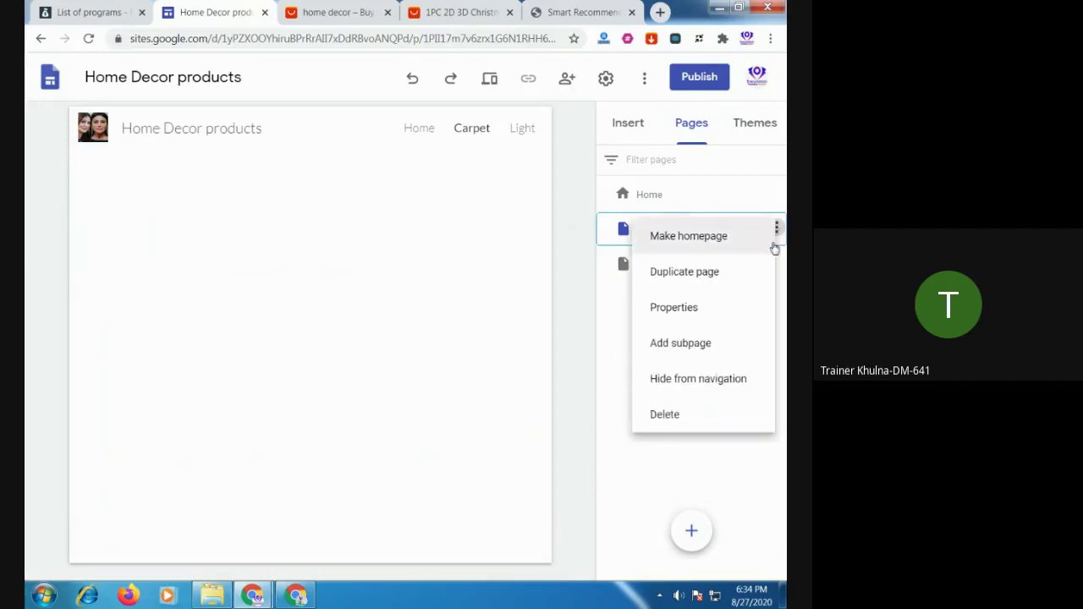
pyautogui.click(693, 342)
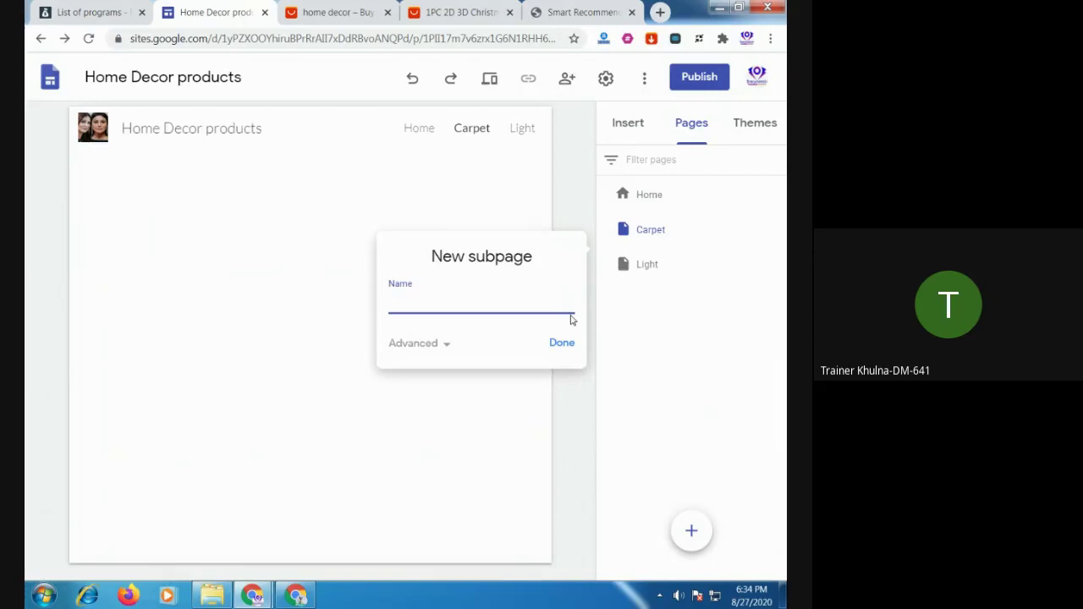
pyautogui.write('Drawing romm ')
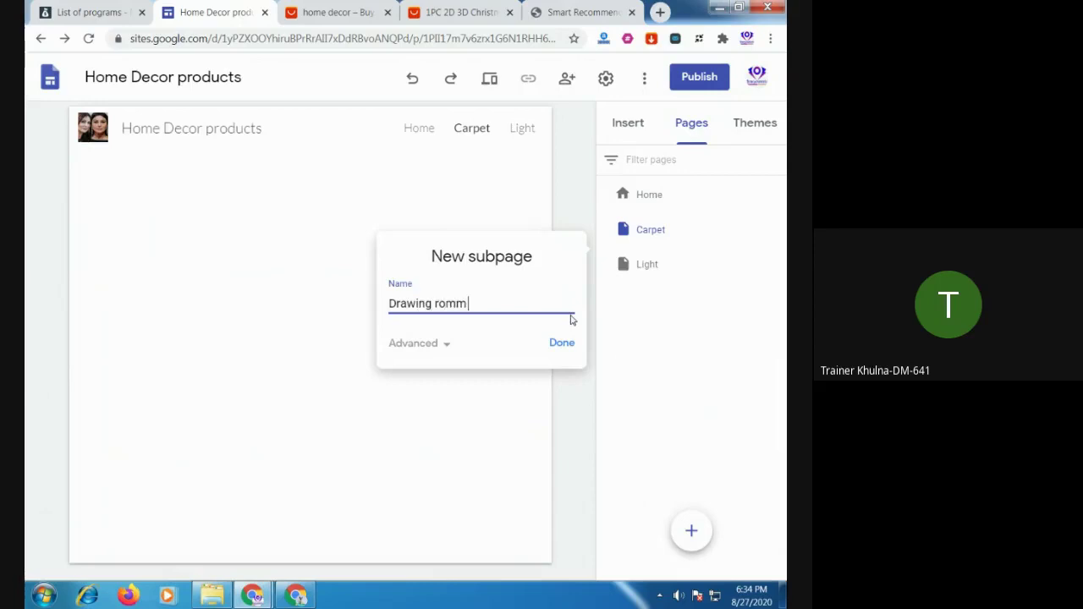
pyautogui.write('carpet')
pyautogui.click(563, 344)
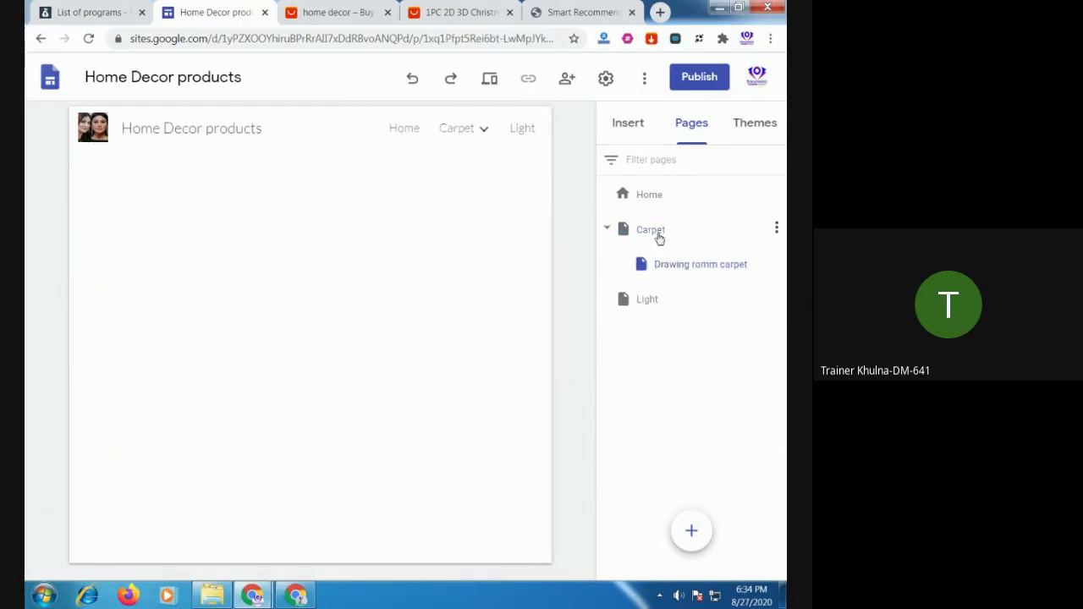
# Add a second Carpet subpage named 'Bedroom carpet'
pyautogui.click(659, 239)
pyautogui.click(776, 228)
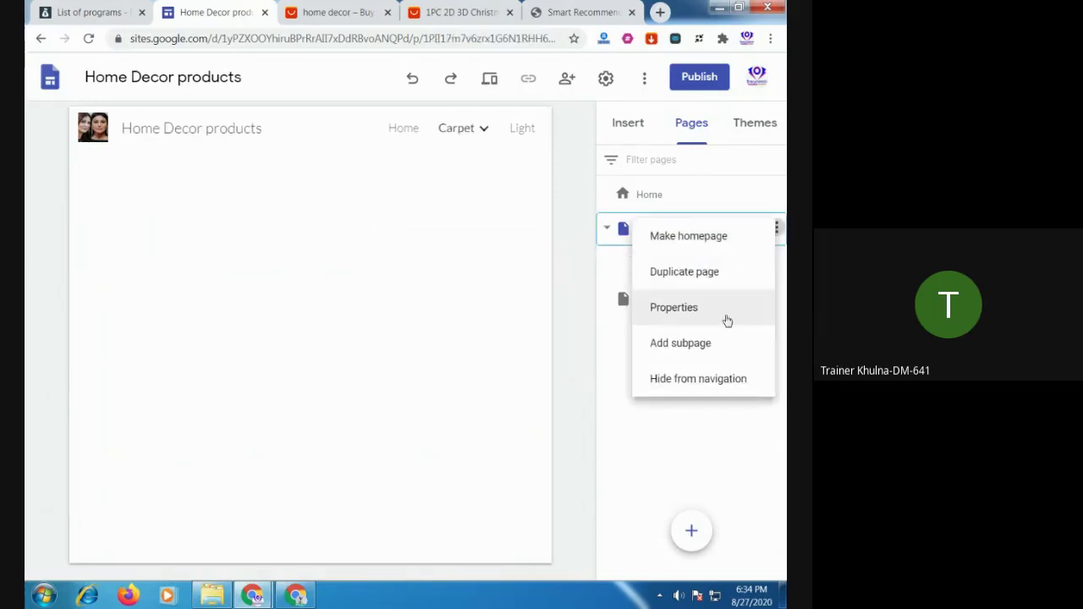
pyautogui.click(692, 347)
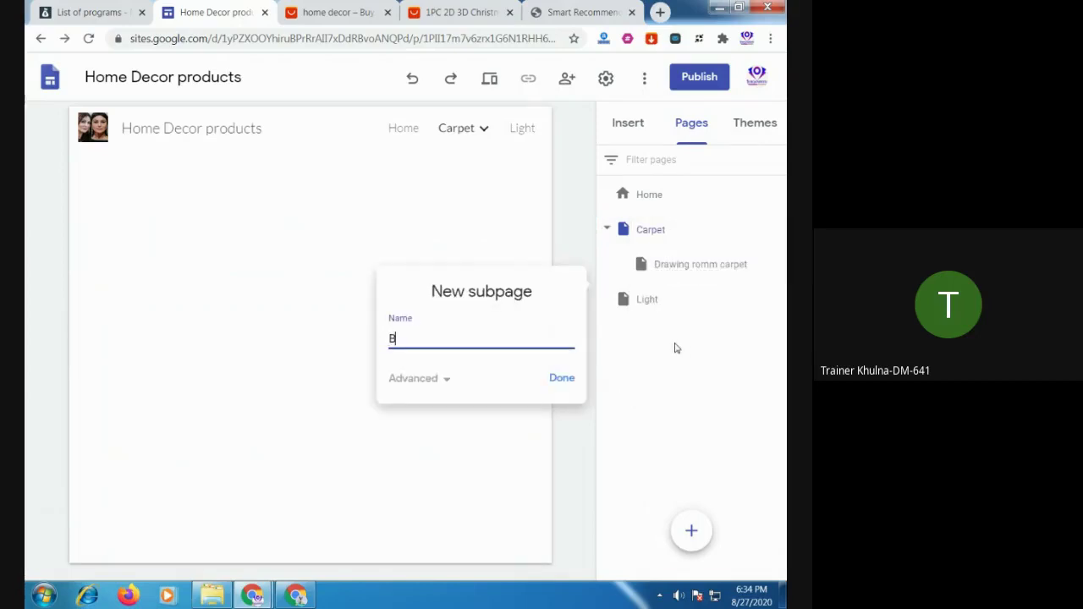
pyautogui.write('Bedroom carpet')
pyautogui.click(562, 377)
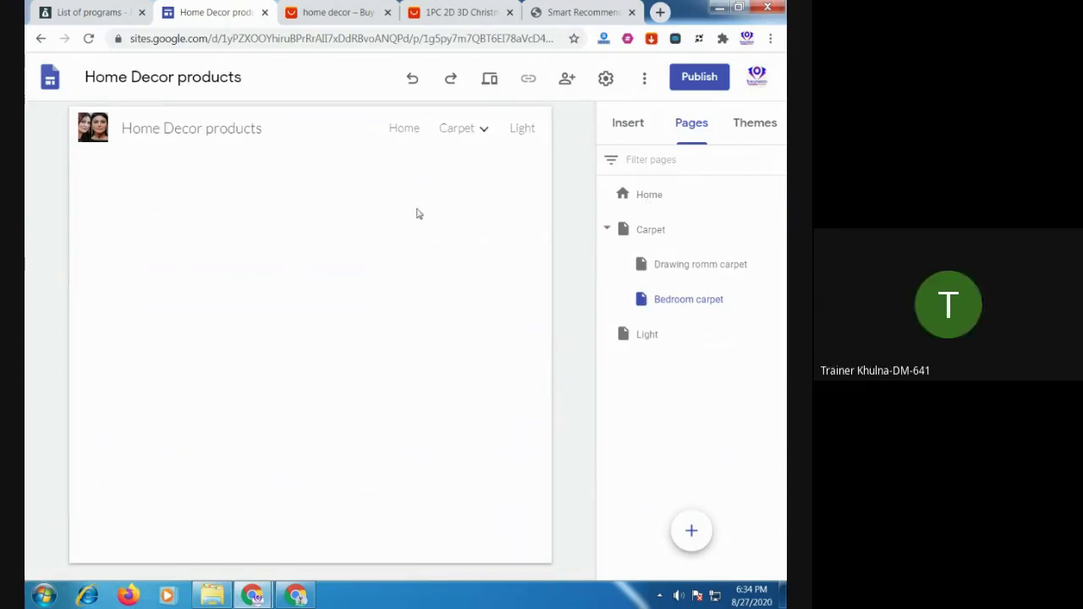
# Preview the site, view Home, then open Drawing romm carpet and Bedroom carpet from the Carpet menu
pyautogui.click(489, 78)
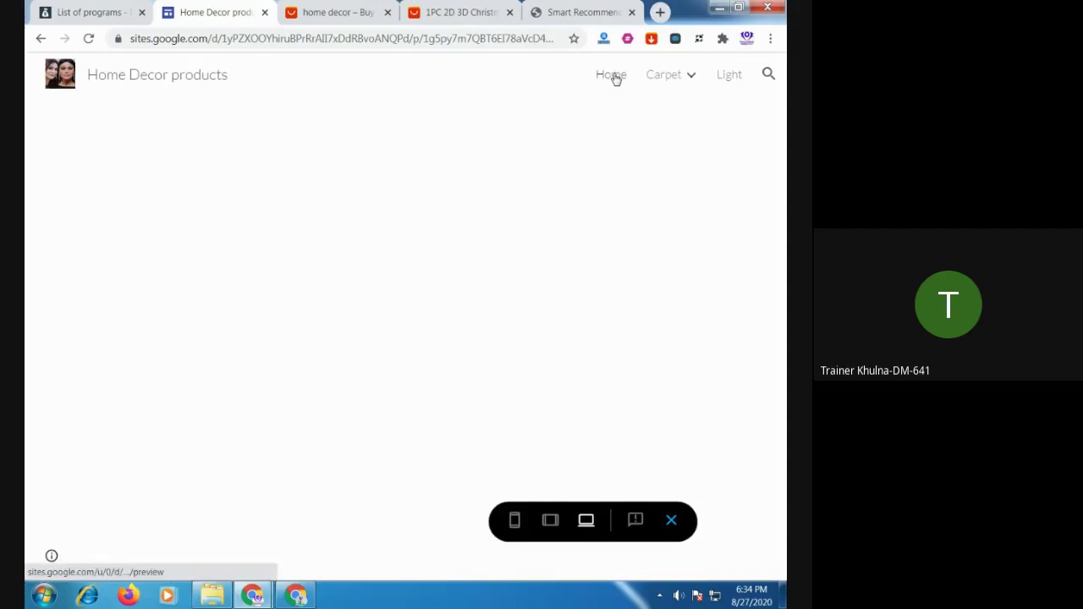
pyautogui.click(614, 77)
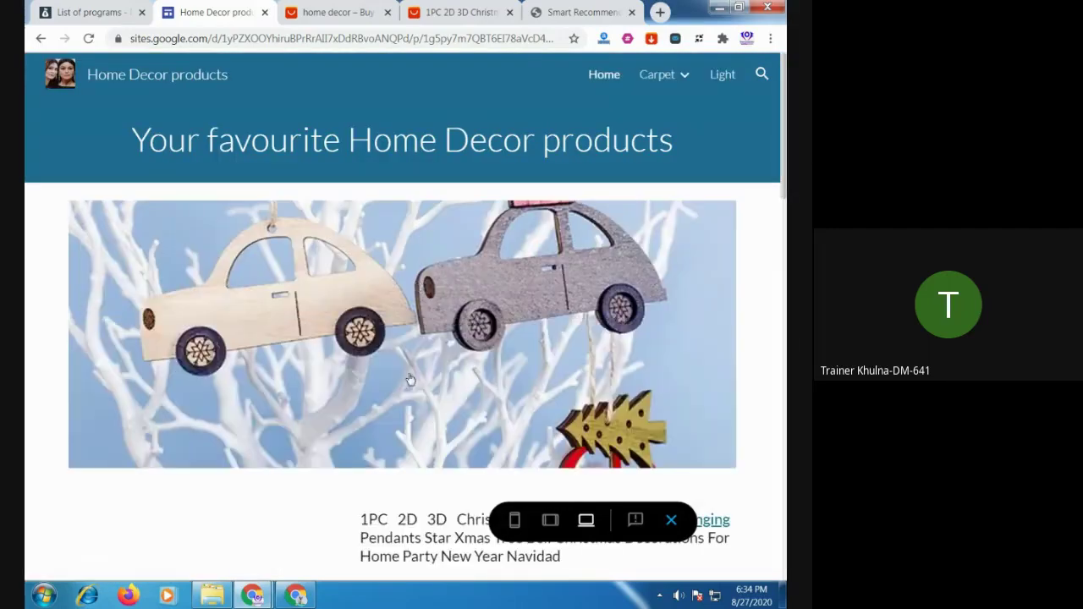
pyautogui.moveTo(682, 78)
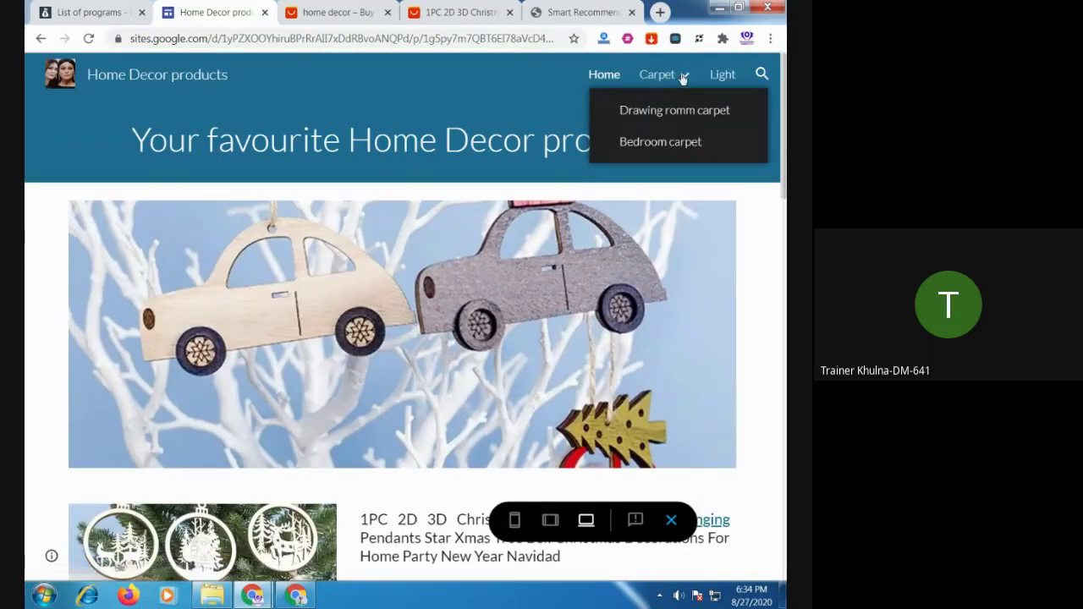
pyautogui.click(669, 114)
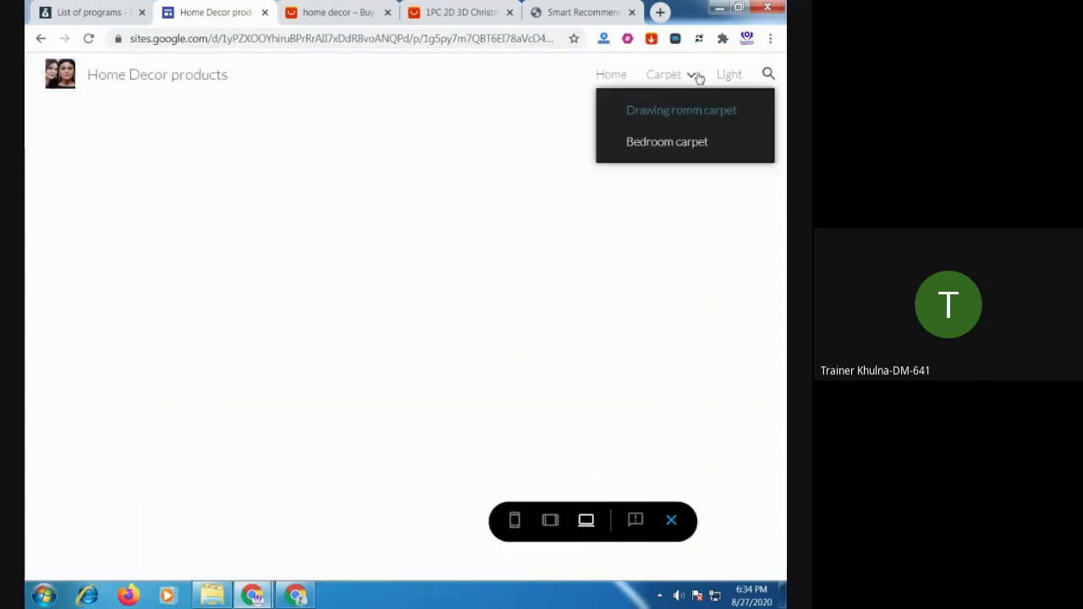
pyautogui.click(694, 77)
pyautogui.click(693, 74)
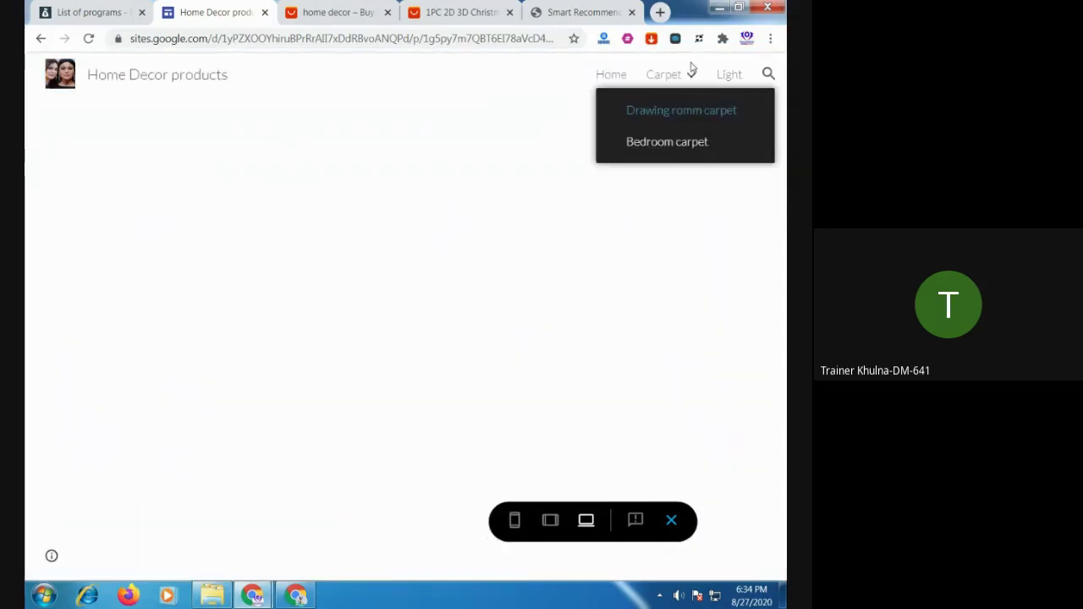
pyautogui.click(681, 144)
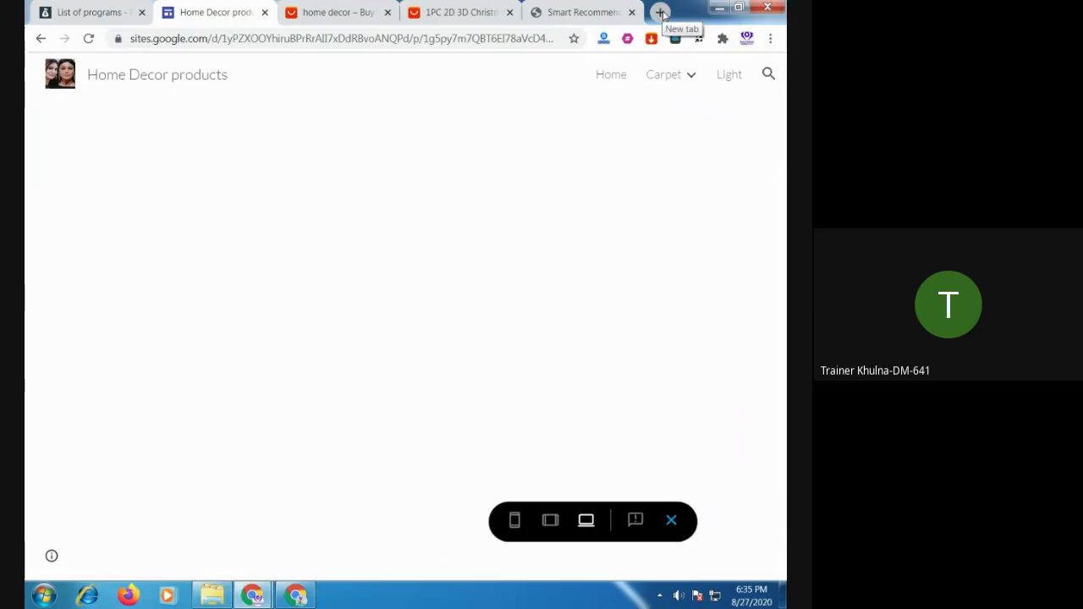
# Close the AliExpress Get Link popup, open an empty tab, and return to the Home Decor preview
pyautogui.click(448, 13)
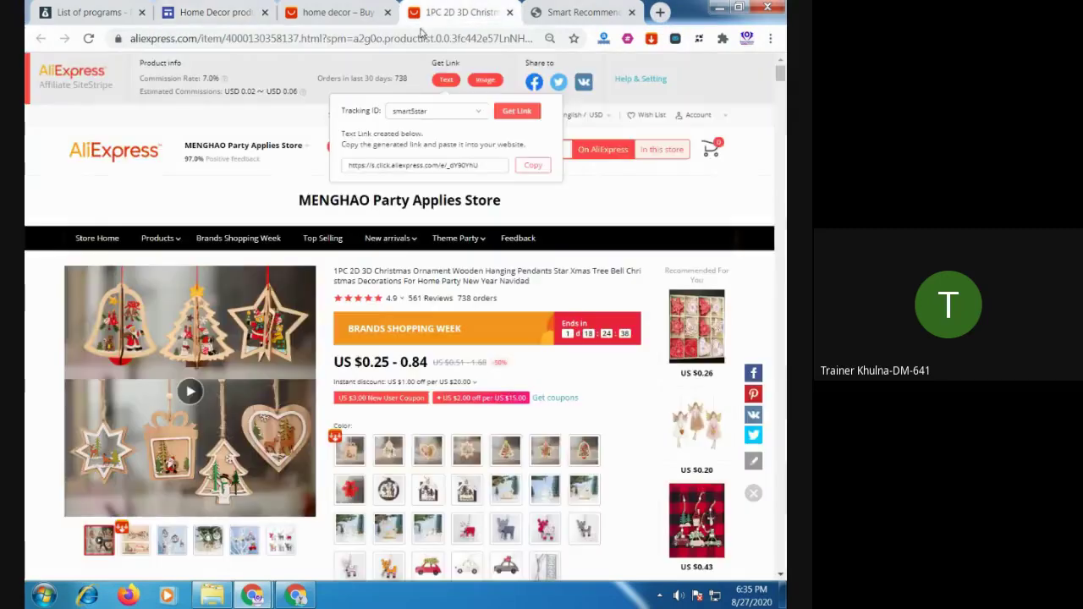
pyautogui.click(583, 214)
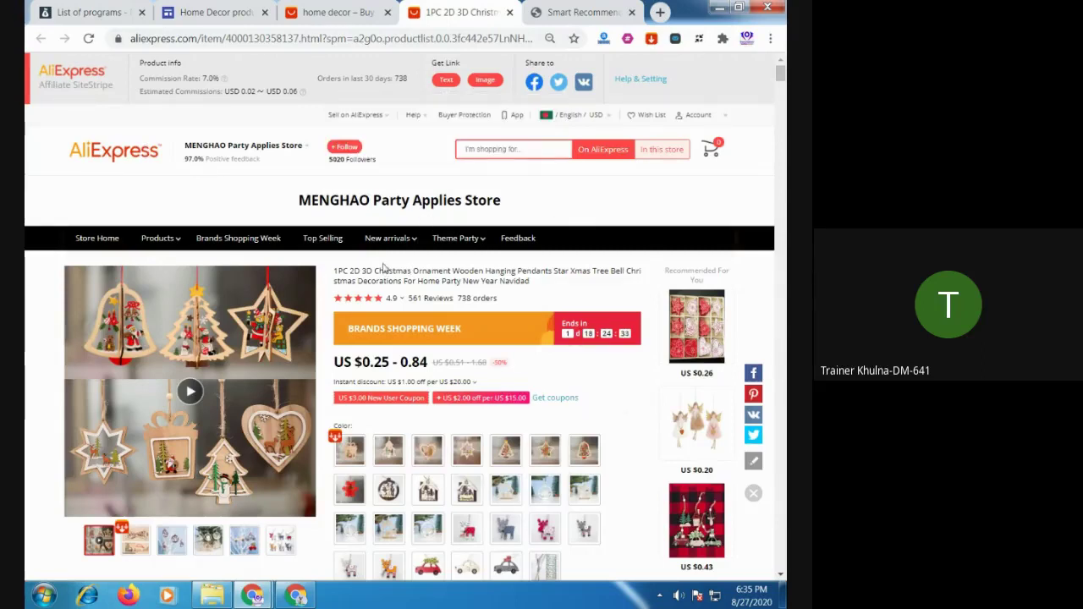
pyautogui.click(660, 13)
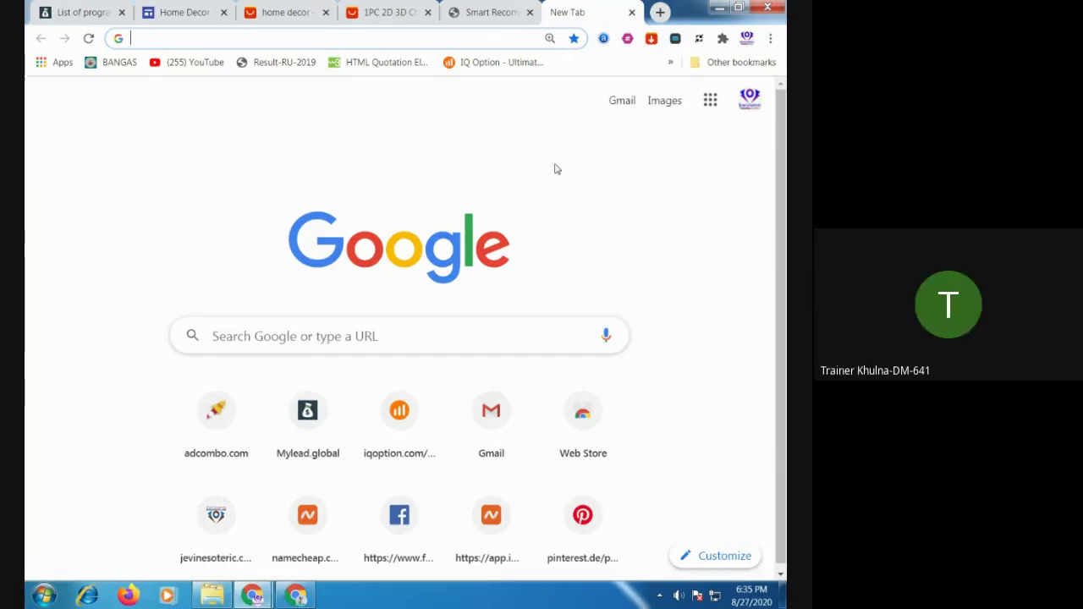
pyautogui.click(485, 17)
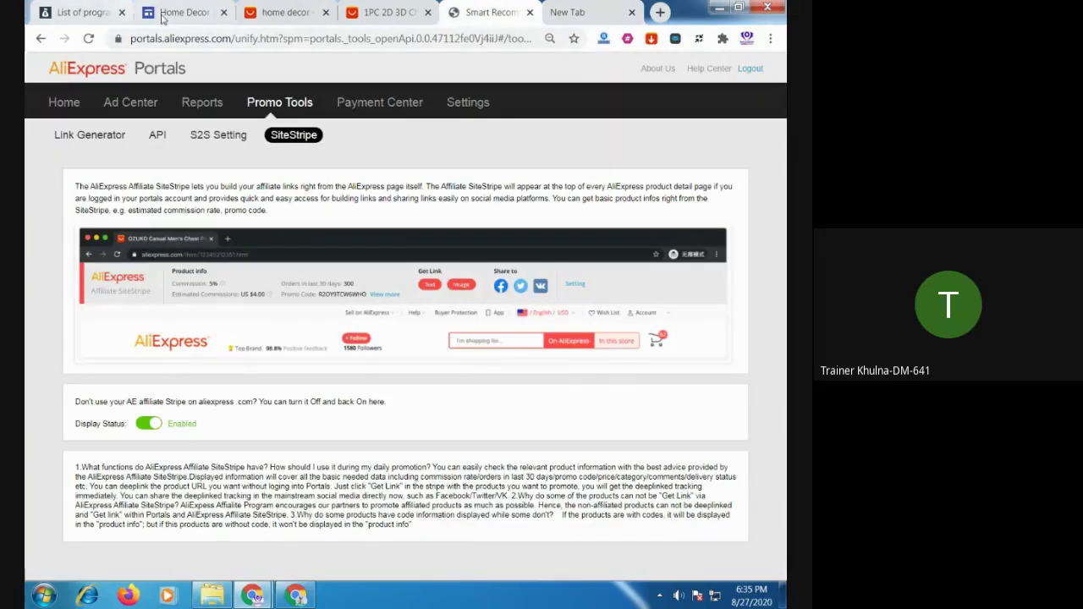
pyautogui.click(169, 15)
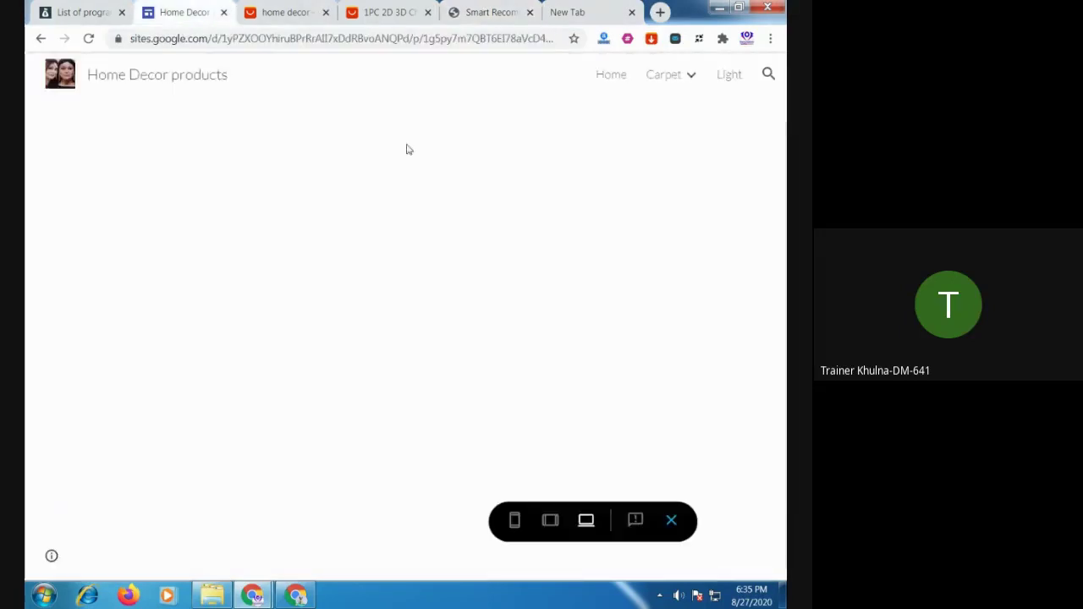
# Preview the Drawing romm carpet and Bedroom carpet subpages from the Carpet menu
pyautogui.click(691, 81)
pyautogui.click(691, 82)
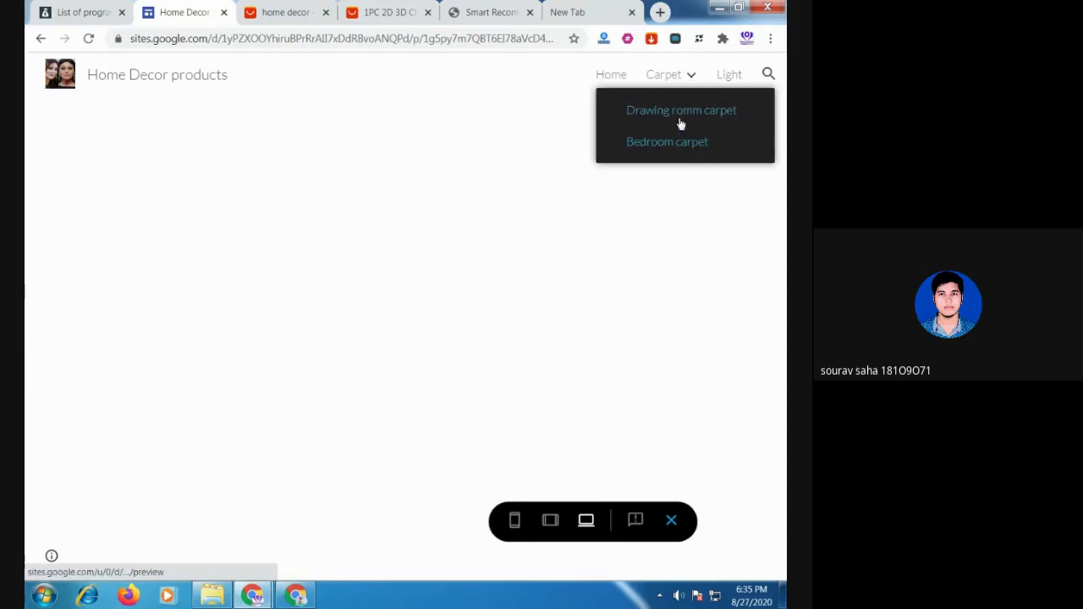
pyautogui.click(681, 122)
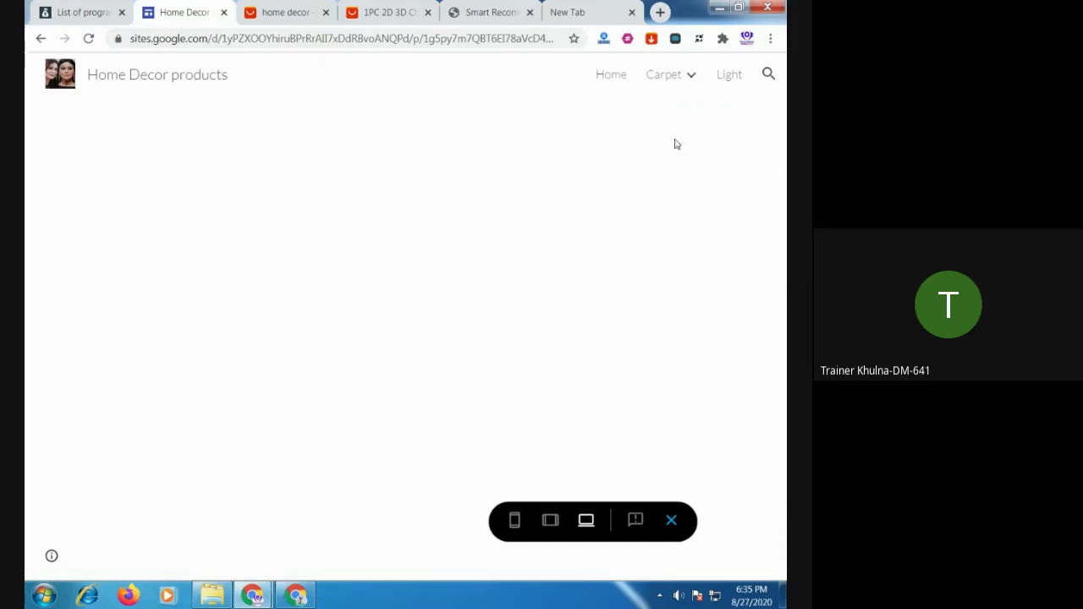
pyautogui.click(690, 77)
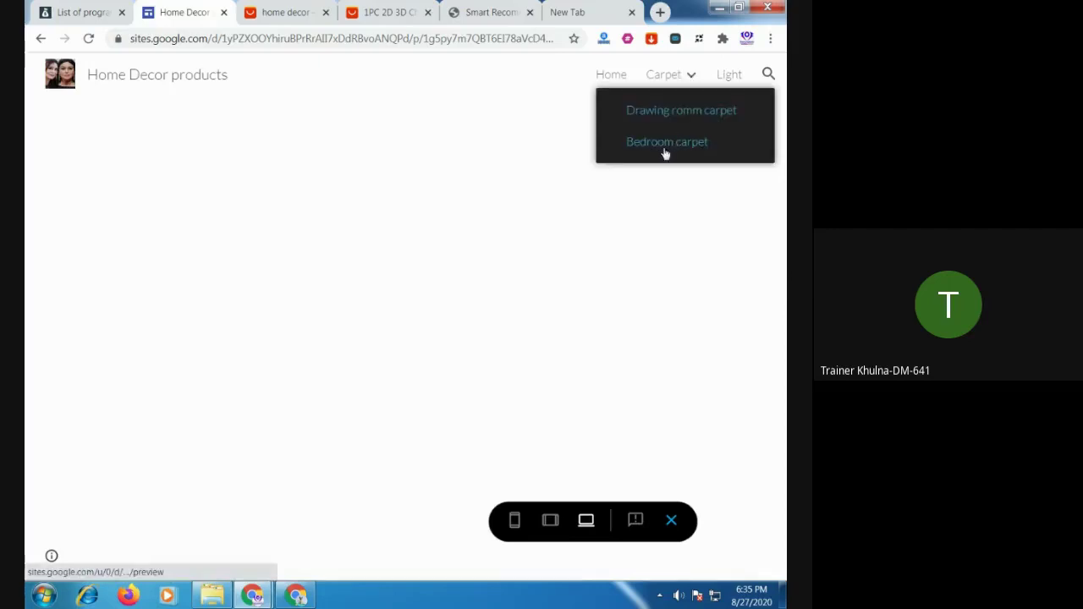
pyautogui.click(666, 142)
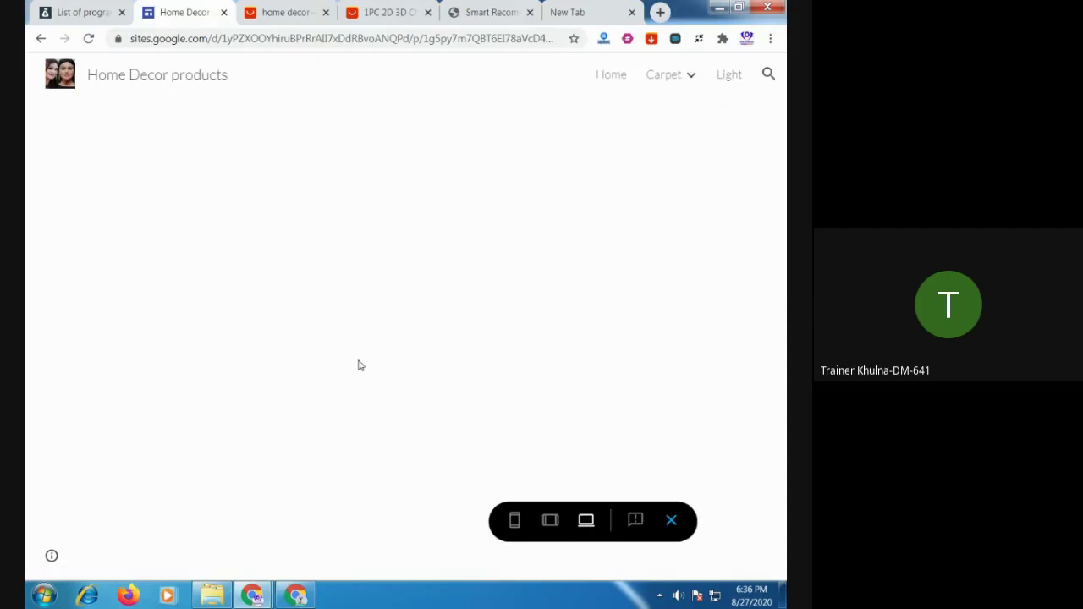
pyautogui.moveTo(694, 90)
# Cycle through the browser tabs back to Home Decor and go back two pages in the preview
pyautogui.click(606, 18)
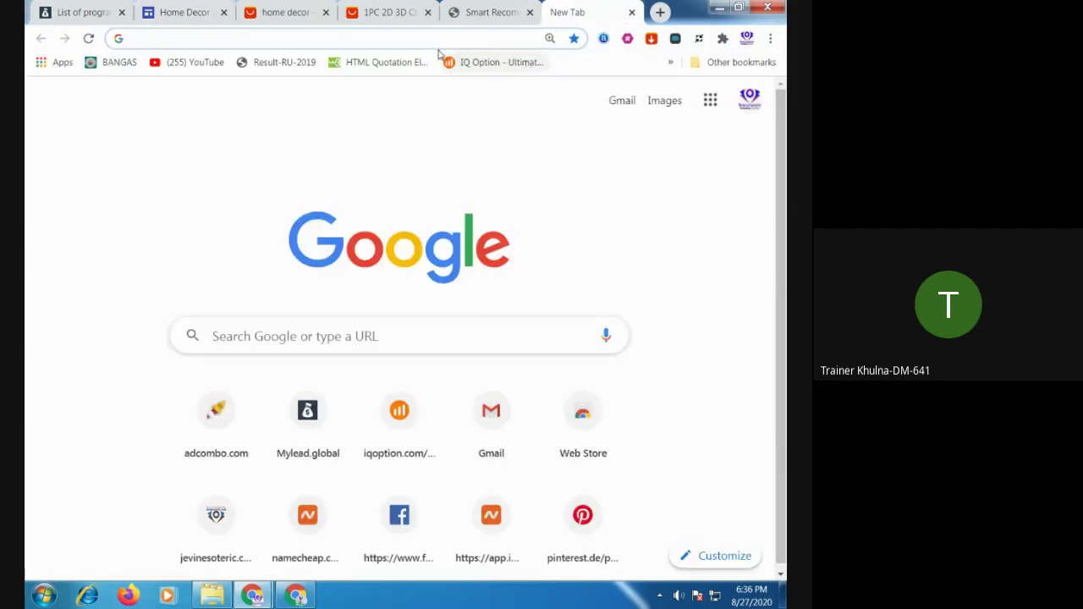
pyautogui.click(486, 12)
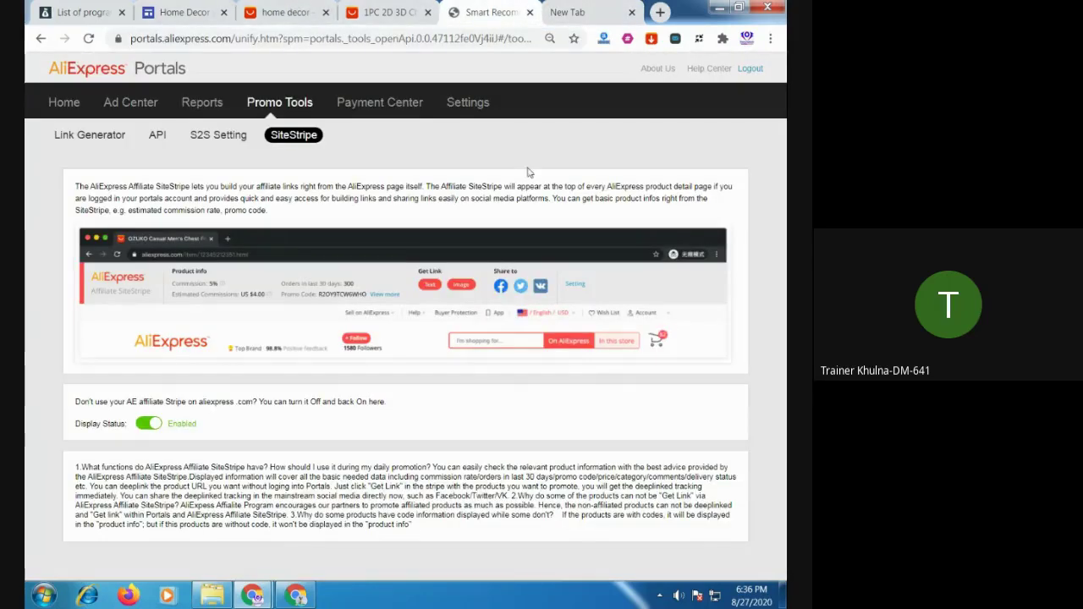
pyautogui.click(195, 15)
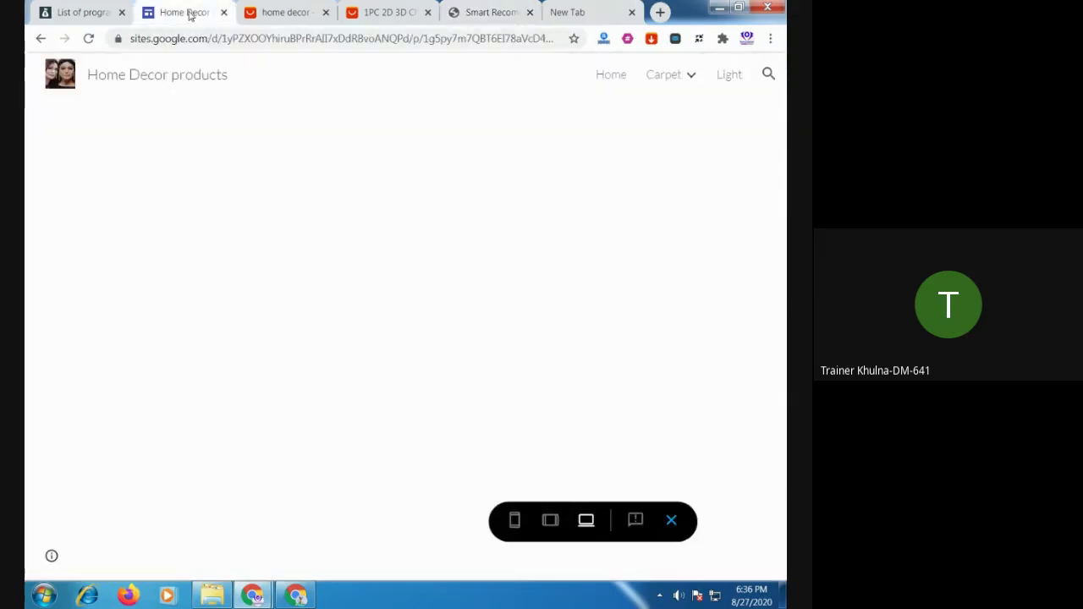
pyautogui.click(41, 42)
pyautogui.click(39, 39)
# Leave preview, select the Drawing romm carpet page, and insert a four-image layout section
pyautogui.click(671, 519)
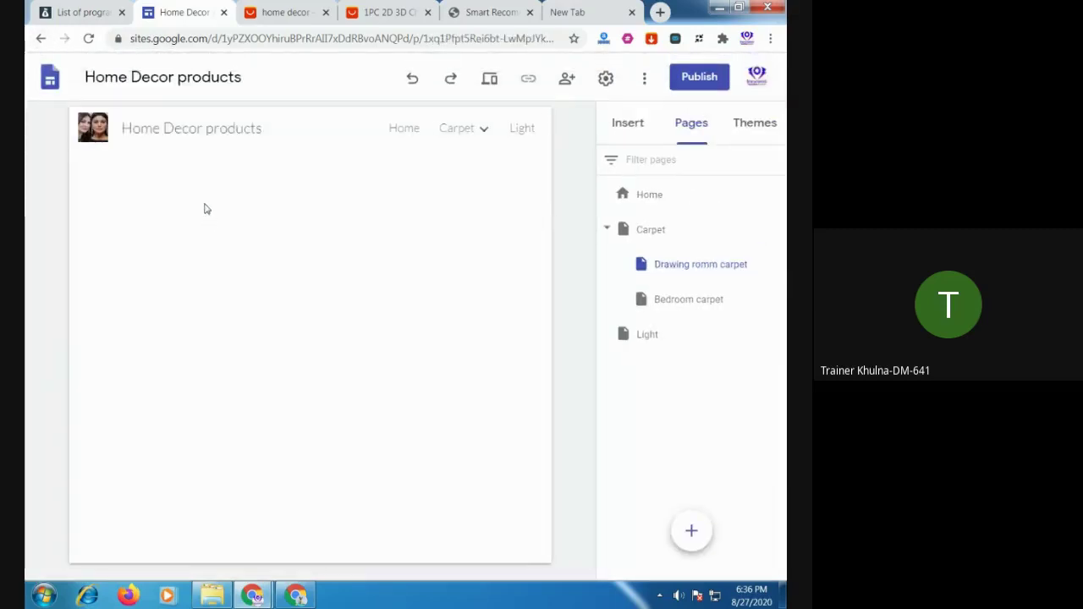
pyautogui.click(686, 268)
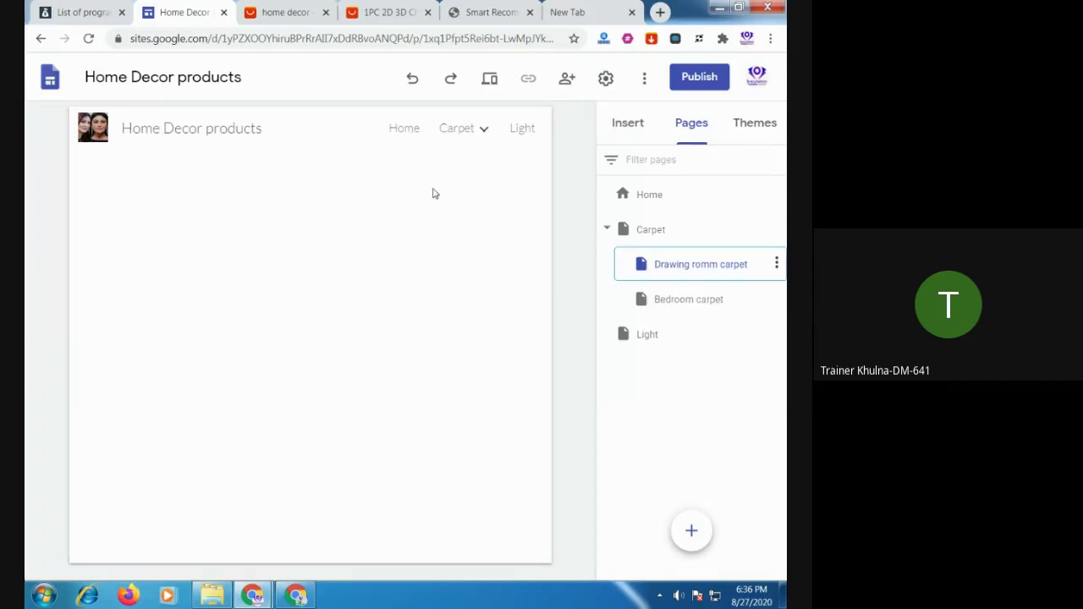
pyautogui.click(630, 128)
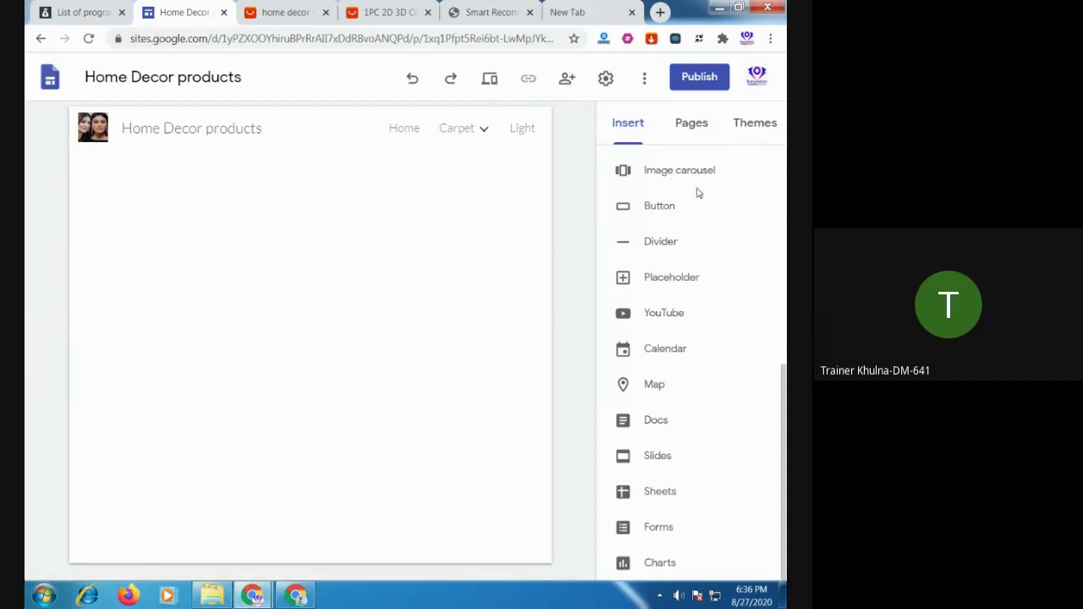
pyautogui.scroll(10, 720, 212)
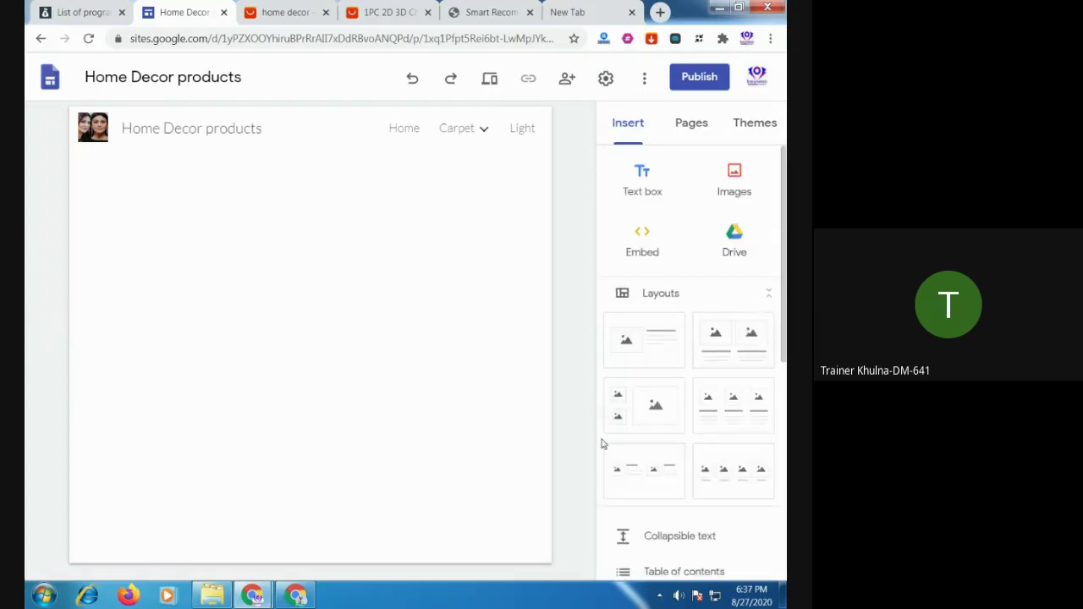
pyautogui.click(747, 478)
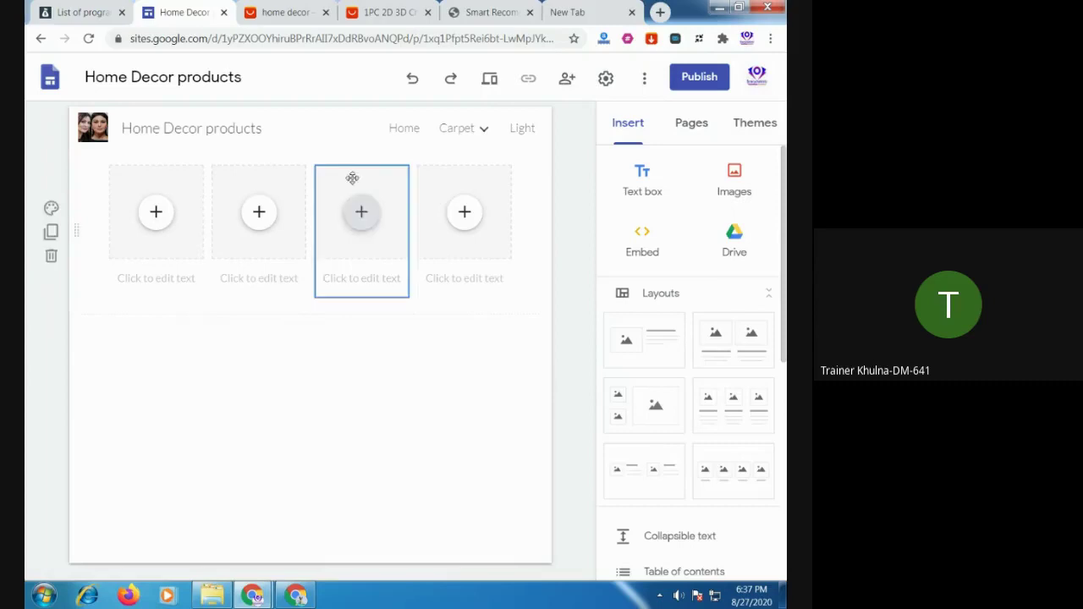
# Inspect the image placeholders' insert options and each of the four caption areas
pyautogui.click(168, 217)
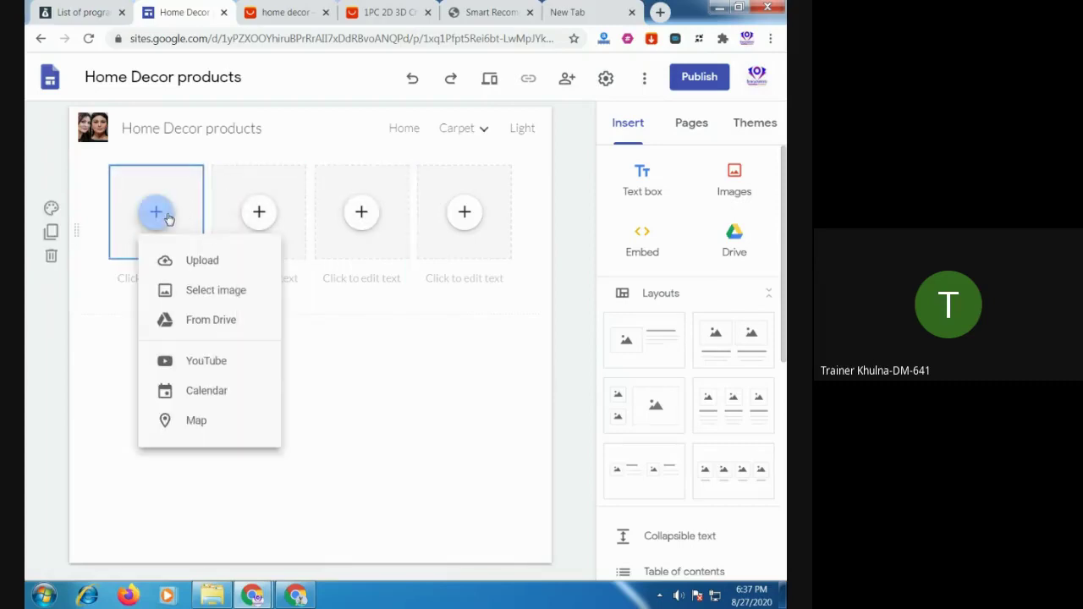
pyautogui.click(359, 213)
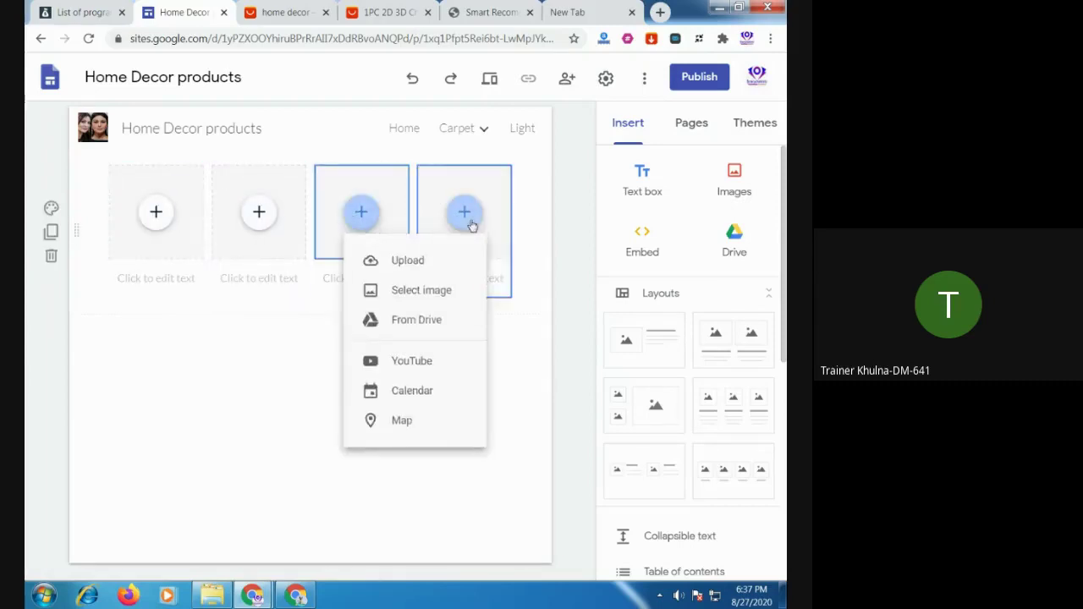
pyautogui.click(161, 281)
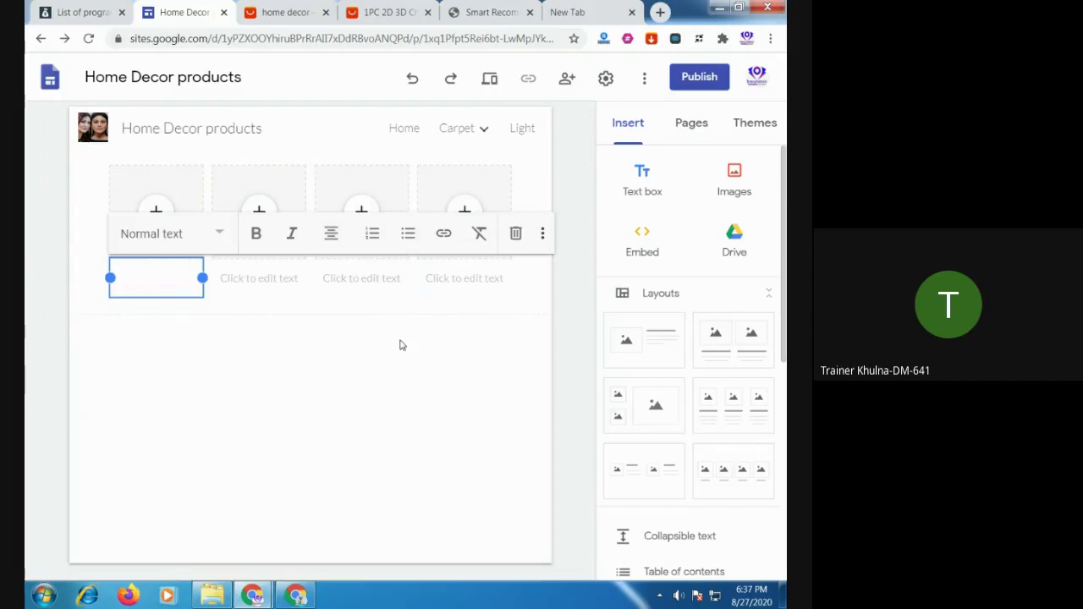
pyautogui.click(262, 279)
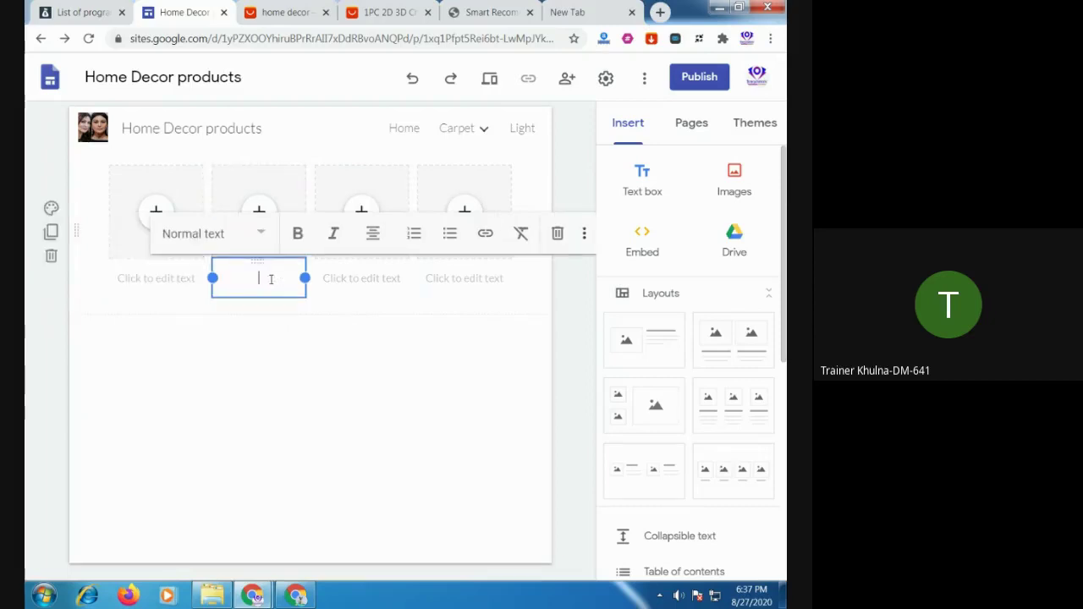
pyautogui.click(362, 278)
pyautogui.click(436, 280)
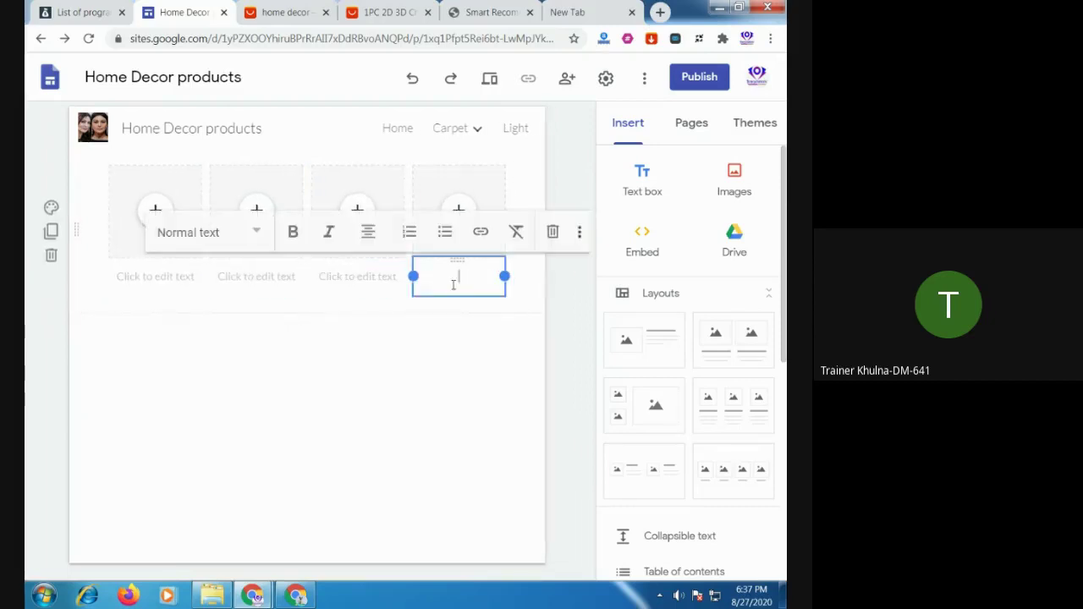
pyautogui.click(414, 433)
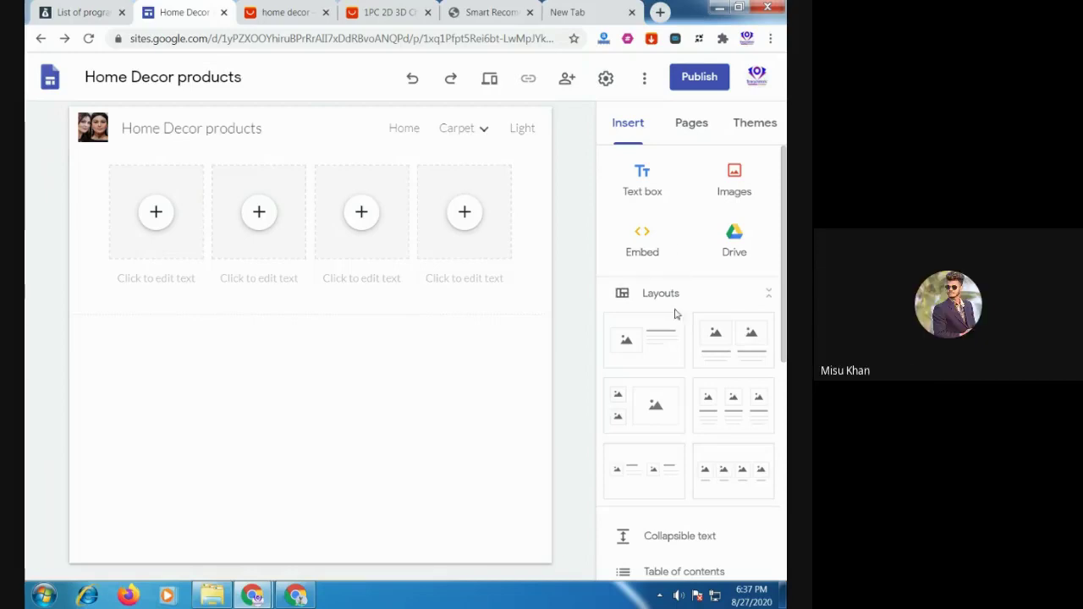
# Open the Home page from the site's Pages list
pyautogui.click(692, 129)
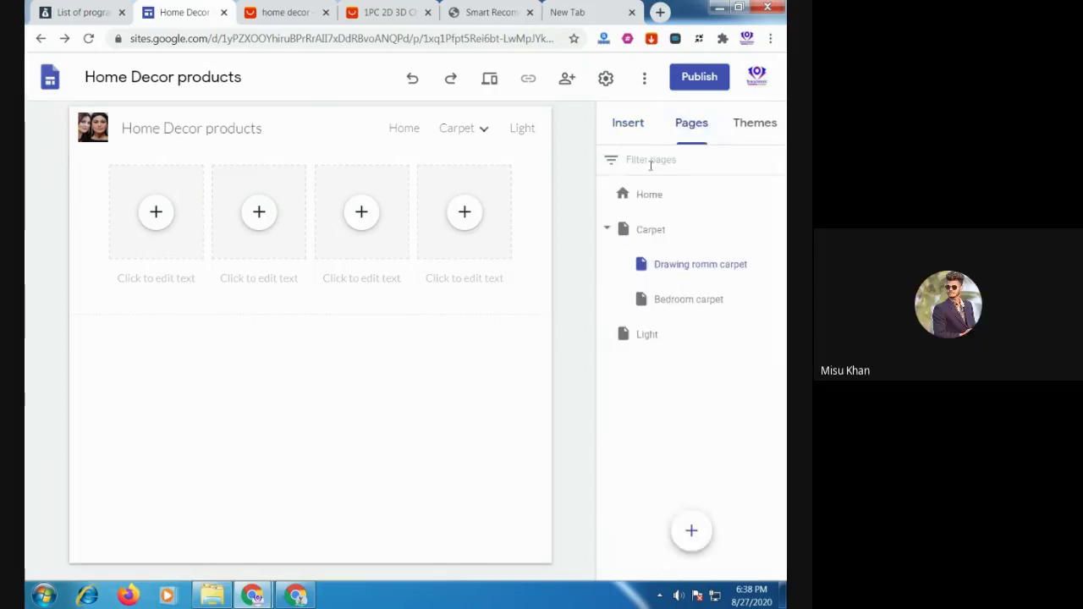
pyautogui.click(648, 194)
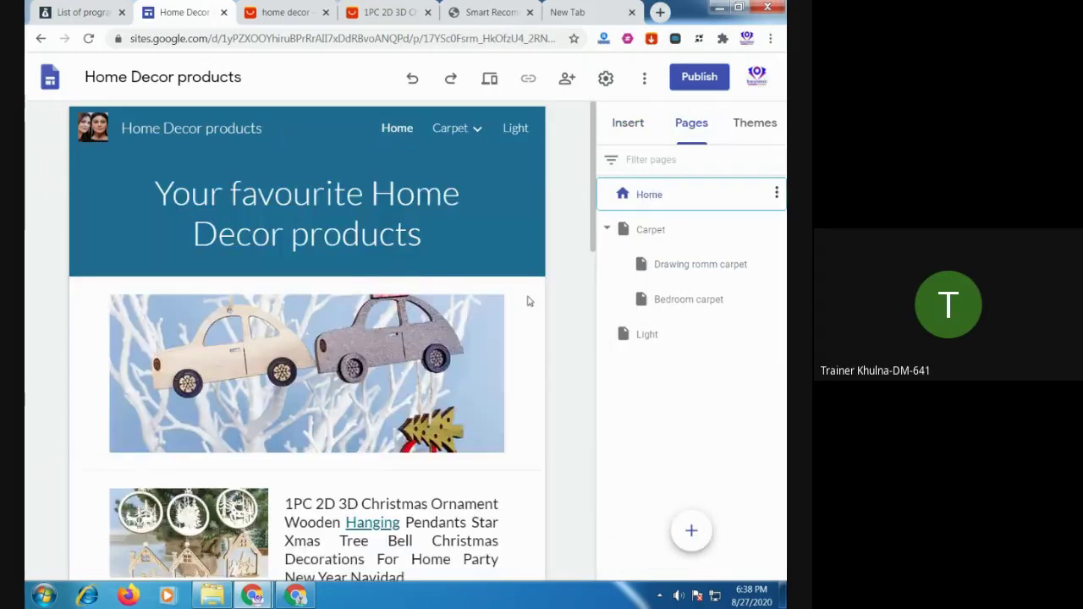
pyautogui.scroll(-10, 533, 355)
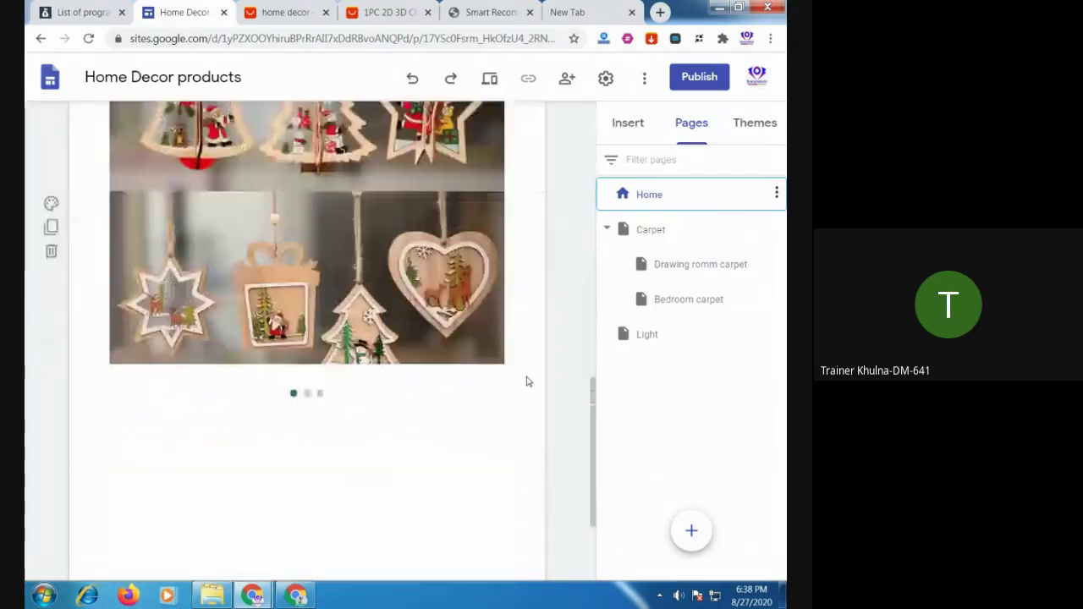
pyautogui.scroll(10, 526, 381)
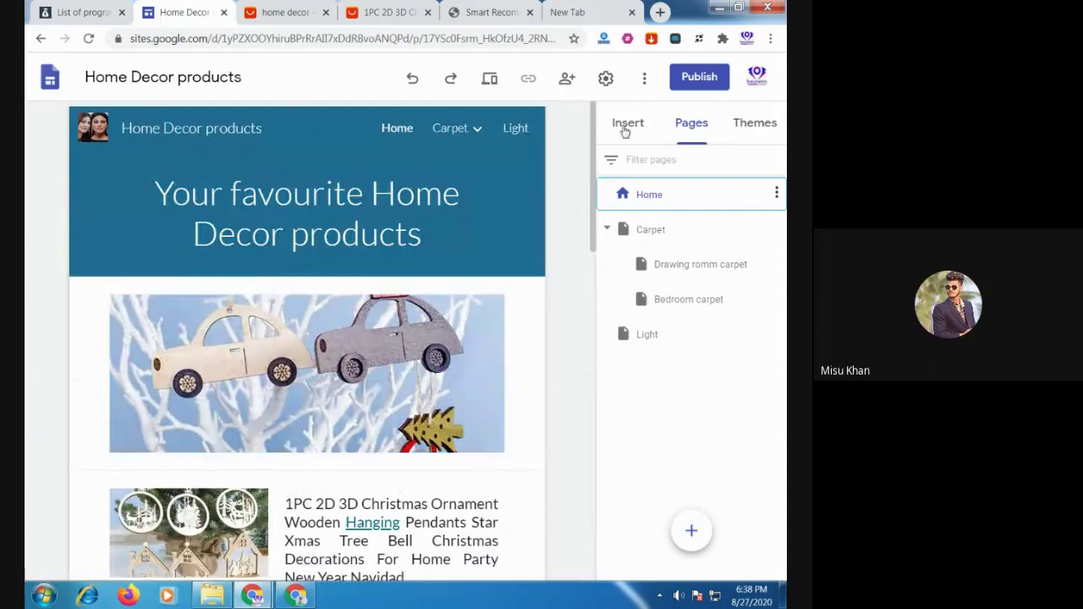
# Open Publish and replace the web address with homedecor2020 until it shows as available
pyautogui.click(698, 78)
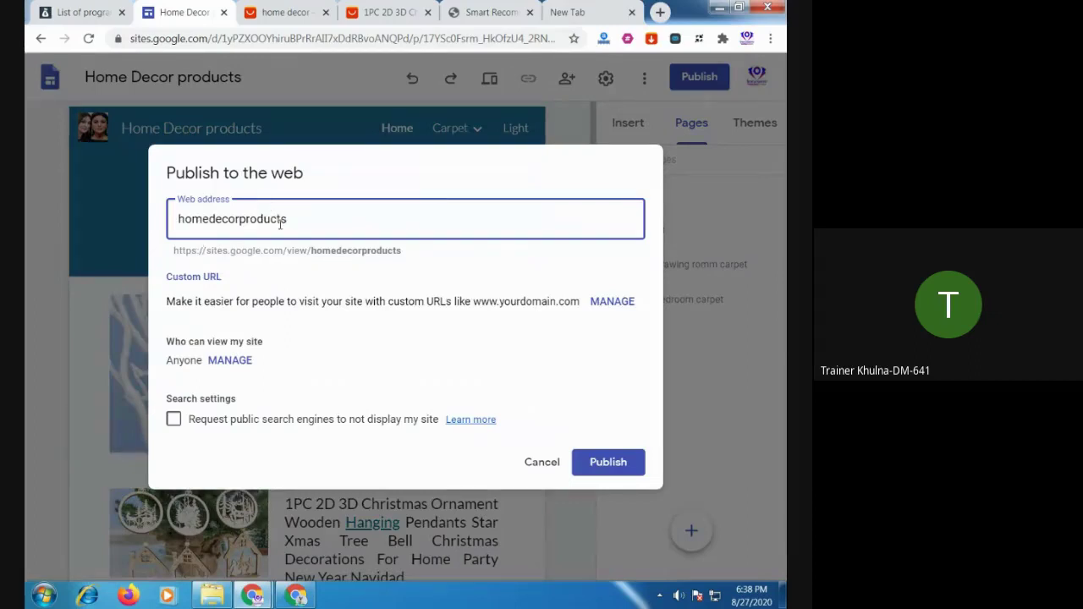
pyautogui.moveTo(324, 216); pyautogui.dragTo(122, 247)
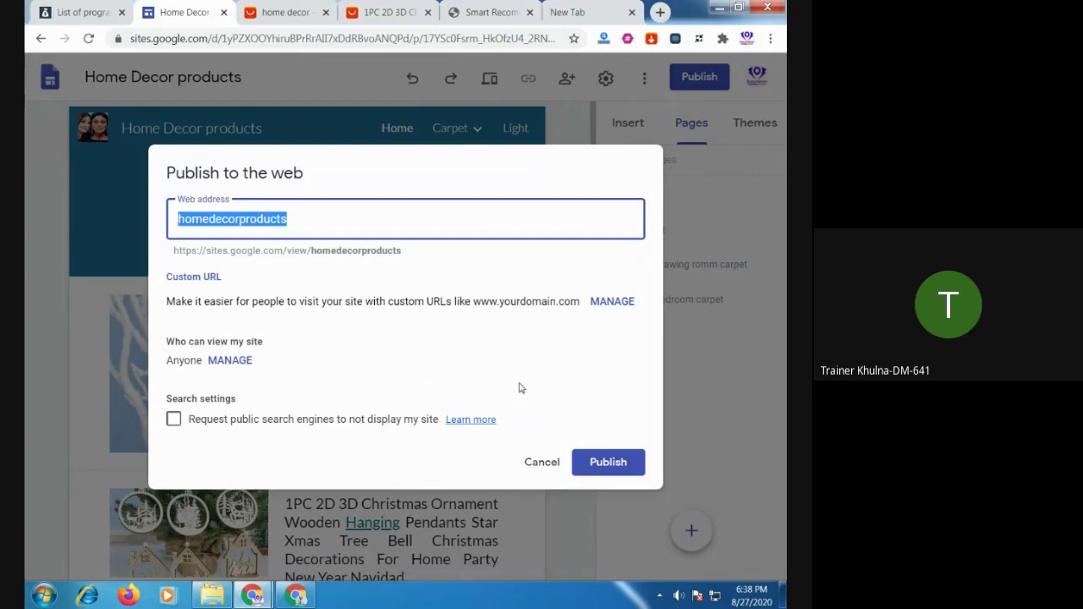
pyautogui.write('home')
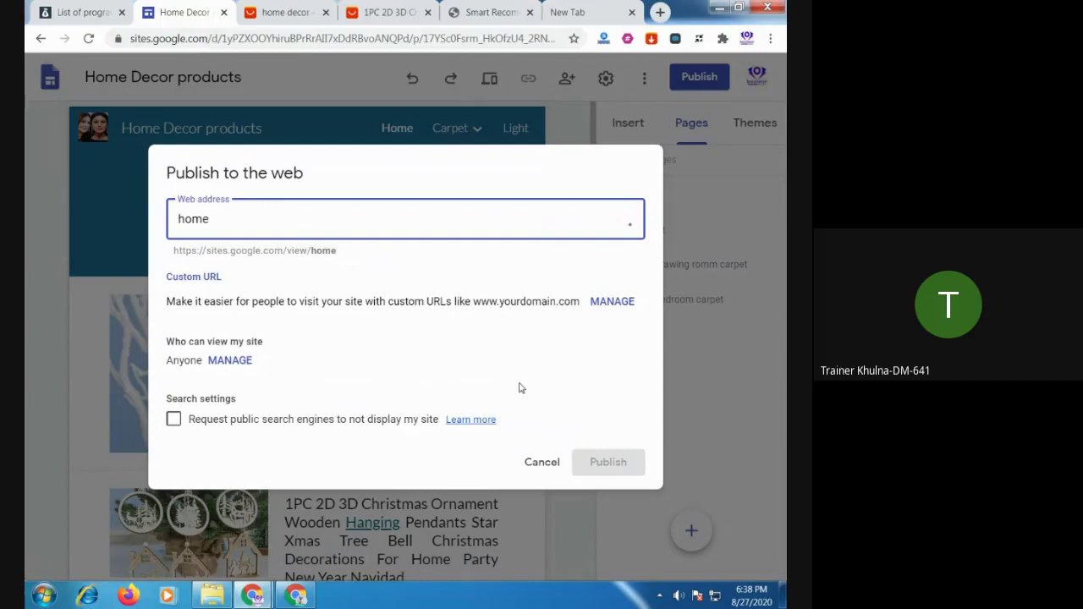
pyautogui.write('beauty')
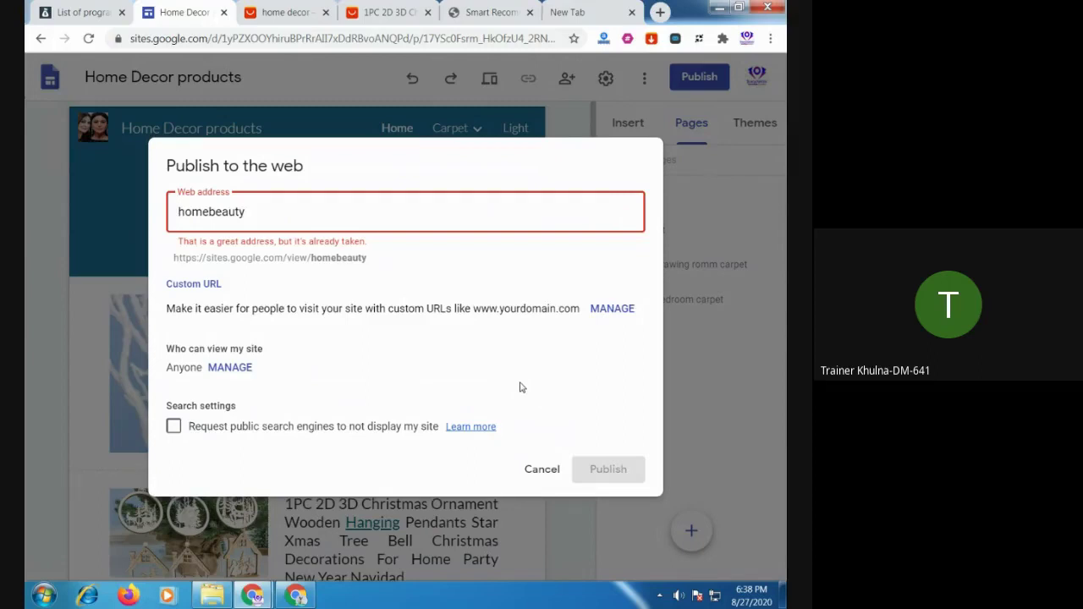
pyautogui.press('BackSpace')
pyautogui.press('BackSpace')
pyautogui.press('BackSpace')
pyautogui.press('BackSpace')
pyautogui.press('BackSpace')
pyautogui.press('BackSpace')
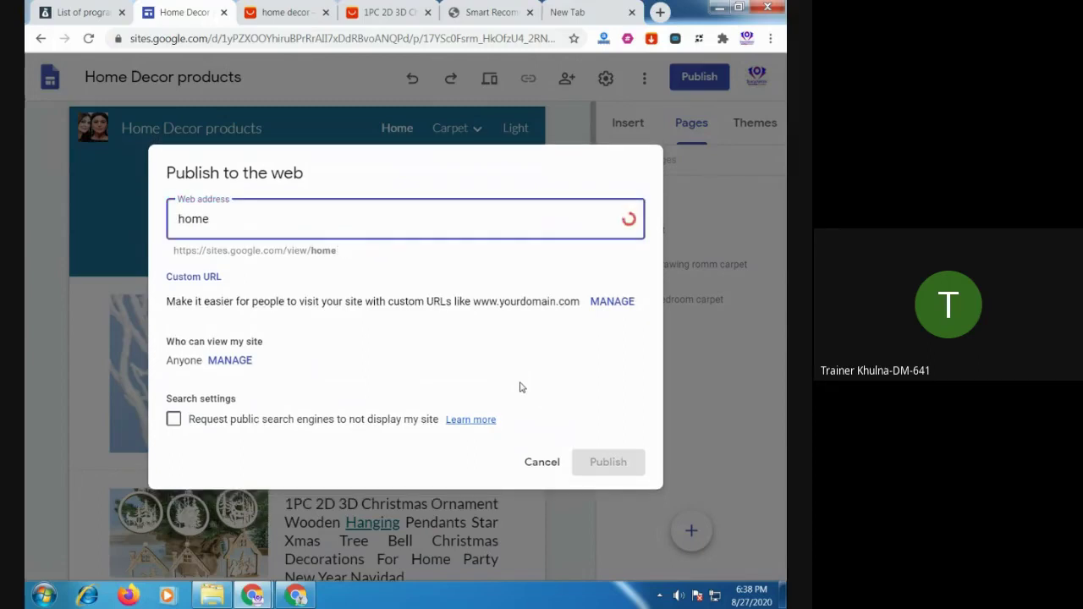
pyautogui.write('de')
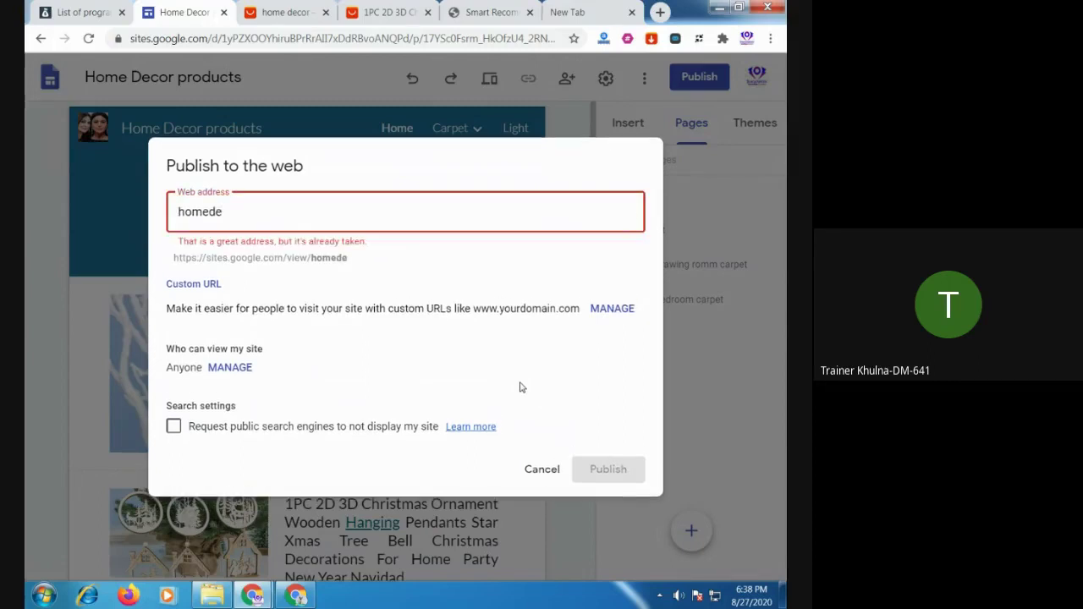
pyautogui.write('co')
pyautogui.write('r2020')
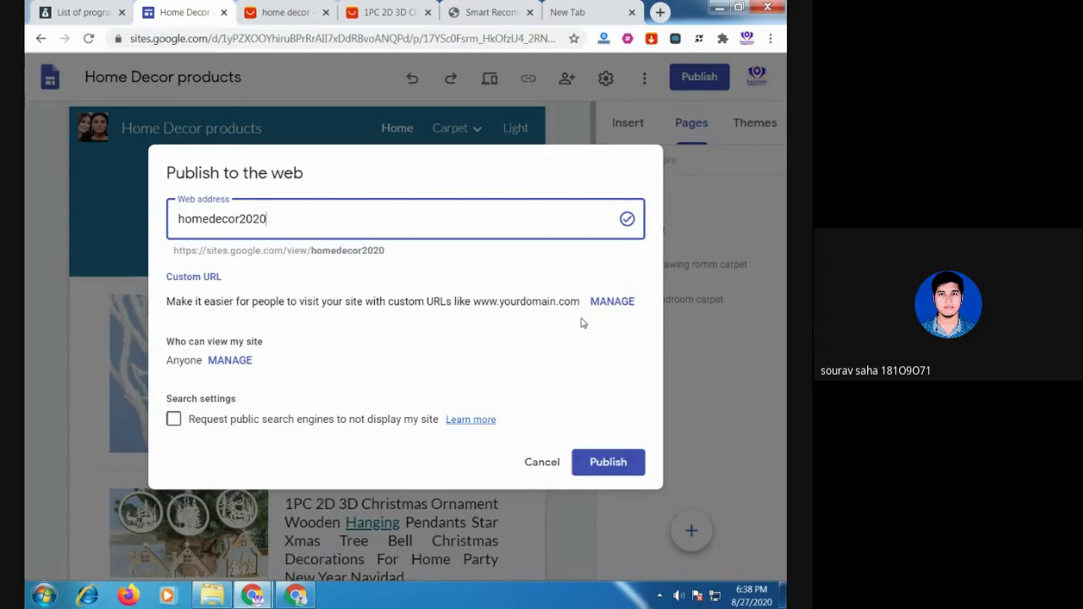
# Close the stray new tab and return to the Home Decor editor's Publish dialog
pyautogui.click(584, 19)
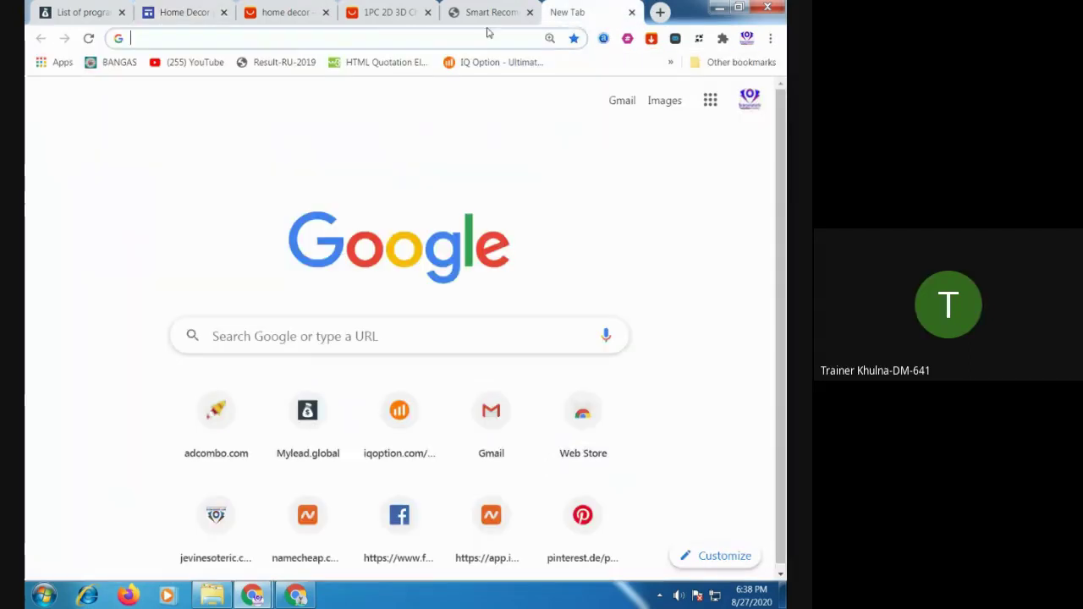
pyautogui.click(205, 39)
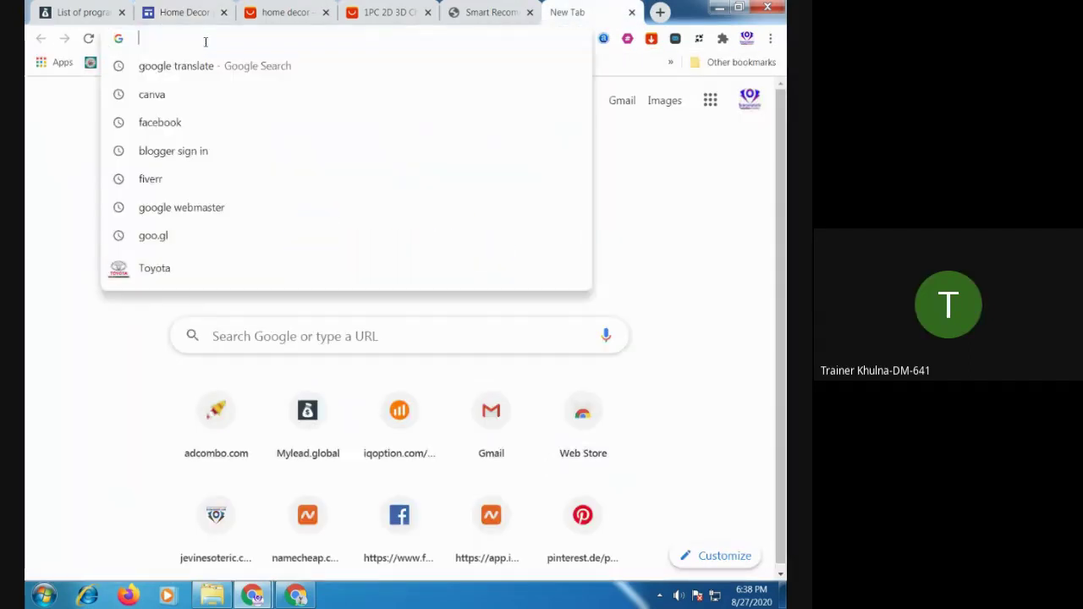
pyautogui.write('h')
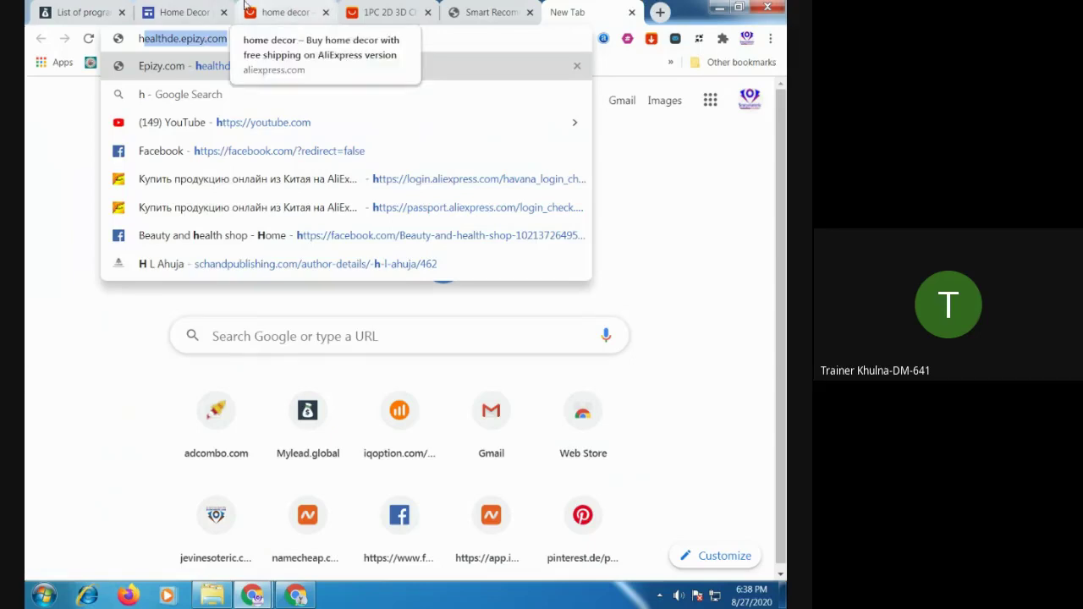
pyautogui.click(632, 14)
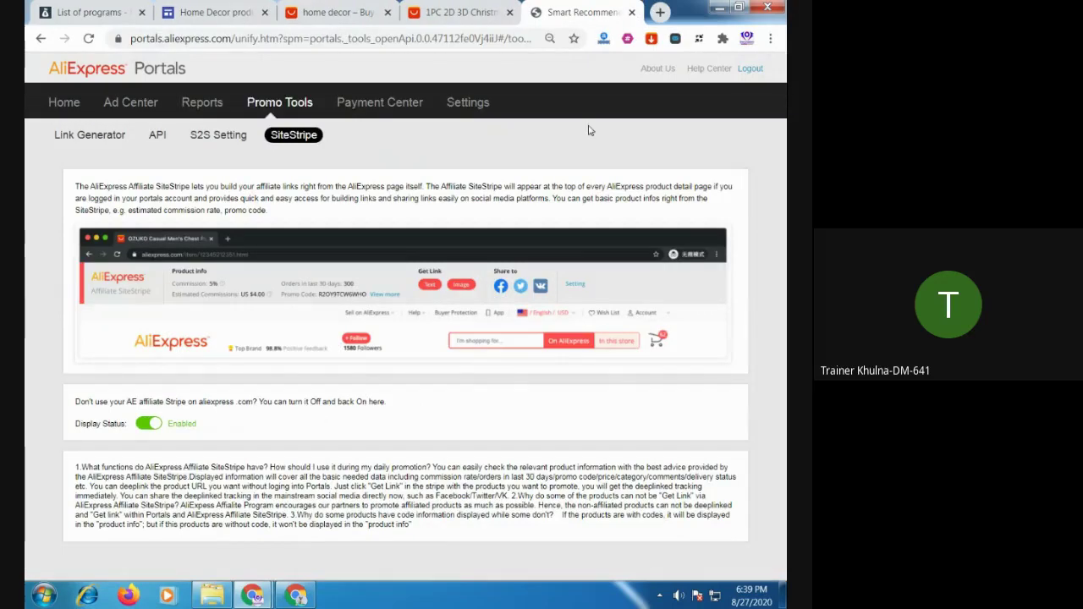
pyautogui.click(208, 15)
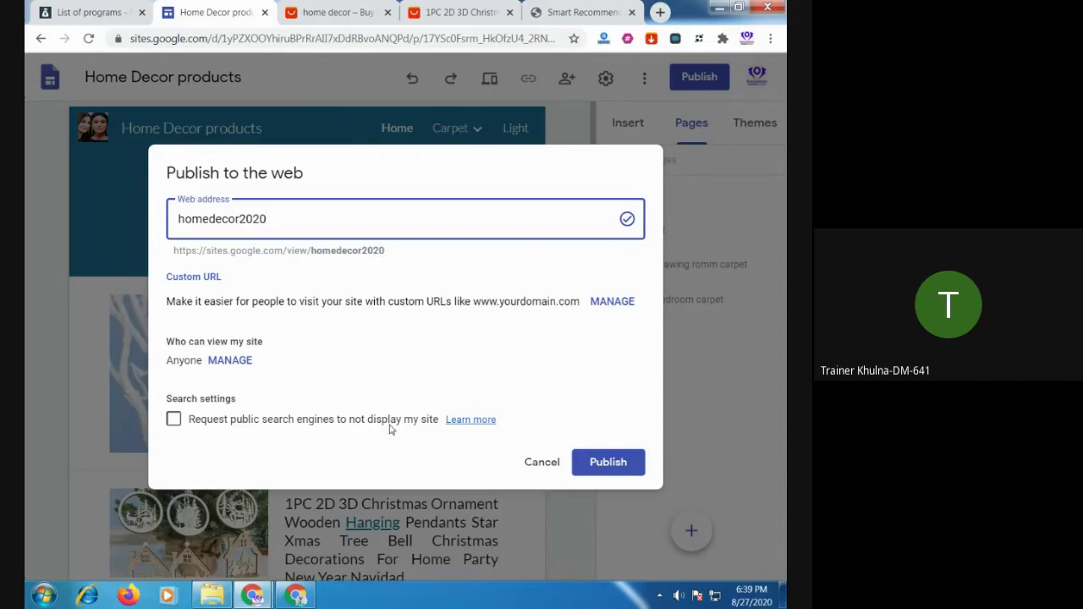
# Check 'Request public search engines to not display my site' and publish at homedecor2020
pyautogui.click(174, 419)
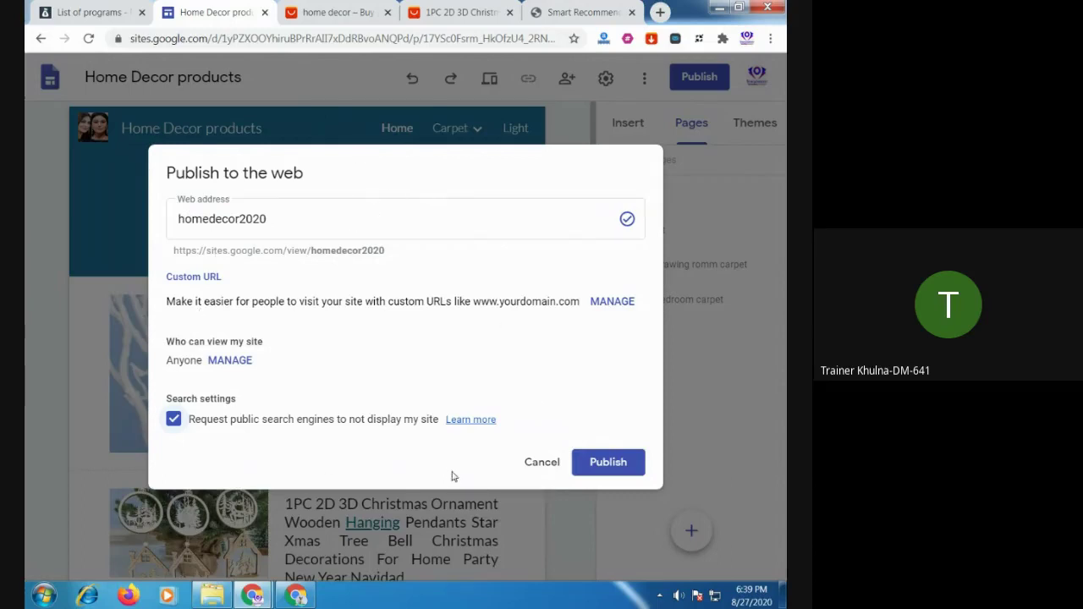
pyautogui.click(179, 426)
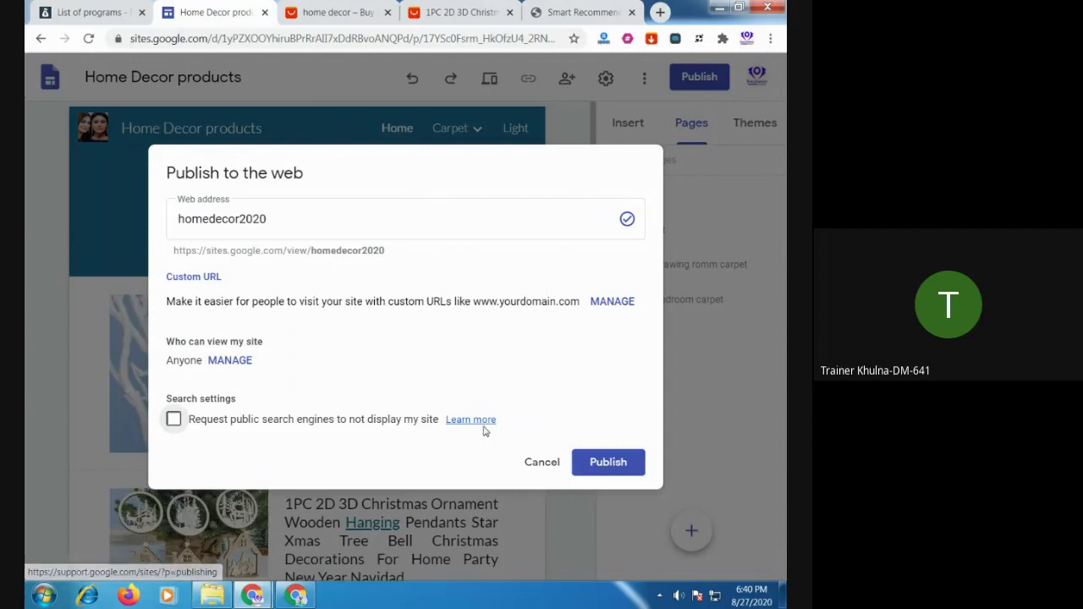
pyautogui.click(174, 420)
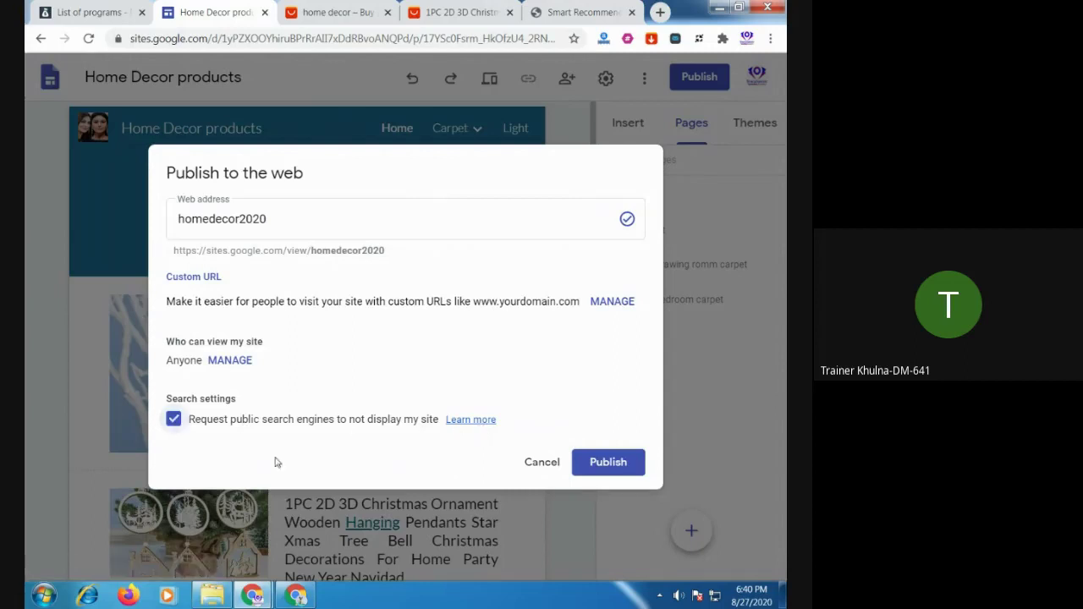
pyautogui.click(614, 468)
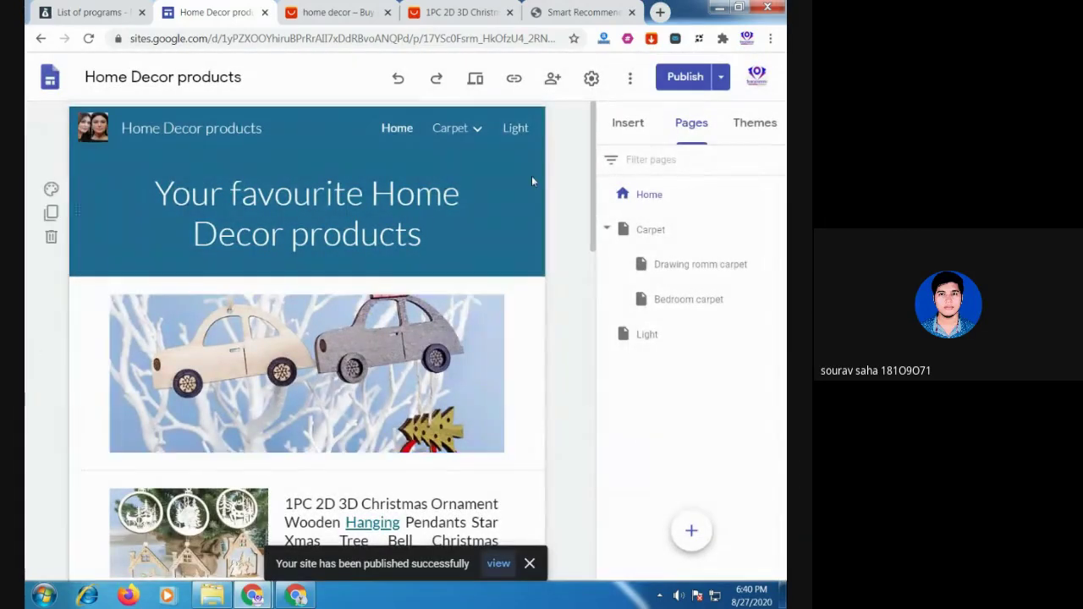
# Look through the site settings and sharing options, then close them
pyautogui.click(593, 80)
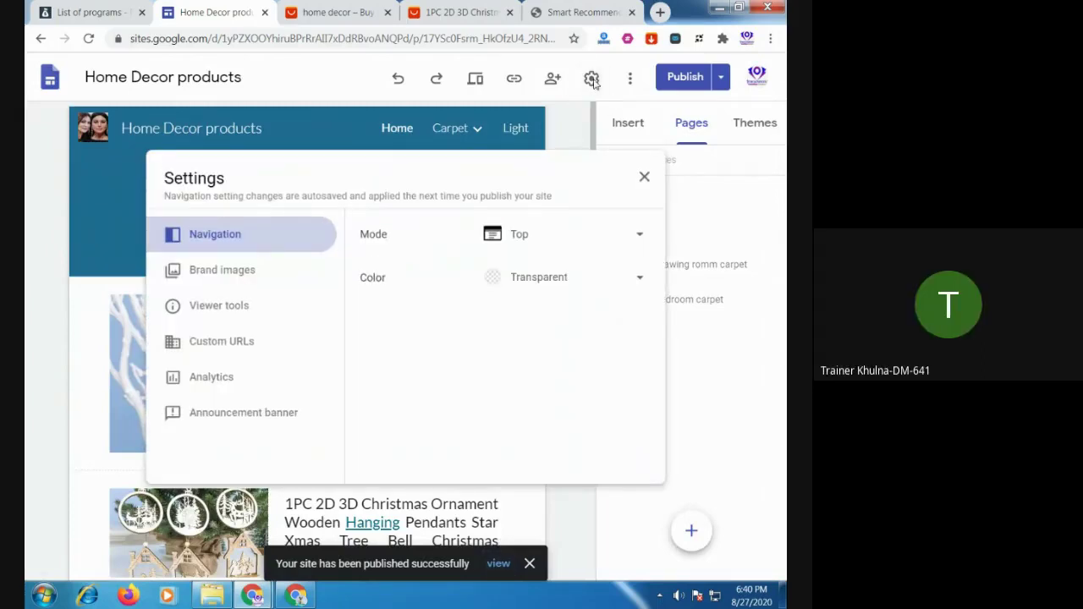
pyautogui.click(645, 178)
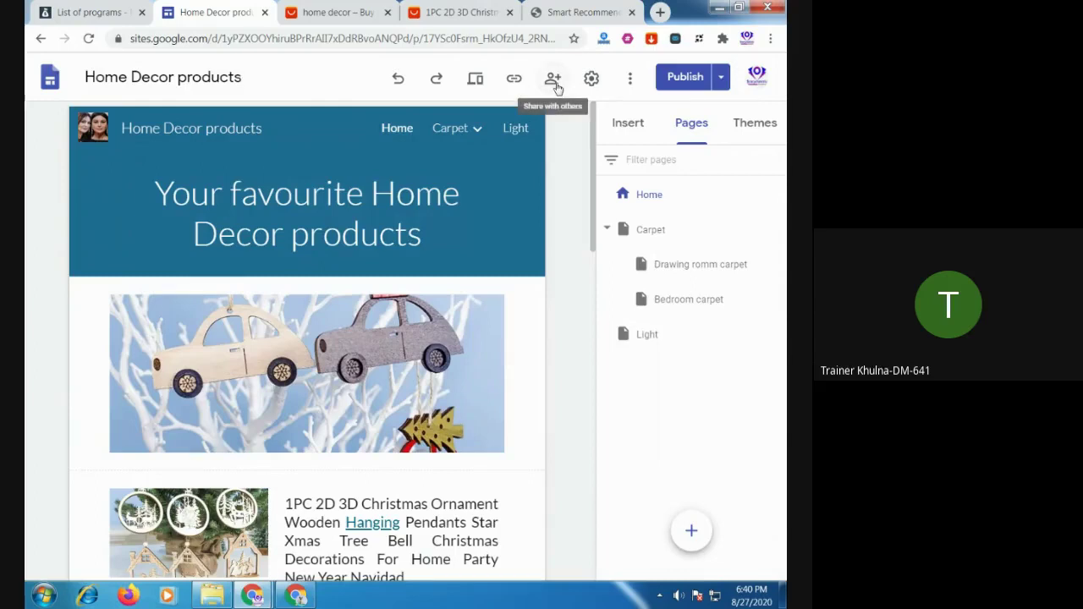
pyautogui.click(553, 79)
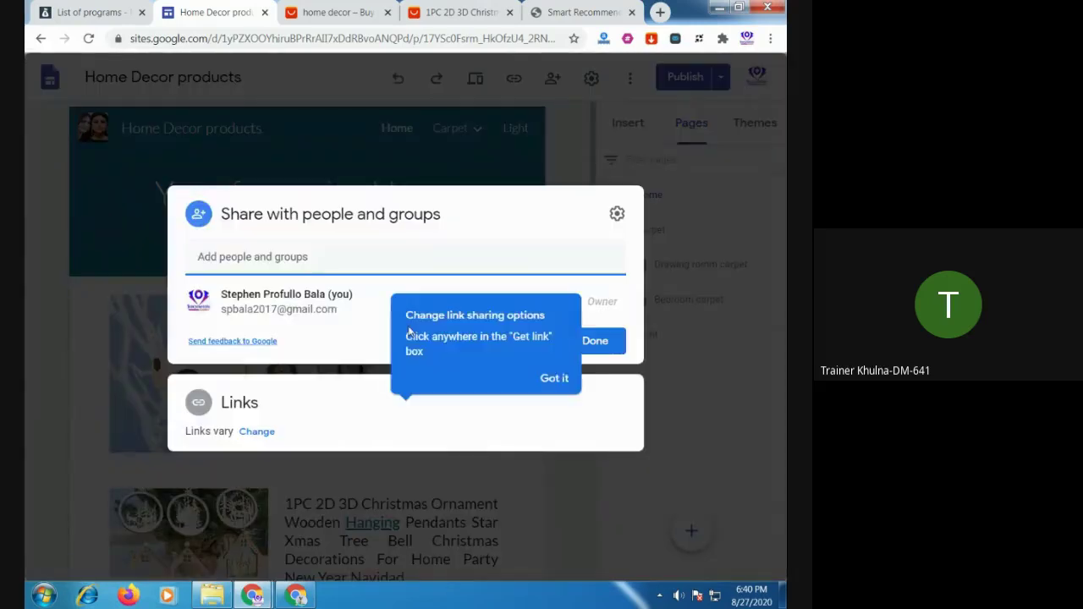
pyautogui.click(506, 438)
pyautogui.press('Escape')
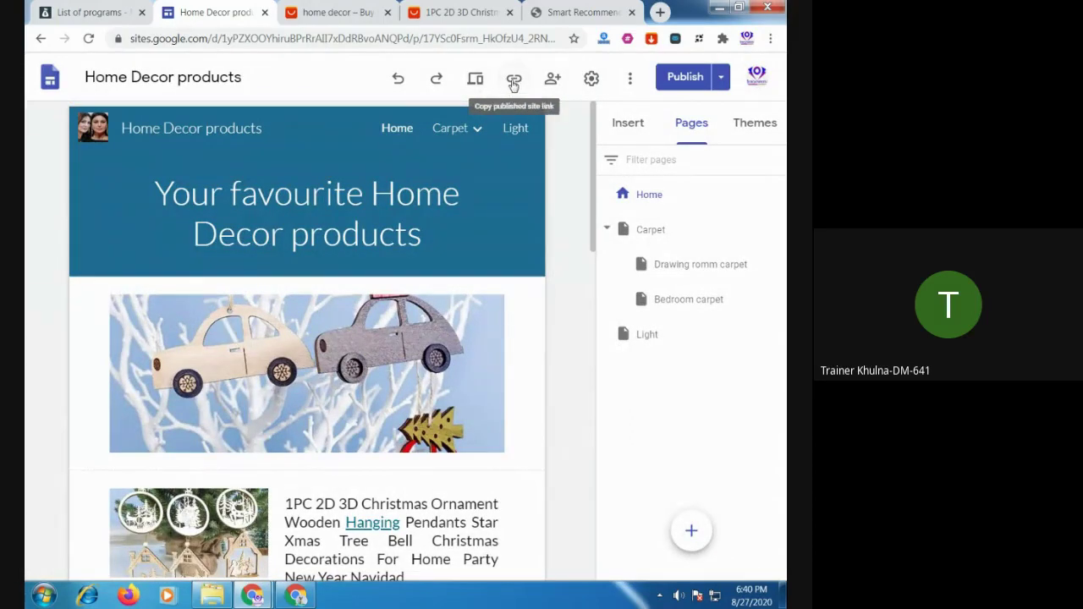
# Copy the published site link and load it in a new browser tab
pyautogui.click(513, 80)
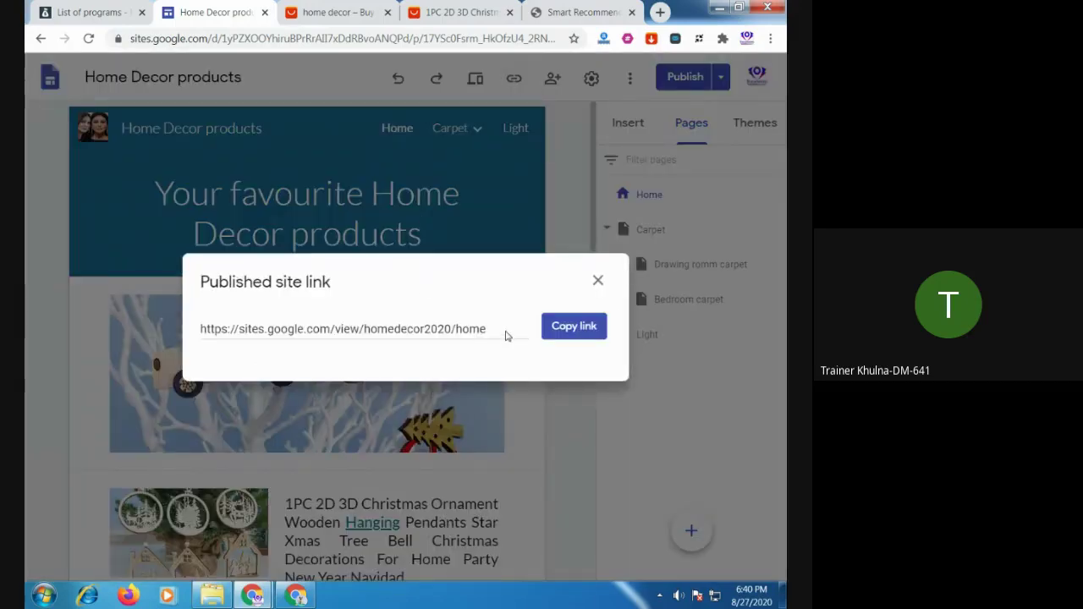
pyautogui.click(564, 328)
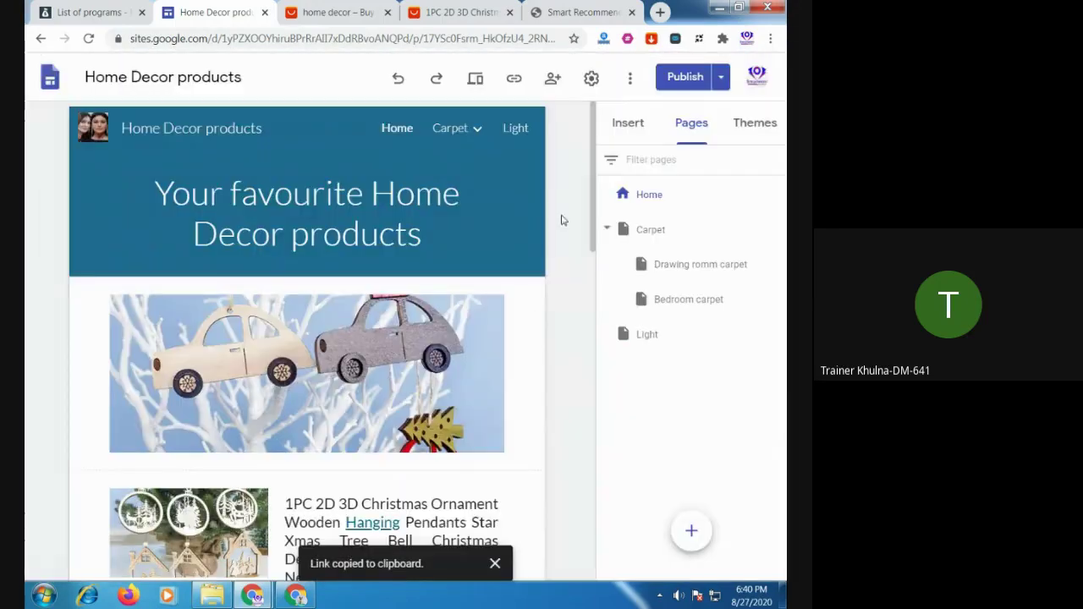
pyautogui.click(660, 12)
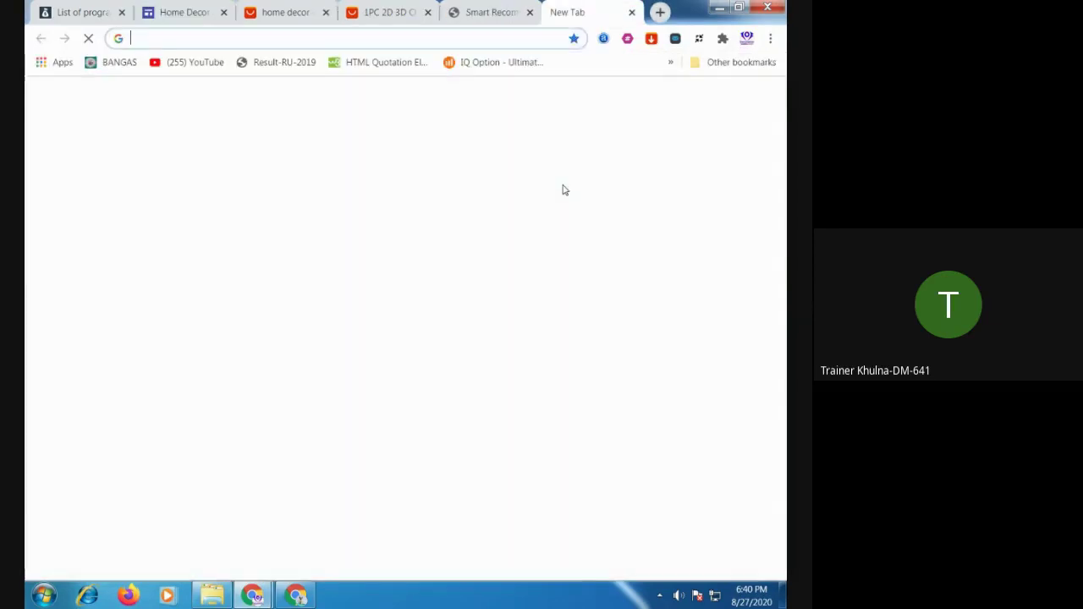
pyautogui.hotkey('ctrl', 'v')
pyautogui.press('Return')
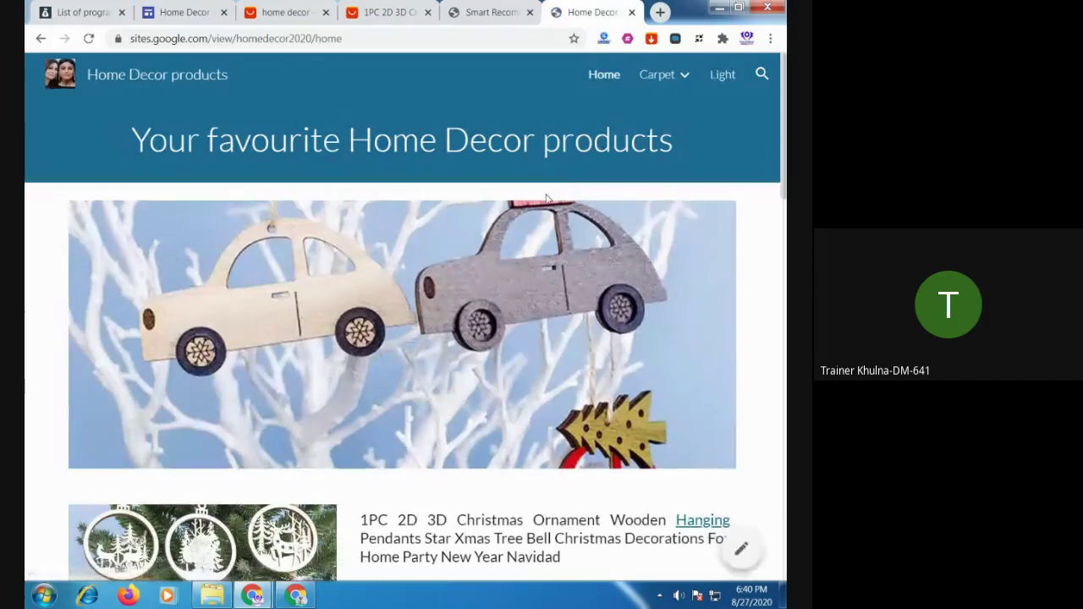
pyautogui.scroll(-15, 547, 198)
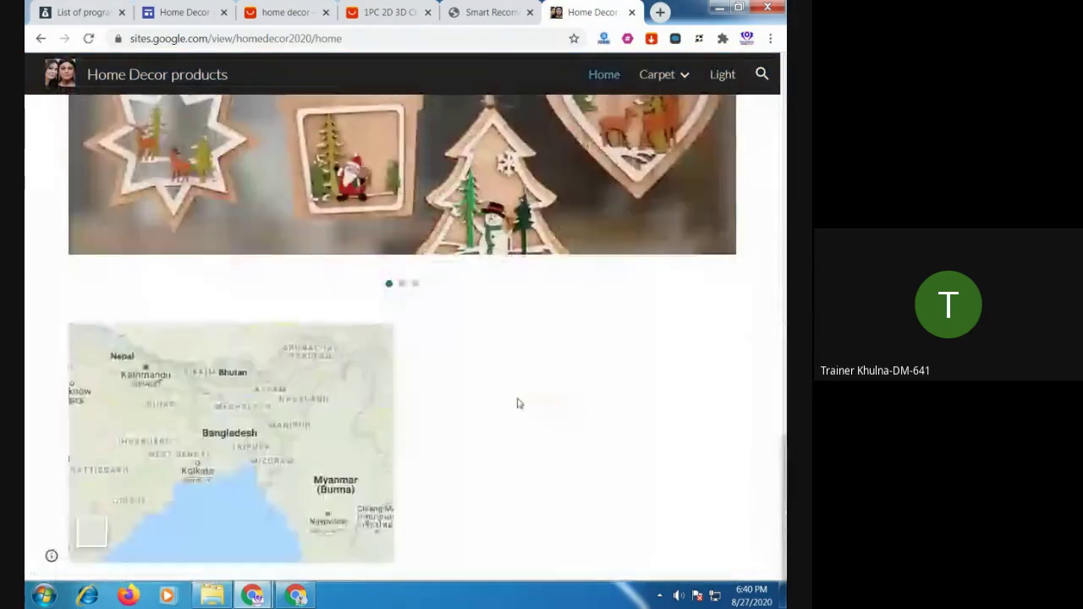
# Scroll through the live Home page and reload it
pyautogui.scroll(10, 517, 426)
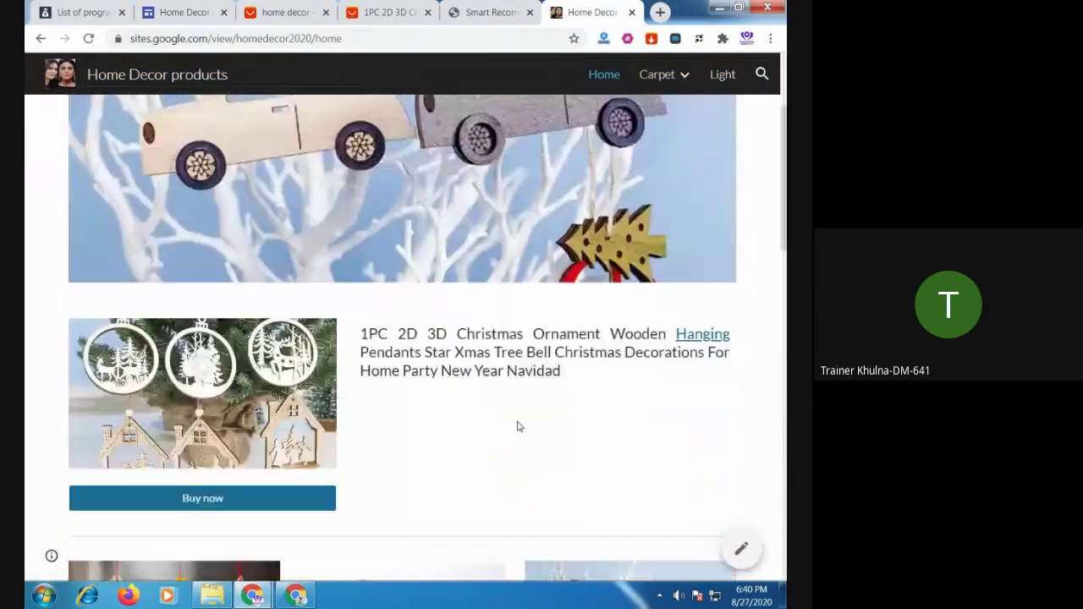
pyautogui.scroll(3, 519, 427)
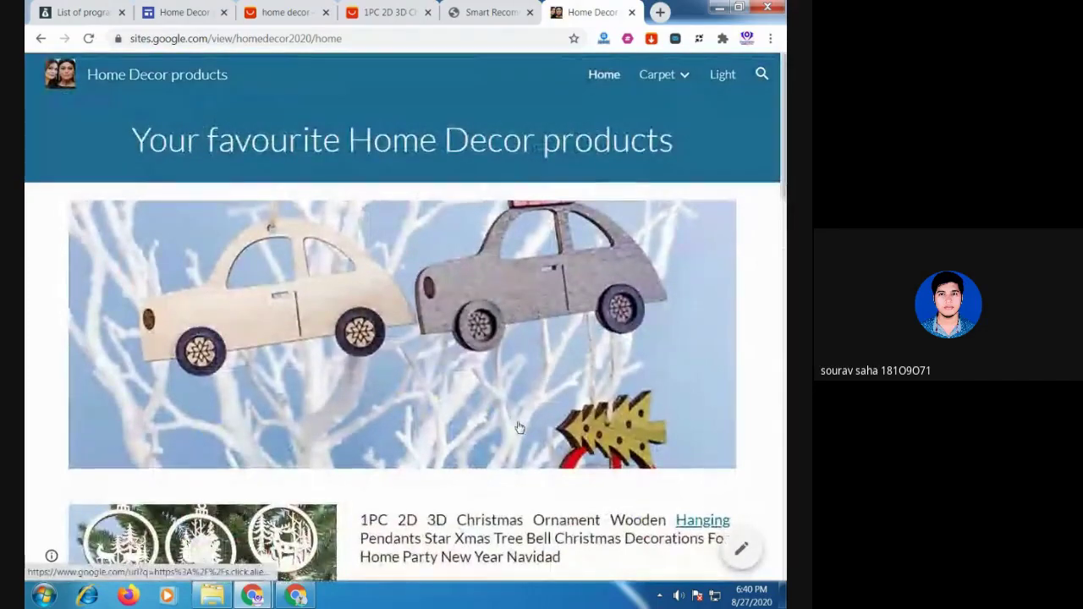
pyautogui.scroll(-10, 519, 427)
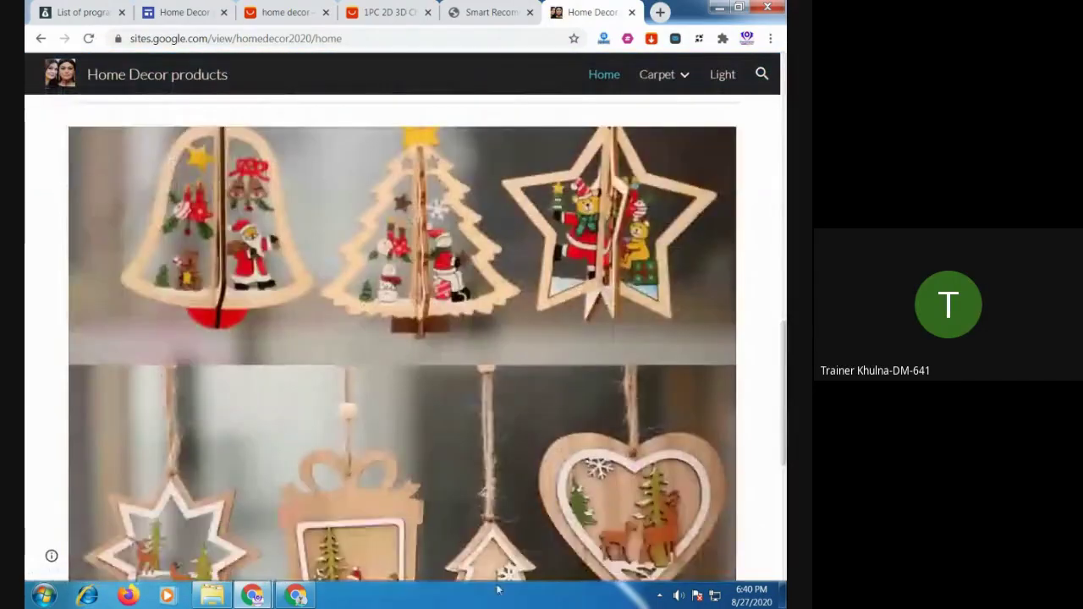
pyautogui.scroll(5, 581, 317)
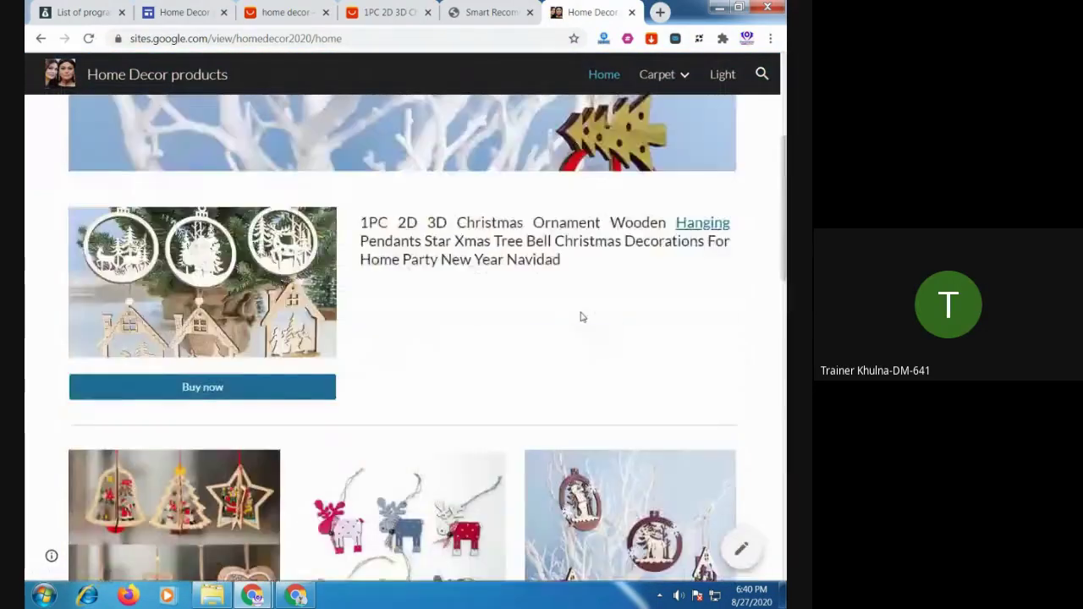
pyautogui.scroll(4, 582, 316)
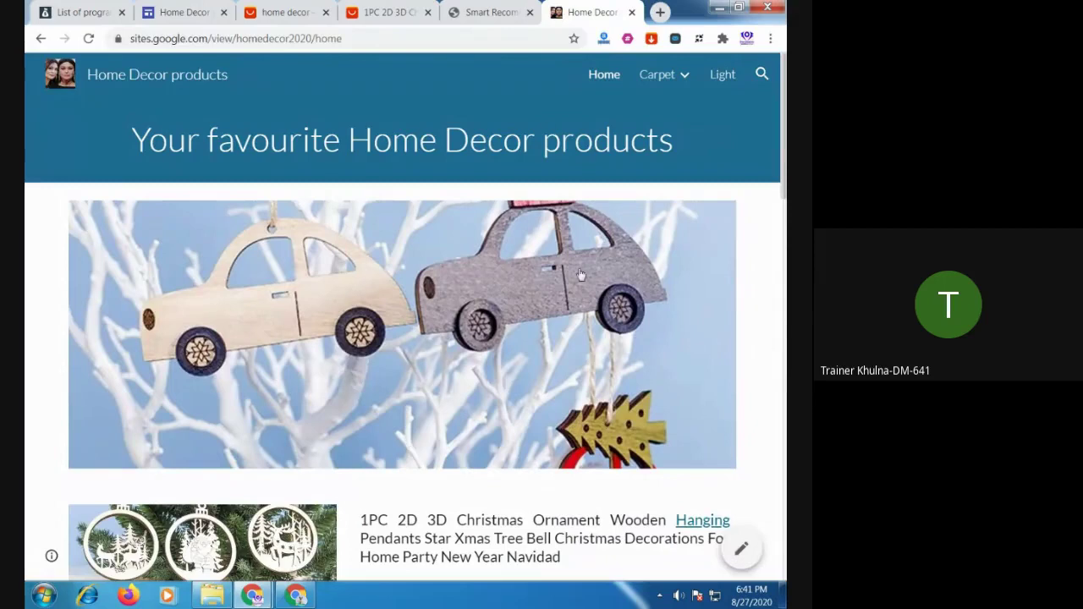
pyautogui.click(597, 81)
# Visit the Drawing romm carpet, Bedroom carpet, Light and Home pages, then go back to Light
pyautogui.moveTo(669, 81)
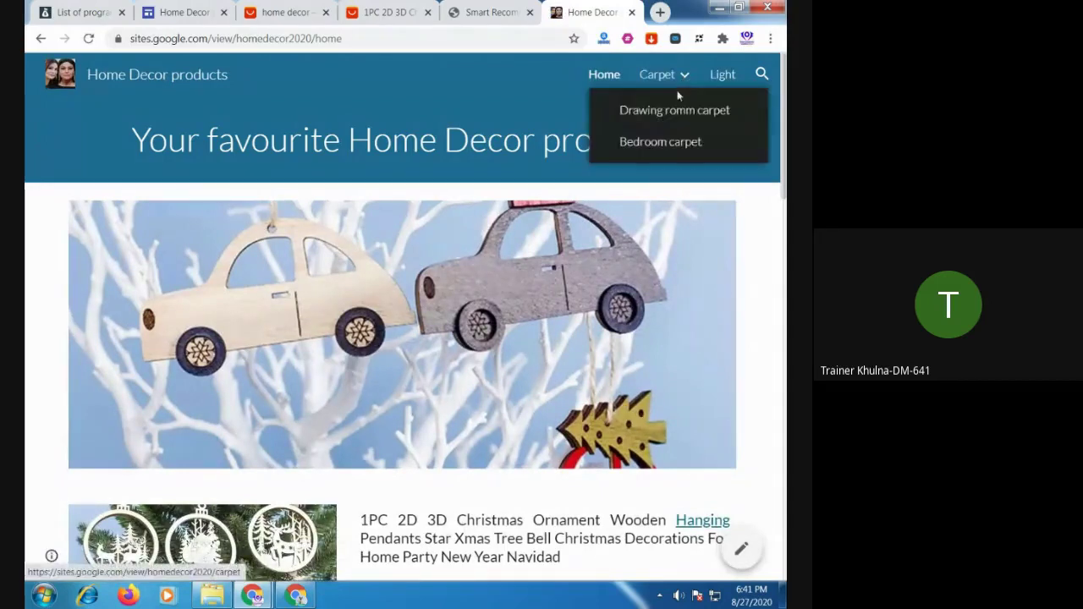
pyautogui.click(663, 111)
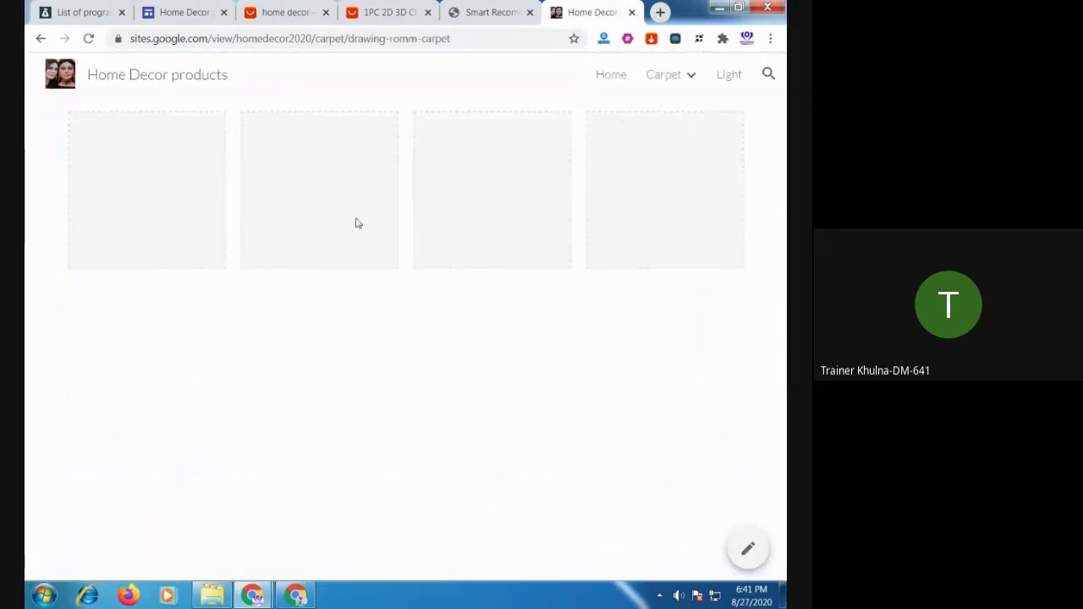
pyautogui.moveTo(693, 85)
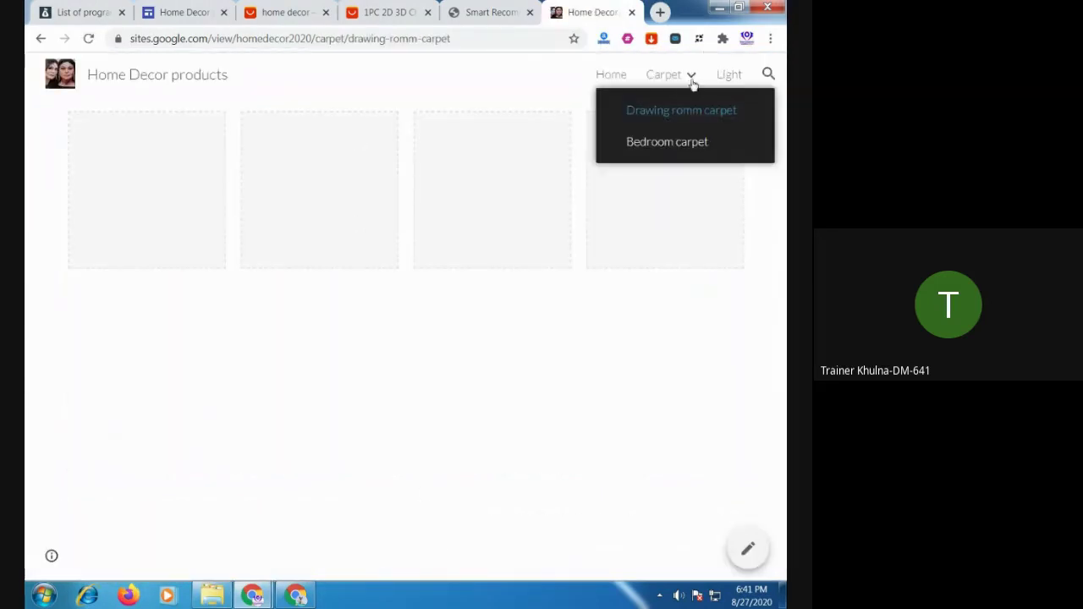
pyautogui.click(683, 149)
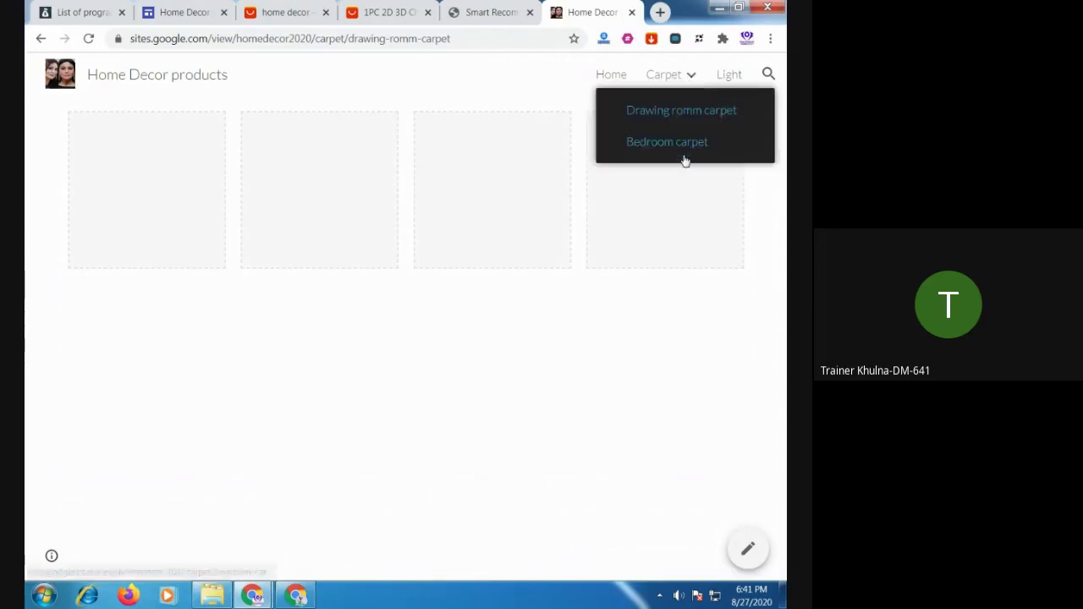
pyautogui.click(729, 74)
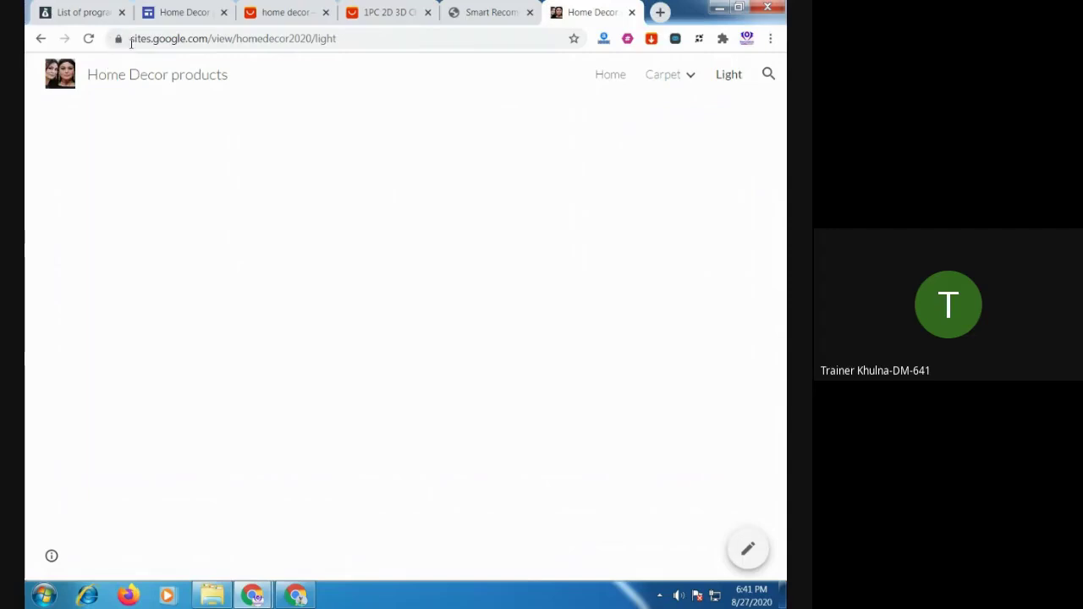
pyautogui.click(610, 82)
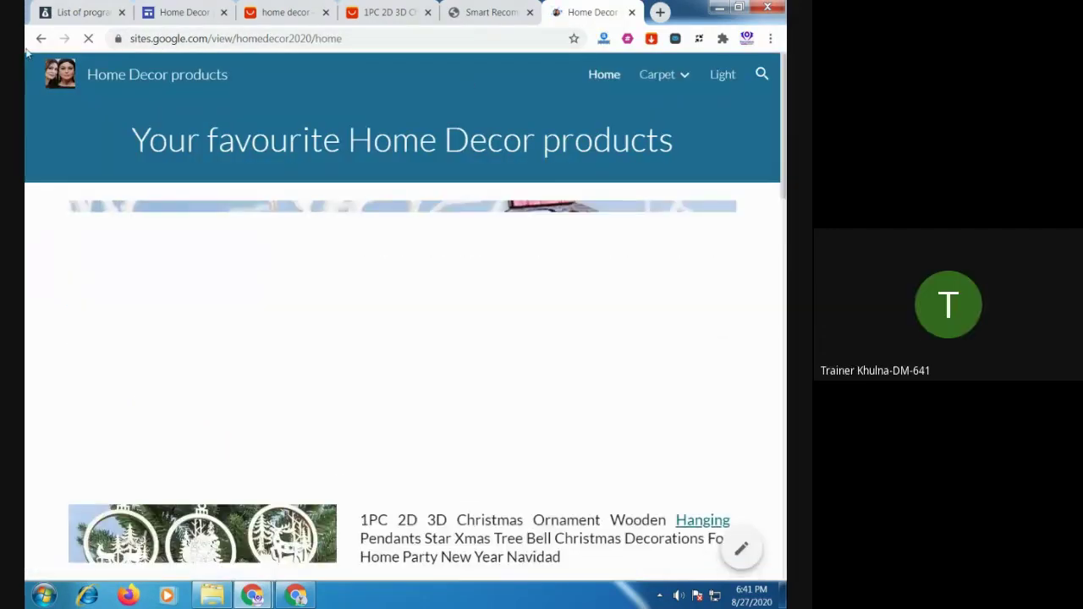
pyautogui.click(42, 40)
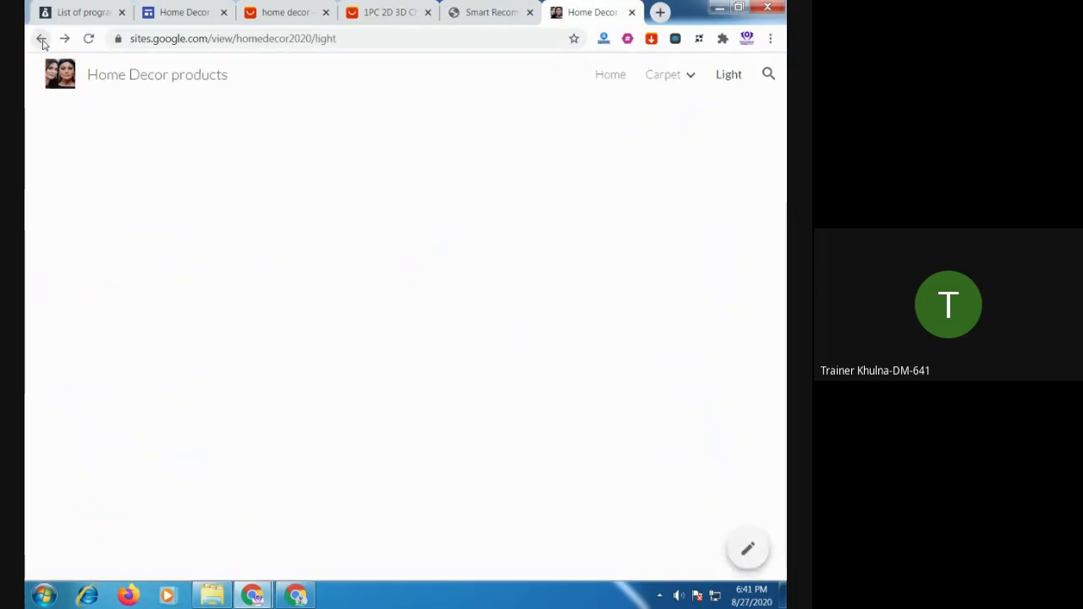
# Close the live site, AliExpress, ornament, shopping search and site editor tabs
pyautogui.click(633, 14)
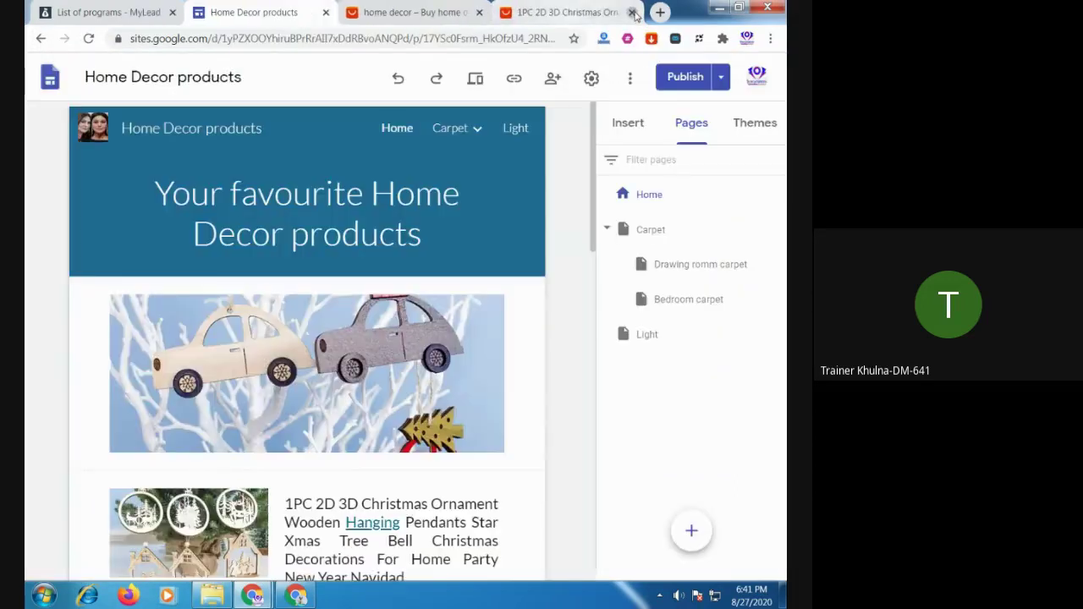
pyautogui.click(633, 14)
pyautogui.click(556, 15)
pyautogui.click(552, 13)
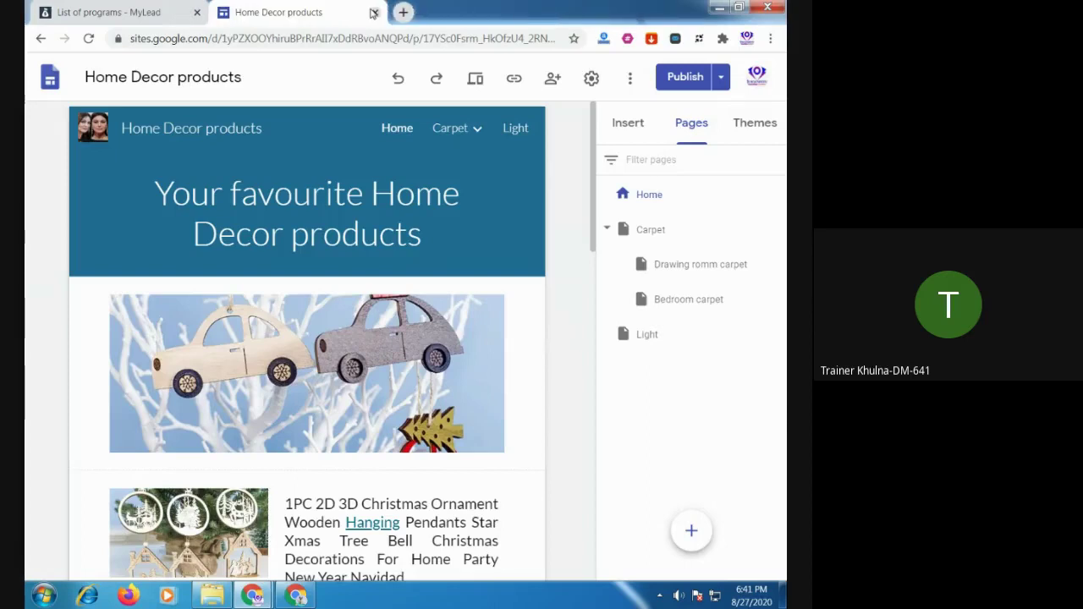
pyautogui.click(373, 13)
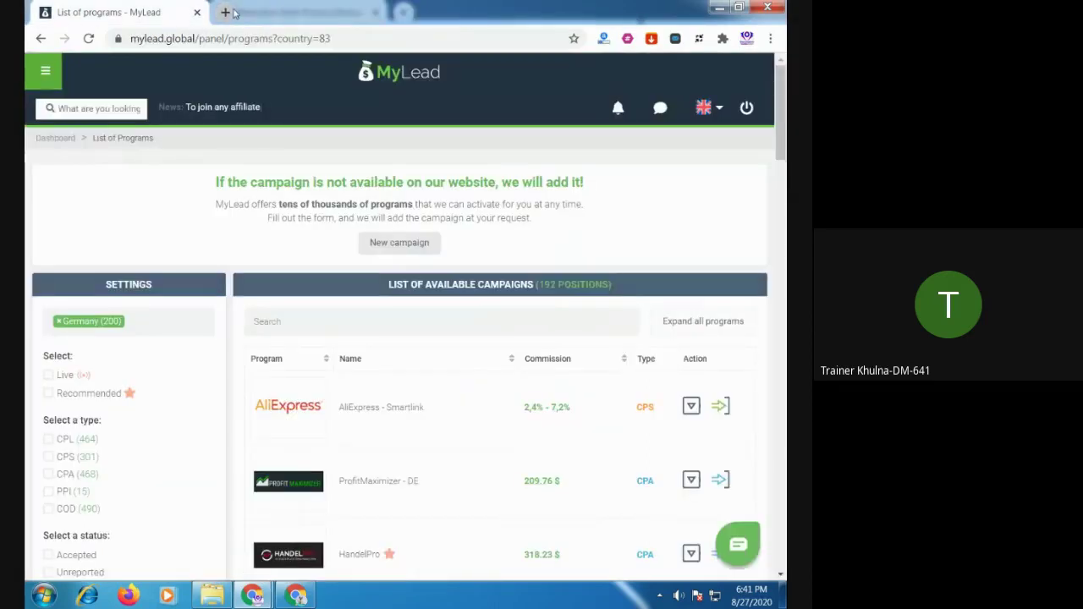
# Go to Google Sites home in a new tab and open the Home Decor products site
pyautogui.click(234, 12)
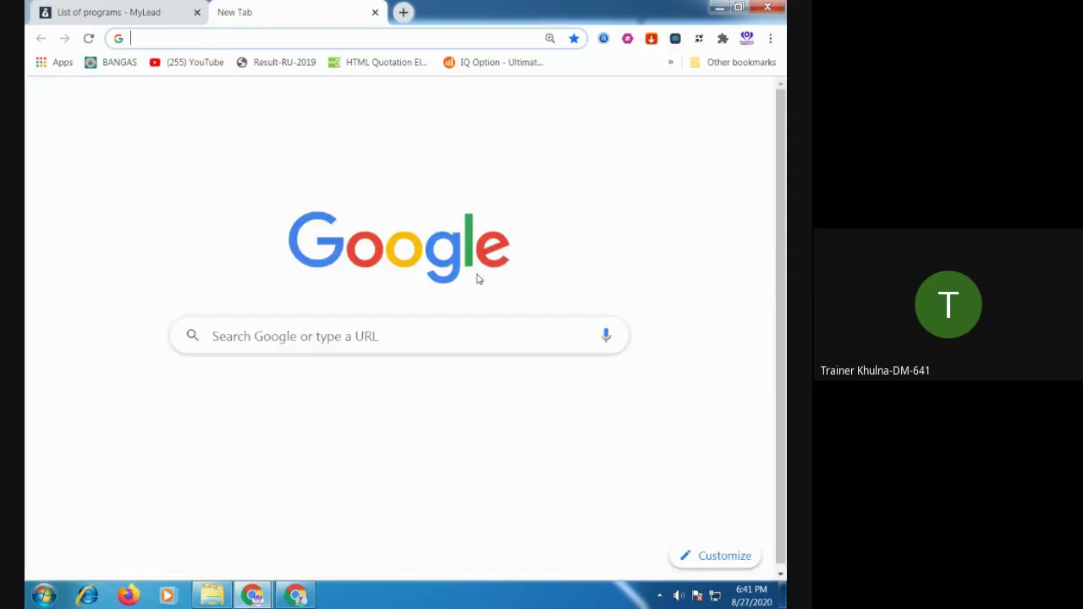
pyautogui.write('site')
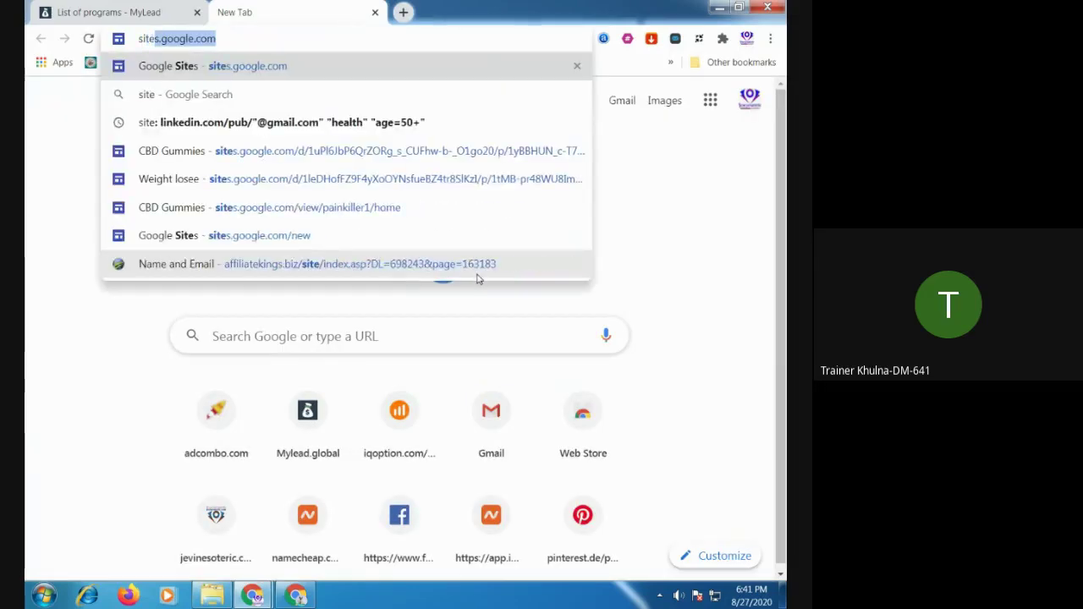
pyautogui.press('Return')
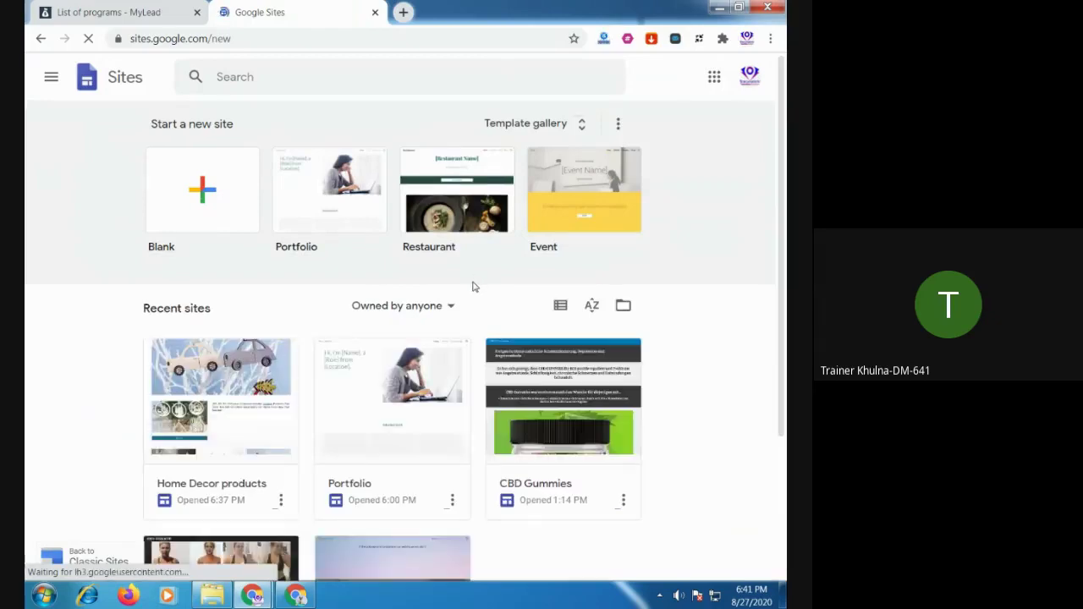
pyautogui.scroll(-3, 721, 300)
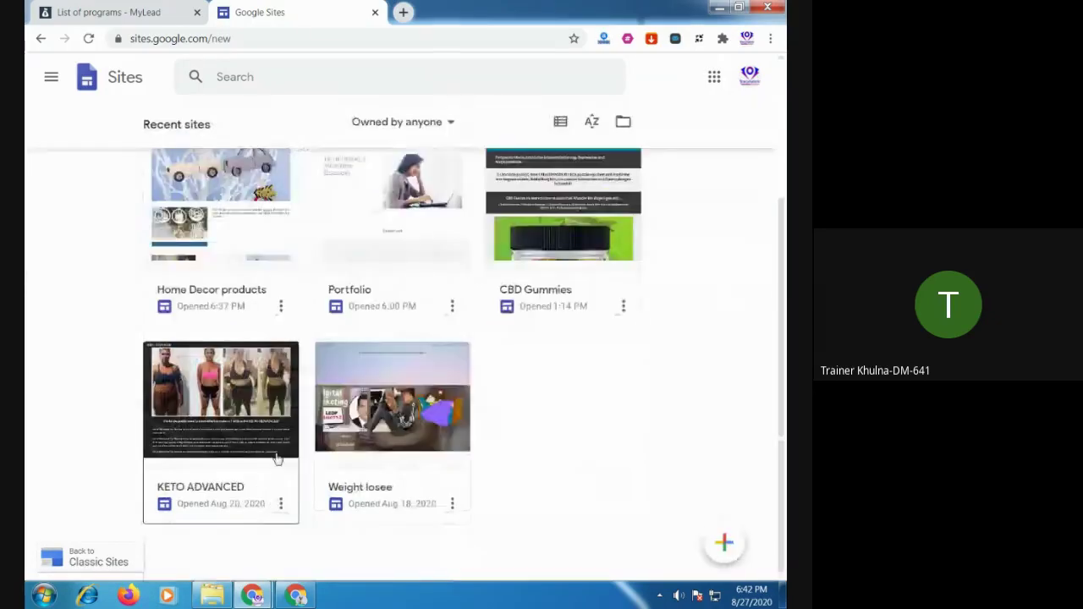
pyautogui.scroll(2, 716, 418)
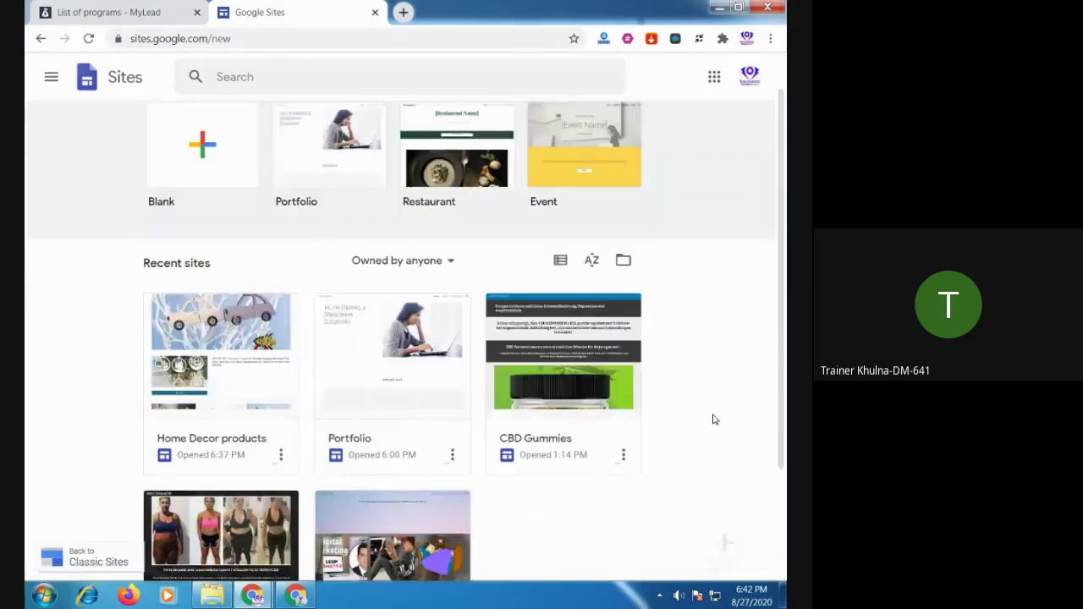
pyautogui.click(243, 355)
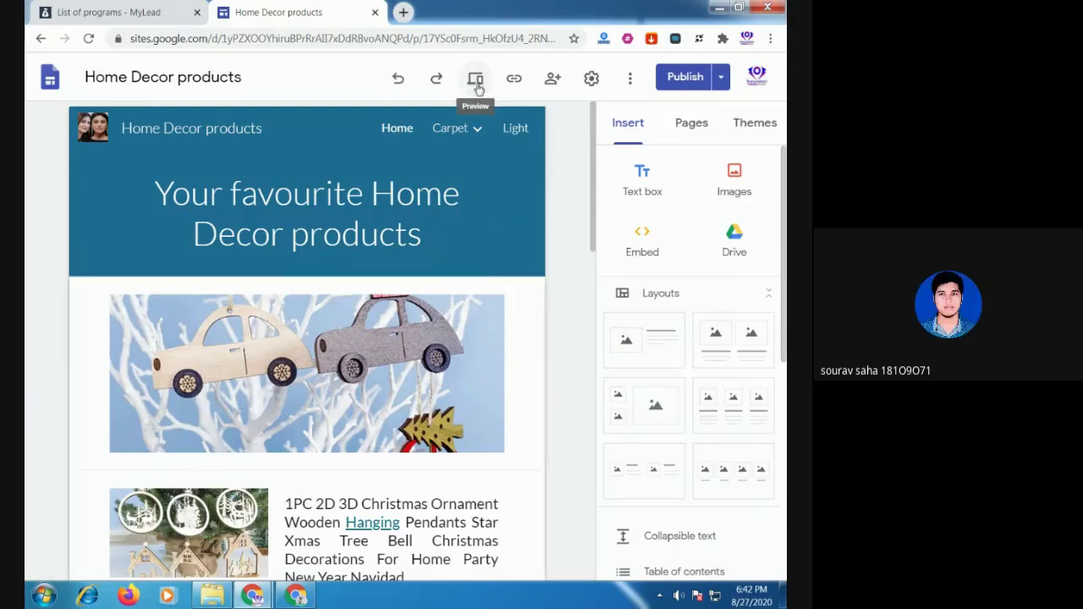
pyautogui.click(476, 80)
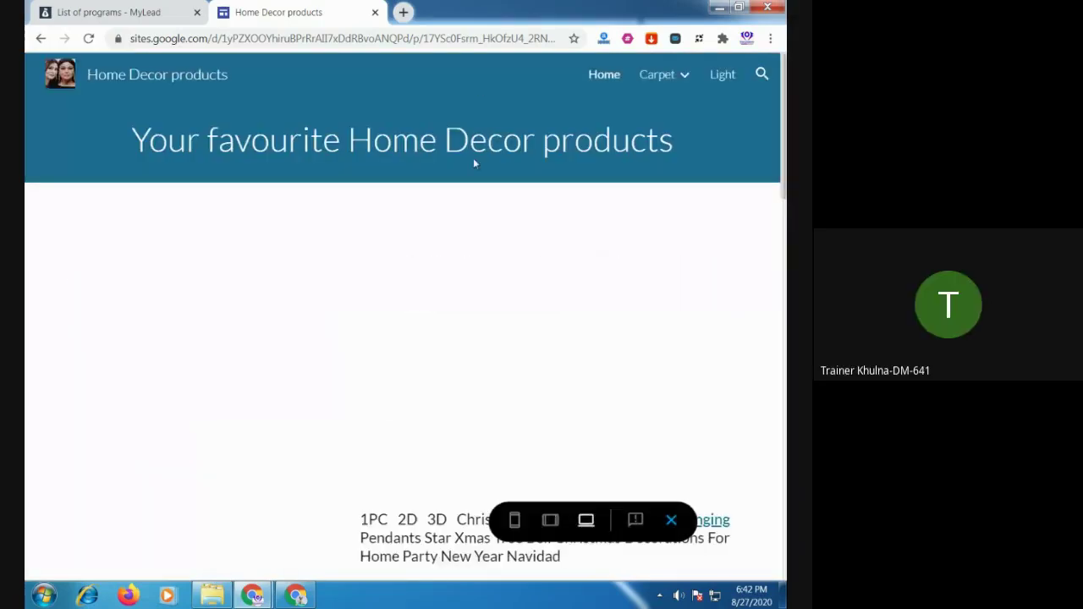
pyautogui.scroll(-3, 436, 186)
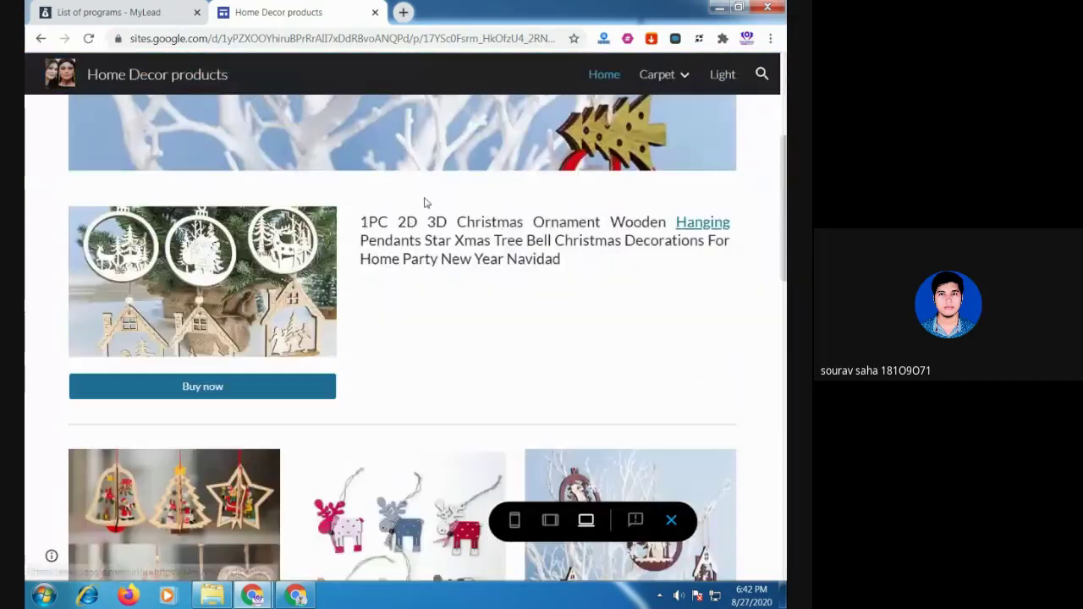
pyautogui.click(44, 40)
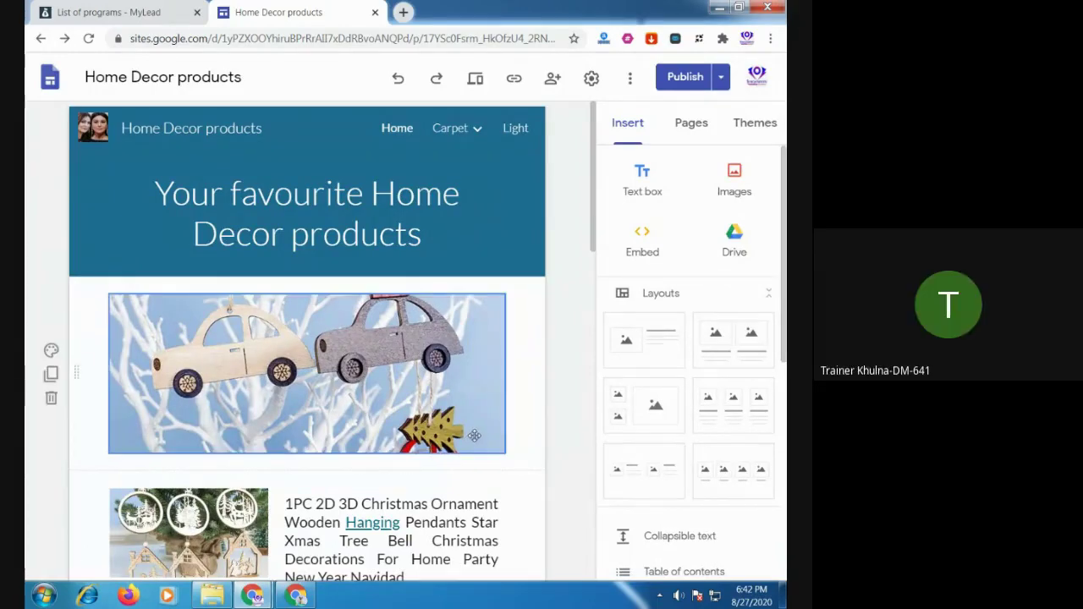
pyautogui.scroll(-3, 477, 436)
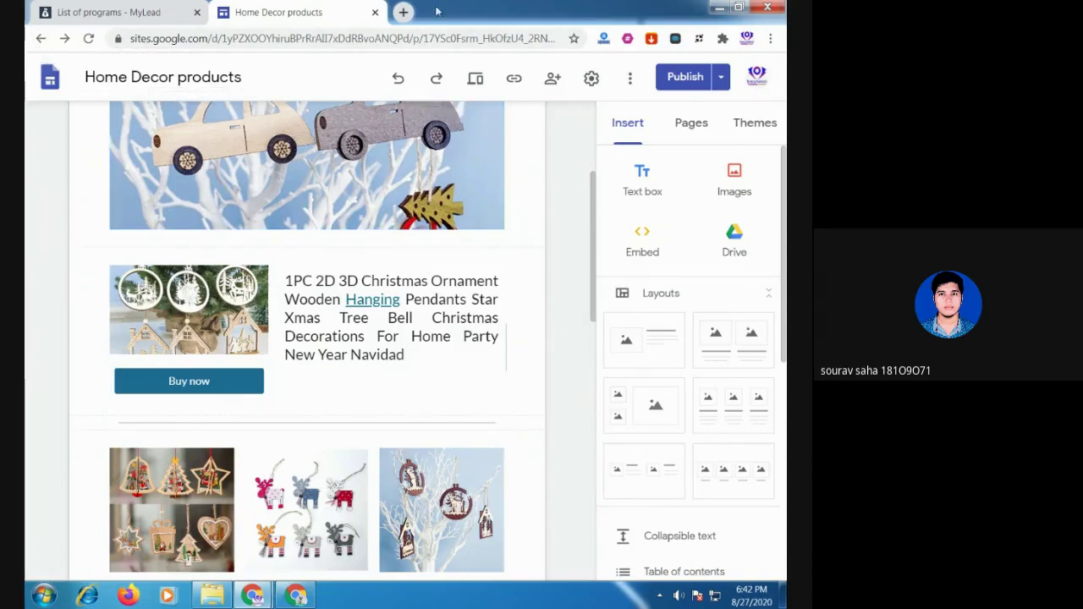
pyautogui.click(402, 12)
pyautogui.write('li')
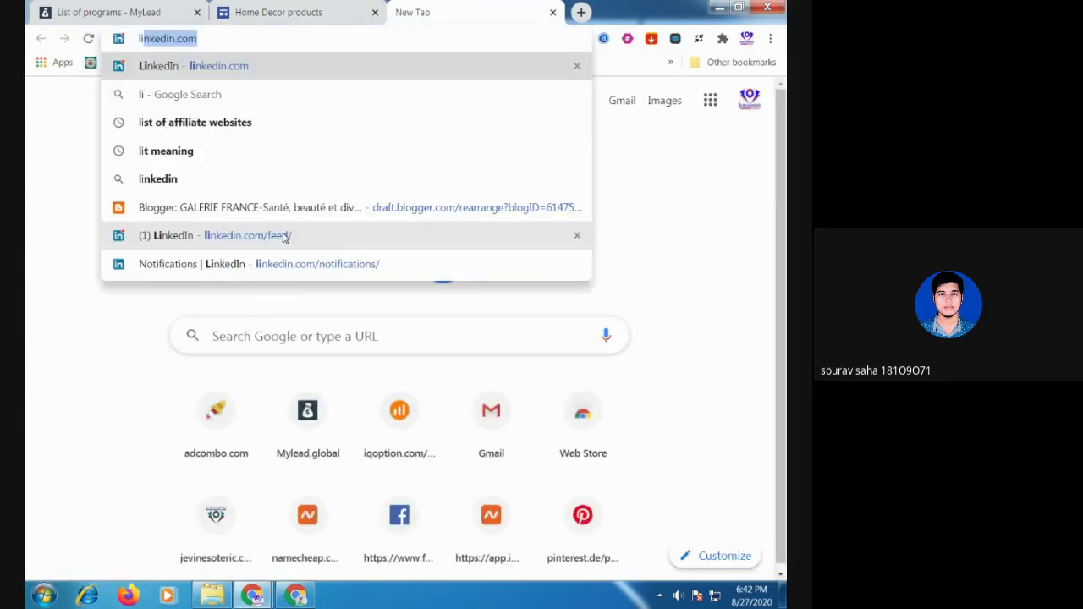
pyautogui.press('BackSpace')
pyautogui.press('BackSpace')
pyautogui.write('h')
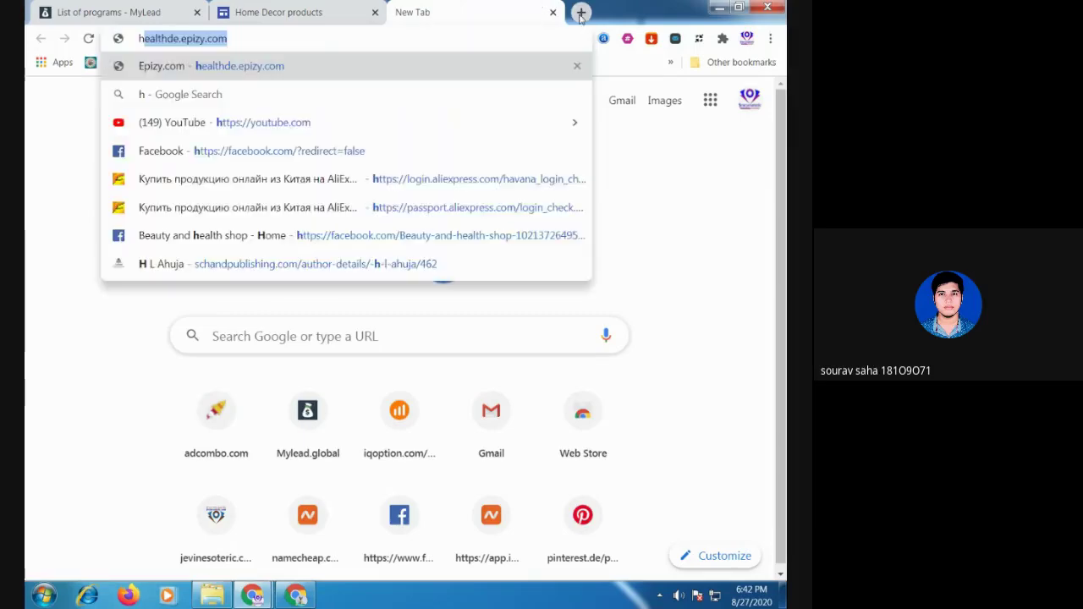
pyautogui.write('ow ma')
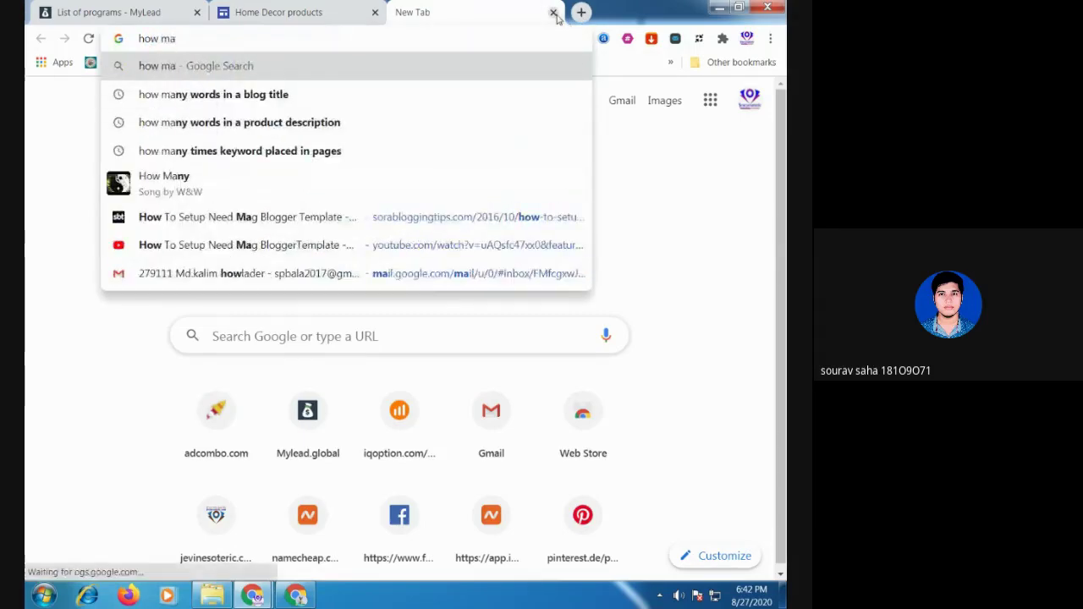
pyautogui.write('ny s')
pyautogui.click(555, 13)
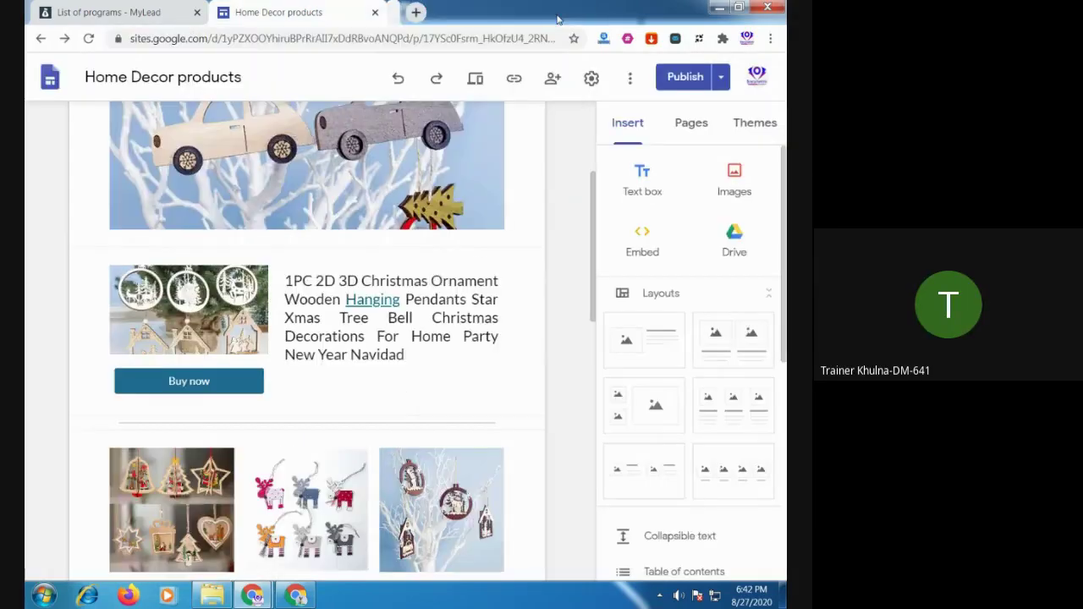
# Return to the Sites home list and remove the Portfolio site
pyautogui.click(41, 38)
pyautogui.click(462, 338)
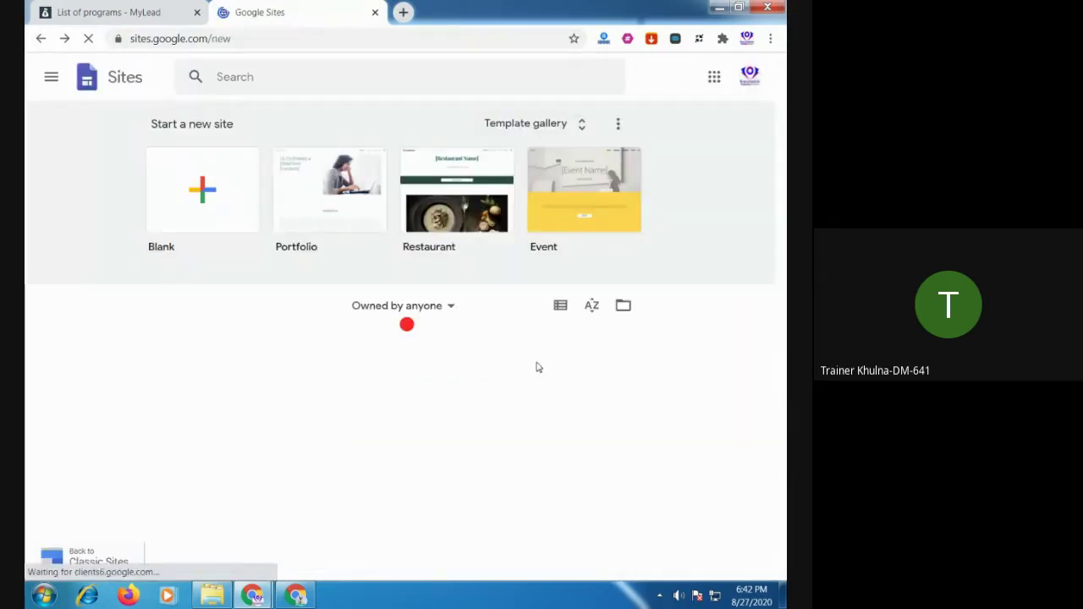
pyautogui.scroll(-1, 538, 369)
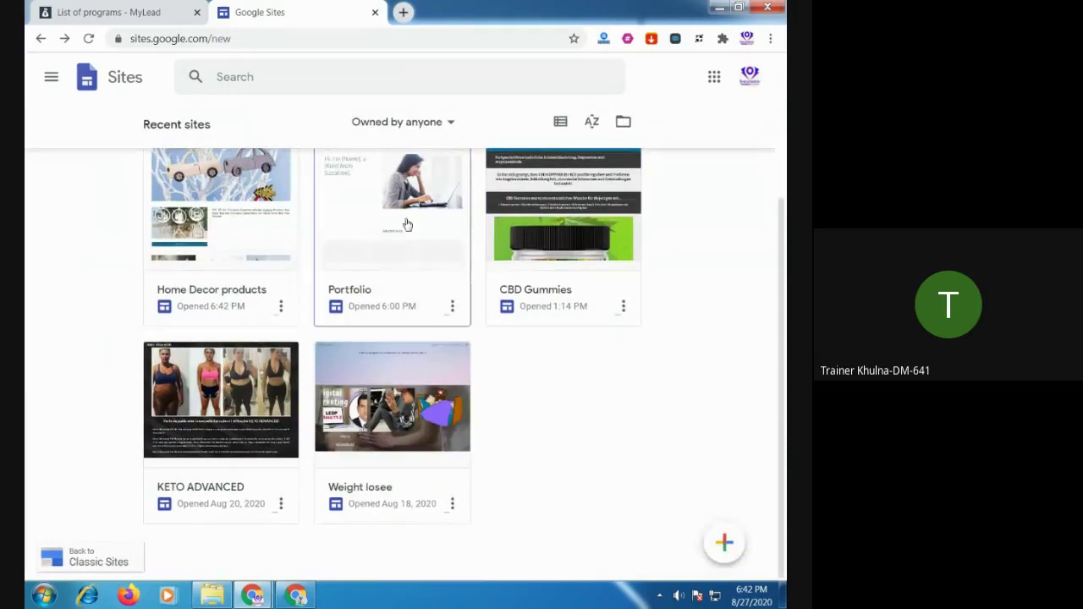
pyautogui.click(433, 409)
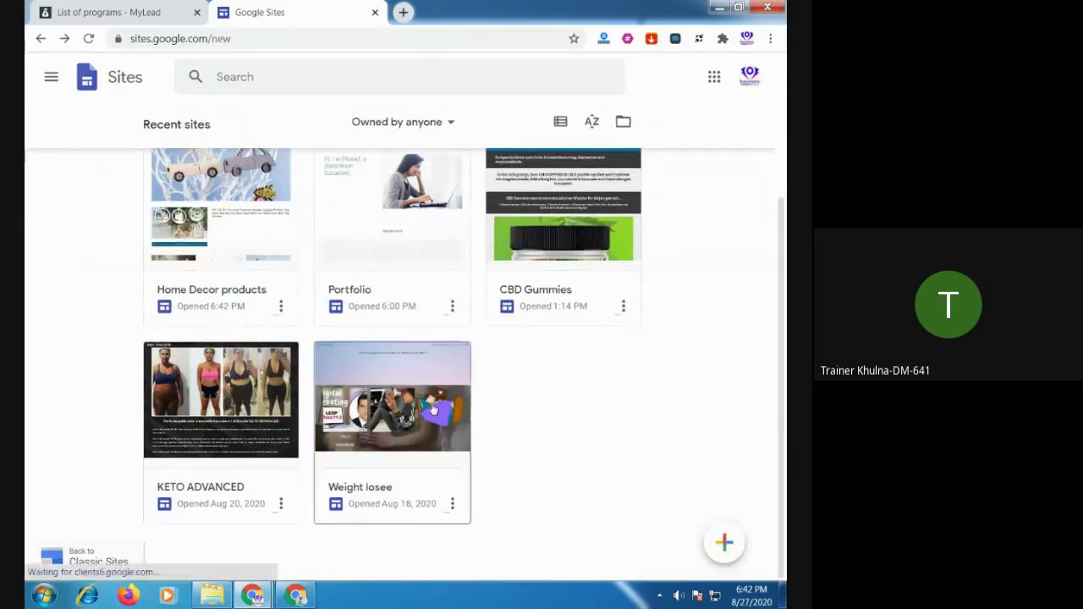
pyautogui.click(451, 306)
pyautogui.click(435, 376)
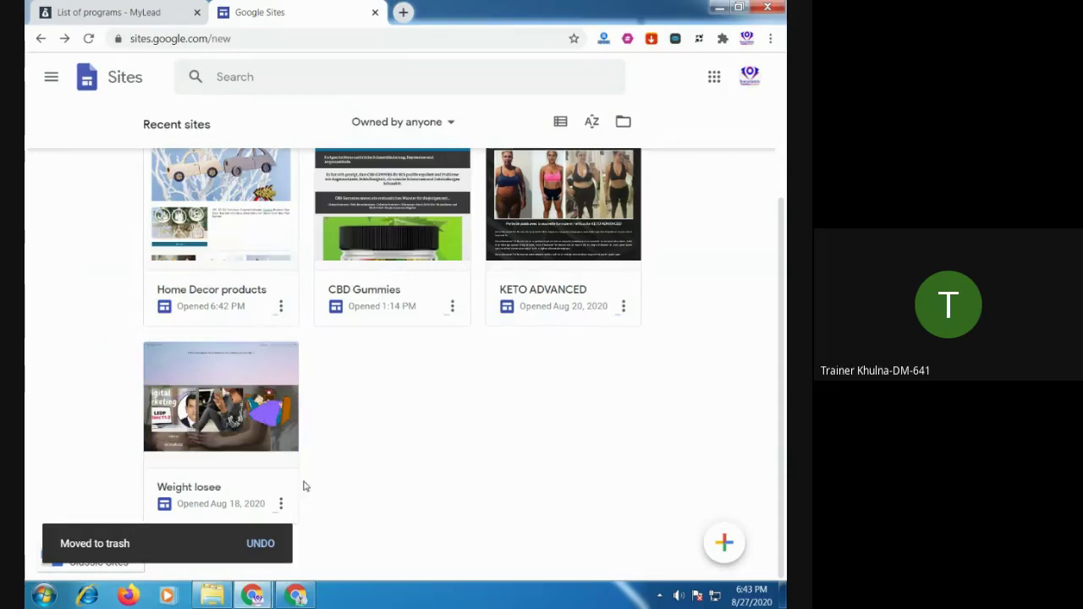
# Remove the Weight losee site and close the Google Sites tab
pyautogui.click(280, 505)
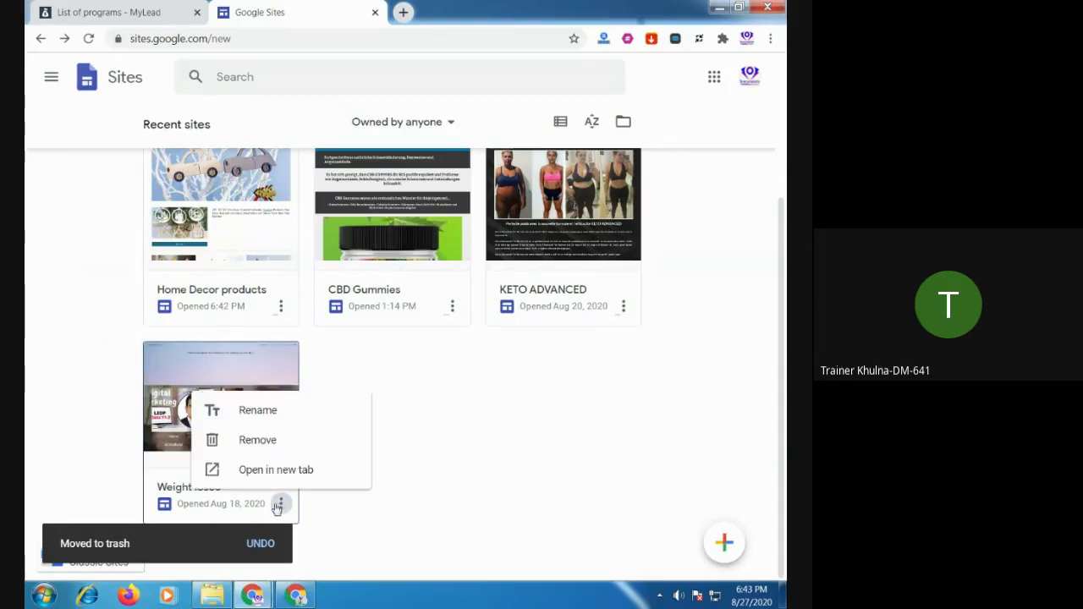
pyautogui.click(269, 451)
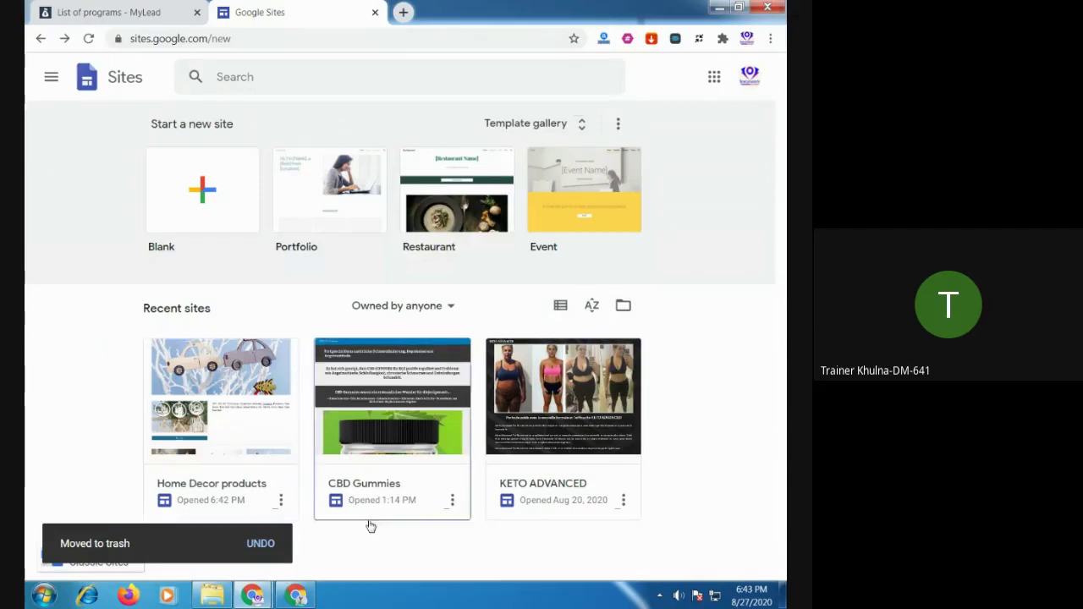
pyautogui.click(376, 13)
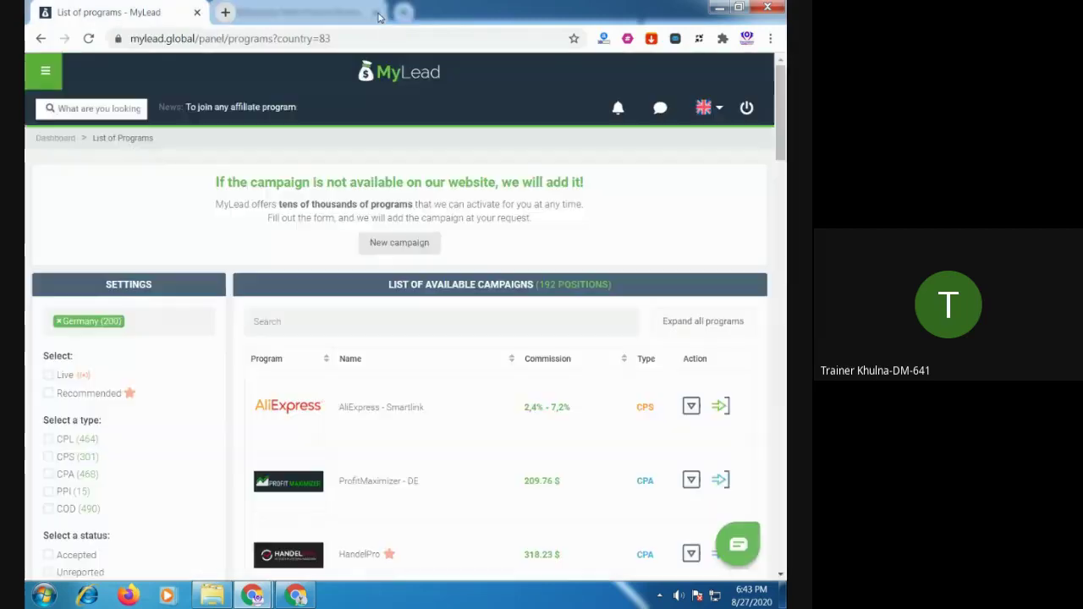
# Close the MyLead tab and Meet chat, then choose Stop recording from More options
pyautogui.click(197, 13)
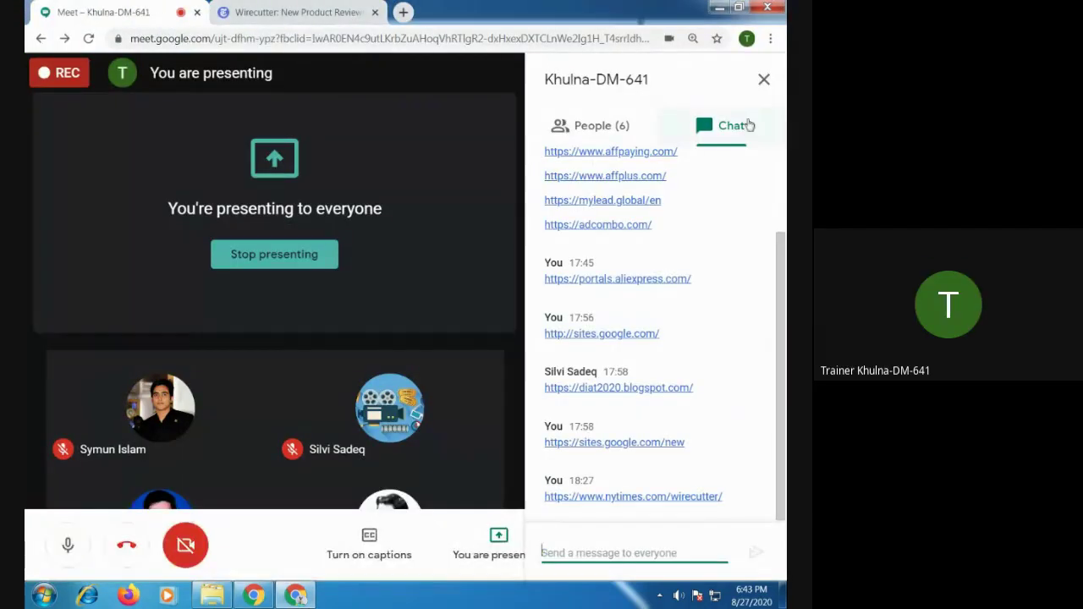
pyautogui.click(763, 80)
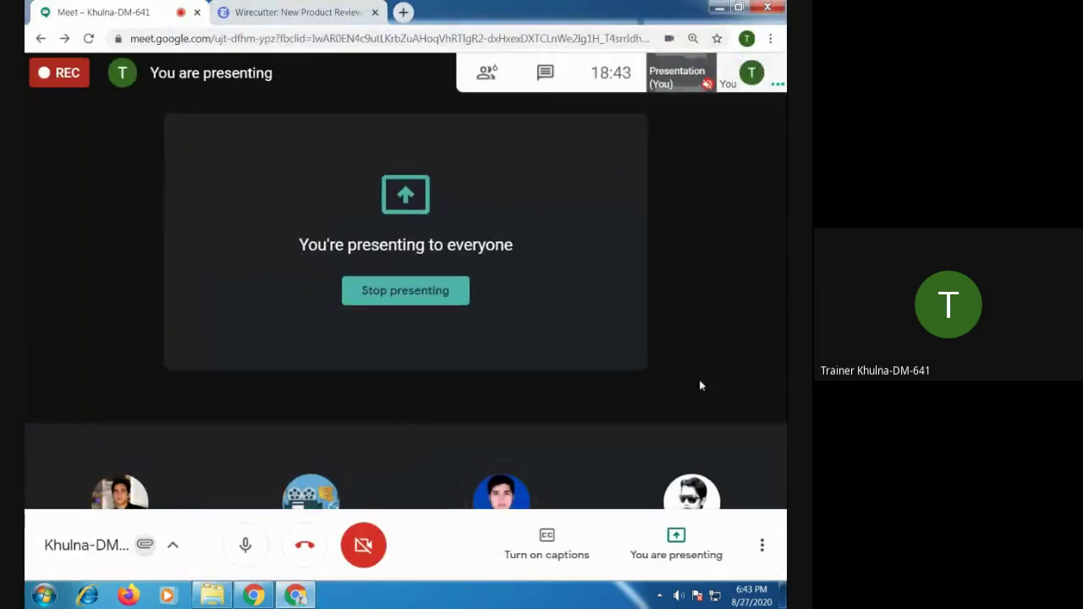
pyautogui.click(761, 545)
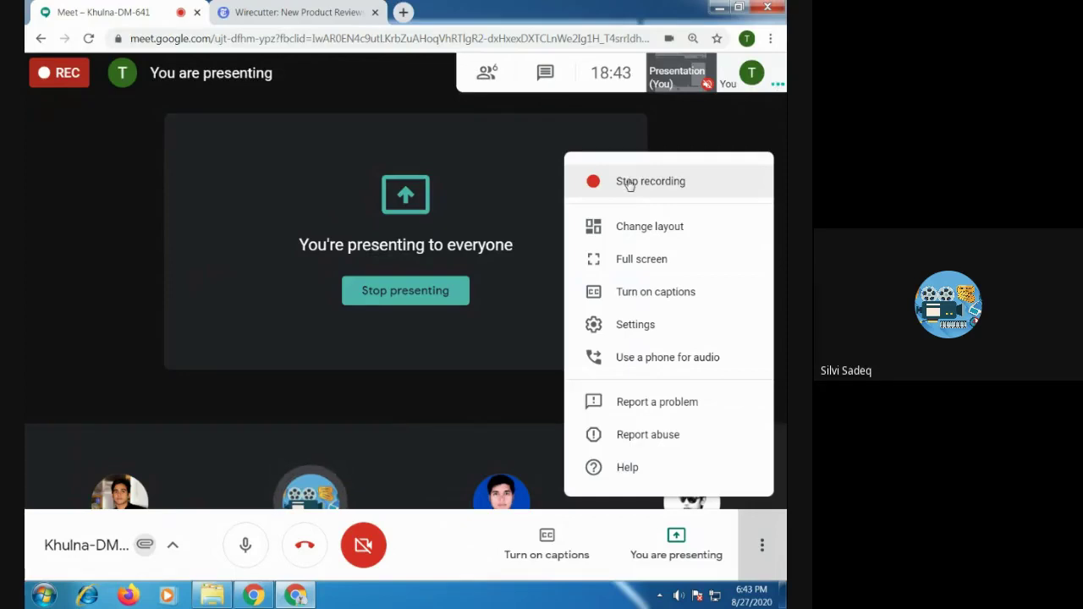
pyautogui.click(630, 185)
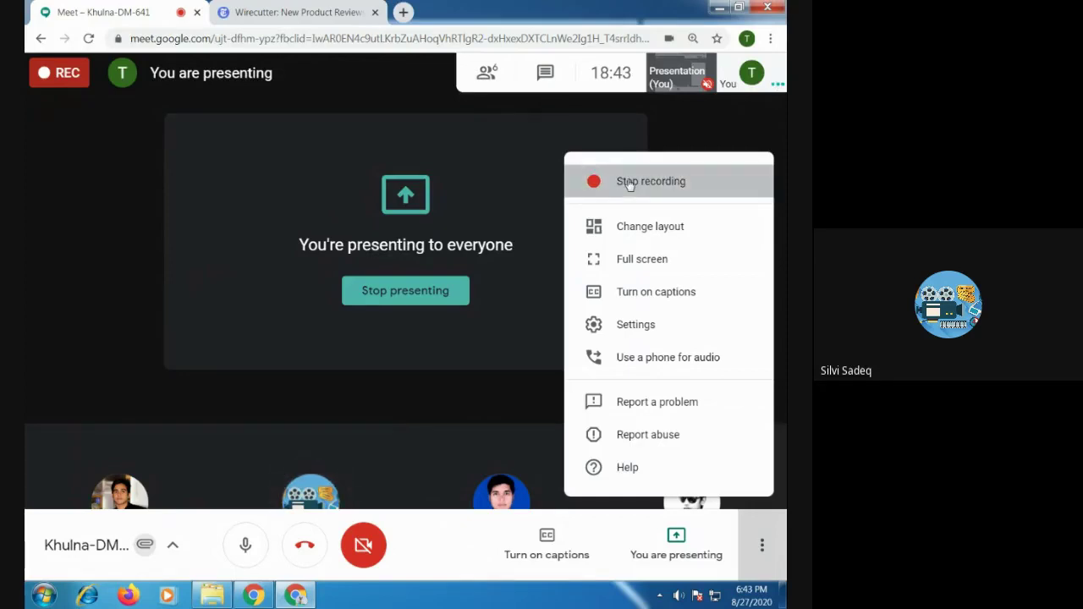